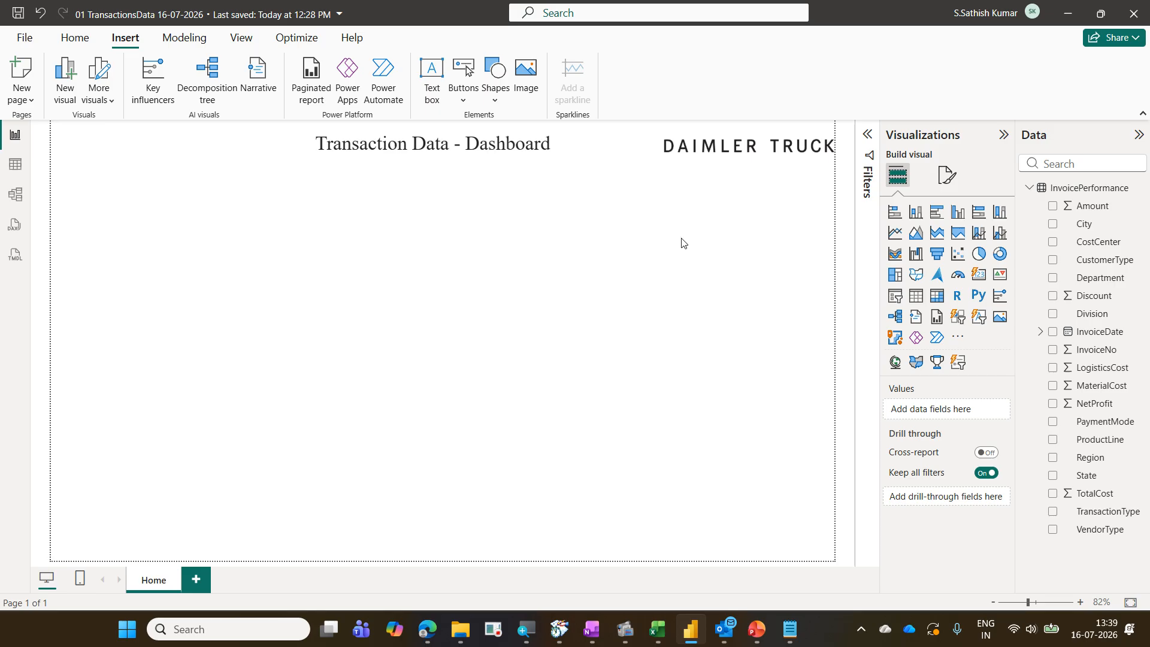
Reposition the 'Transaction Data - Dashboard' title text box slightly to the right at the top of the page
click(733, 155)
click(509, 150)
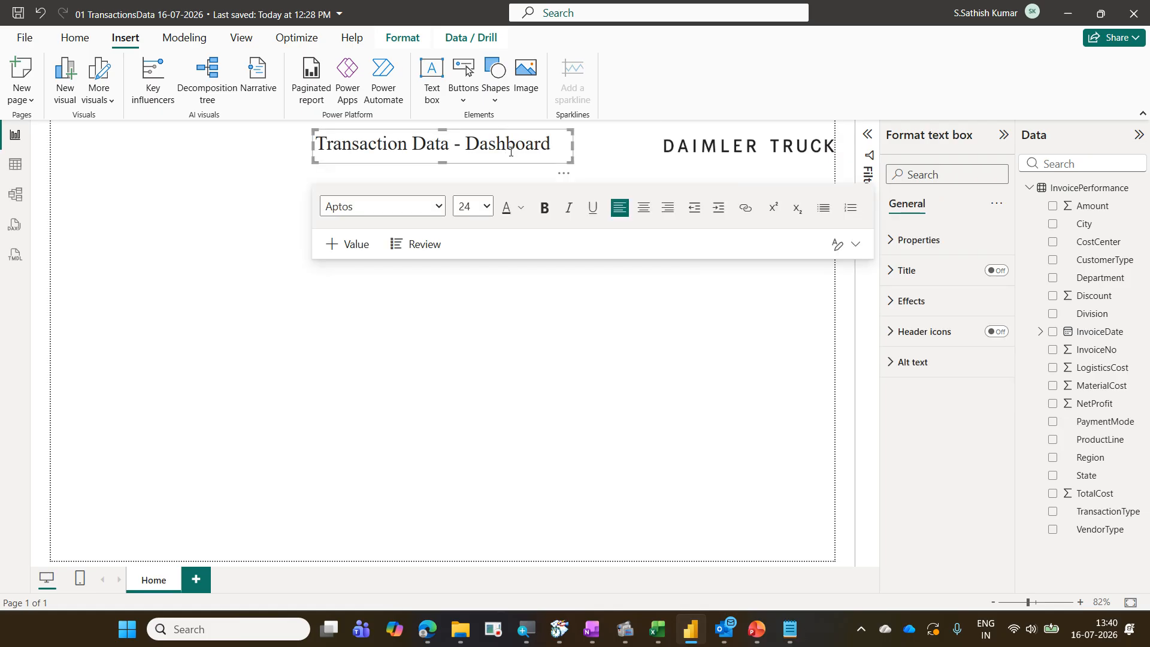
click(533, 171)
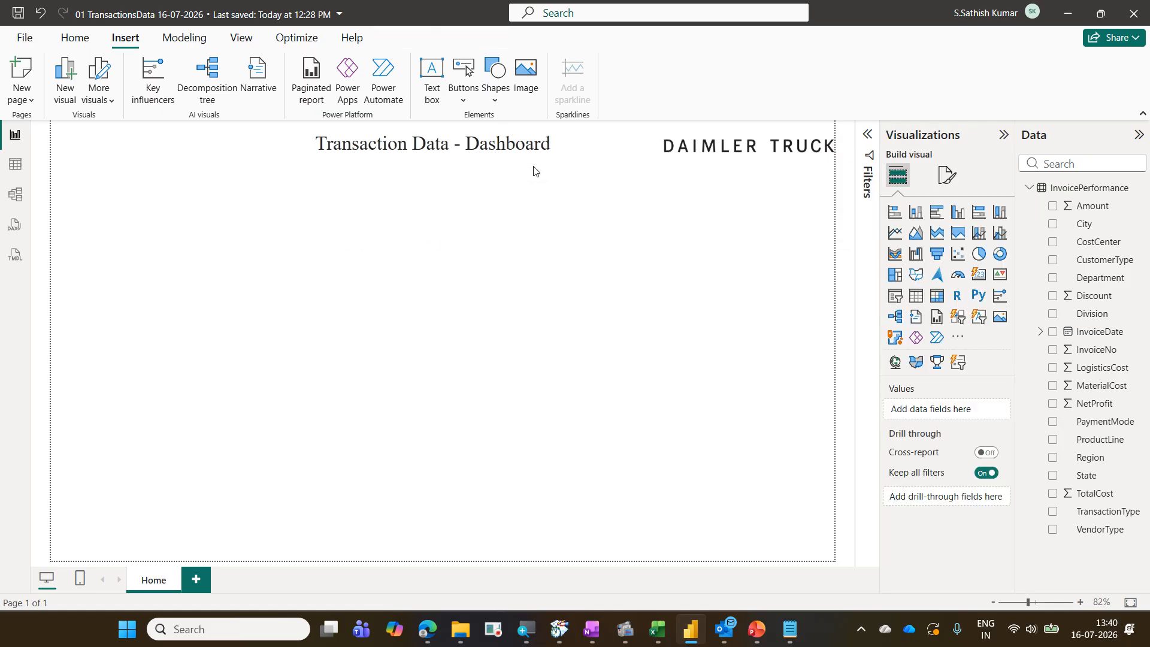
click(552, 159)
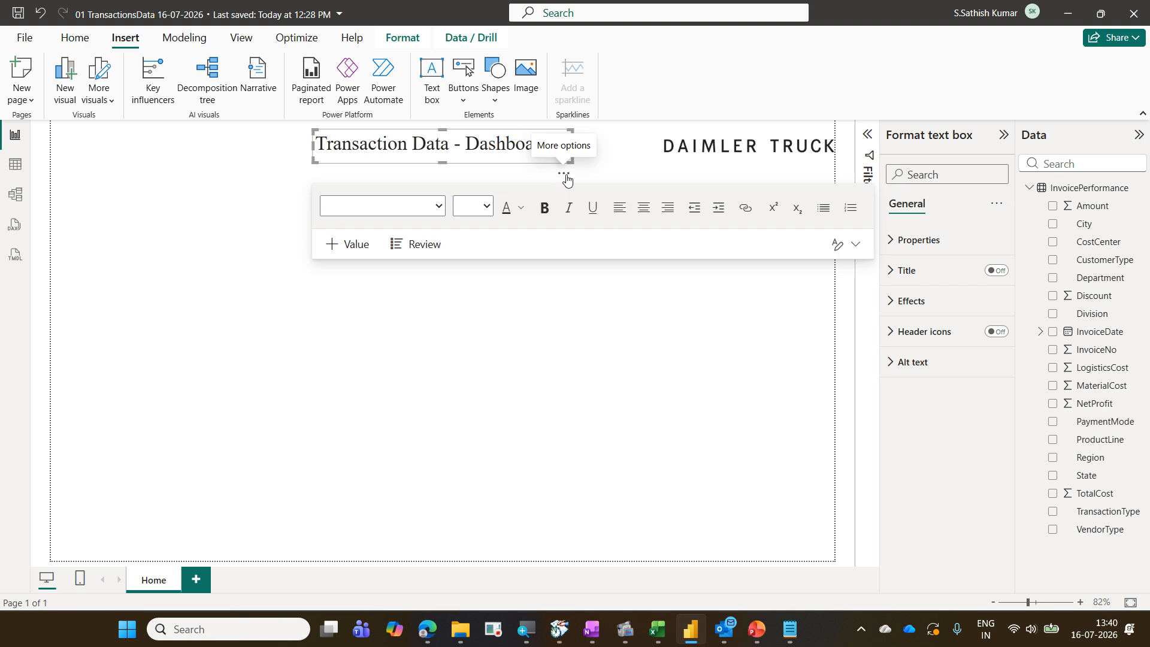
drag(565, 180, 552, 249)
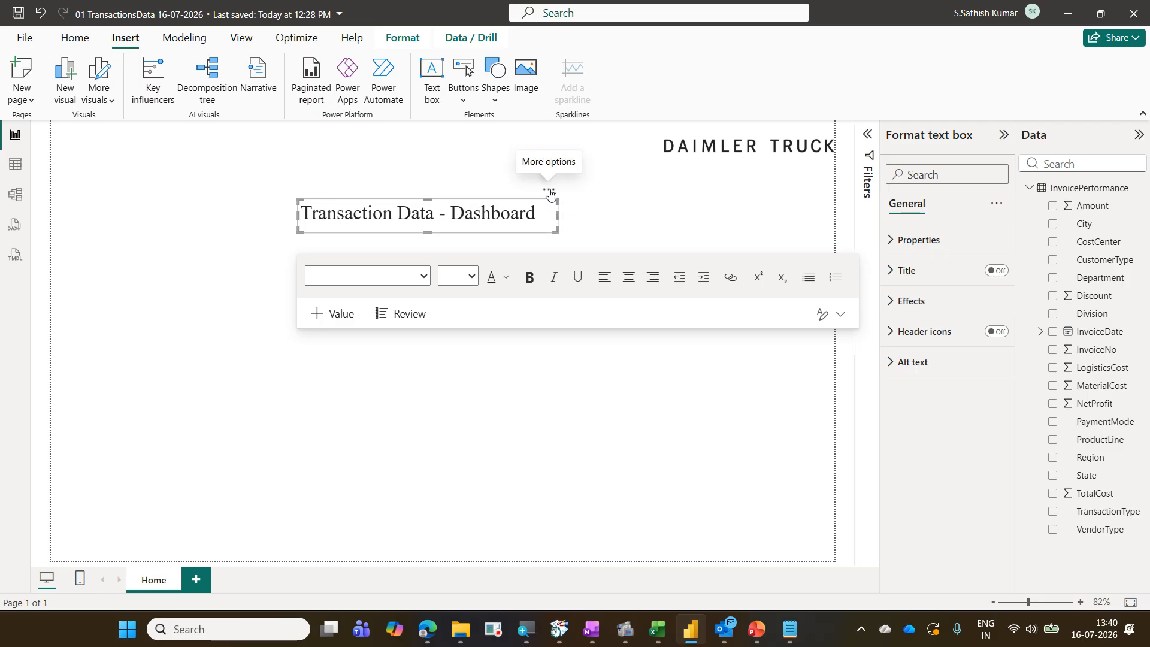
drag(550, 193, 579, 113)
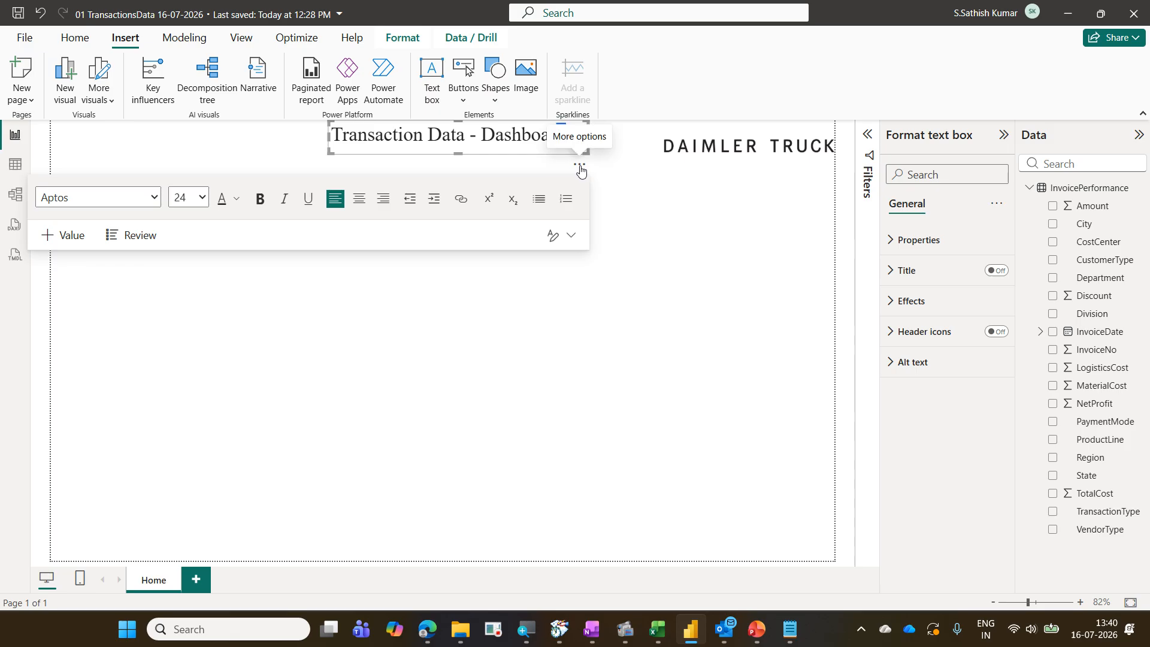
mouse_move(580, 169)
mouse_down()
mouse_move(580, 229)
mouse_move(585, 175)
mouse_up()
click(665, 244)
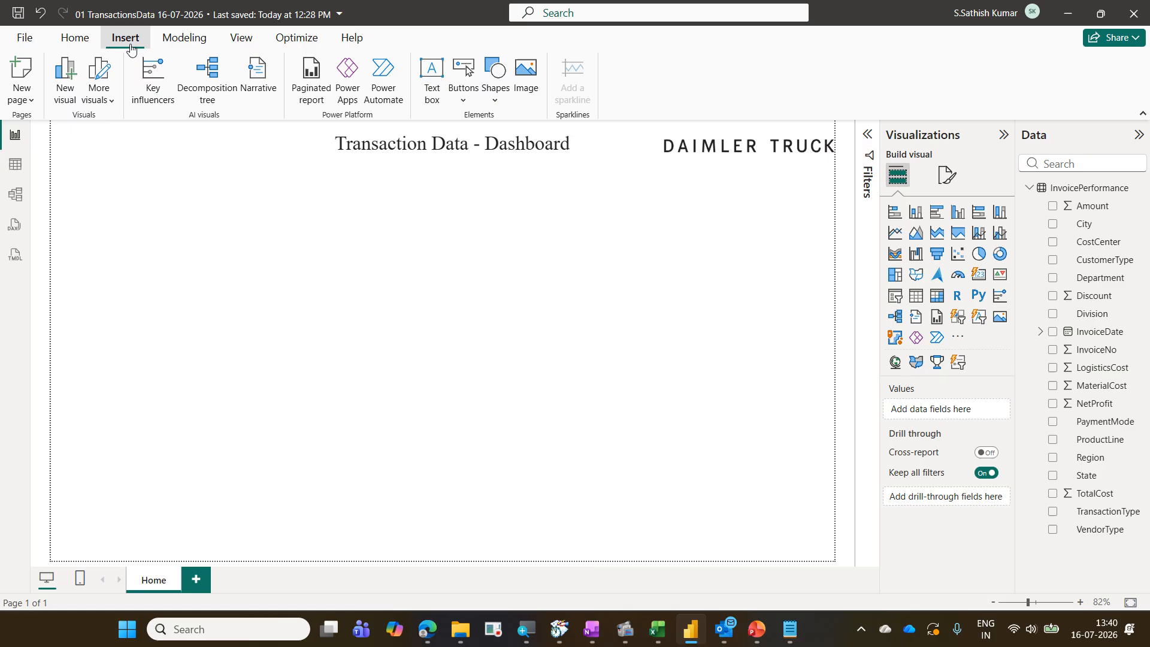
Insert a Line shape onto the report page
click(501, 108)
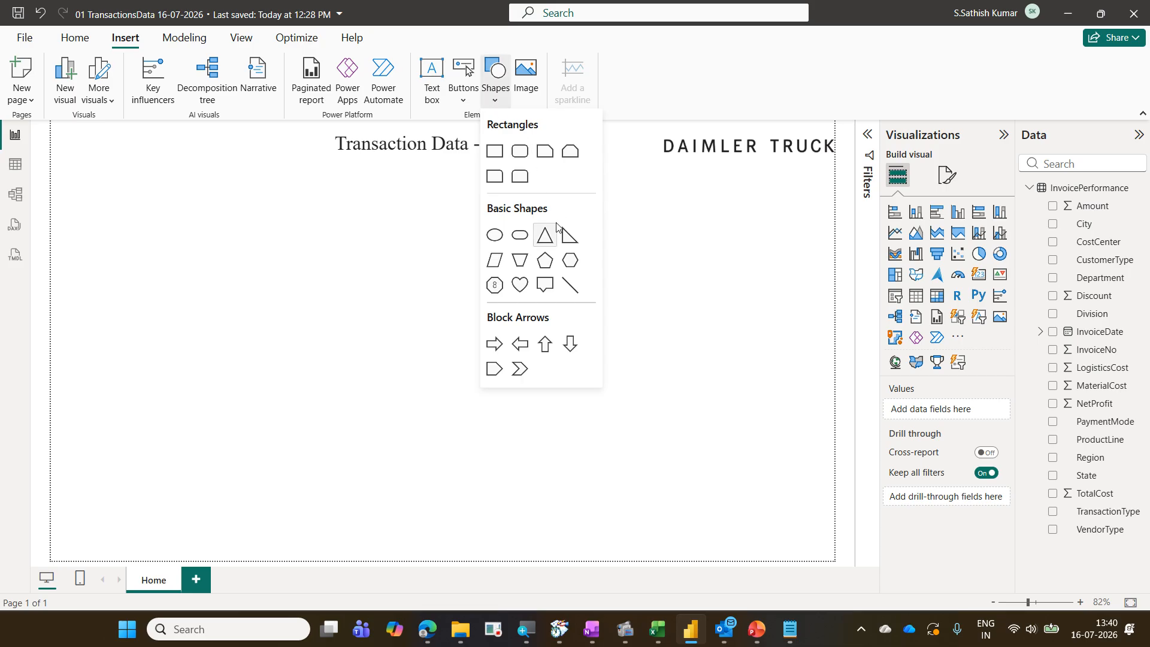
click(576, 293)
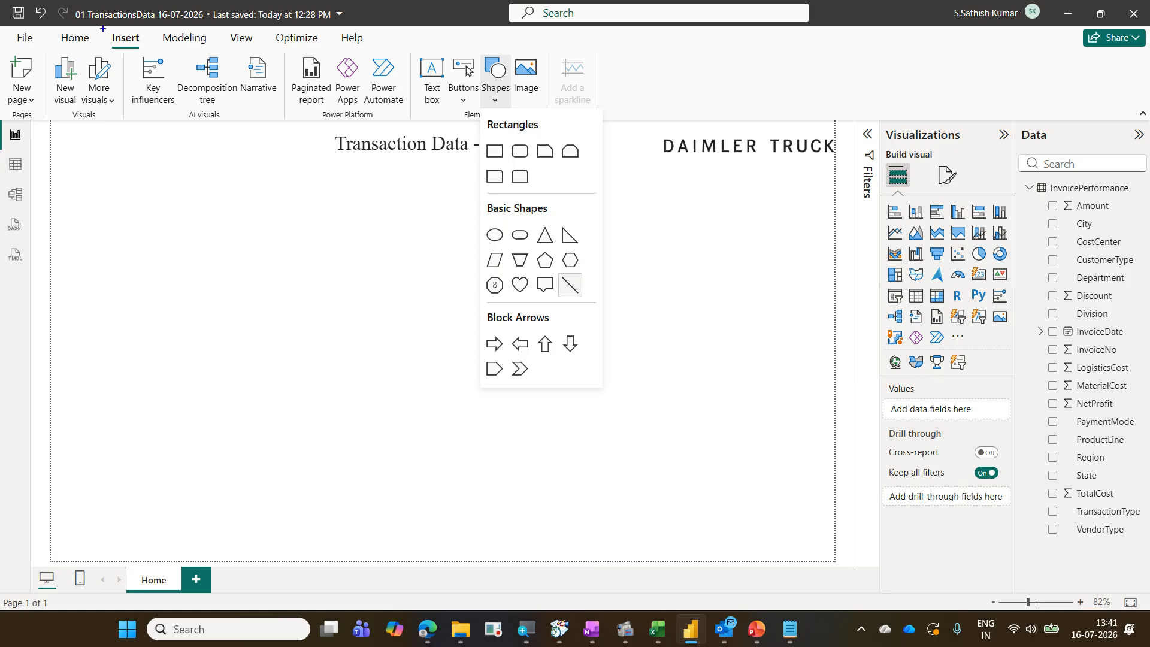
drag(102, 28, 141, 53)
drag(477, 54, 514, 108)
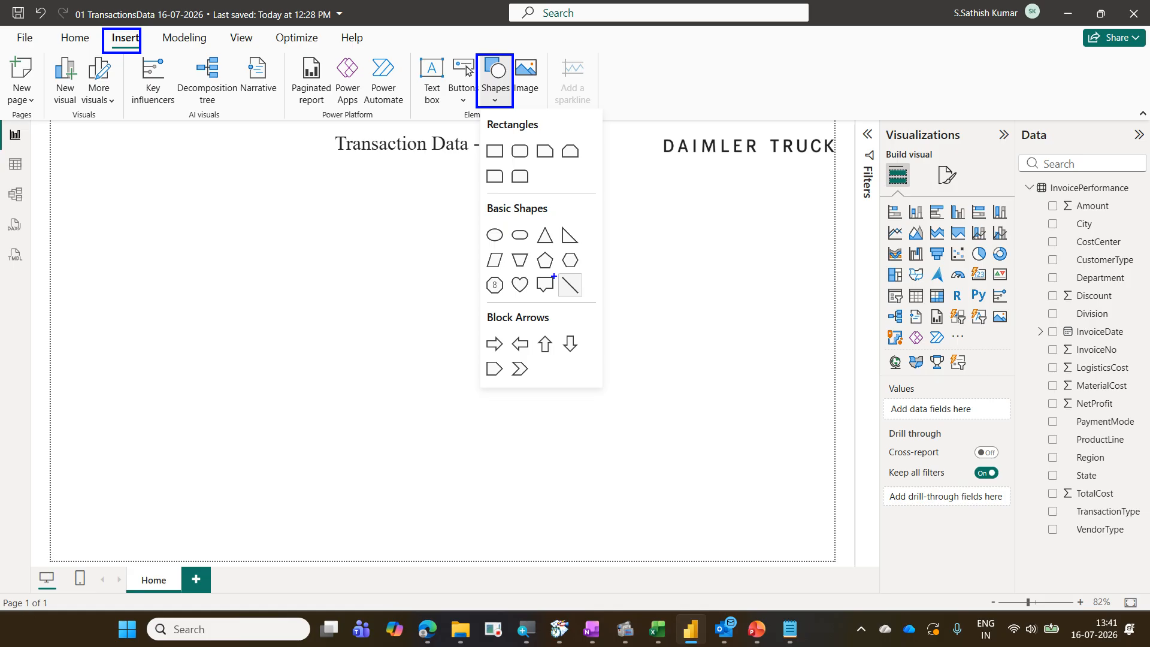
mouse_move(552, 274)
mouse_down()
mouse_move(588, 298)
mouse_move(491, 108)
mouse_move(156, 37)
mouse_up()
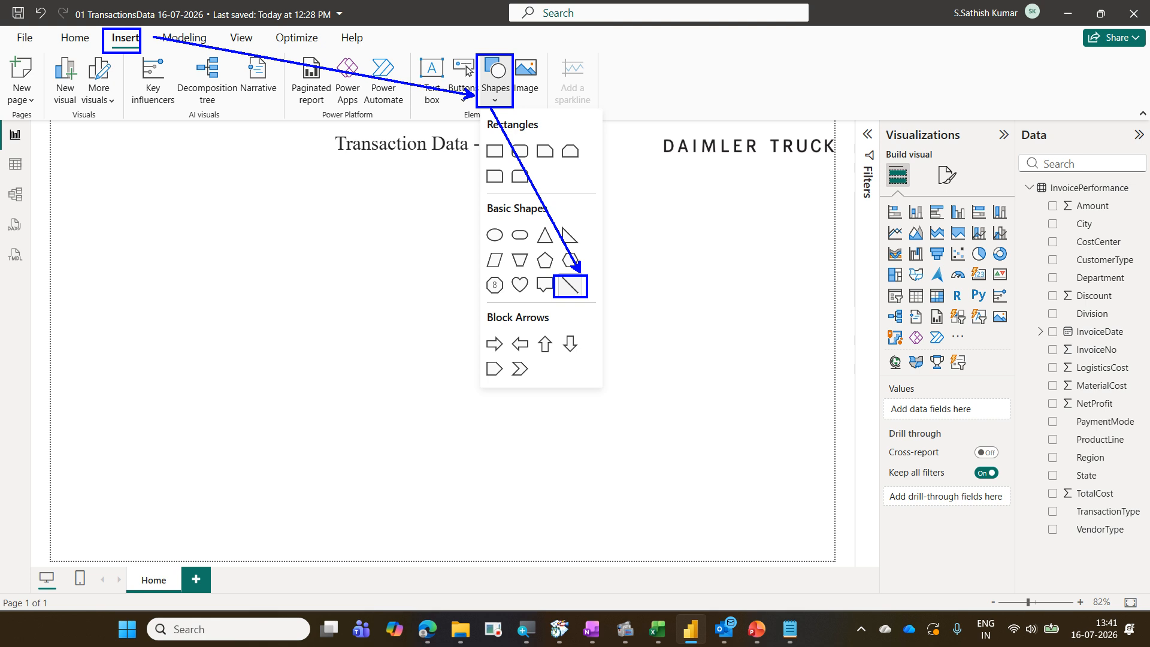
key(Escape)
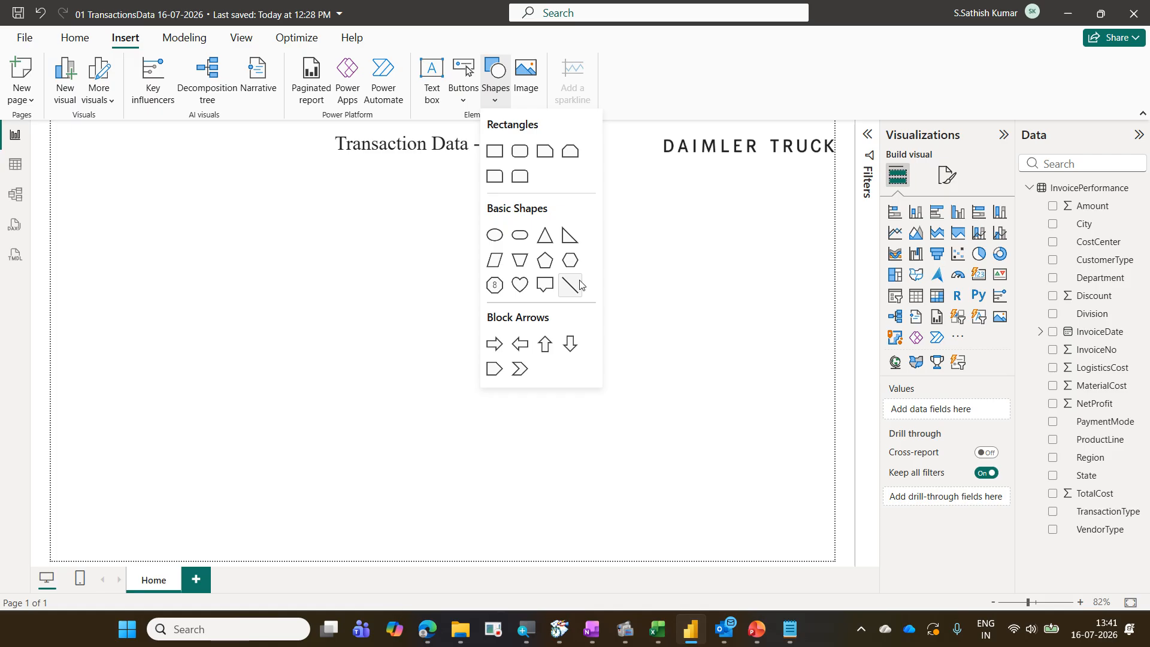
click(579, 284)
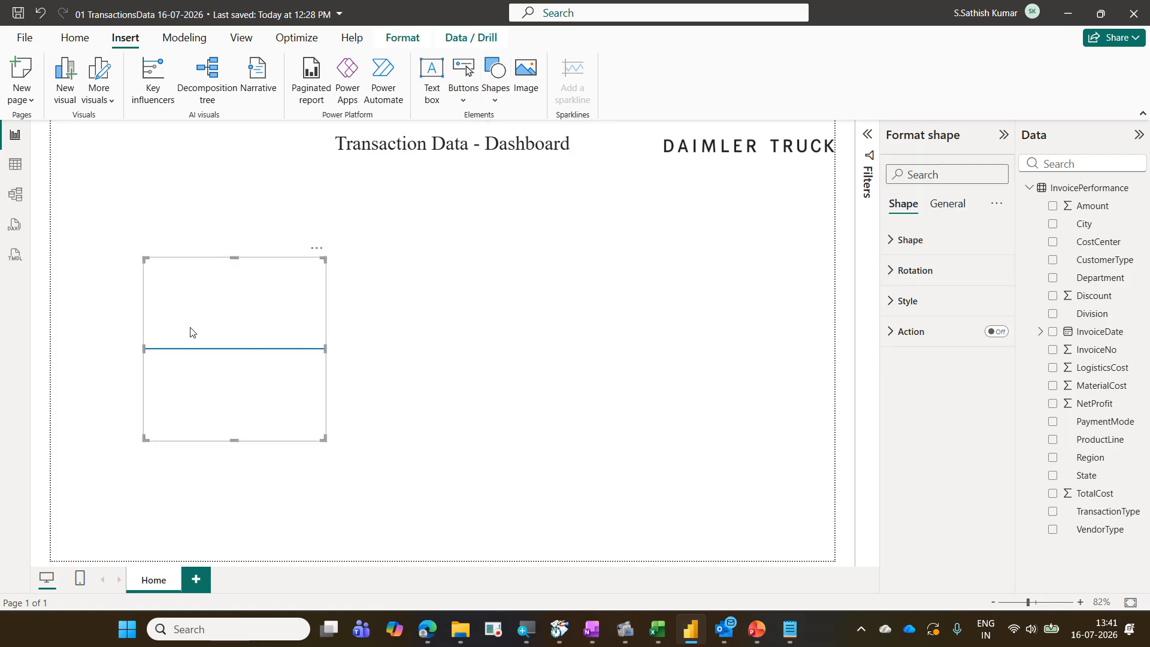
Move the line just below the title and stretch it across the full width of the page
drag(210, 326, 146, 230)
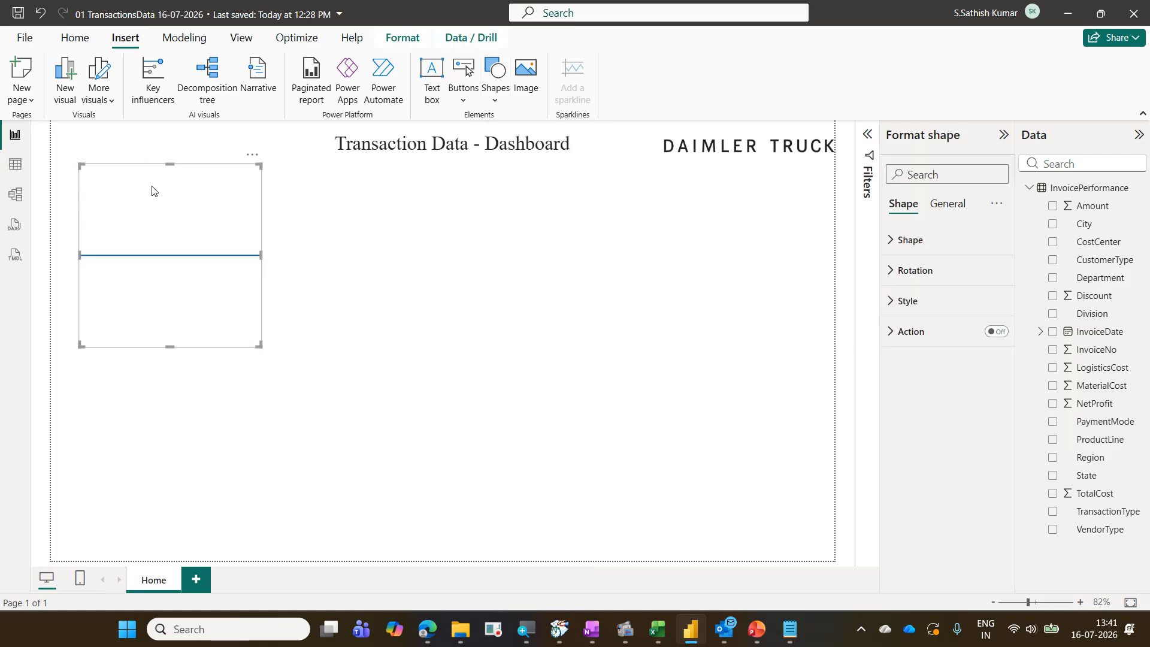
drag(171, 164, 136, 189)
drag(233, 189, 830, 191)
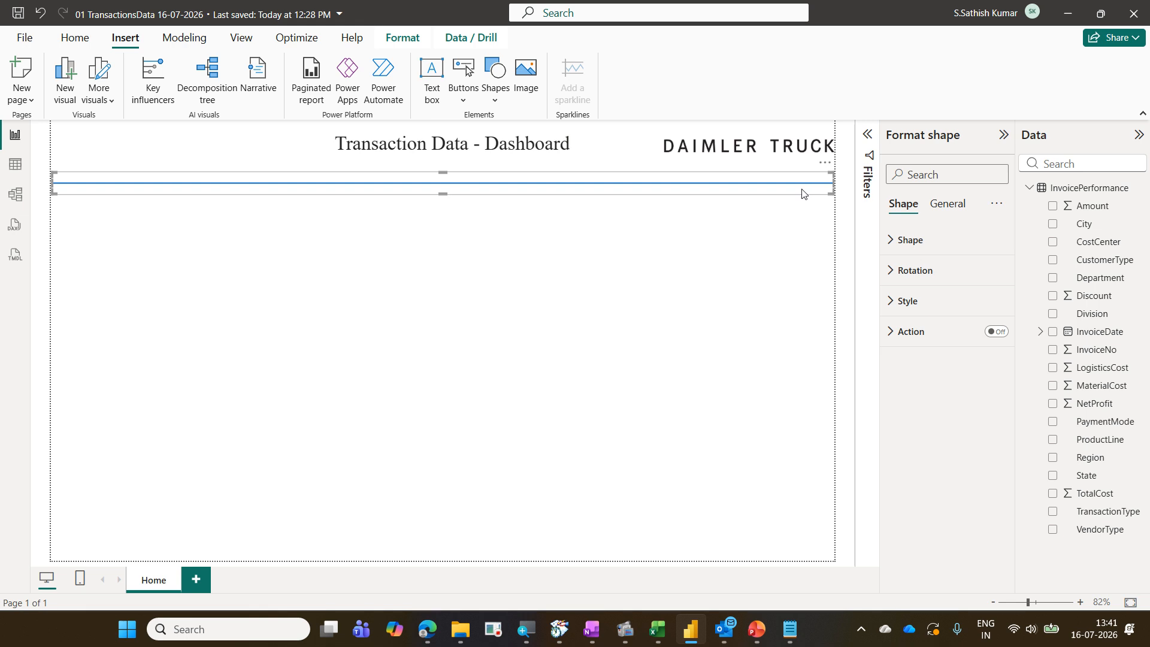
mouse_move(884, 125)
mouse_down()
mouse_move(904, 149)
mouse_move(974, 153)
mouse_up()
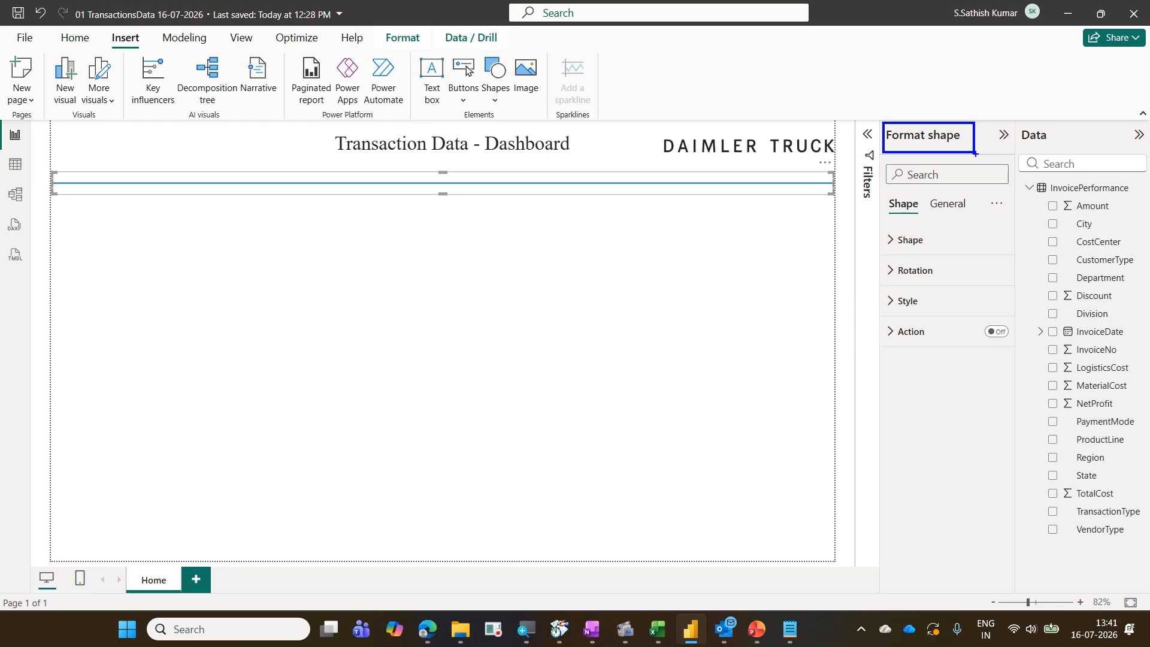
drag(929, 240, 955, 220)
drag(946, 272, 972, 246)
drag(943, 297, 977, 279)
mouse_move(884, 287)
mouse_down()
mouse_move(902, 312)
mouse_move(932, 312)
mouse_up()
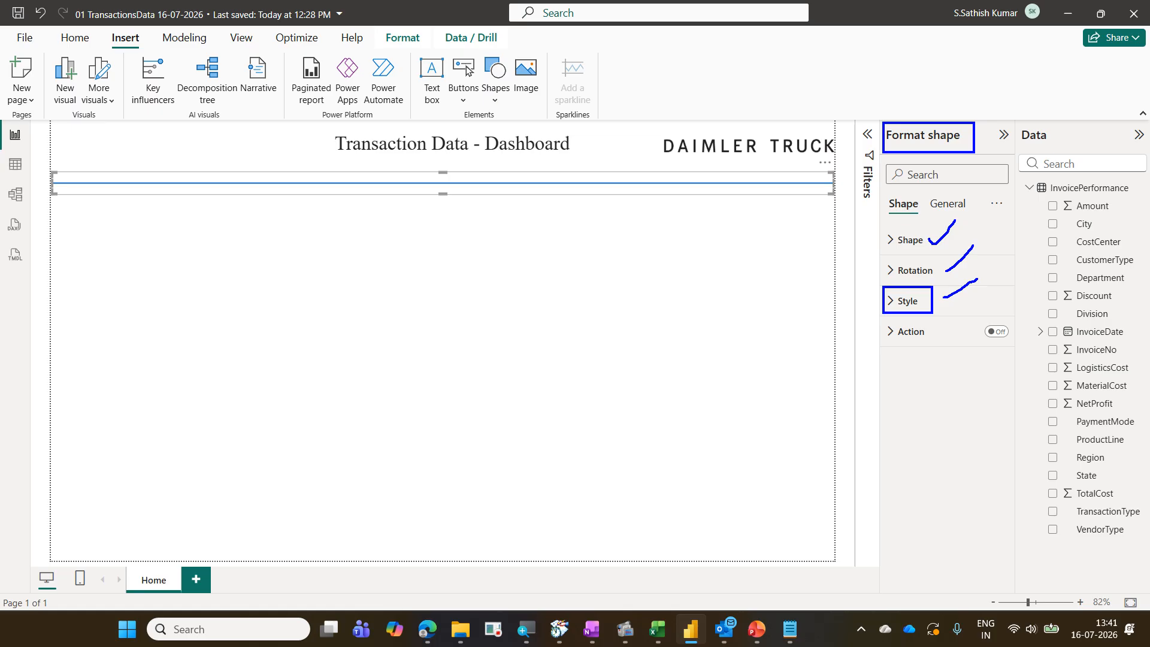
key(Escape)
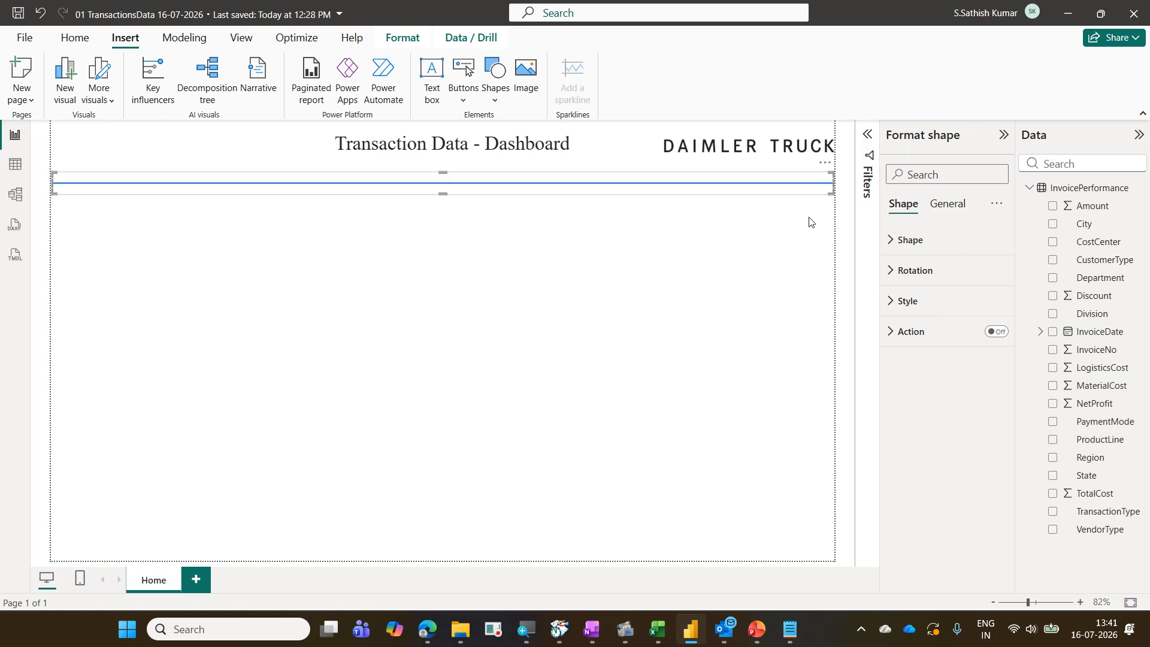
In the line's Style settings, set the border colour to dark blue and the border width to 4 px
click(911, 302)
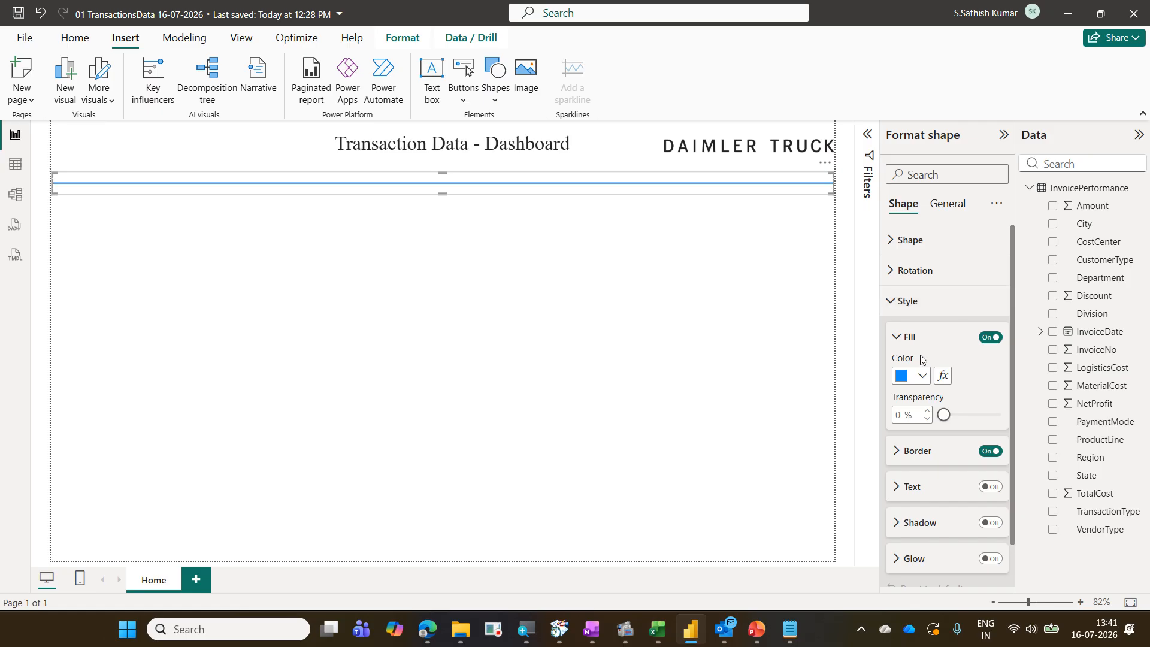
mouse_move(929, 358)
mouse_down()
mouse_move(884, 405)
mouse_move(927, 414)
mouse_up()
mouse_move(451, 255)
mouse_down()
mouse_move(588, 315)
mouse_move(611, 338)
mouse_up()
drag(547, 405, 722, 488)
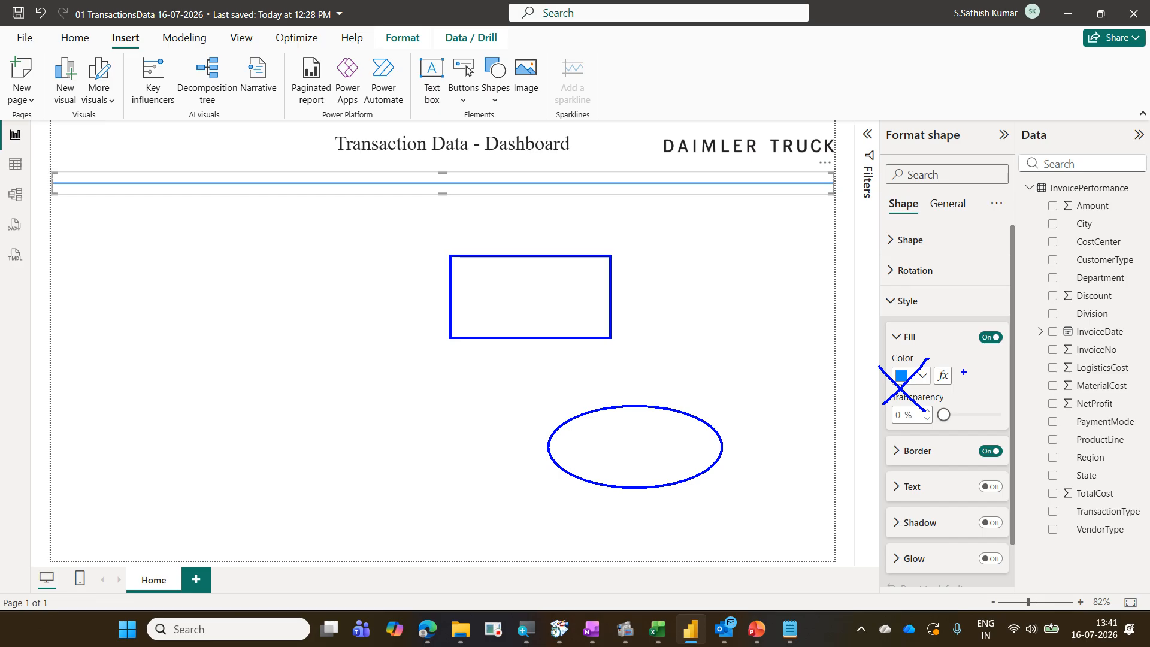
drag(966, 361, 961, 372)
key(Escape)
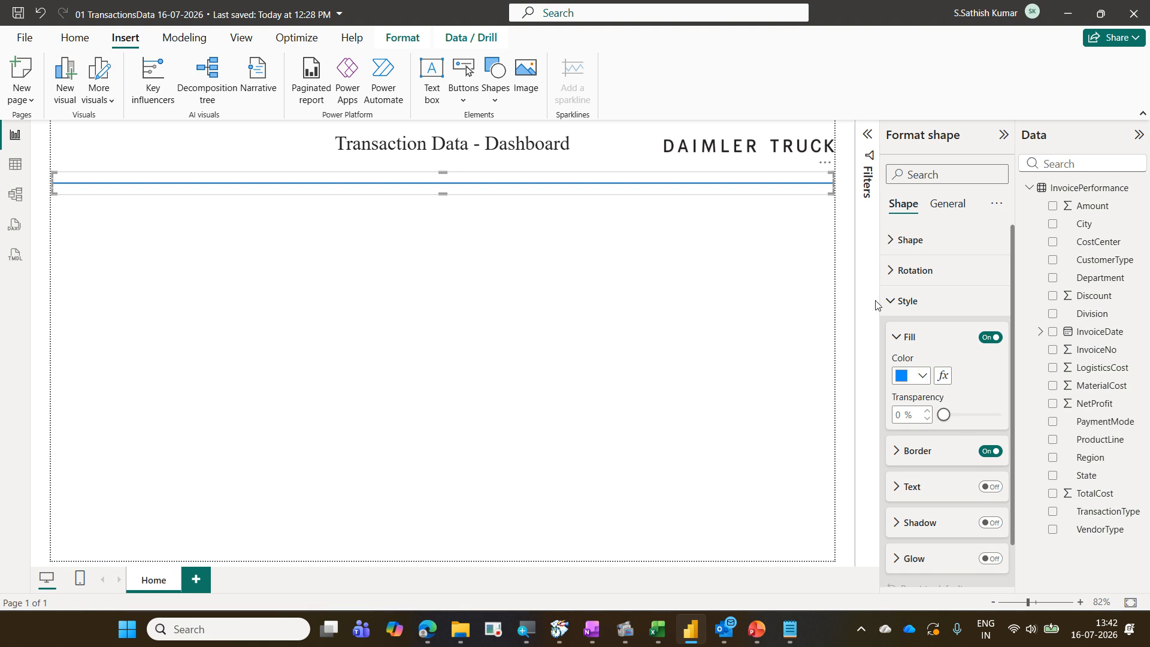
click(915, 346)
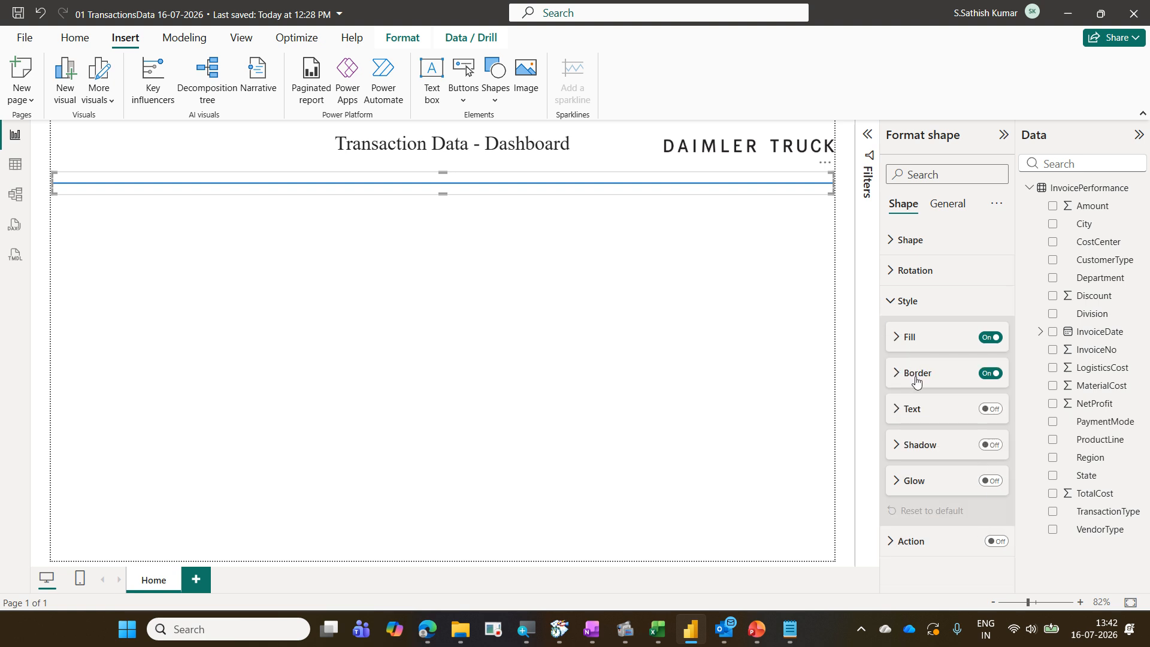
click(916, 377)
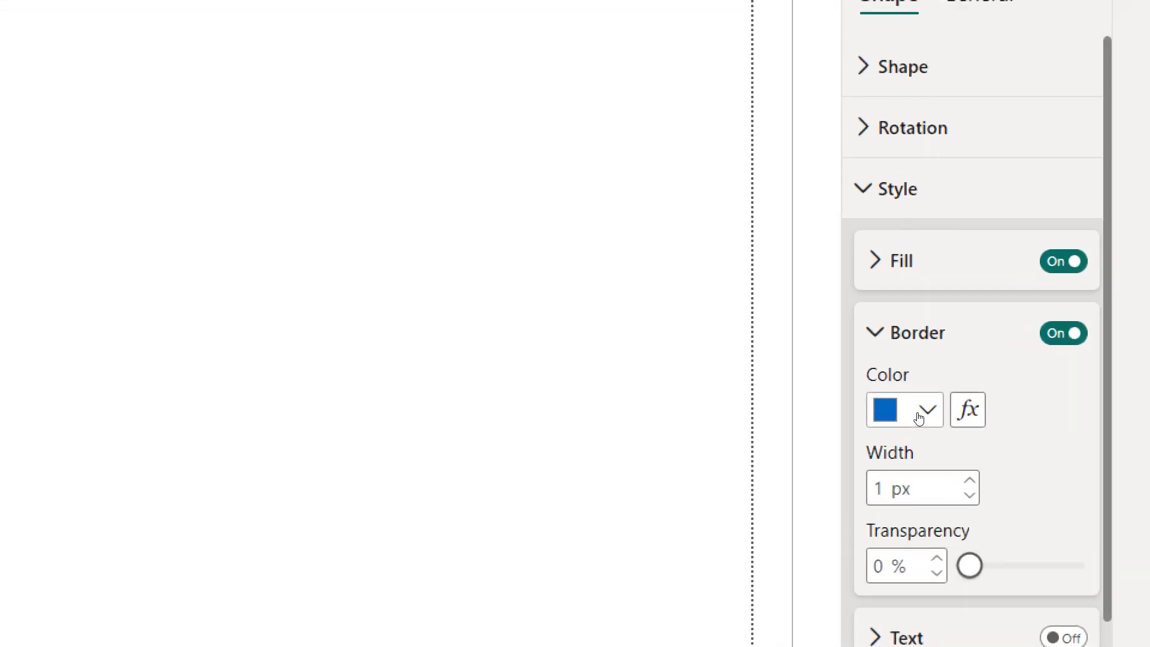
click(919, 417)
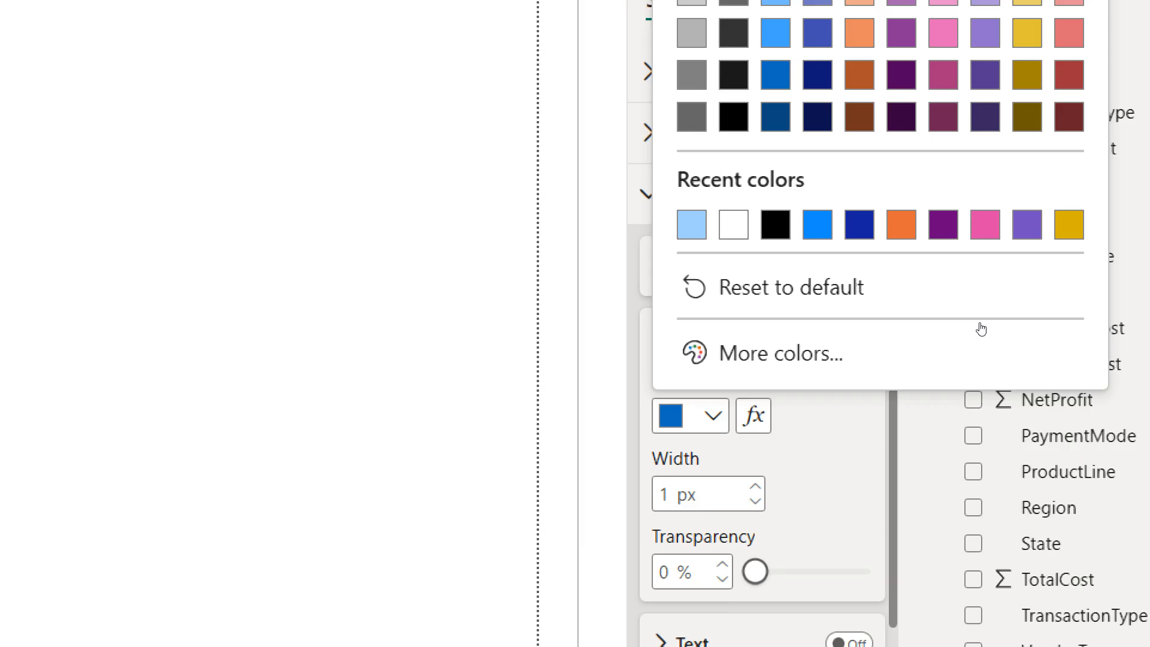
click(860, 219)
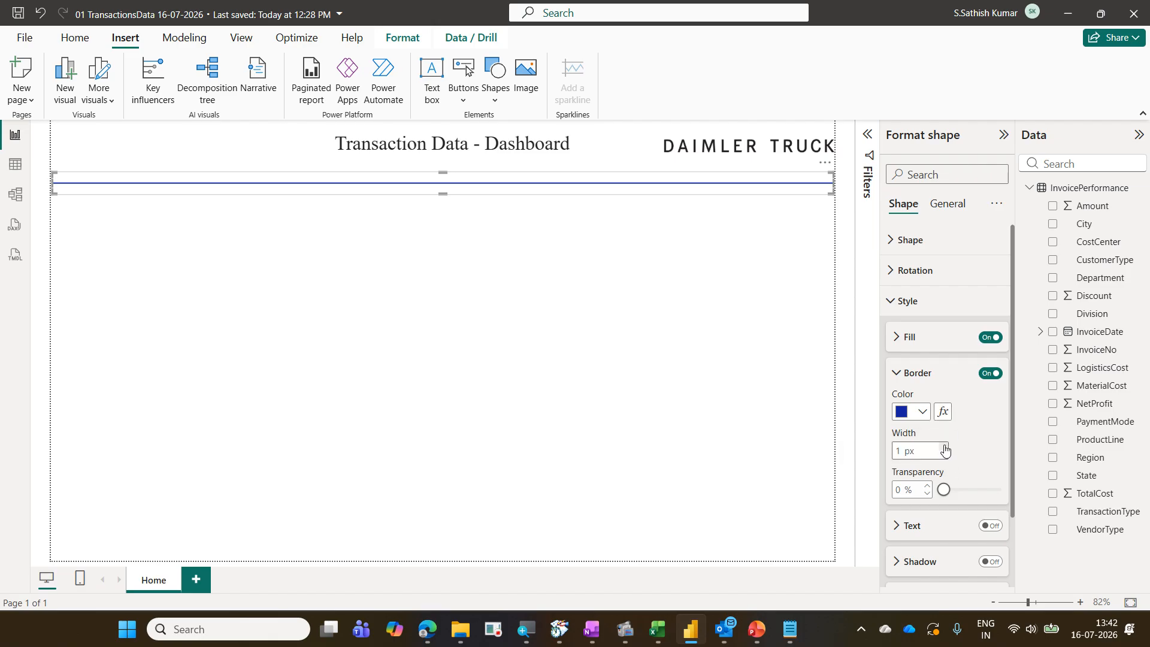
click(945, 447)
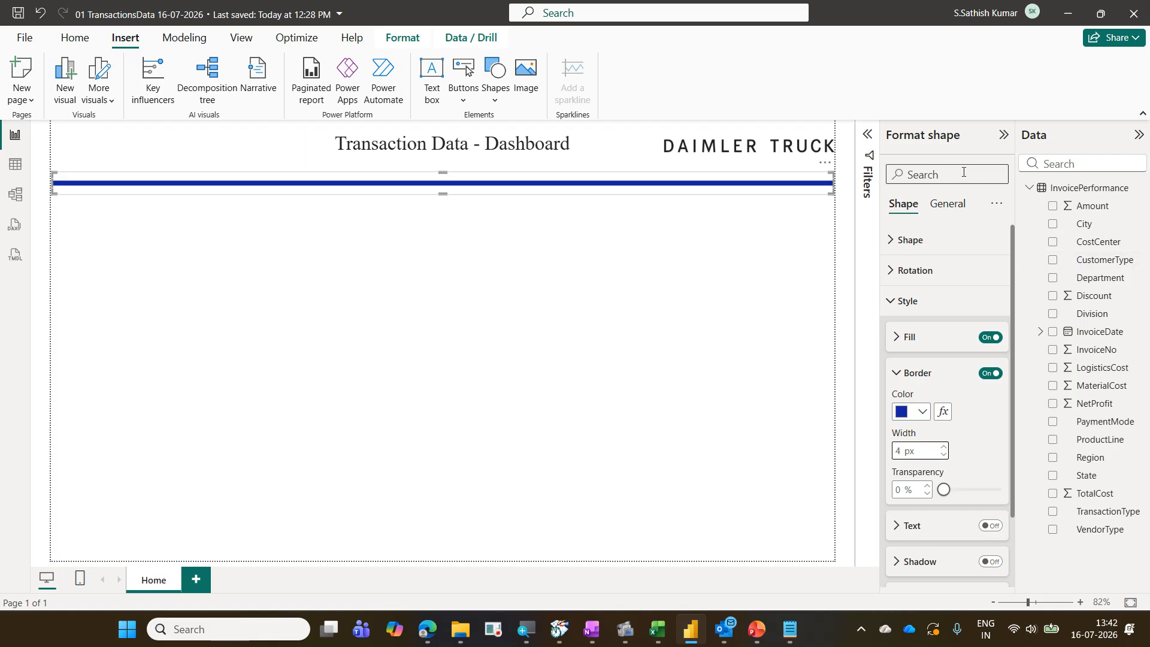
click(890, 299)
drag(885, 362, 1022, 392)
drag(922, 415, 973, 374)
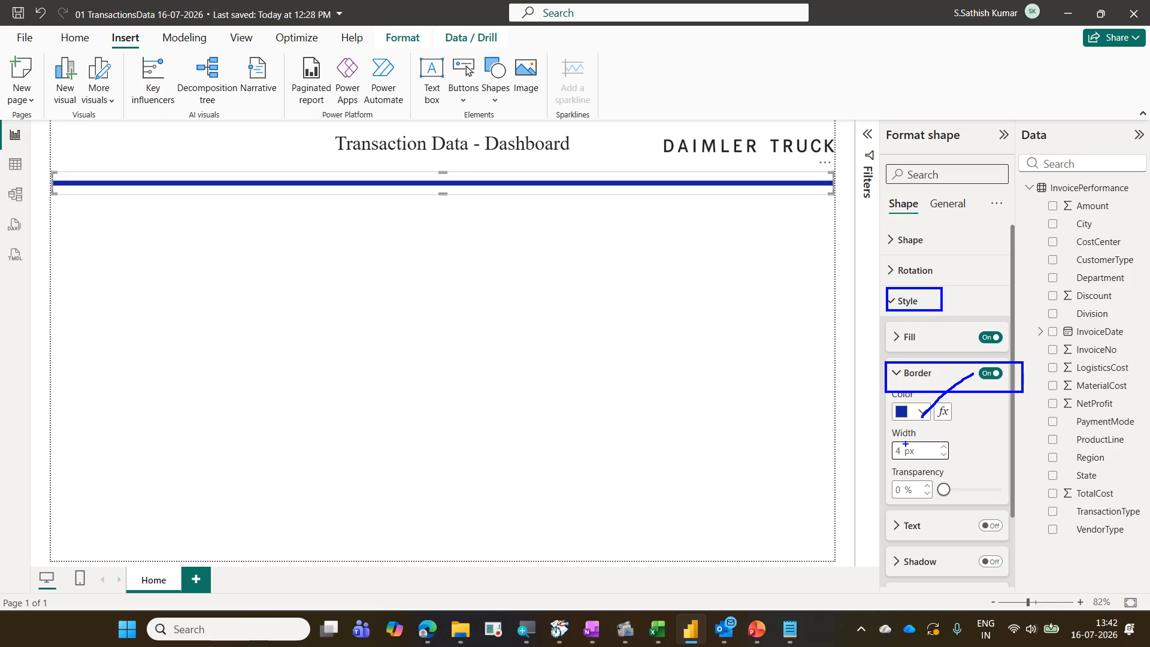
drag(921, 447, 957, 428)
mouse_move(70, 216)
mouse_down()
mouse_move(95, 239)
mouse_move(198, 277)
mouse_up()
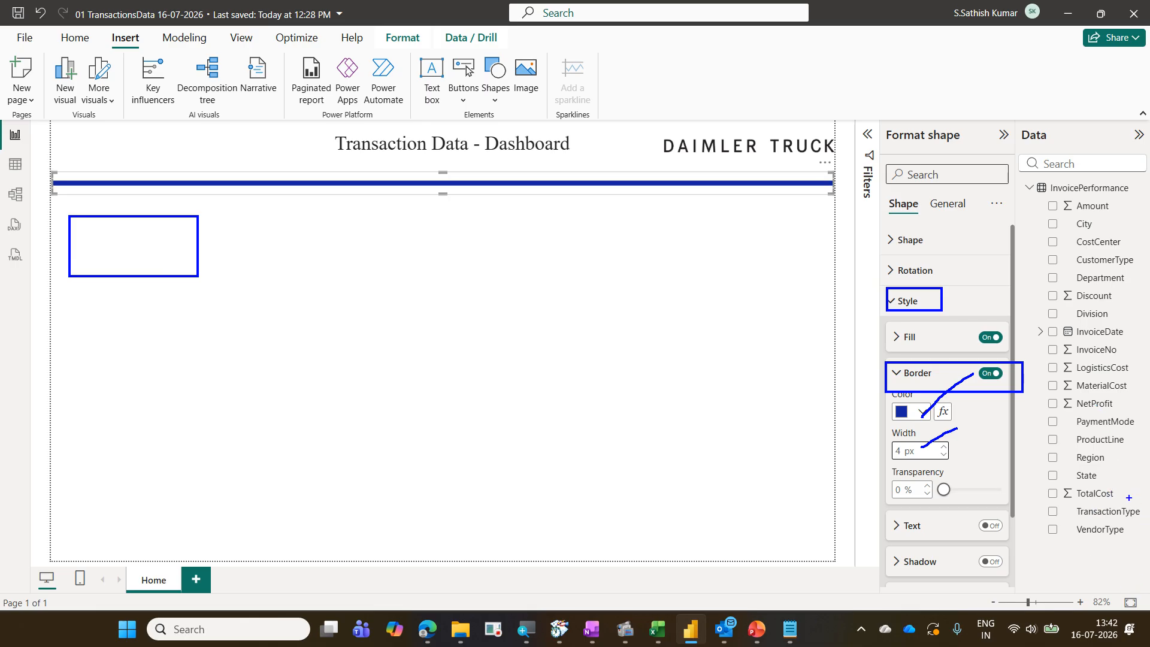
drag(1039, 394, 1136, 416)
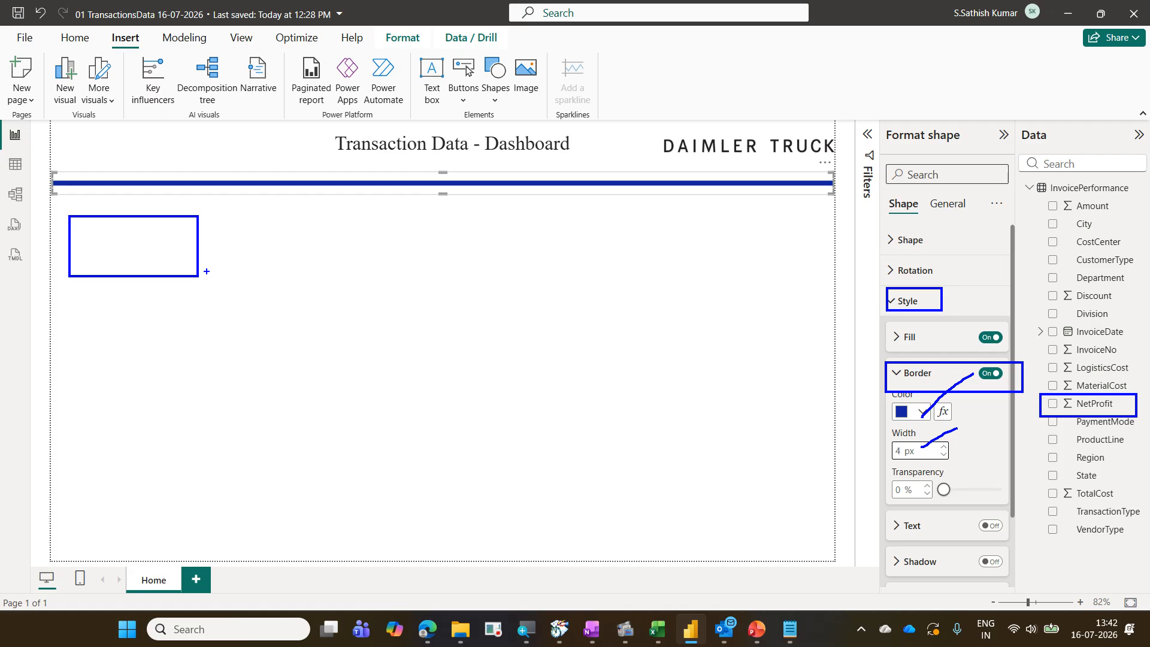
key(Escape)
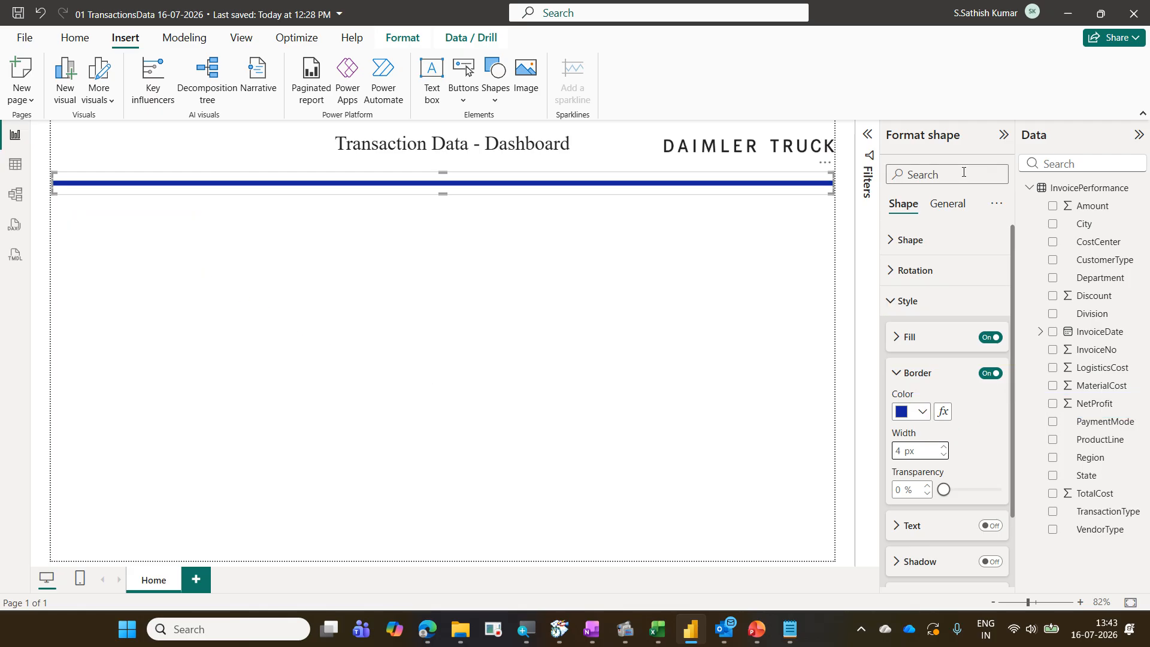
click(597, 282)
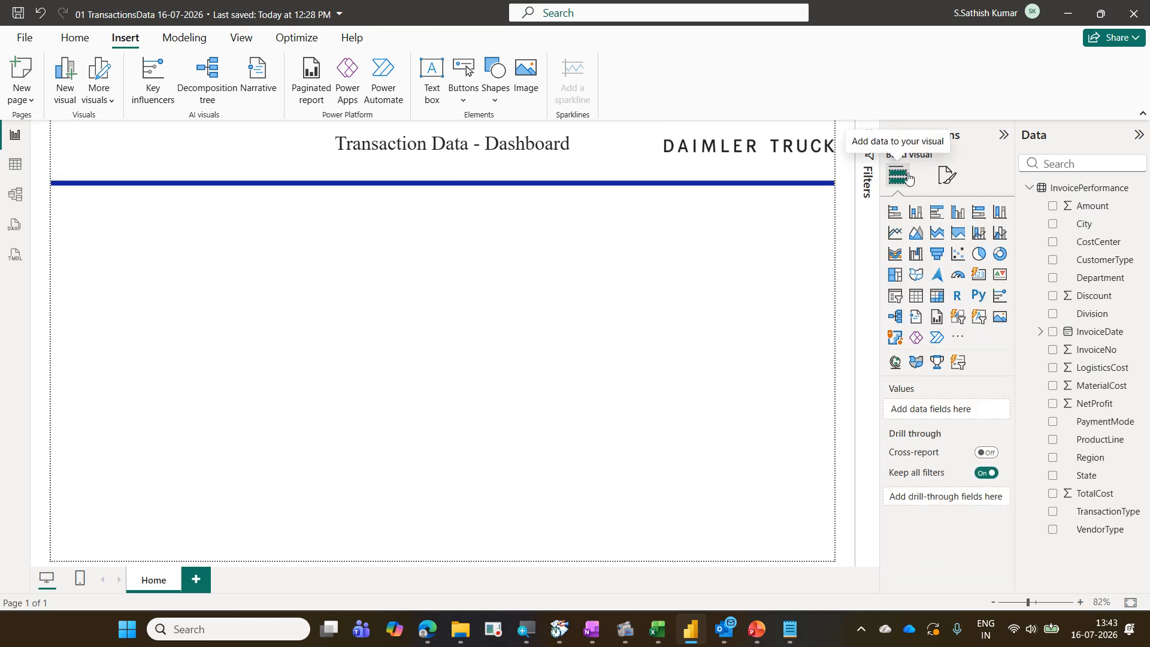
key(ctrl+2)
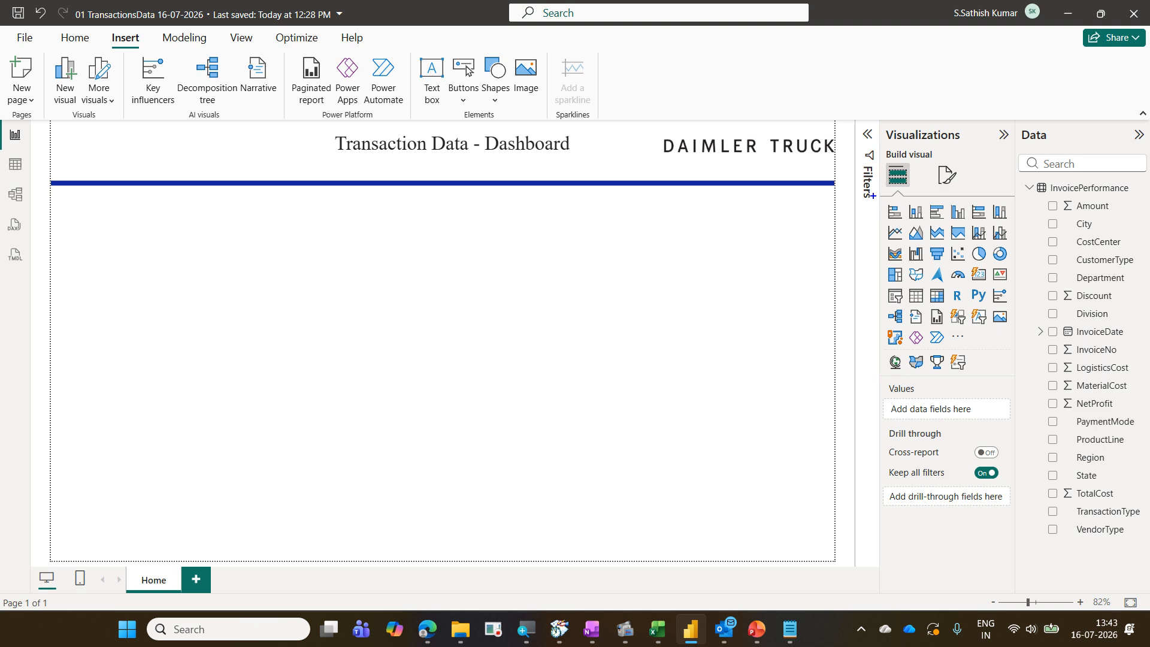
mouse_move(873, 194)
mouse_down()
mouse_move(961, 291)
mouse_move(1020, 382)
mouse_up()
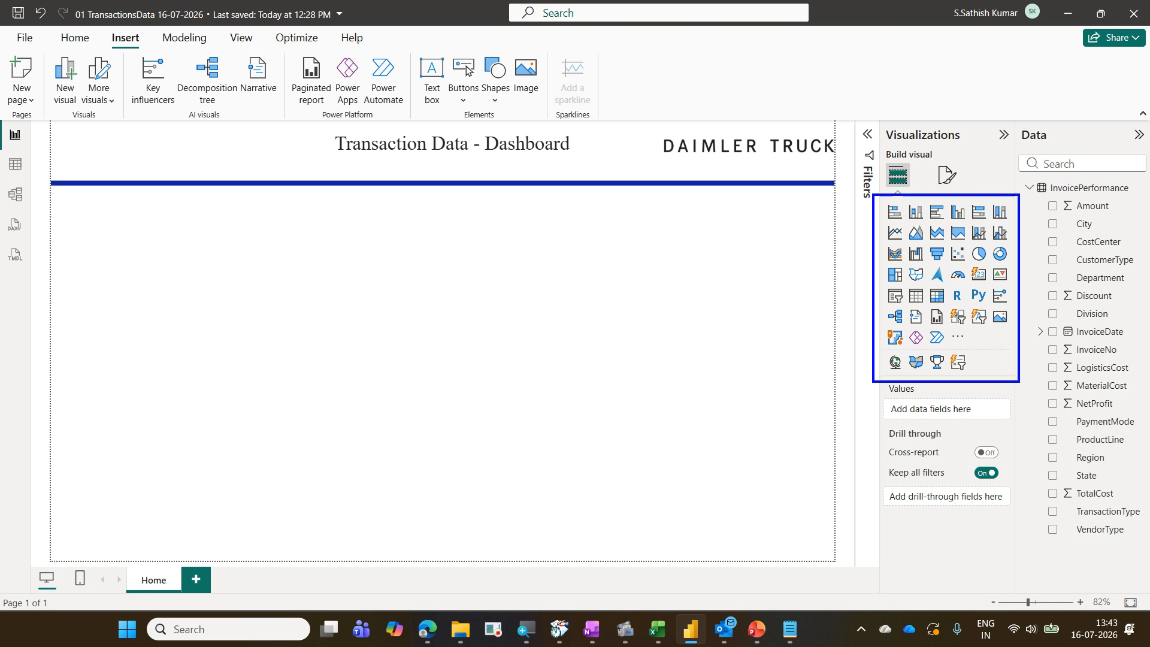
key(Escape)
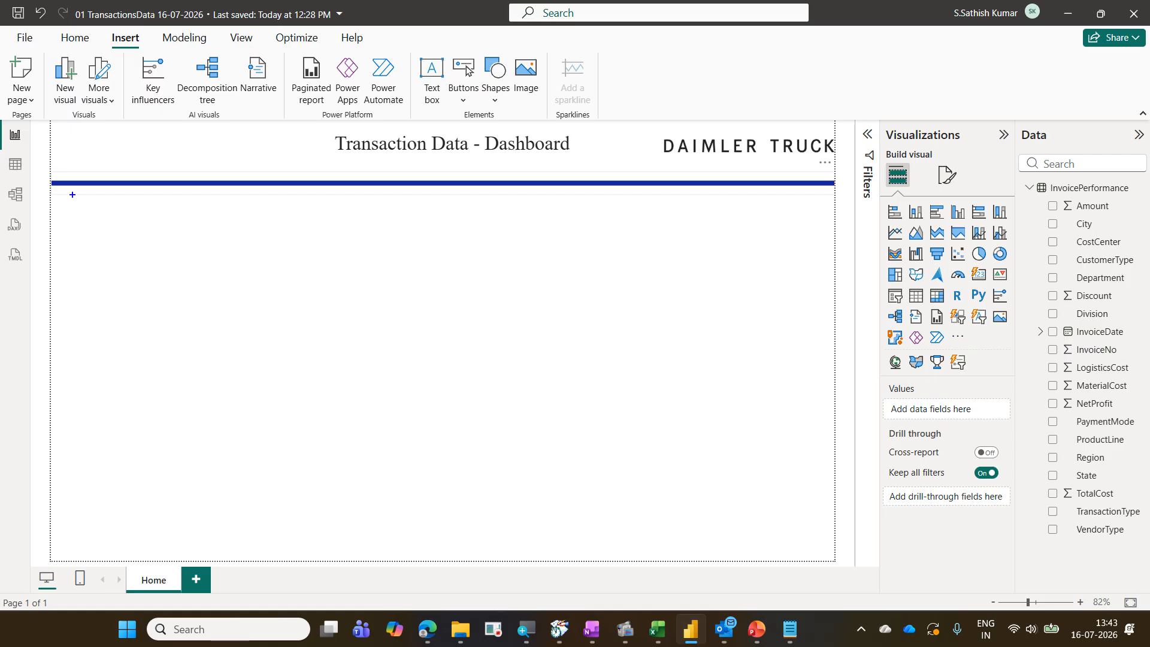
drag(72, 194, 213, 247)
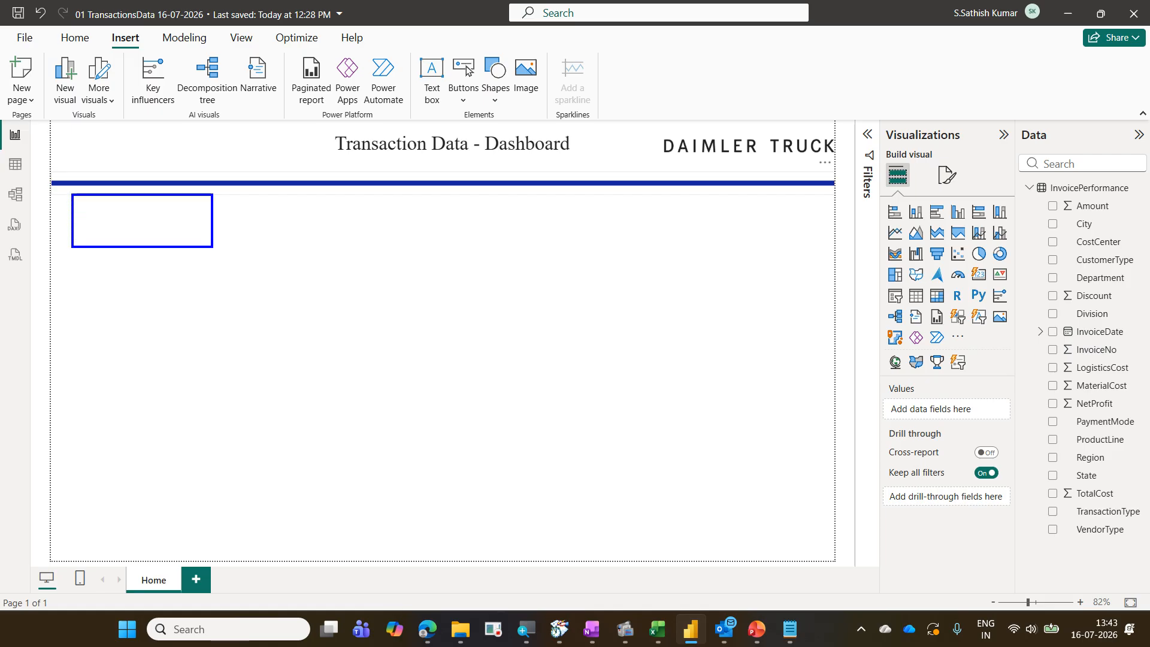
click(254, 306)
text(Car)
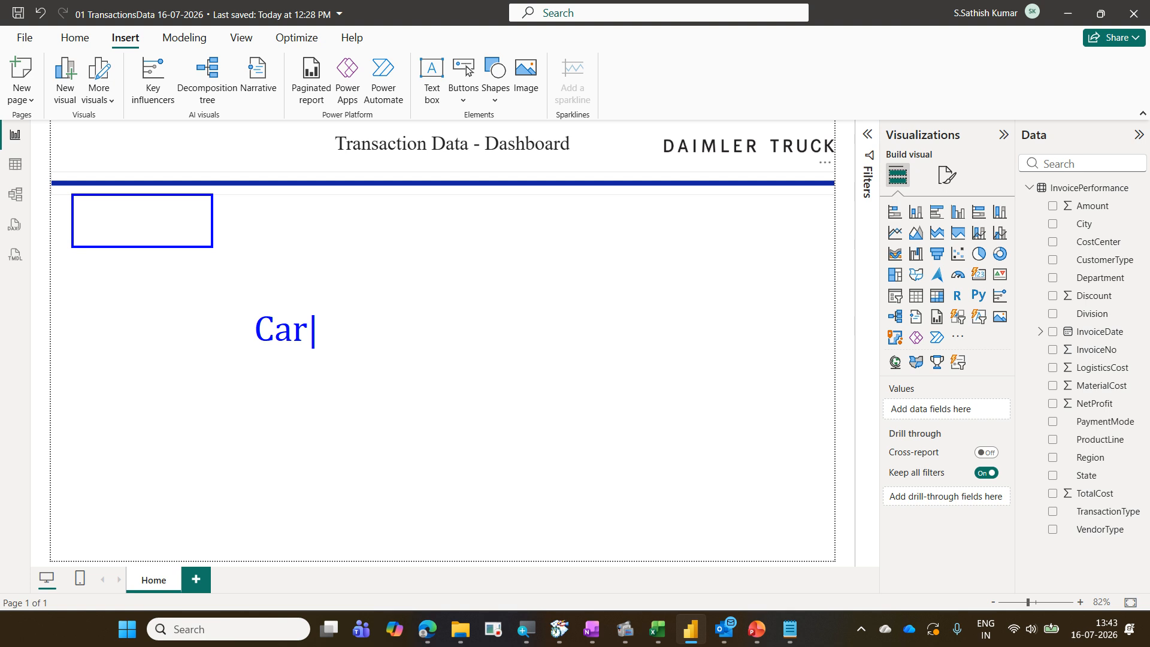
text(d)
drag(883, 161, 917, 187)
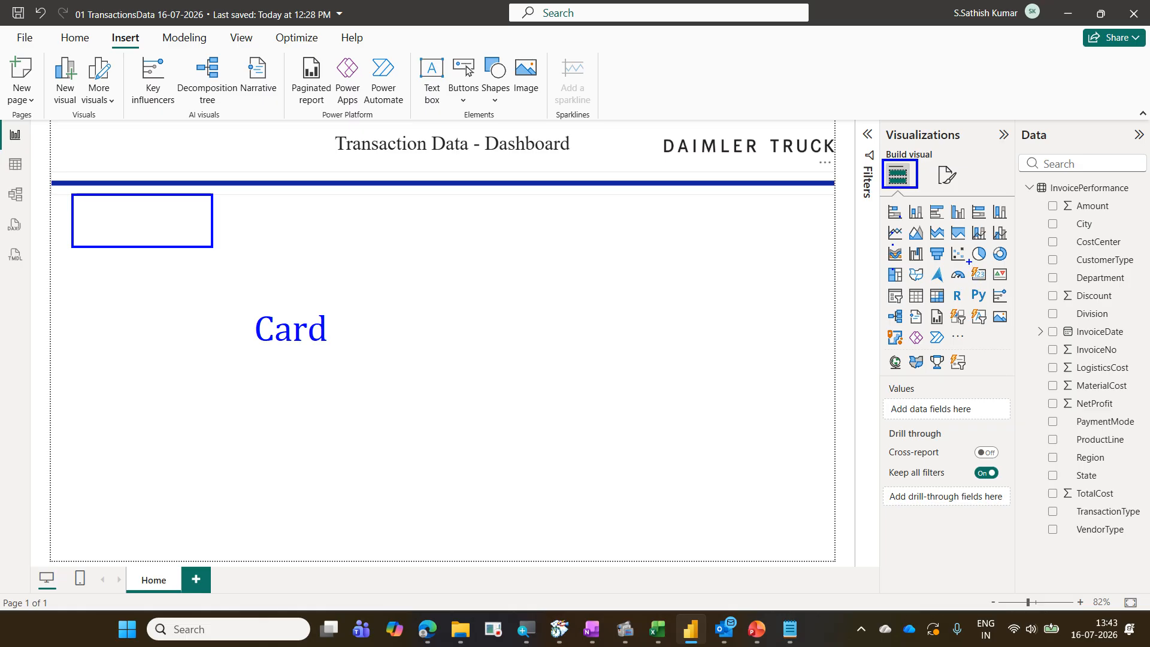
drag(968, 261, 988, 286)
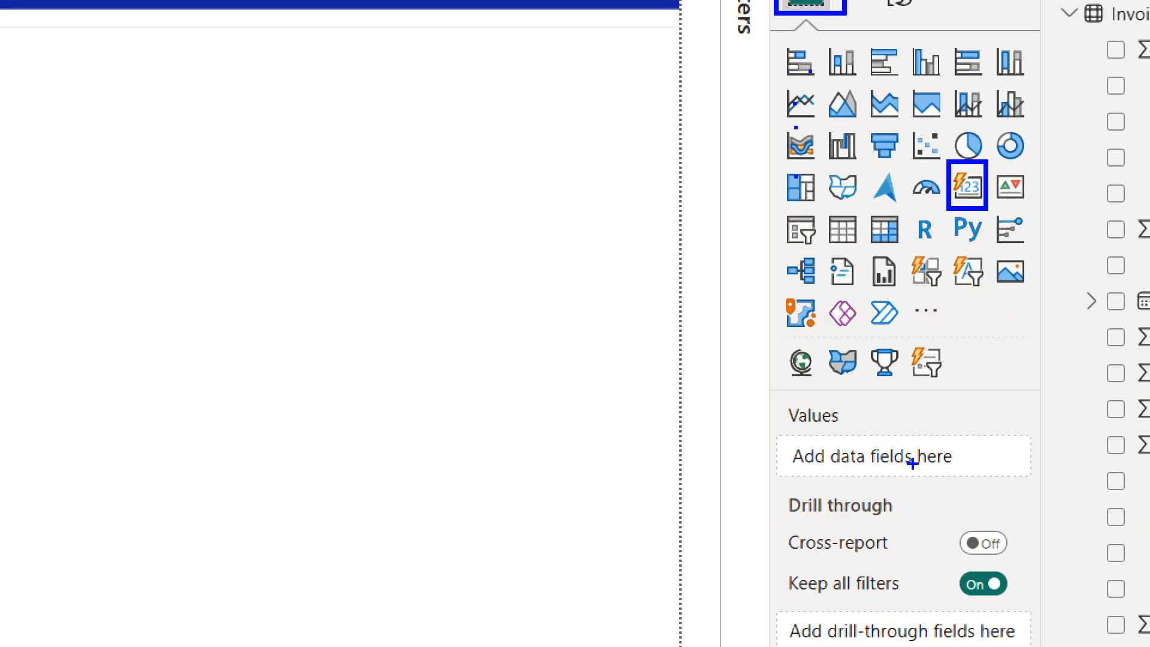
drag(904, 297, 960, 337)
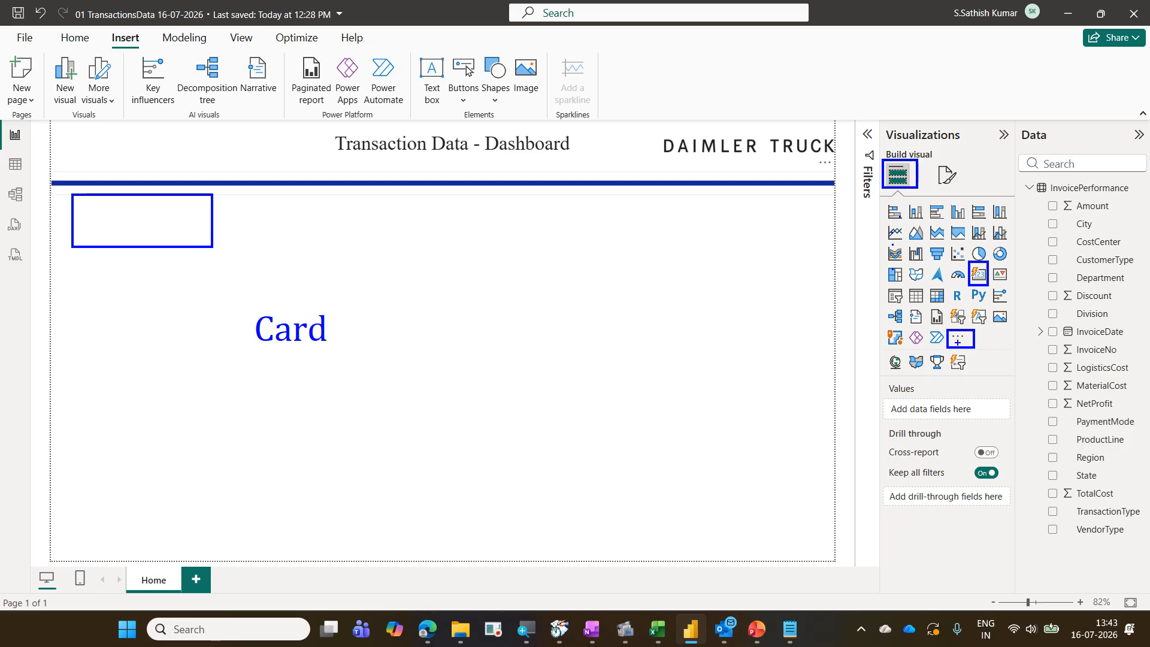
drag(956, 324, 915, 190)
key(Escape)
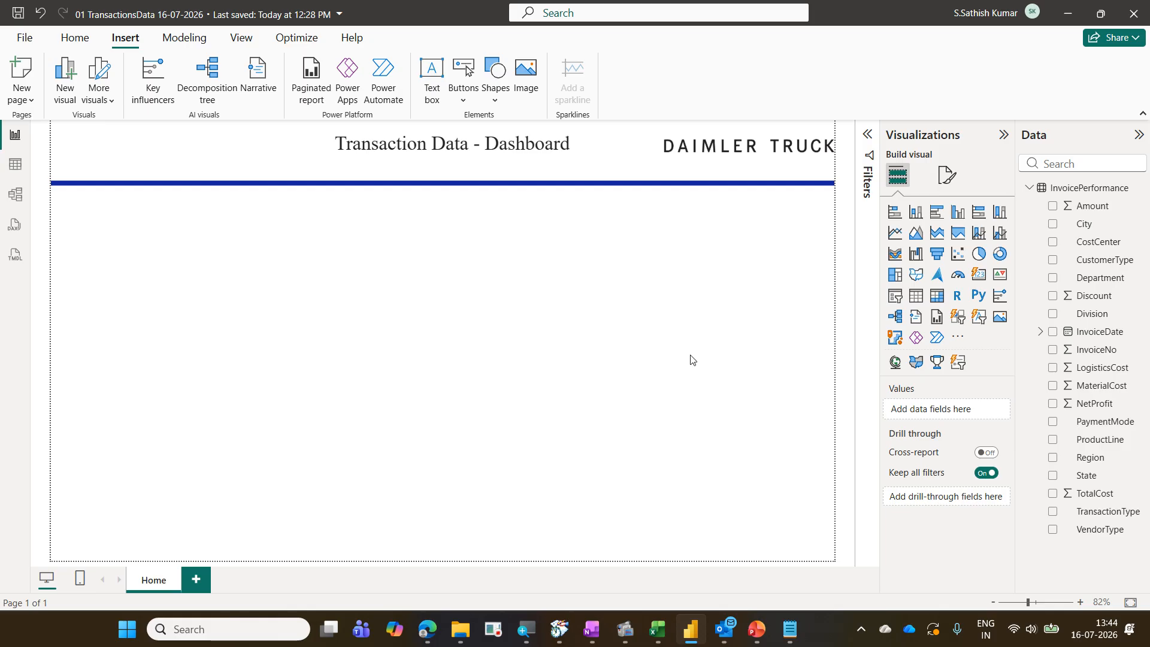
Restore the default visuals in the Visualizations pane and confirm the restore
click(958, 344)
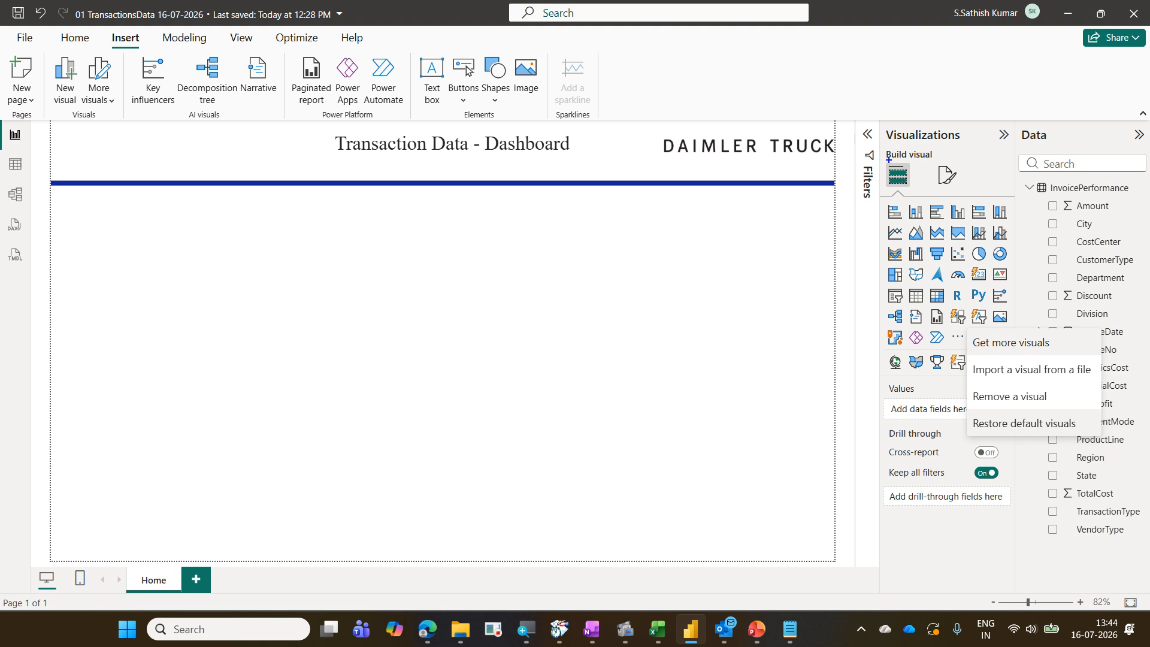
drag(884, 158, 915, 192)
drag(949, 327, 964, 343)
mouse_move(969, 410)
mouse_down()
mouse_move(990, 430)
mouse_move(1091, 436)
mouse_move(969, 345)
mouse_move(900, 187)
mouse_up()
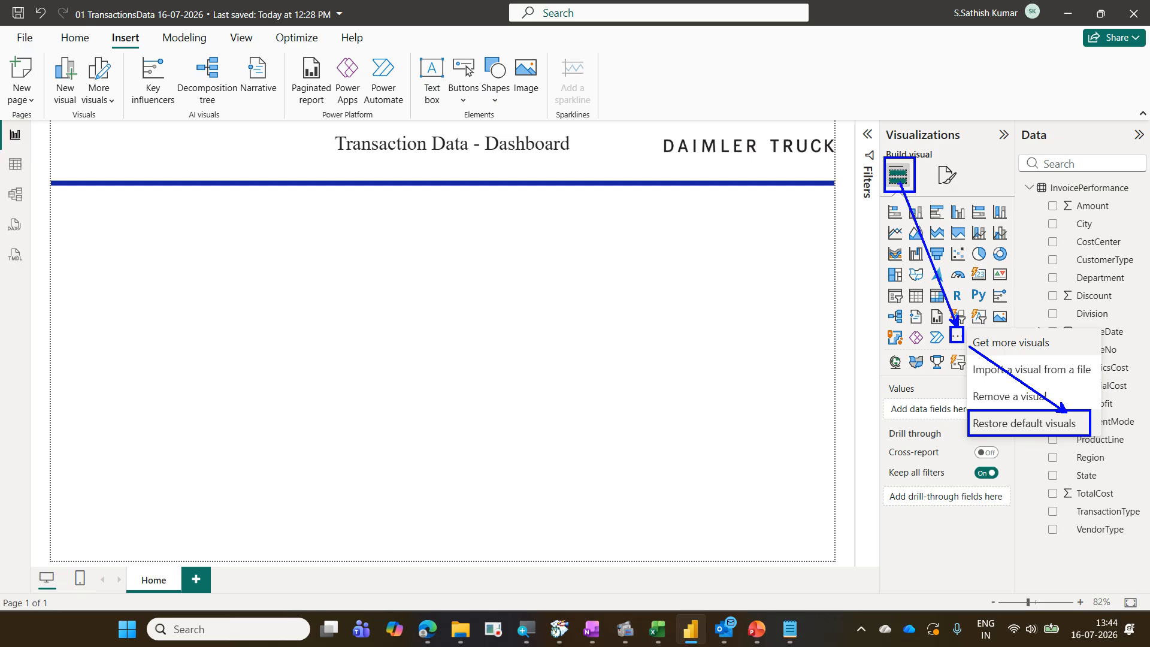
key(Escape)
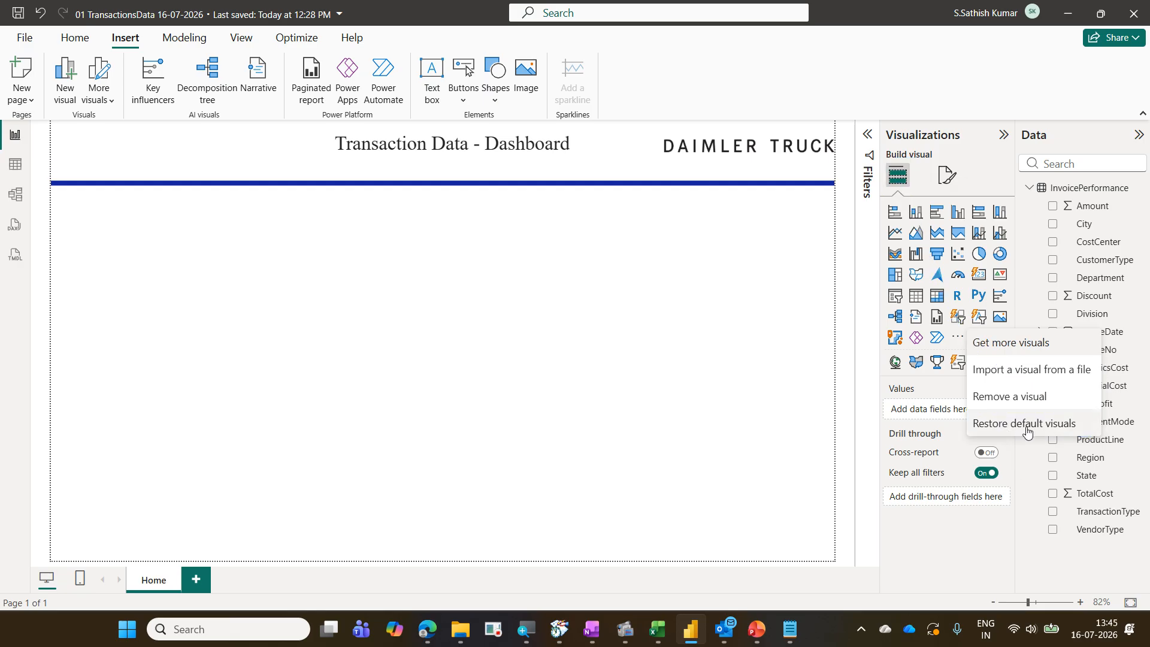
click(1026, 426)
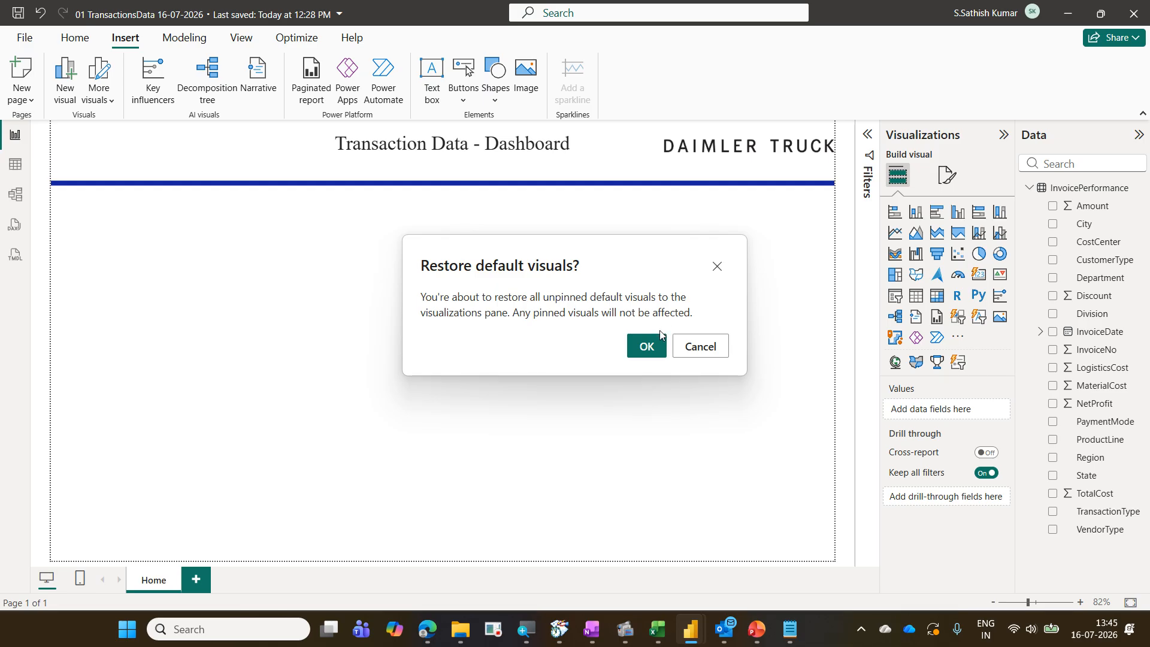
click(645, 347)
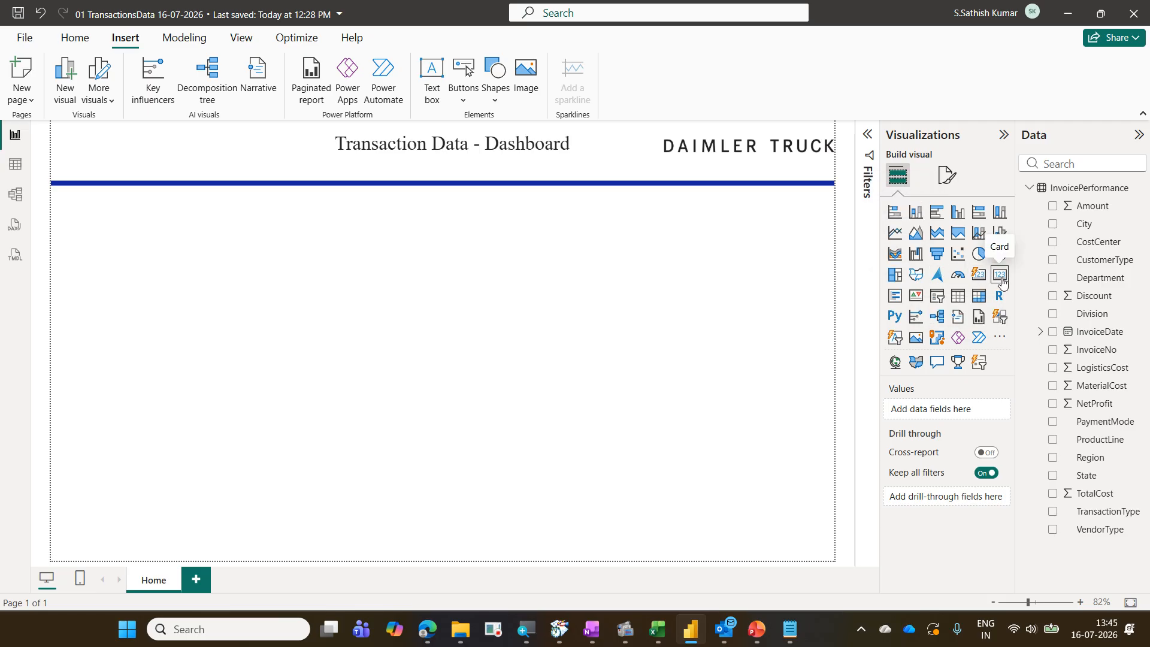
key(ctrl+2)
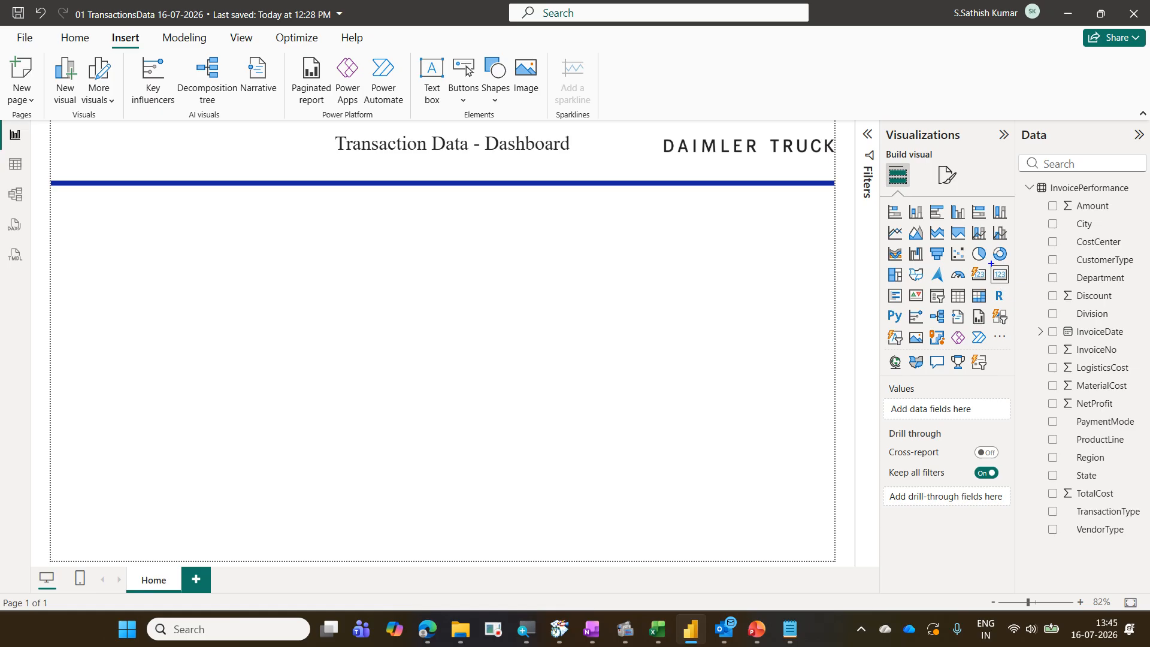
drag(991, 263, 1016, 289)
drag(962, 262, 988, 290)
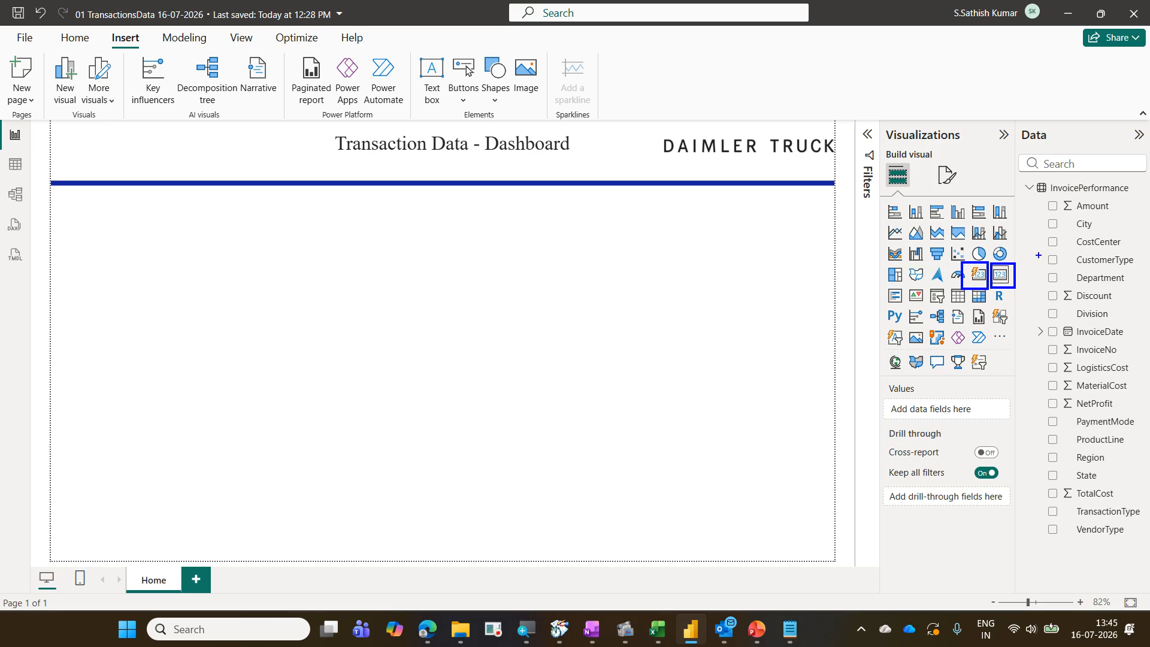
drag(1038, 224, 1013, 257)
drag(964, 295, 966, 268)
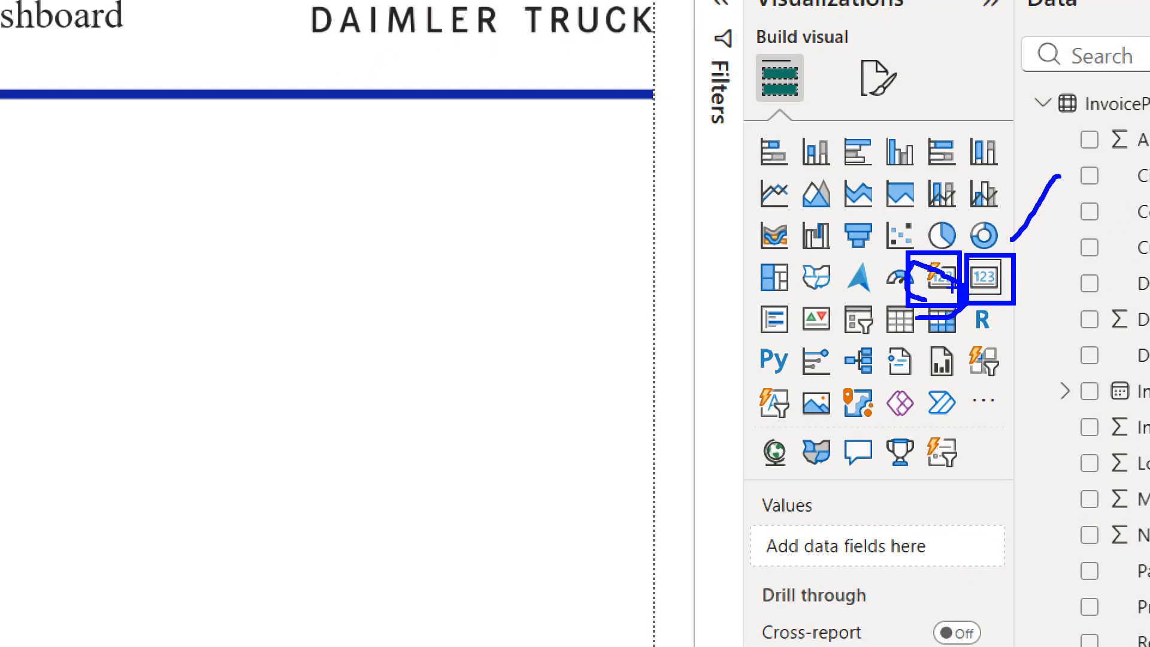
drag(940, 290, 960, 255)
key(Escape)
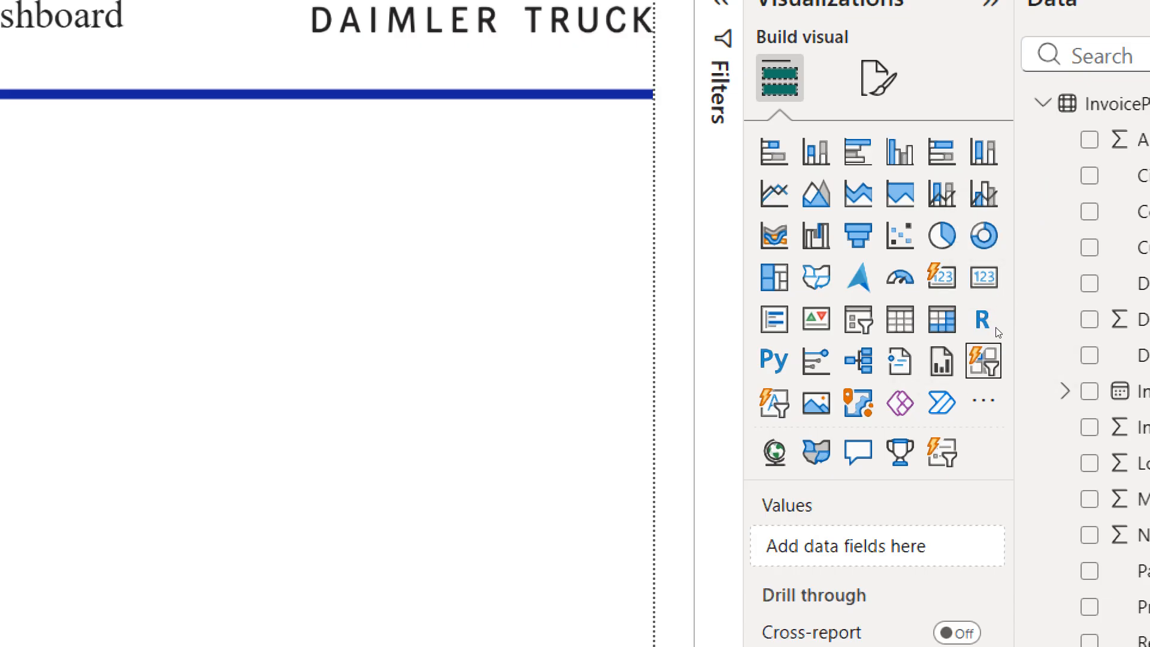
click(983, 400)
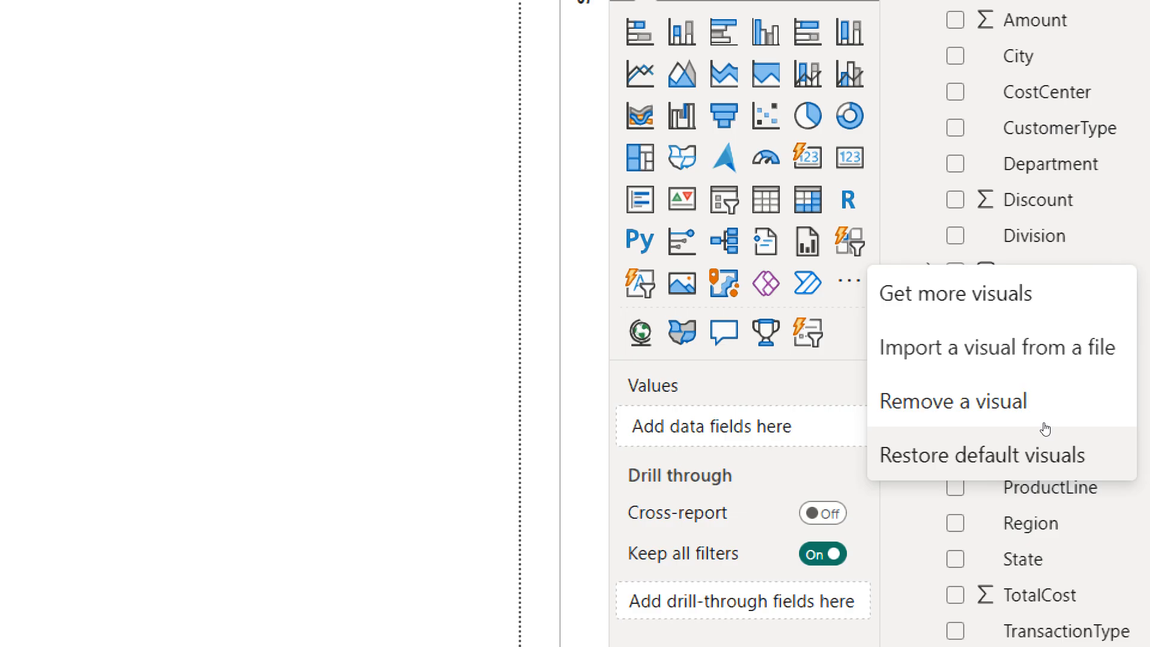
key(Escape)
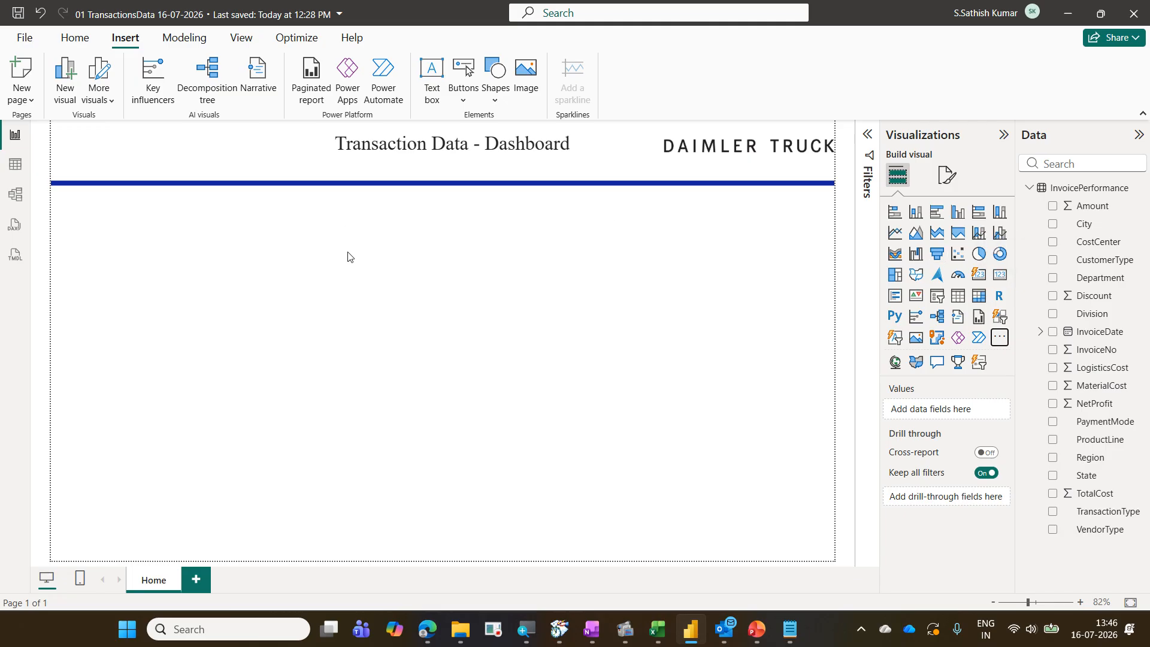
Nudge the blue divider line slightly upward, closer to the title, then deselect it
click(229, 187)
drag(237, 191, 238, 183)
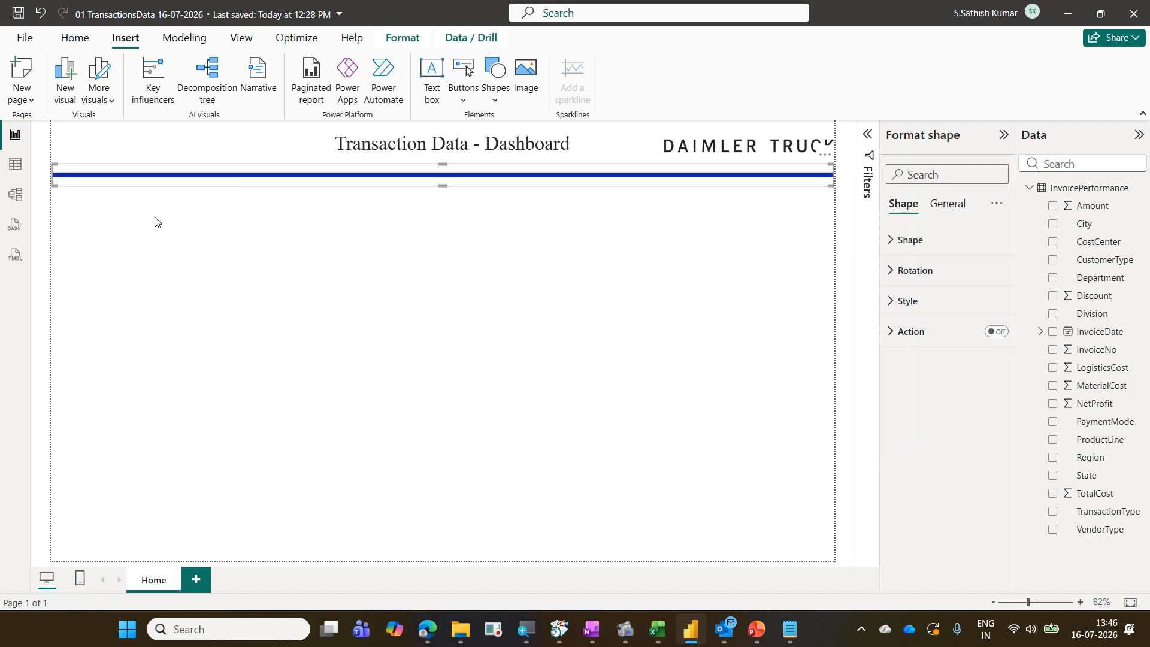
click(111, 225)
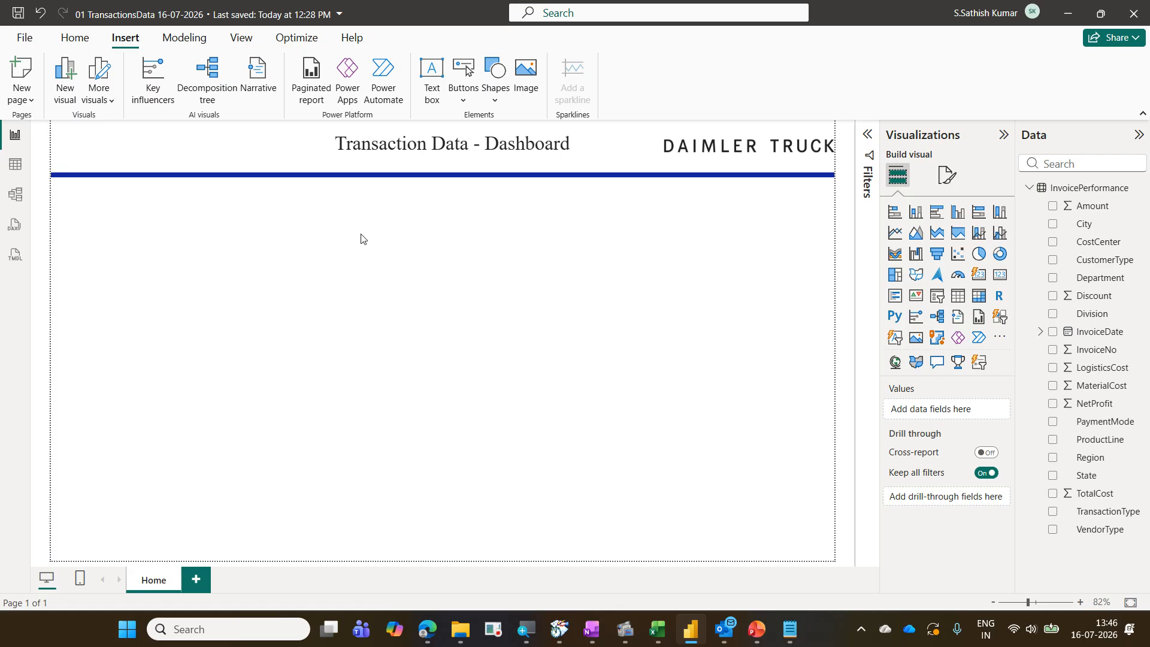
Insert a Card visual and shrink it to a small box in the top-left corner just below the divider line
click(1001, 275)
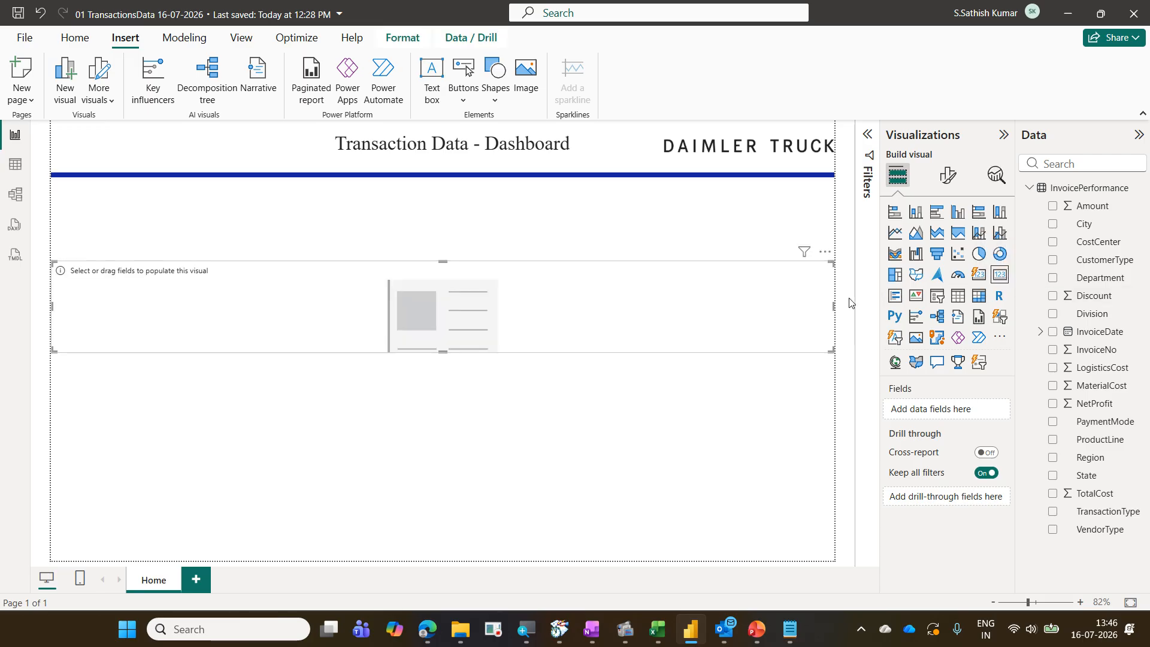
drag(829, 349, 239, 269)
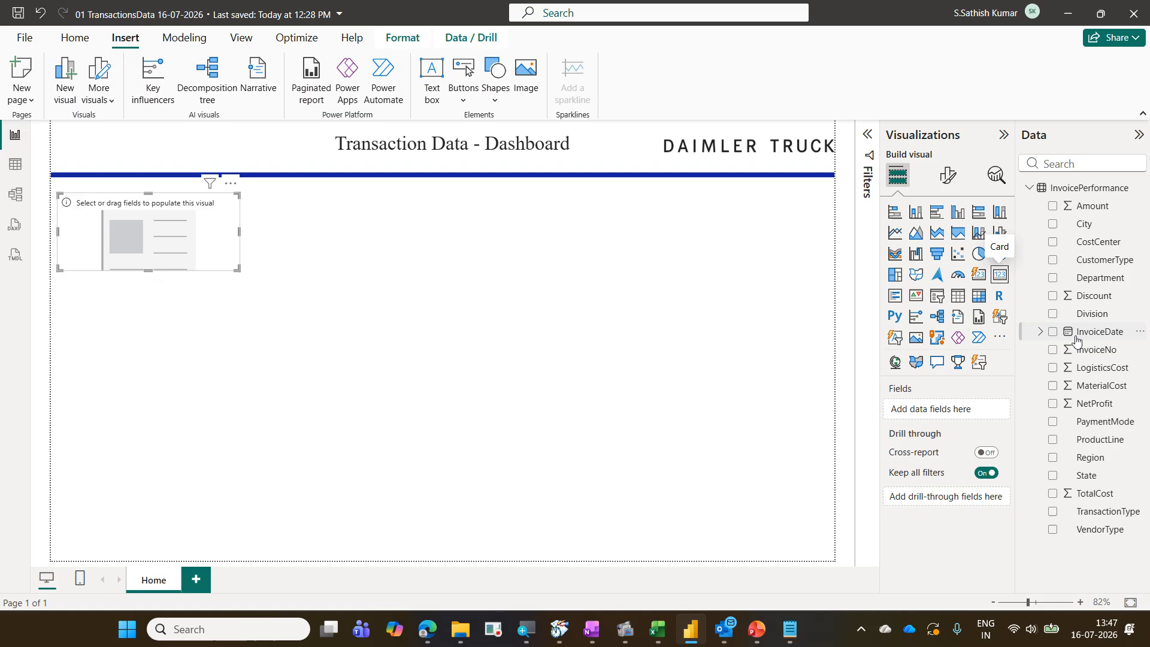
click(1001, 338)
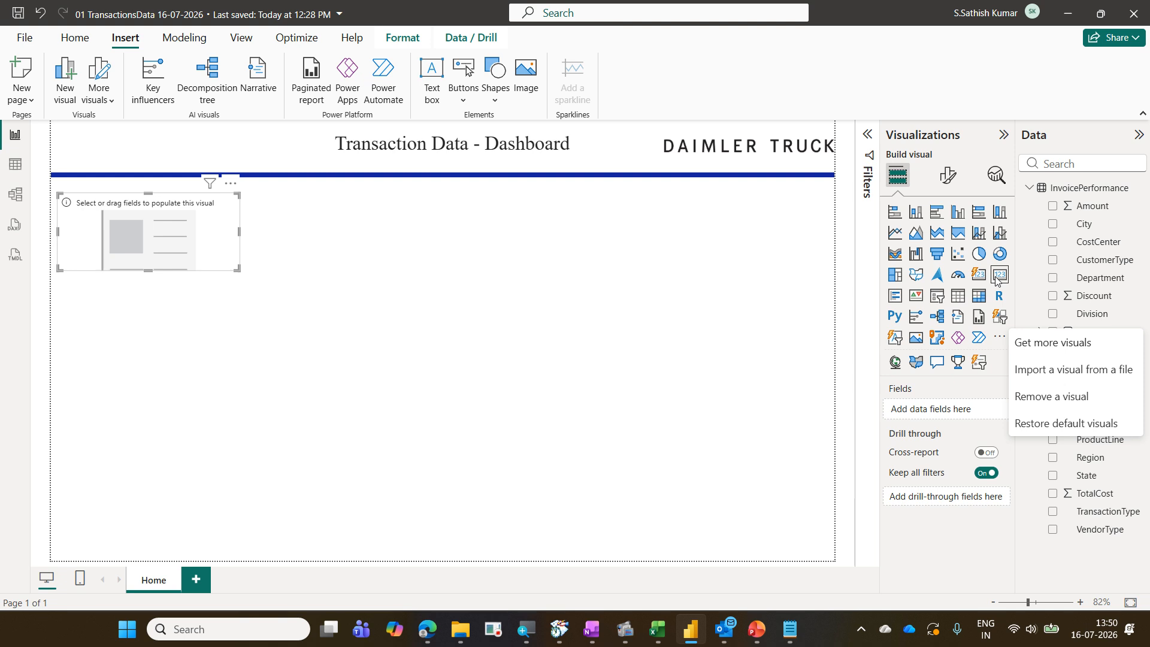
key(Escape)
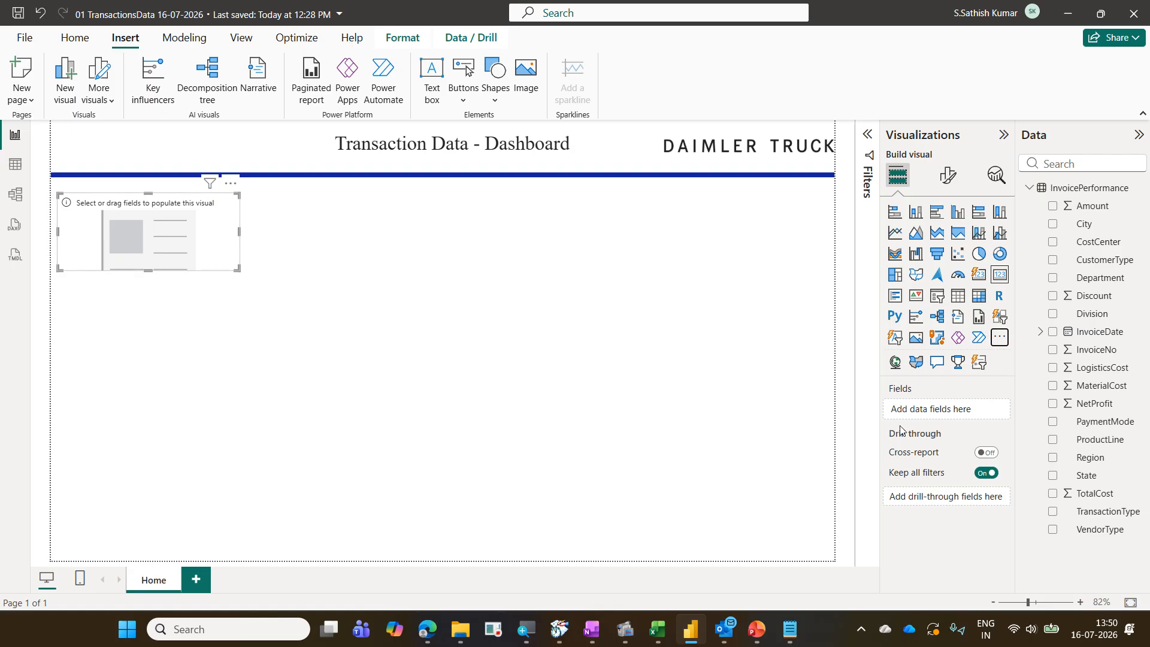
Add the NetProfit field to the card's Fields well
drag(1043, 393, 1124, 418)
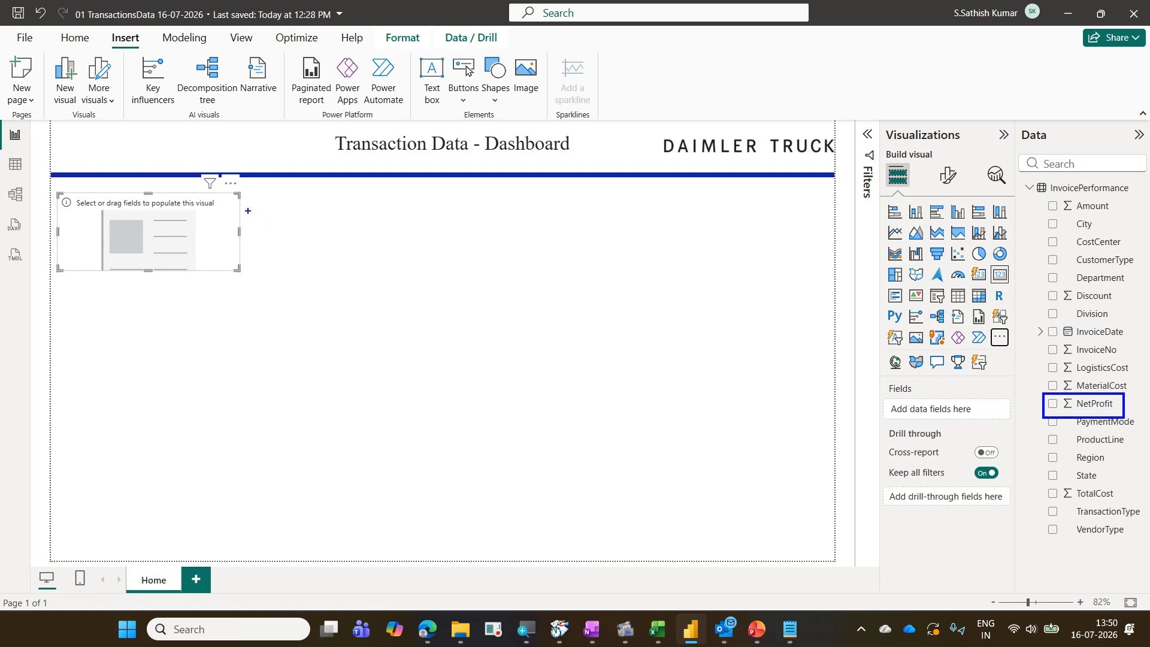
drag(238, 204, 1041, 393)
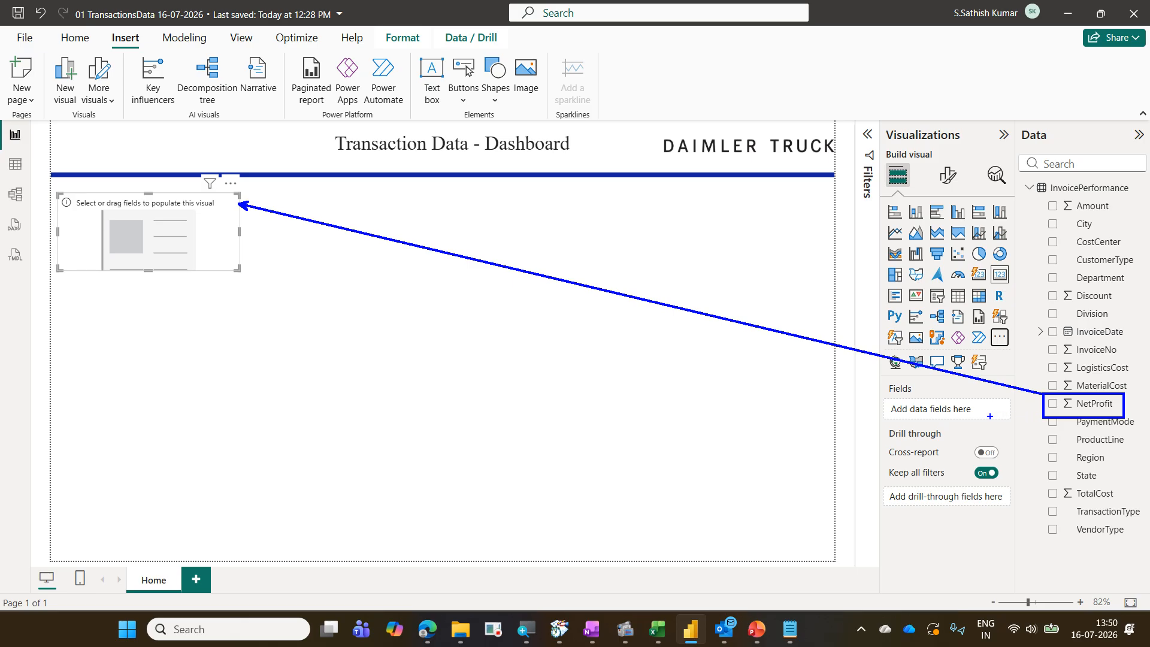
drag(991, 416, 1068, 397)
mouse_move(883, 395)
mouse_down()
mouse_move(931, 396)
mouse_move(908, 376)
mouse_move(871, 393)
mouse_move(947, 450)
mouse_move(946, 548)
mouse_up()
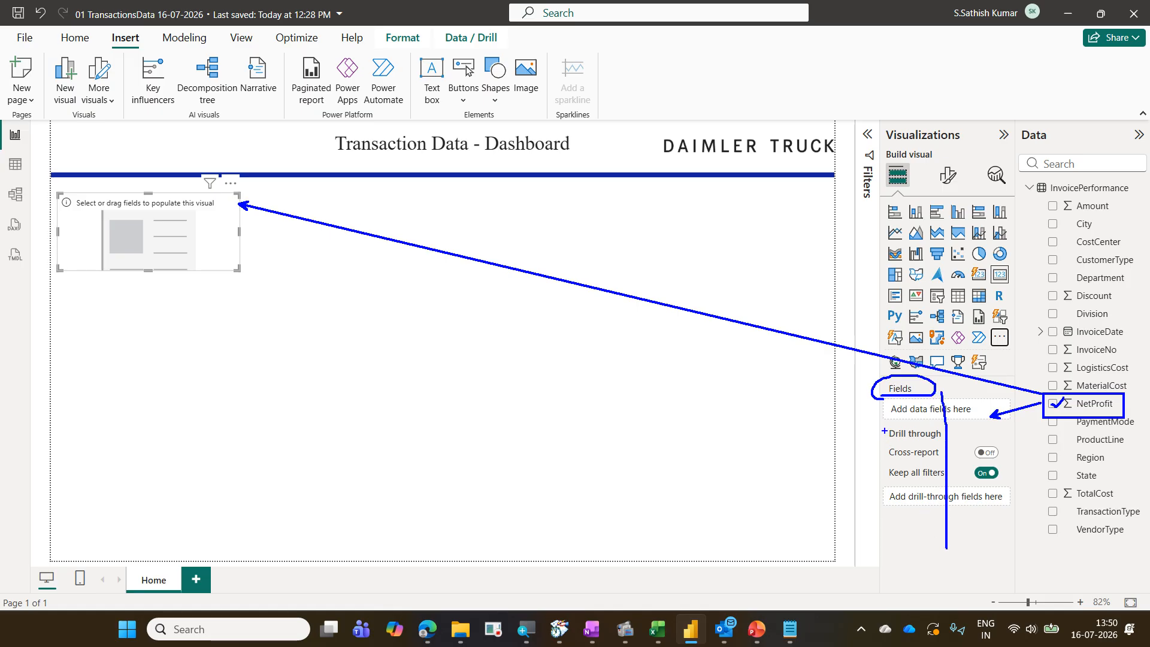
mouse_move(880, 400)
mouse_down()
mouse_move(949, 429)
mouse_move(1001, 507)
mouse_move(1008, 575)
mouse_up()
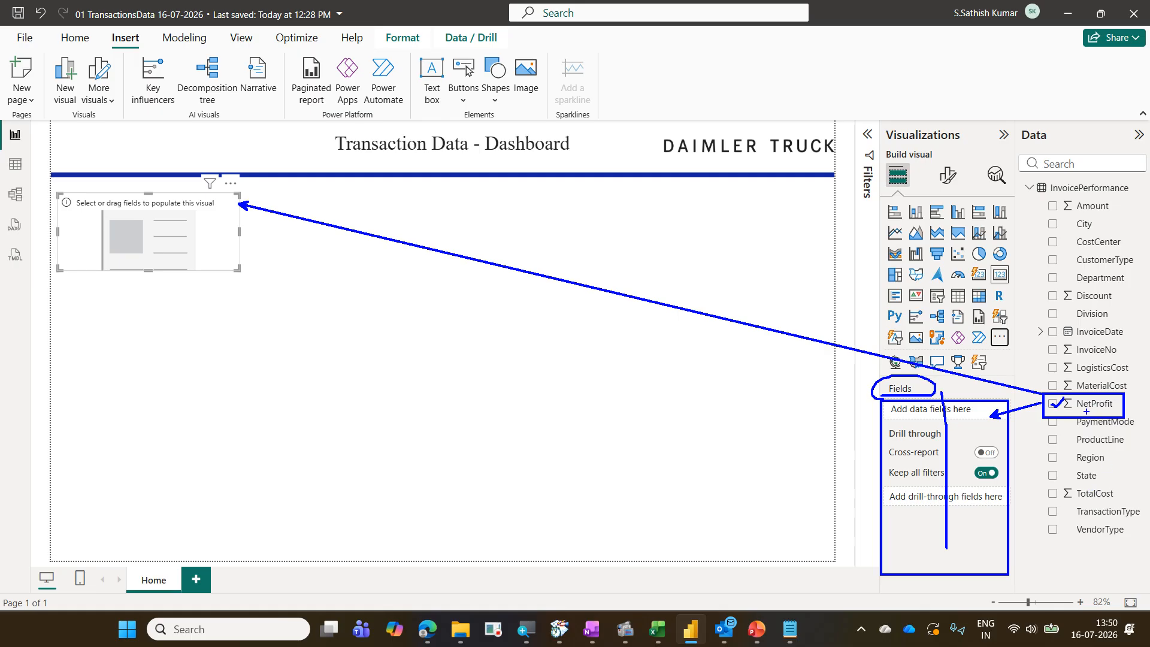
key(Escape)
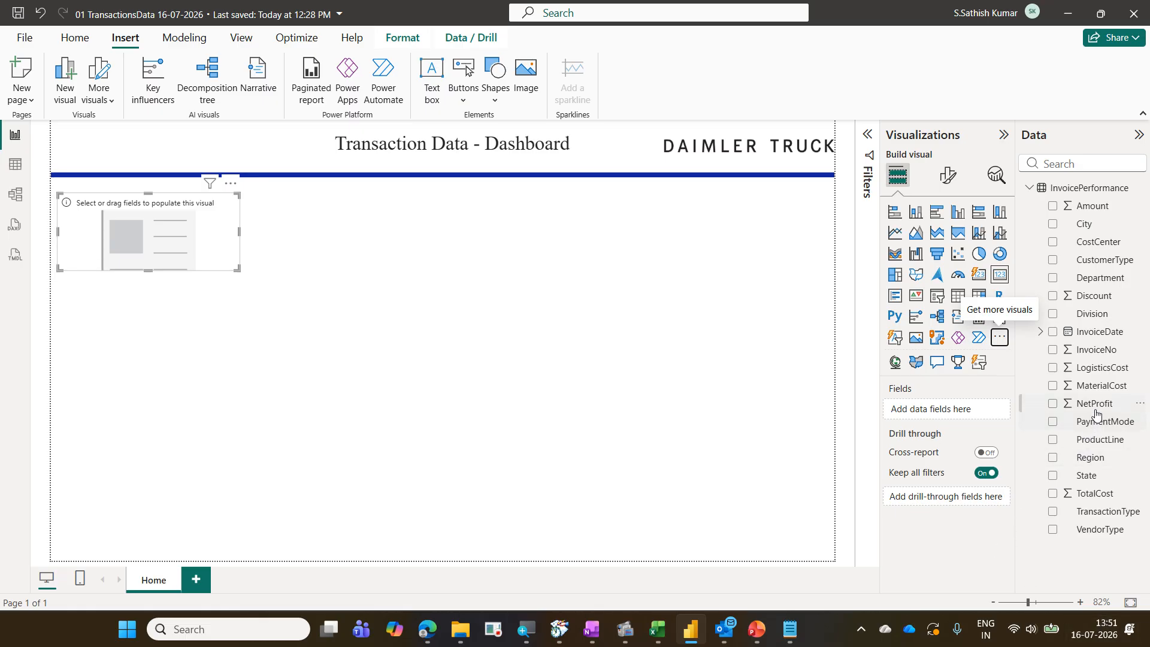
drag(1096, 413, 966, 416)
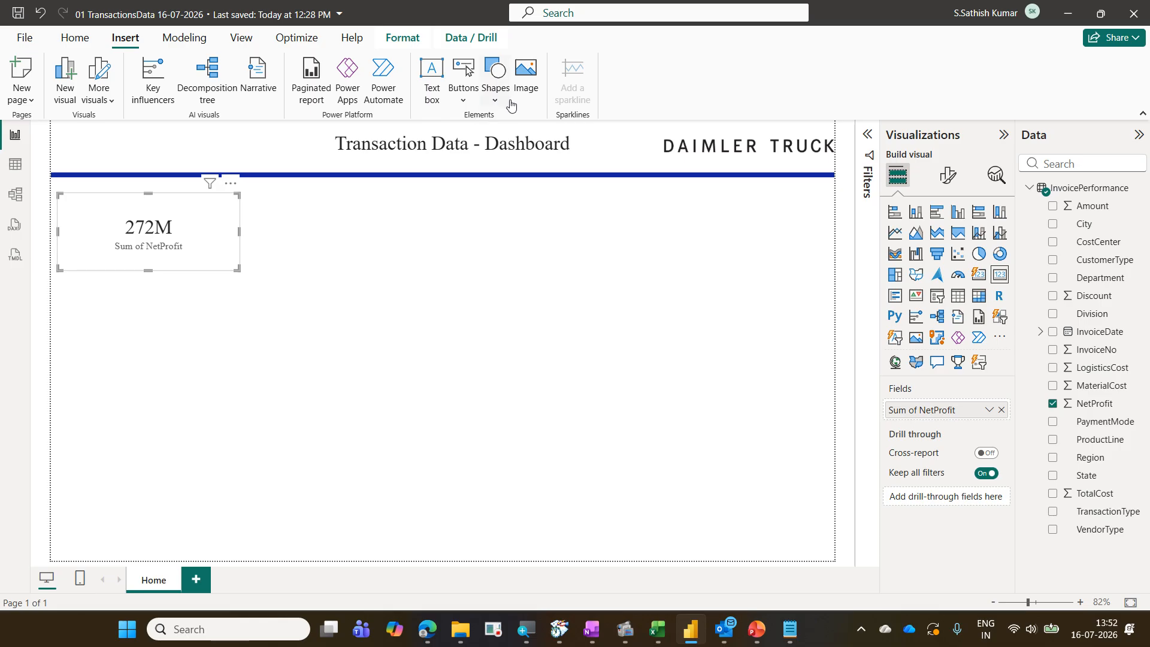
Open the card's Analytics pane, then its Format visual settings, and review the available options
click(994, 184)
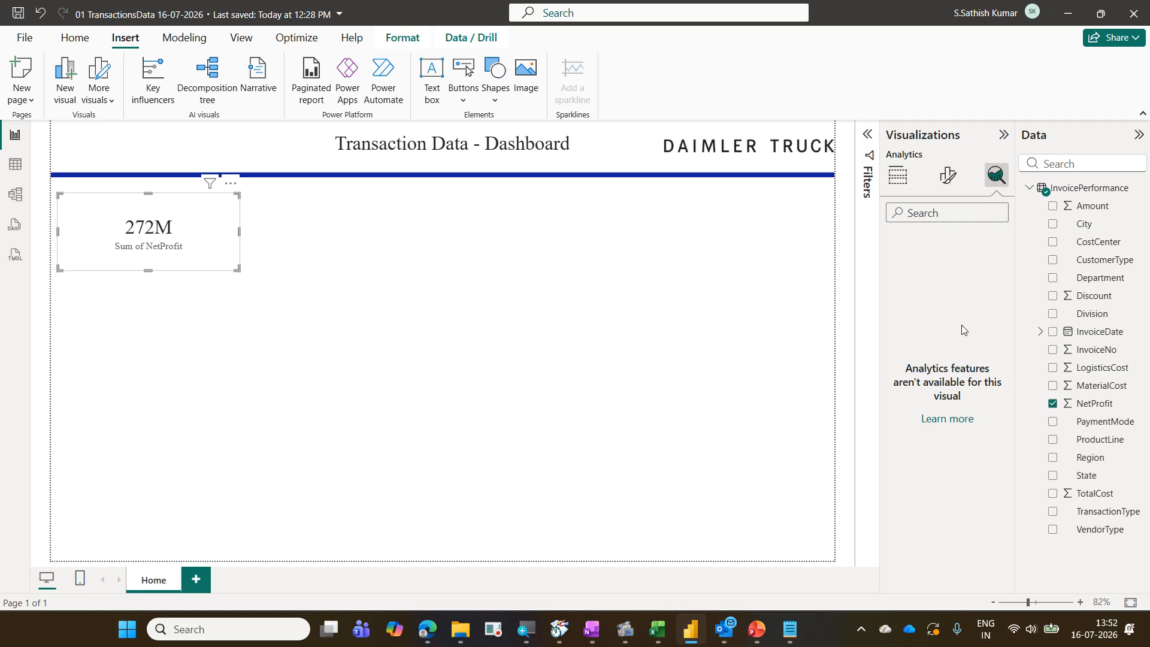
click(949, 183)
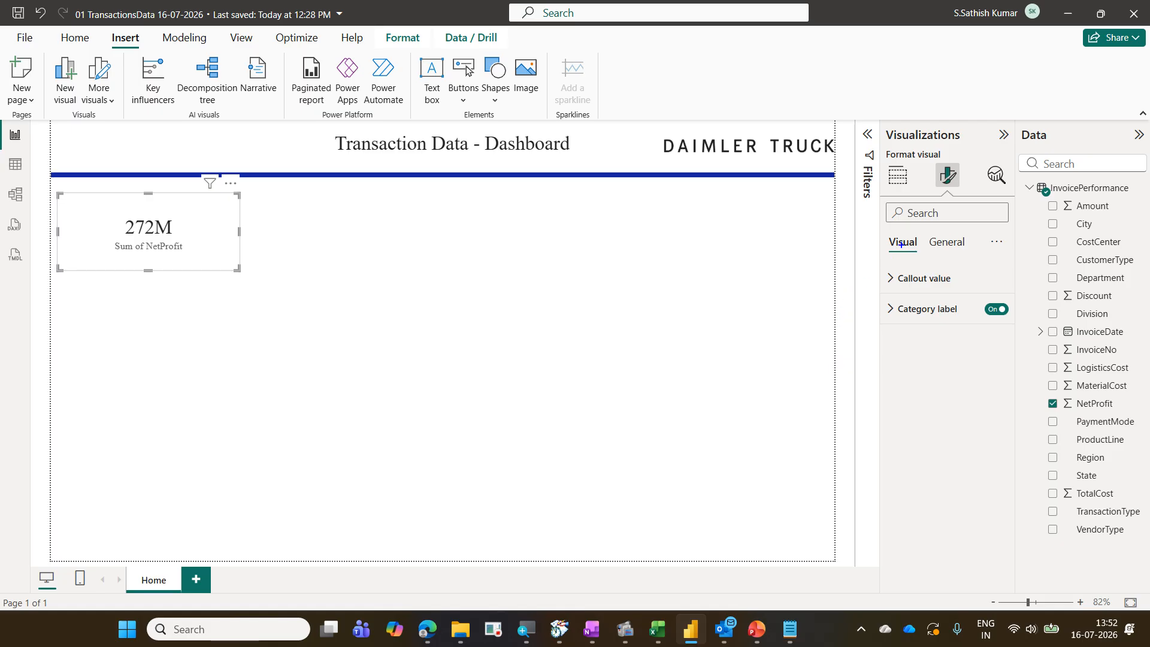
drag(881, 230, 927, 260)
mouse_move(48, 190)
mouse_down()
mouse_move(185, 266)
mouse_move(252, 276)
mouse_up()
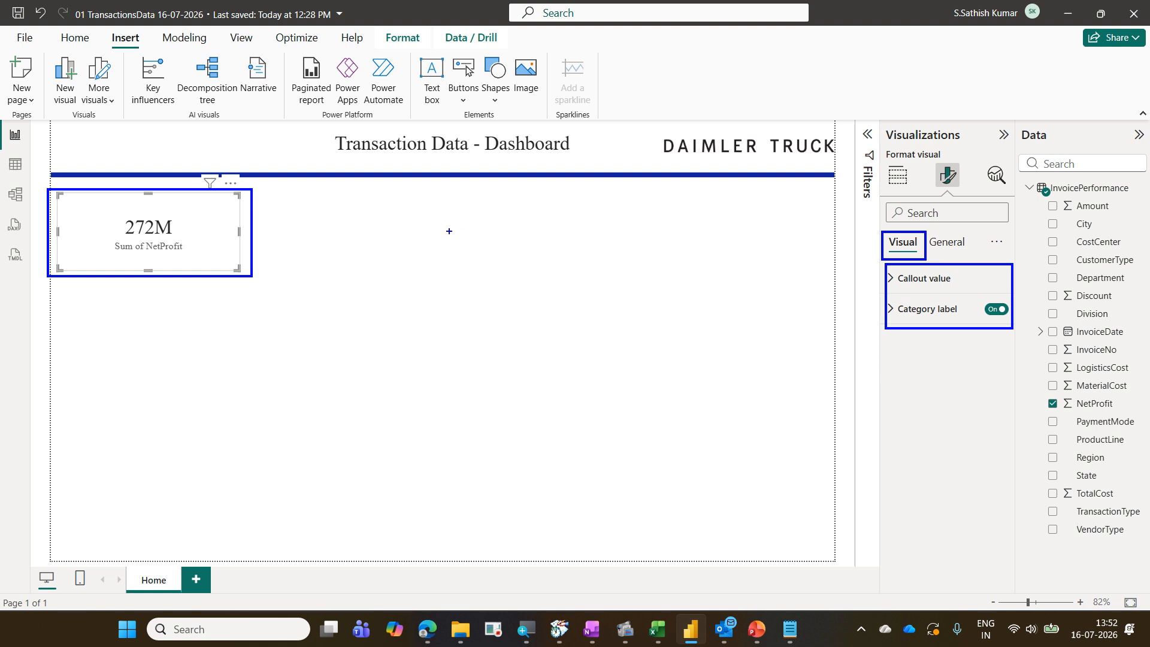
drag(449, 230, 654, 387)
drag(909, 263, 916, 450)
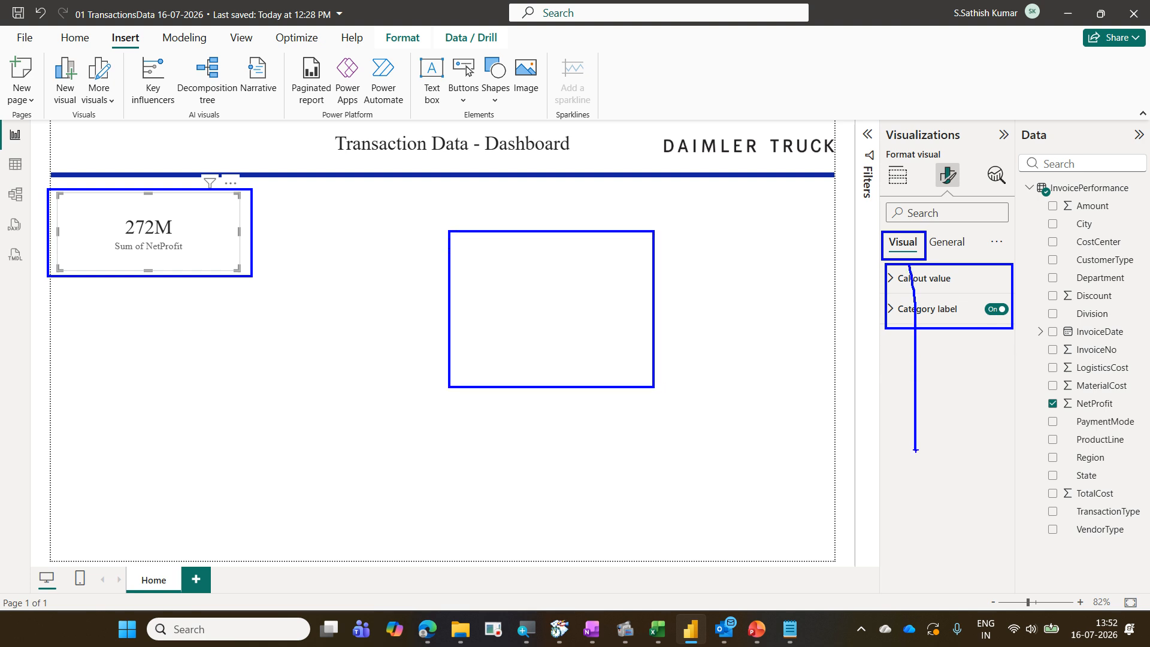
mouse_move(514, 427)
mouse_down()
mouse_move(531, 457)
mouse_move(768, 534)
mouse_up()
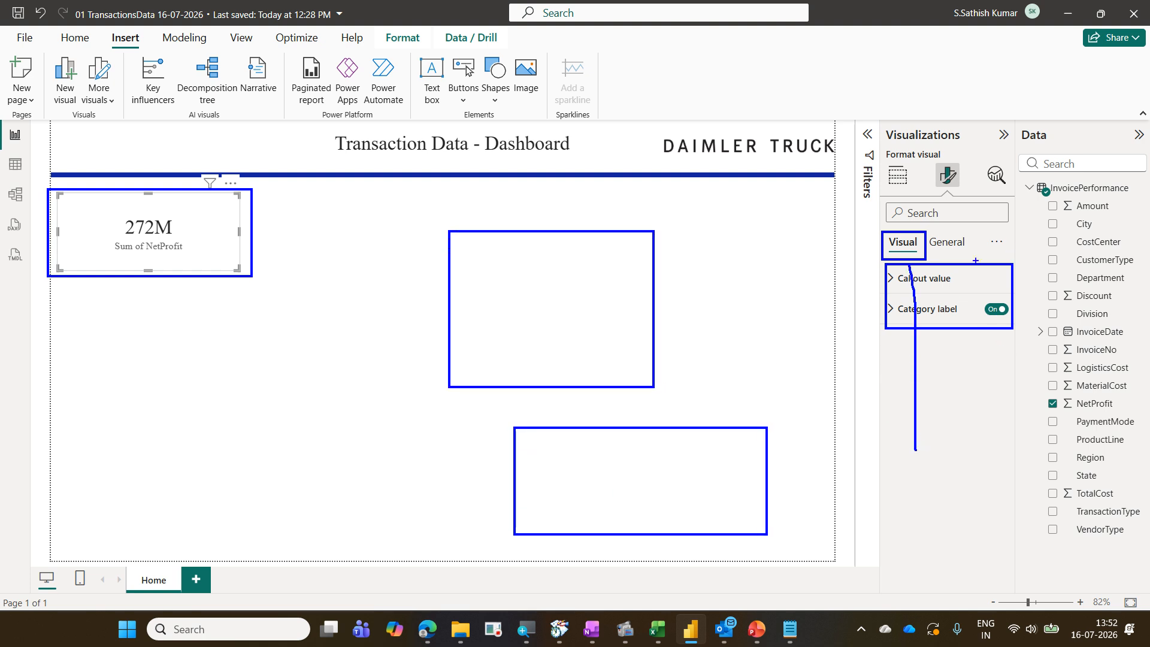
drag(961, 269, 932, 489)
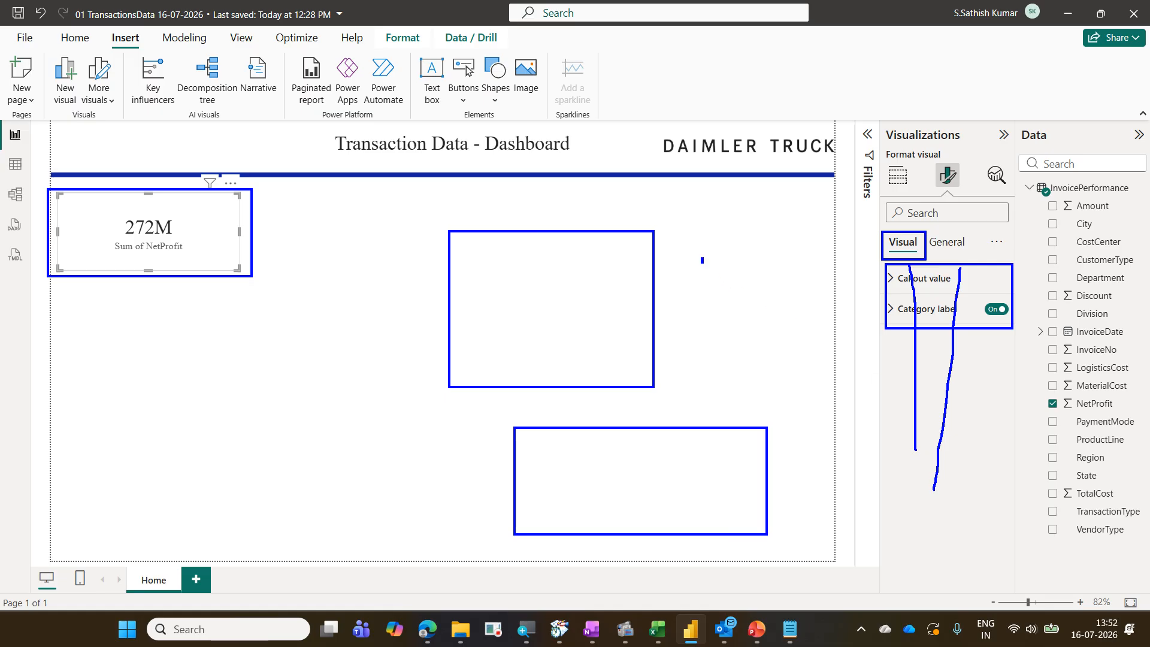
drag(701, 257, 773, 366)
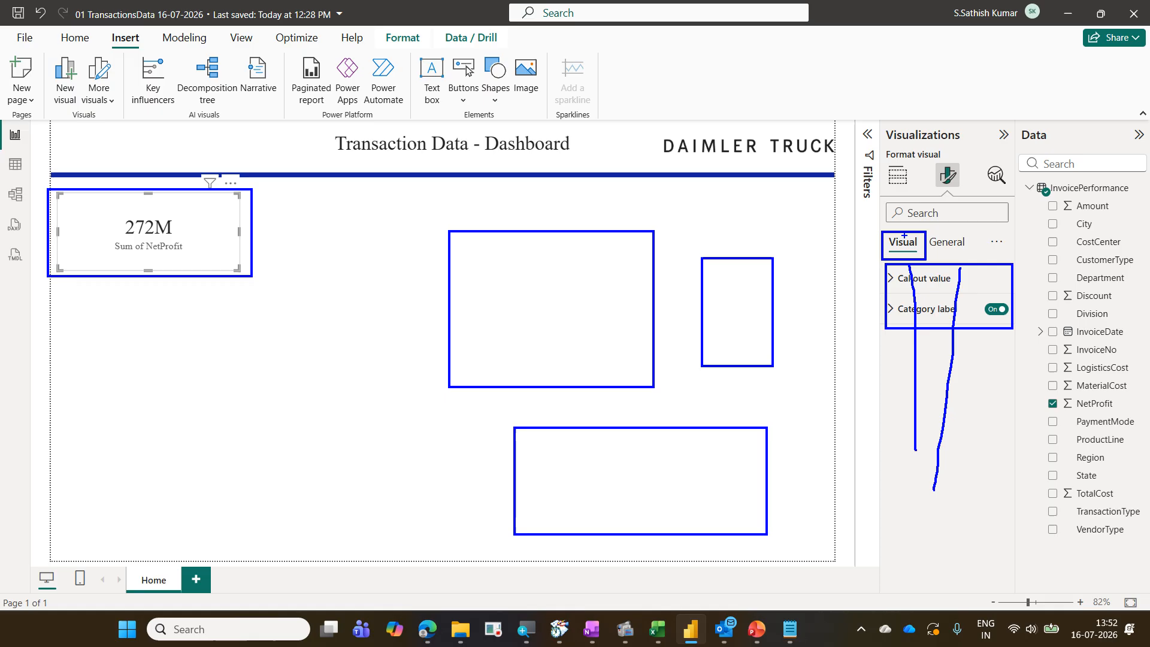
mouse_move(909, 235)
mouse_down()
mouse_move(925, 210)
mouse_move(952, 256)
mouse_move(972, 255)
mouse_up()
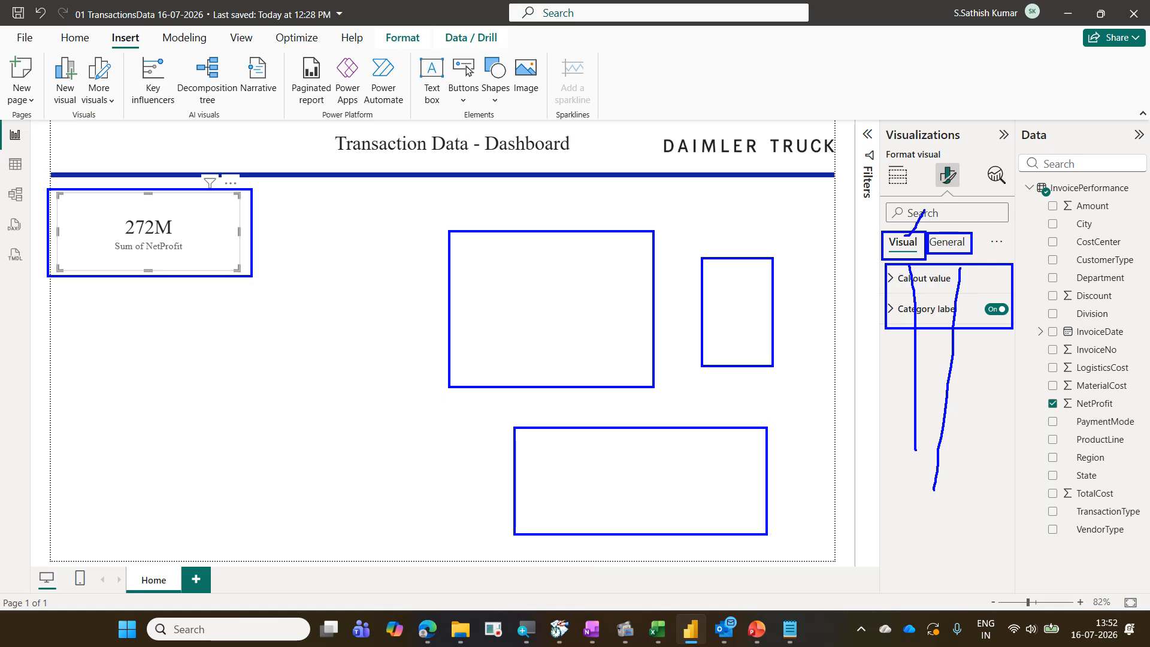
Set the NetProfit card's callout value display units to None
key(Escape)
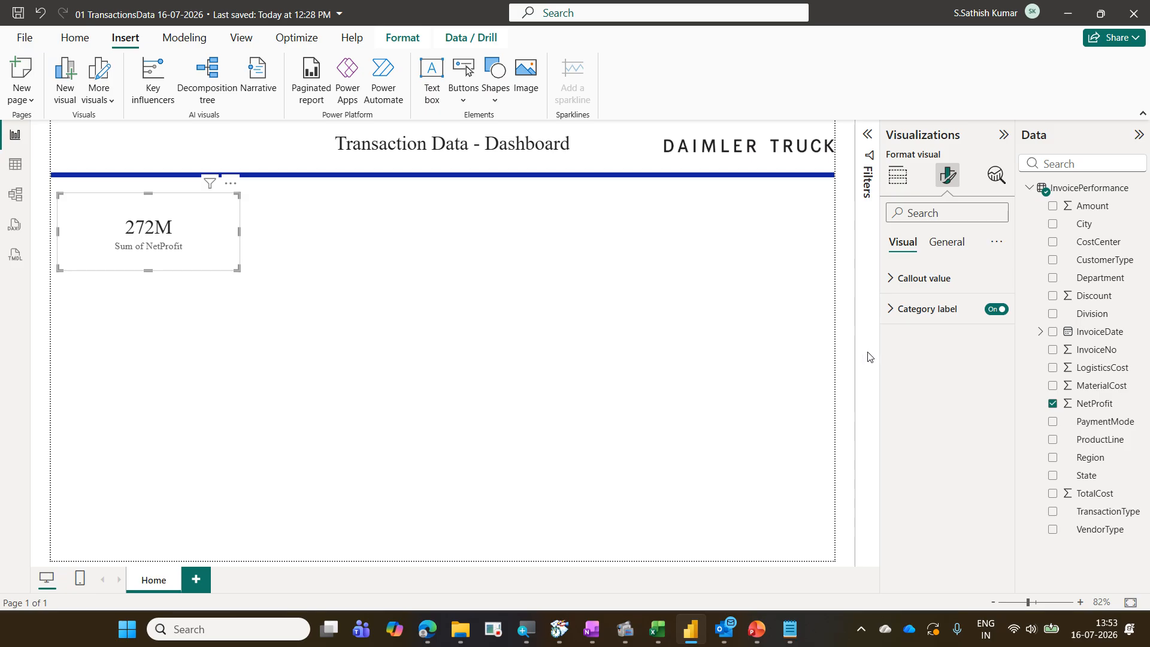
click(961, 248)
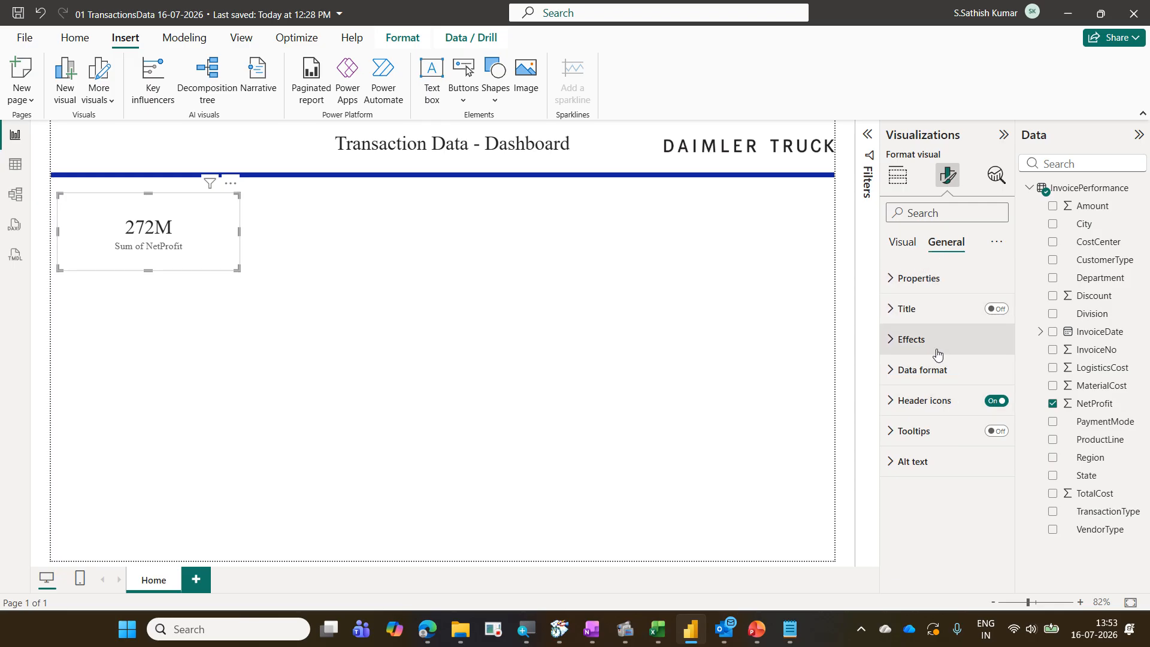
click(904, 242)
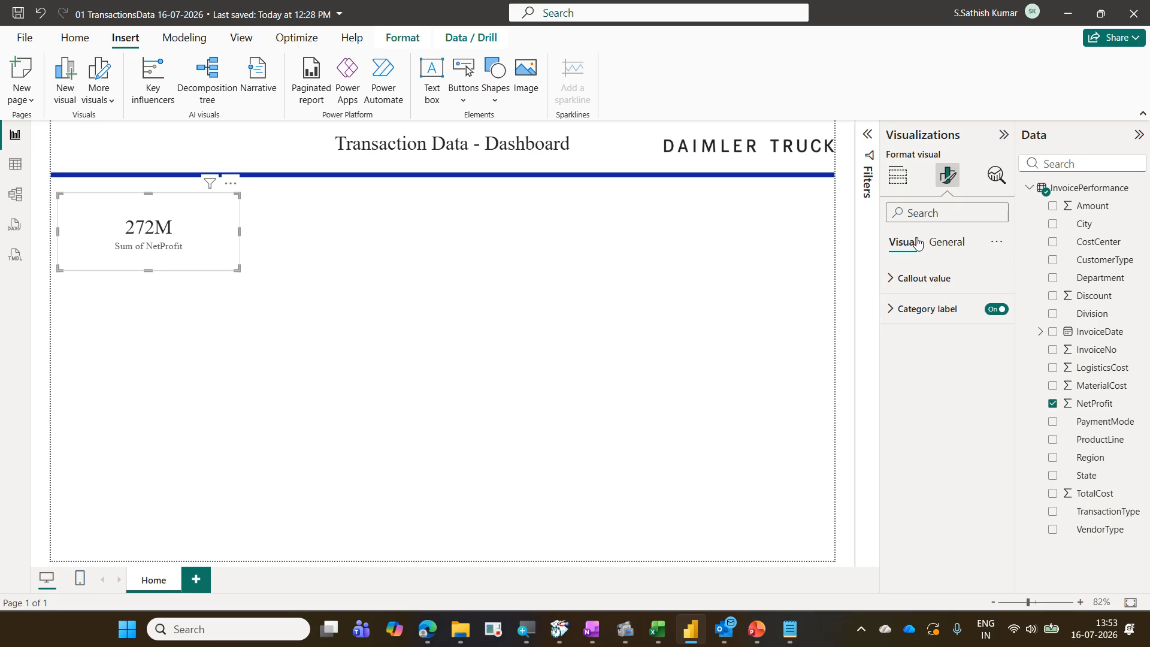
click(930, 280)
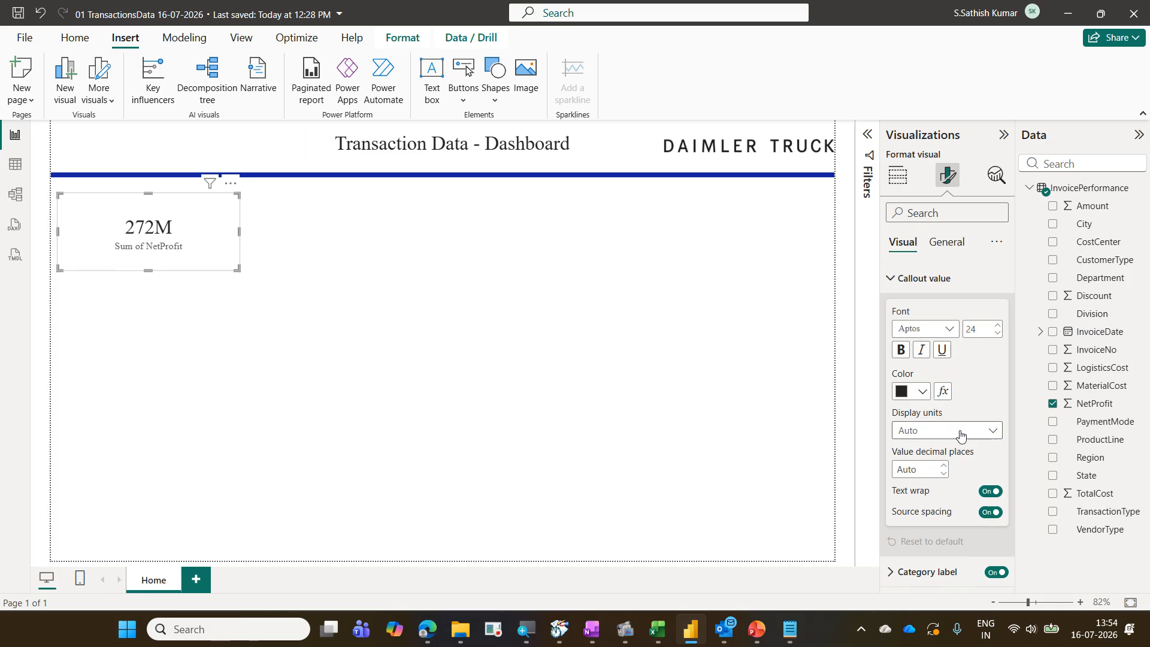
click(996, 436)
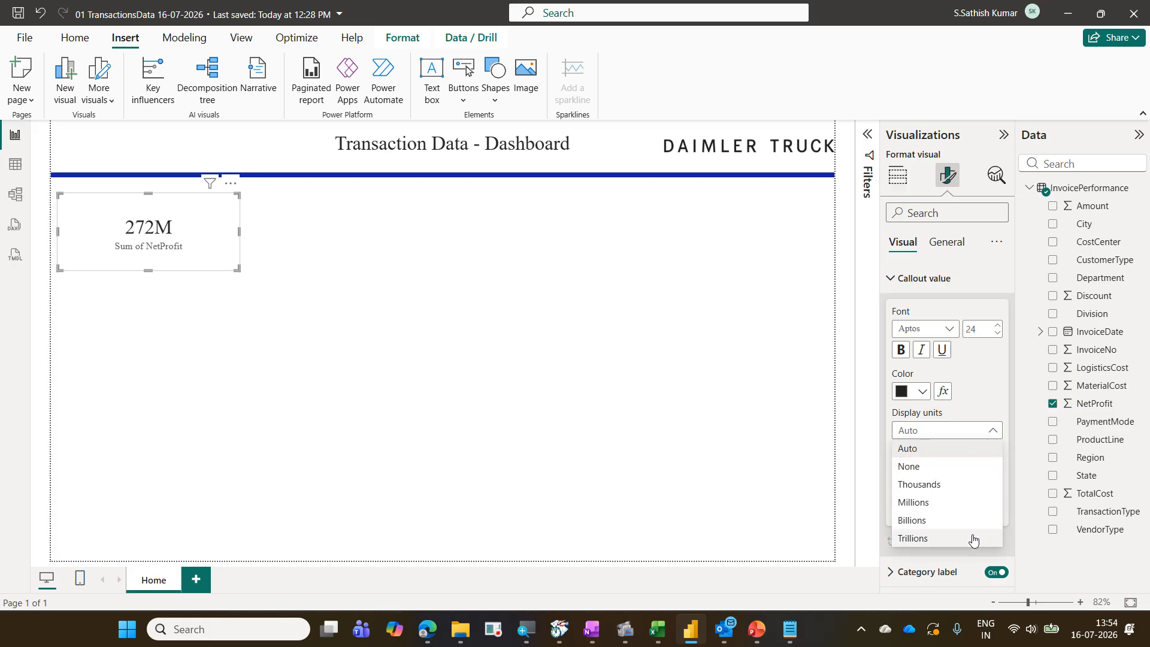
click(970, 468)
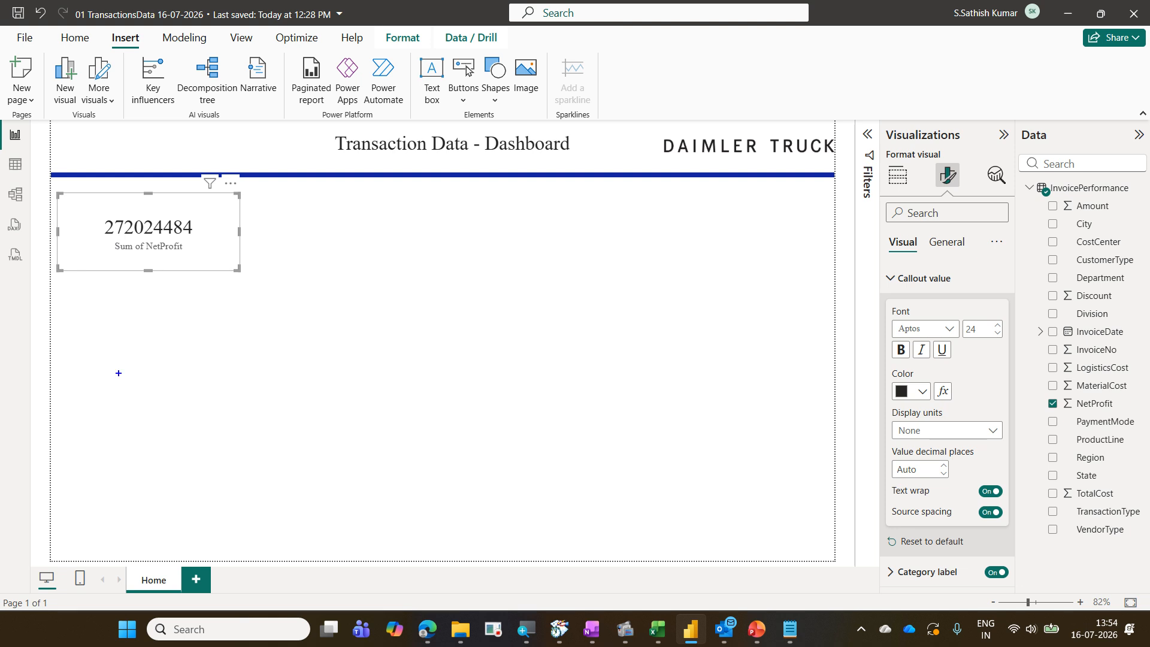
drag(52, 179, 279, 276)
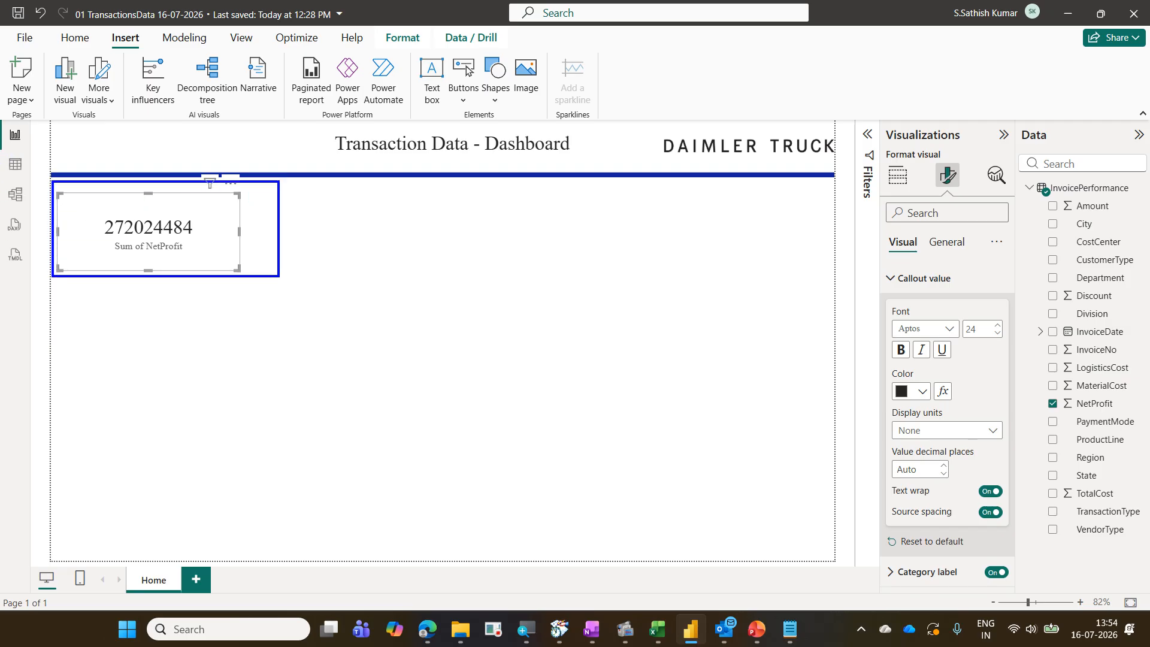
drag(935, 157, 968, 192)
mouse_move(881, 231)
mouse_down()
mouse_move(921, 253)
mouse_move(926, 291)
mouse_move(961, 292)
mouse_up()
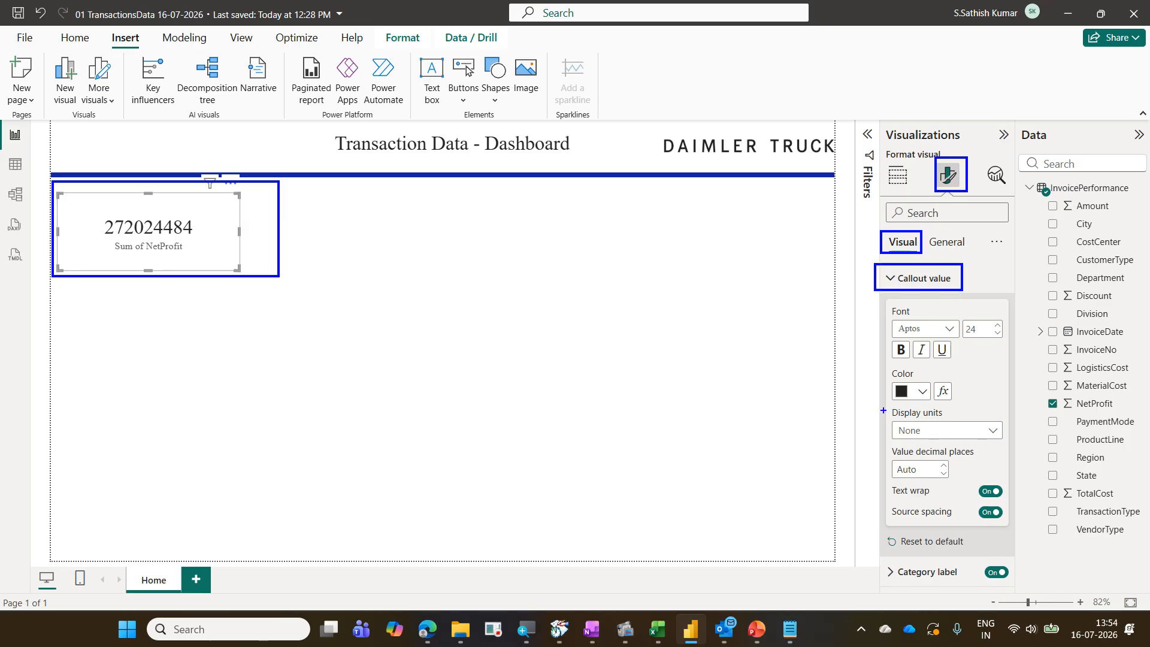
mouse_move(884, 410)
mouse_down()
mouse_move(961, 447)
mouse_move(1006, 452)
mouse_up()
key(ctrl+z)
mouse_move(888, 400)
mouse_down()
mouse_move(947, 433)
mouse_move(1017, 446)
mouse_up()
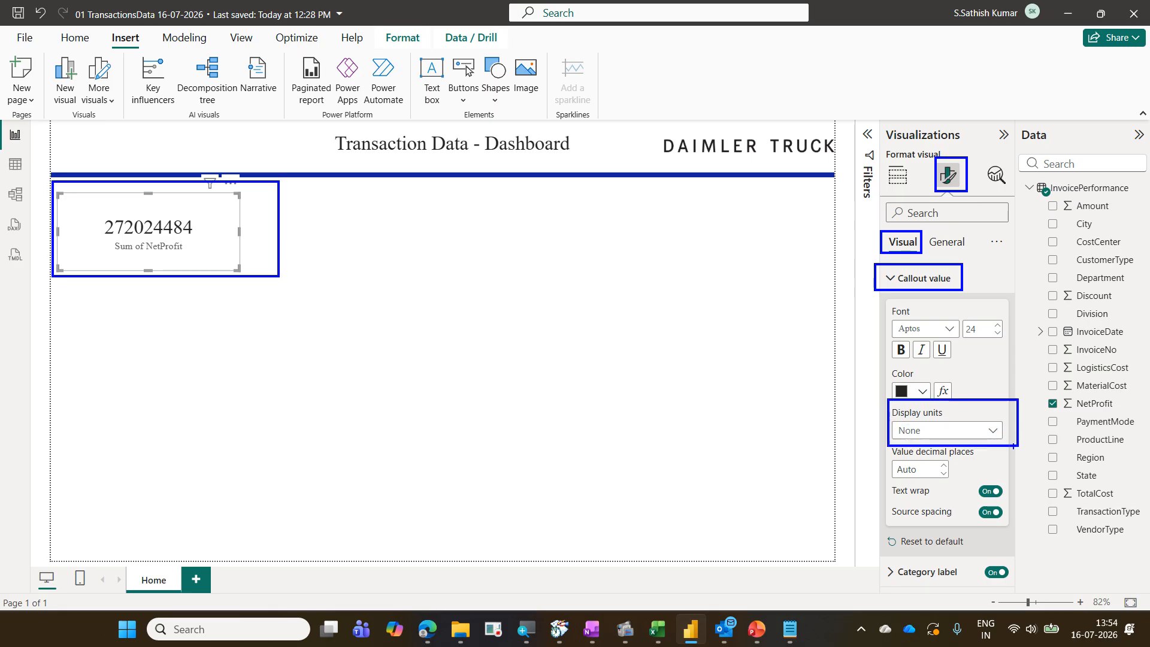
mouse_move(949, 413)
mouse_down()
mouse_move(892, 400)
mouse_move(905, 425)
mouse_move(951, 413)
mouse_up()
drag(955, 408, 983, 397)
key(Escape)
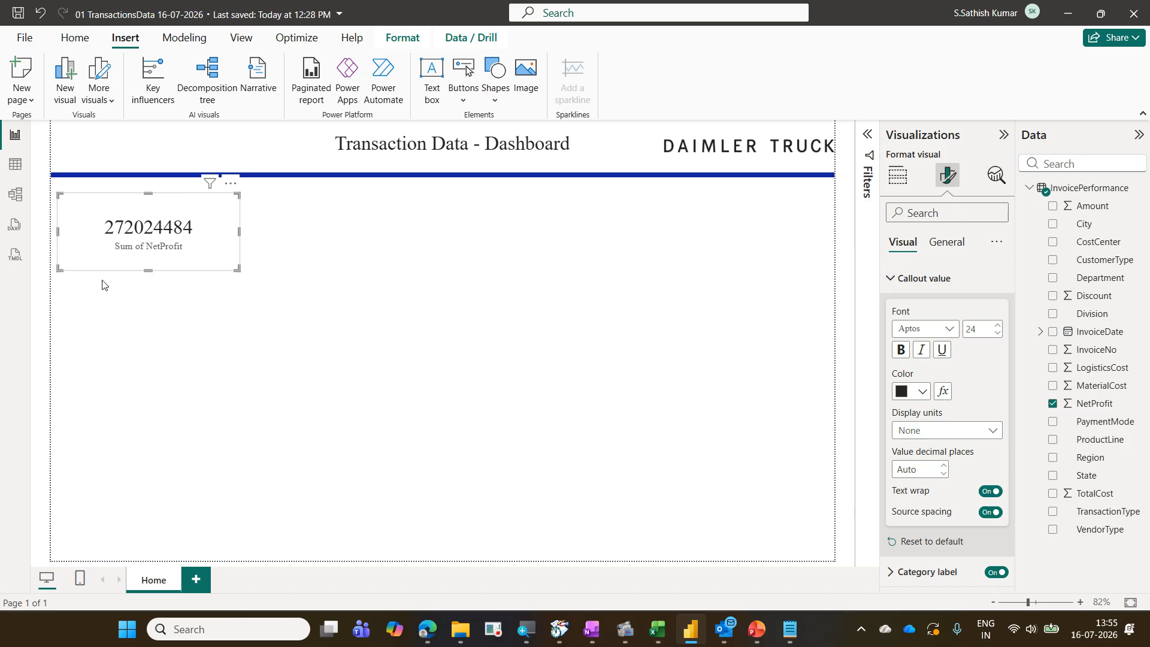
key(ctrl+2)
drag(108, 239, 187, 256)
drag(116, 196, 173, 212)
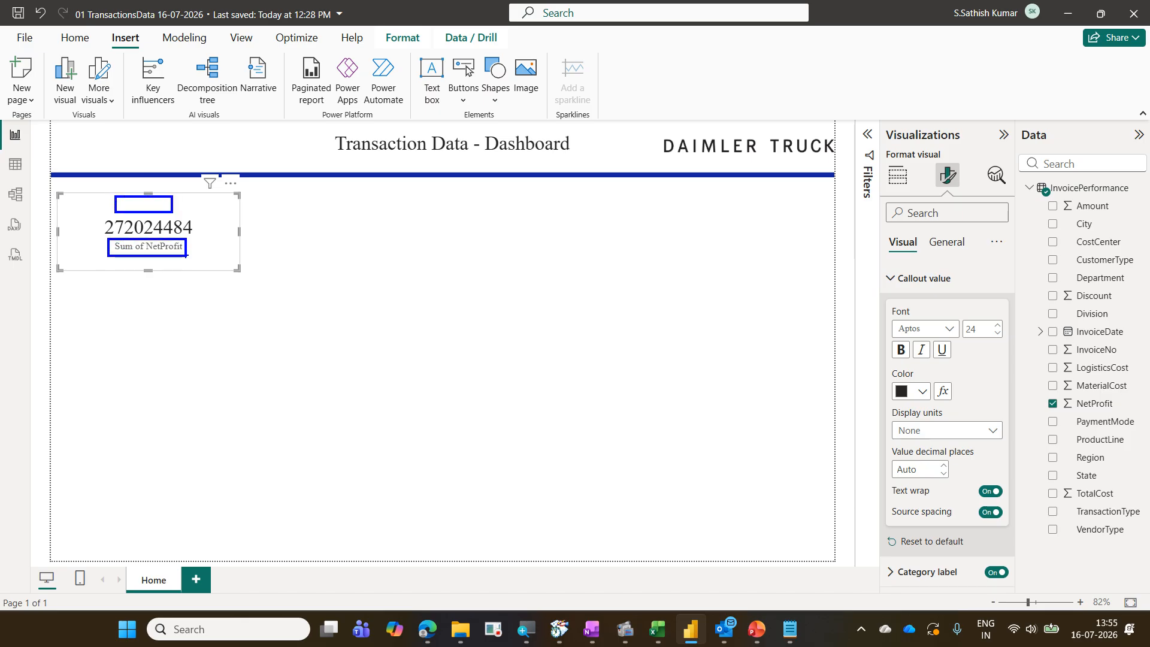
mouse_move(186, 257)
mouse_down()
mouse_move(213, 231)
mouse_move(140, 263)
mouse_move(172, 257)
mouse_up()
drag(155, 218, 159, 190)
key(Escape)
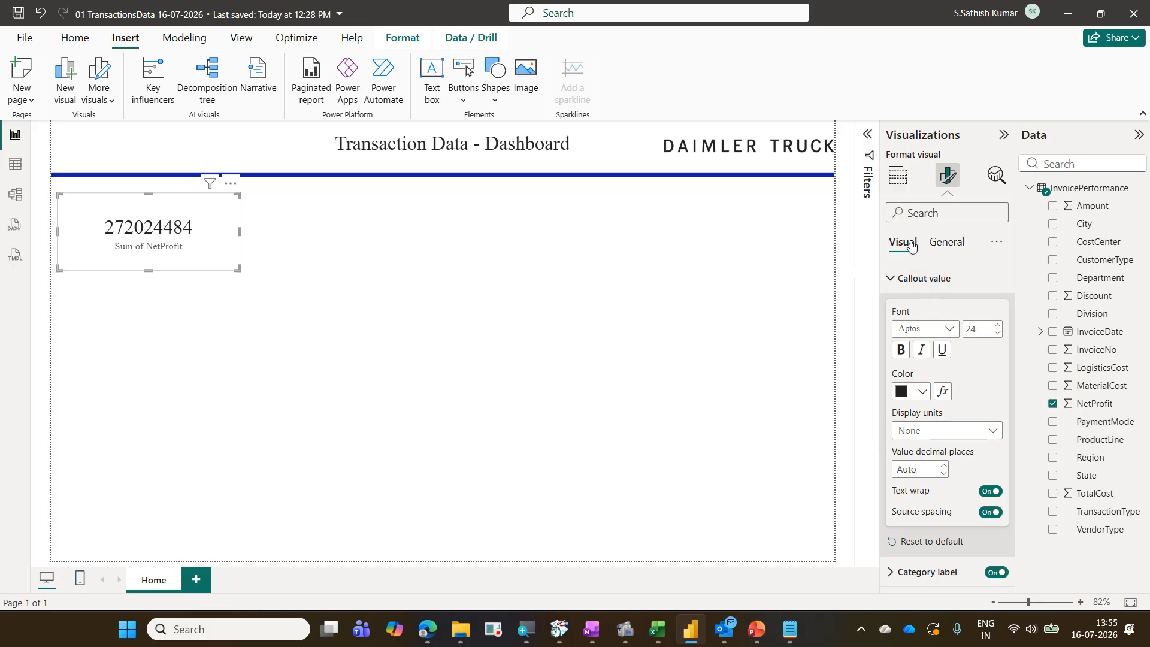
Turn off the card's category label
click(994, 573)
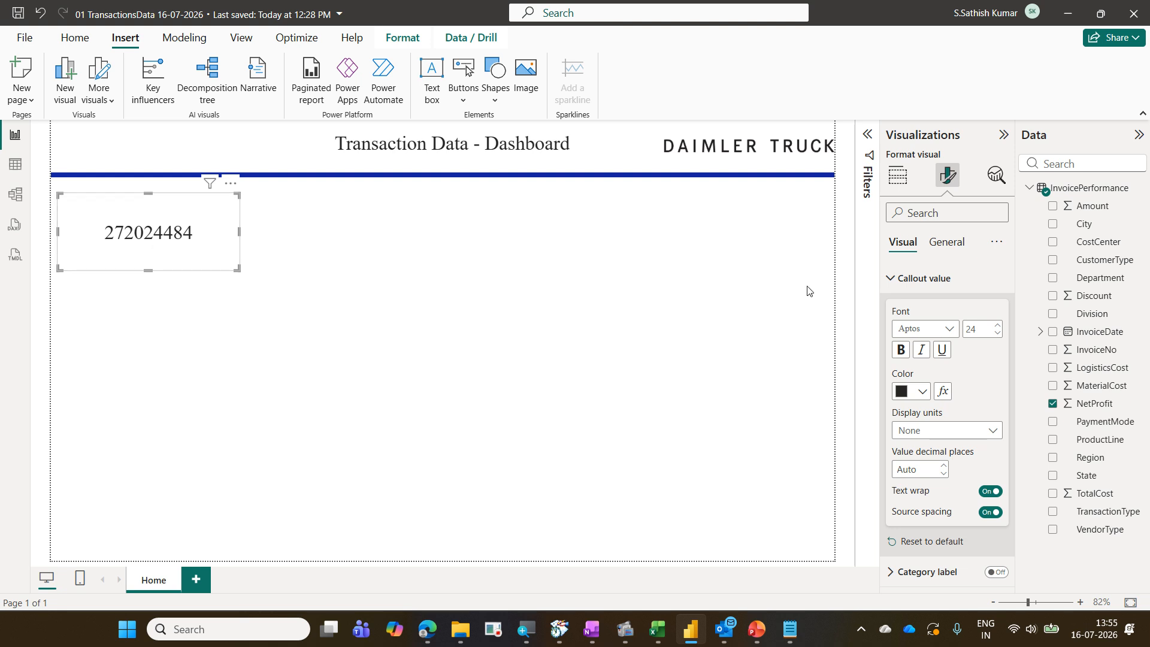
click(892, 280)
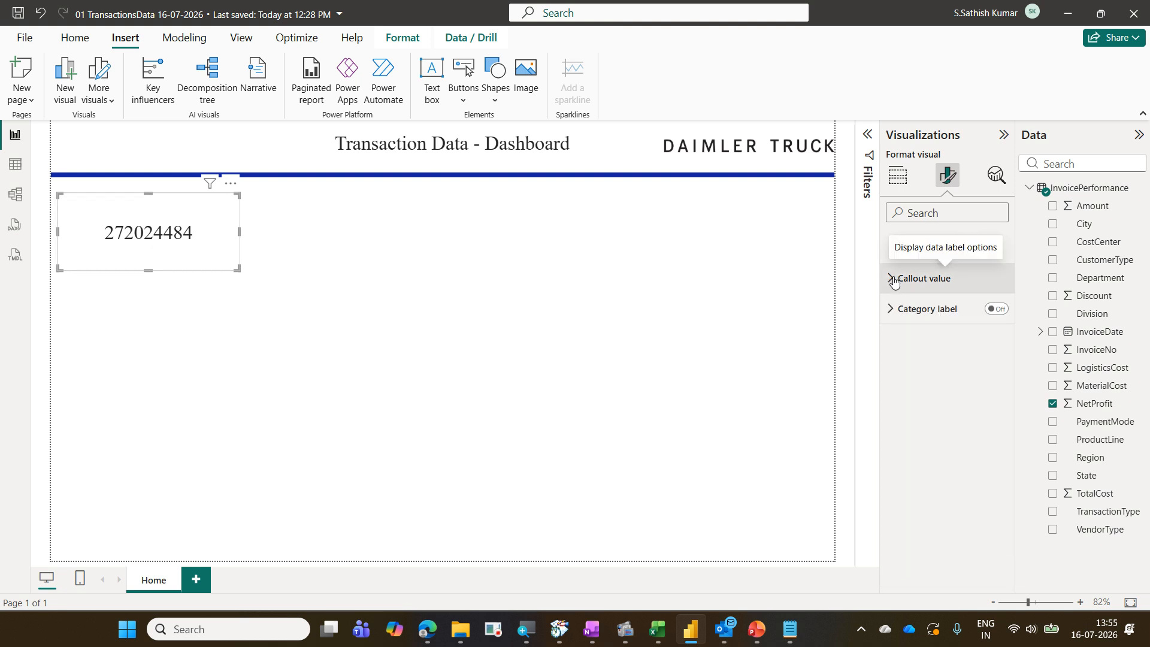
click(903, 289)
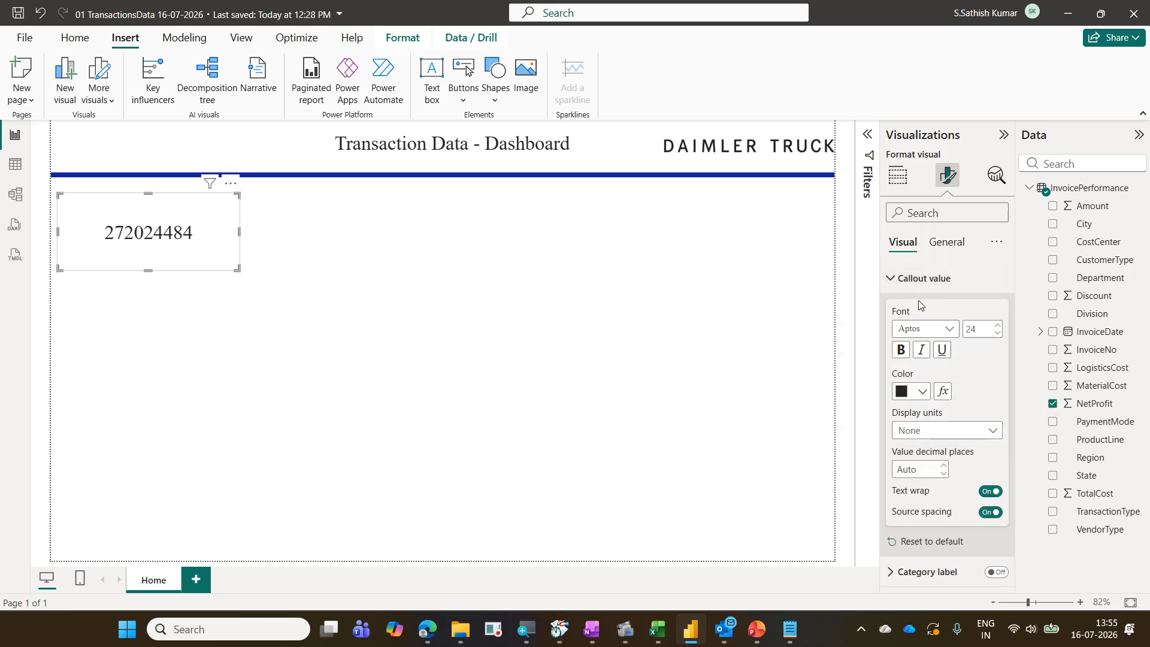
click(903, 282)
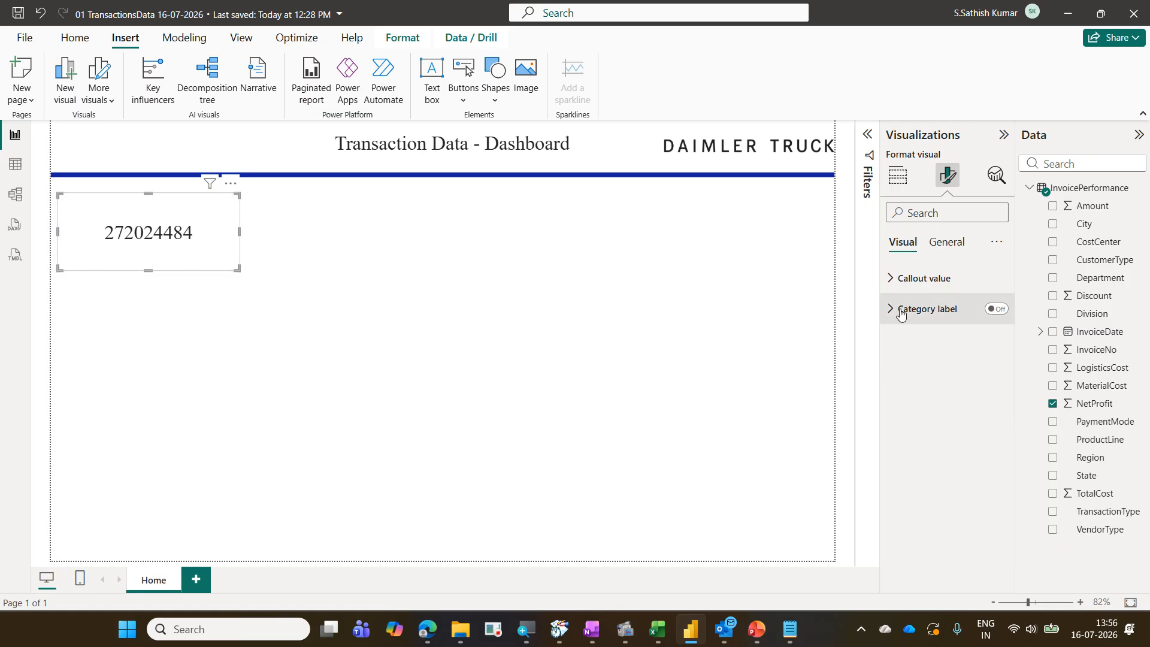
Turn on the card's title and set its text to Sum of Net Profit
click(954, 252)
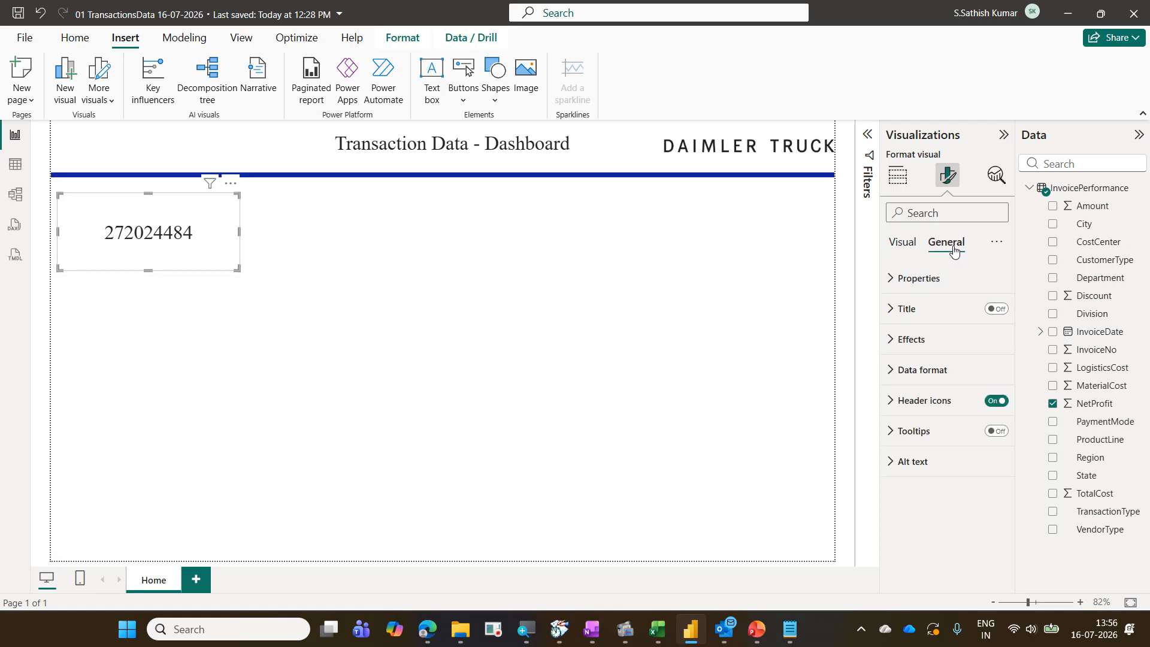
click(927, 312)
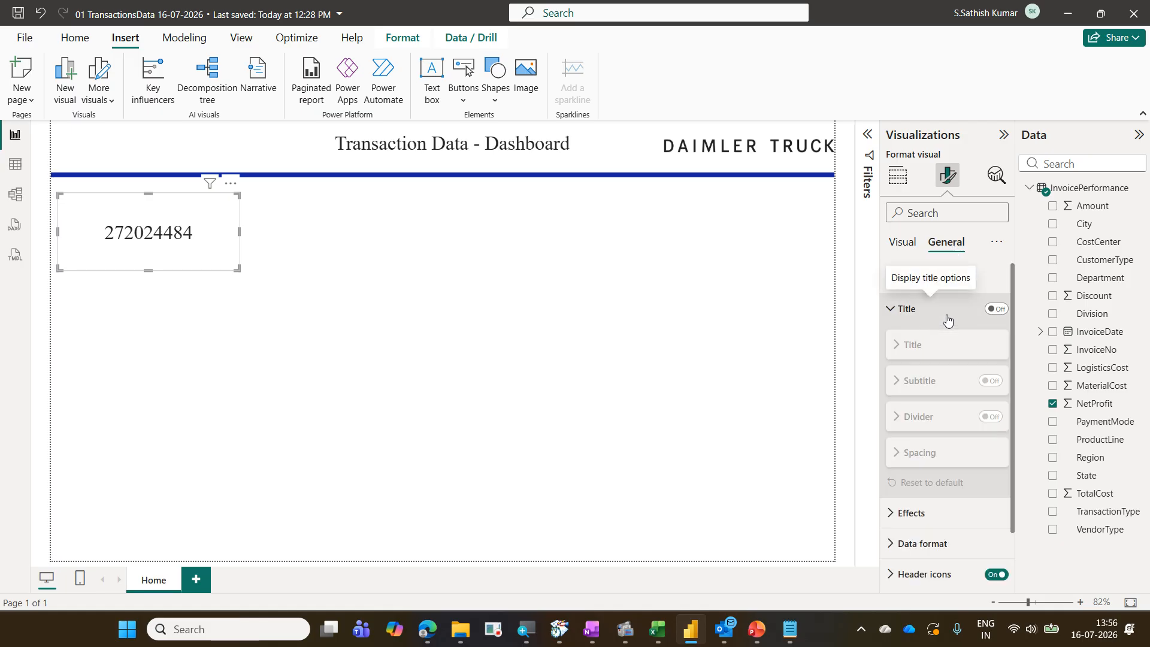
click(997, 310)
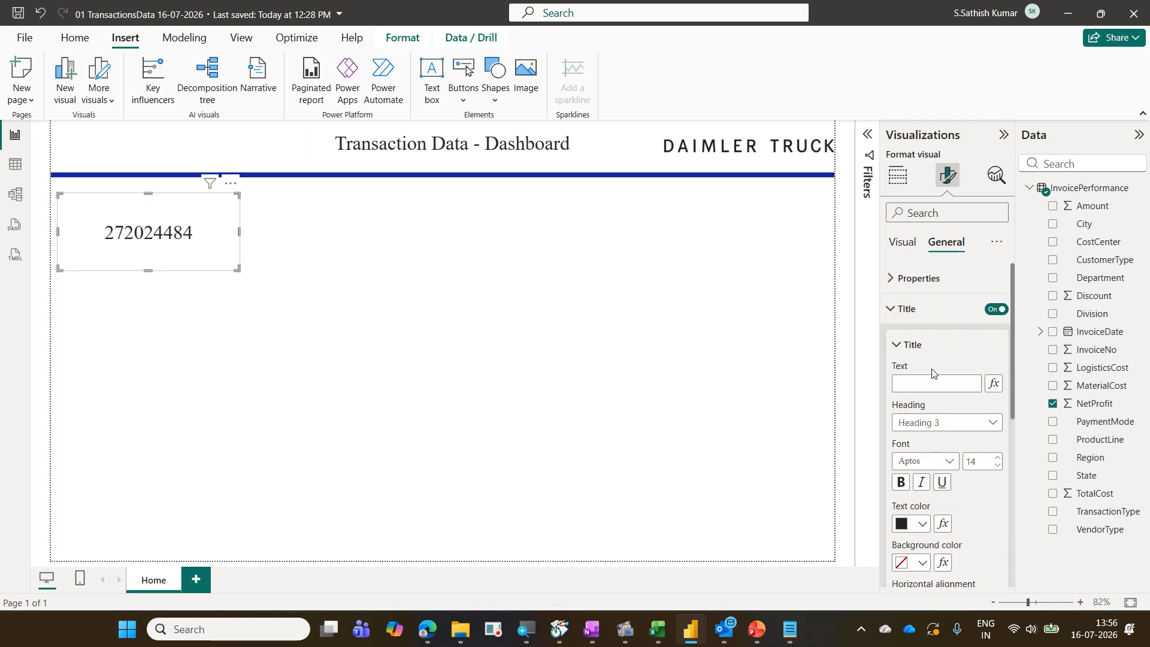
click(926, 384)
text(Sum o)
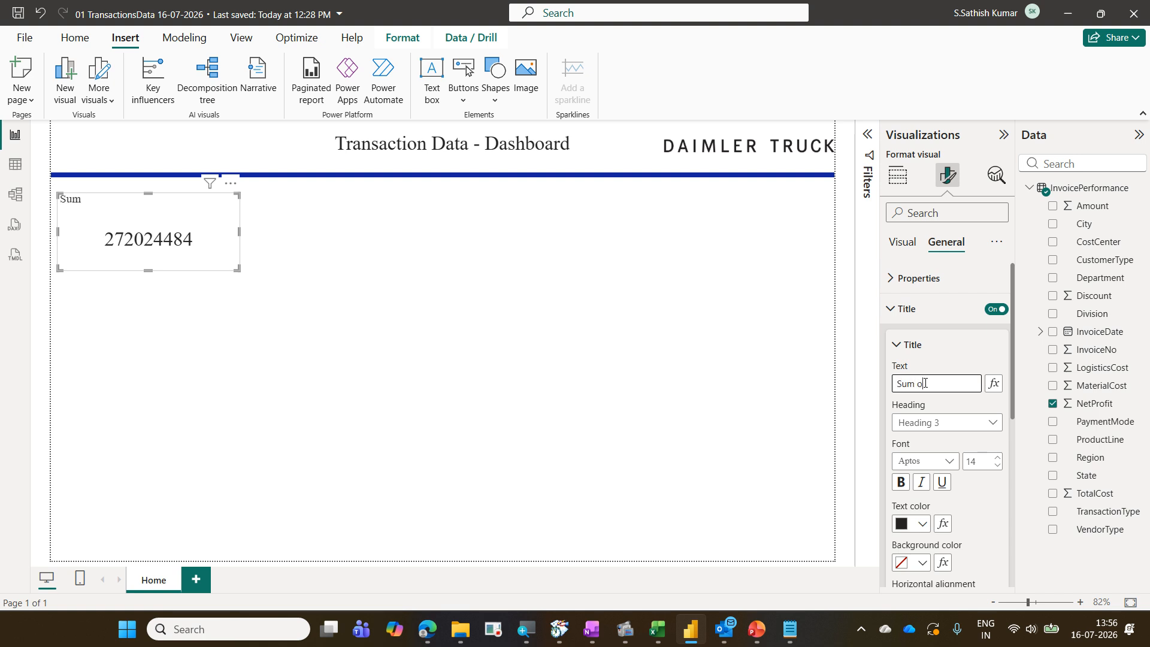
text(f Net Profit)
Format the card title as bold white text on a dark blue background, centered
click(902, 484)
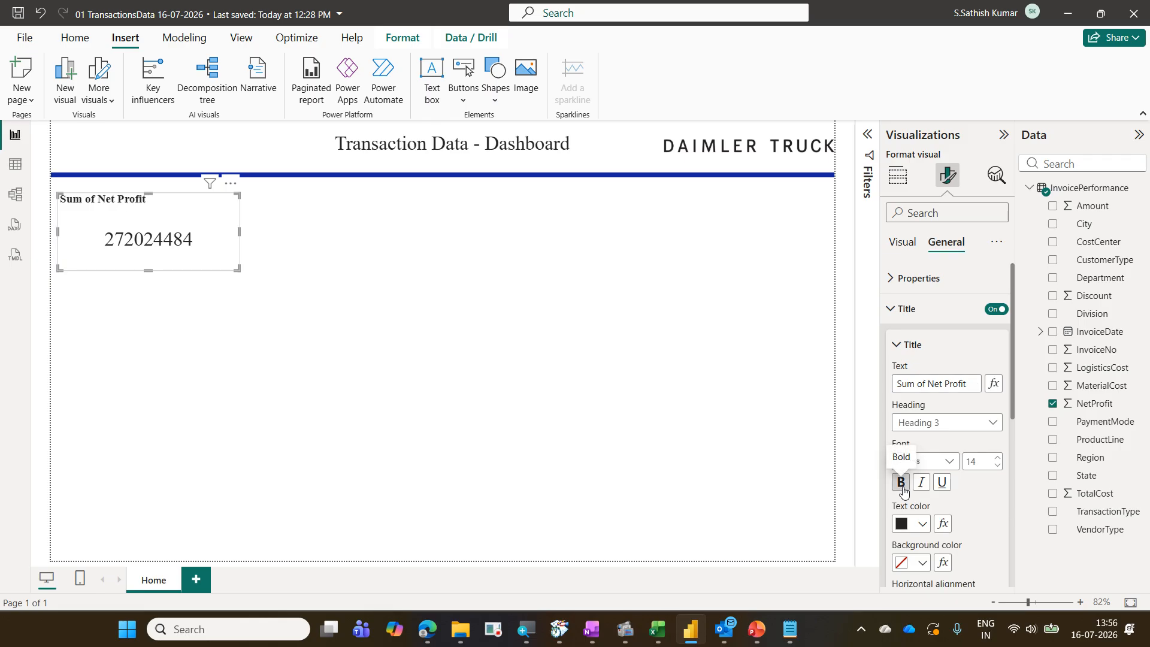
drag(1010, 405, 1011, 429)
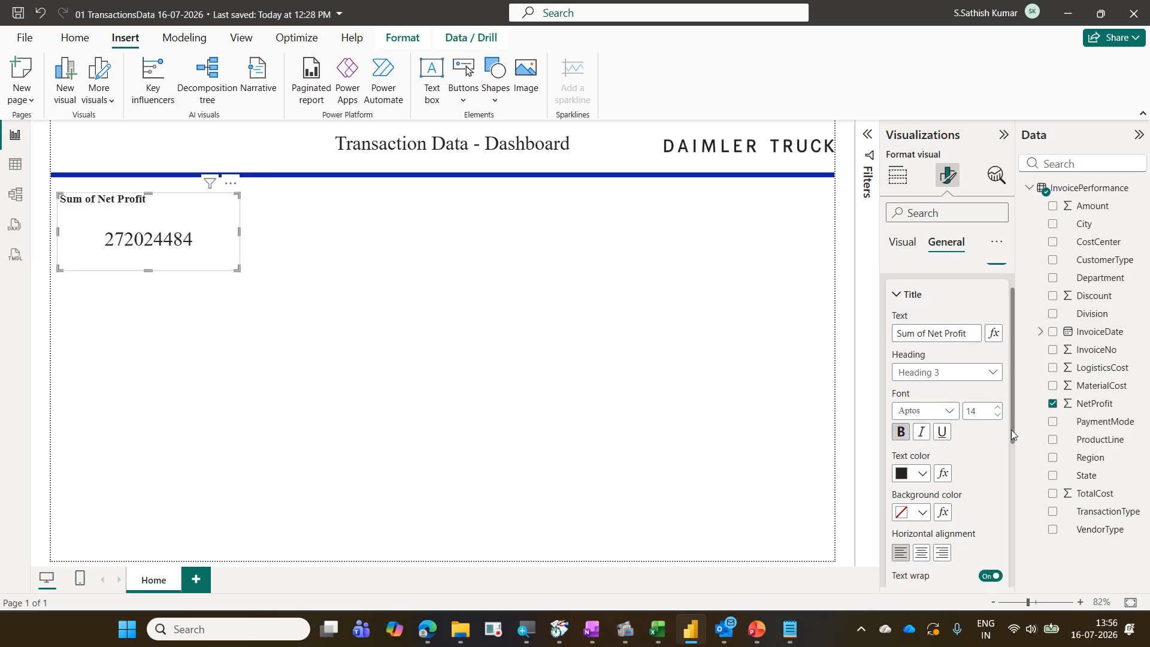
click(923, 474)
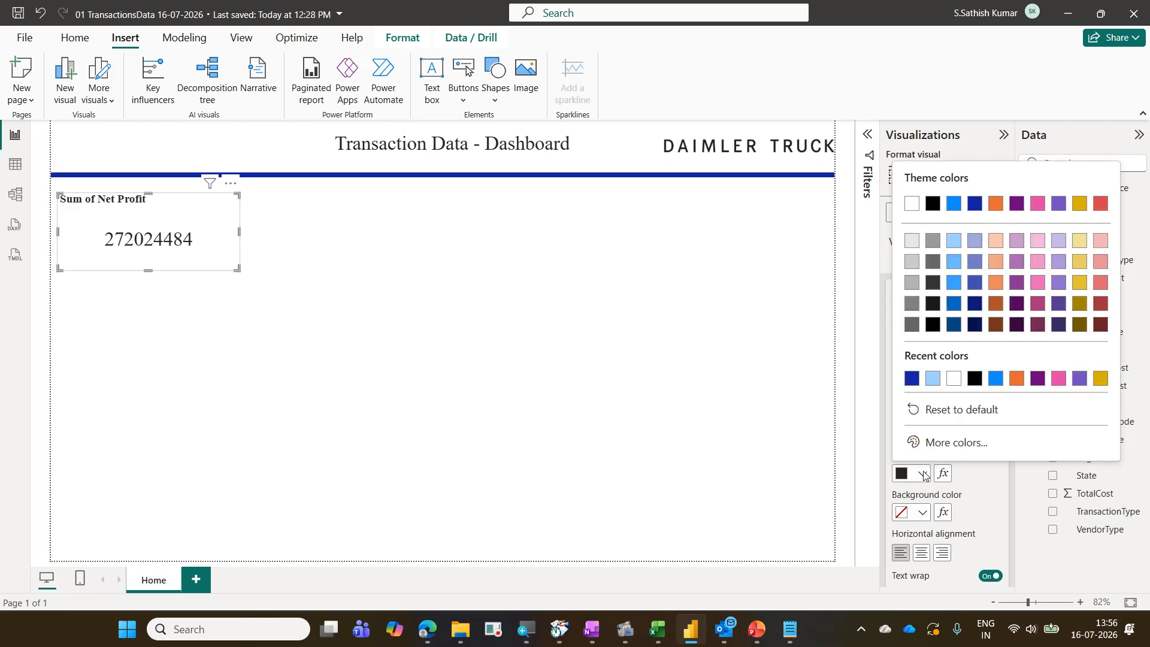
click(955, 379)
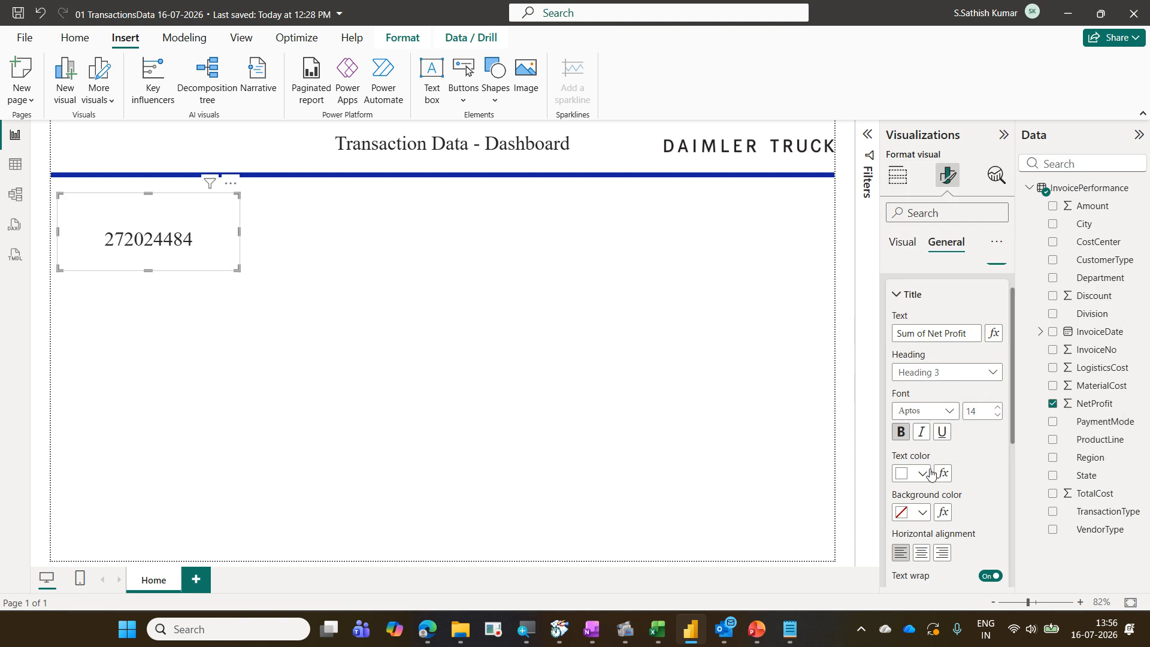
click(923, 514)
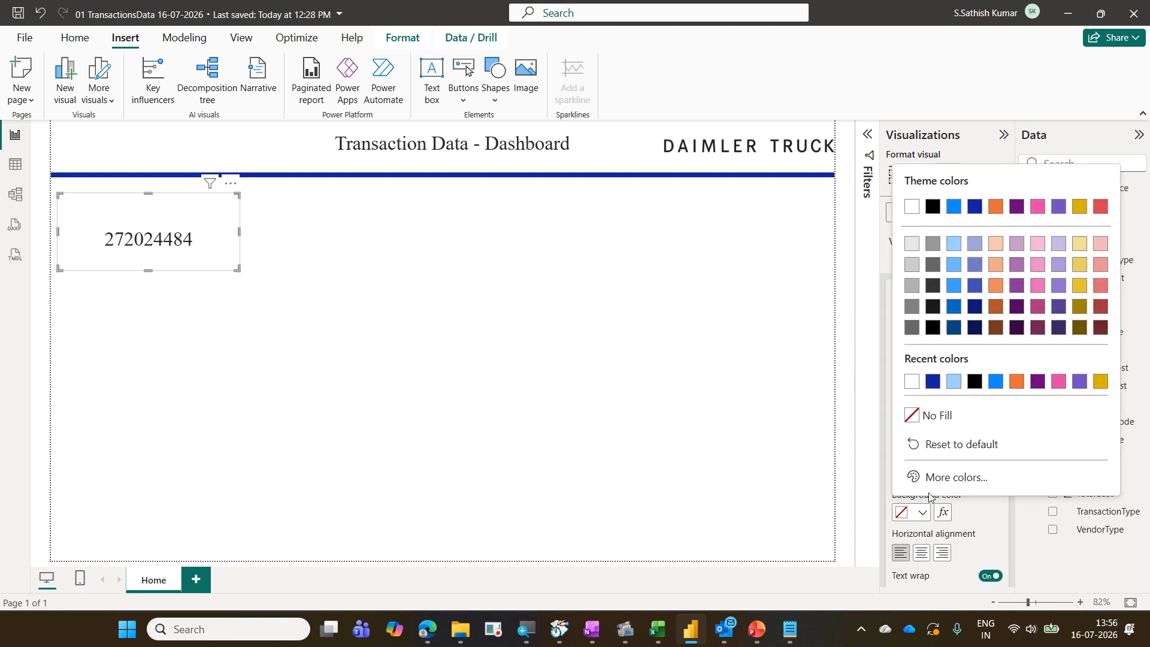
click(937, 382)
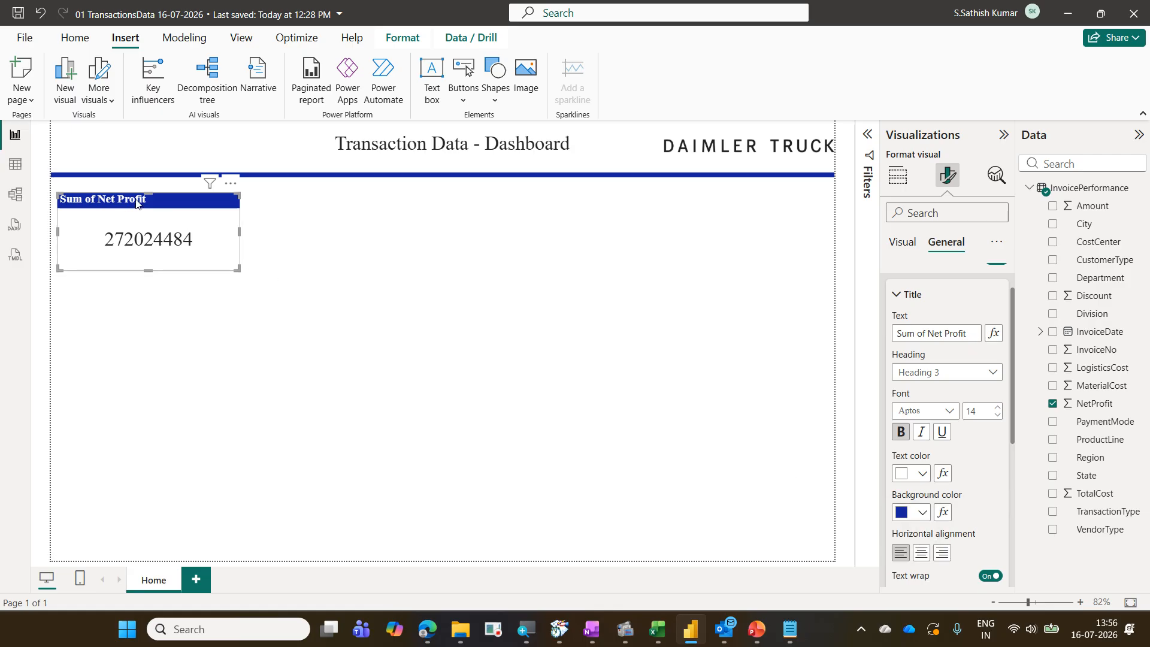
click(921, 552)
scroll(960, 410, up, 1)
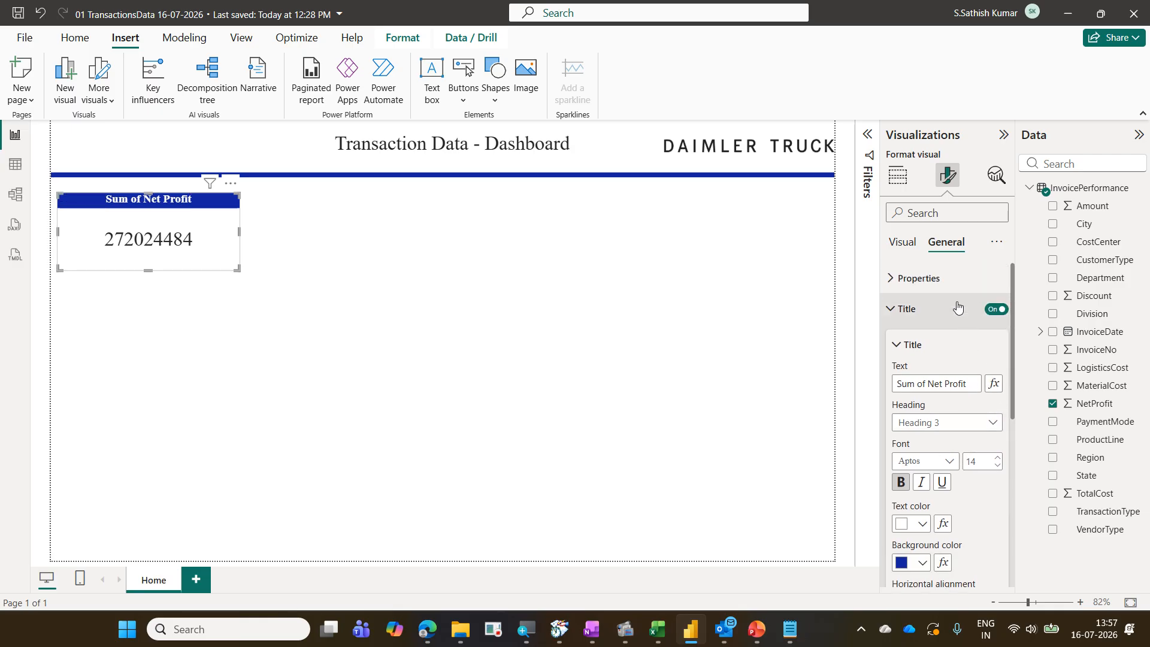
drag(924, 228, 973, 256)
drag(881, 301, 1009, 322)
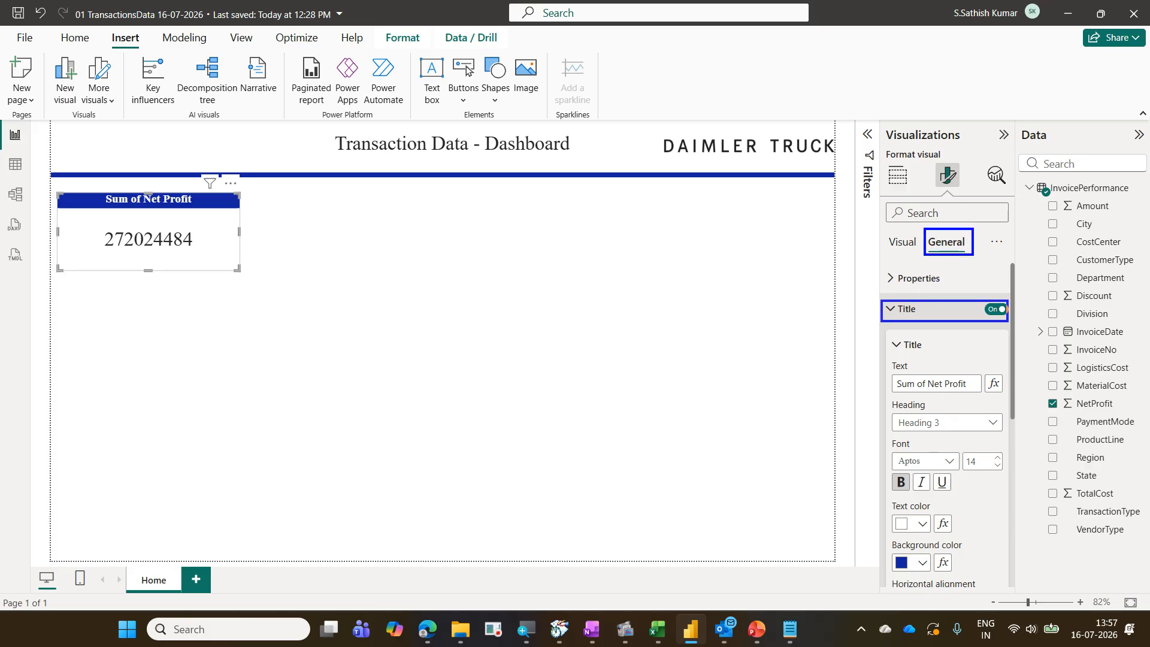
drag(887, 374, 974, 398)
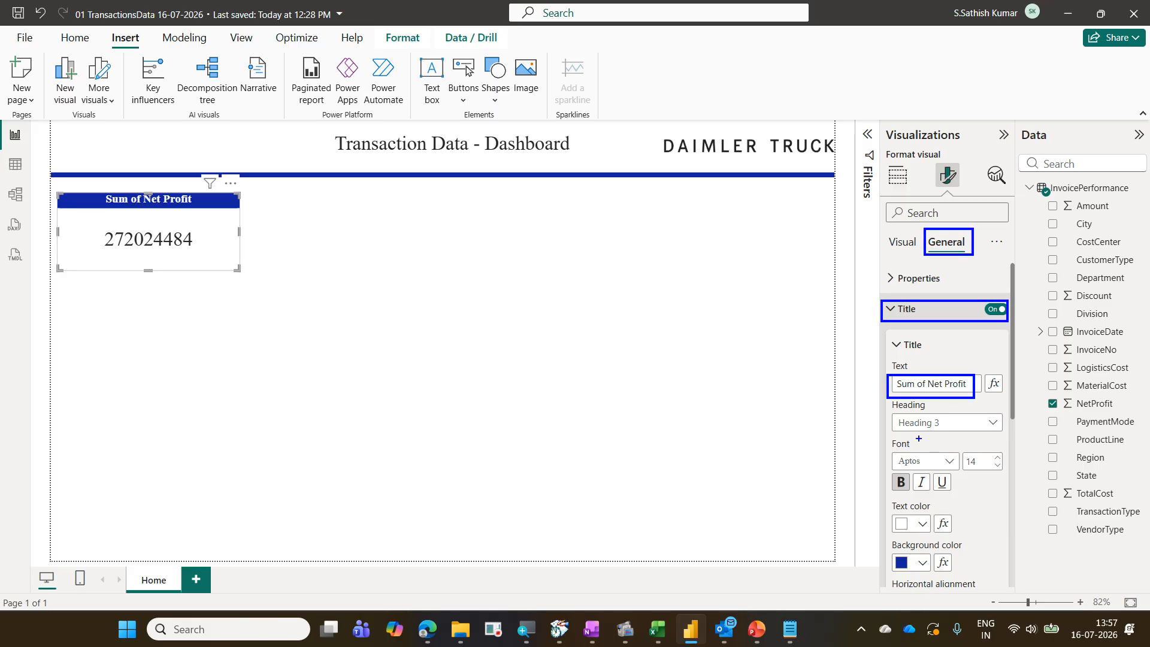
mouse_move(889, 467)
mouse_down()
mouse_move(916, 490)
mouse_move(922, 533)
mouse_move(971, 590)
mouse_up()
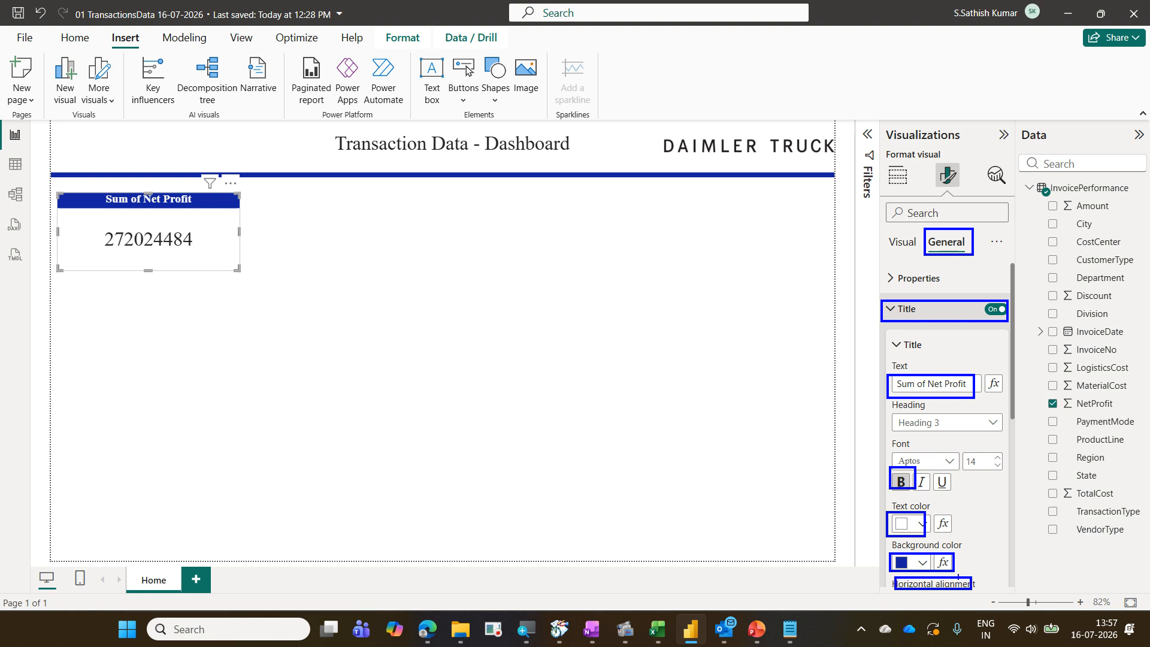
key(Escape)
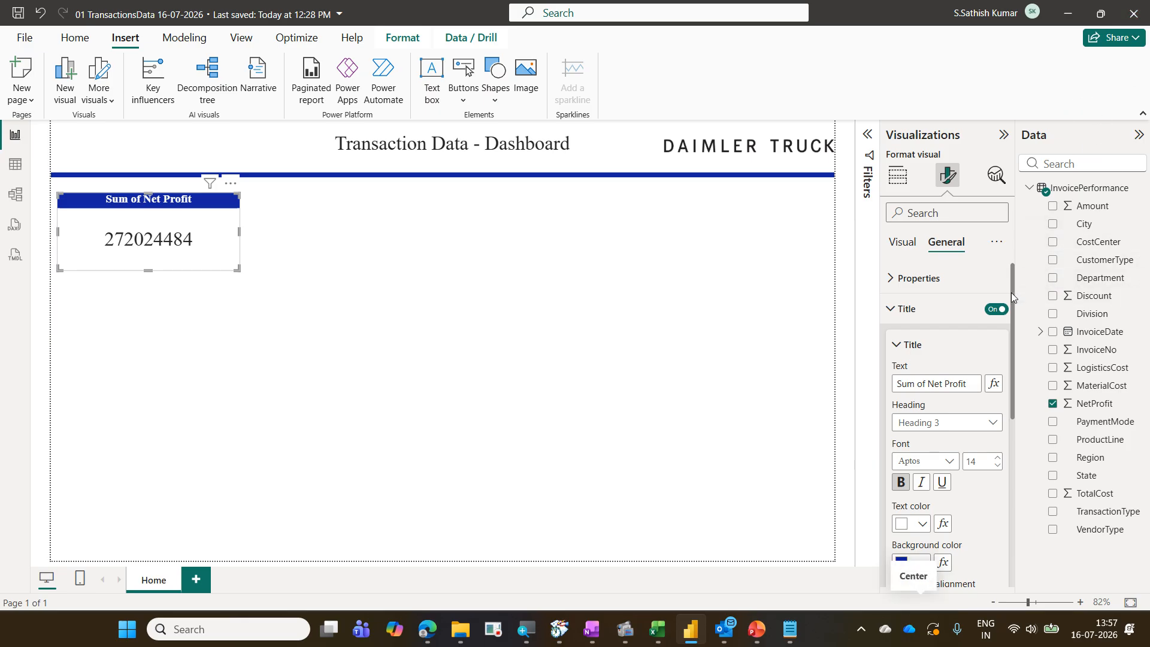
drag(1012, 292, 1011, 307)
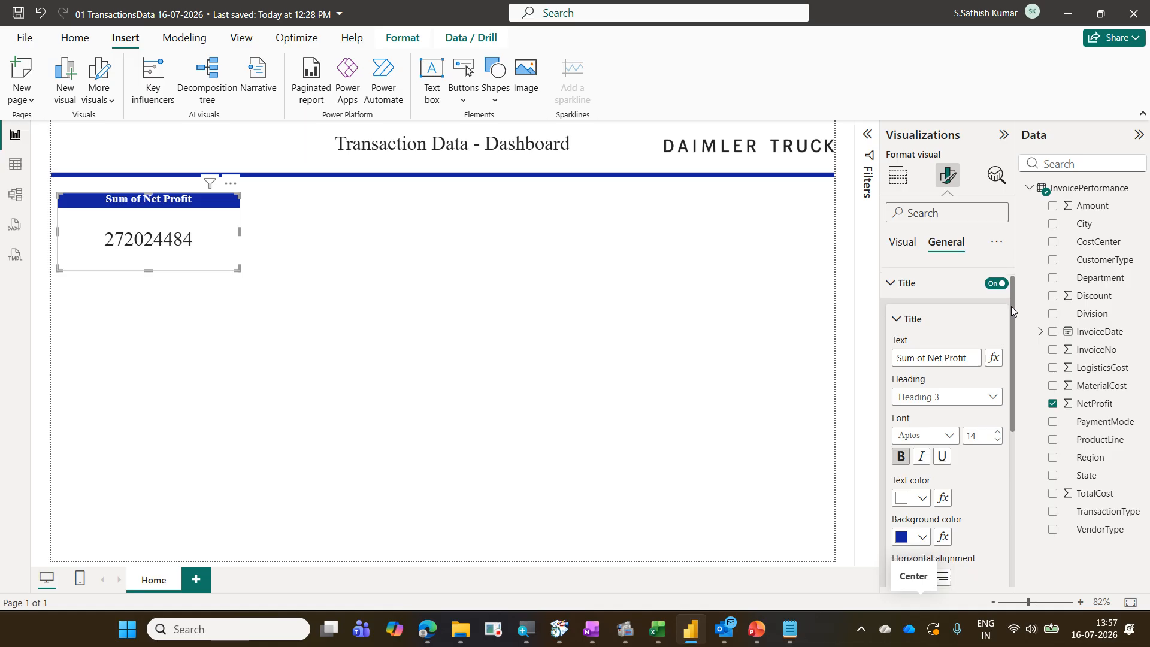
Reselect the card and reopen its general title formatting settings
click(626, 453)
click(206, 218)
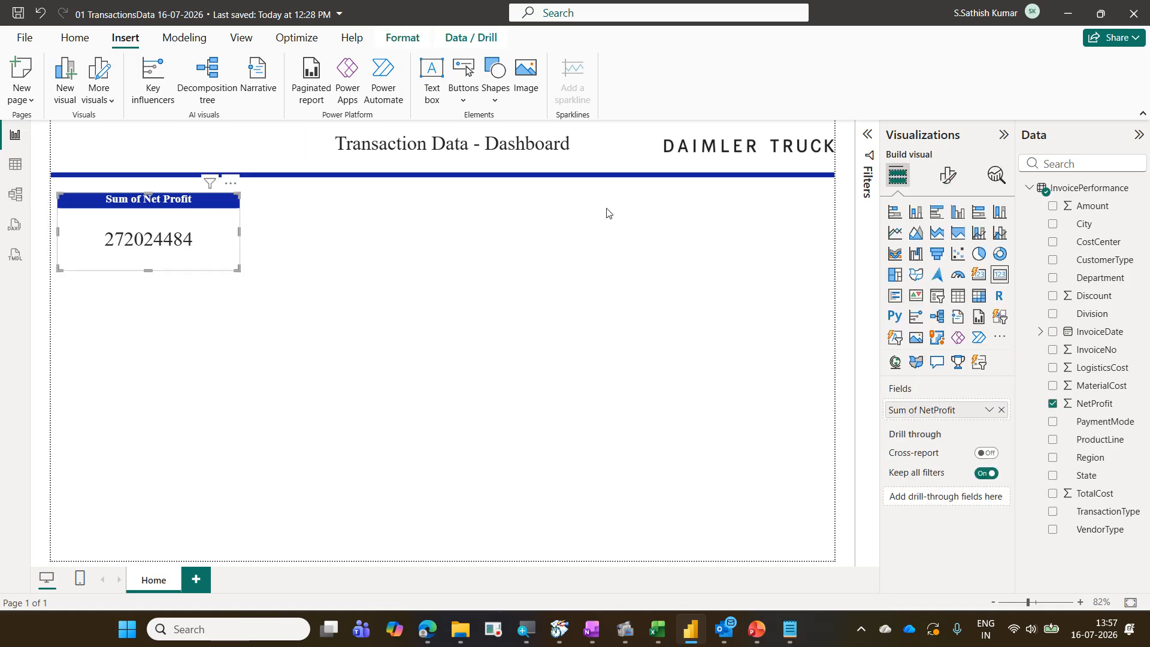
click(947, 175)
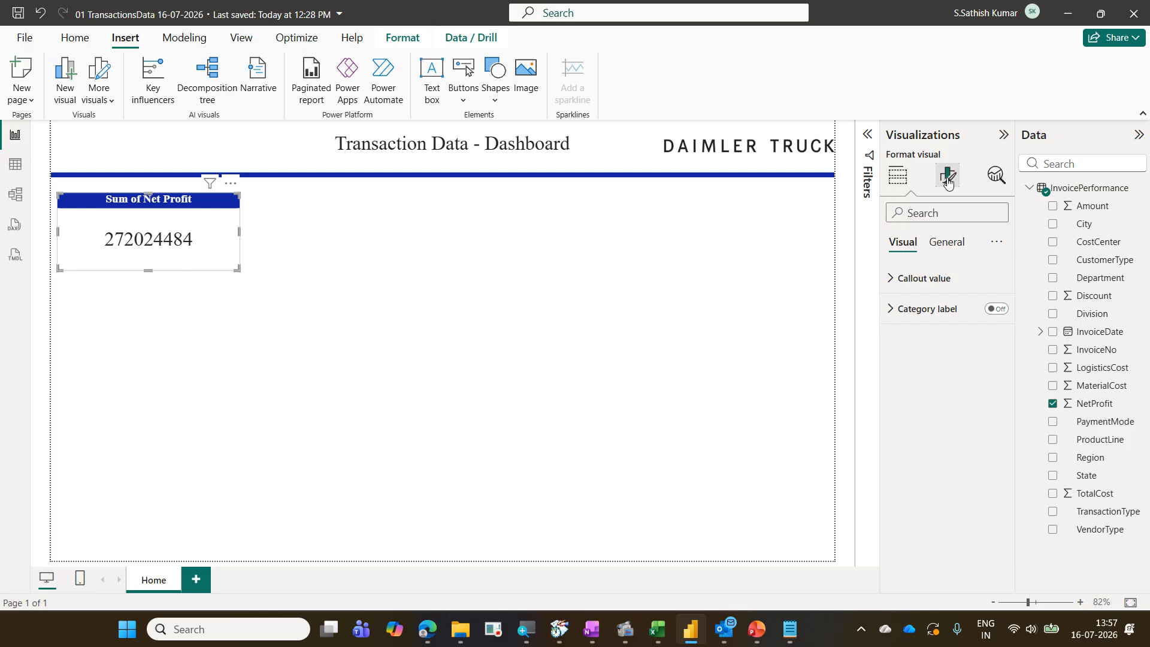
click(946, 243)
click(915, 309)
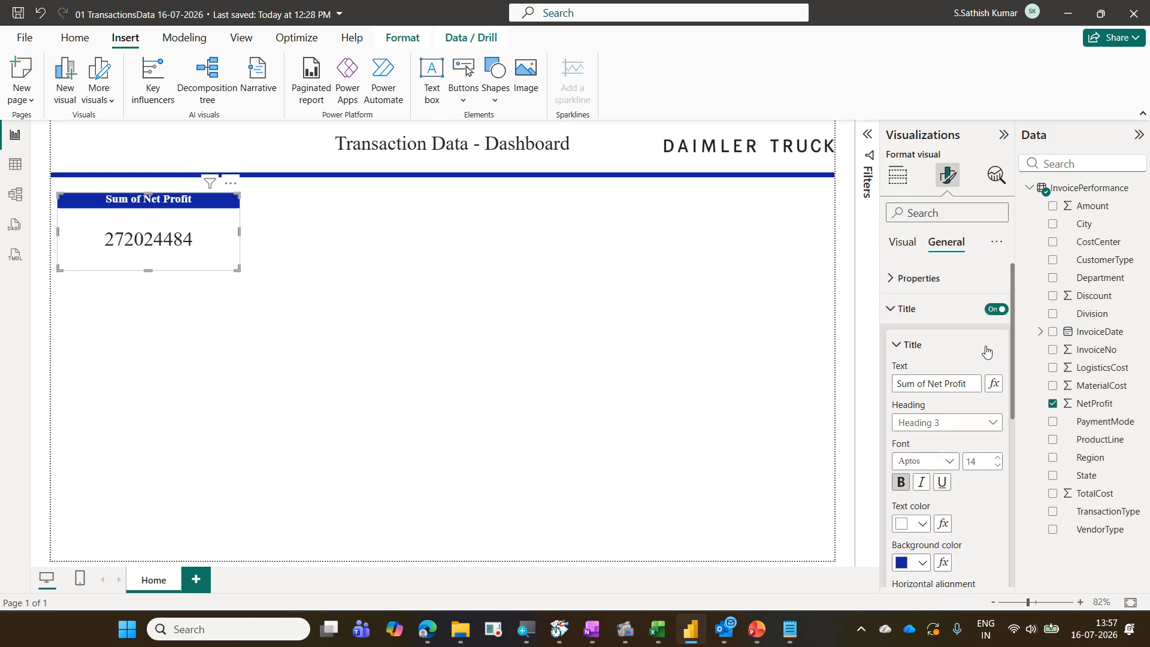
scroll(1014, 372, down, 1)
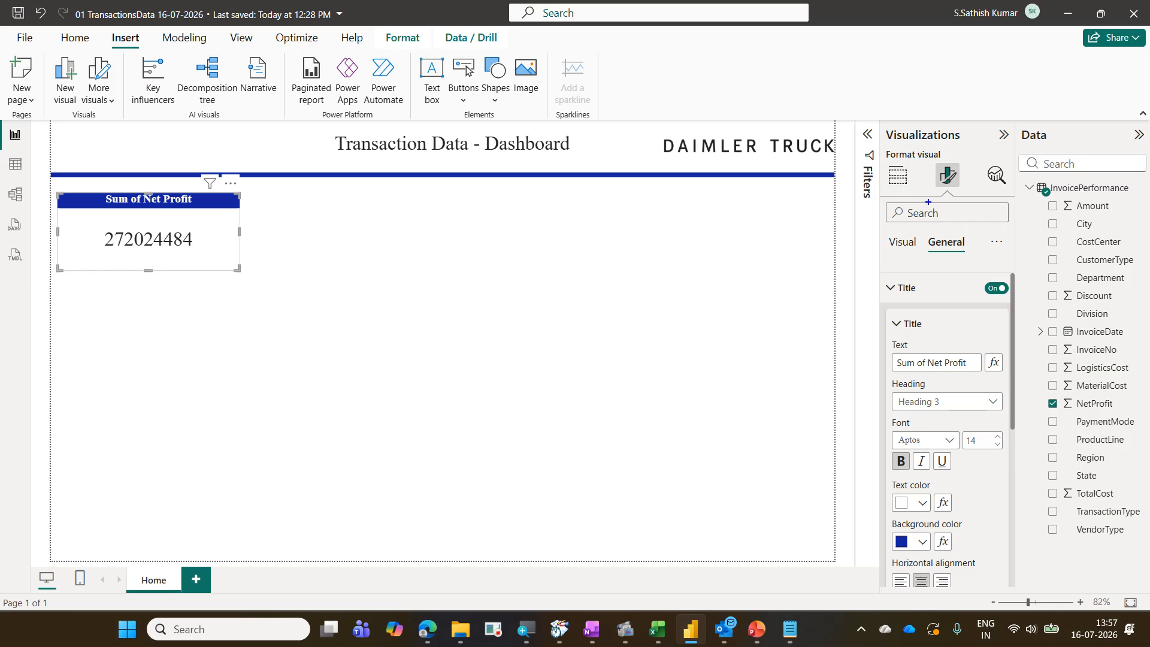
drag(922, 231, 969, 254)
mouse_move(877, 275)
mouse_down()
mouse_move(949, 307)
mouse_move(1017, 308)
mouse_up()
mouse_move(884, 352)
mouse_down()
mouse_move(914, 376)
mouse_move(977, 378)
mouse_up()
mouse_move(891, 476)
mouse_down()
mouse_move(903, 451)
mouse_move(910, 550)
mouse_move(936, 602)
mouse_up()
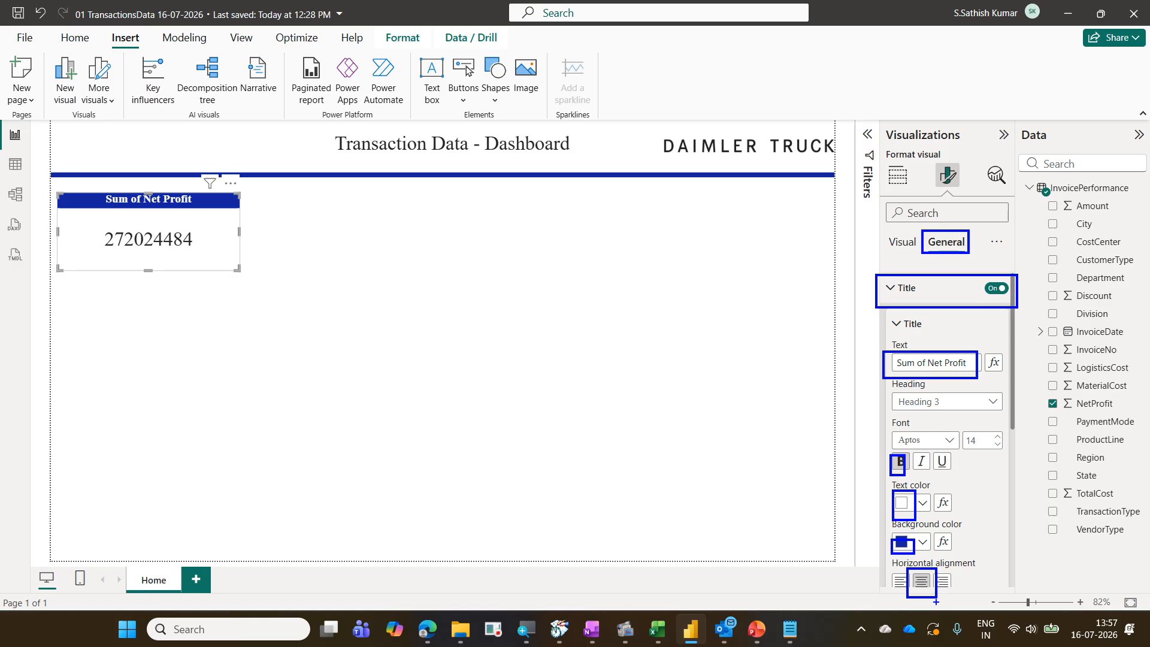
key(Escape)
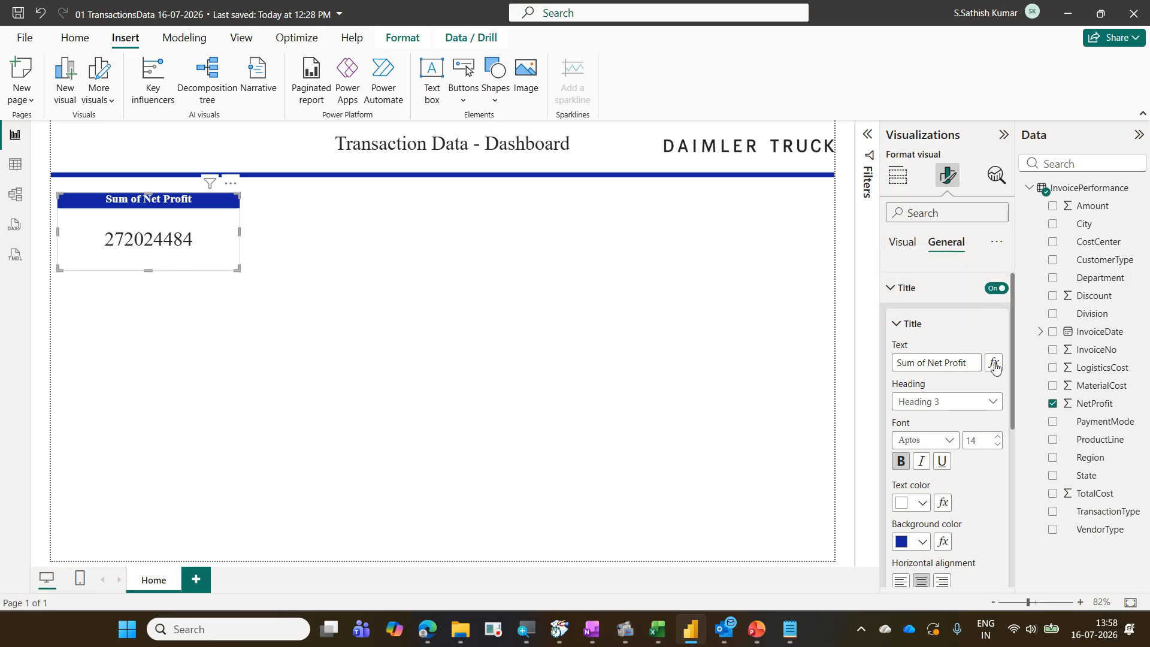
Set the Net Profit card's data format to Currency with the ₹ English (India) currency format
click(891, 292)
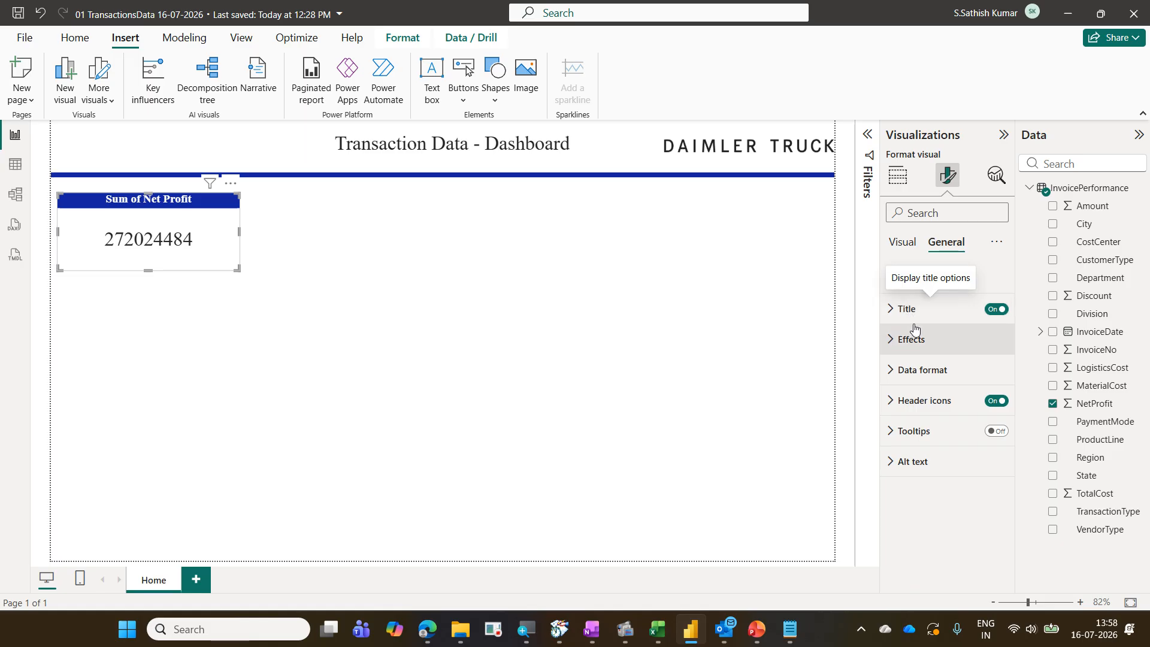
click(935, 369)
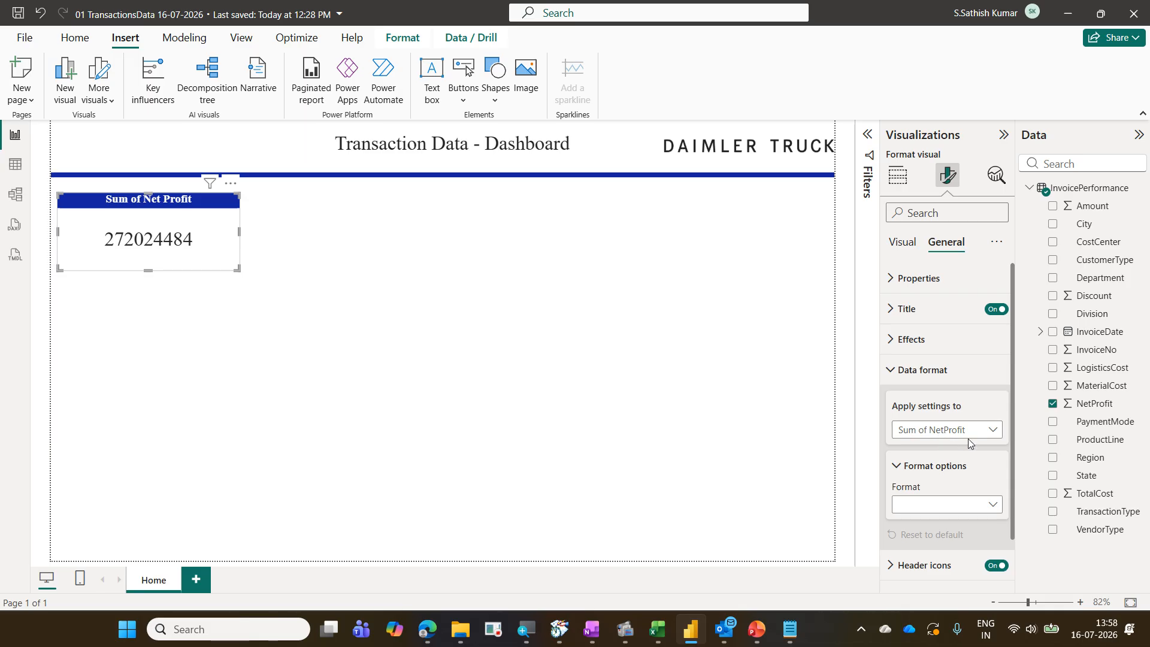
drag(1011, 480, 1008, 508)
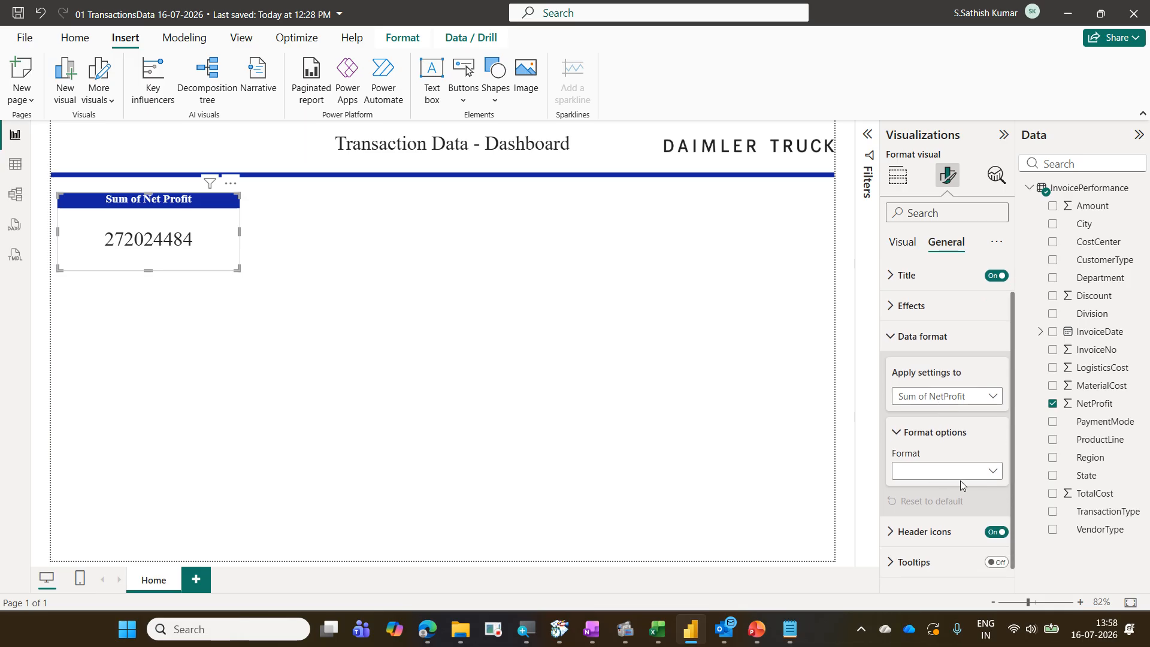
click(997, 477)
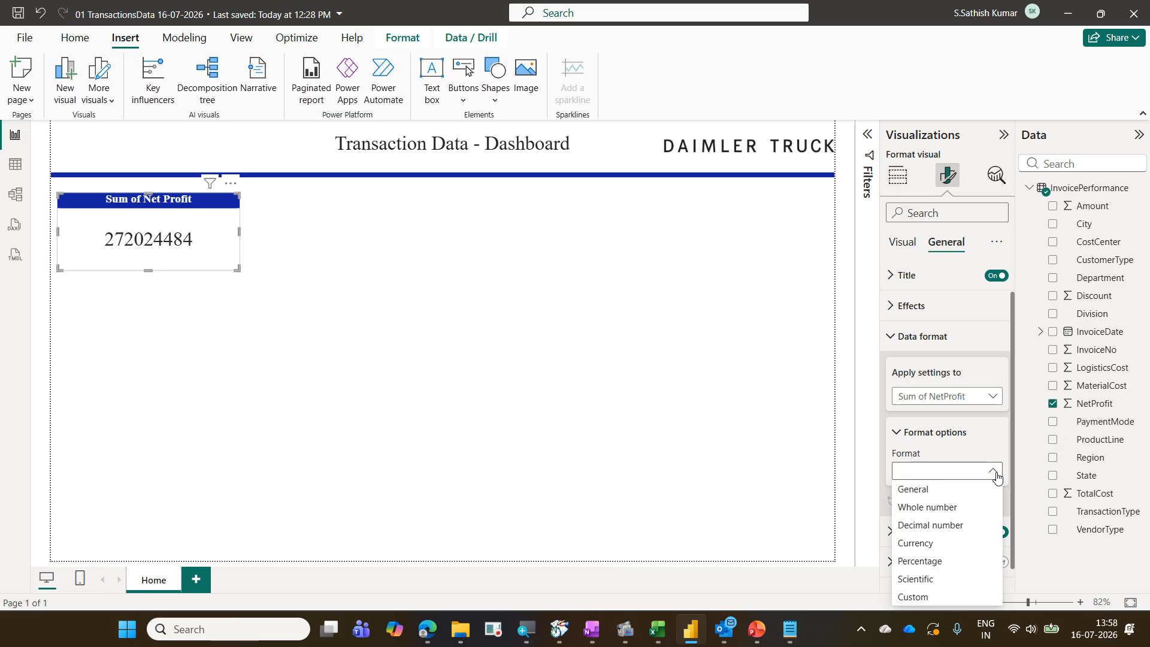
click(966, 542)
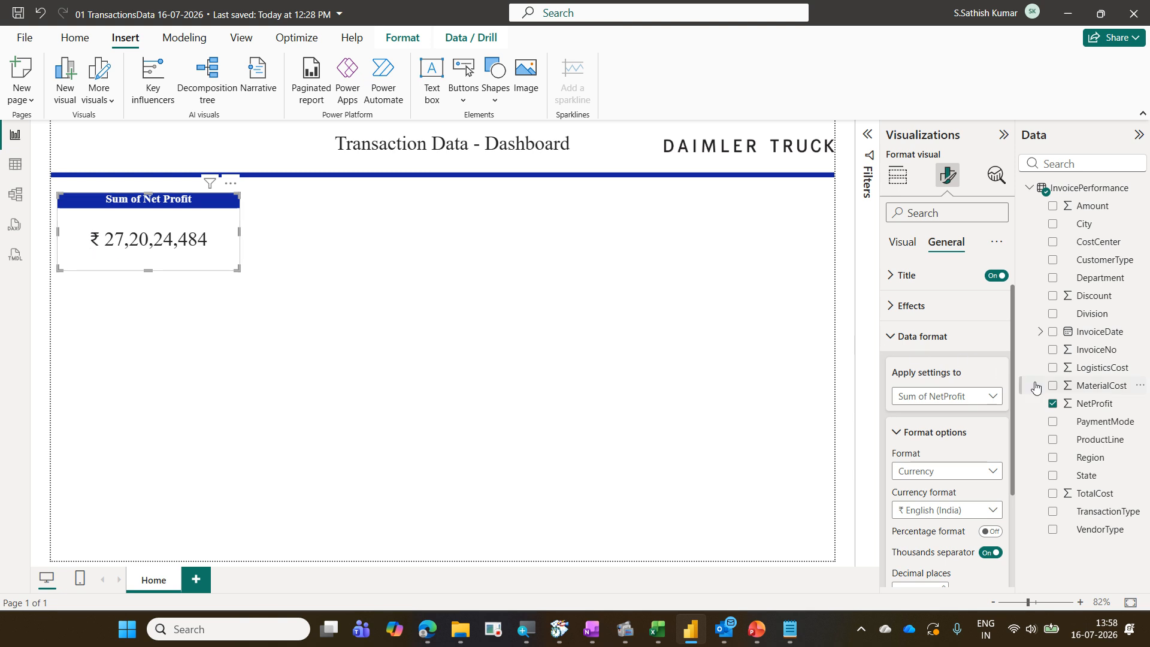
drag(1012, 390, 1011, 404)
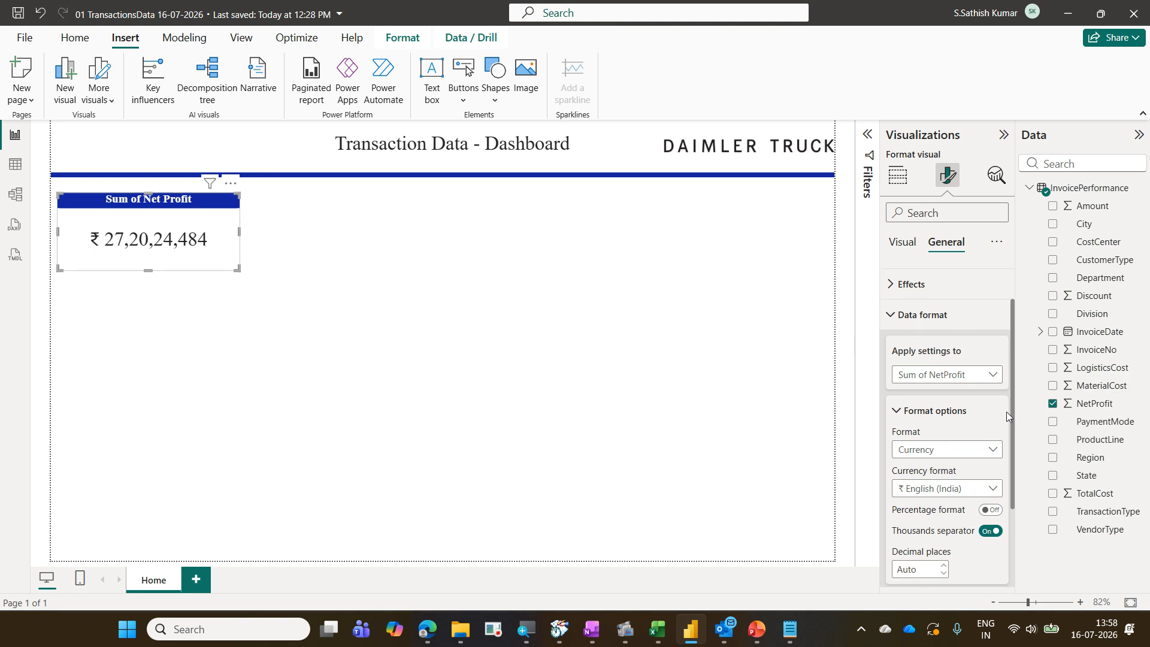
click(992, 489)
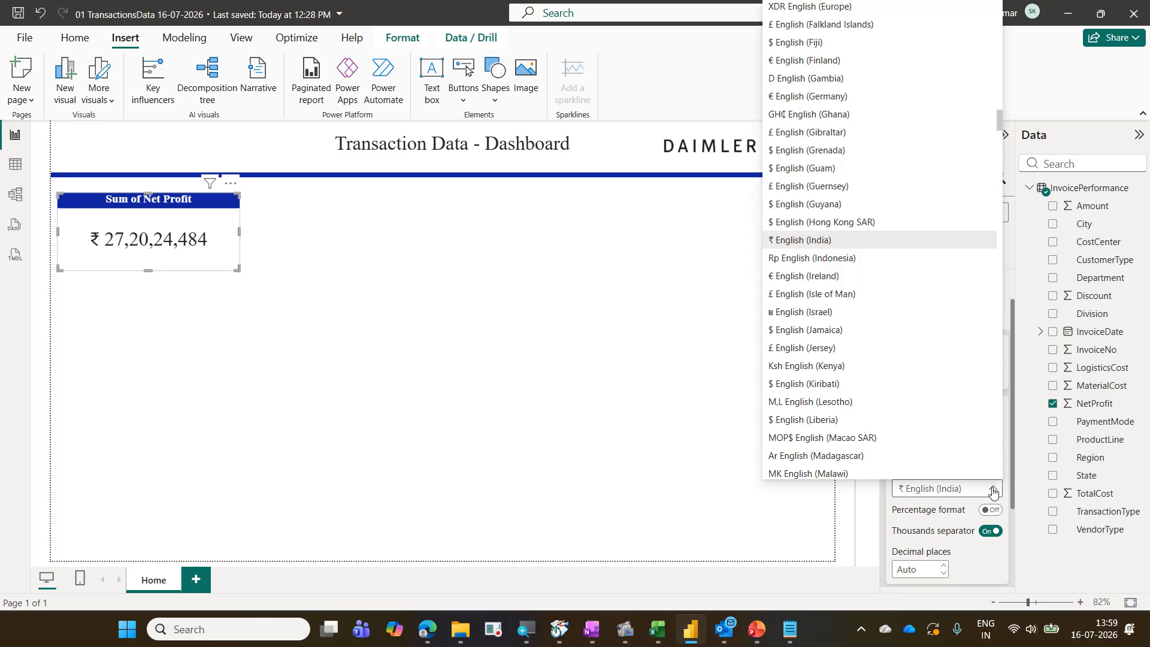
click(993, 492)
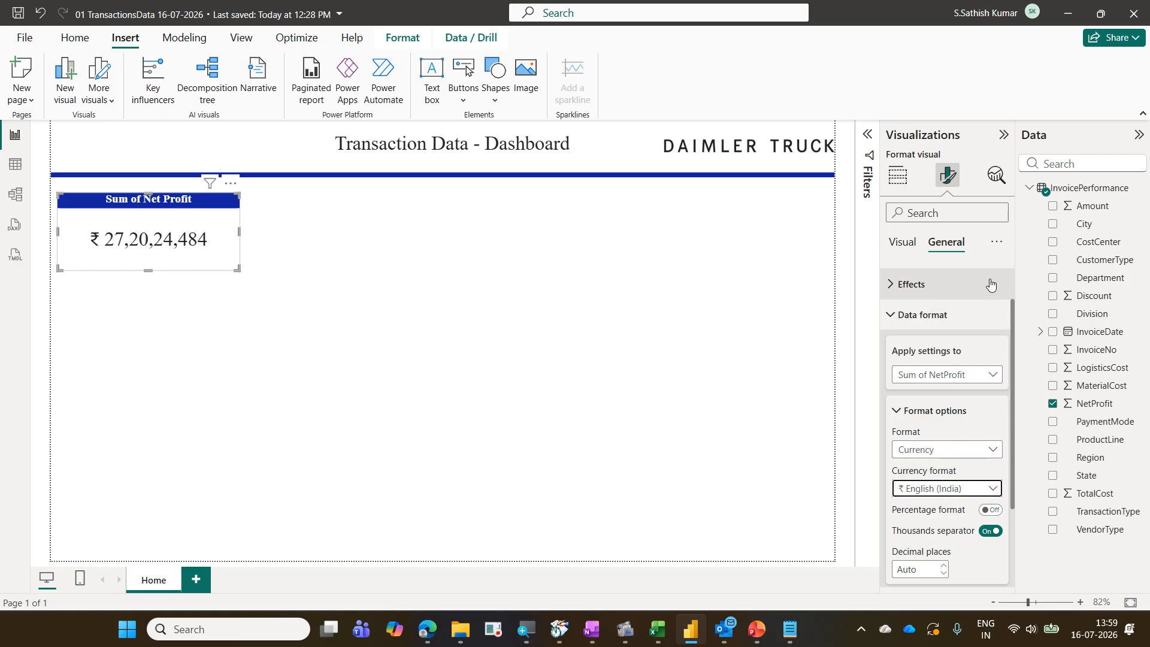
drag(924, 234, 982, 259)
drag(891, 296, 974, 335)
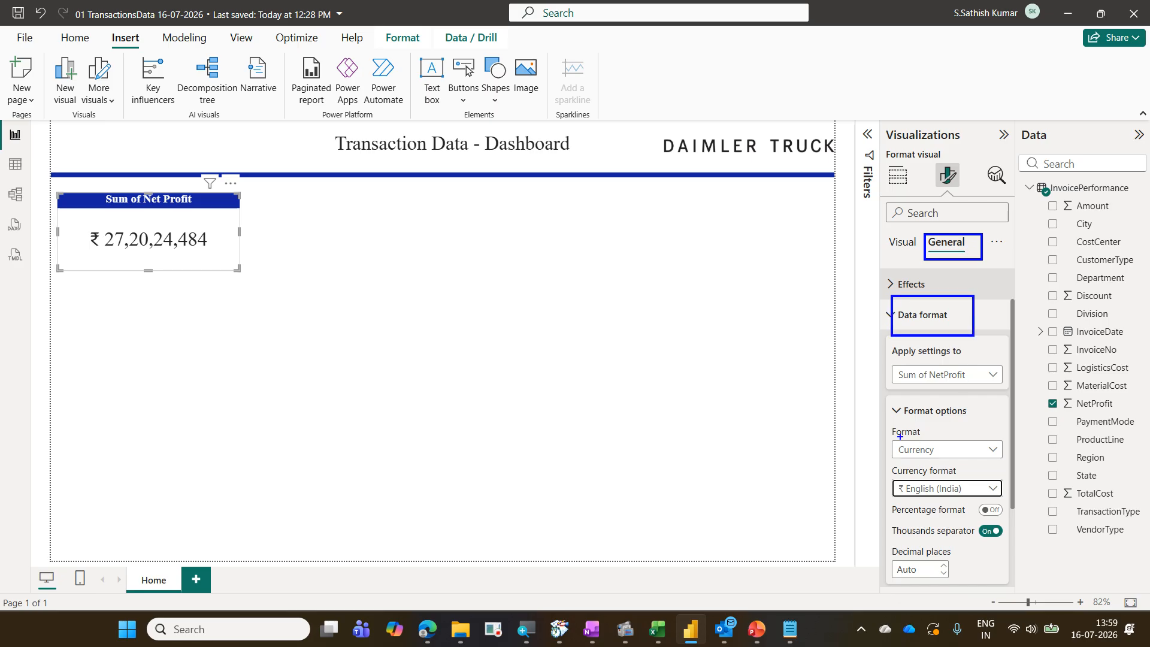
mouse_move(889, 402)
mouse_down()
mouse_move(894, 412)
mouse_move(994, 419)
mouse_up()
drag(886, 437, 1011, 458)
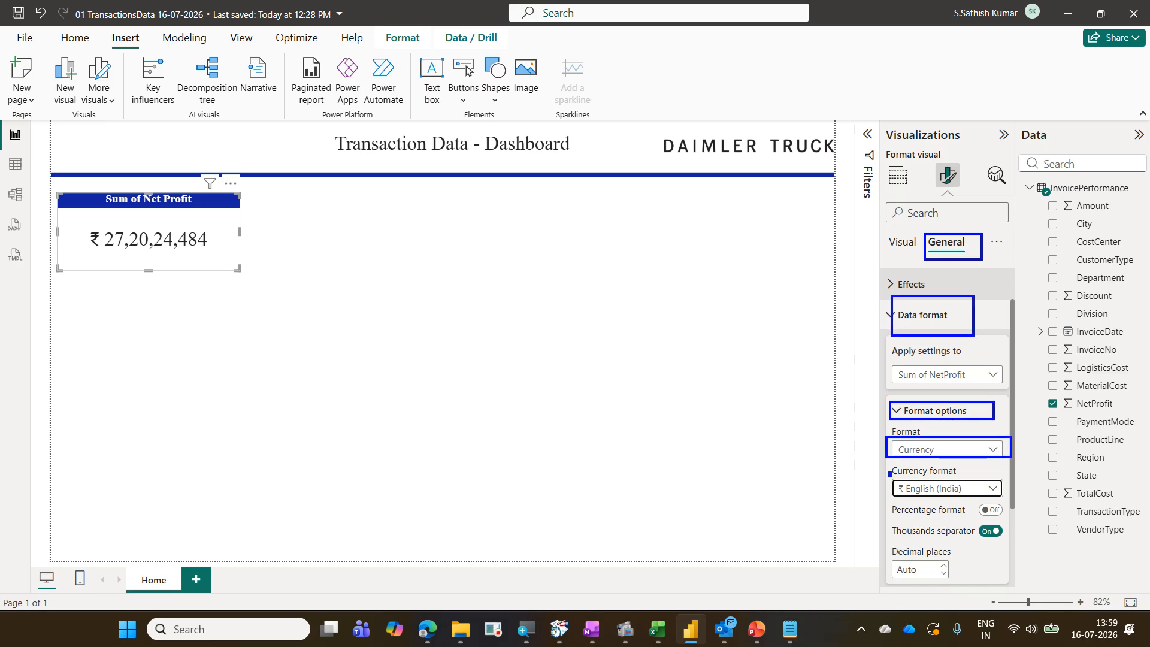
drag(889, 472, 1009, 493)
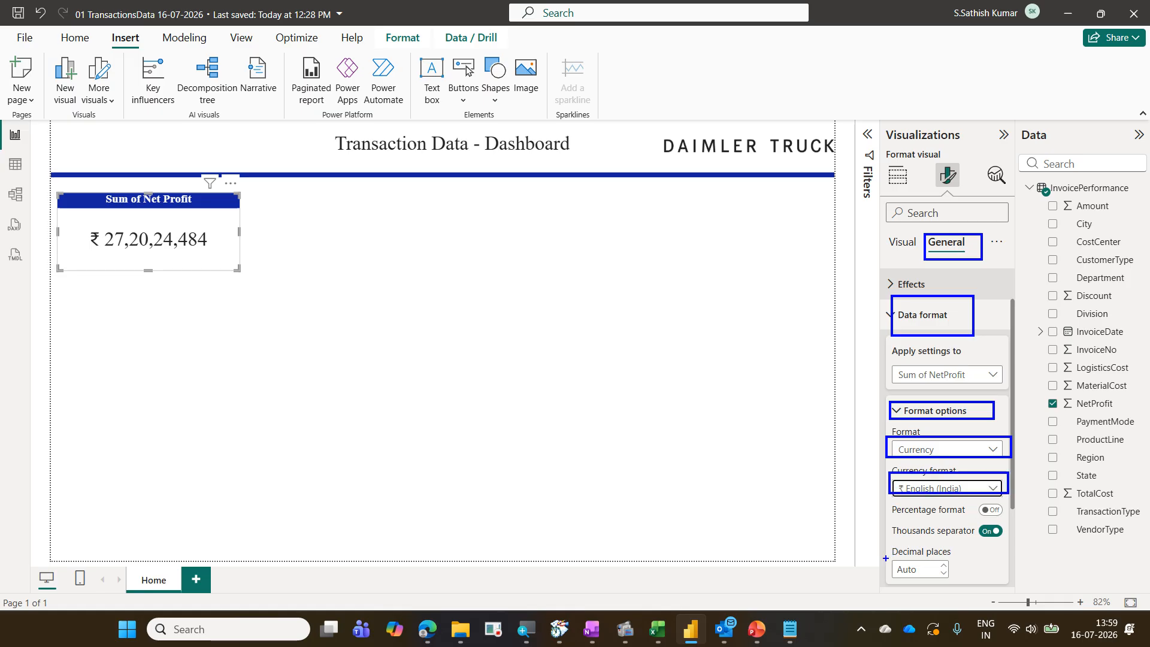
drag(884, 555, 937, 575)
drag(950, 400, 937, 342)
drag(941, 295, 960, 268)
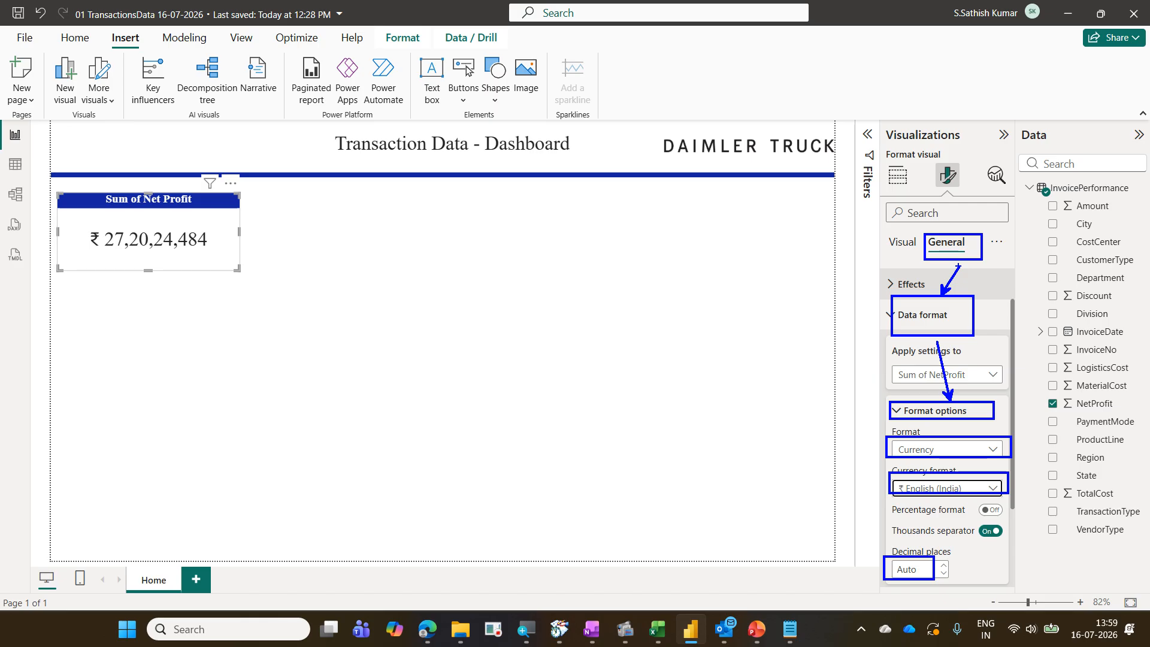
key(Escape)
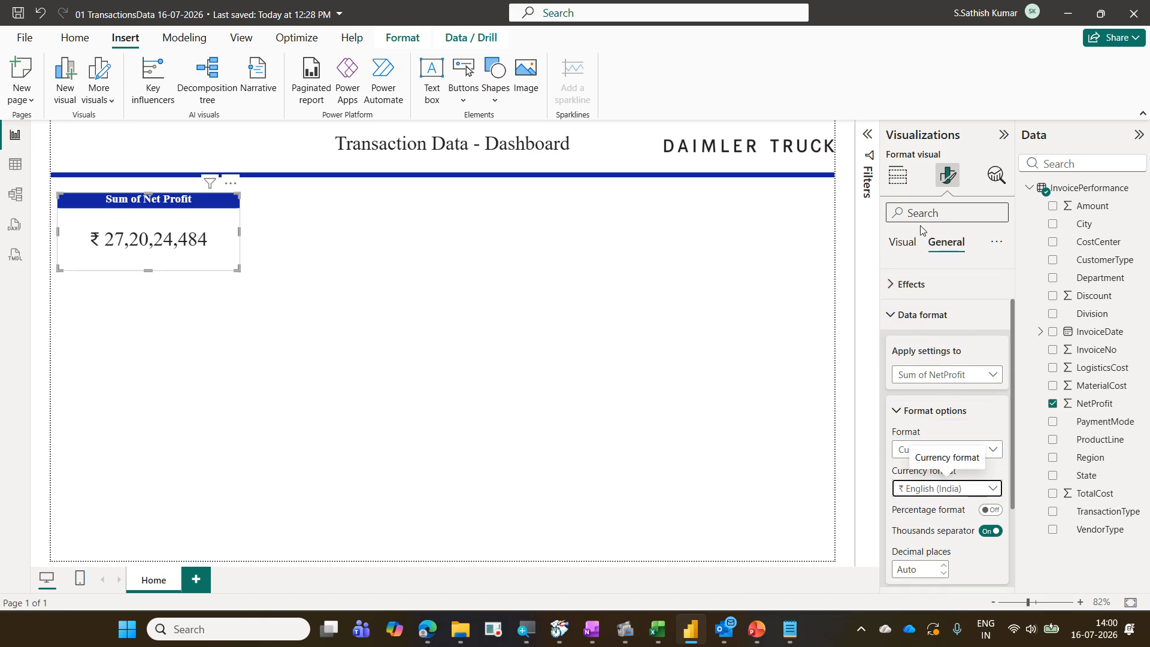
Shrink the Net Profit card so it fits tightly around its title and value
click(319, 350)
click(228, 257)
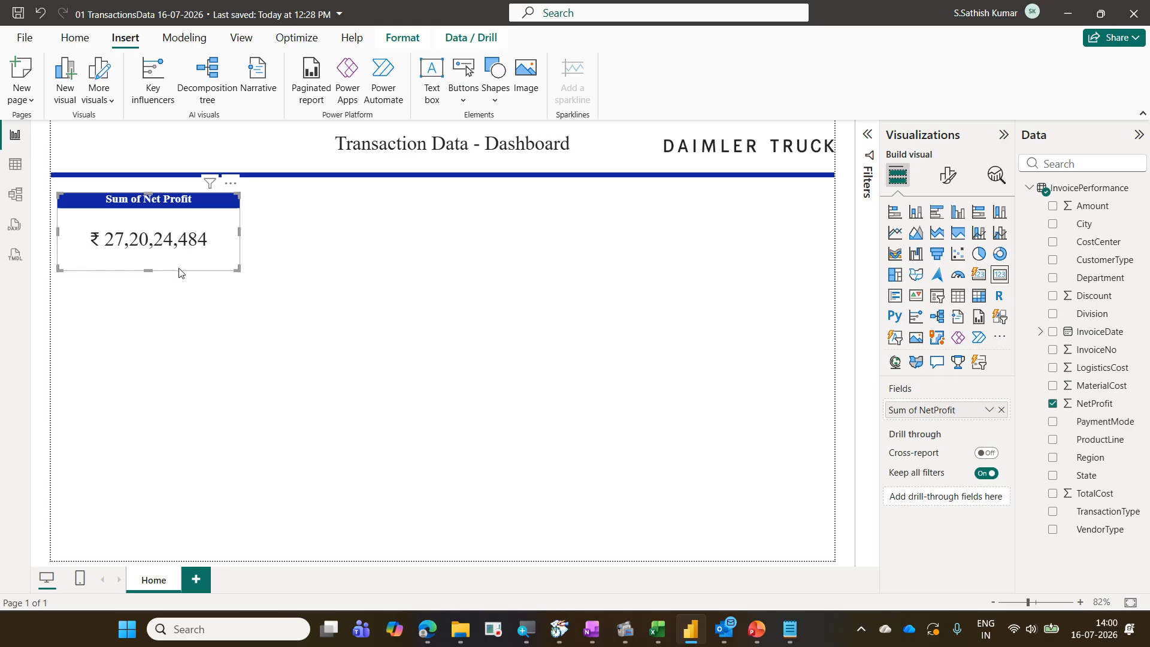
drag(238, 270, 214, 254)
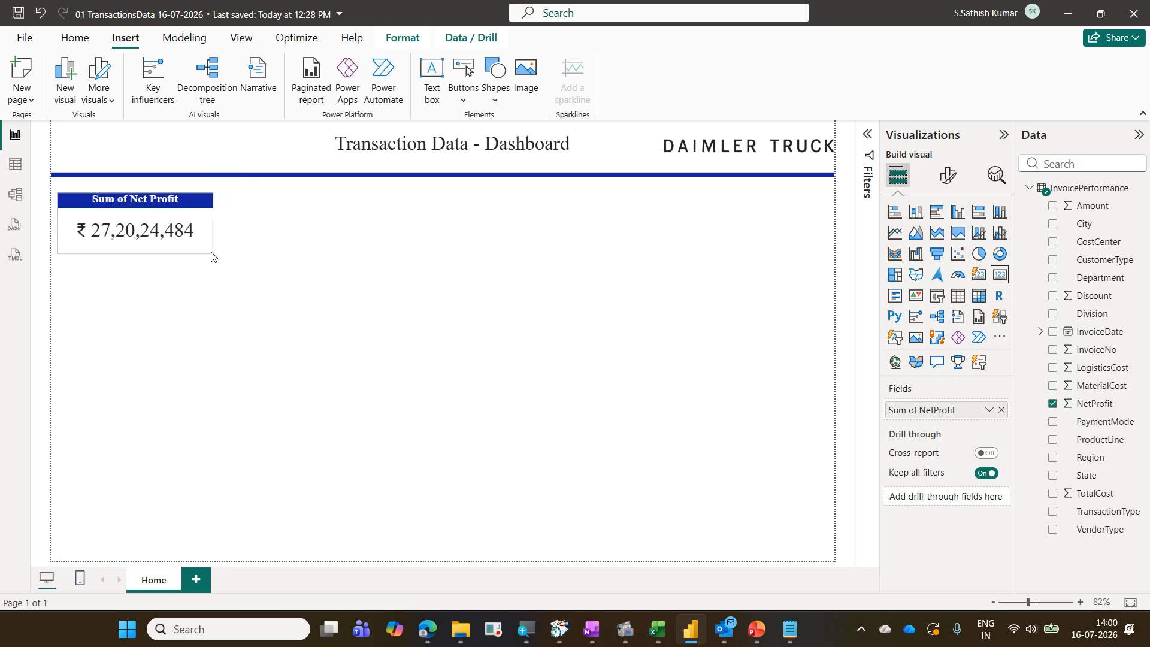
click(259, 251)
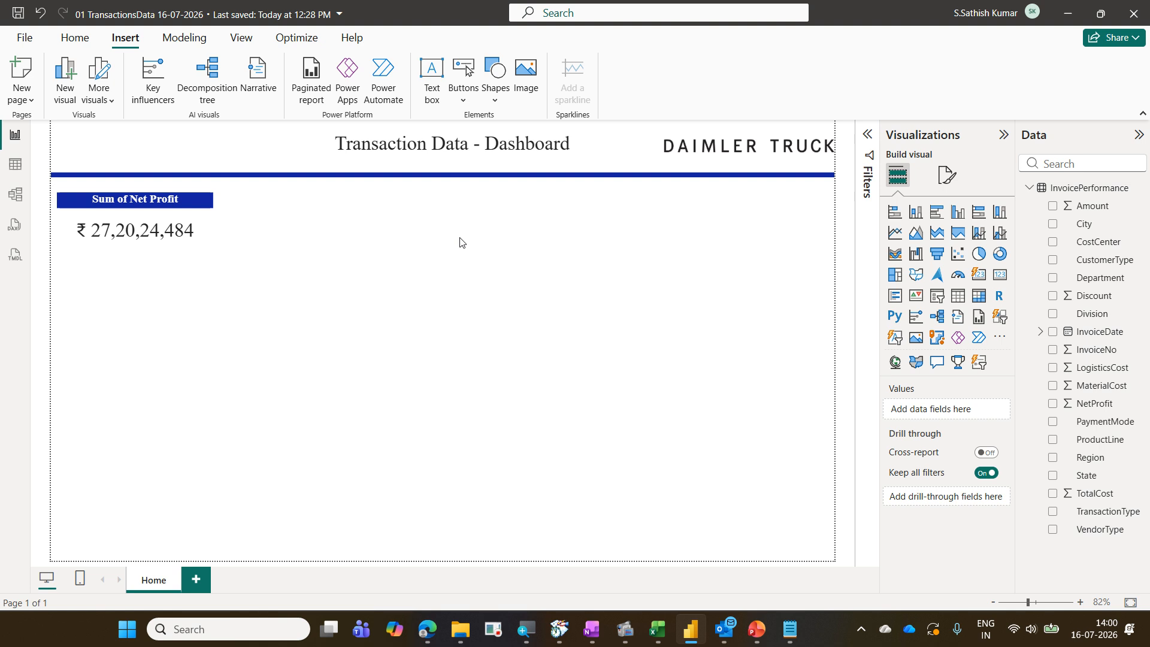
Add a new card visual beside the Net Profit card and put the InvoiceNo field into it
click(199, 224)
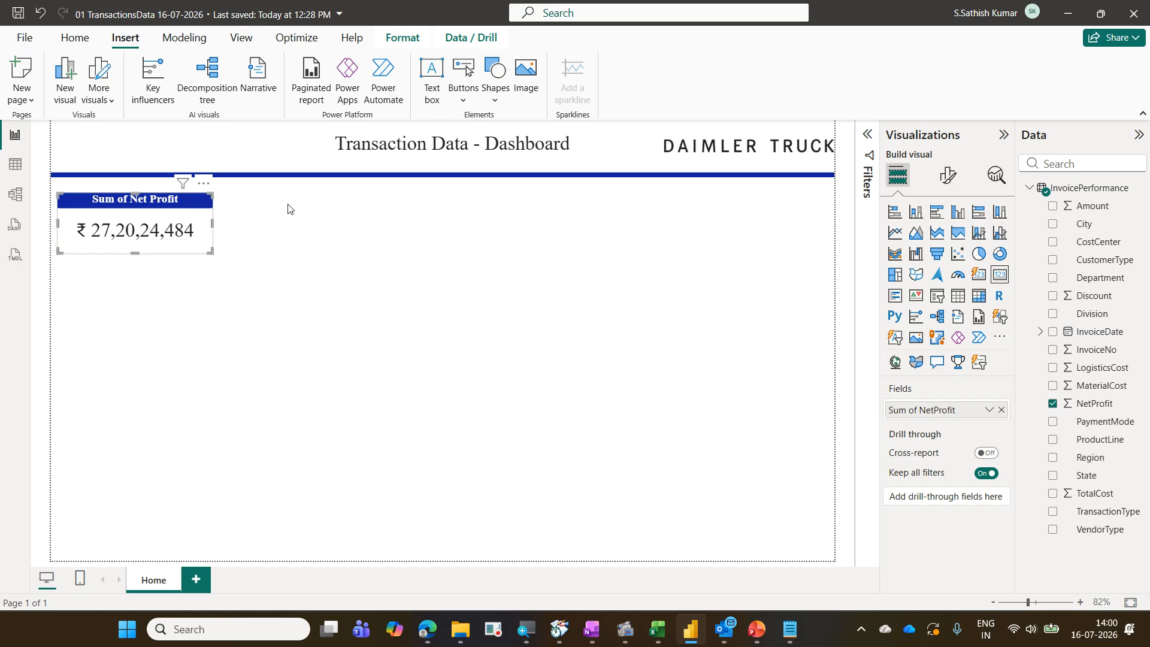
click(294, 226)
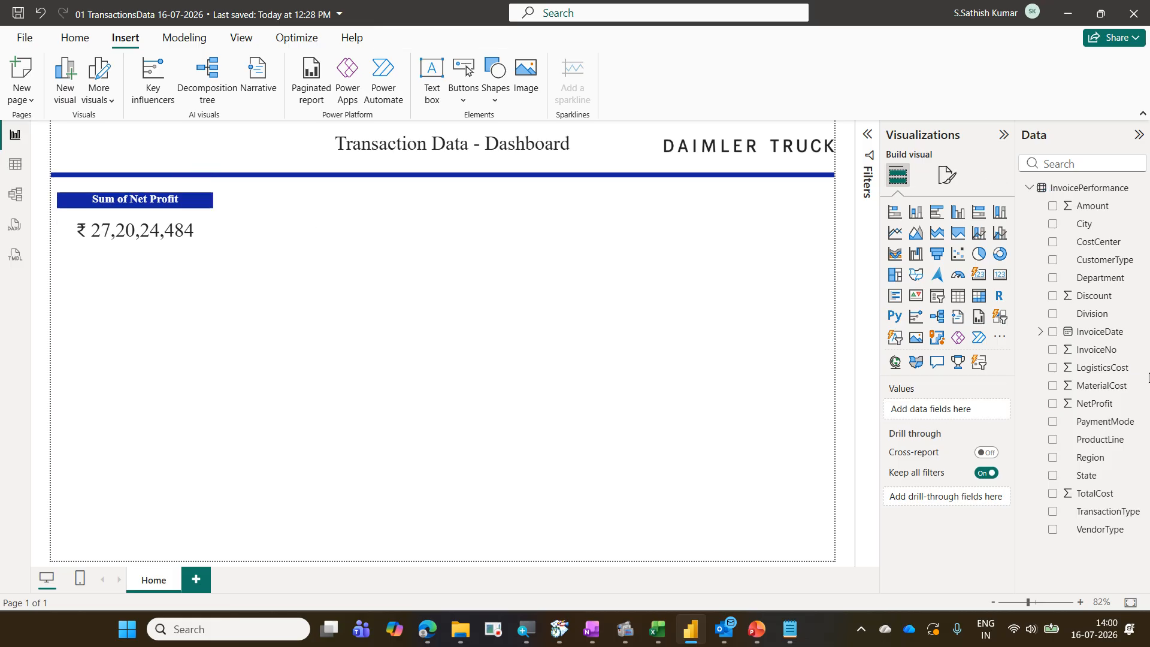
click(1004, 280)
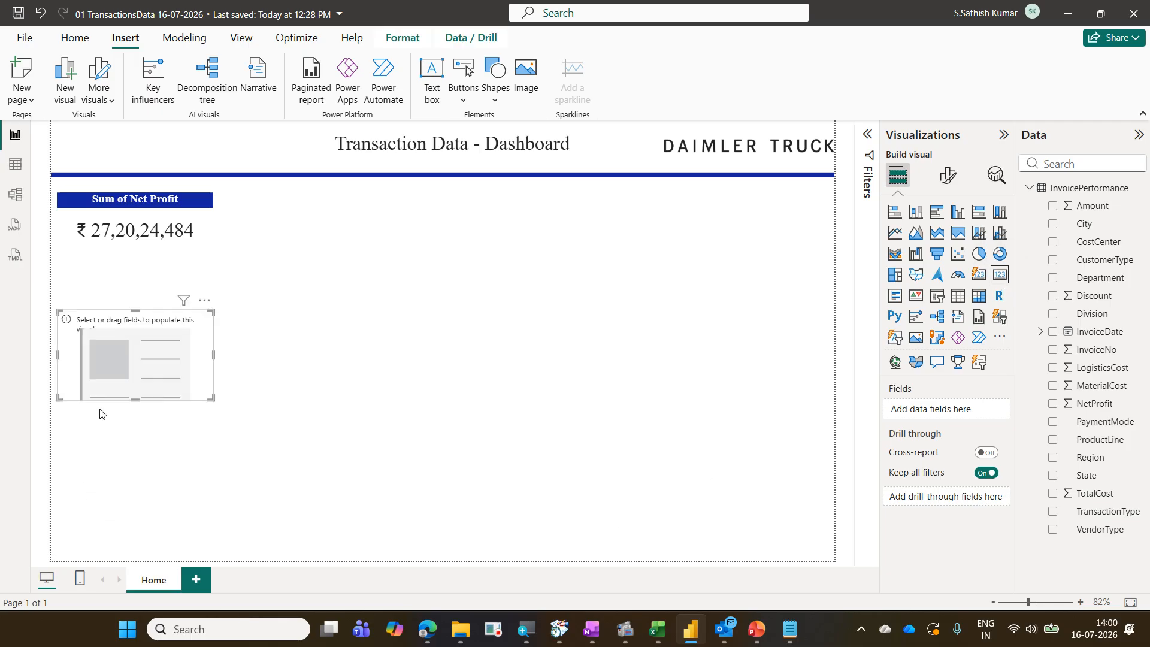
drag(114, 396, 299, 277)
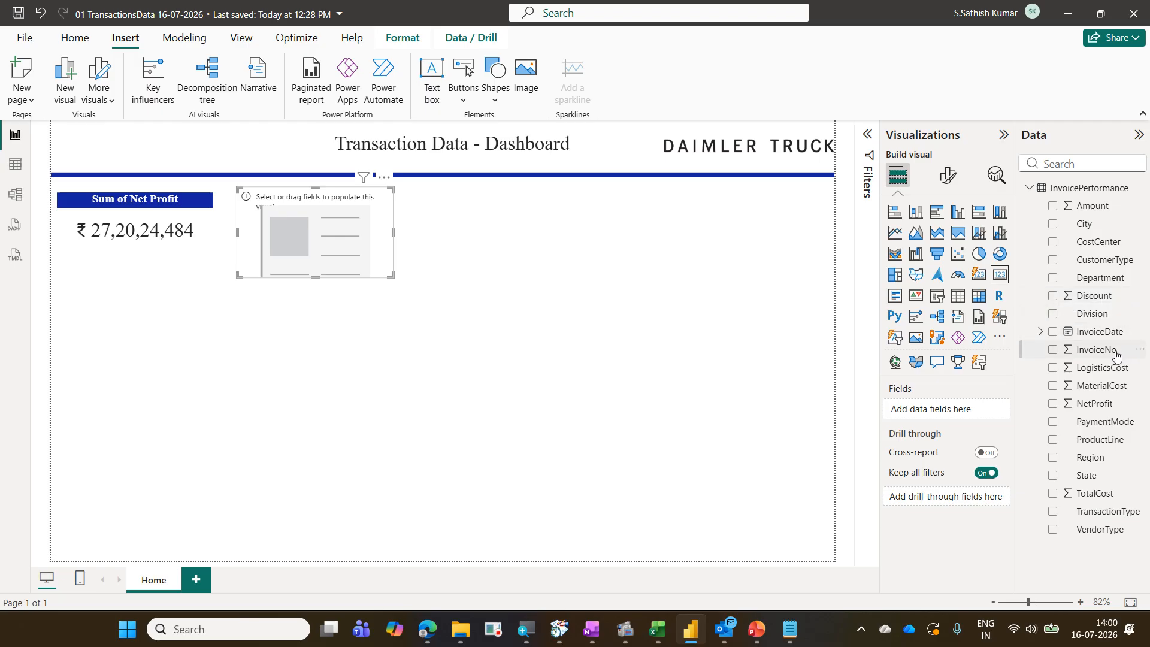
drag(1116, 356, 972, 412)
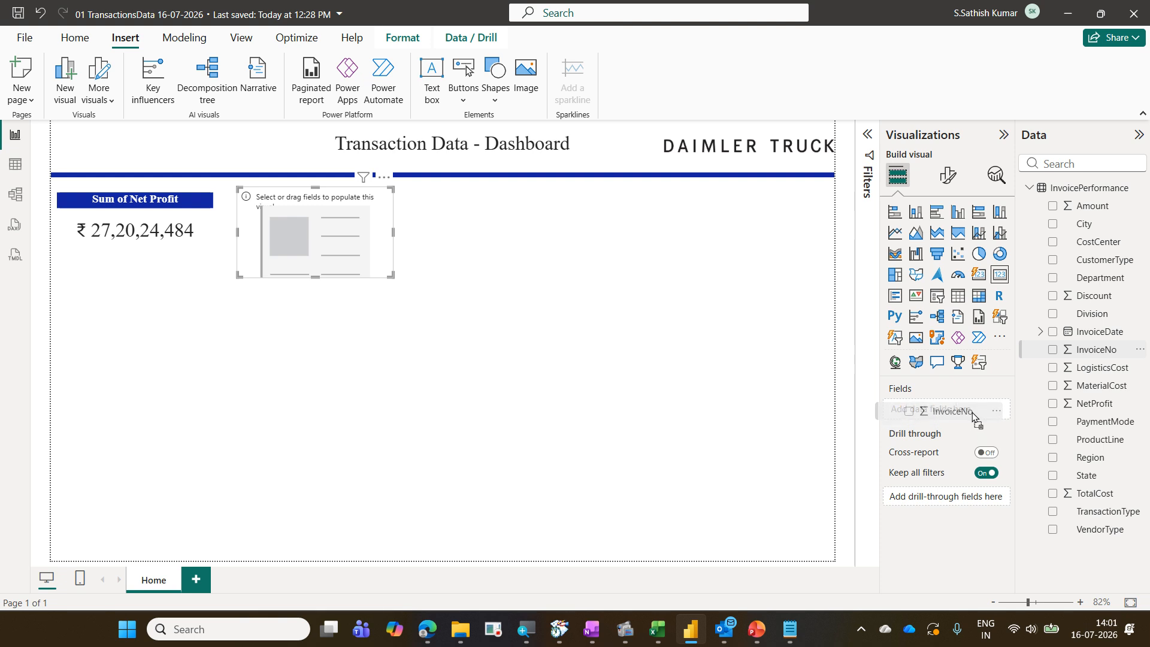
drag(972, 412, 972, 413)
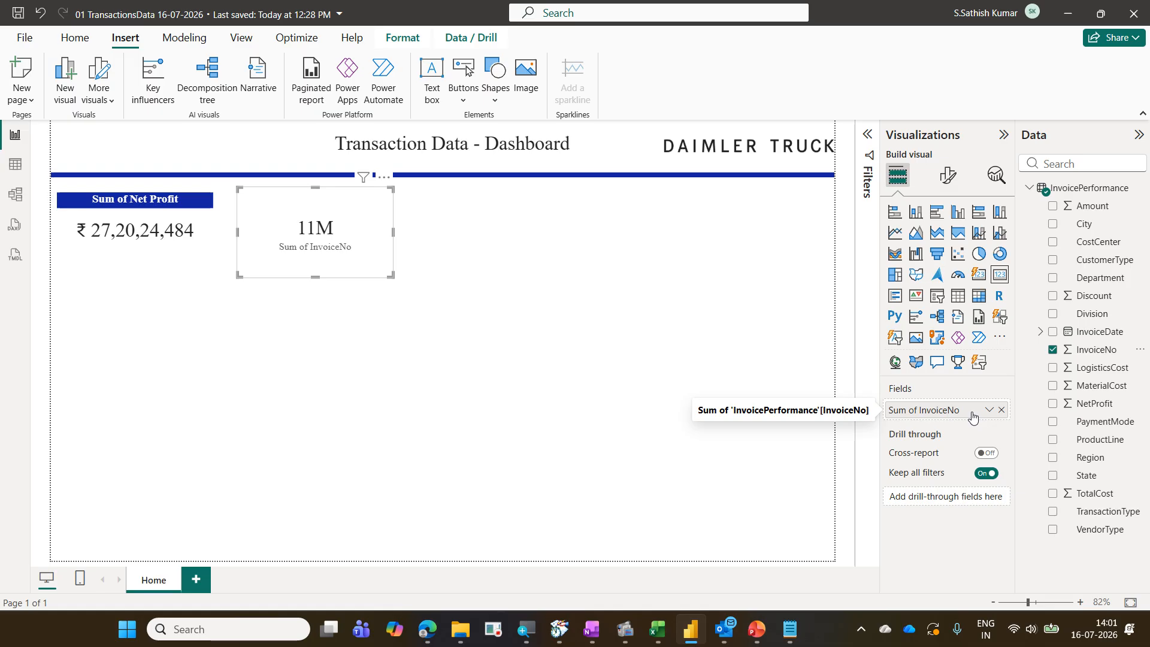
drag(882, 400, 914, 423)
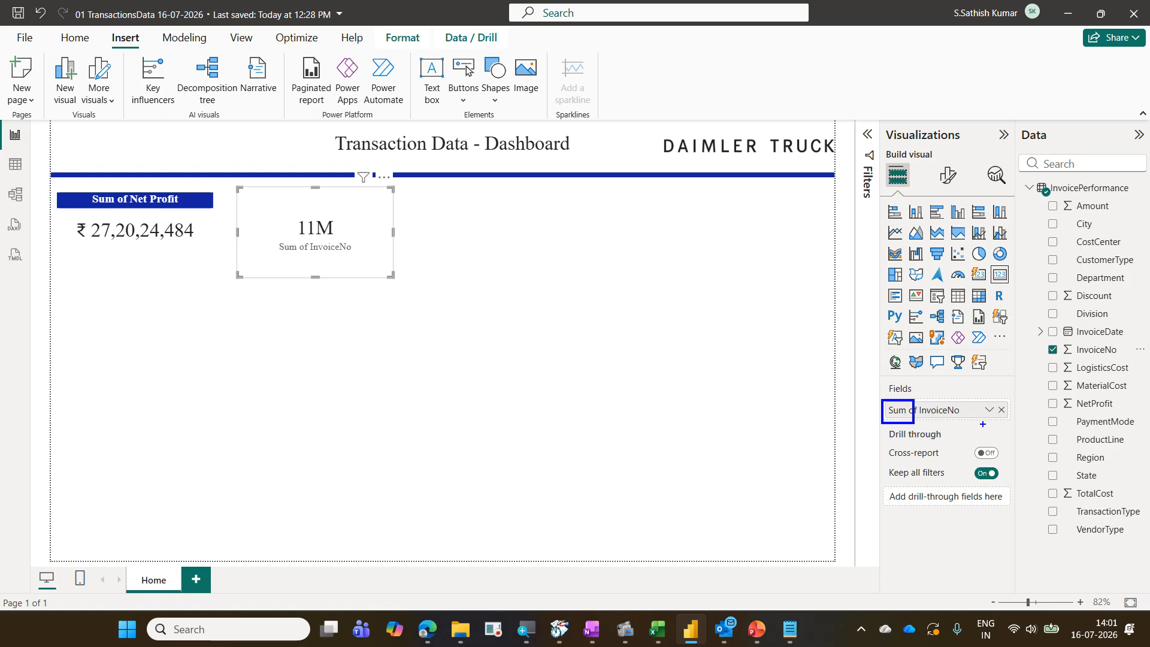
mouse_move(996, 420)
mouse_down()
mouse_move(997, 398)
mouse_move(980, 398)
mouse_move(989, 421)
mouse_up()
key(Escape)
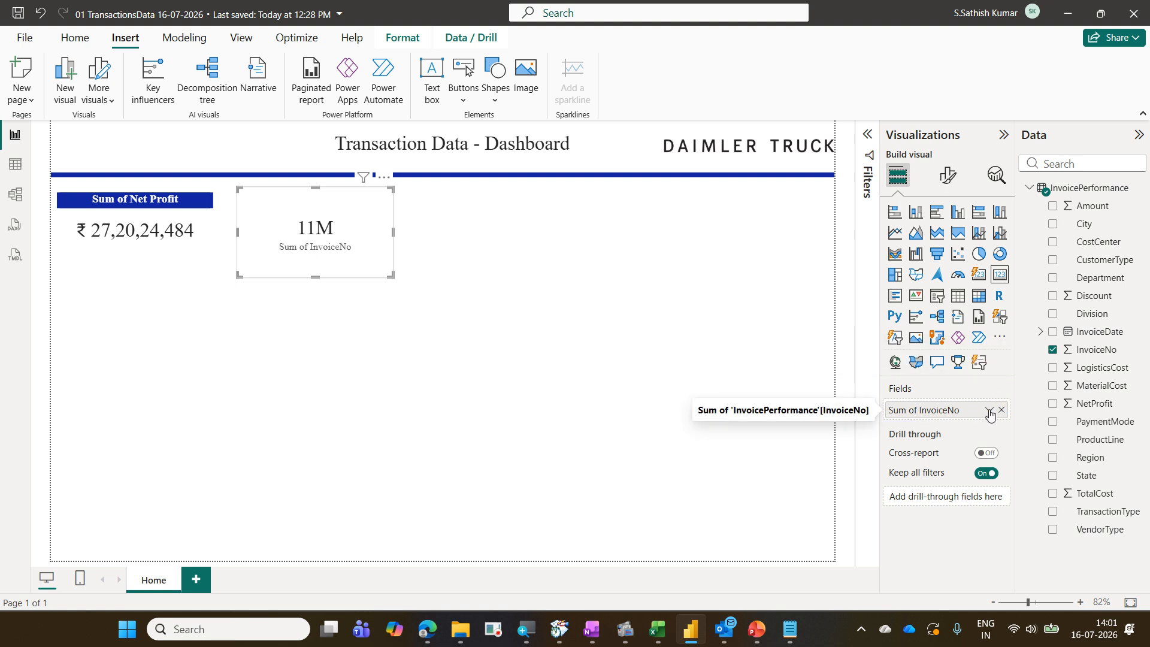
Change the InvoiceNo card's aggregation from Sum to Count (Distinct)
click(989, 410)
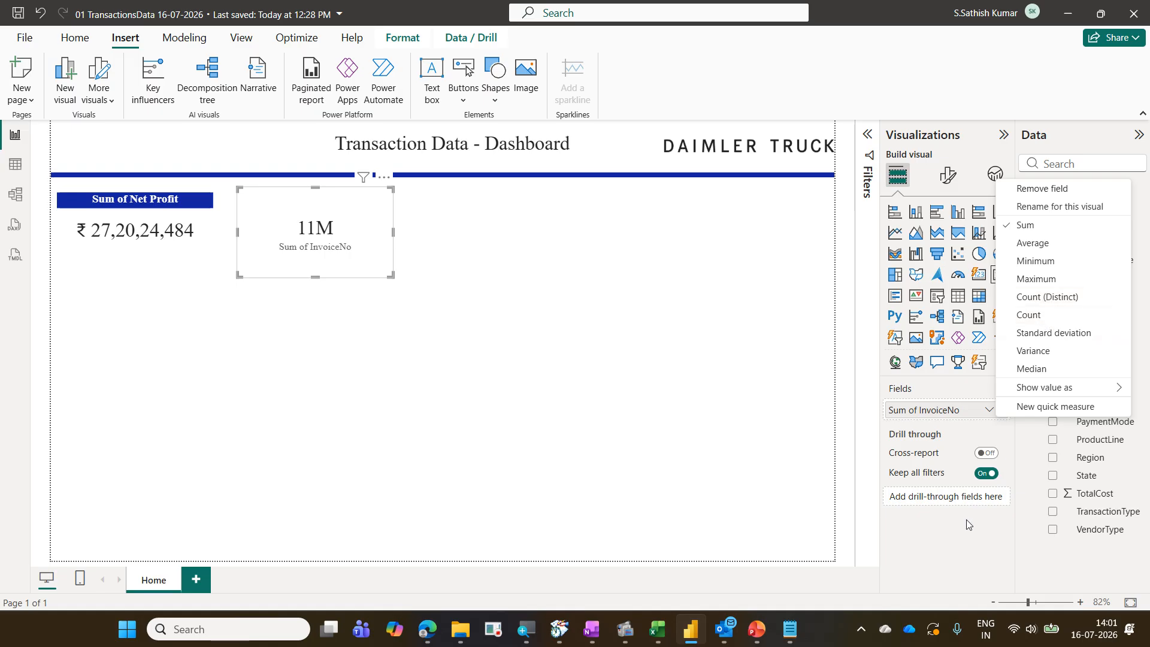
mouse_move(1010, 283)
mouse_down()
mouse_move(1039, 324)
mouse_move(1126, 325)
mouse_up()
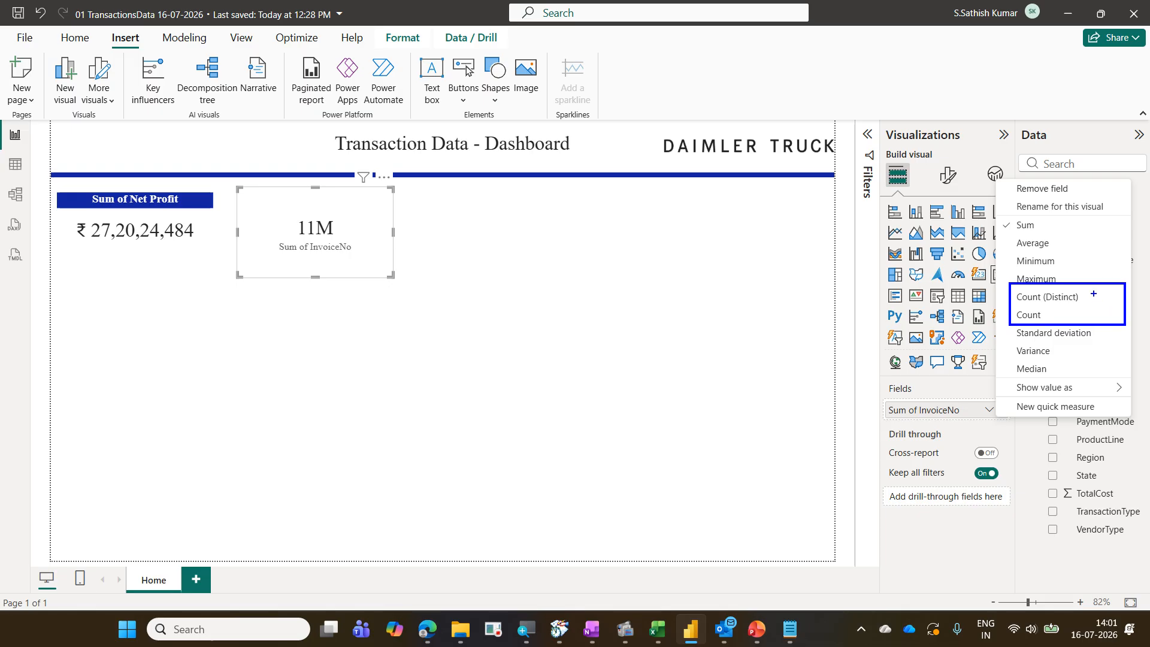
drag(1091, 296, 1103, 285)
drag(1056, 316, 1077, 312)
key(Escape)
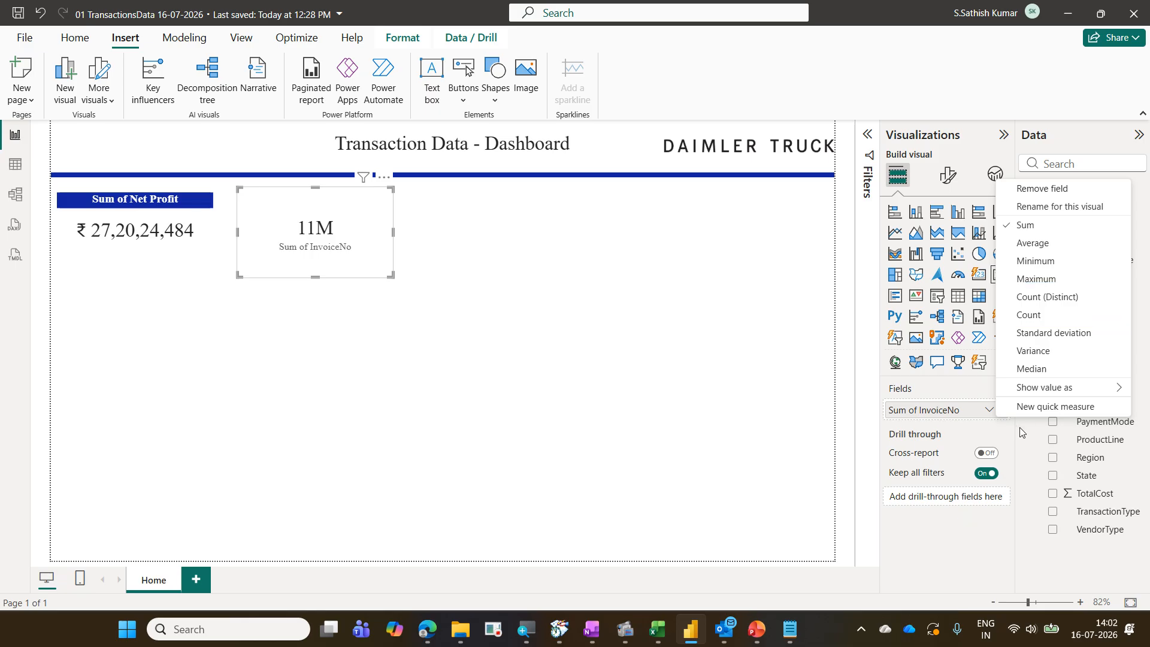
click(1068, 300)
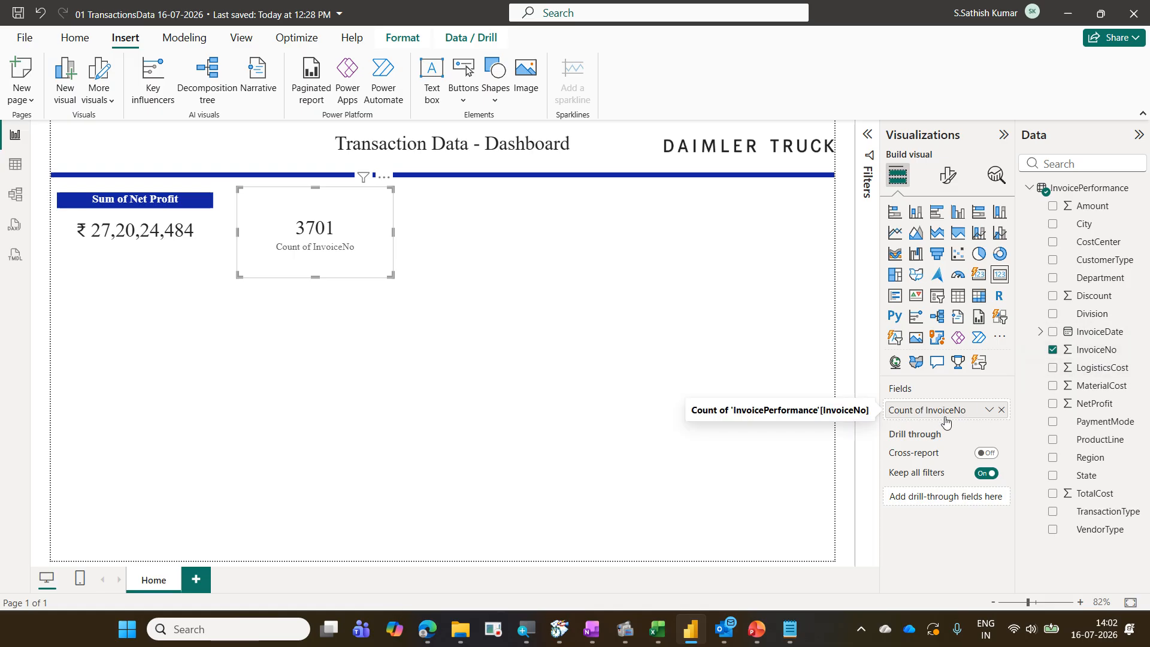
click(990, 410)
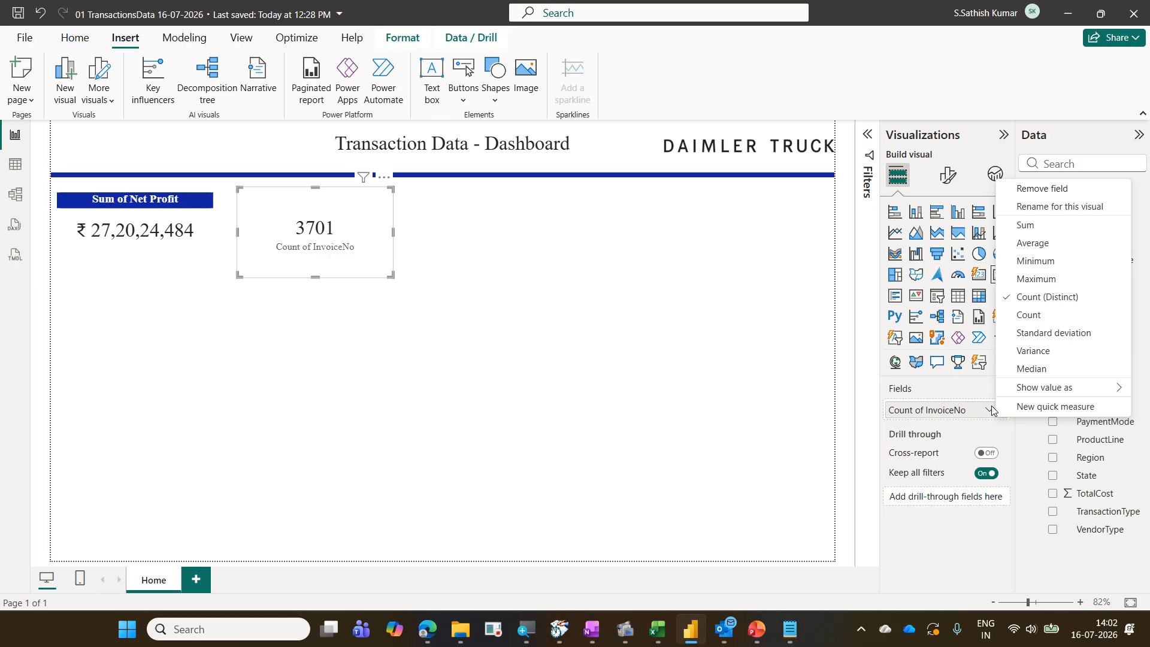
drag(1004, 283, 1089, 310)
click(334, 281)
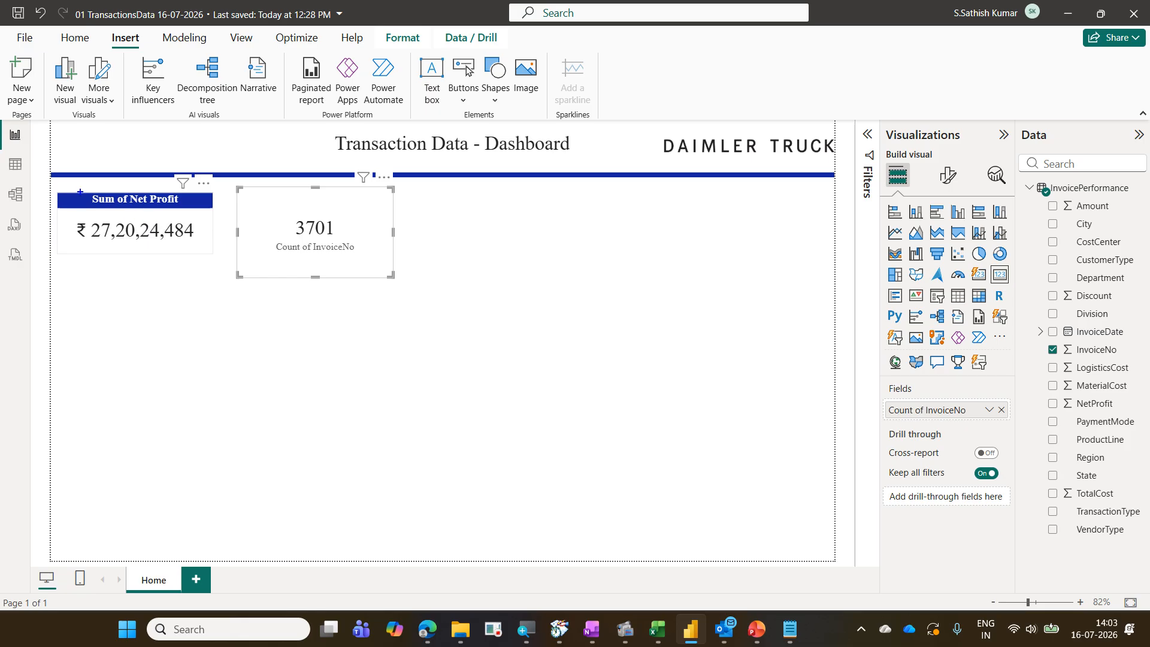
mouse_move(80, 191)
mouse_down()
mouse_move(197, 212)
mouse_move(255, 188)
mouse_move(267, 204)
mouse_up()
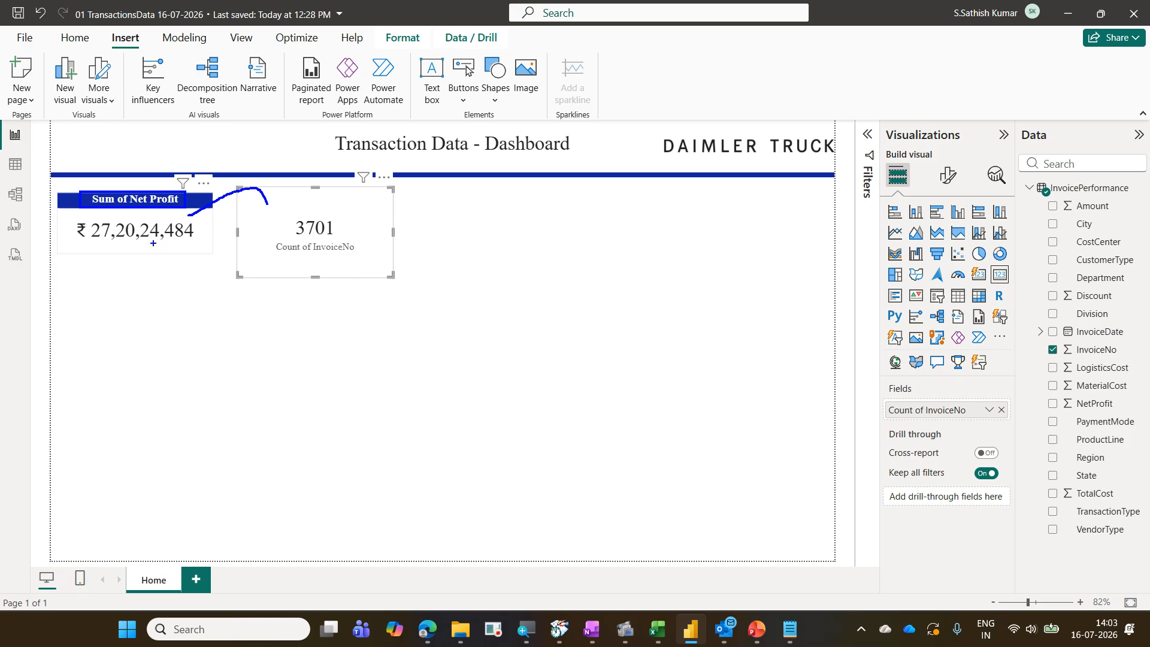
mouse_move(154, 244)
mouse_down()
mouse_move(226, 279)
mouse_move(270, 265)
mouse_up()
key(Escape)
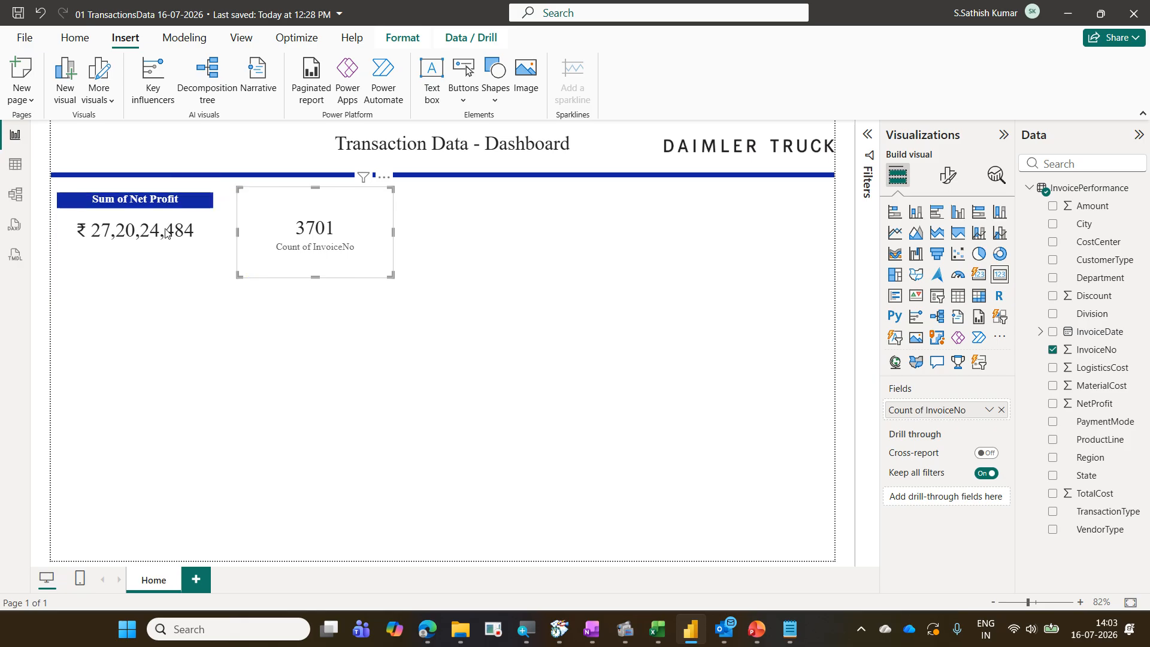
Copy the Net Profit card's formatting onto the InvoiceNo count card with Format Painter
click(205, 216)
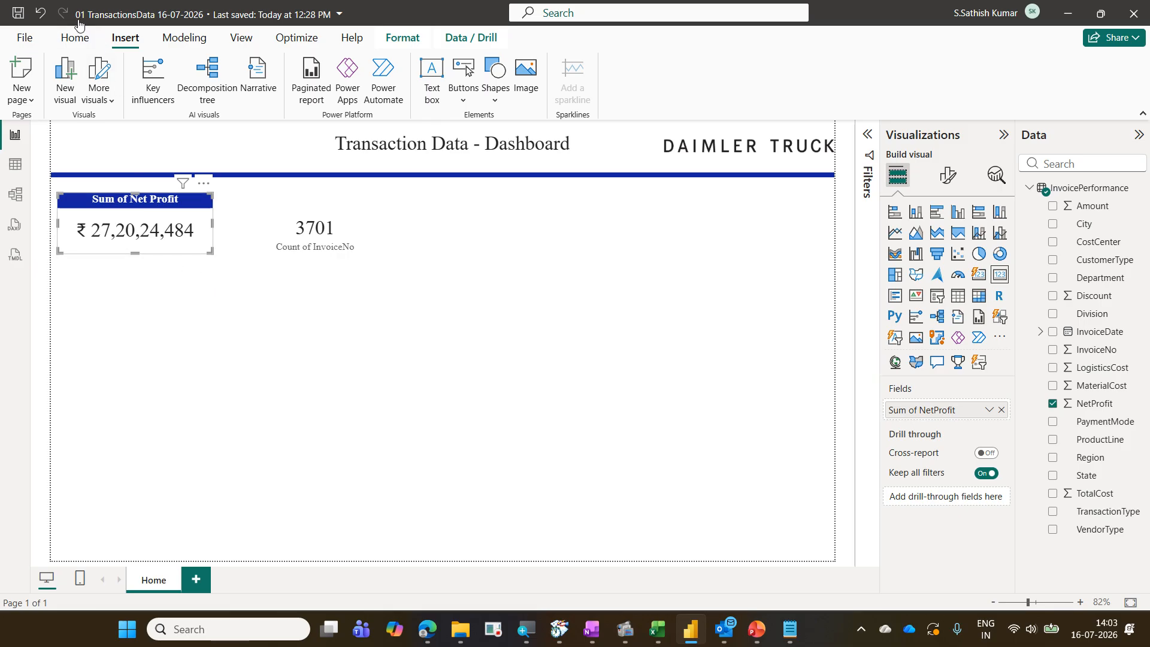
click(76, 37)
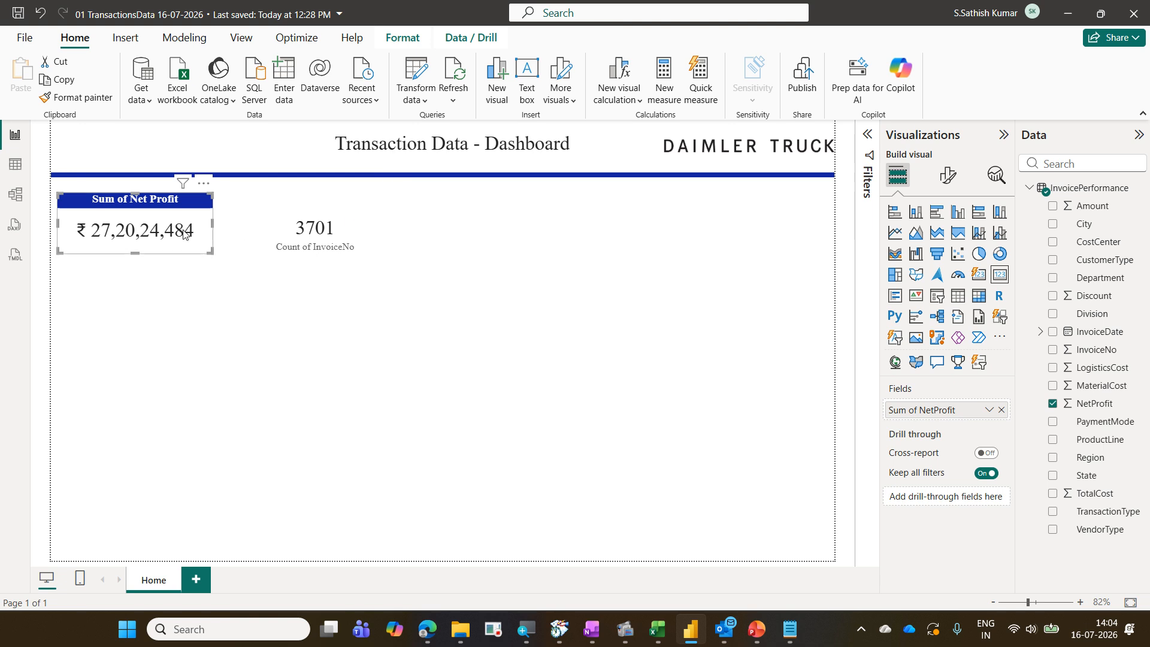
click(101, 102)
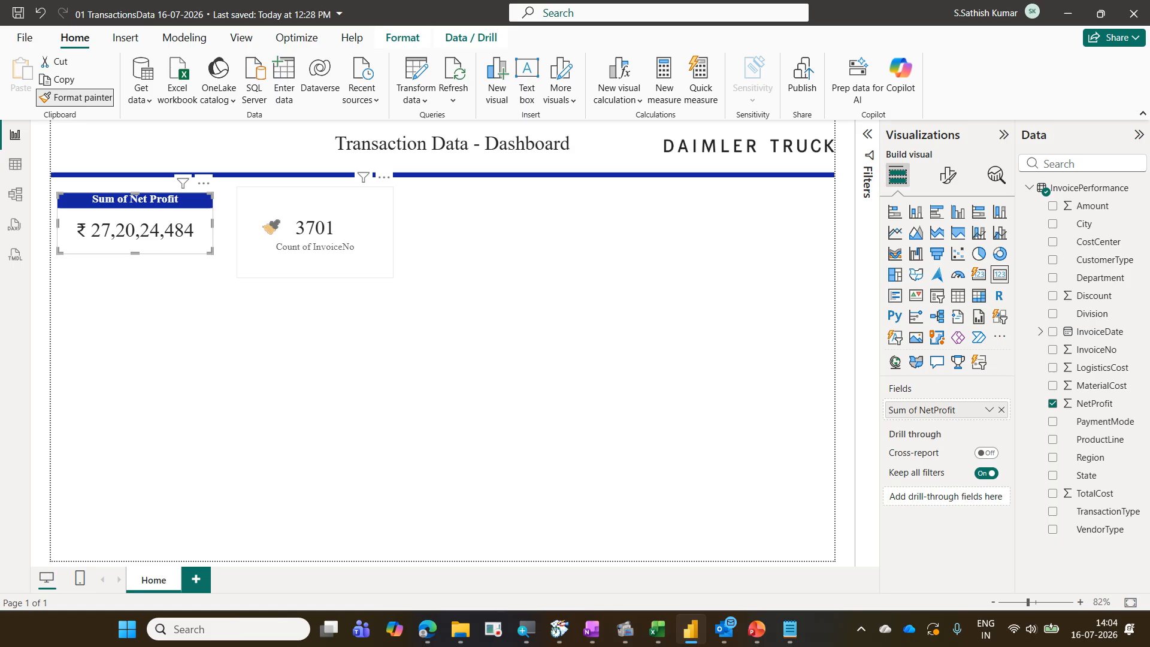
click(271, 227)
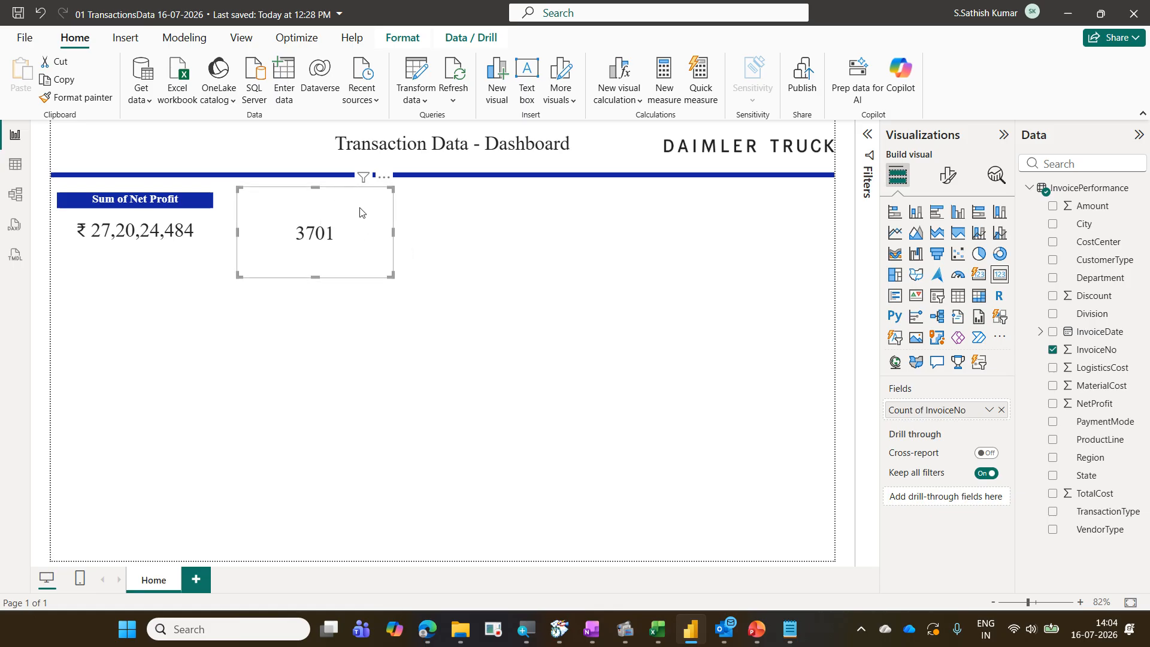
Set the InvoiceNo card's title text to "Count of Invoice"
click(956, 177)
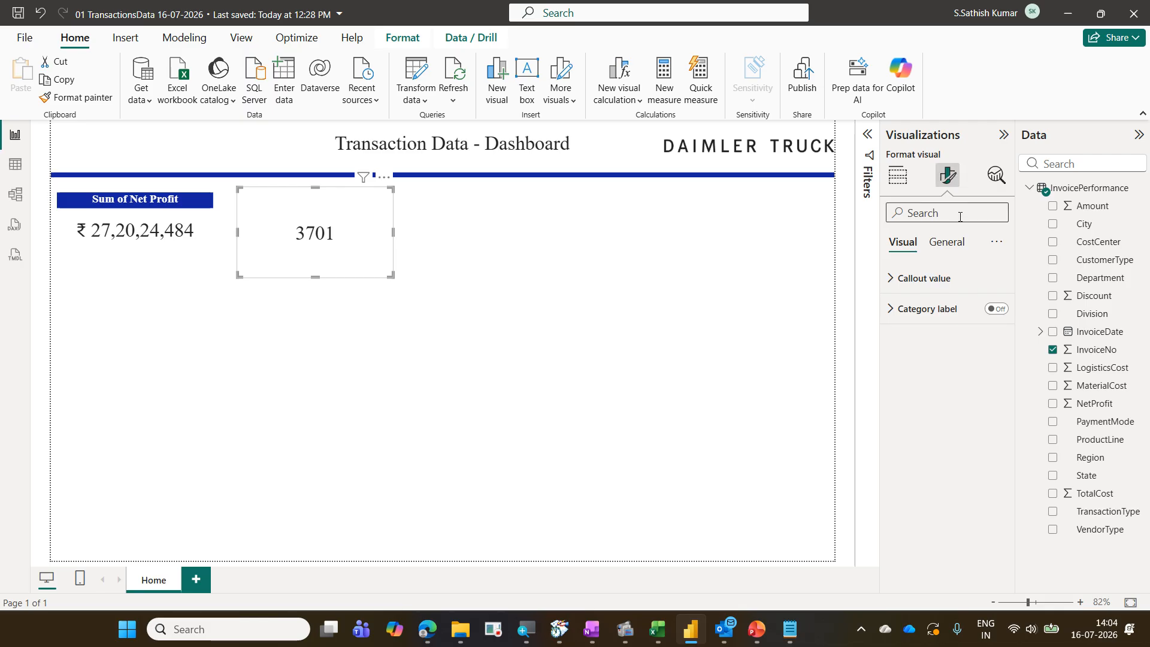
click(962, 242)
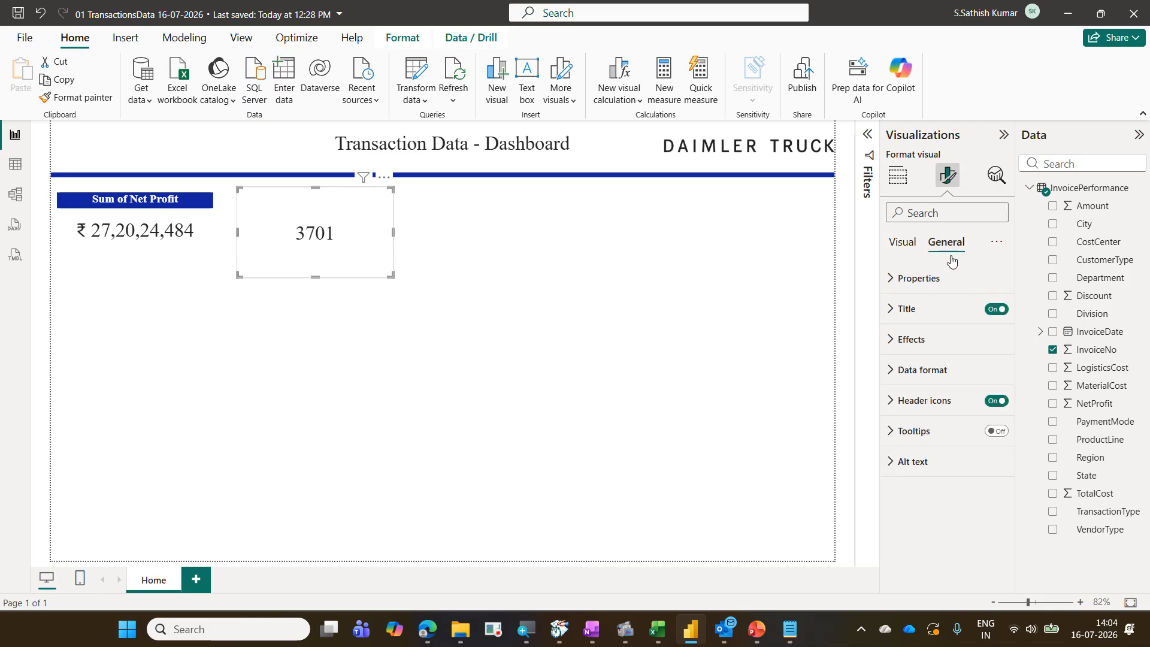
click(935, 311)
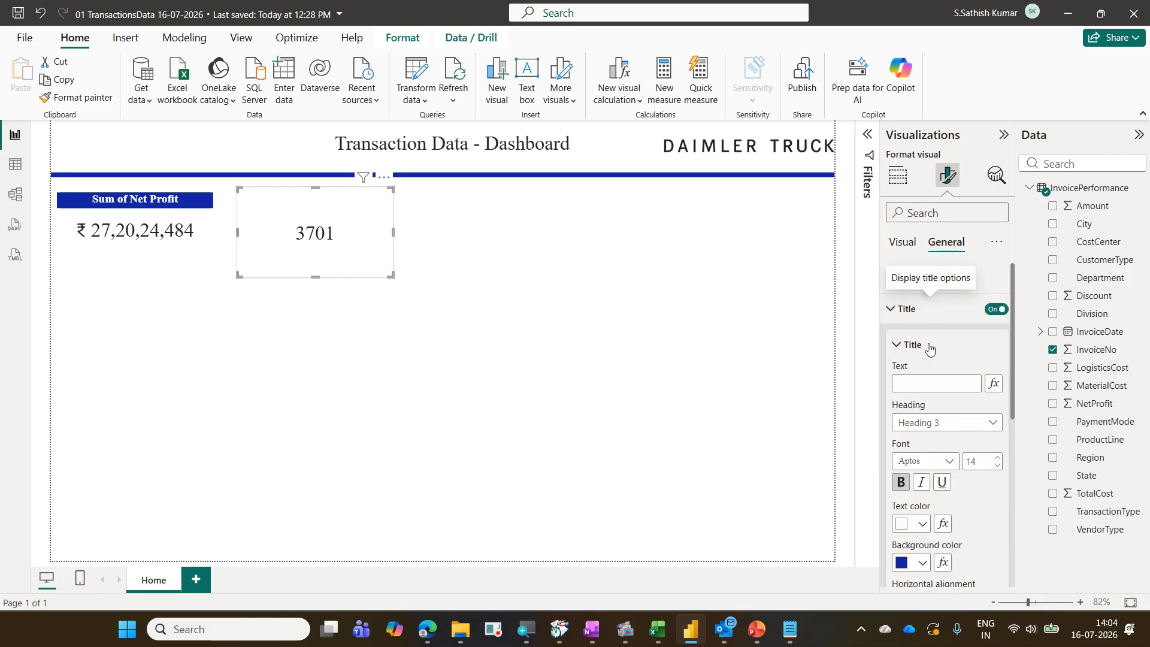
click(928, 383)
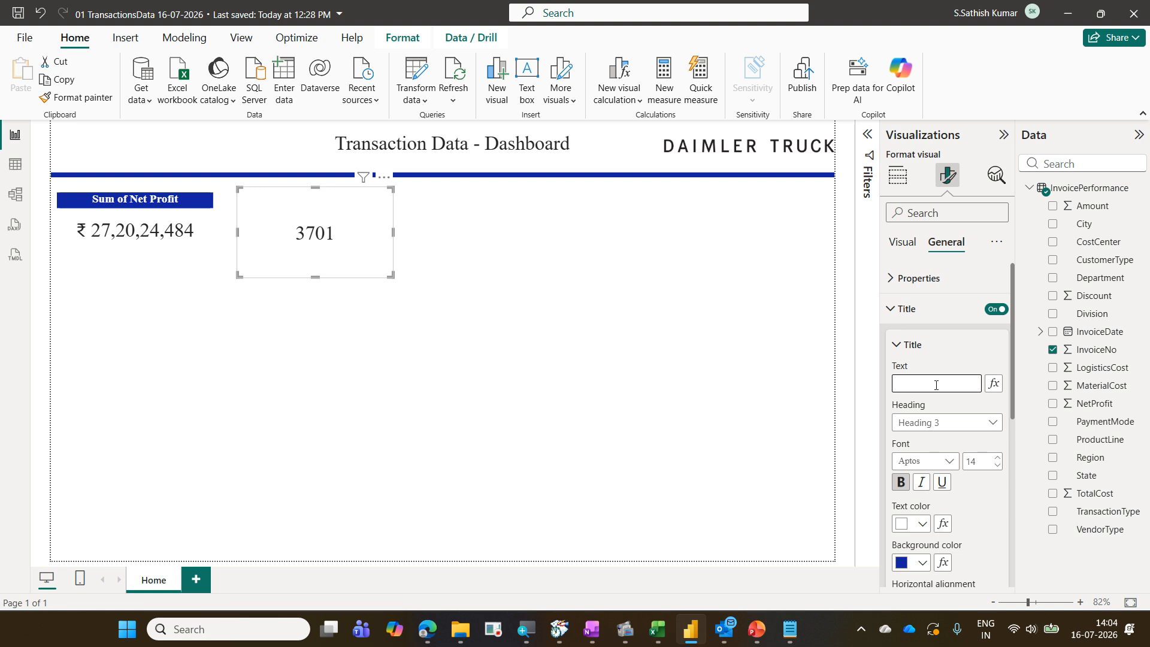
text(Count of In)
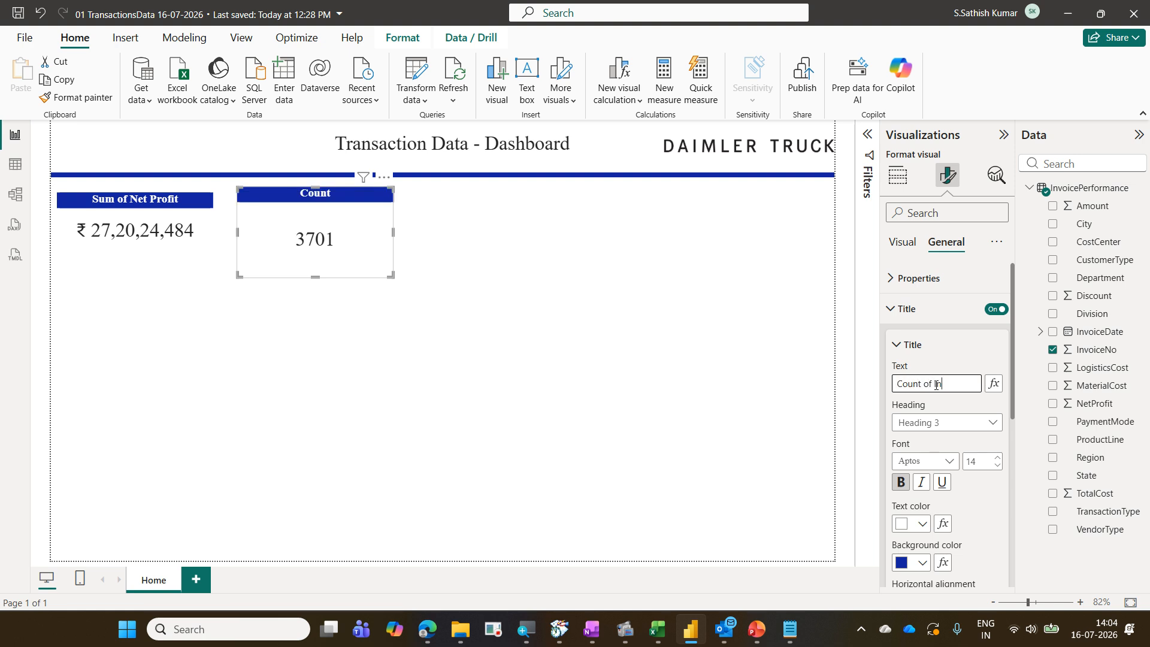
text(voice)
click(711, 294)
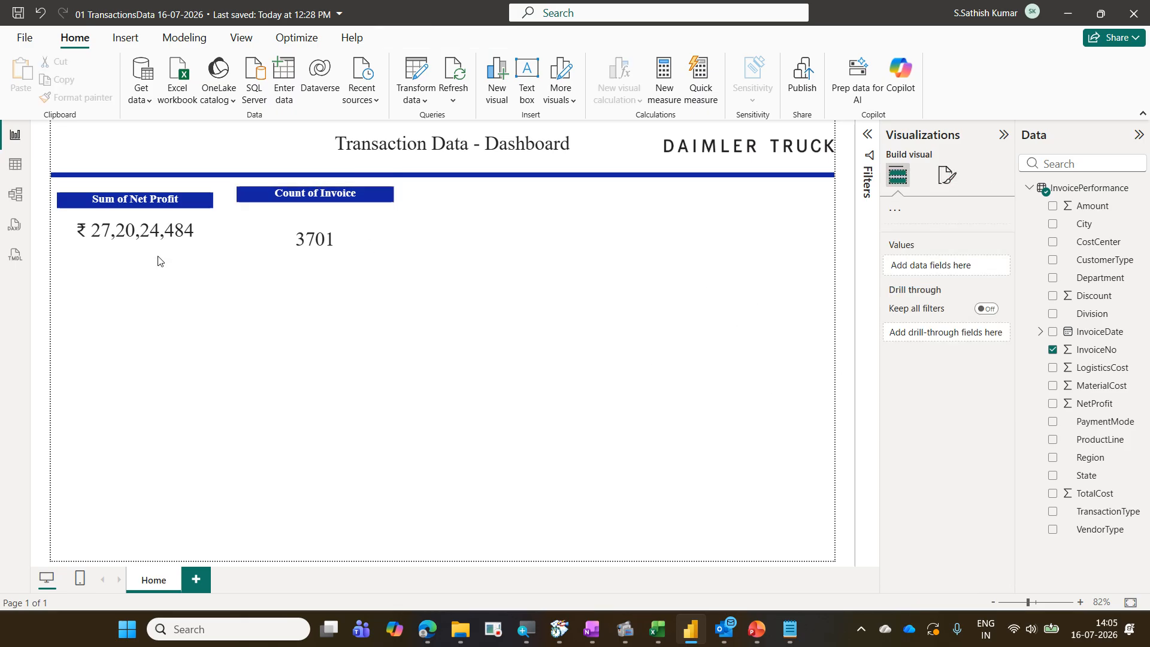
Open the Net Profit card's callout value formatting options
click(160, 255)
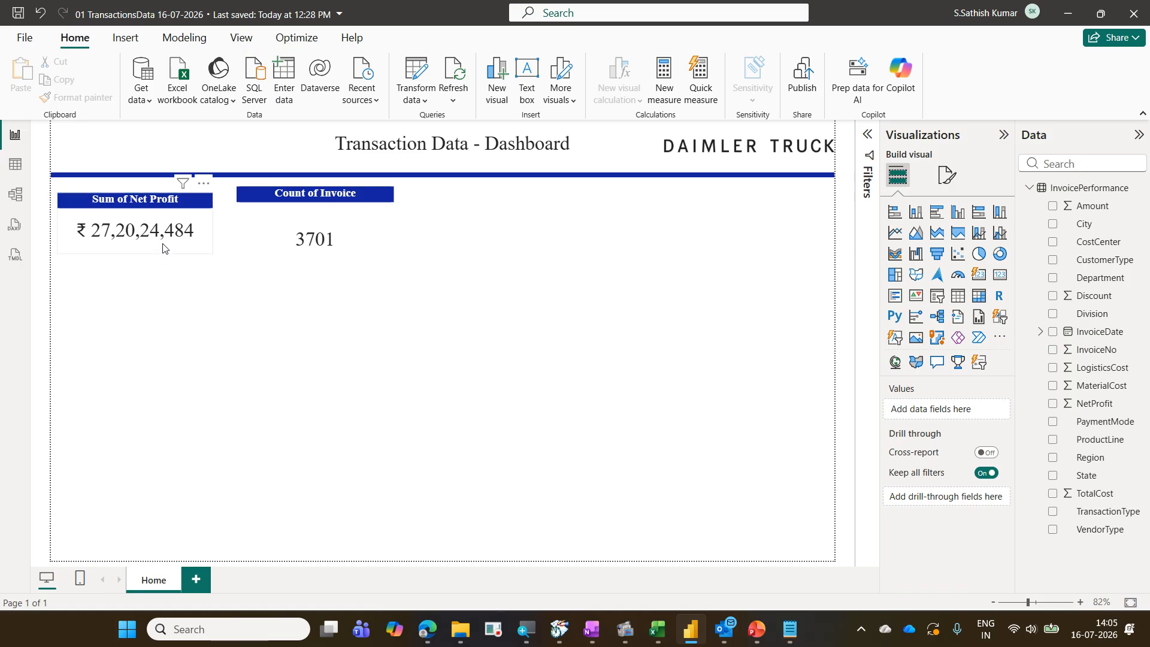
click(948, 175)
click(936, 280)
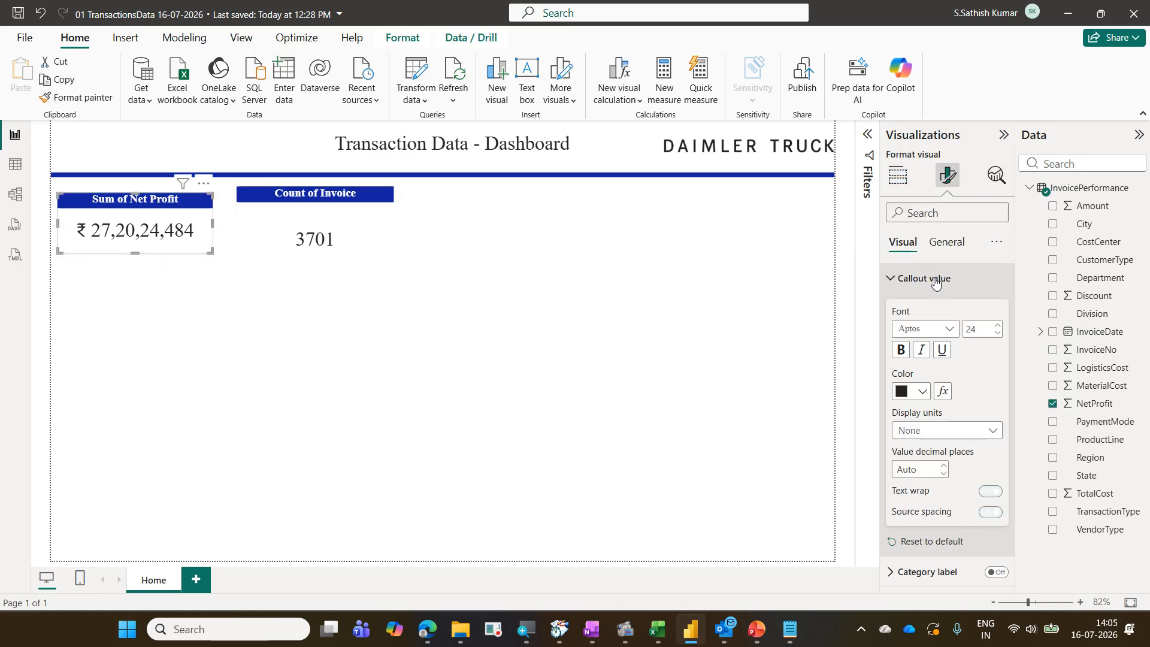
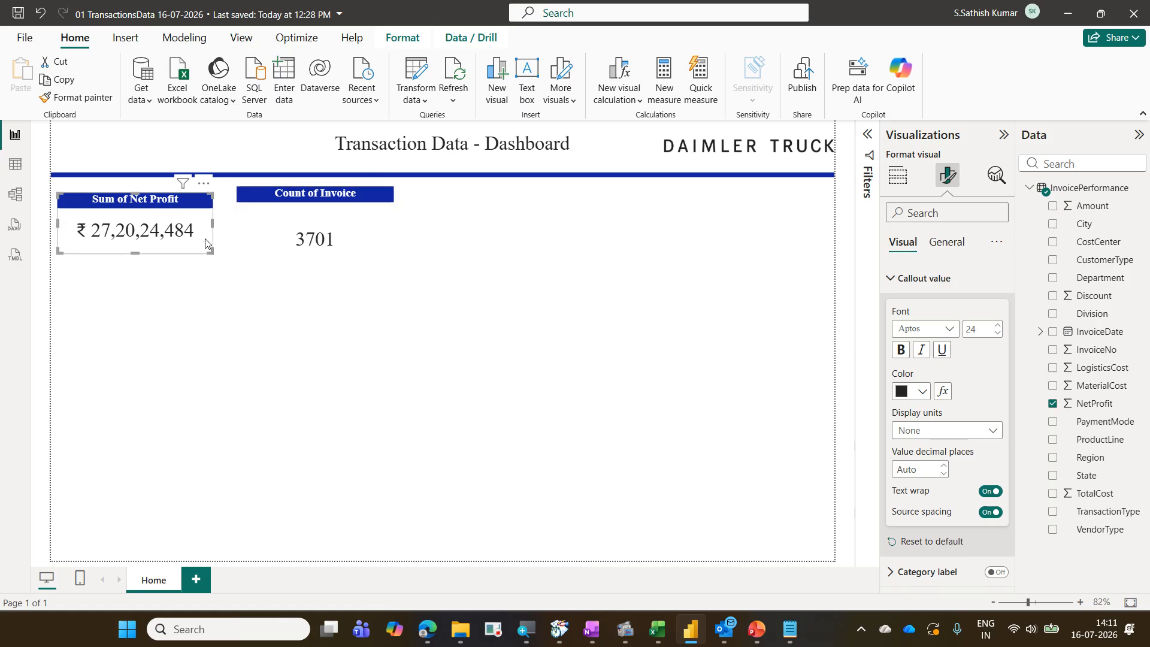
Reduce the Net Profit card's height slightly so it fits snugly around its value
click(205, 303)
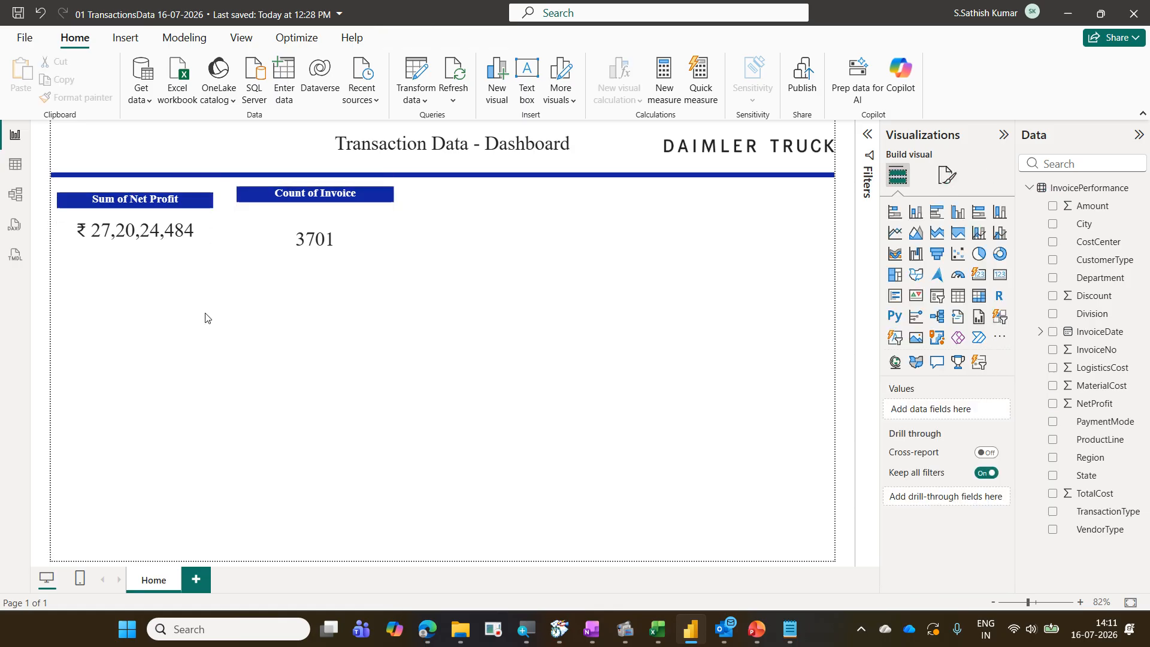
click(195, 246)
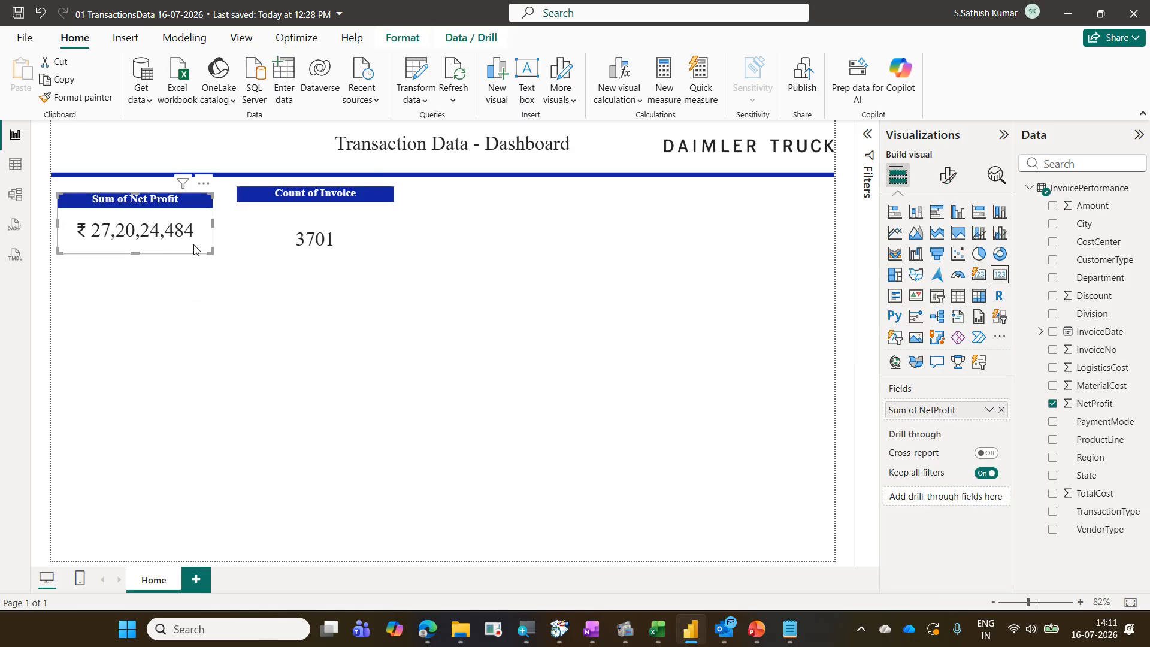
drag(193, 245, 192, 239)
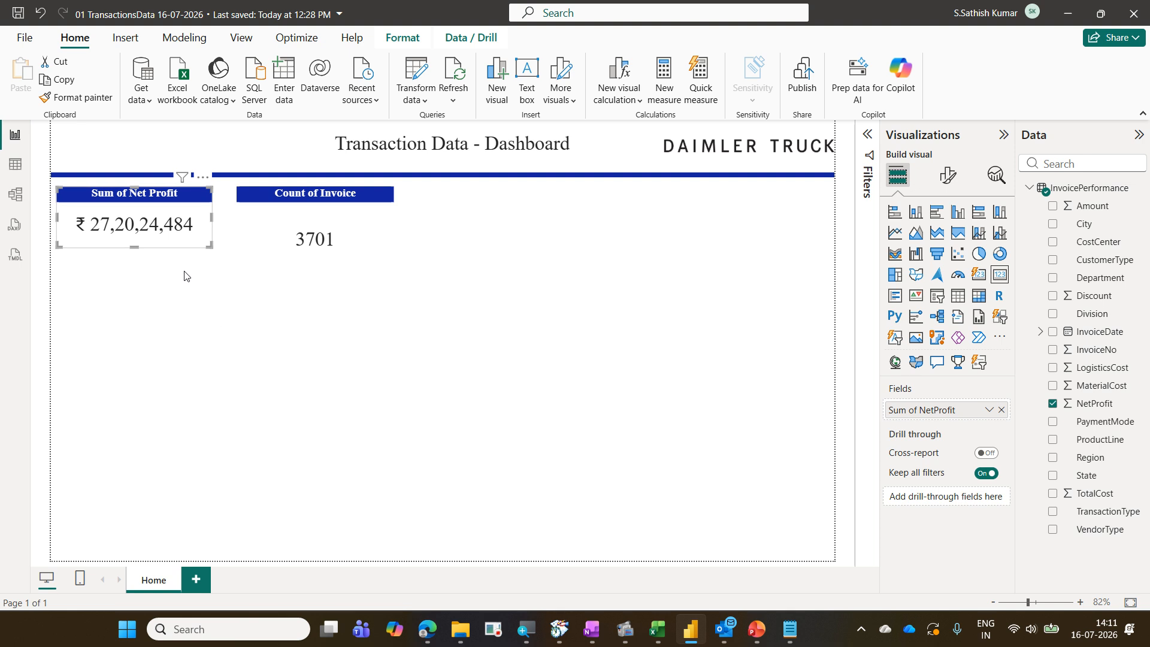
Turn on the shadow effect for the Net Profit card in its general format settings
click(584, 348)
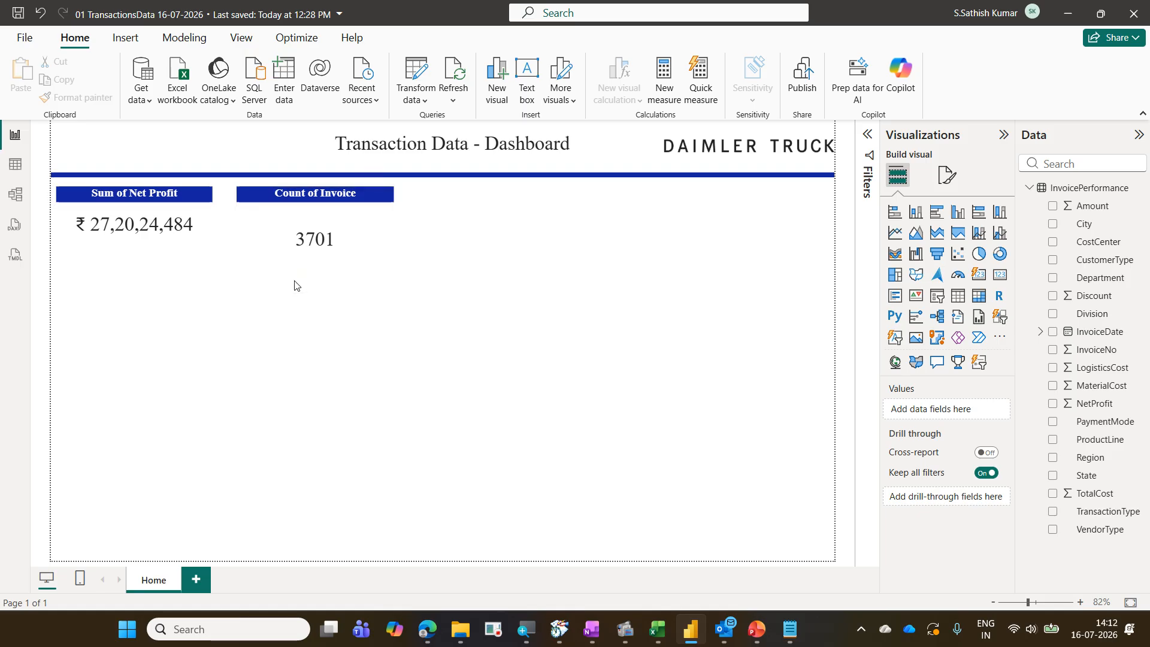
click(202, 226)
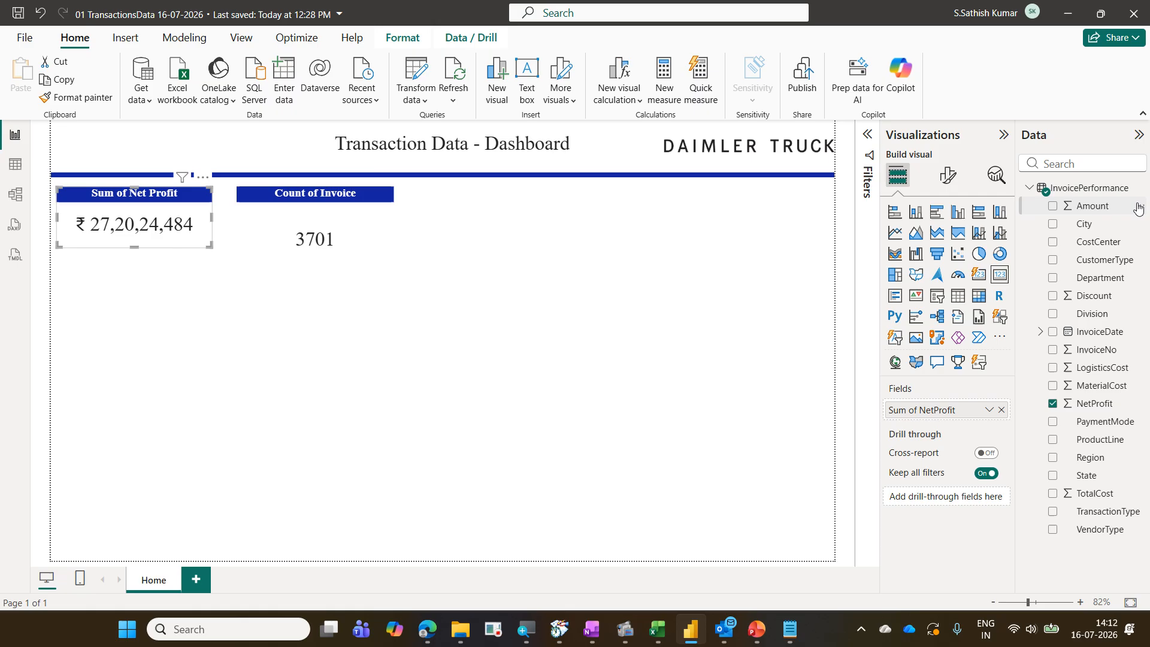
click(952, 180)
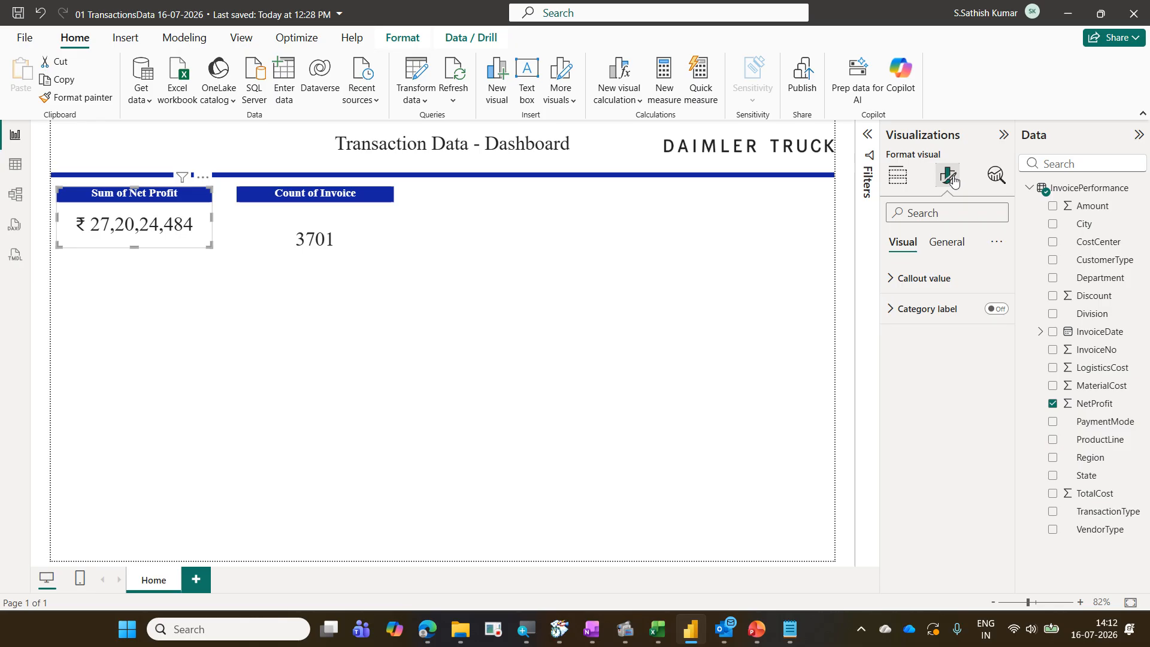
click(959, 244)
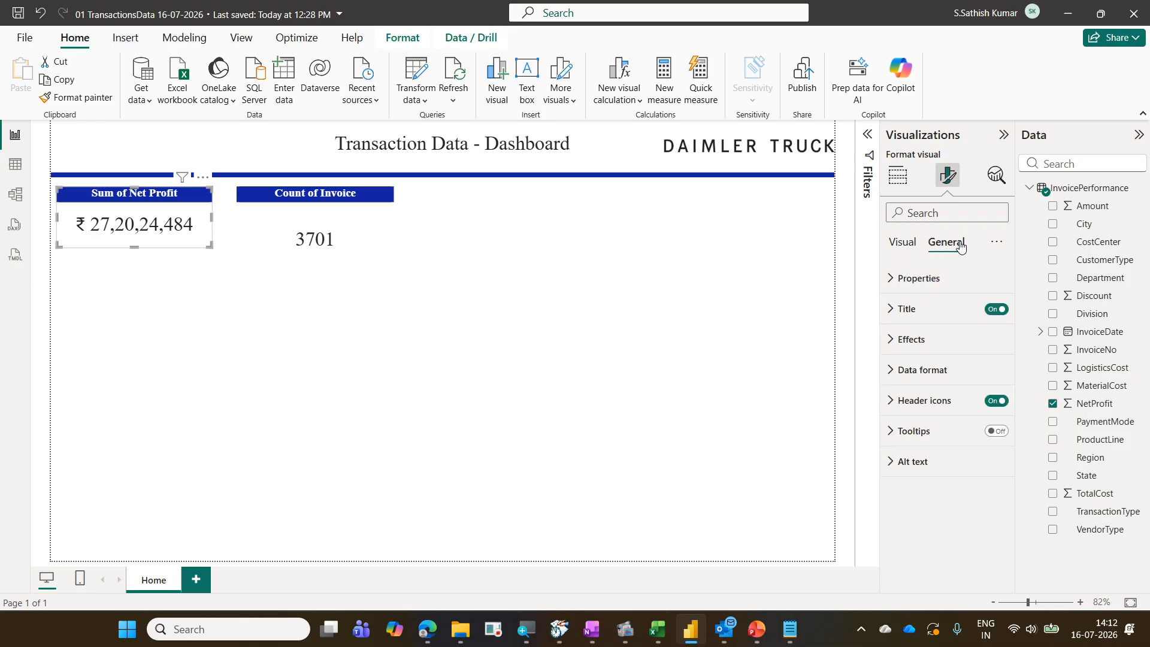
click(940, 335)
scroll(940, 335, down, 1)
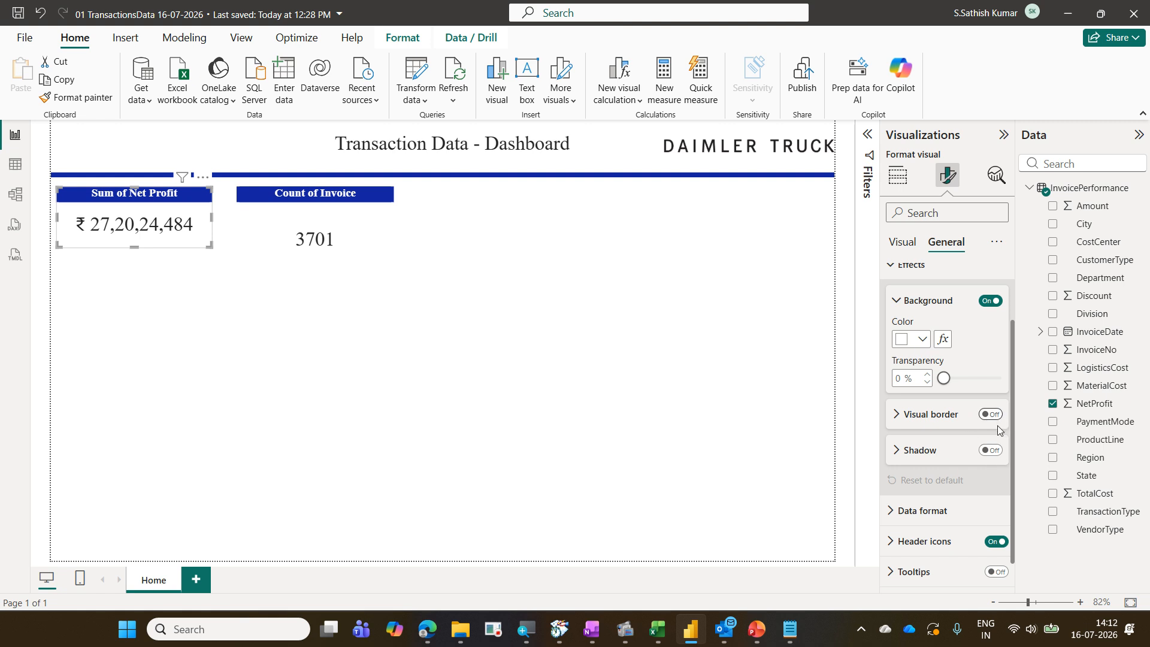
click(991, 450)
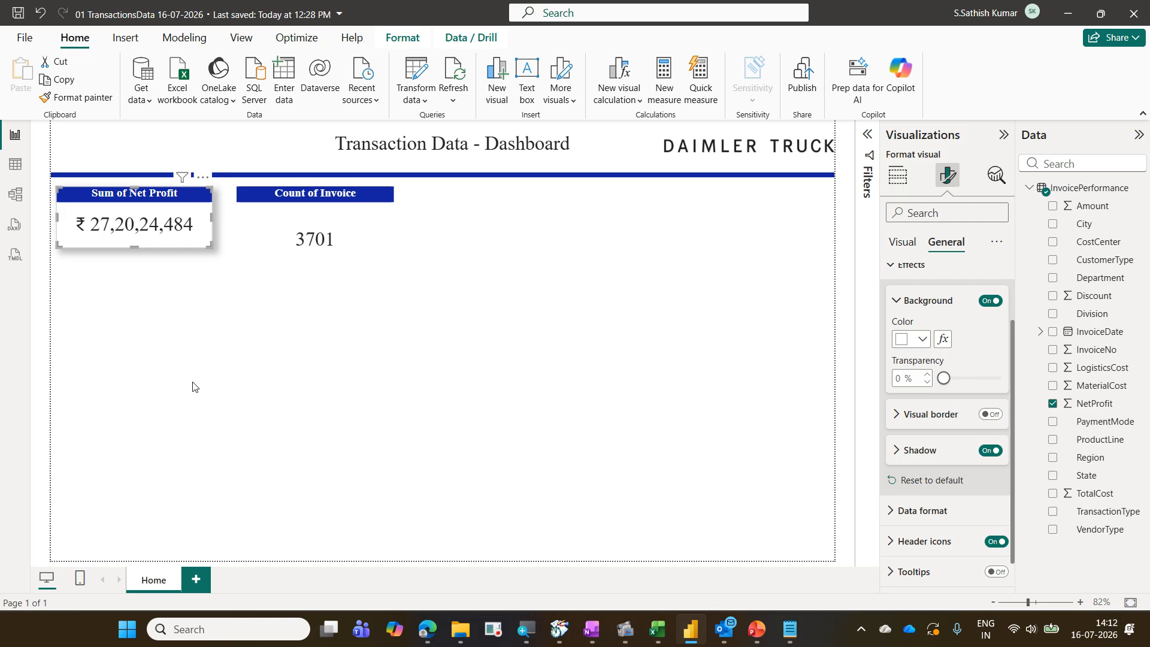
Turn on the shadow for the Count of Invoice card and resize it to match the Net Profit card
click(289, 234)
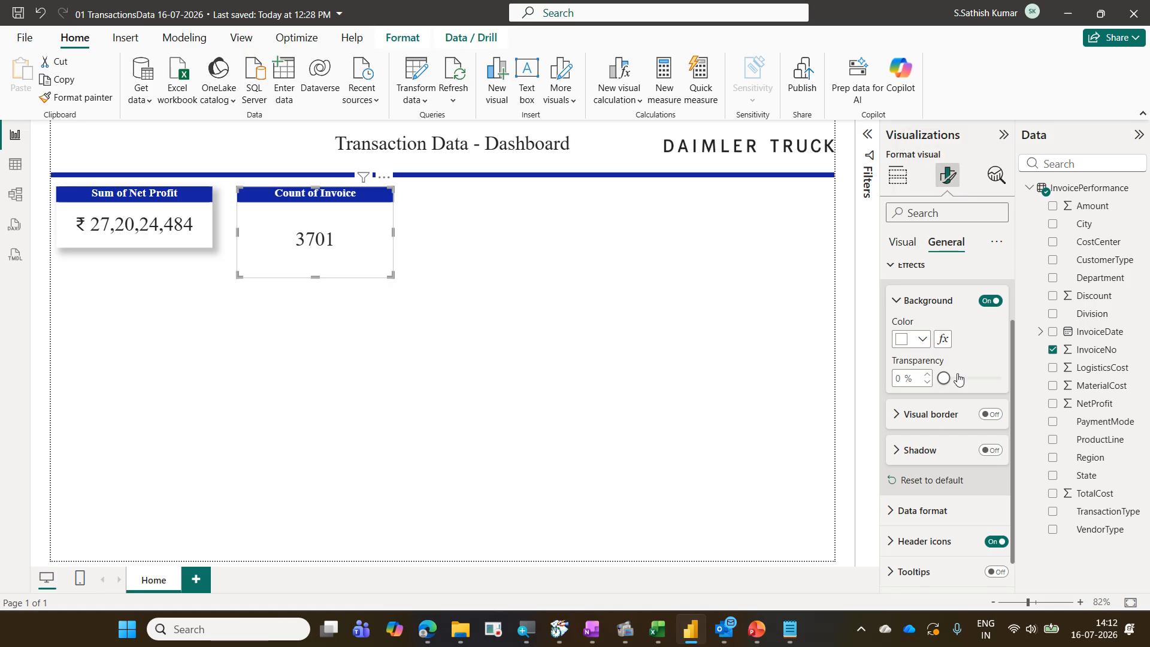
click(992, 451)
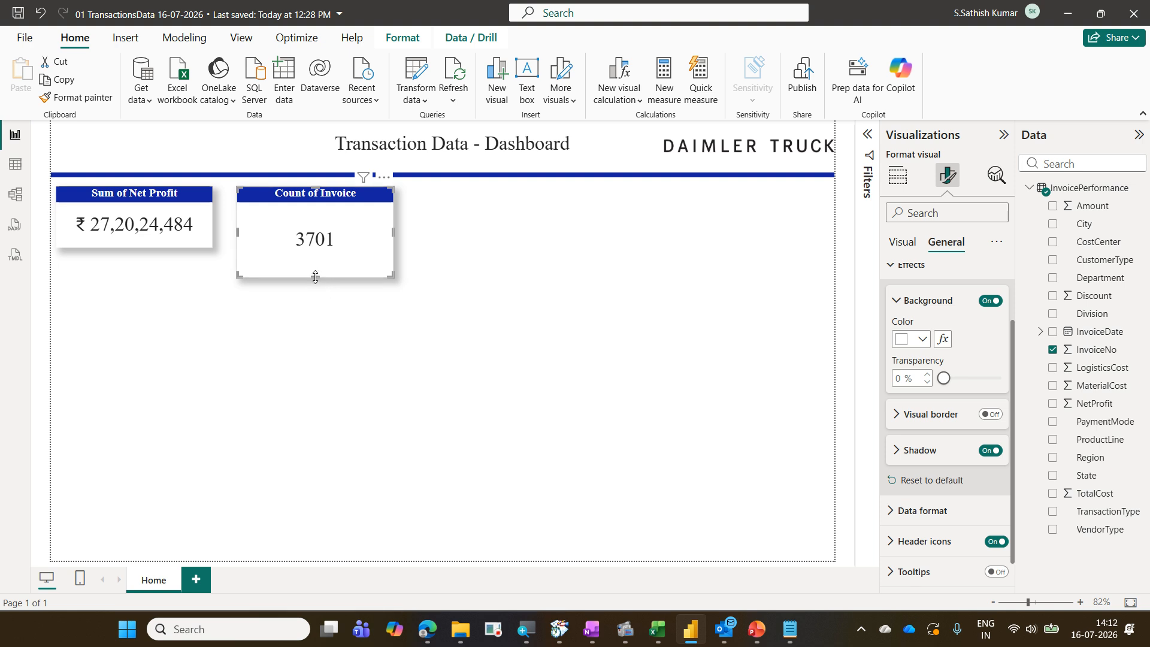
drag(315, 276, 309, 247)
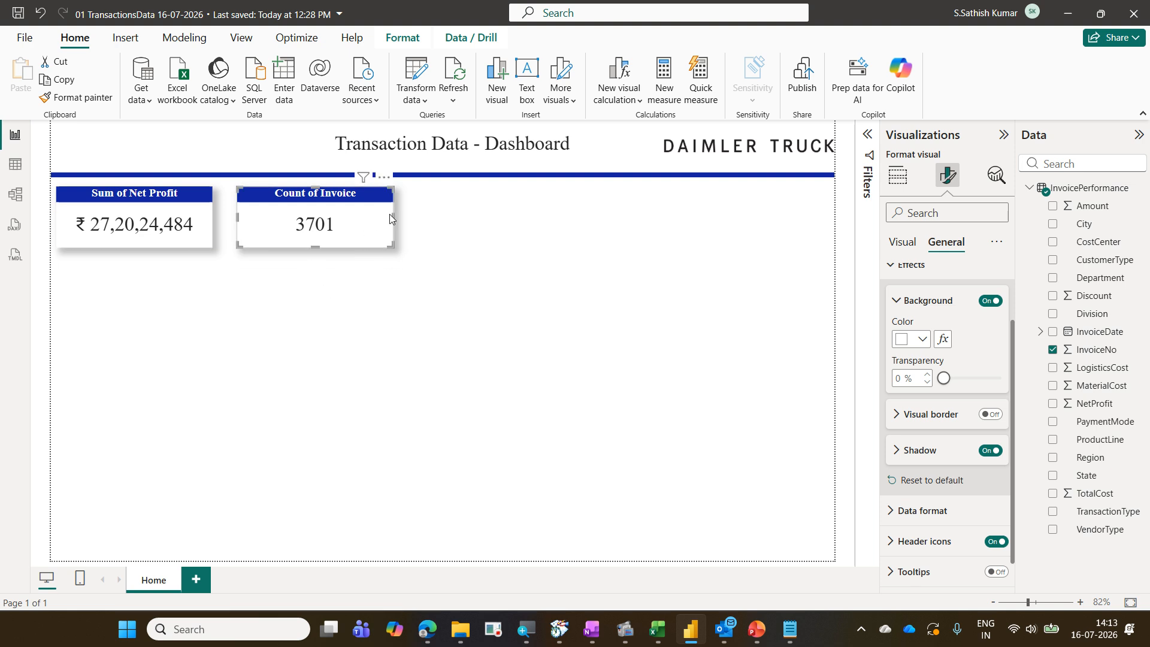
drag(391, 216, 358, 214)
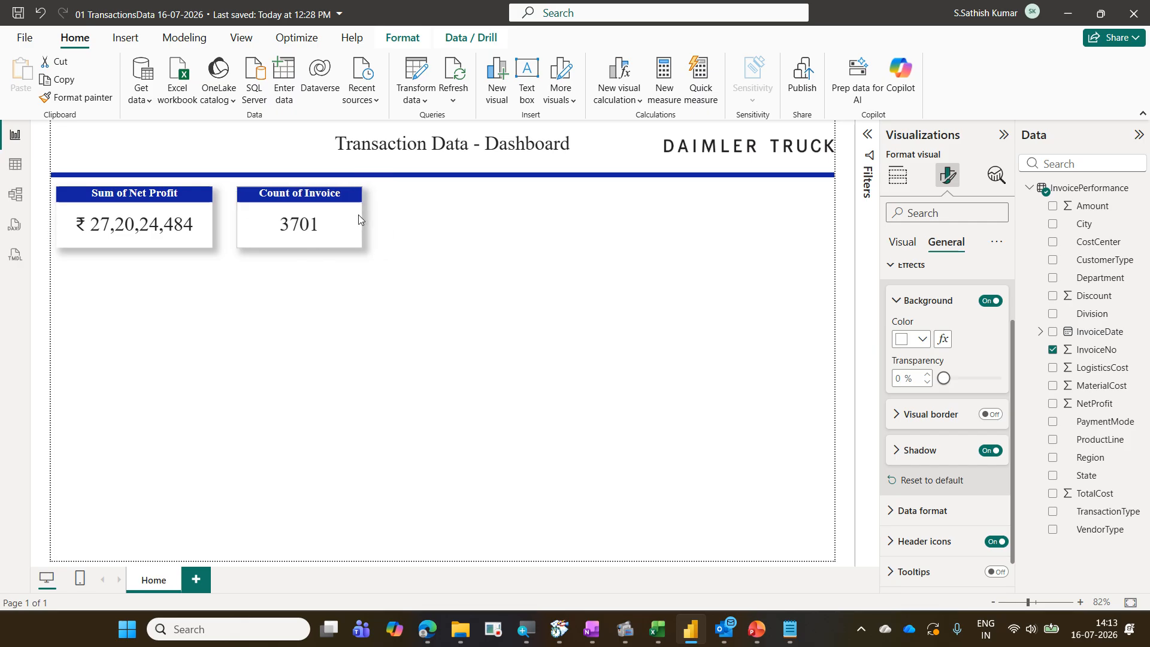
click(328, 300)
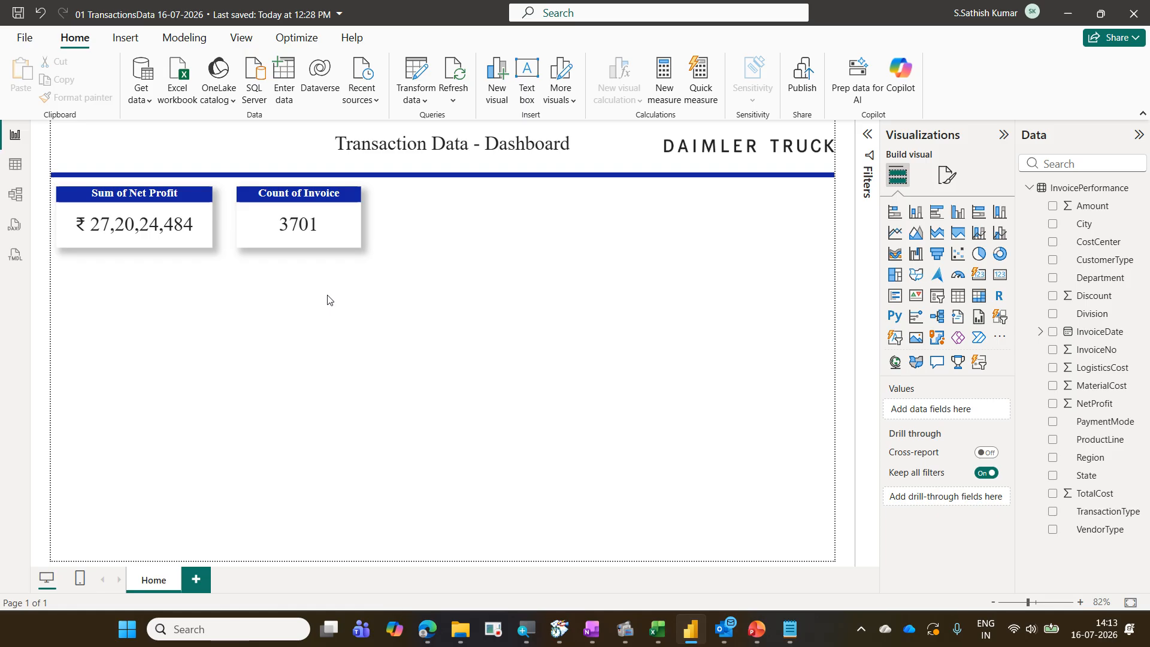
click(333, 246)
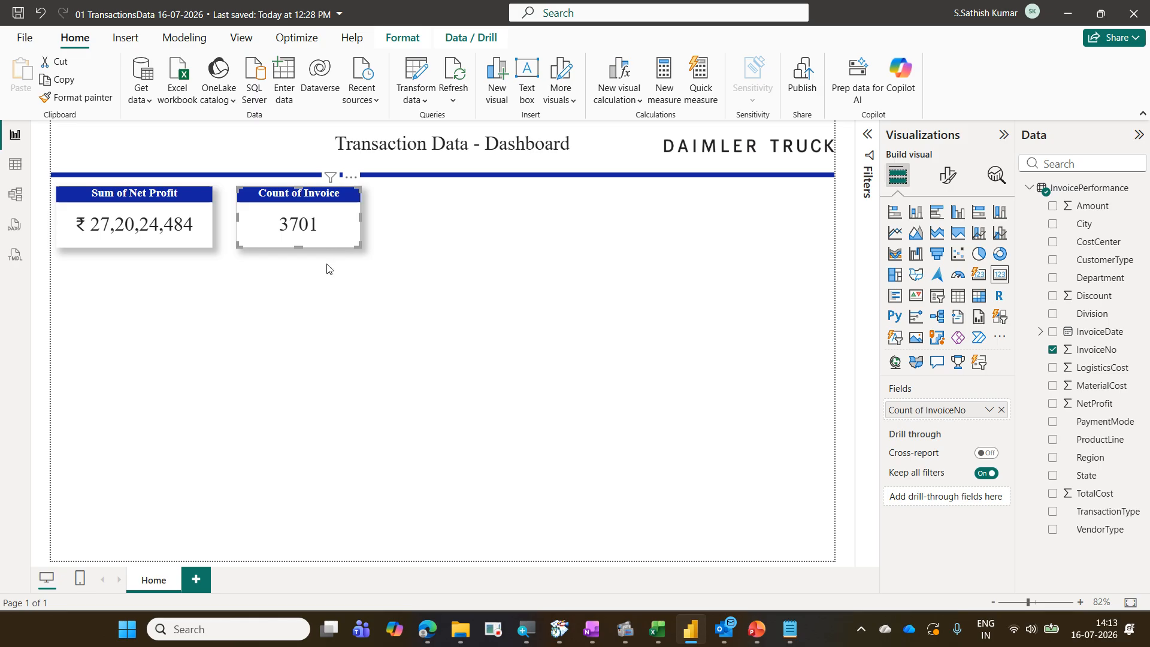
click(307, 317)
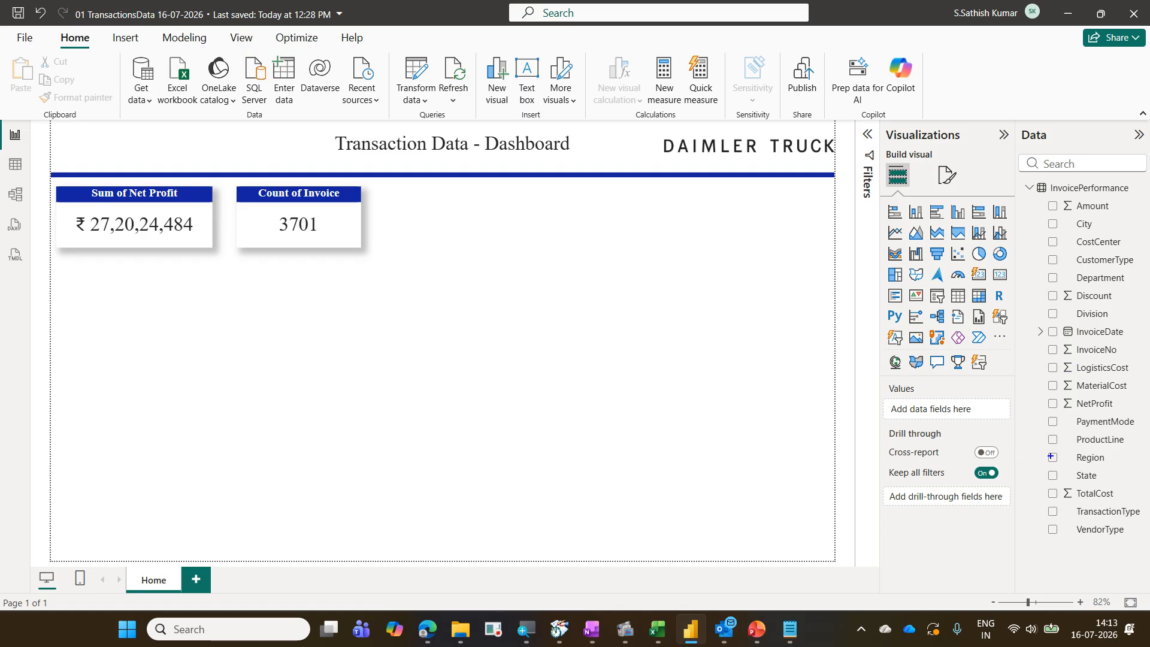
mouse_move(1044, 447)
mouse_down()
mouse_move(1055, 464)
mouse_move(1114, 466)
mouse_up()
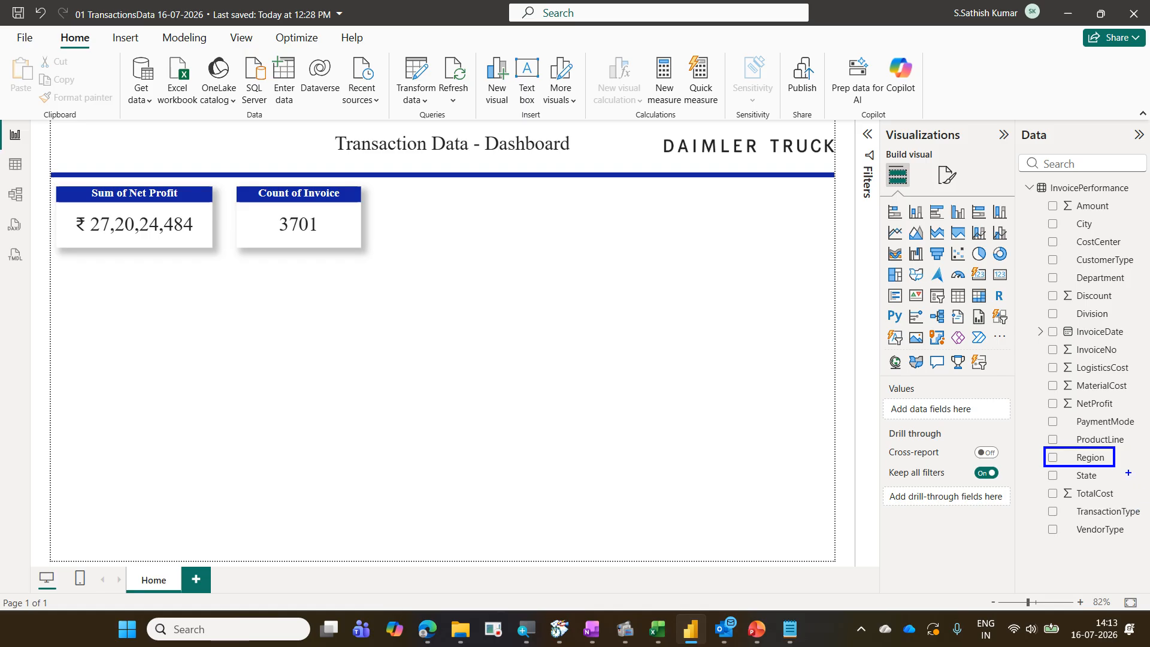
mouse_move(1041, 392)
mouse_down()
mouse_move(1069, 412)
mouse_move(1132, 417)
mouse_up()
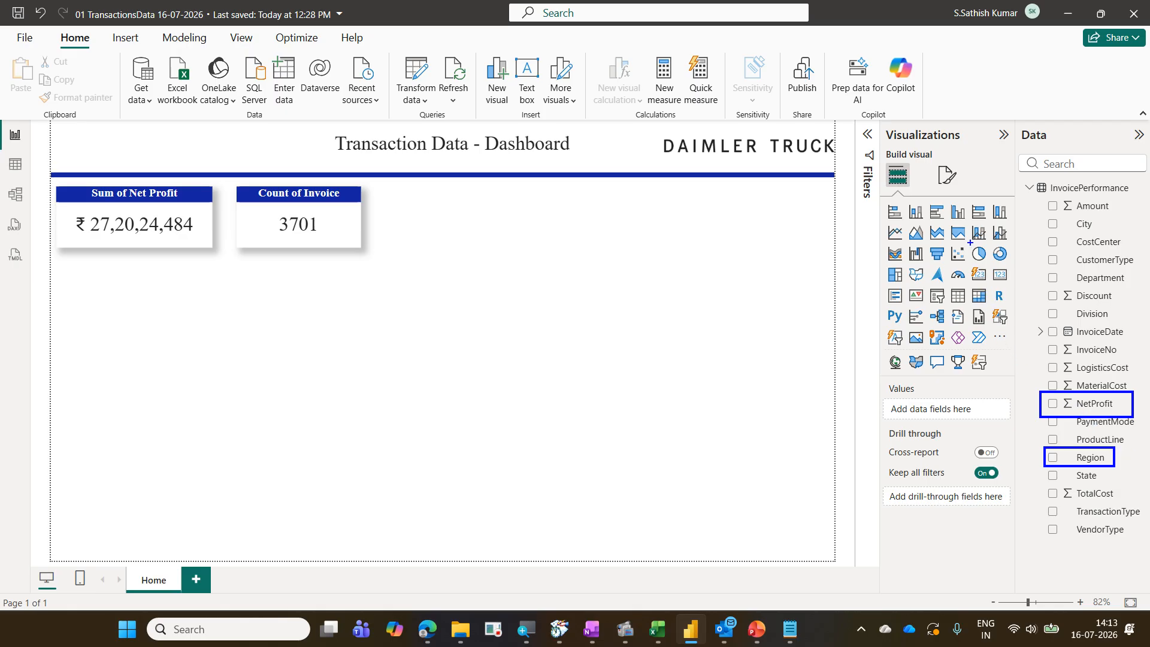
drag(970, 242, 1018, 267)
drag(972, 243, 993, 218)
drag(73, 286, 339, 411)
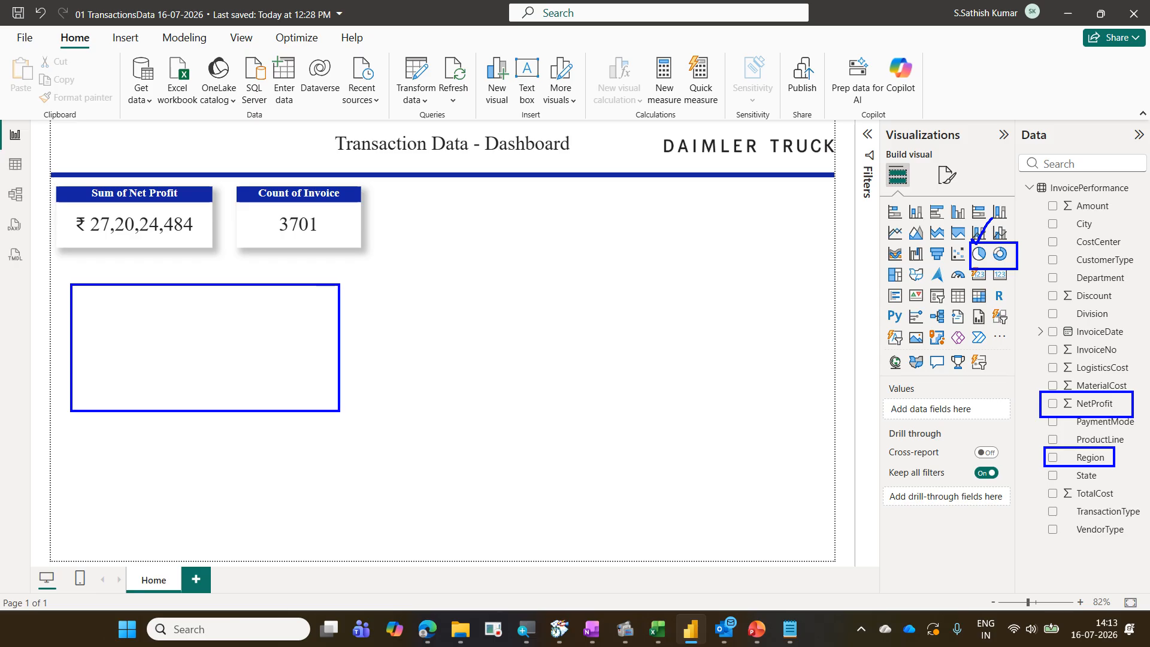
key(Escape)
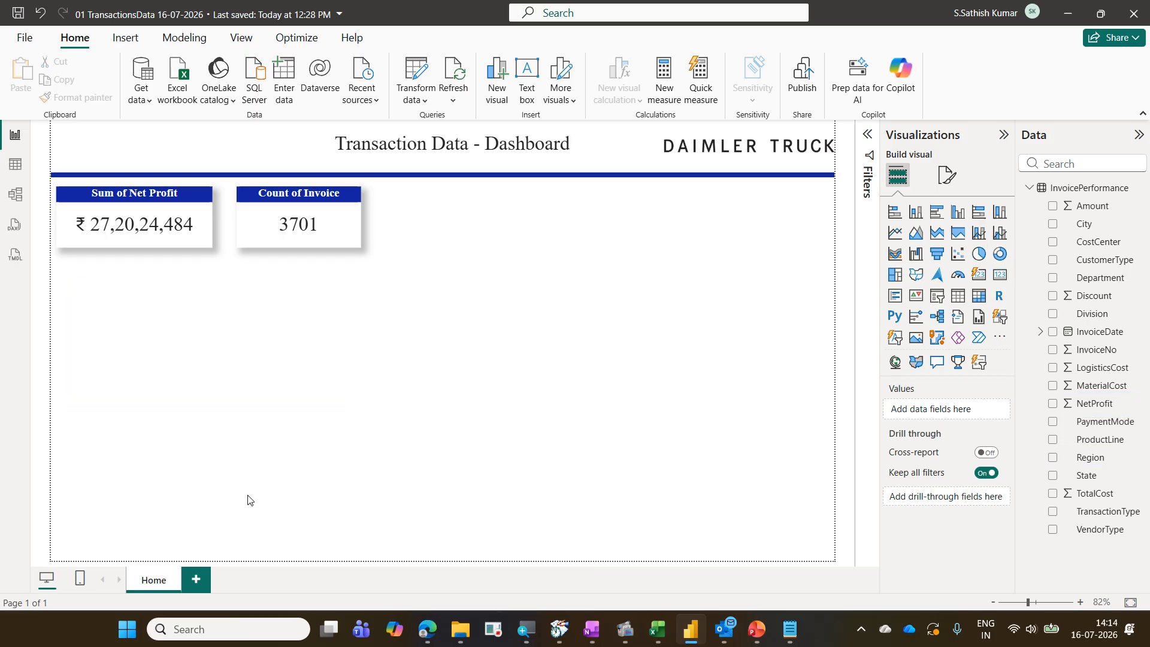
Insert a pie chart below the KPI cards and enlarge it to fill the lower-left area of the page
click(978, 254)
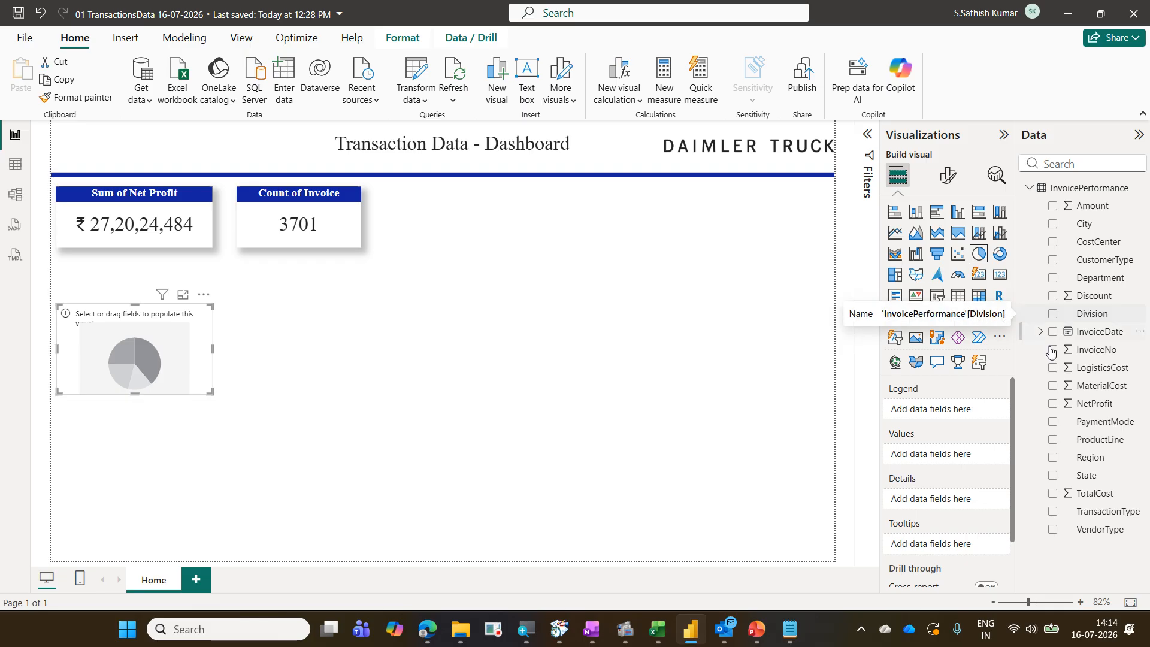
drag(206, 318, 206, 306)
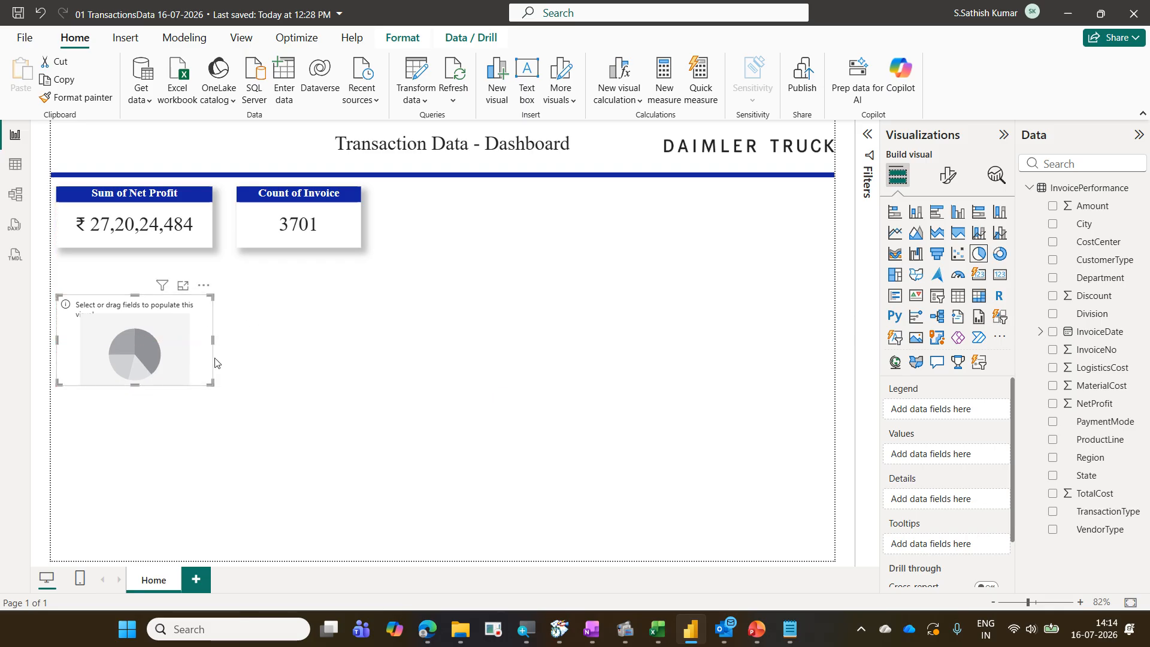
drag(213, 385, 355, 528)
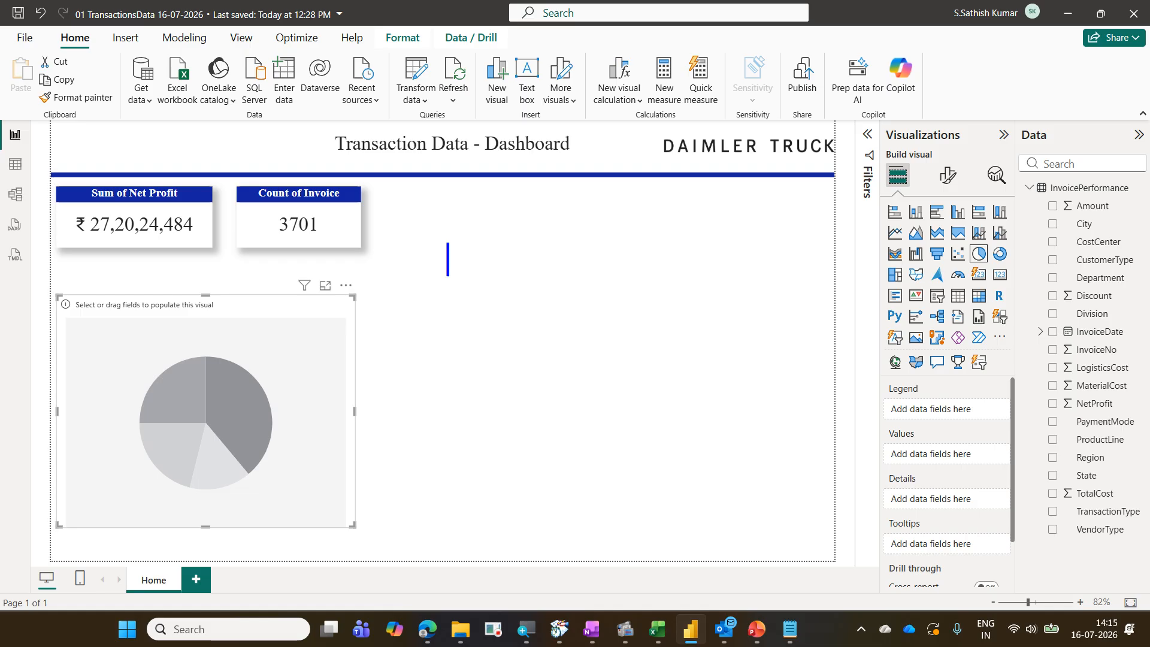
text(Region)
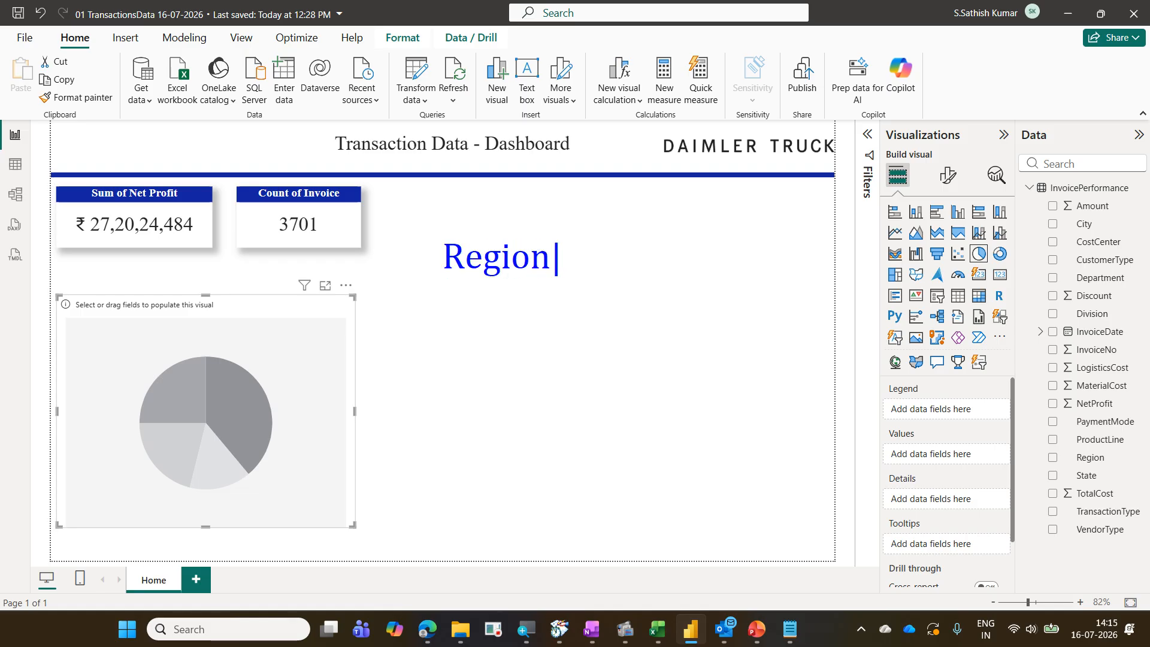
text( wise)
key(Return)
text(Sum of)
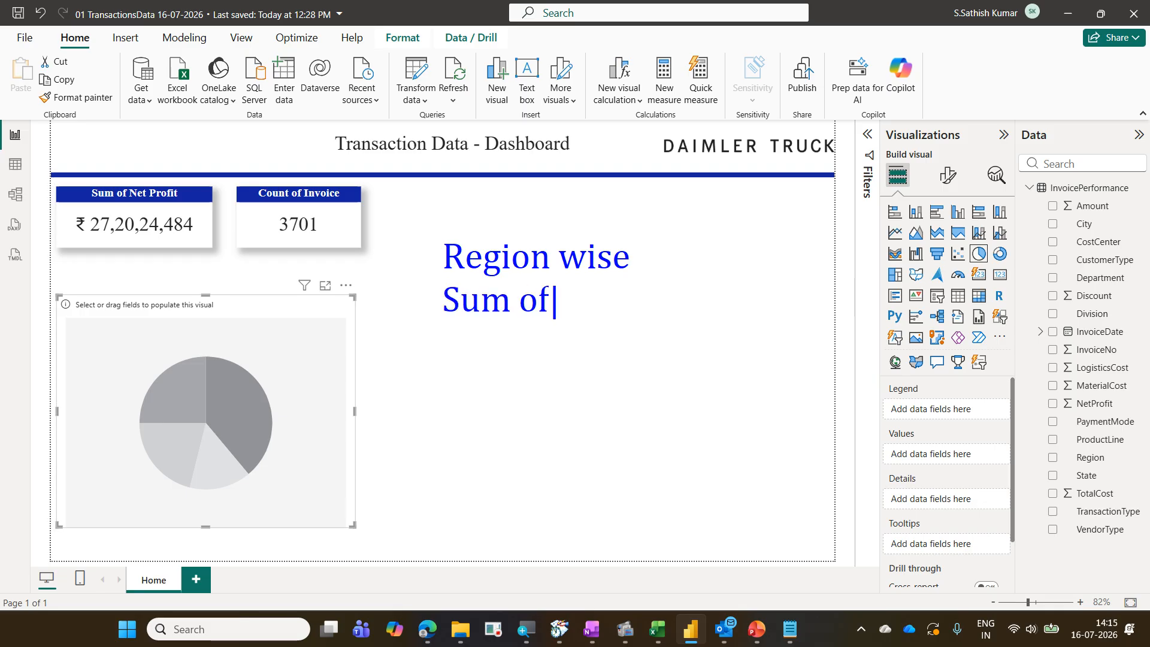
text( Net Pr)
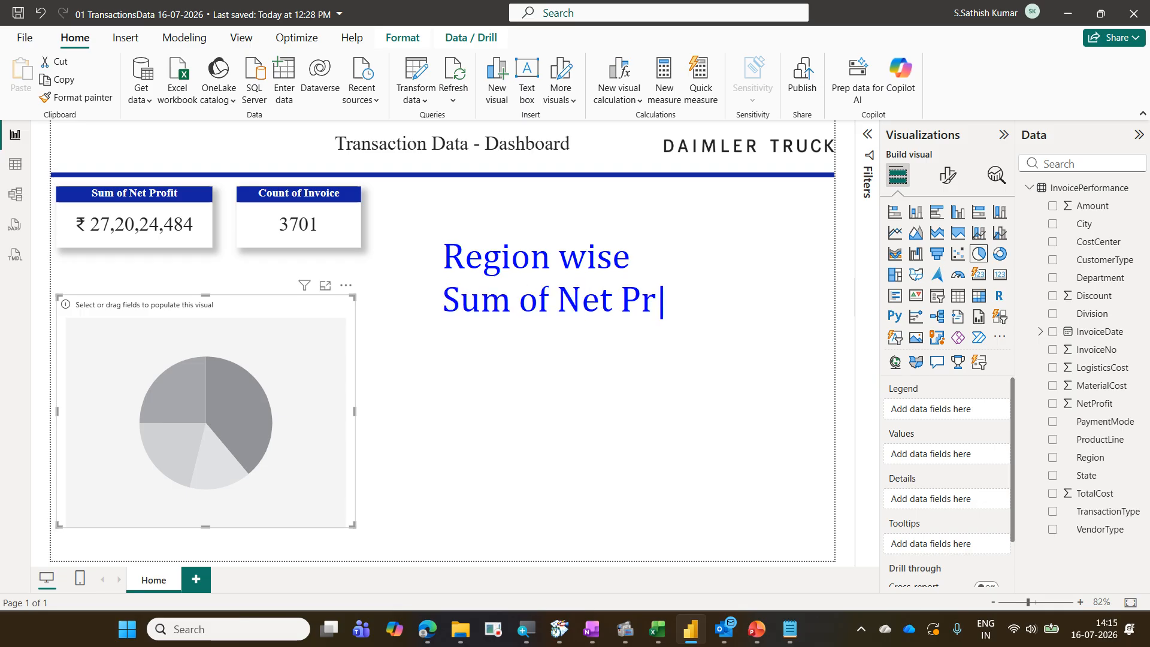
text(ofit)
drag(231, 182, 372, 261)
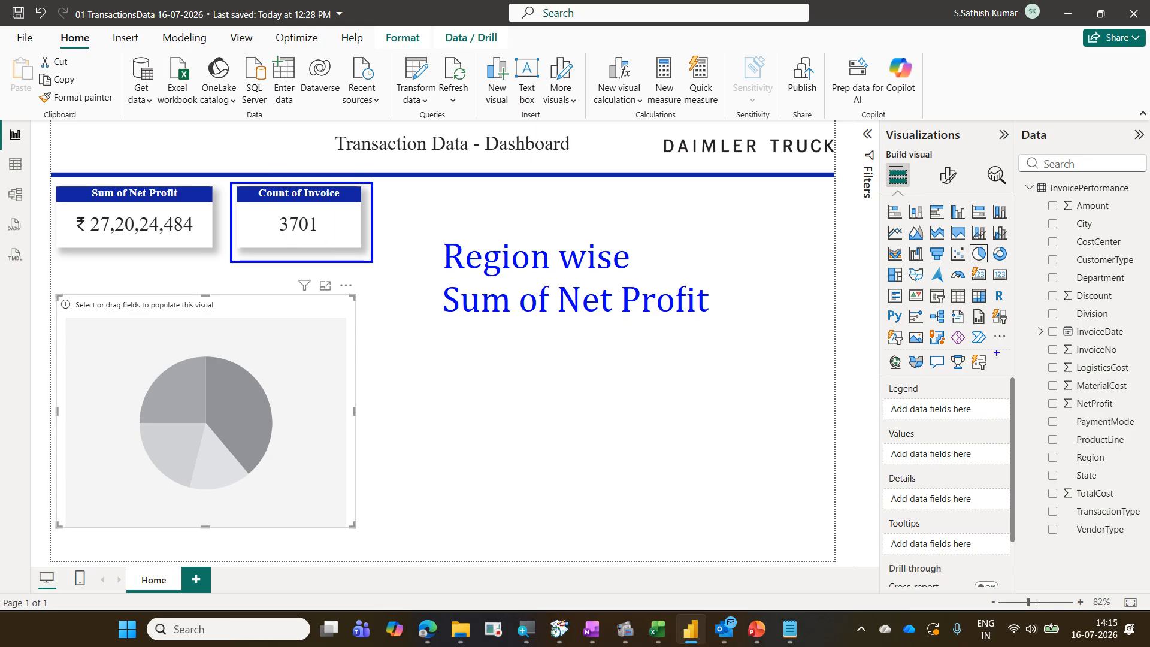
drag(884, 165, 920, 201)
drag(879, 382, 1012, 429)
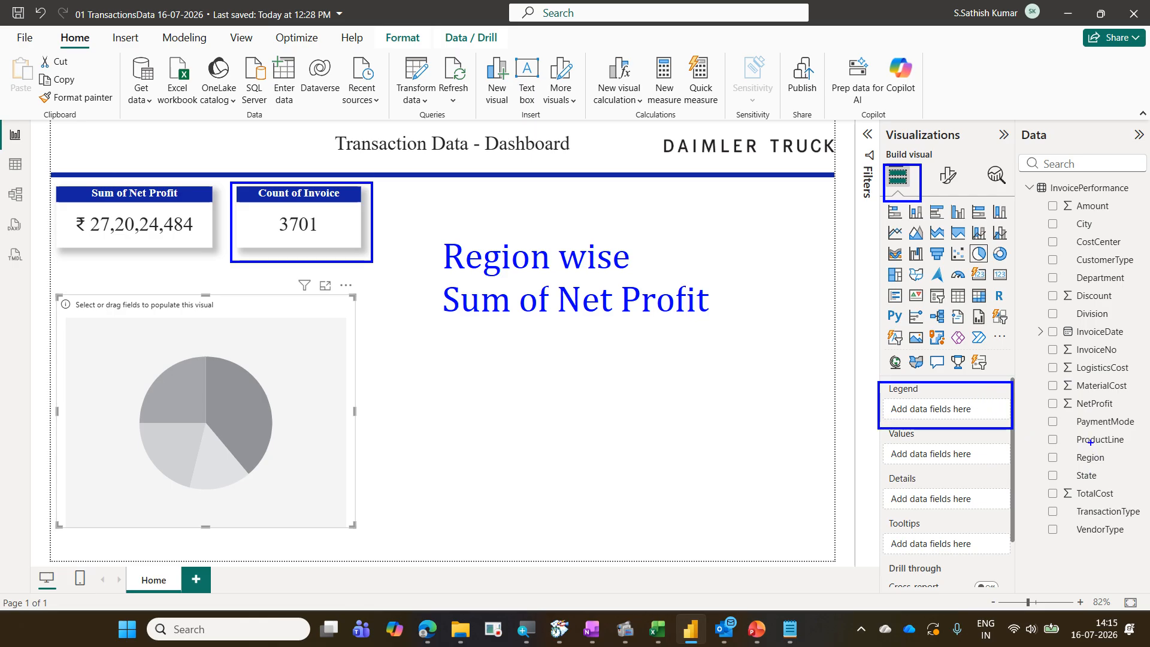
mouse_move(1076, 412)
mouse_down()
mouse_move(1000, 410)
mouse_move(977, 427)
mouse_move(986, 562)
mouse_up()
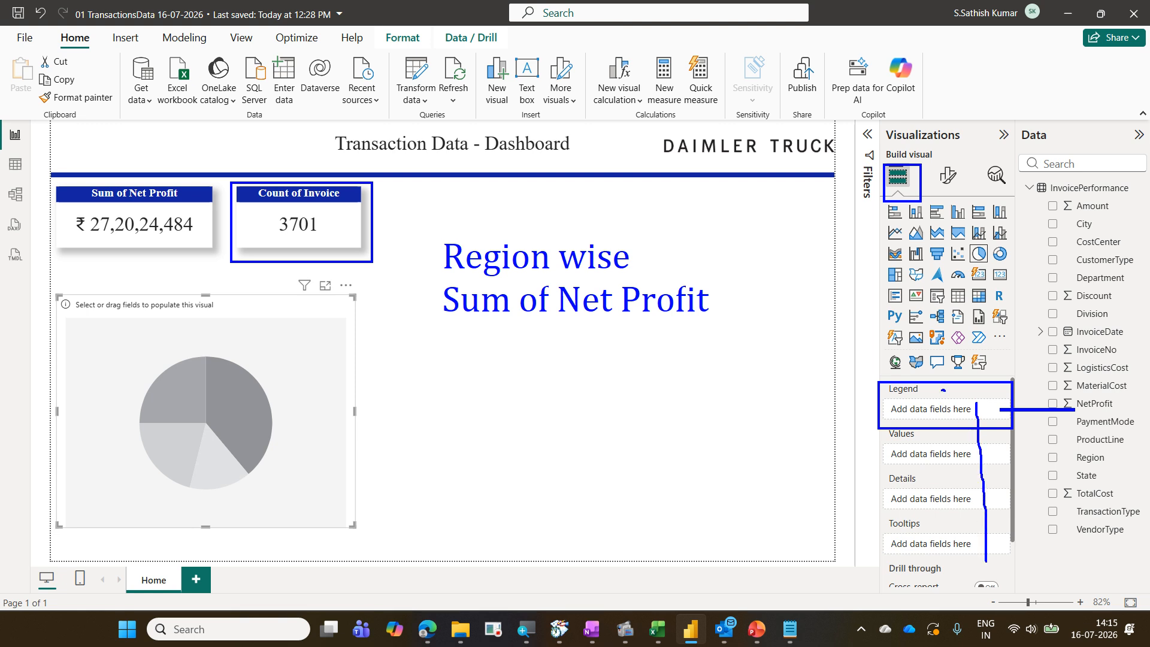
drag(943, 390, 957, 378)
drag(932, 440, 949, 427)
drag(931, 477, 965, 445)
drag(933, 522, 976, 497)
key(Escape)
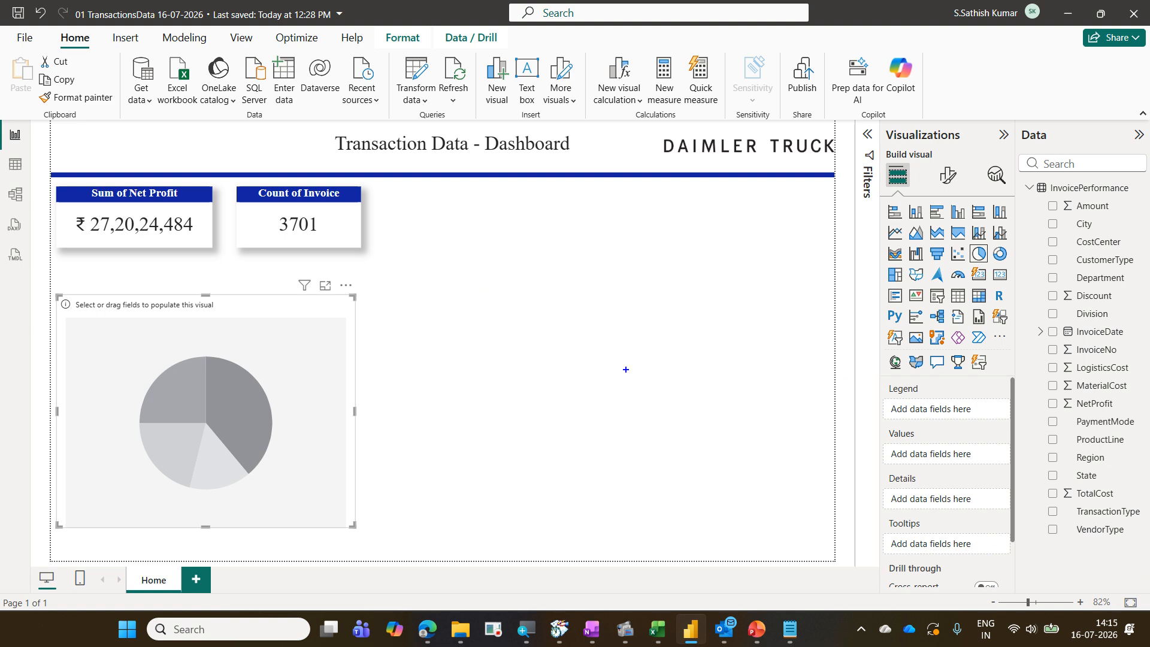
drag(881, 378, 941, 401)
drag(343, 380, 456, 339)
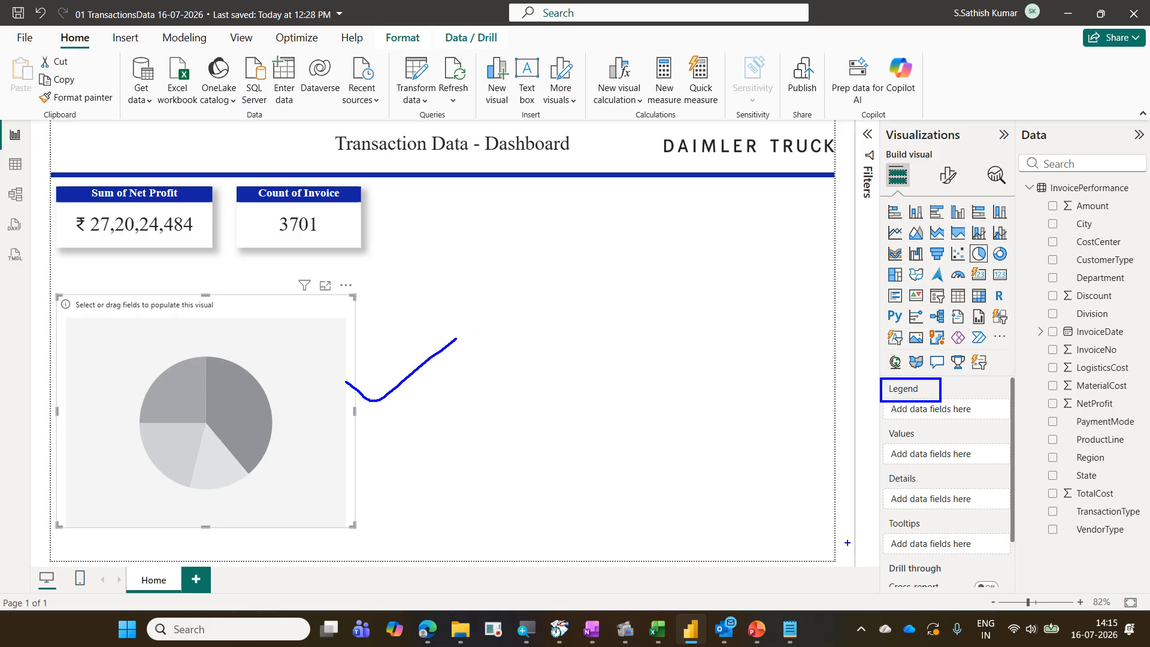
drag(559, 325, 744, 499)
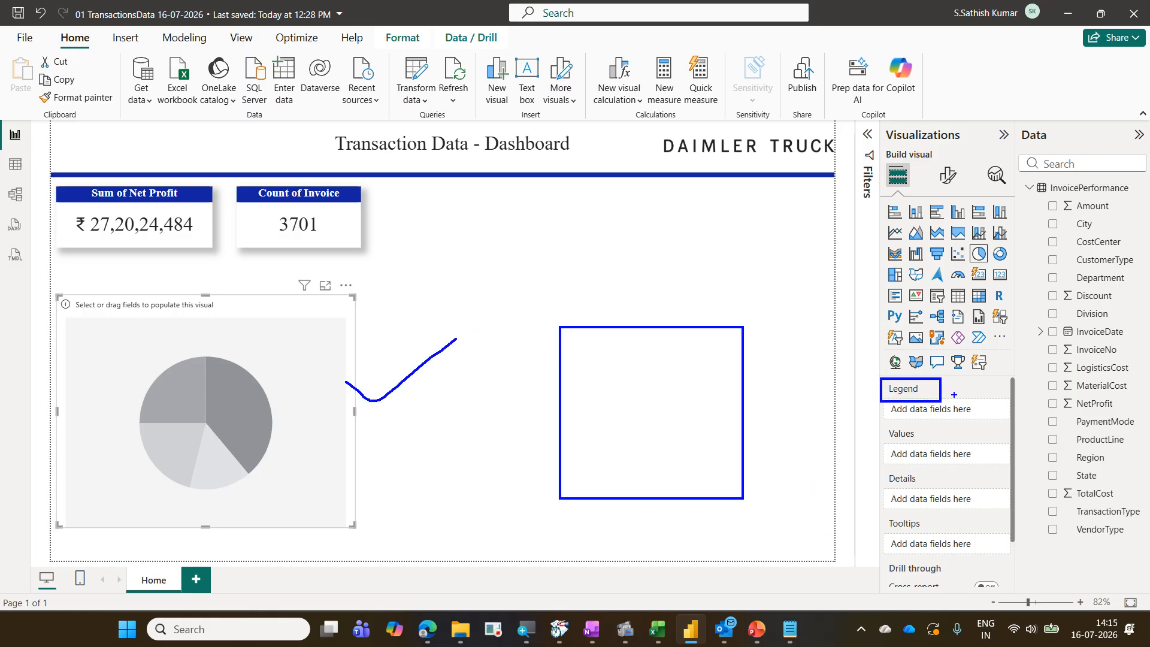
drag(955, 395, 965, 388)
mouse_move(532, 192)
mouse_down()
mouse_move(575, 232)
mouse_move(722, 243)
mouse_up()
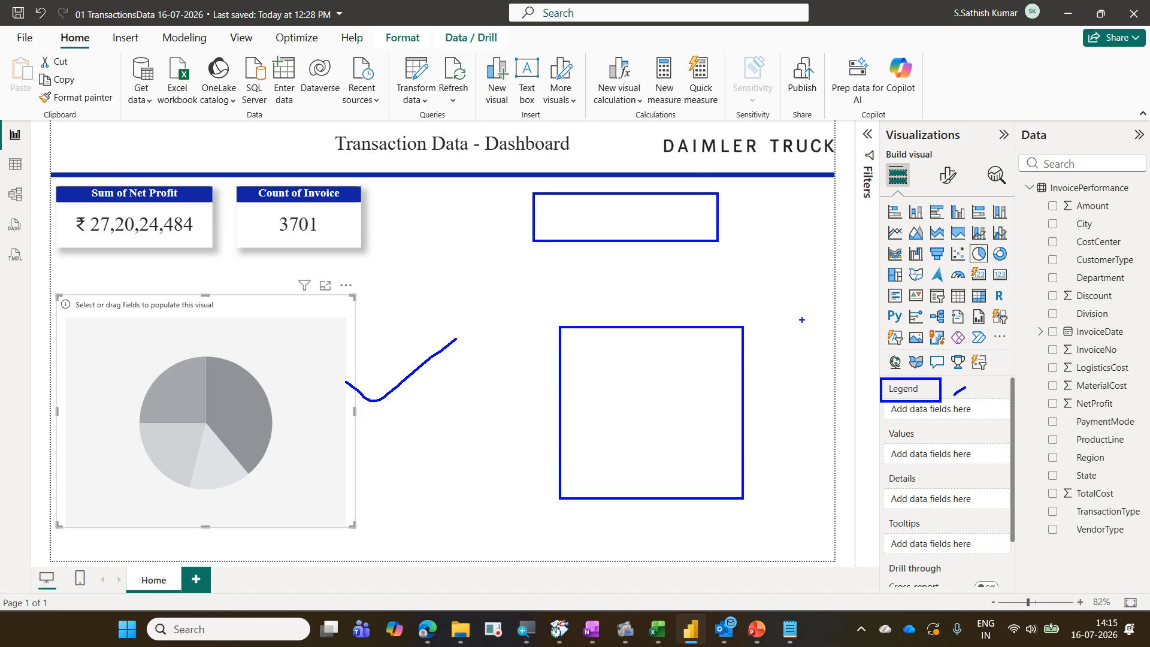
mouse_move(904, 388)
mouse_down()
mouse_move(918, 415)
mouse_move(911, 550)
mouse_move(926, 588)
mouse_up()
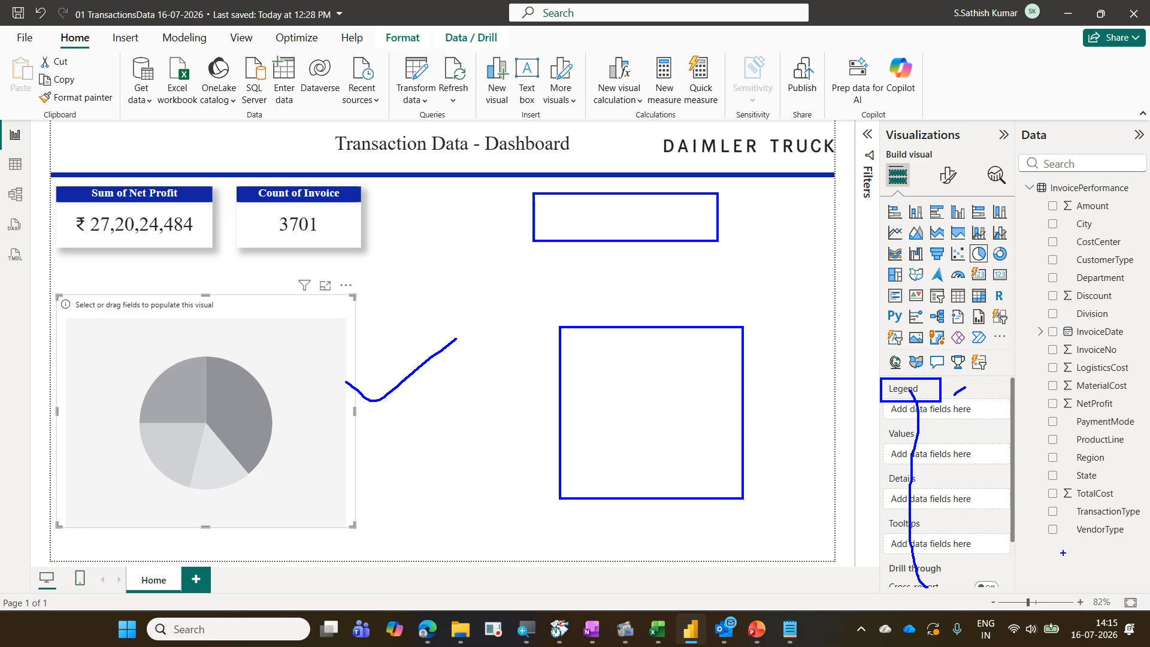
key(Escape)
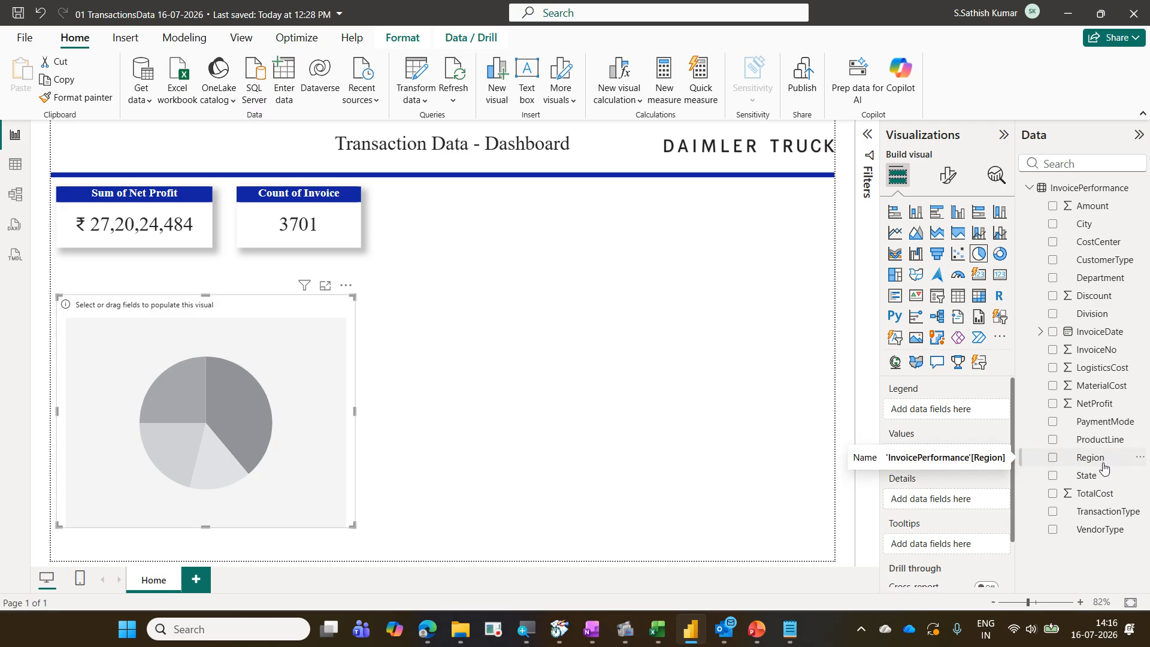
drag(1105, 467, 971, 416)
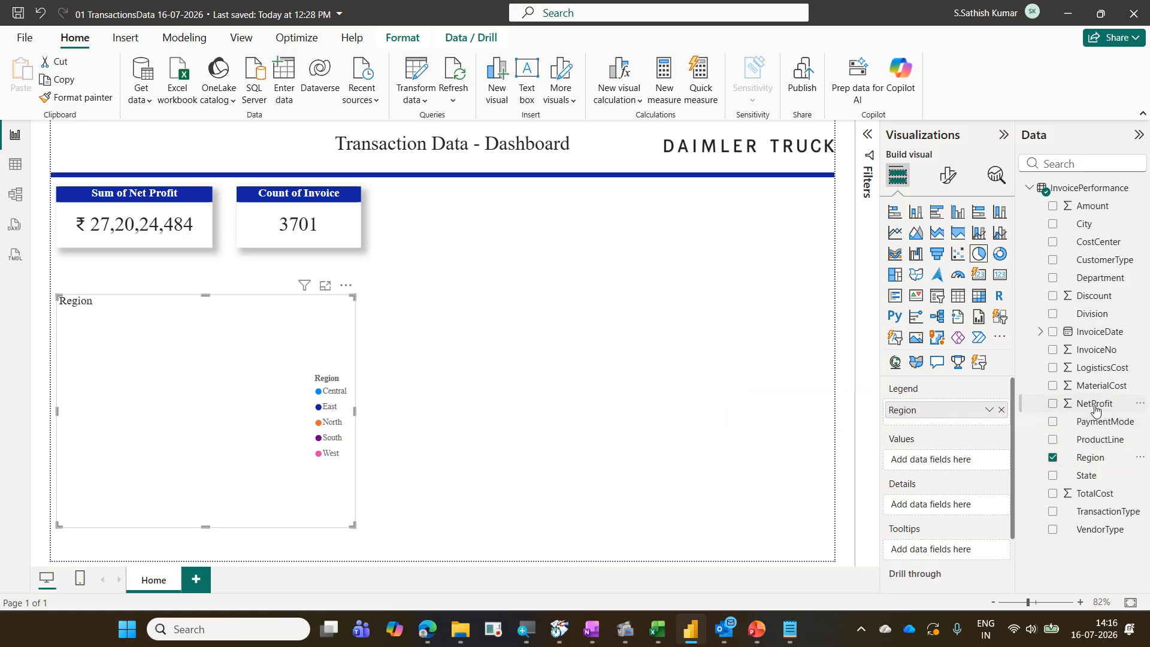
drag(1092, 405, 956, 466)
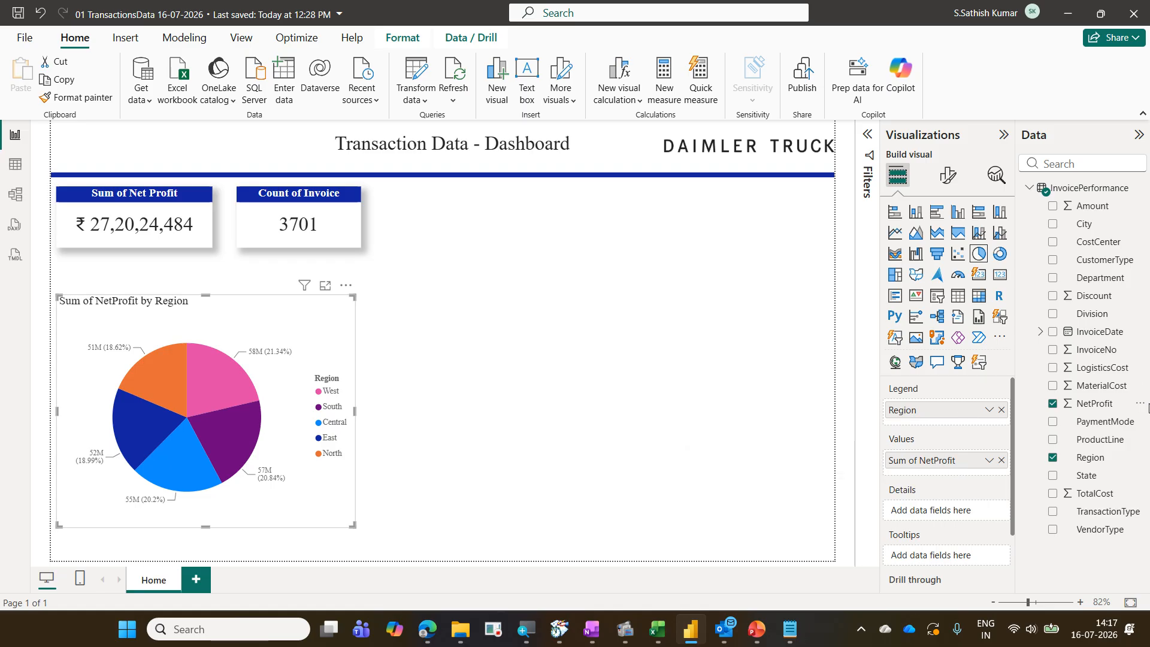
key(ctrl+z)
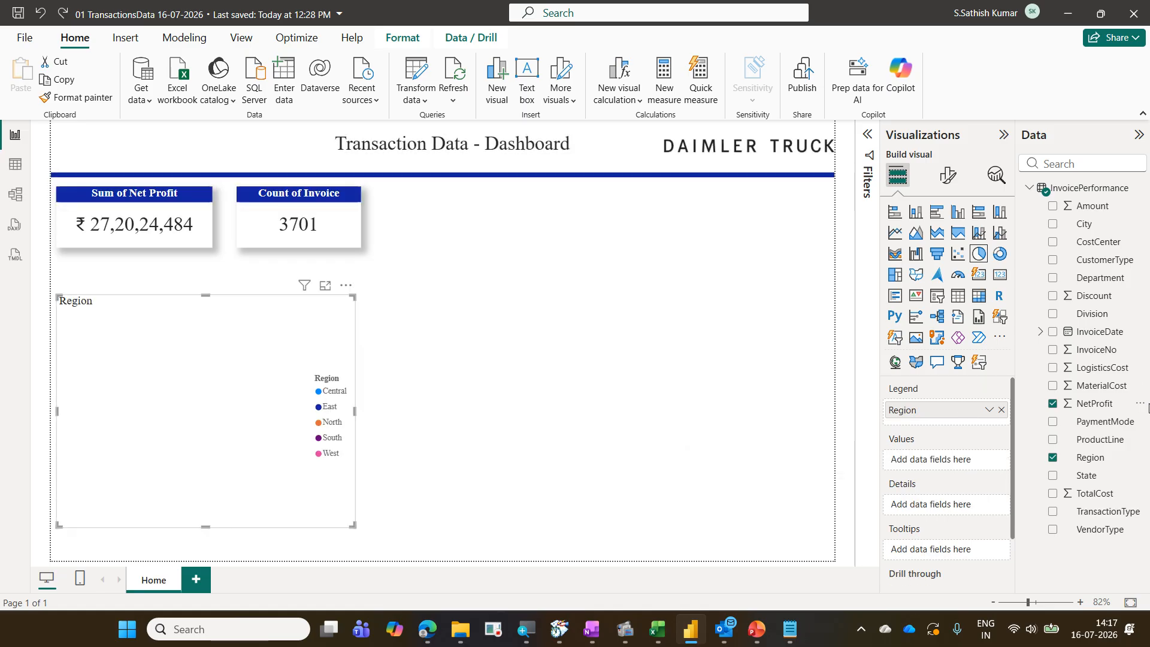
key(ctrl+z)
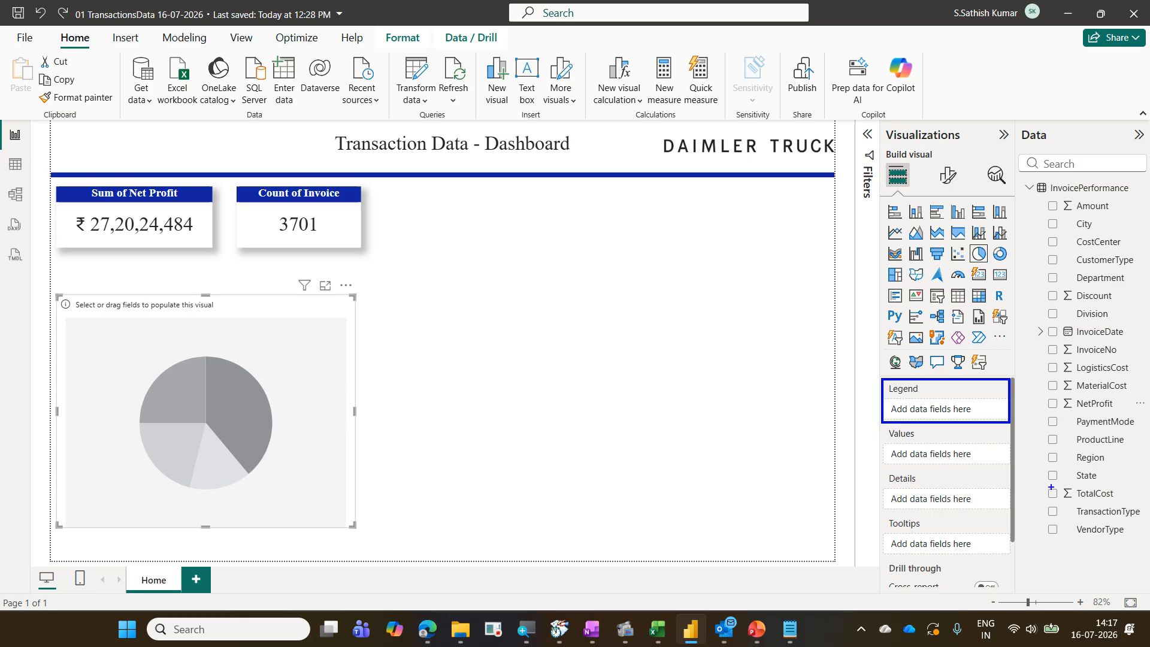
Assign Region to the pie chart's legend and Net Profit to its values
mouse_move(880, 423)
mouse_down()
mouse_move(938, 452)
mouse_move(1010, 467)
mouse_up()
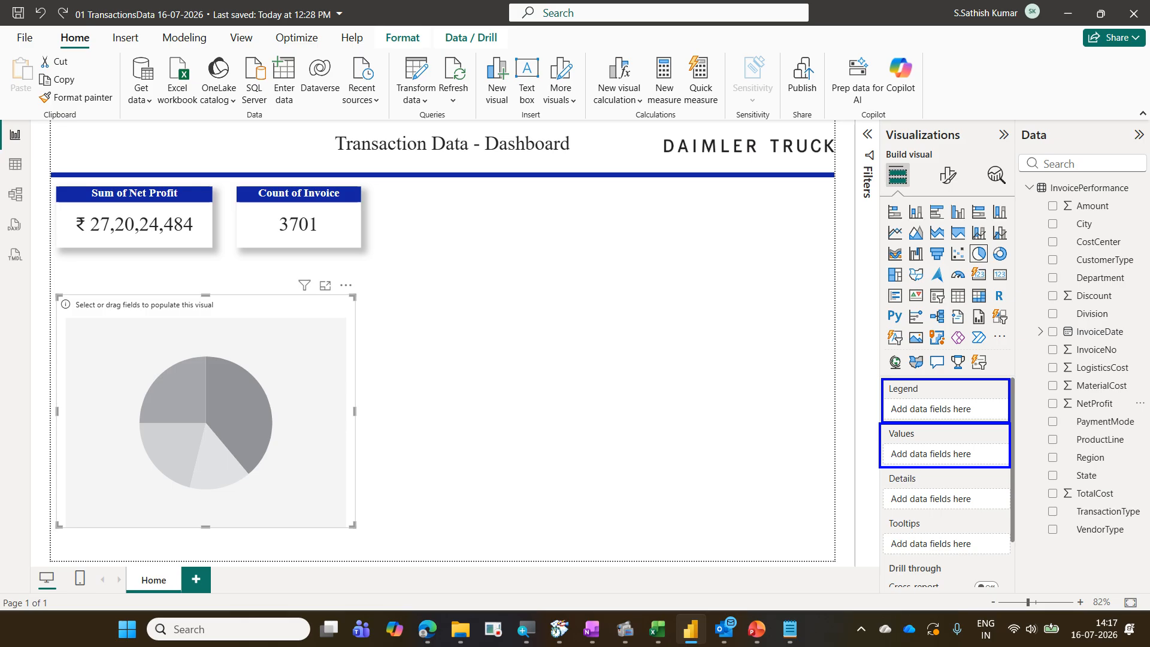
key(Escape)
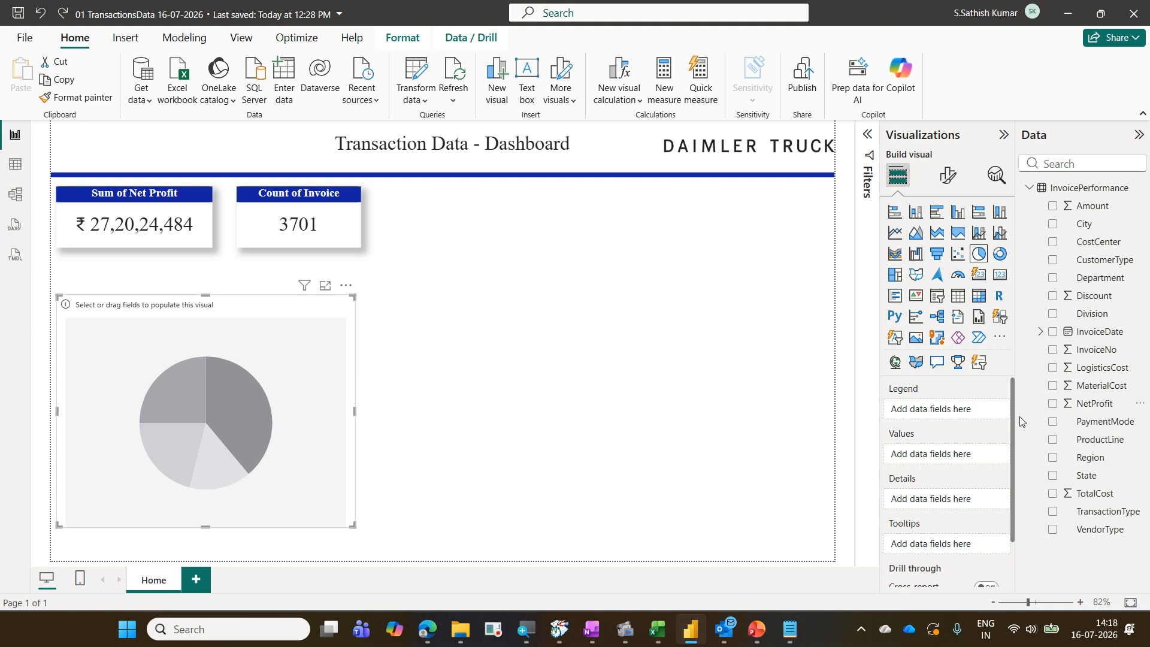
drag(1104, 462, 972, 409)
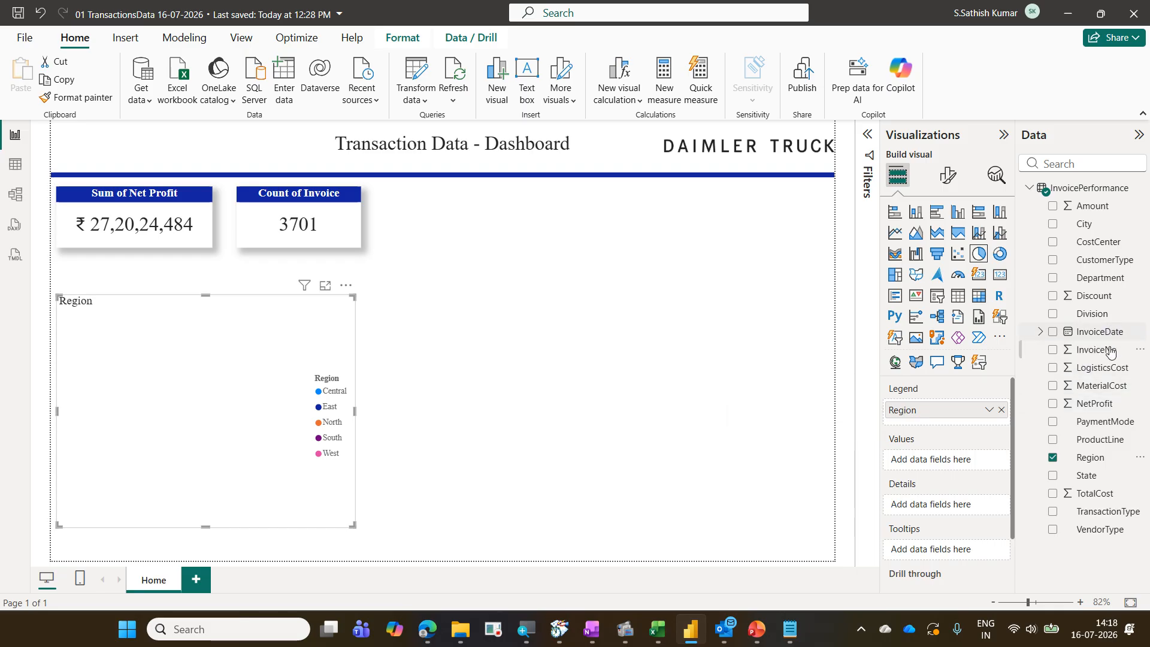
drag(1096, 408, 960, 462)
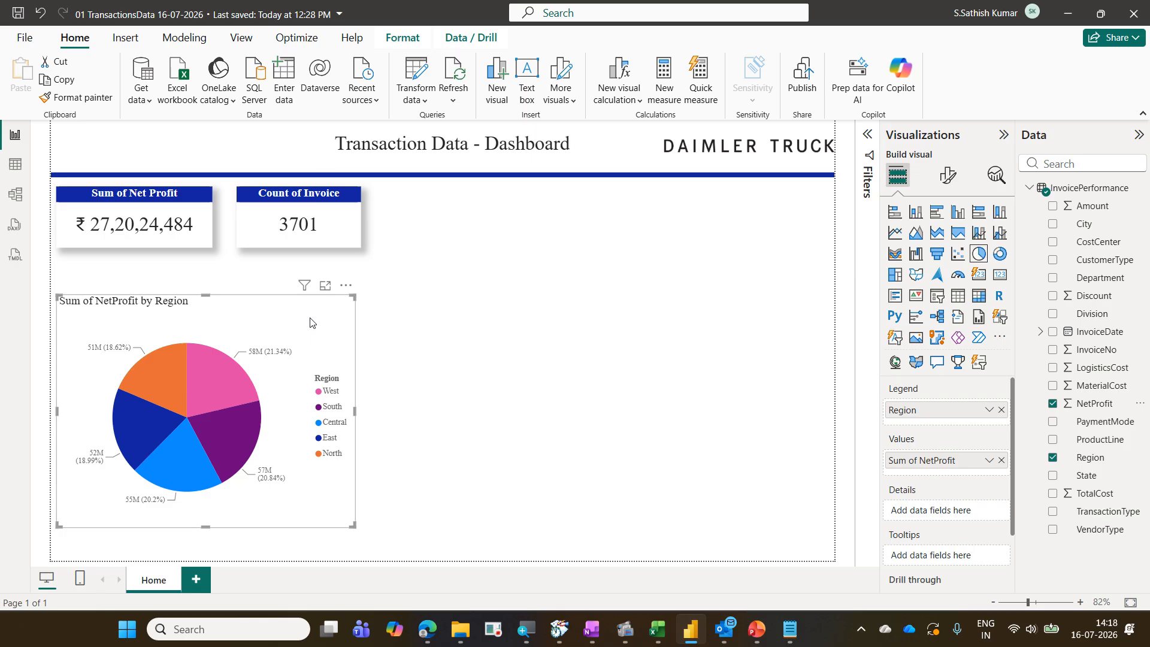
Copy the Count of Invoice card's formatting onto the pie chart with Format Painter
click(343, 225)
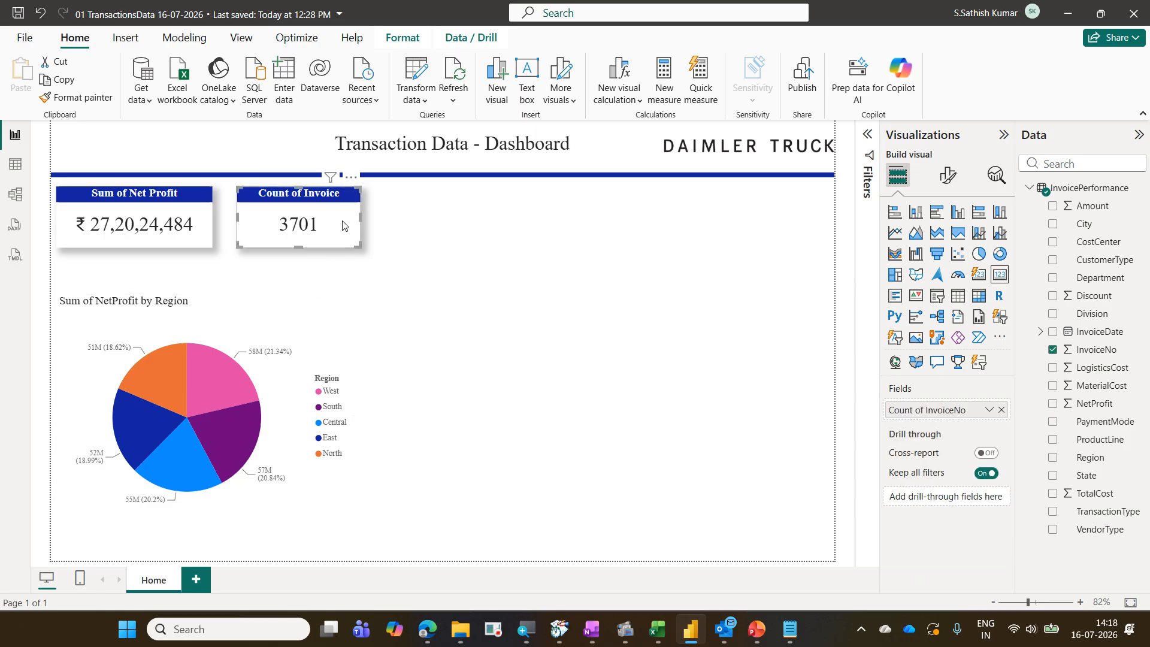
click(103, 106)
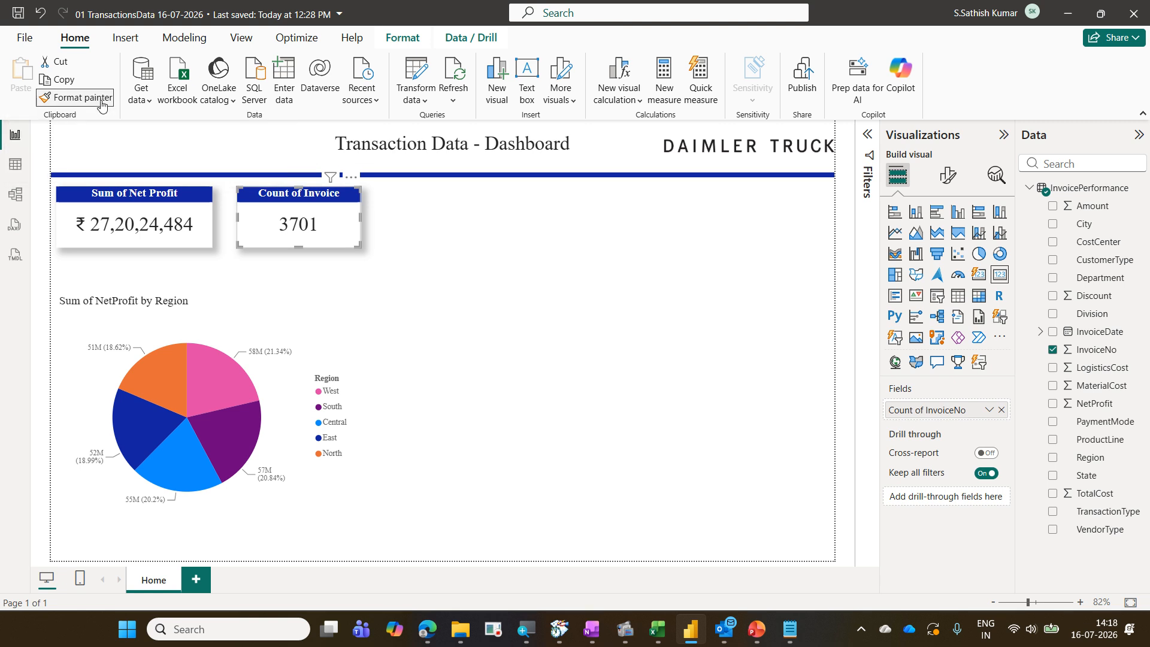
click(285, 298)
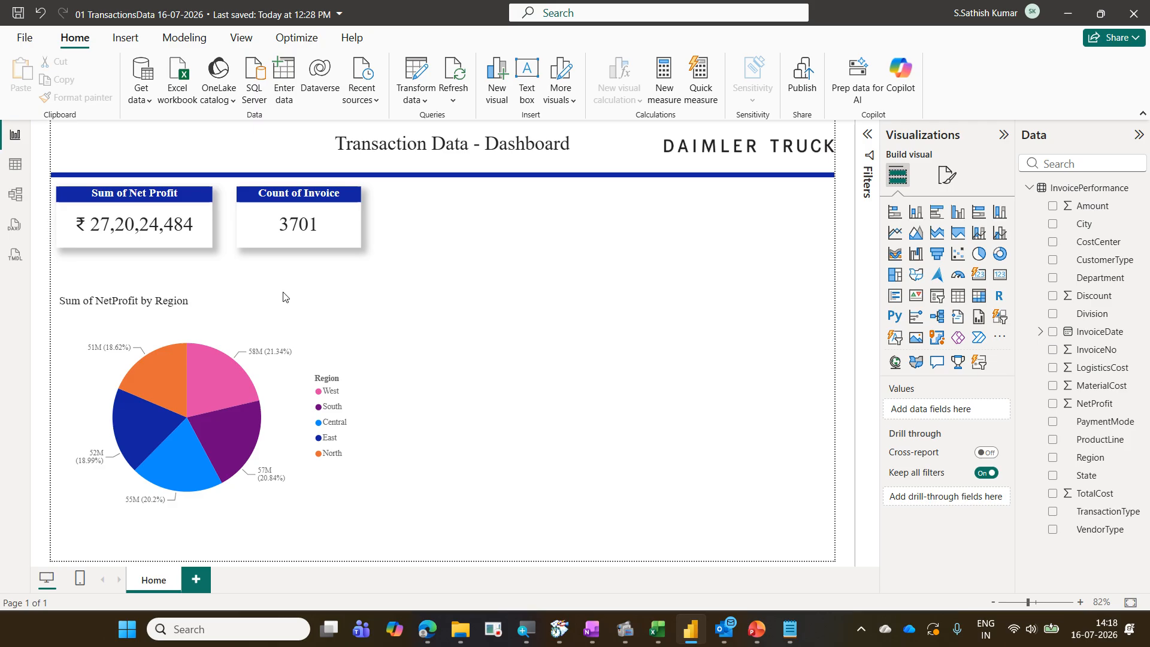
click(317, 240)
click(91, 101)
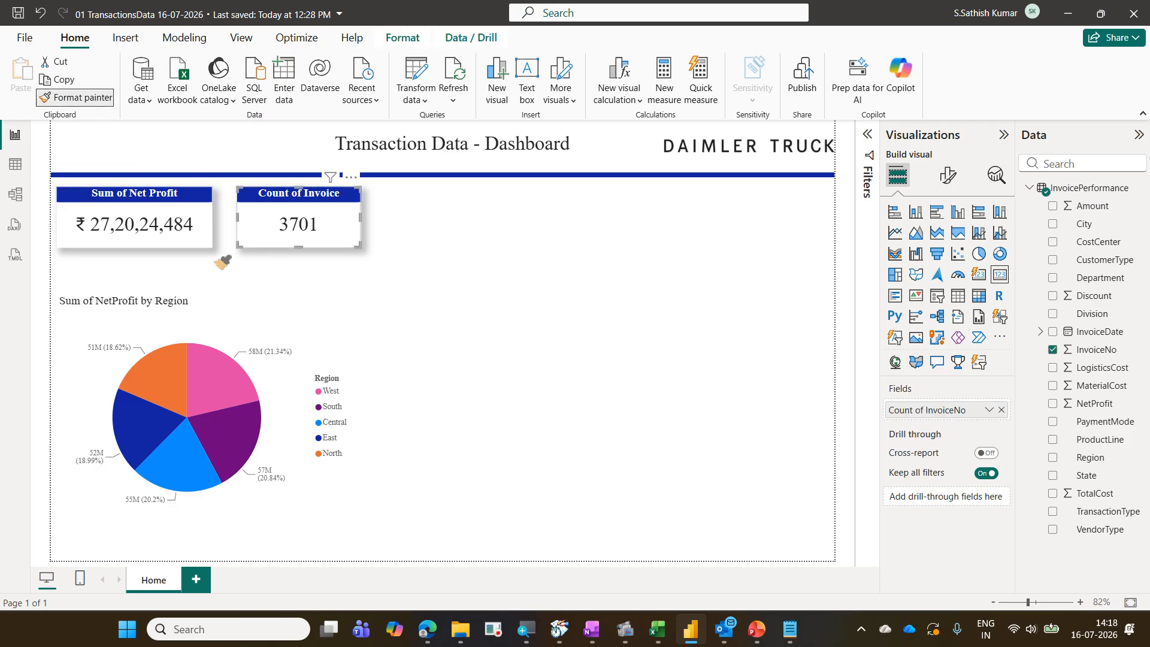
click(268, 329)
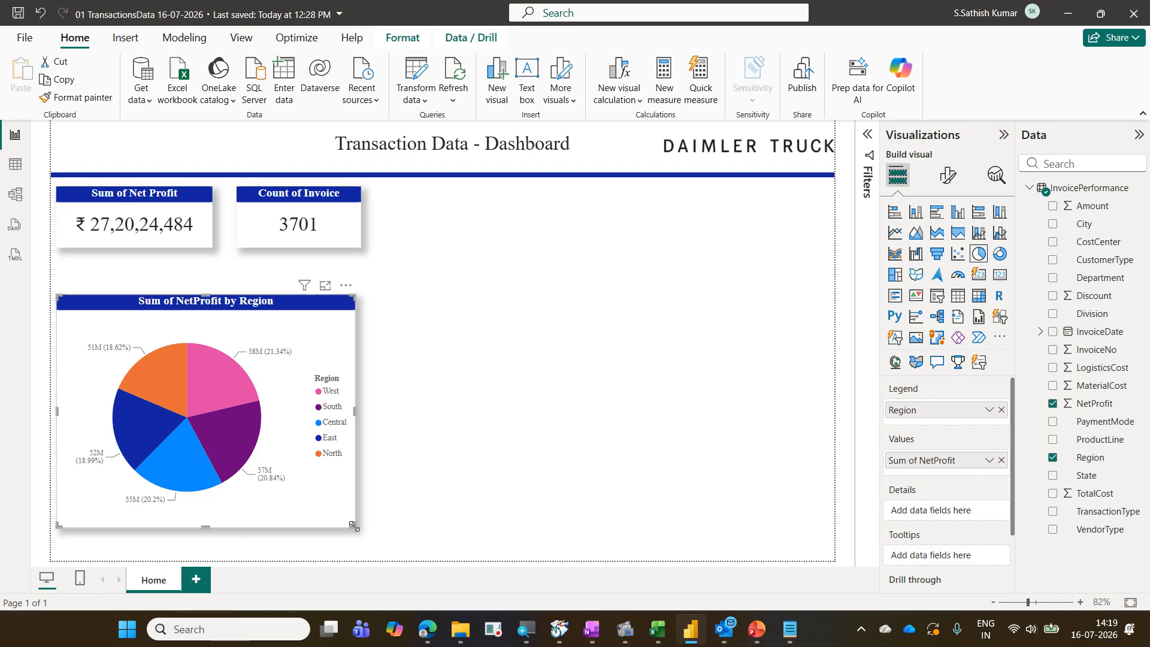
Stretch the pie chart slightly taller from its bottom edge
drag(354, 531, 354, 544)
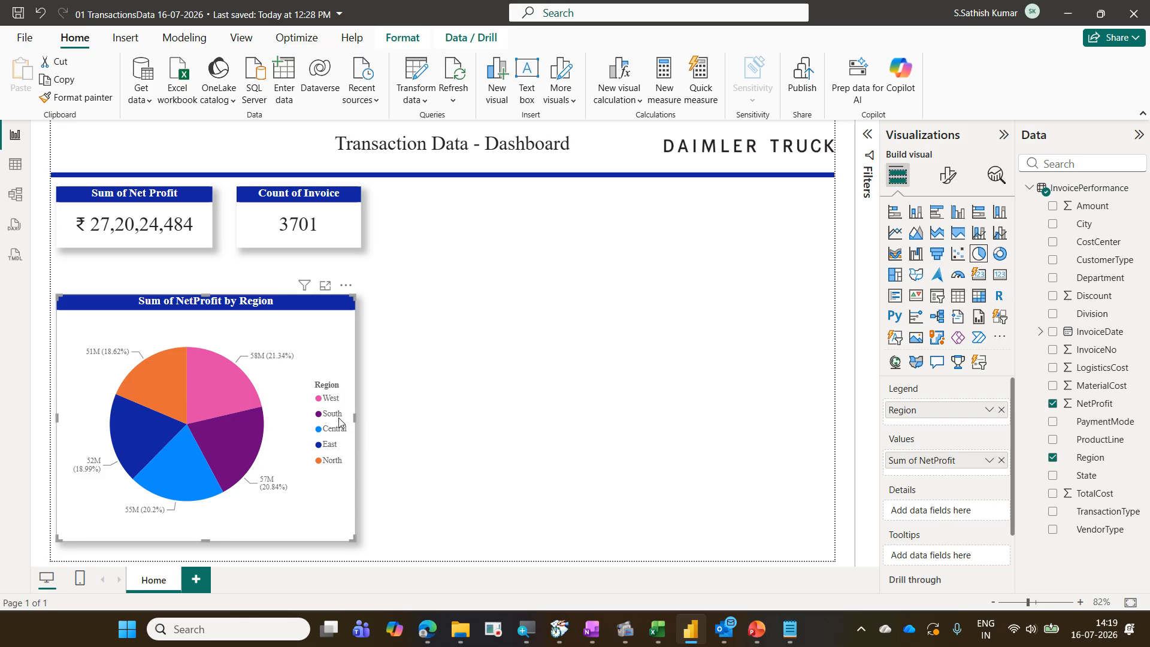
click(311, 374)
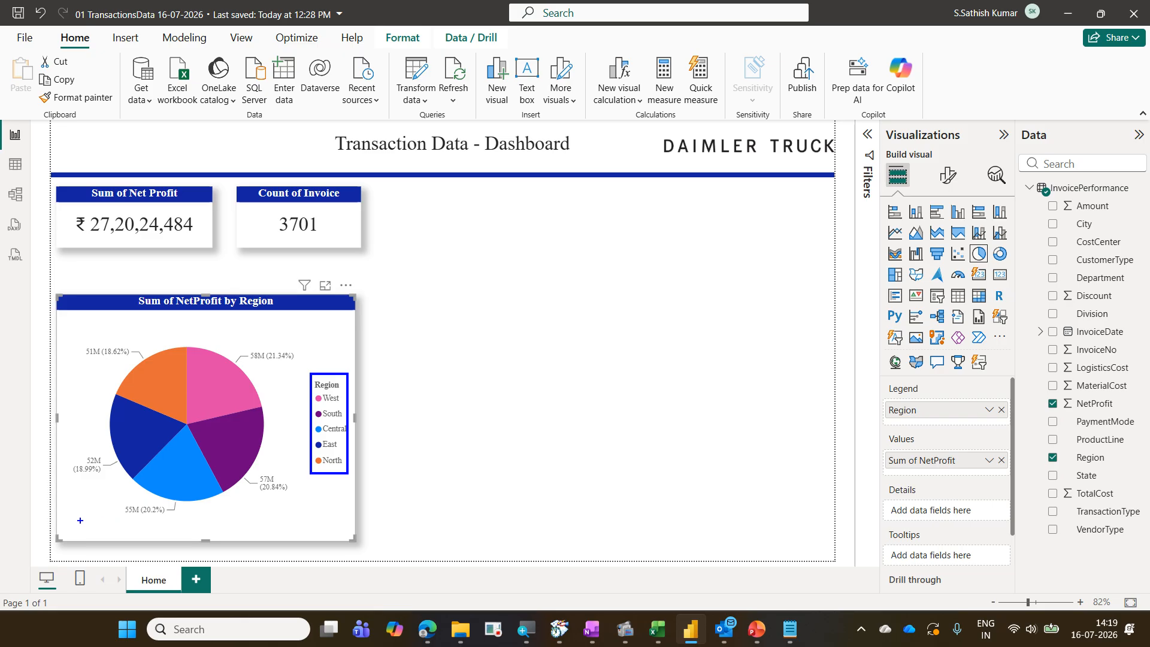
mouse_move(80, 520)
mouse_down()
mouse_move(302, 542)
mouse_move(310, 532)
mouse_up()
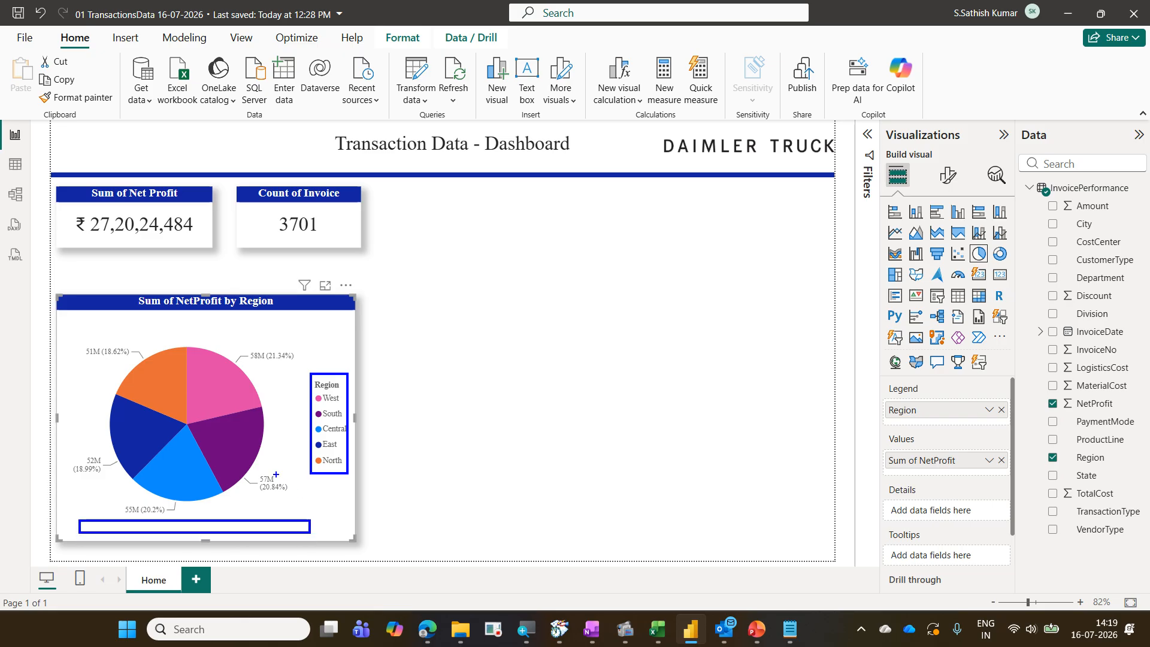
drag(254, 473, 283, 490)
drag(243, 348, 269, 367)
mouse_move(73, 337)
mouse_down()
mouse_move(113, 359)
mouse_move(83, 334)
mouse_move(110, 371)
mouse_up()
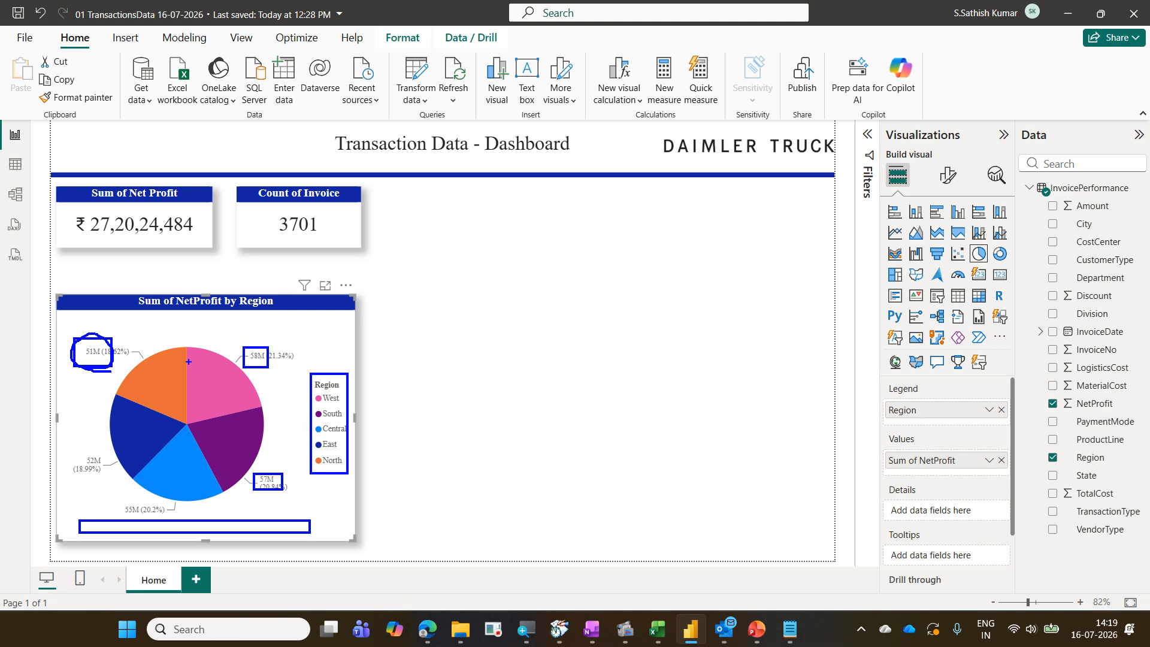
key(Escape)
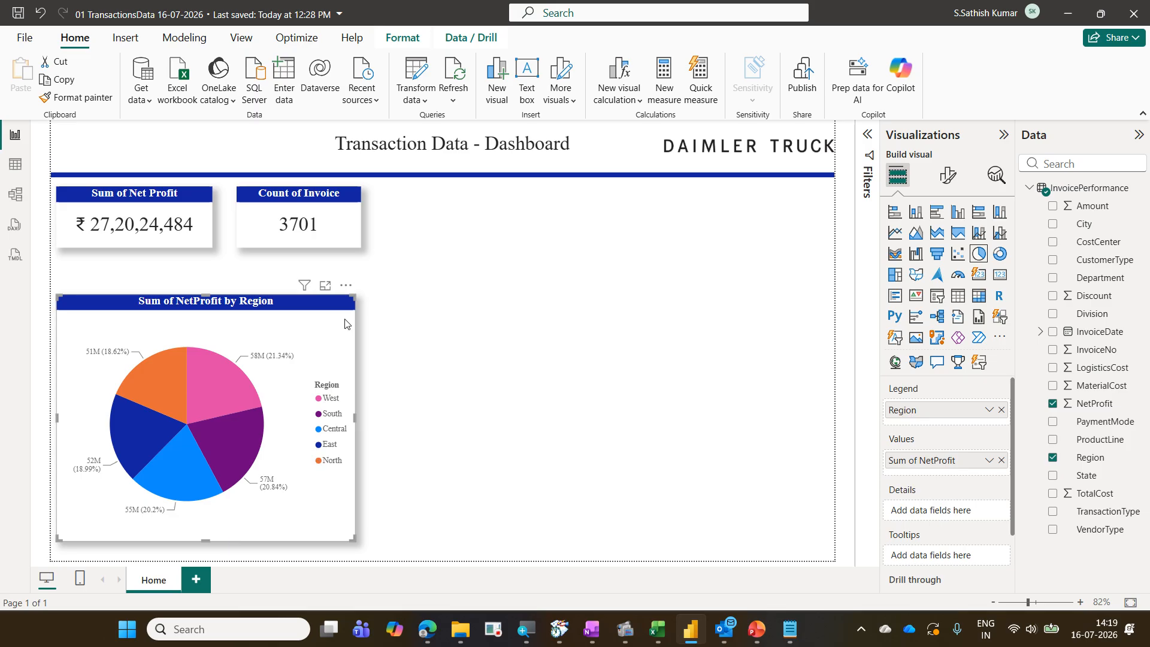
Move the pie chart's legend to the Bottom center position
click(948, 177)
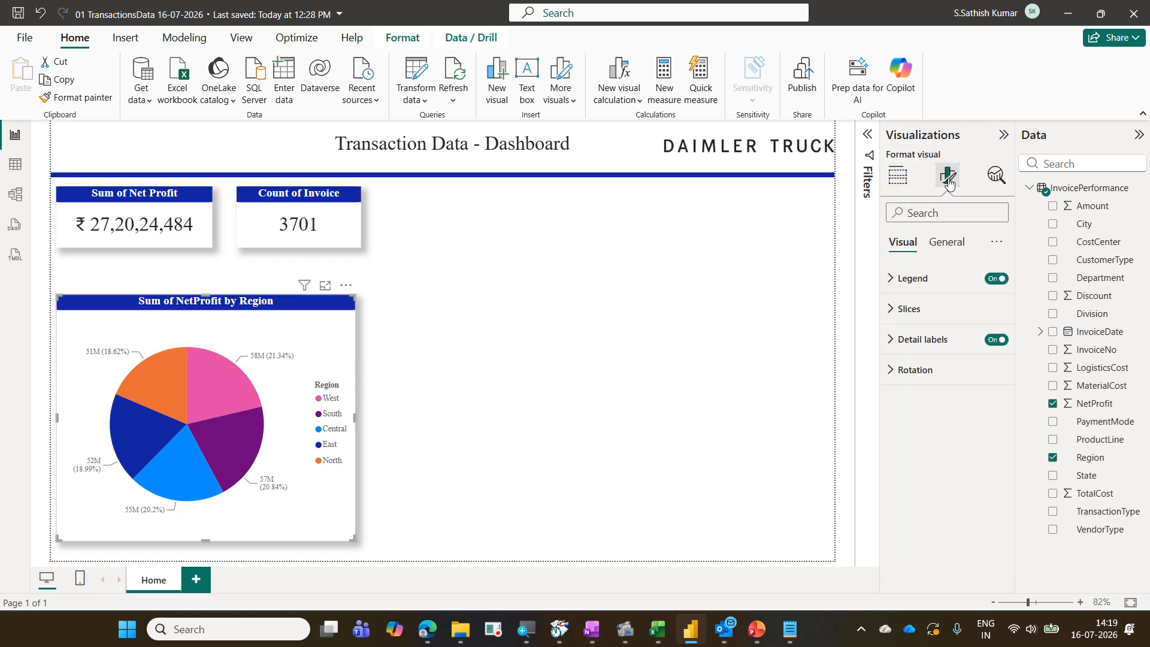
click(919, 279)
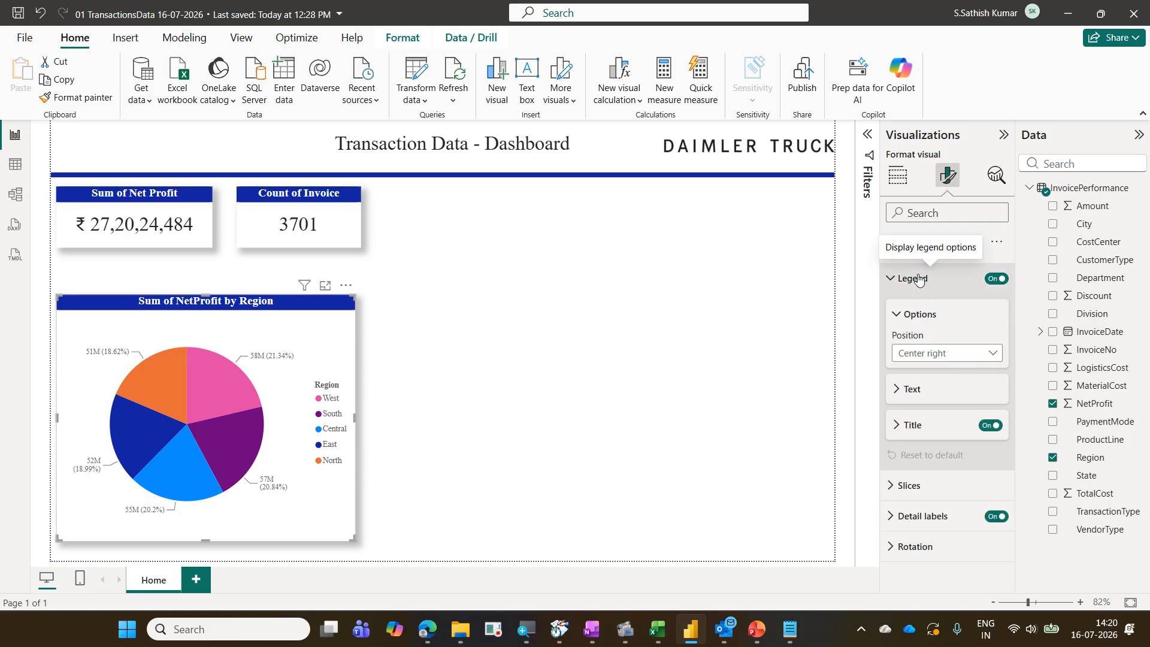
click(939, 355)
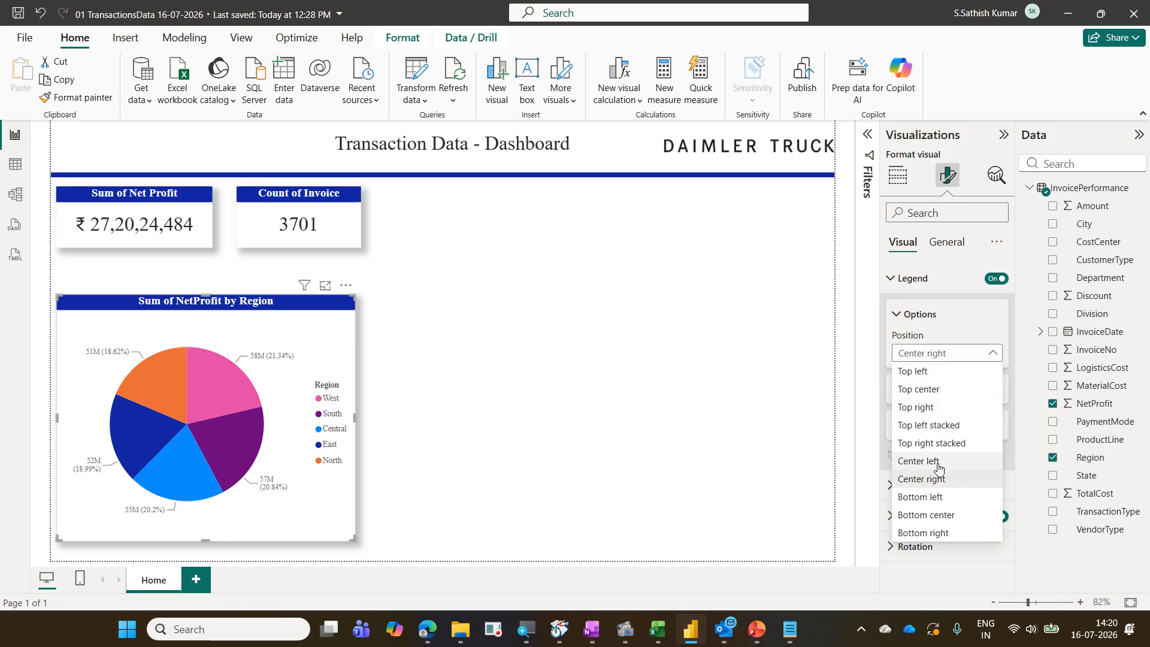
click(975, 517)
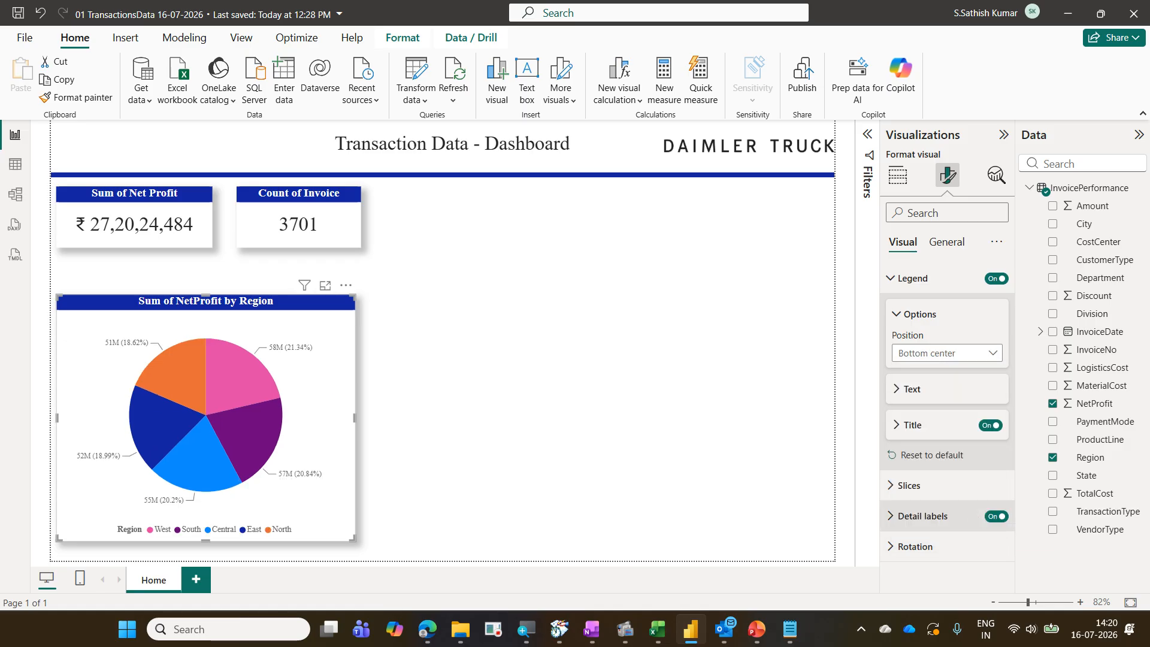
drag(938, 159, 963, 191)
drag(888, 230, 945, 291)
mouse_move(896, 341)
mouse_down()
mouse_move(990, 368)
mouse_move(926, 296)
mouse_up()
key(ctrl+z)
drag(908, 230, 936, 193)
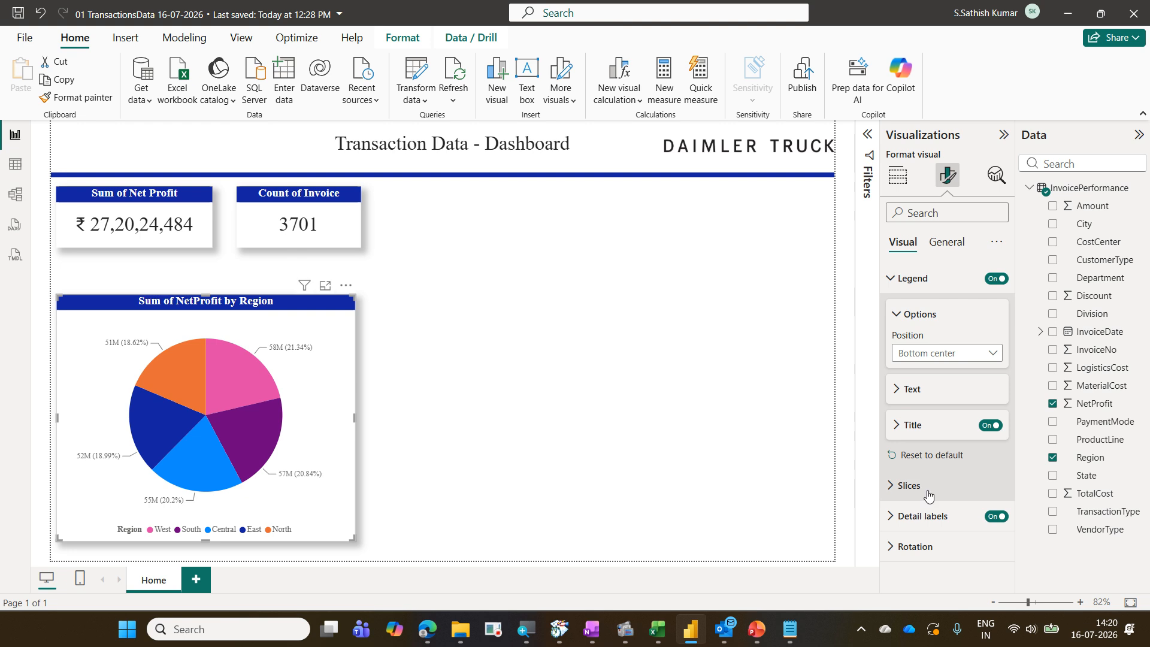
click(925, 288)
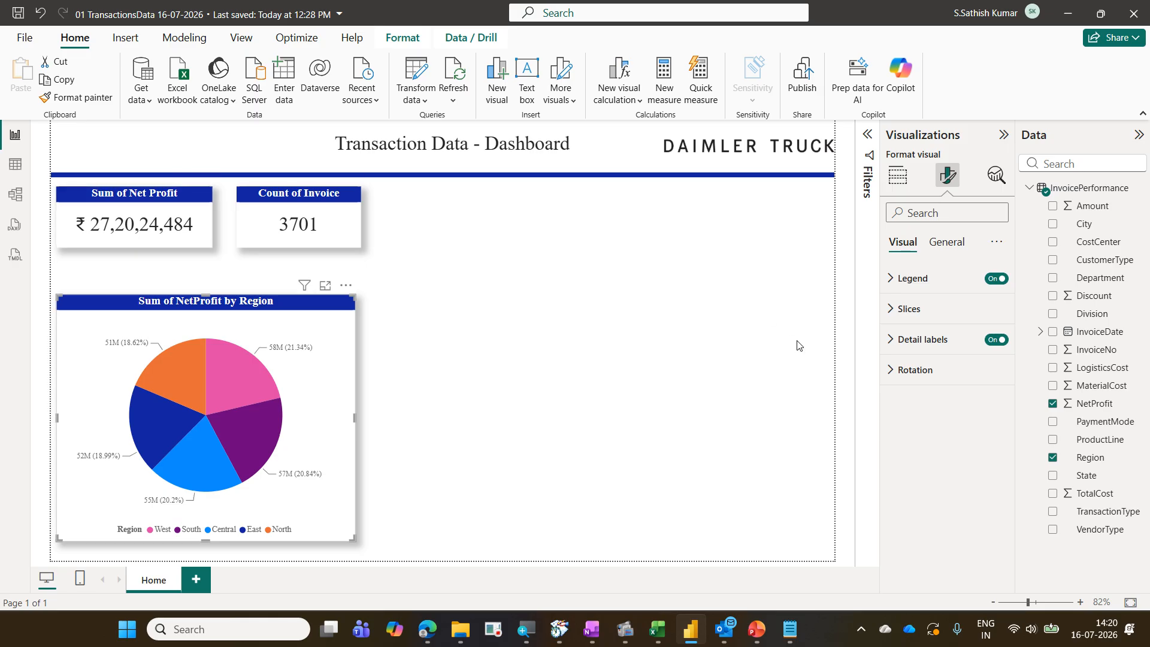
Inspect the pie chart's detail label options and compare them with the KPI cards' callout value settings
click(919, 341)
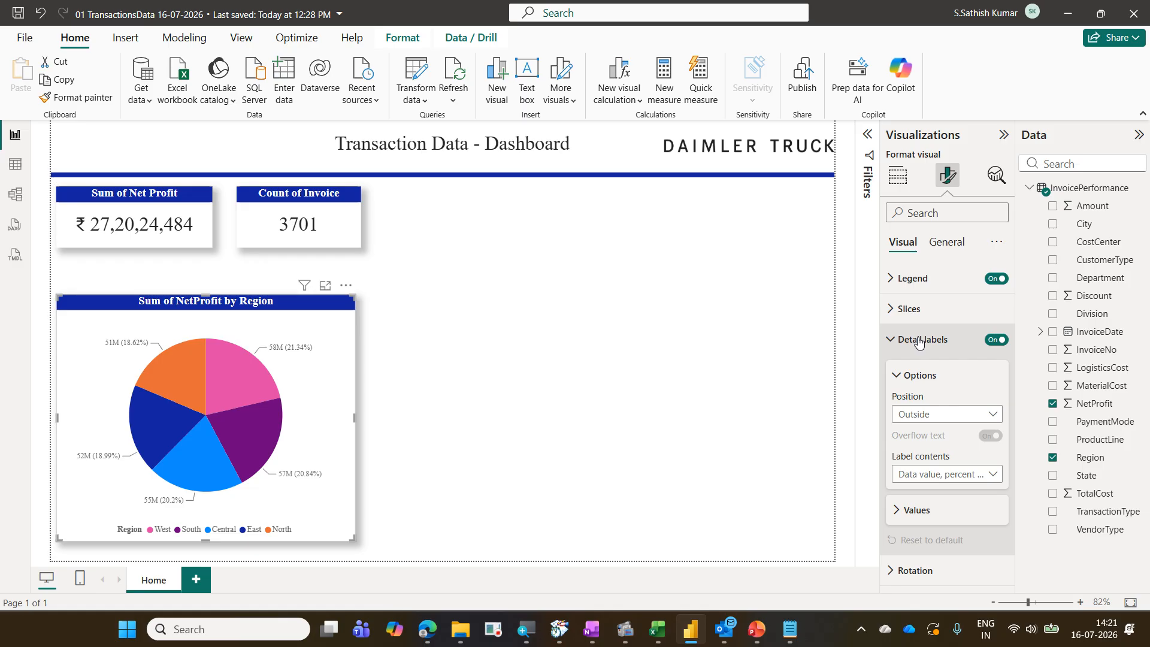
click(935, 514)
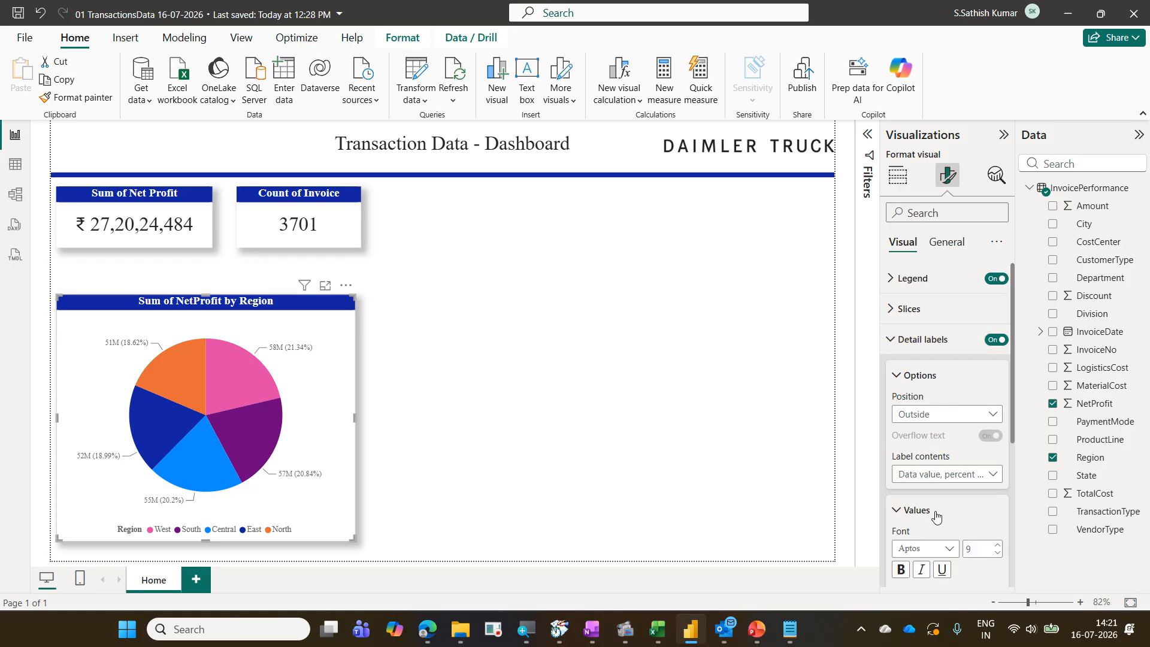
scroll(936, 516, down, 3)
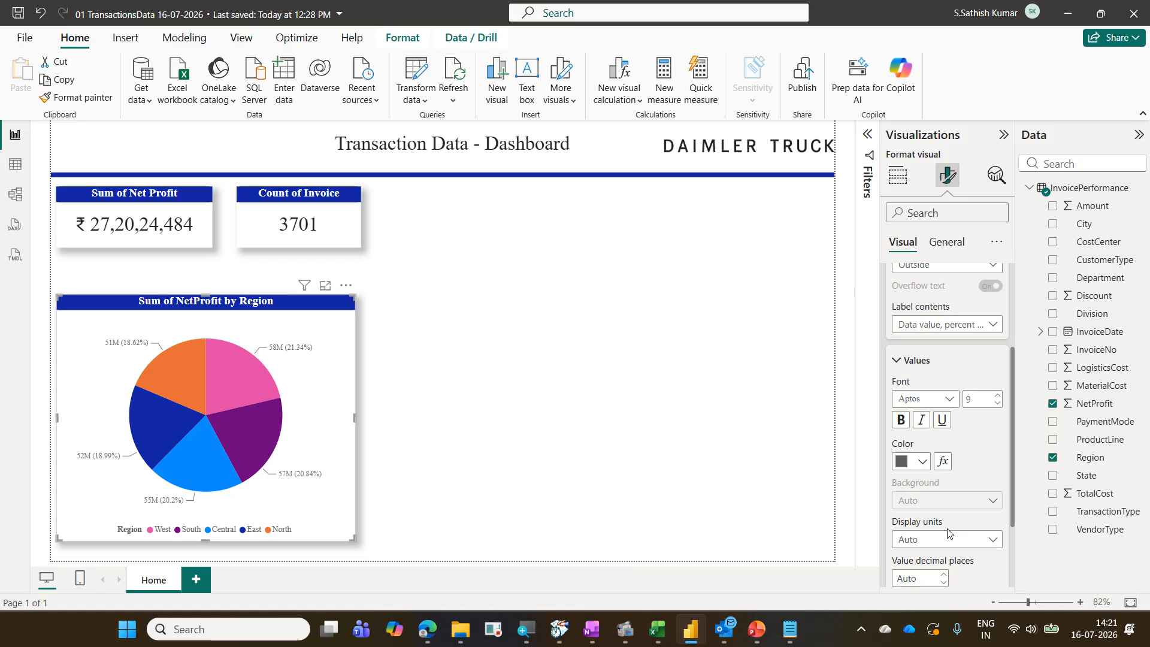
scroll(943, 528, up, 5)
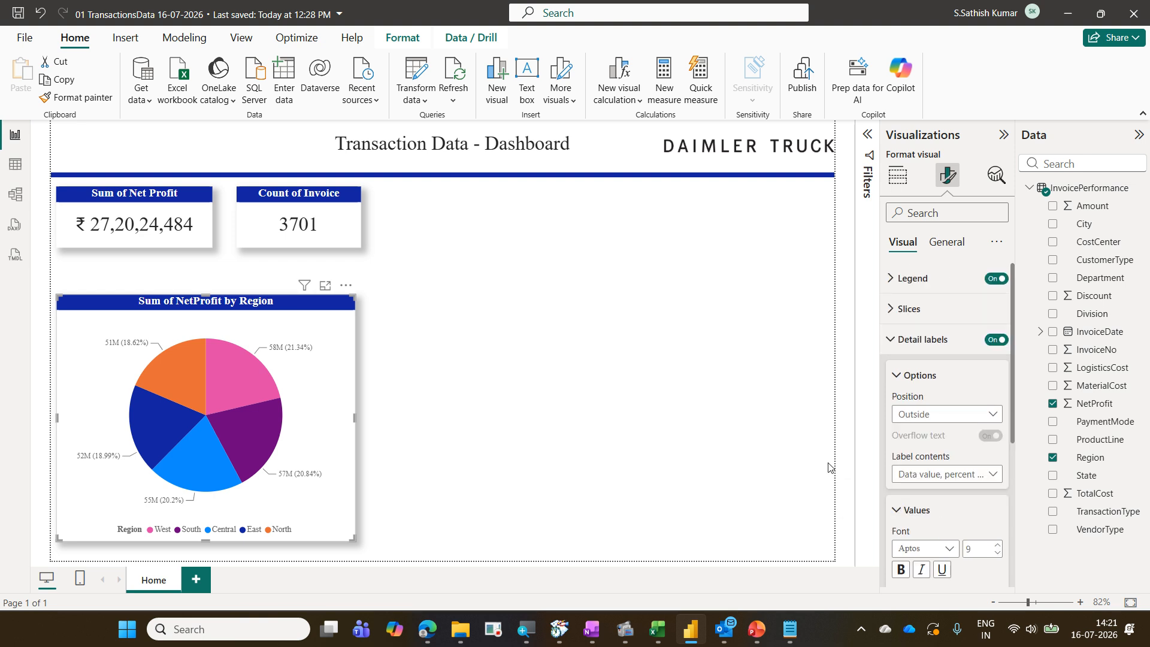
click(150, 234)
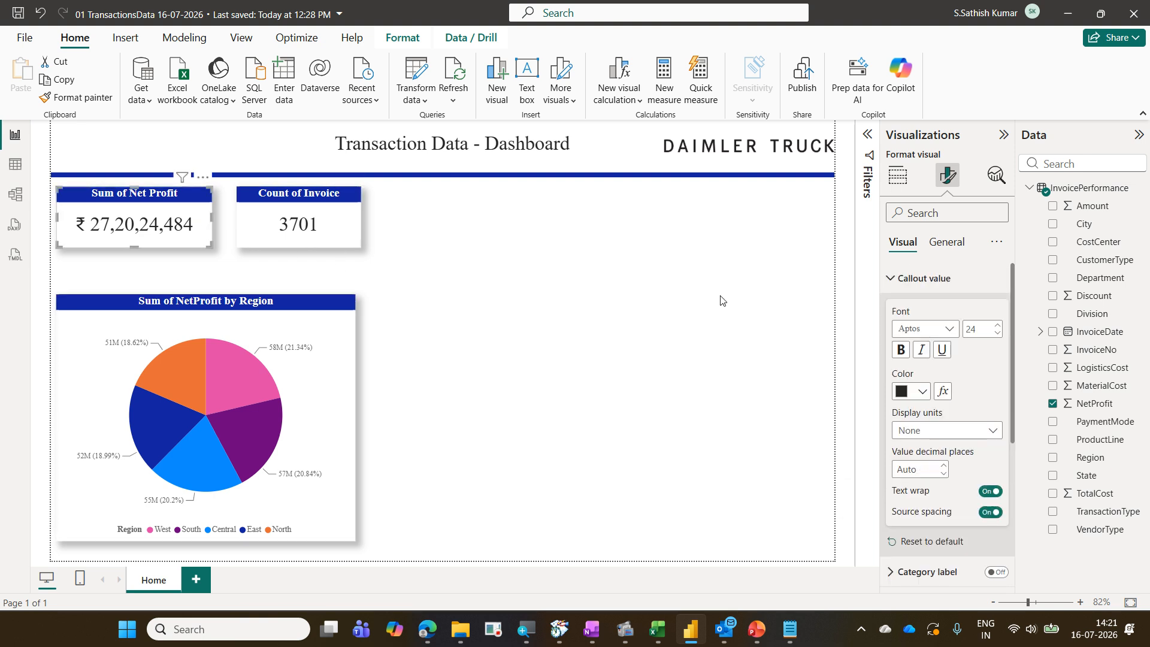
click(921, 286)
click(921, 279)
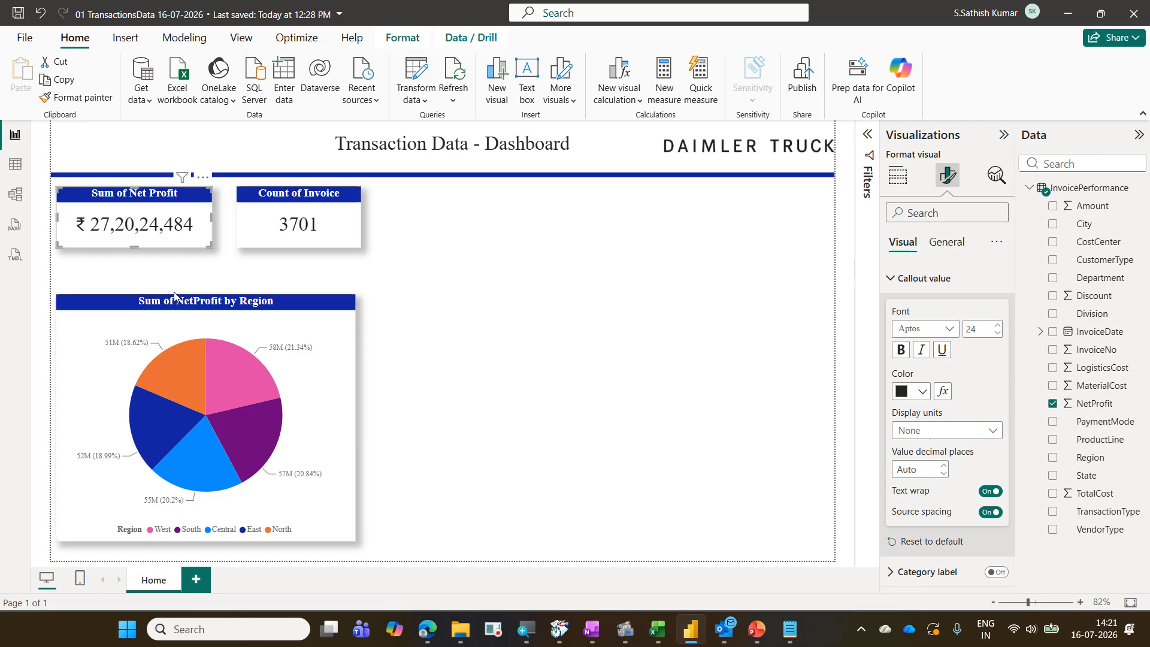
click(908, 278)
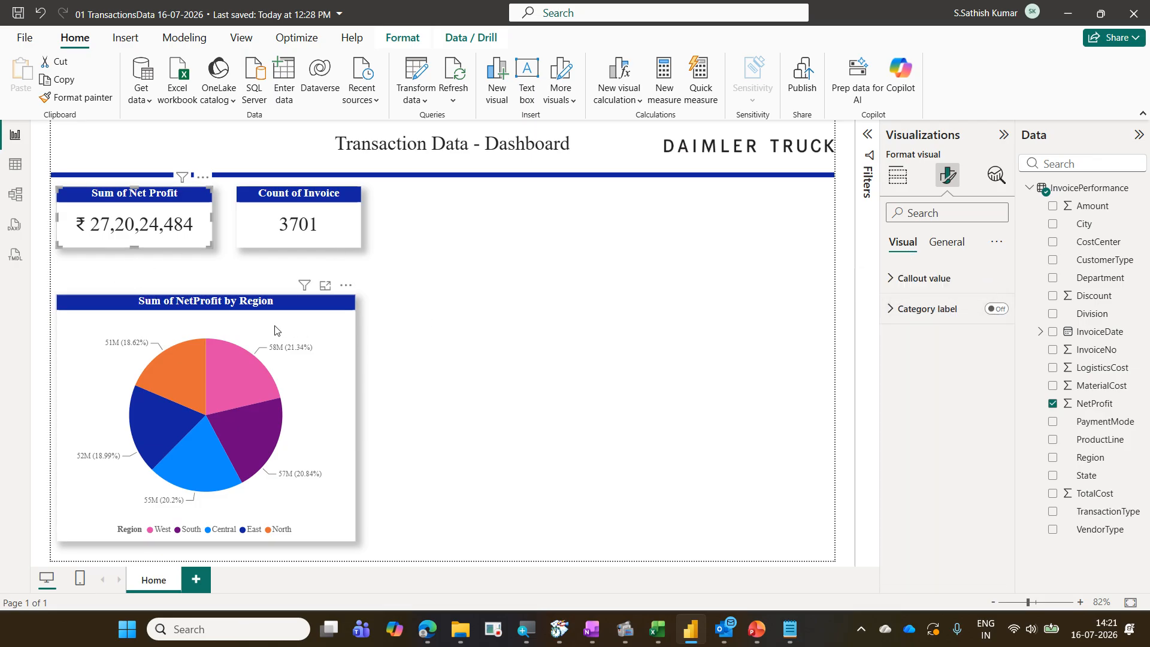
click(333, 327)
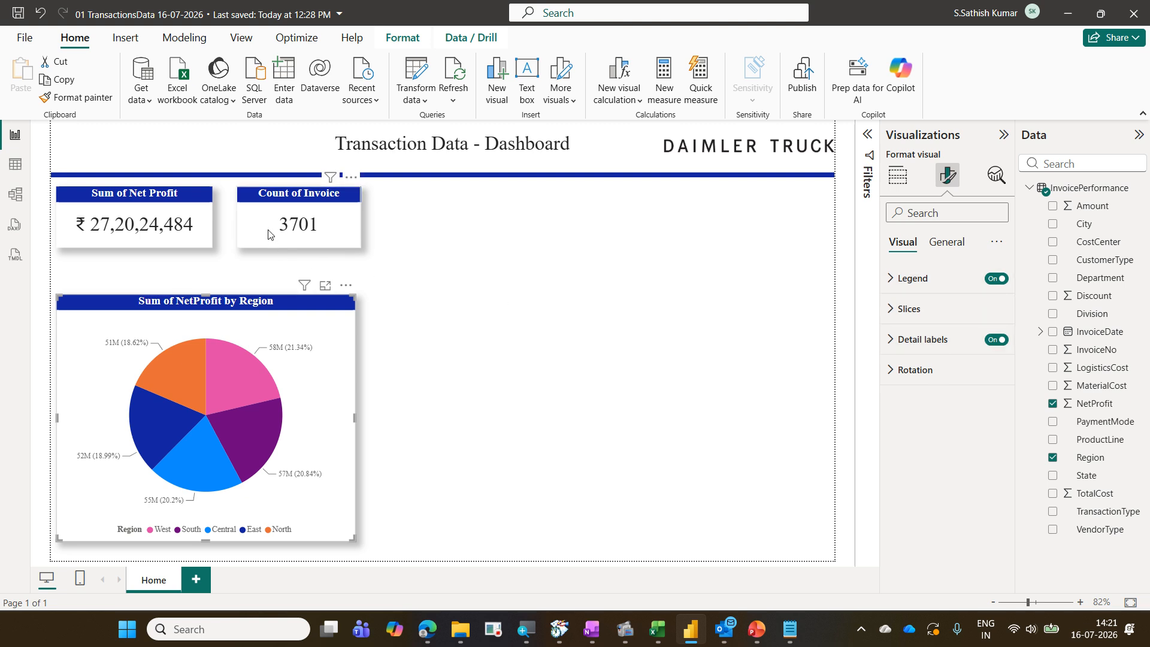
click(288, 238)
click(965, 289)
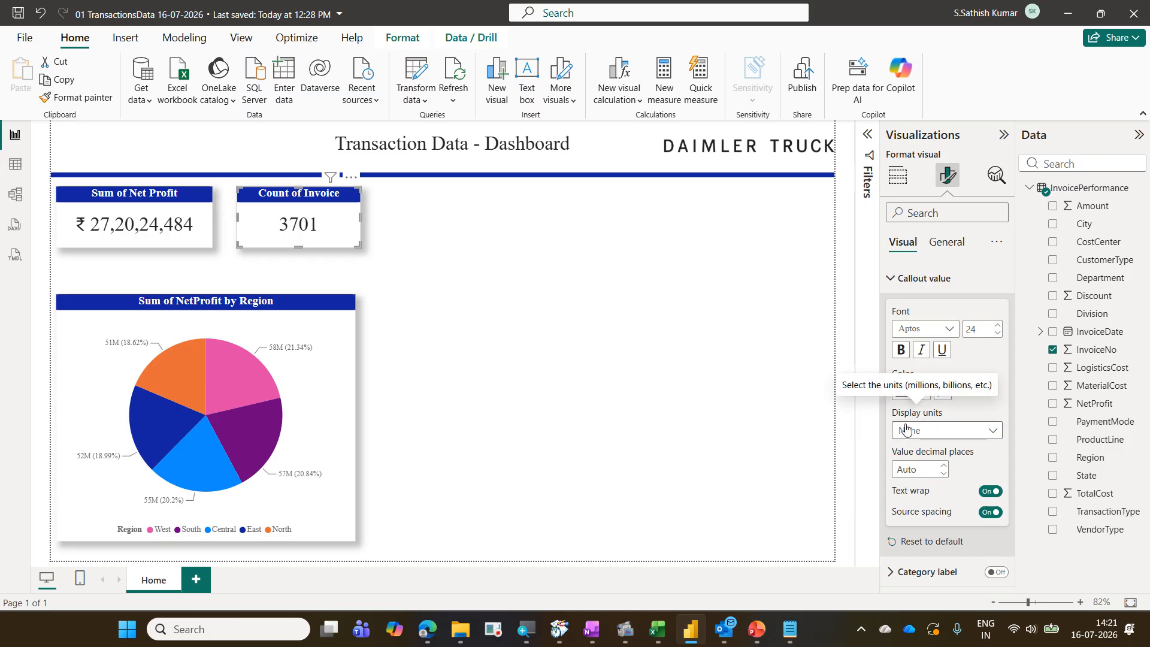
click(343, 374)
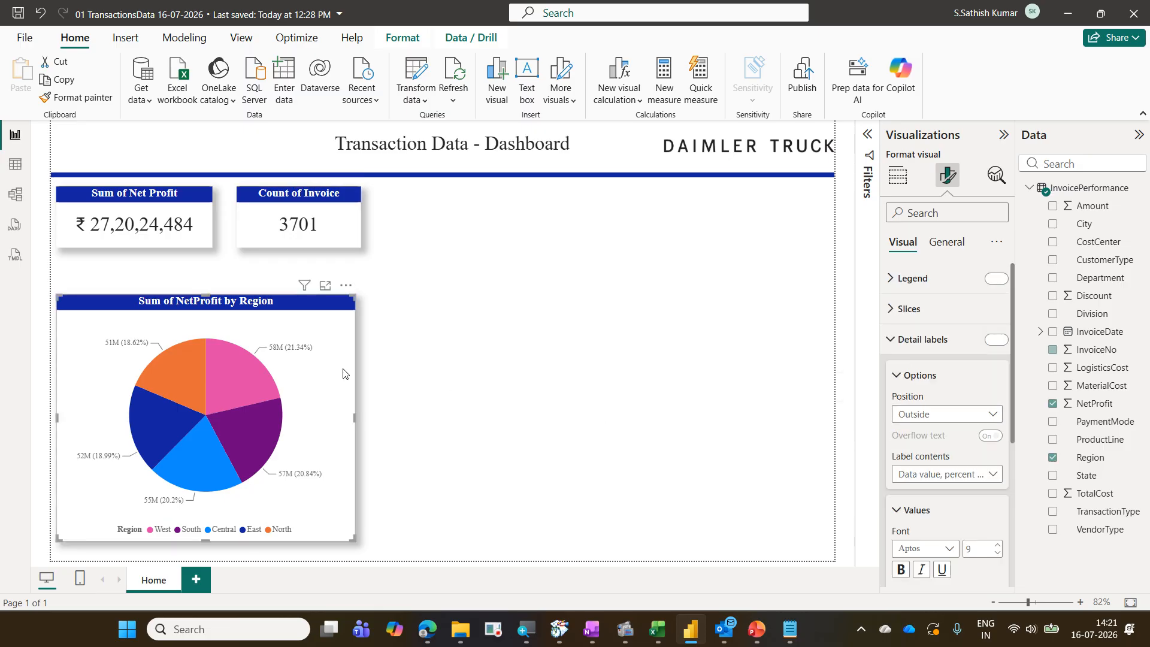
scroll(977, 424, down, 1)
scroll(977, 426, down, 1)
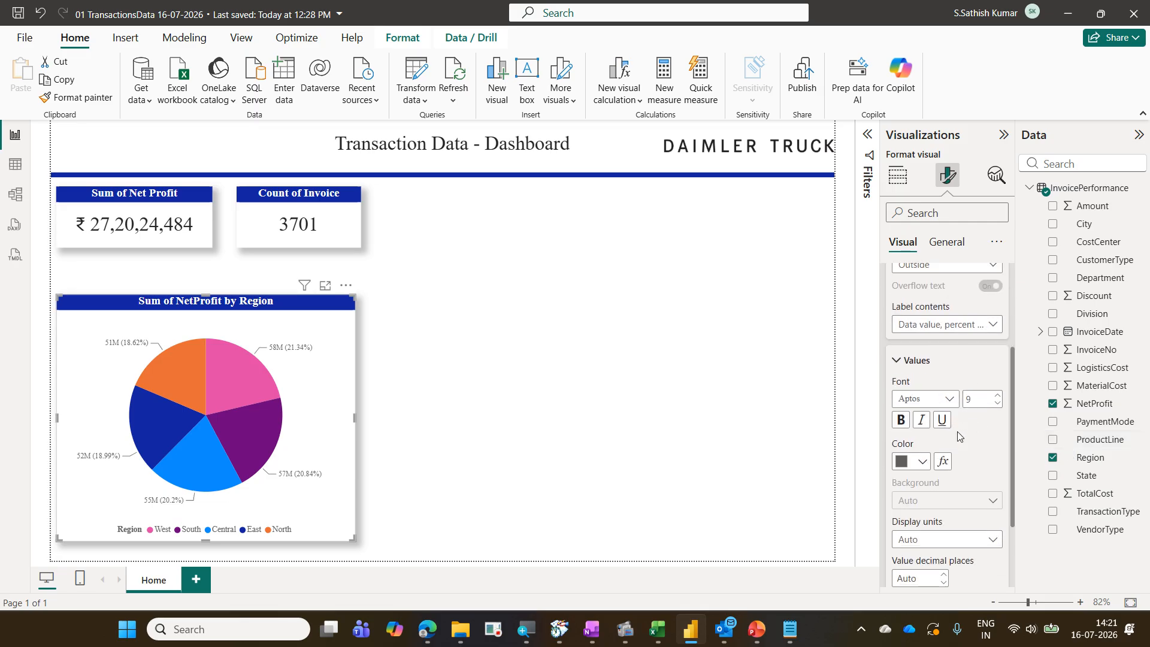
scroll(972, 477, up, 2)
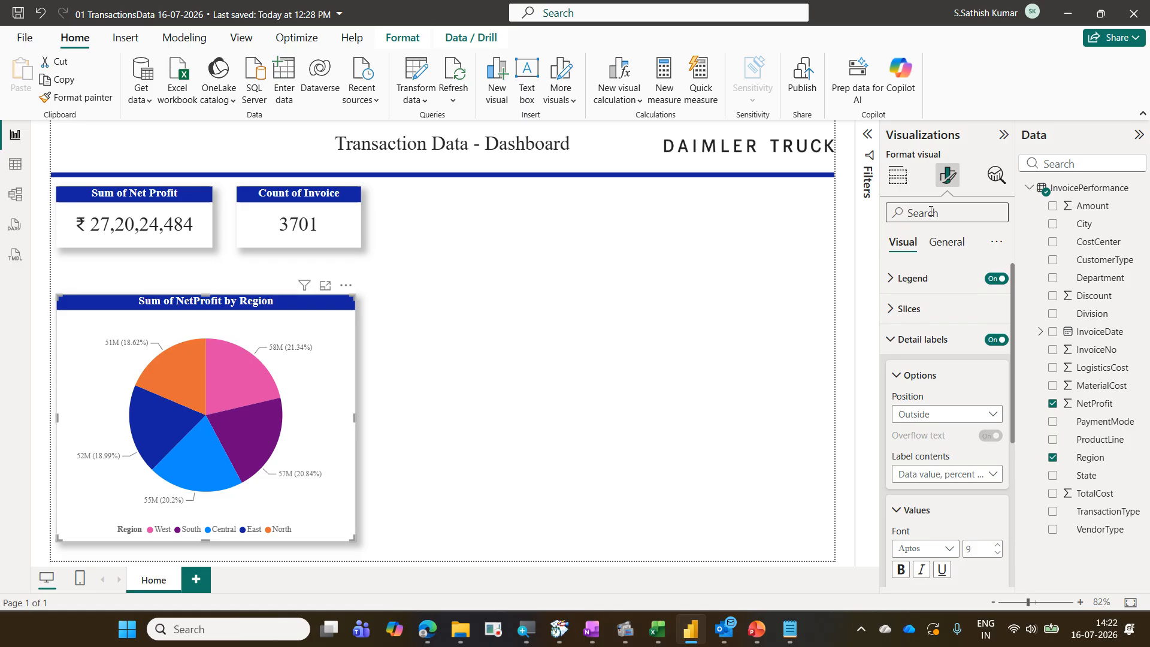
Set the pie chart's detail label display units to None
text(dis)
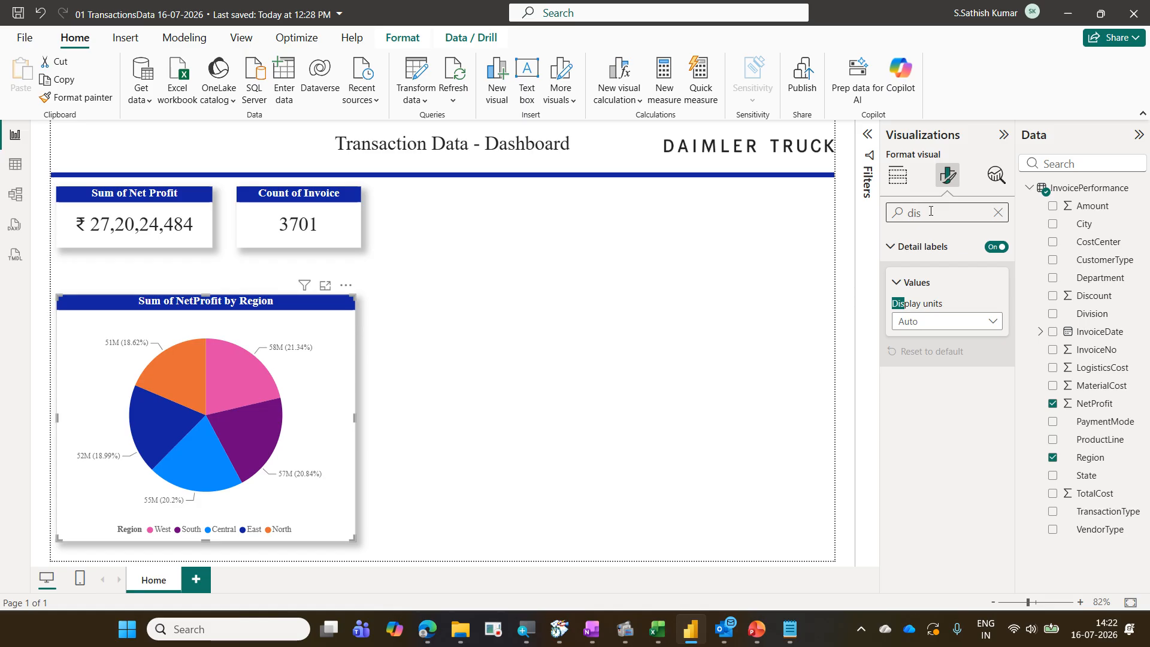
click(992, 321)
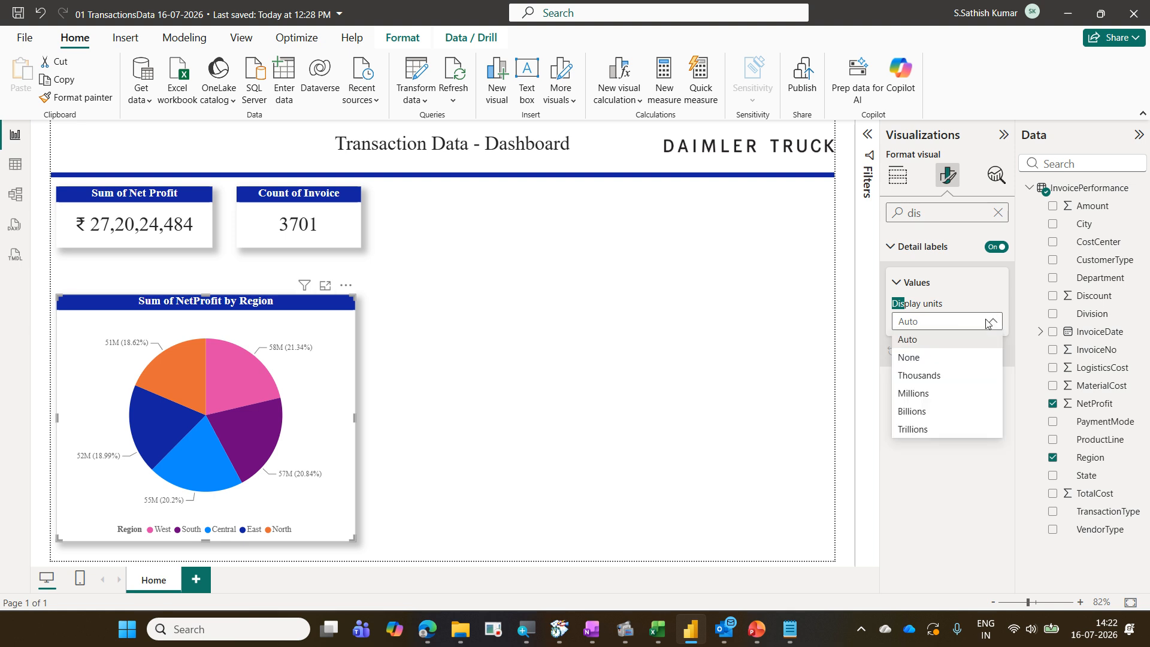
click(950, 358)
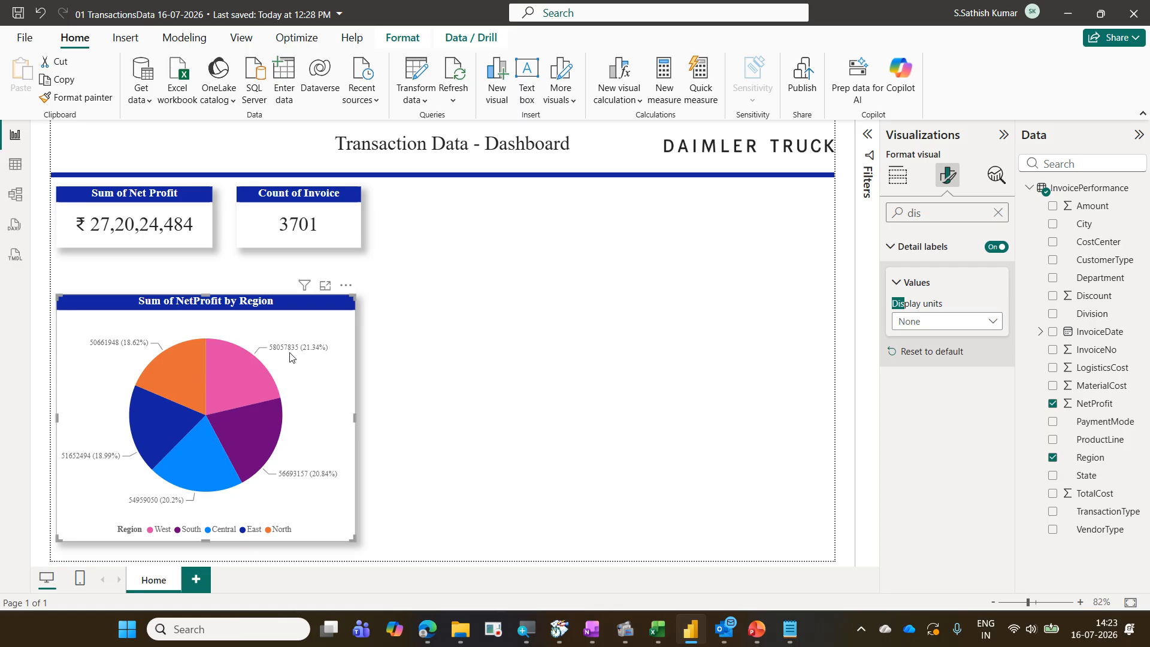
Format the pie chart's Sum of NetProfit data as Currency
mouse_move(288, 355)
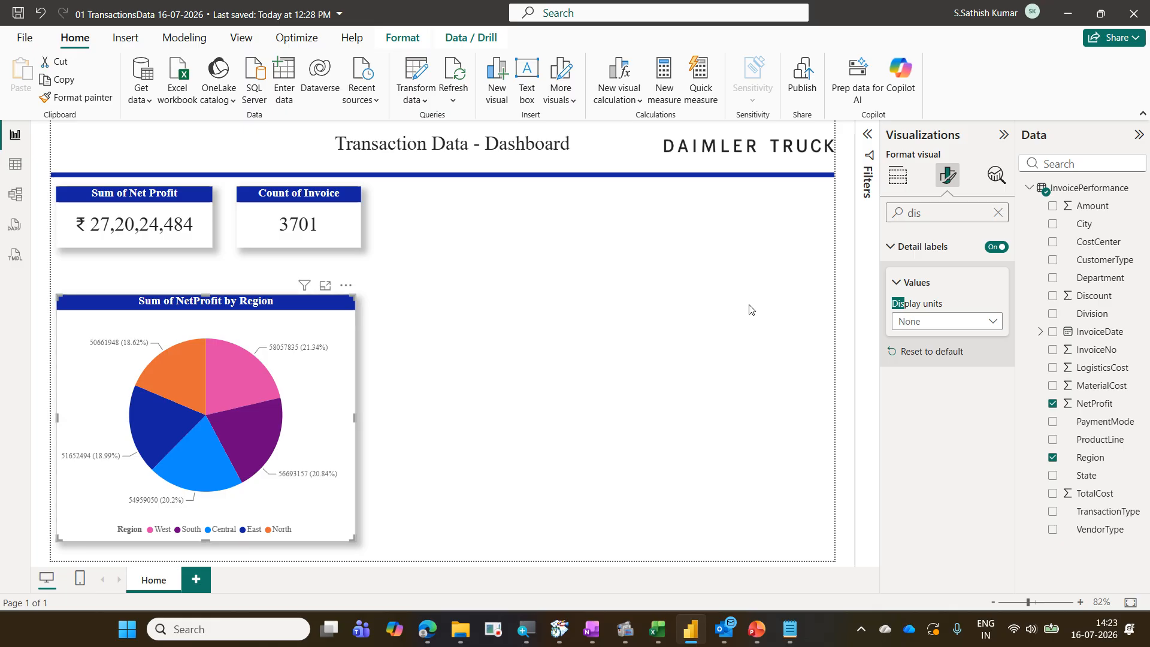
click(998, 217)
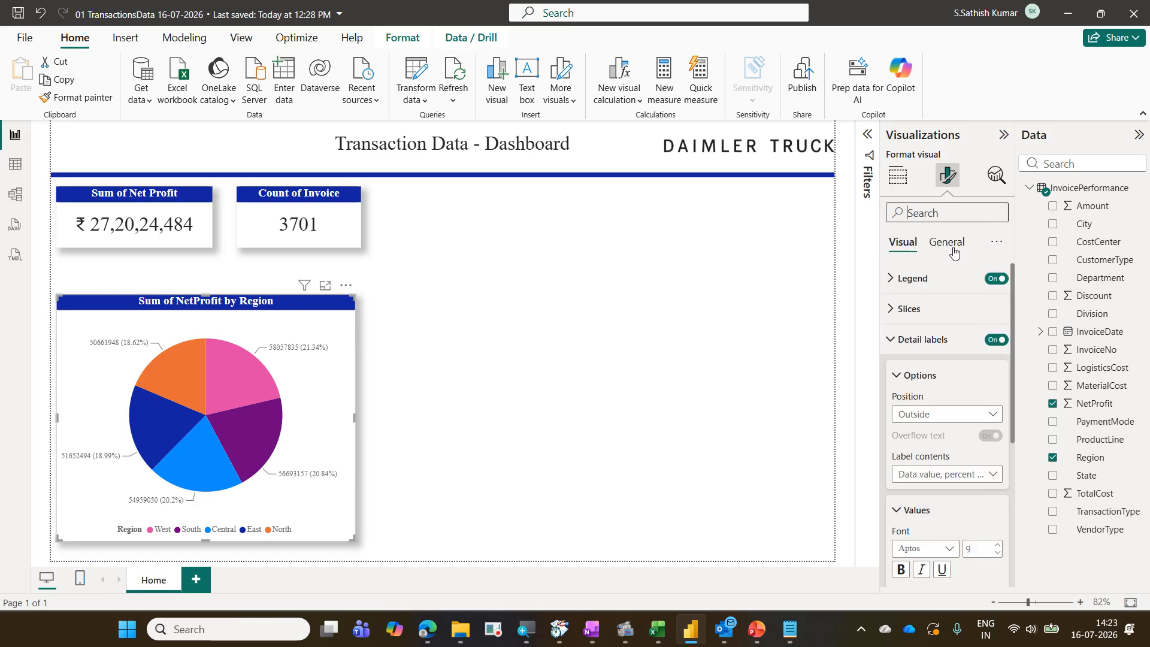
click(947, 243)
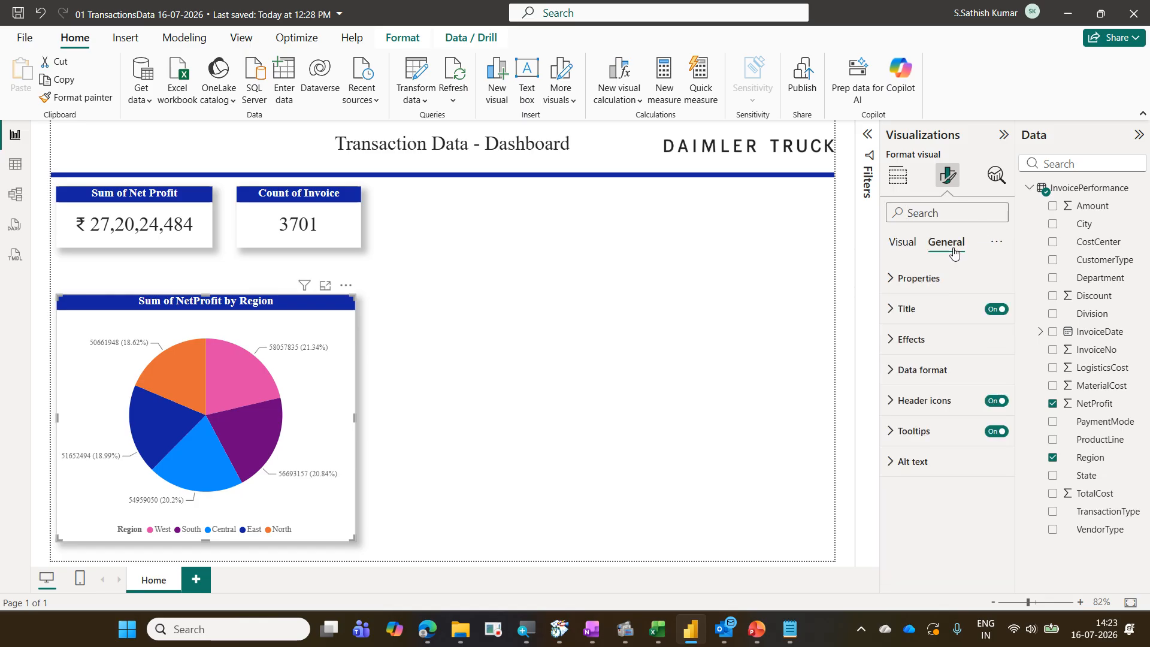
click(927, 370)
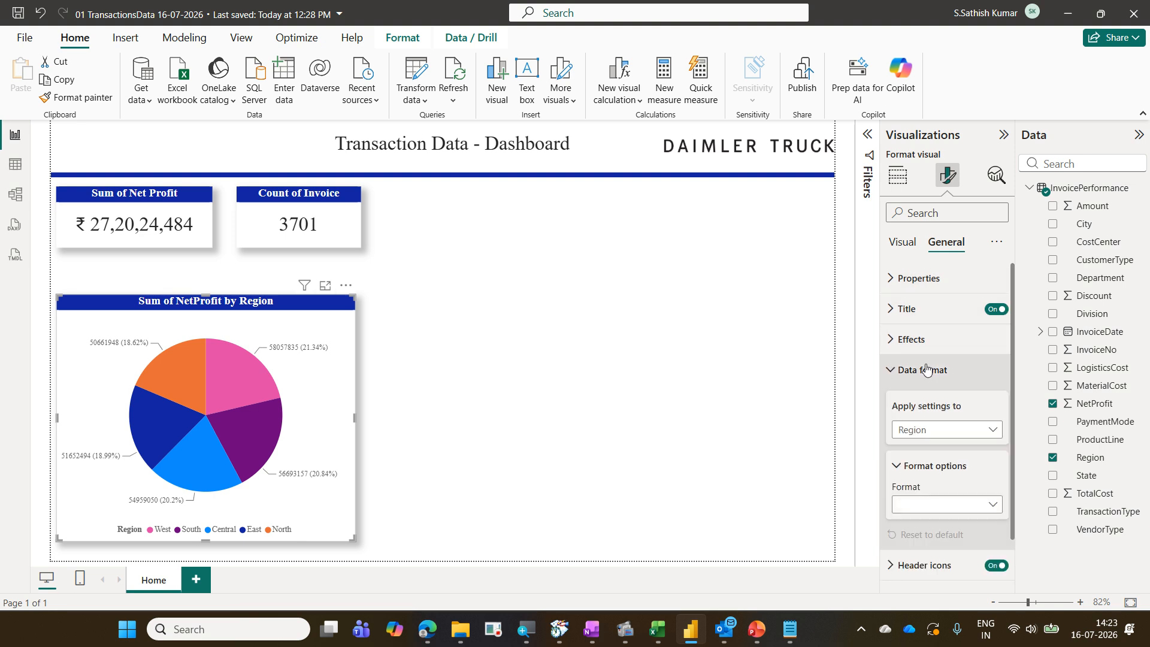
scroll(927, 366, down, 2)
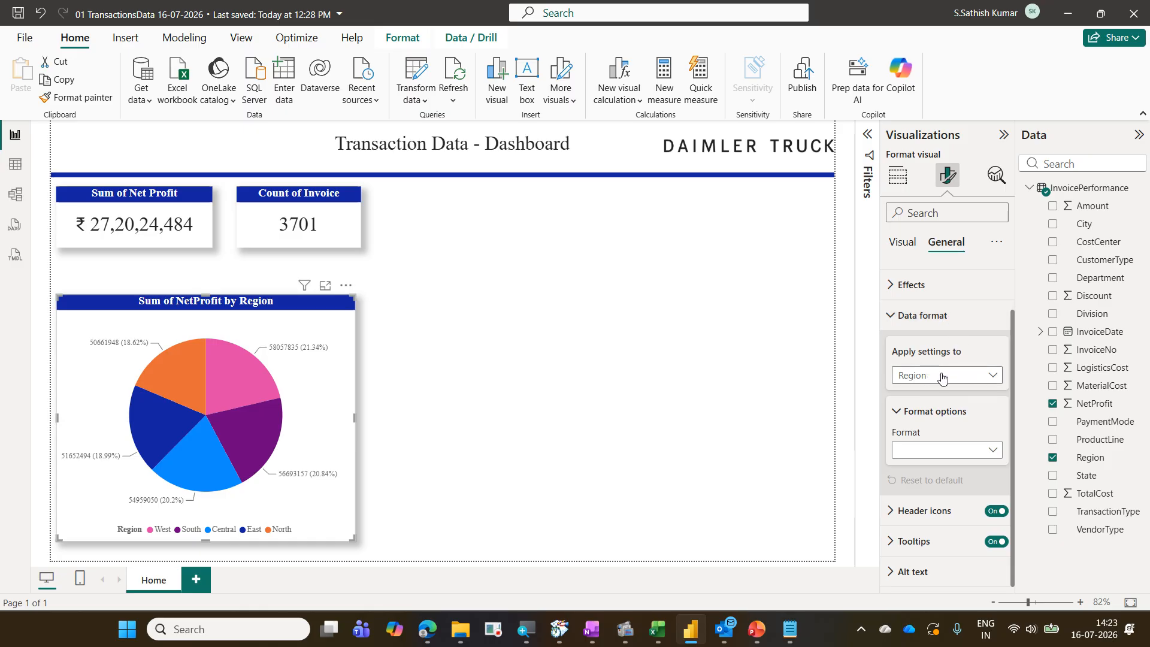
click(939, 377)
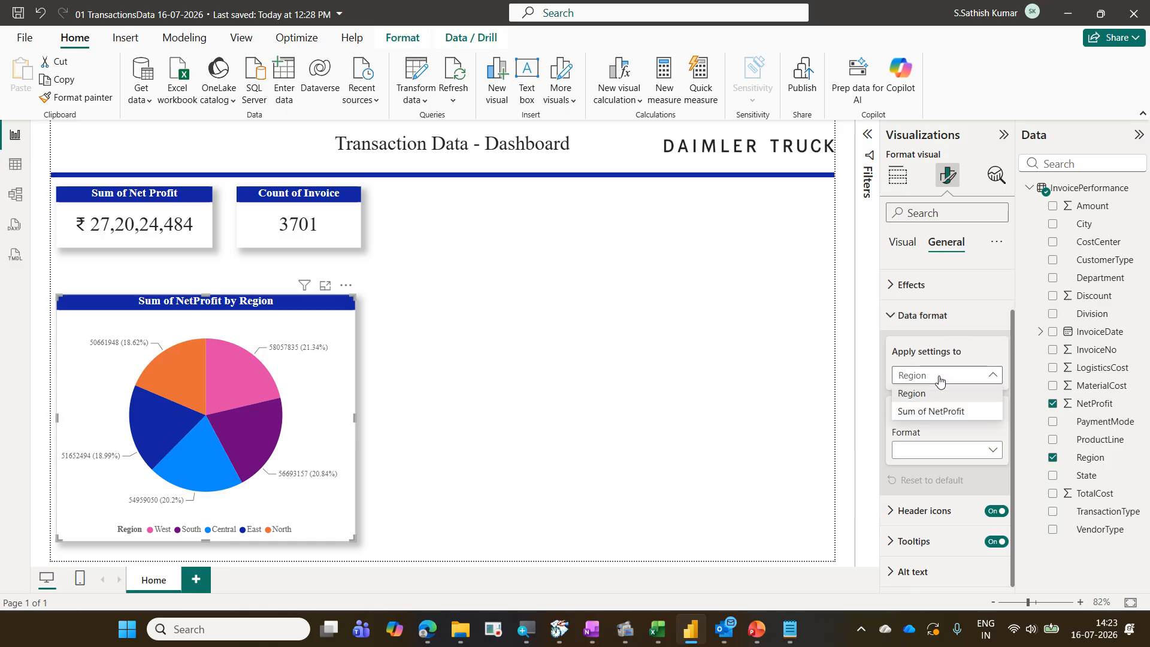
click(948, 411)
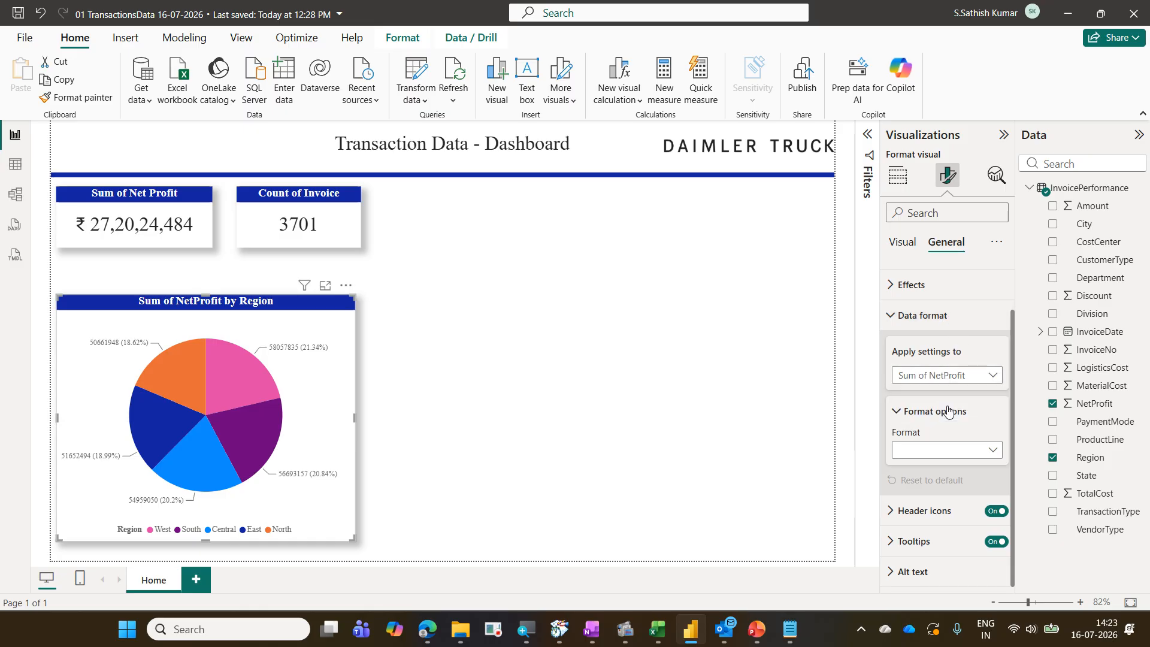
click(962, 451)
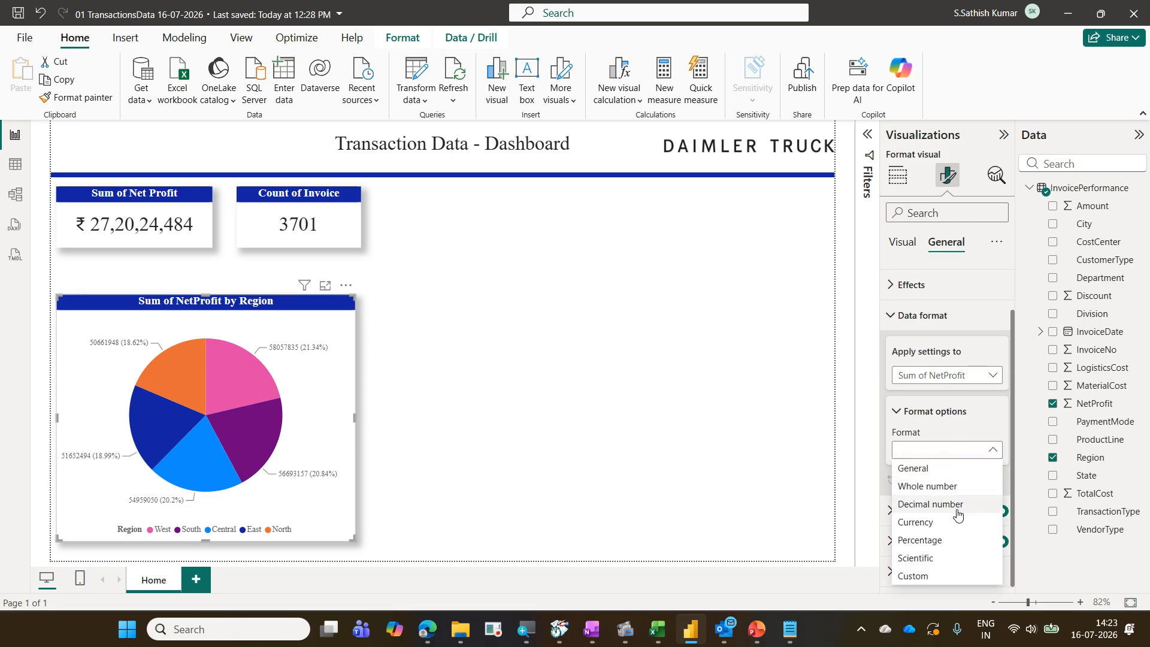
click(957, 532)
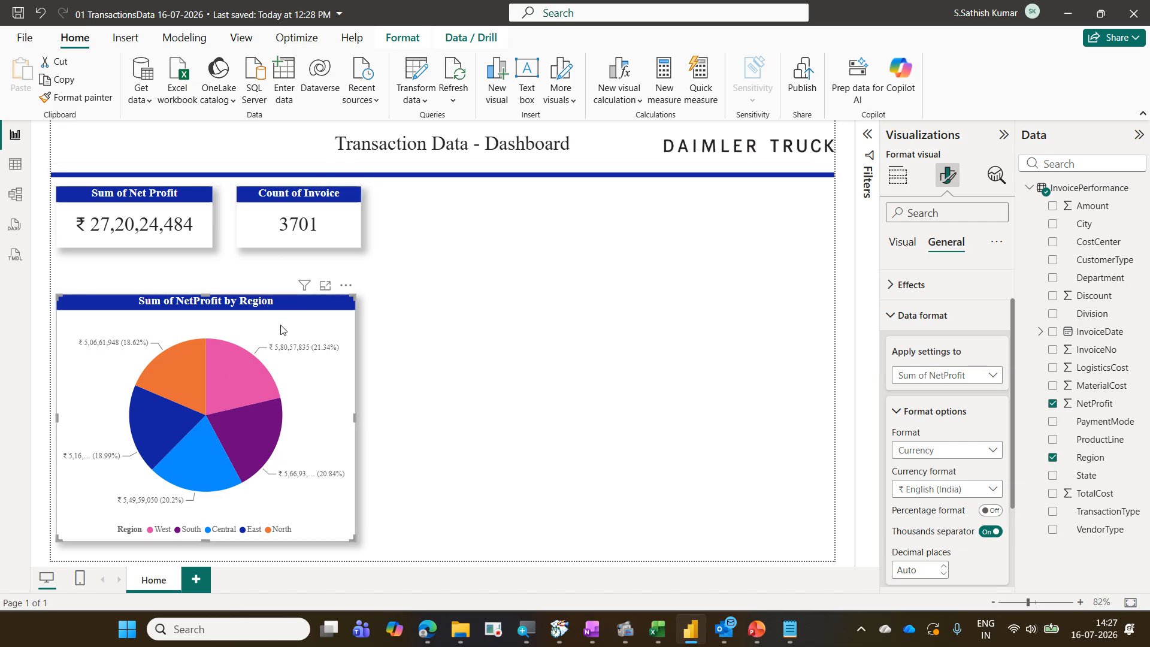
Select each region's slice in turn to examine how the KPI cards filter by region
mouse_move(253, 365)
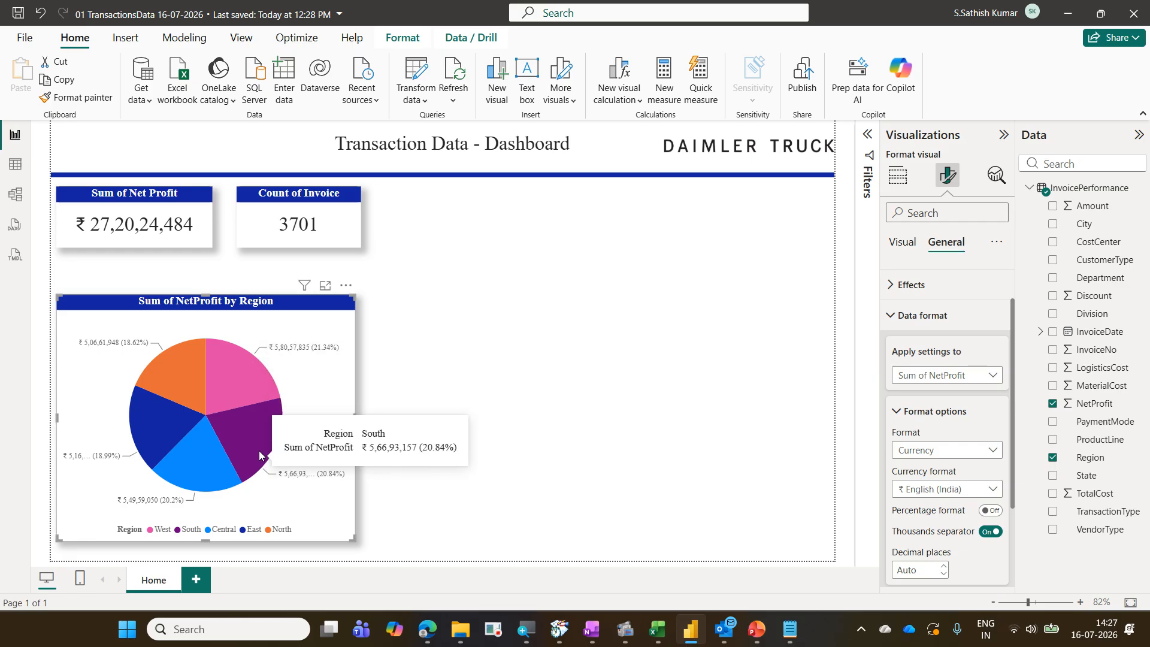
mouse_move(214, 450)
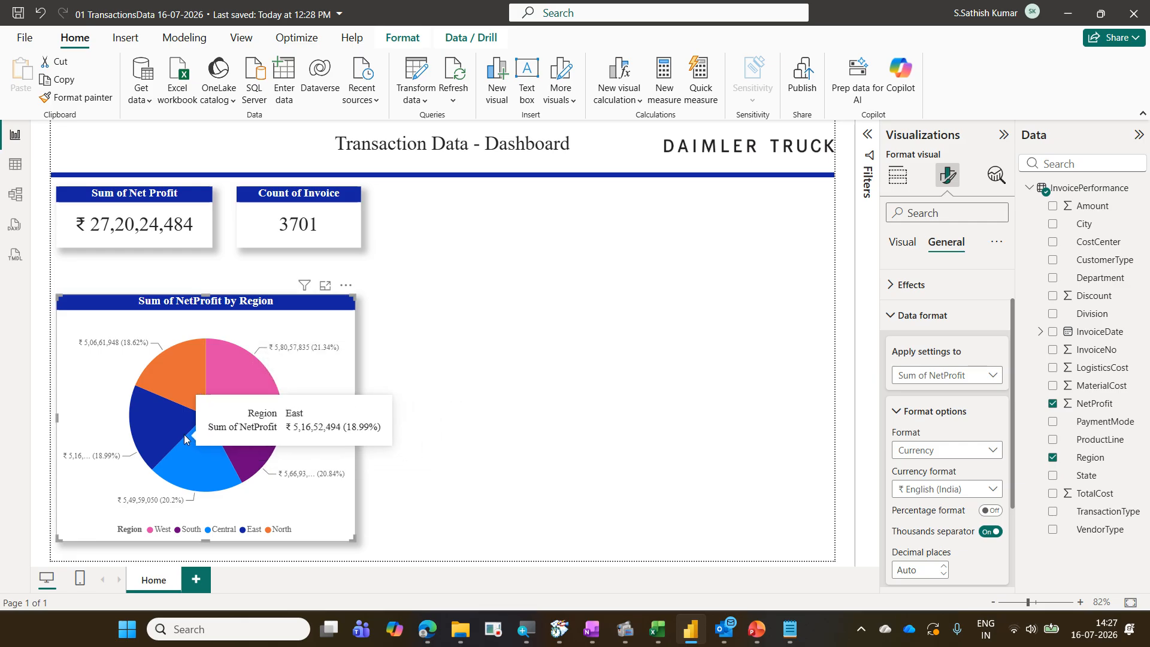
mouse_move(256, 446)
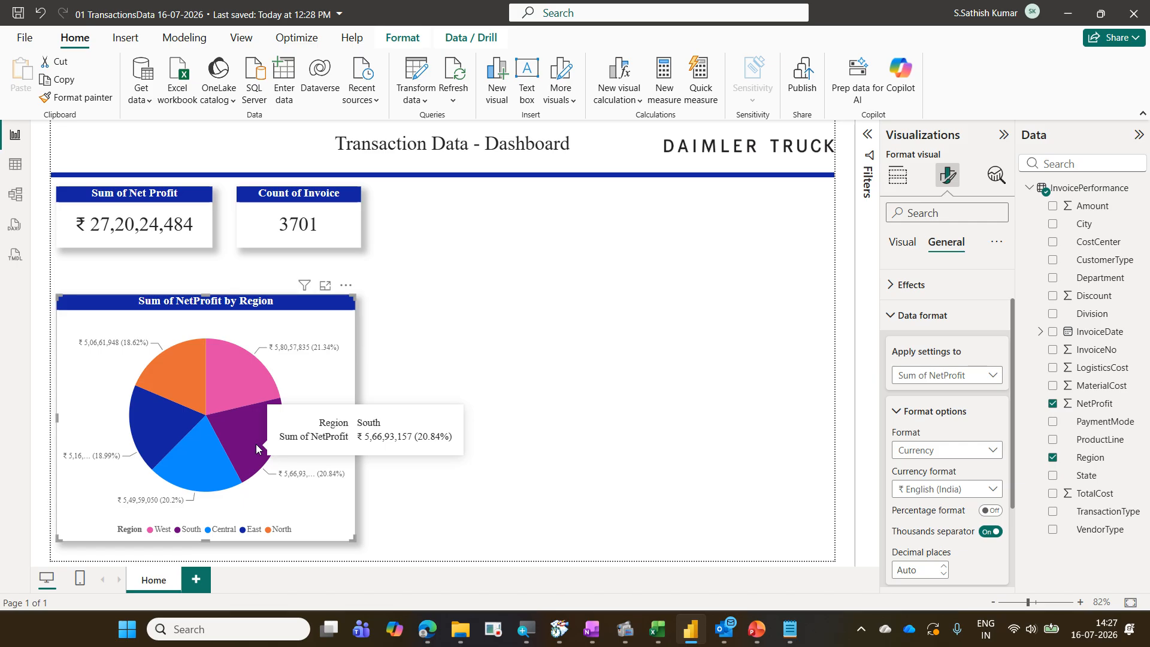
click(256, 444)
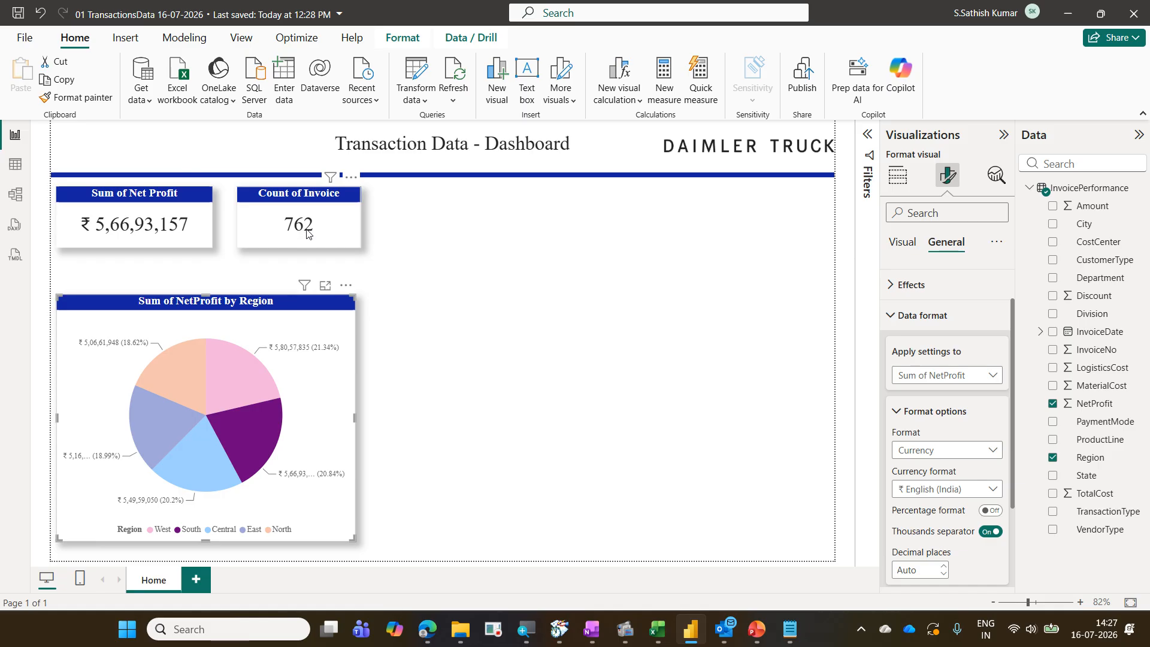
click(214, 457)
click(153, 424)
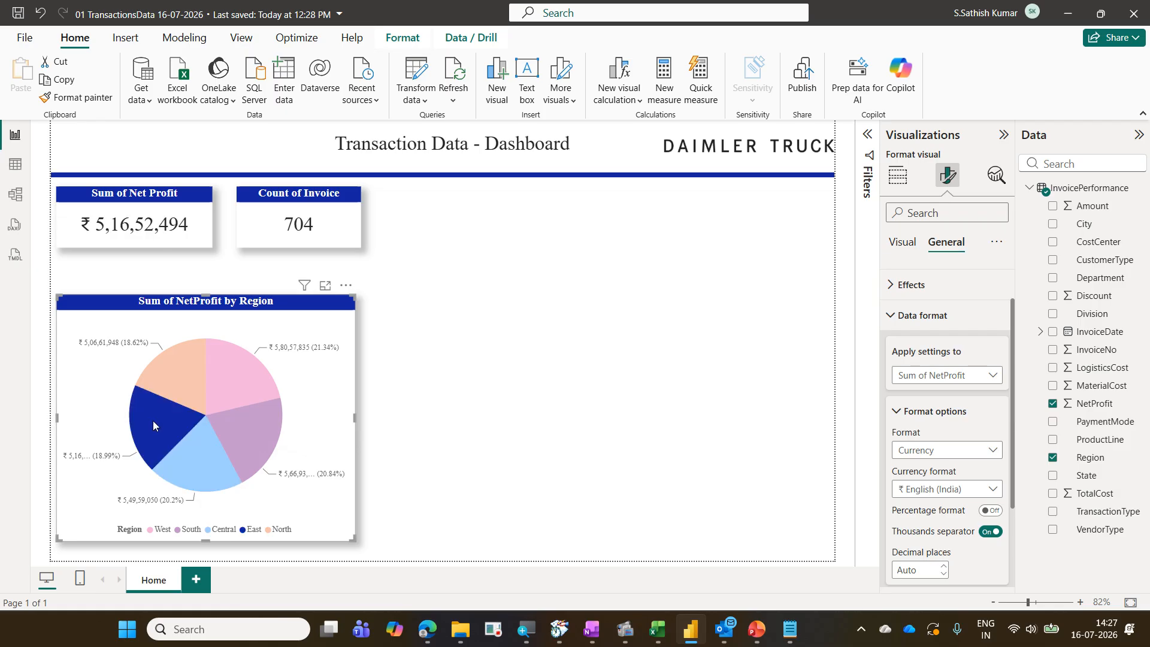
click(171, 385)
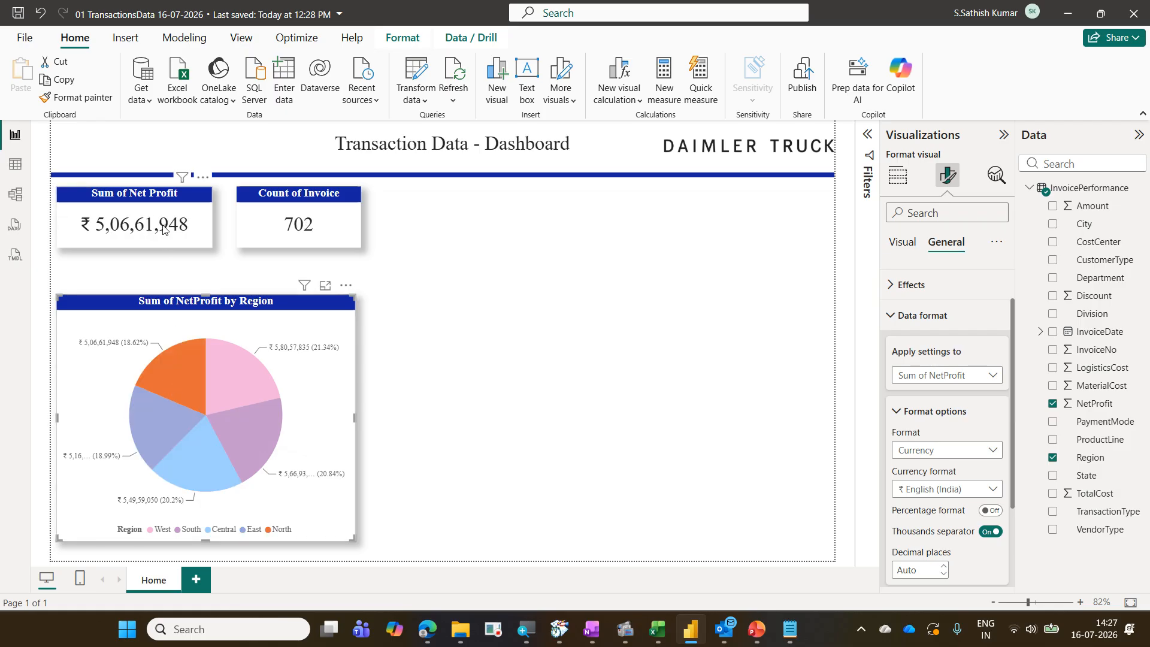
click(238, 354)
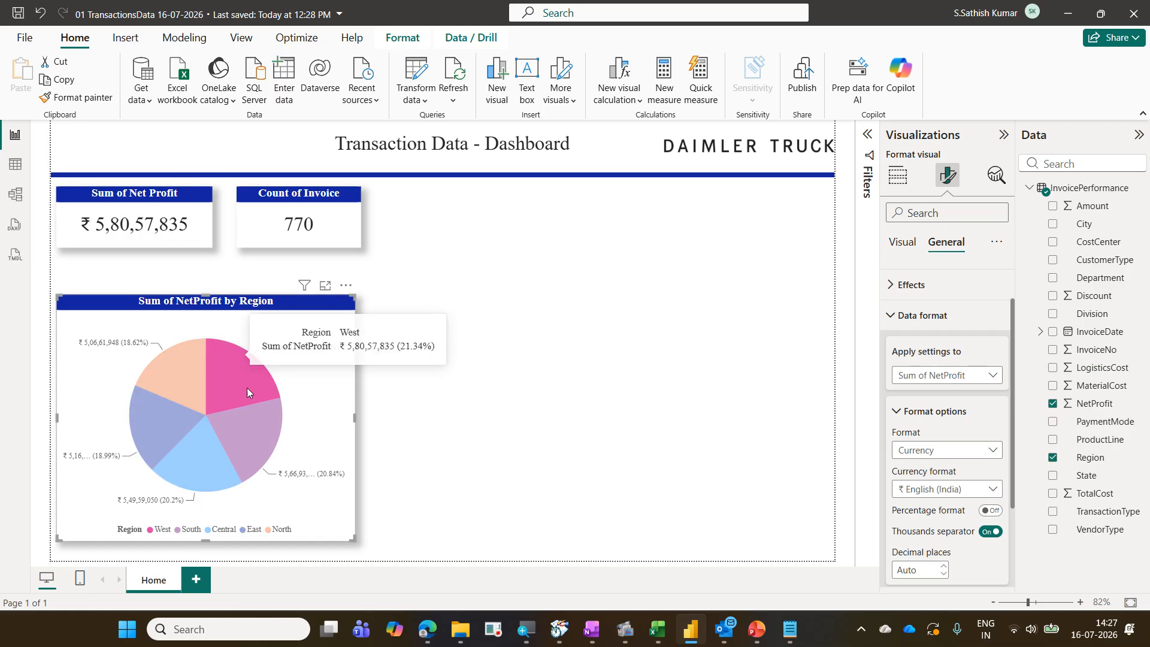
click(256, 423)
click(217, 455)
click(172, 427)
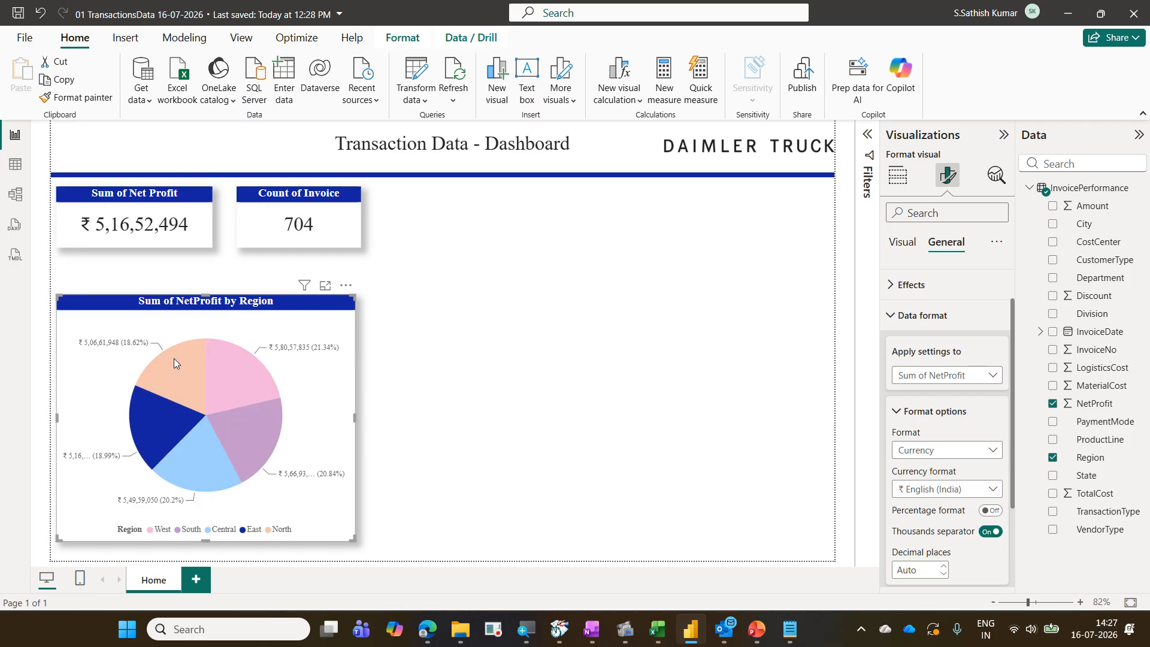
click(174, 359)
click(243, 357)
click(262, 425)
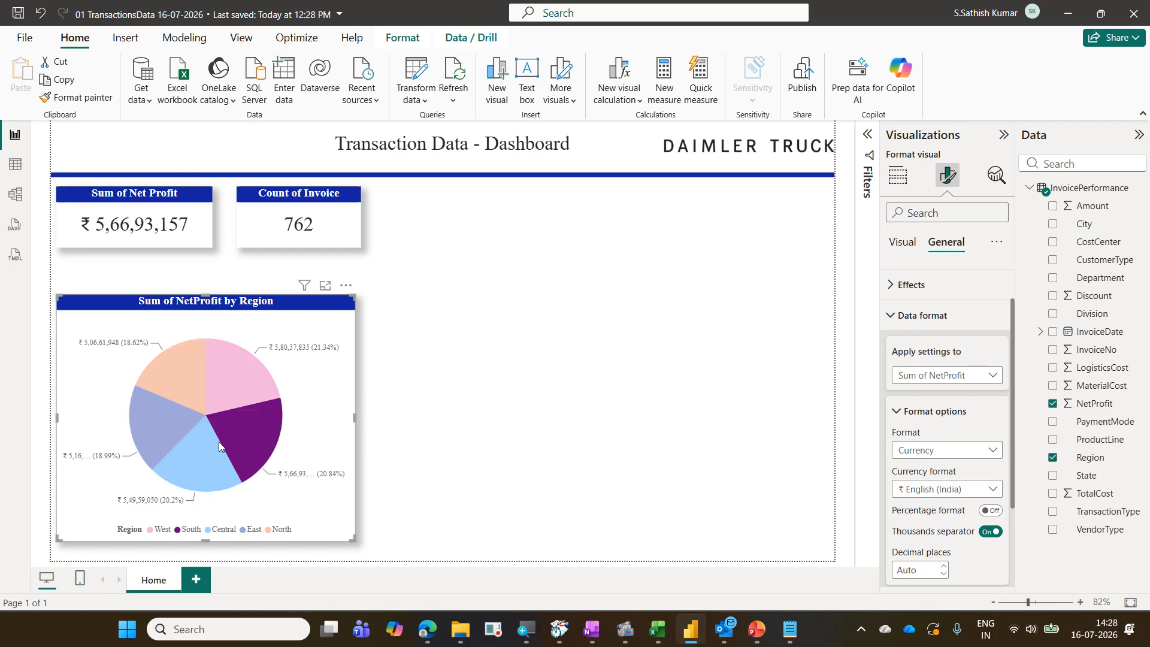
click(217, 446)
click(165, 422)
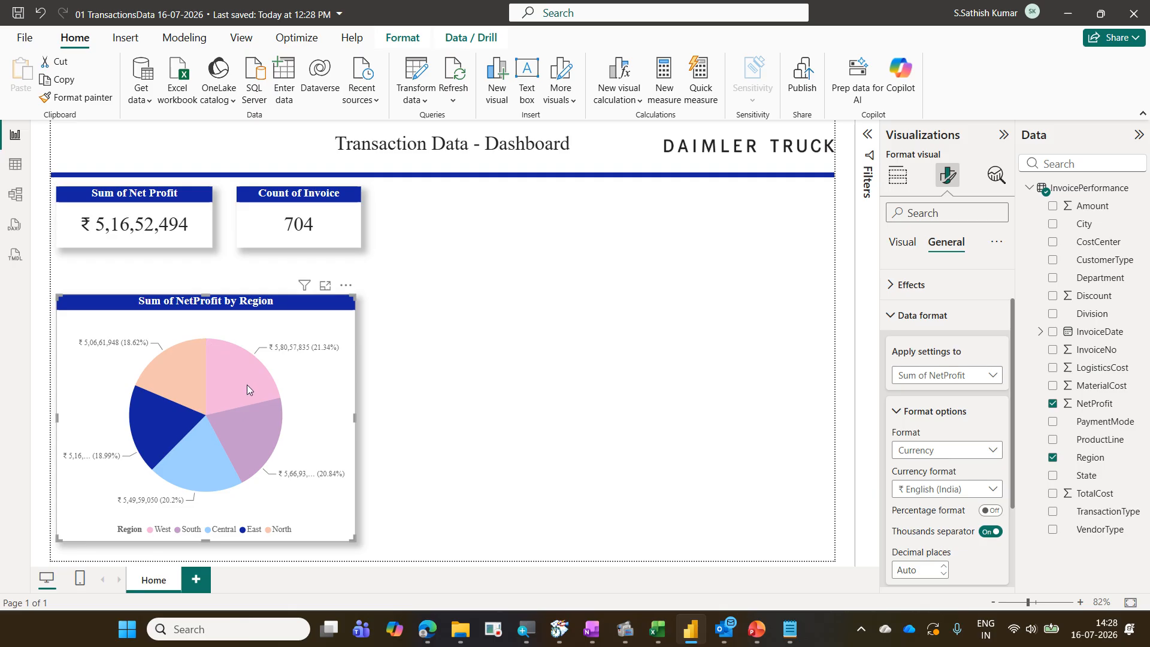
click(262, 424)
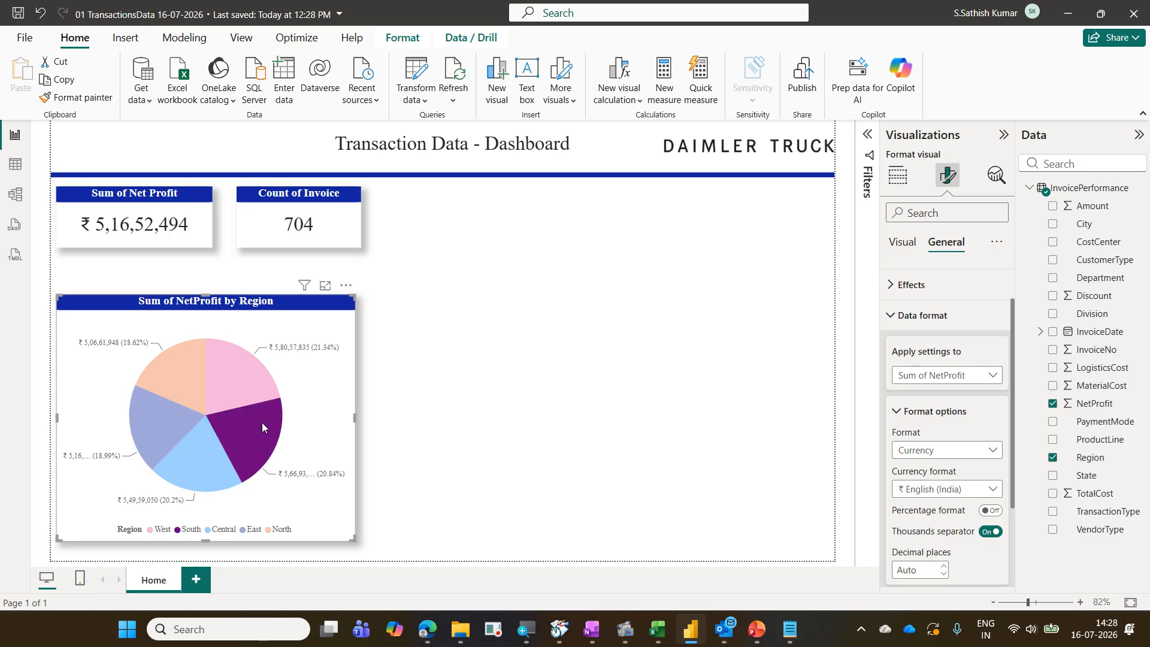
mouse_move(263, 424)
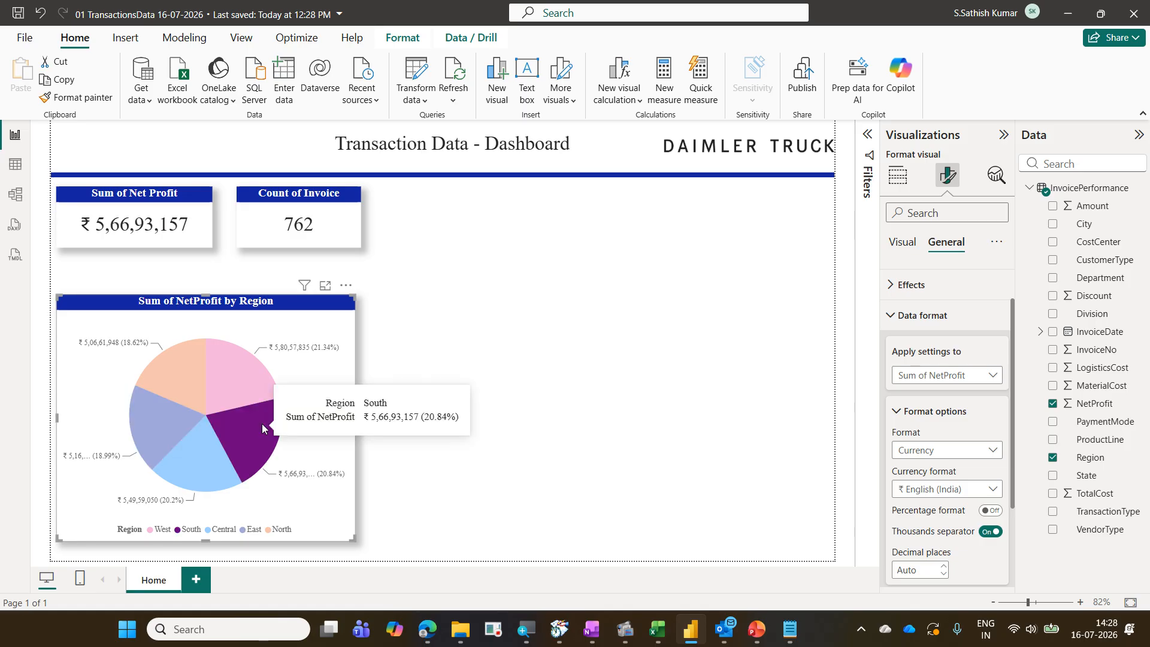
click(261, 423)
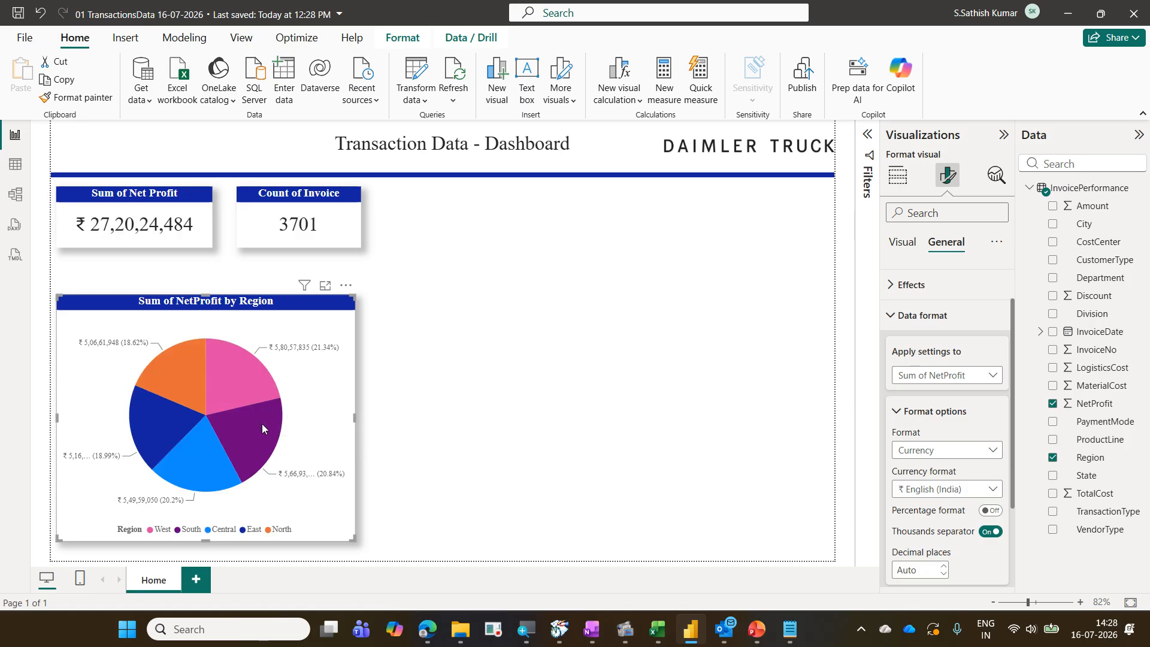
click(261, 423)
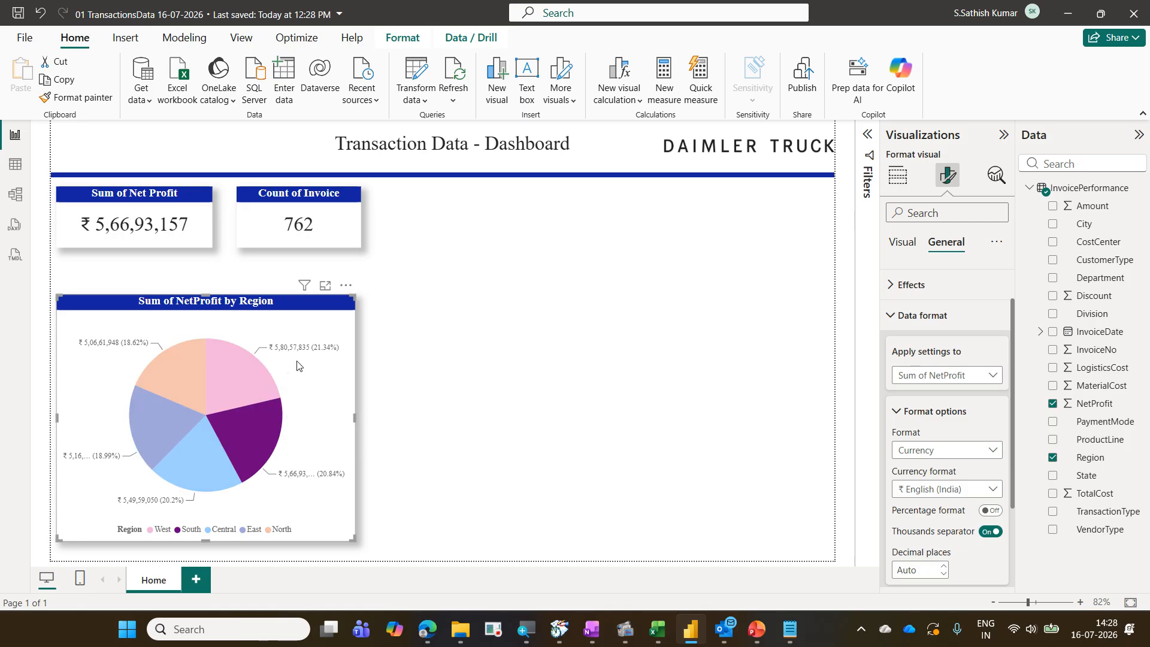
click(323, 390)
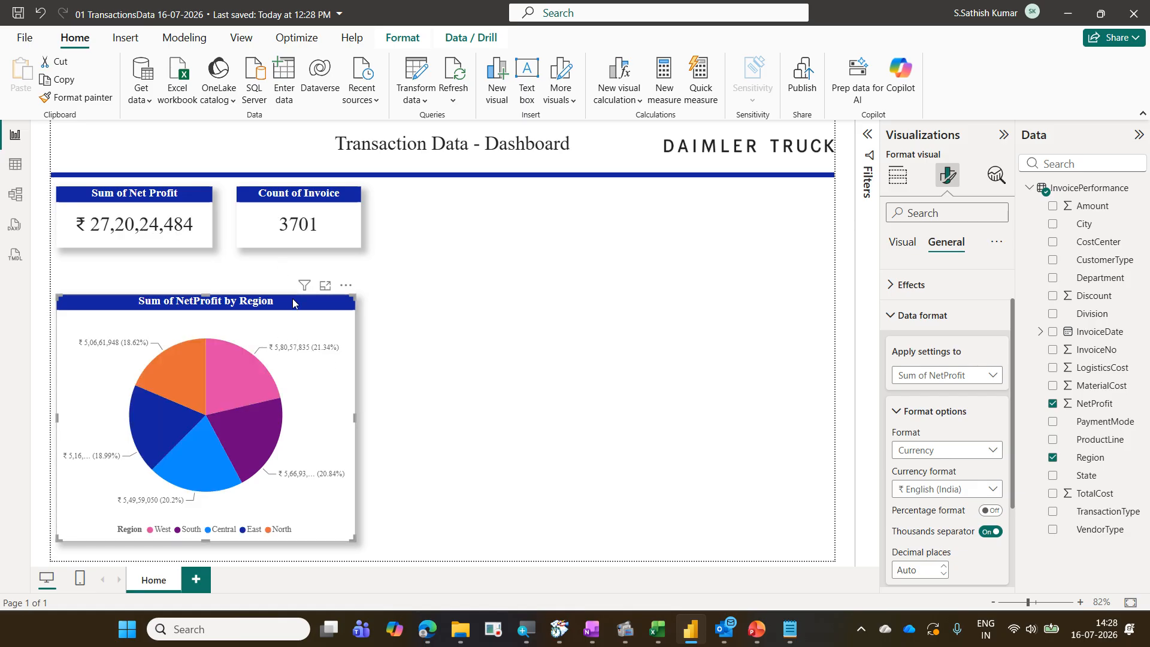
Cycle through the region slices again to compare each region's Net Profit and invoice count on the cards
mouse_move(262, 373)
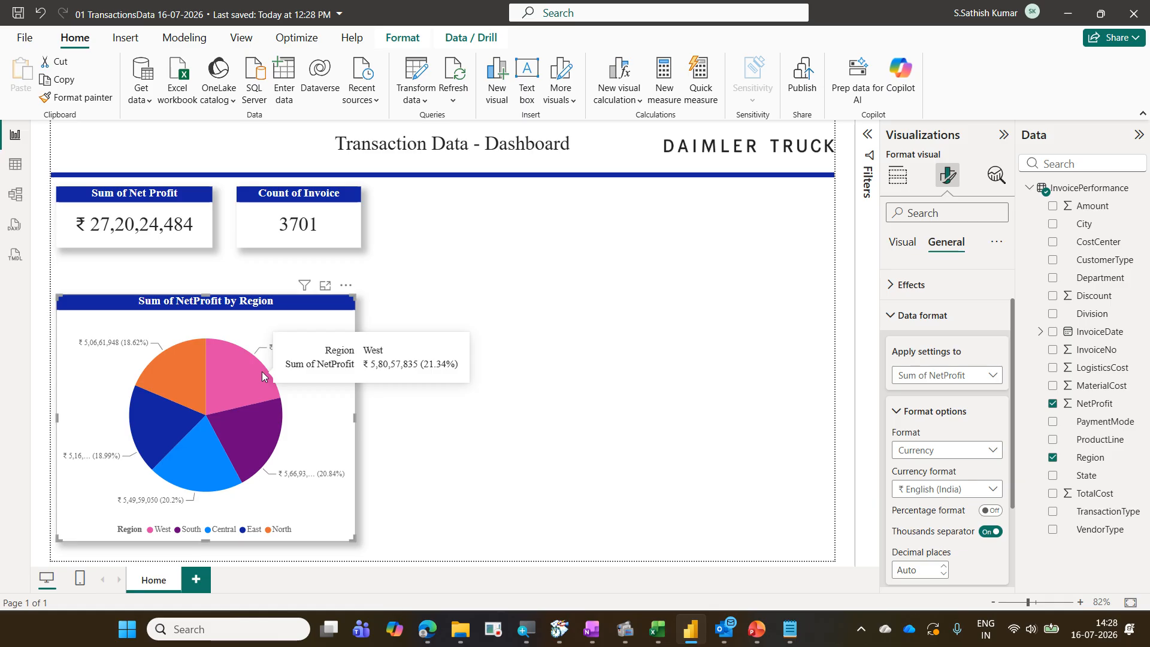
click(254, 384)
click(254, 425)
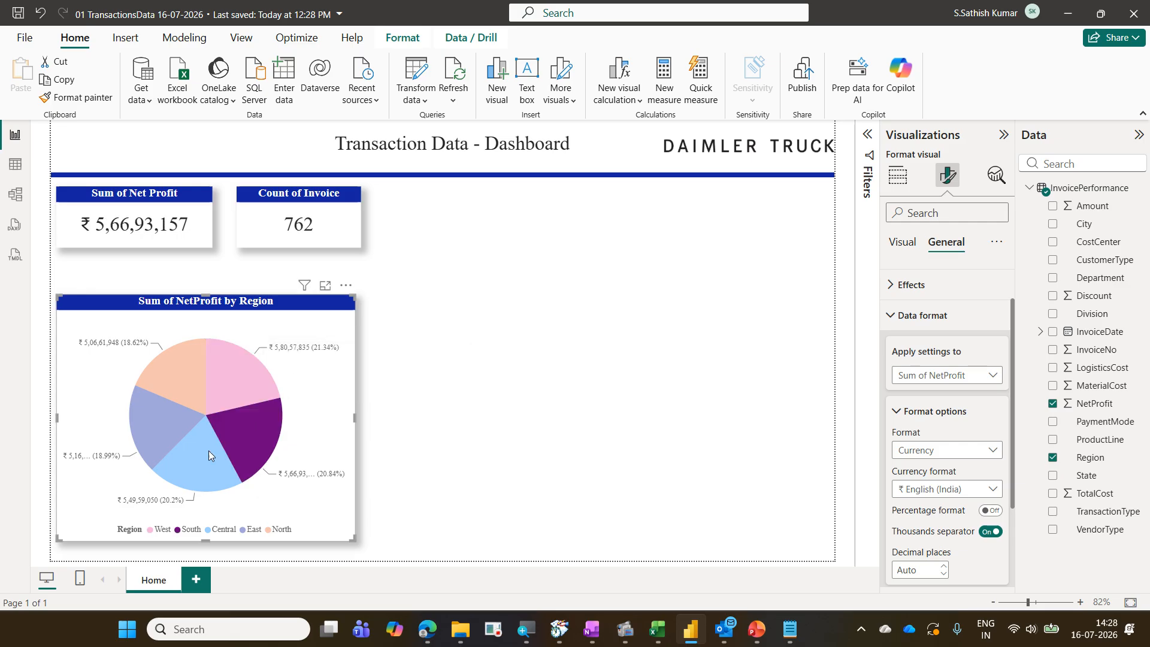
click(195, 454)
click(174, 430)
click(181, 376)
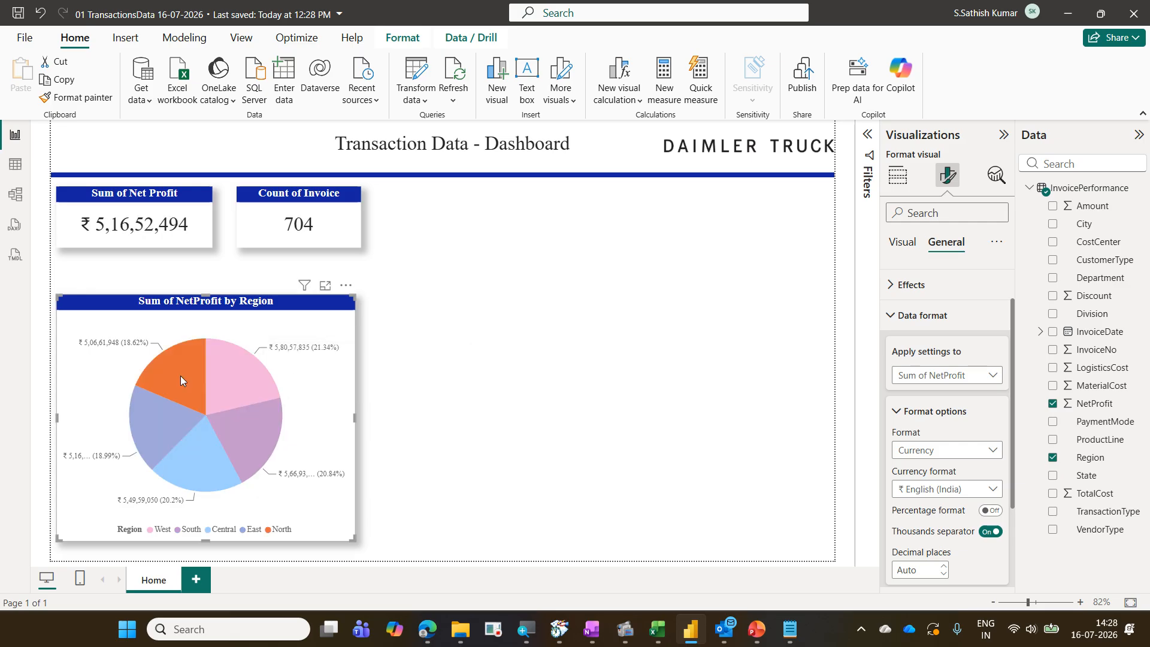
click(238, 379)
click(259, 405)
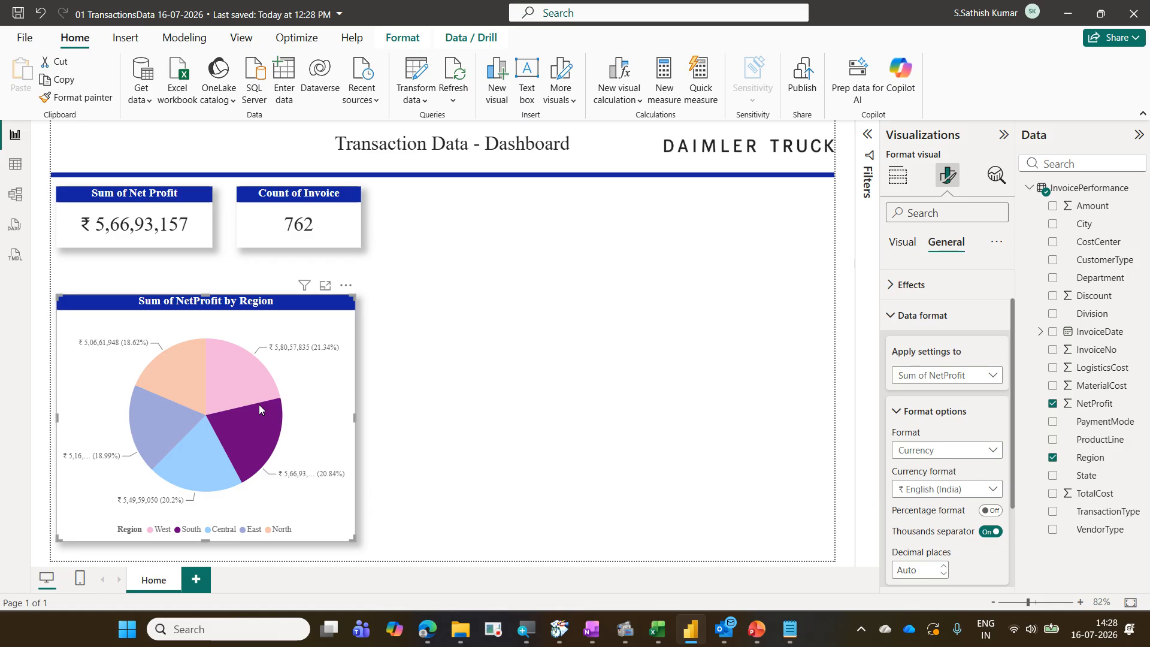
mouse_move(252, 431)
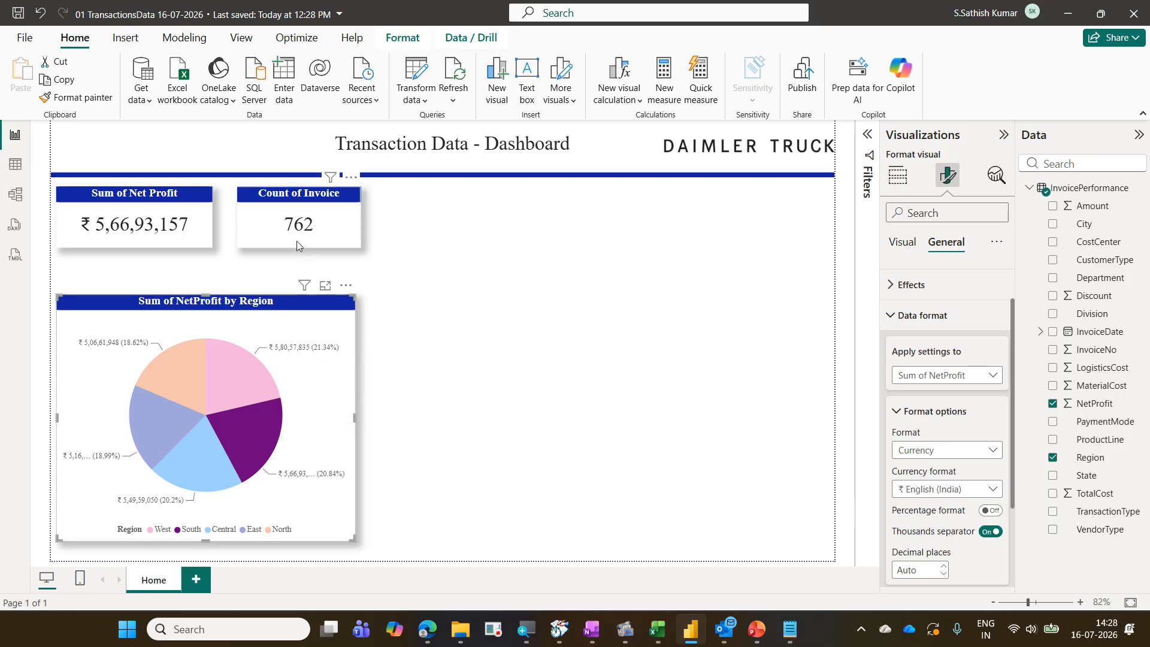
click(211, 456)
click(163, 433)
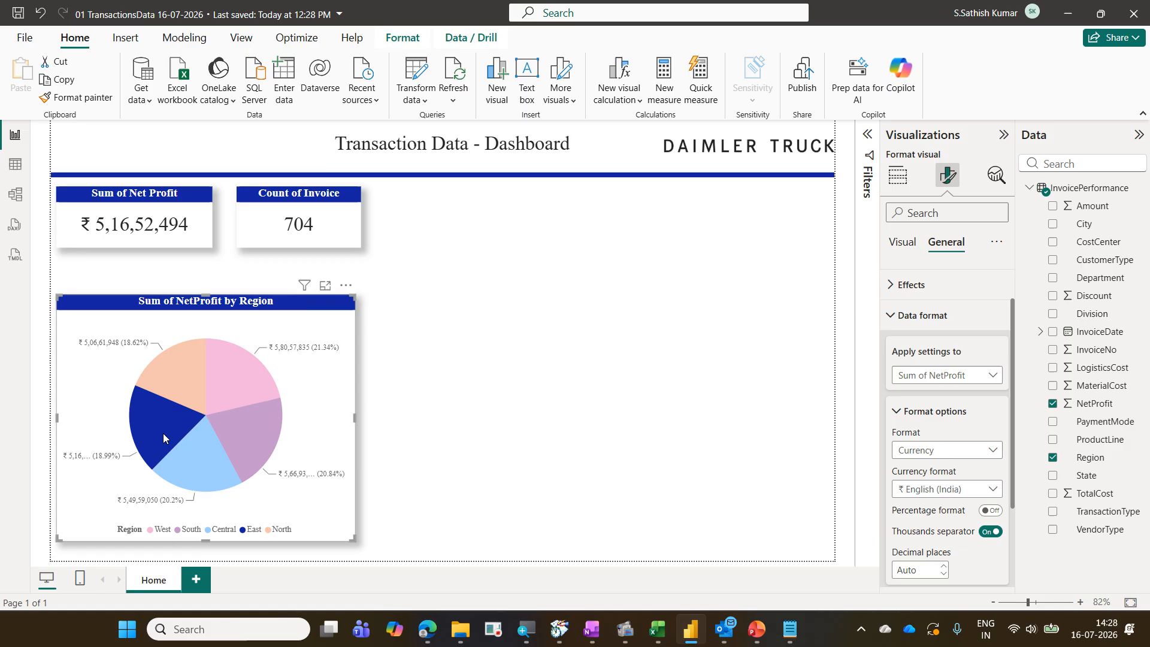
click(178, 382)
click(223, 372)
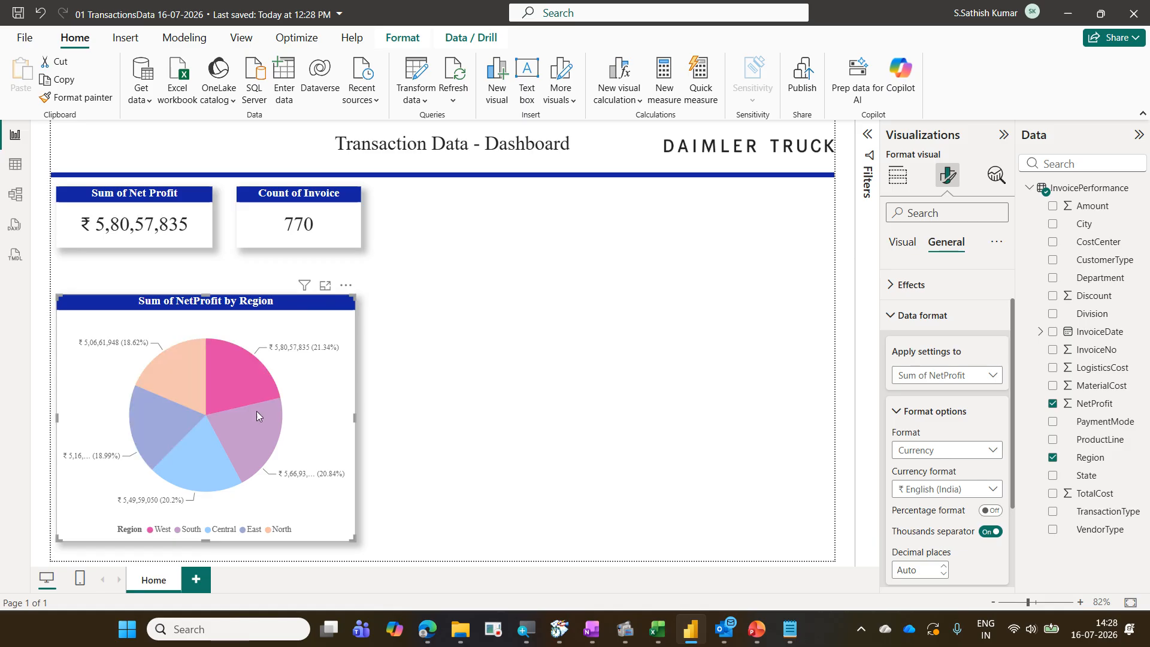
click(256, 411)
click(221, 460)
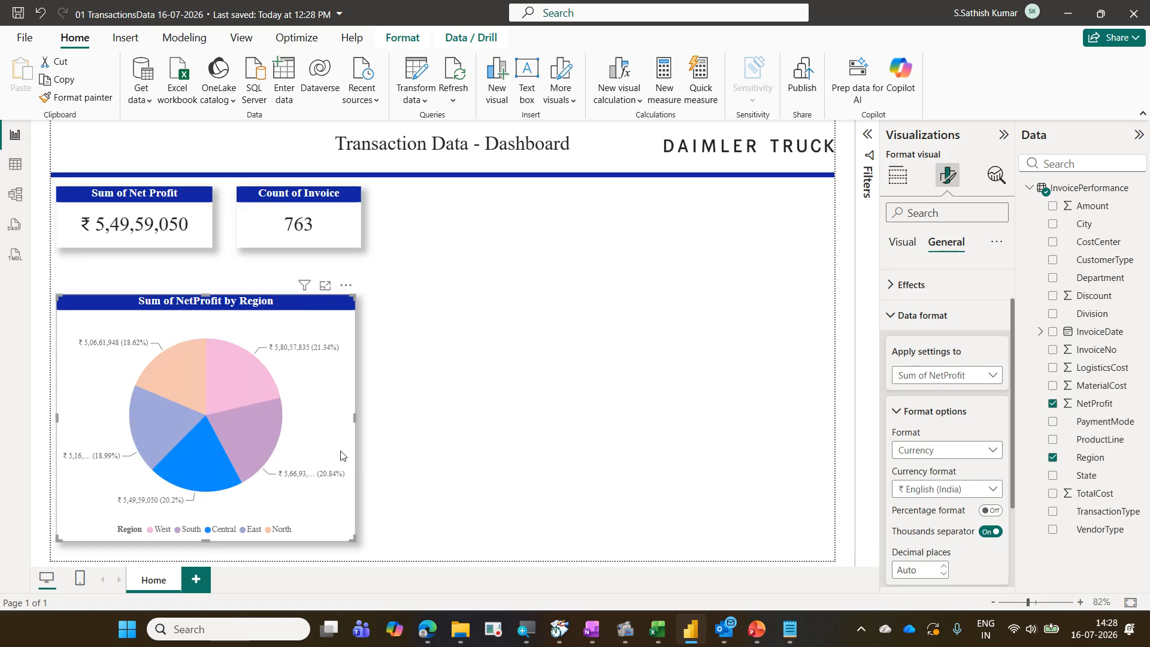
Clear the pie chart's region slice selection so the cards show overall totals
click(341, 456)
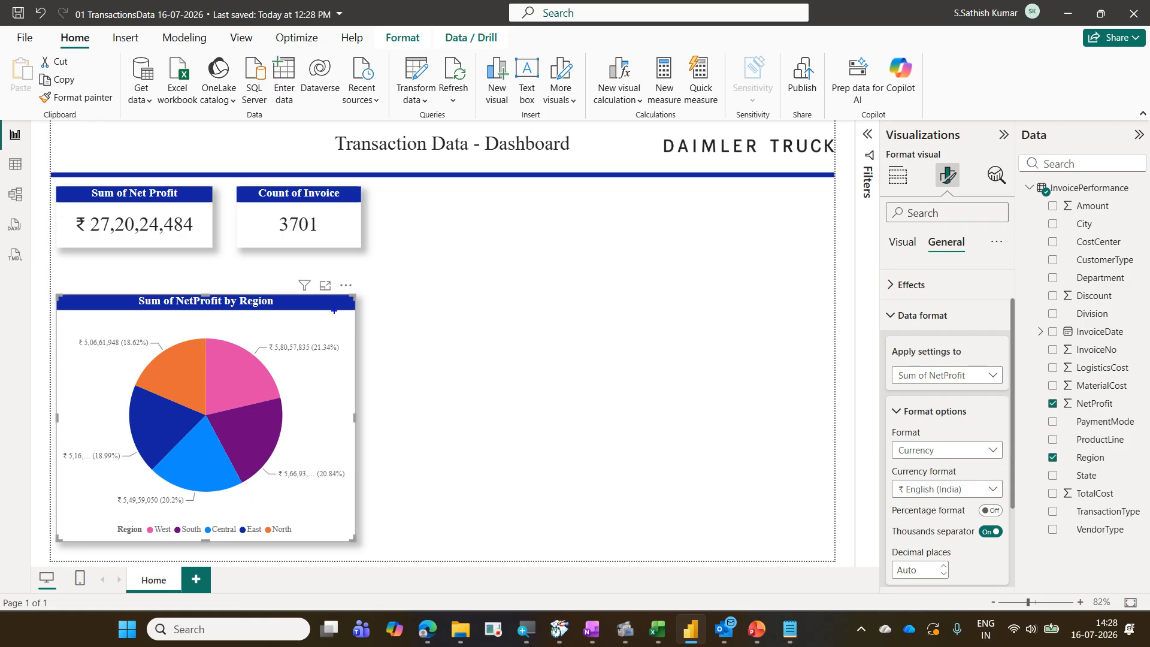
drag(259, 207, 354, 246)
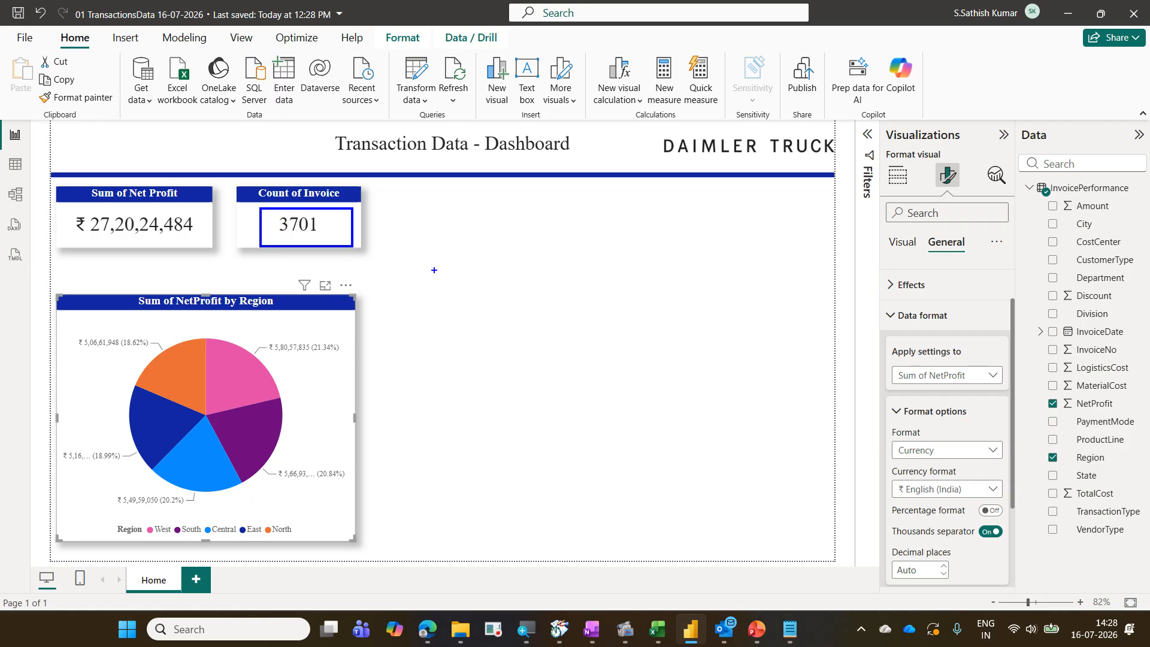
drag(436, 269, 357, 228)
drag(424, 301, 424, 335)
text(750)
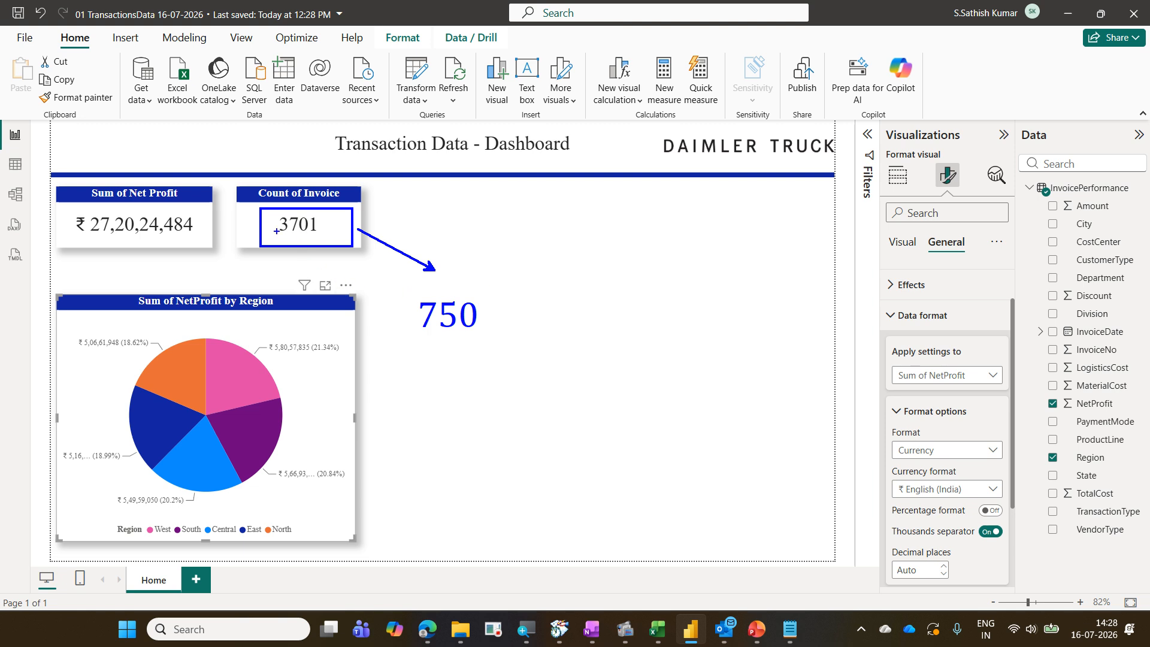
drag(276, 230, 318, 234)
drag(421, 346, 510, 313)
key(Escape)
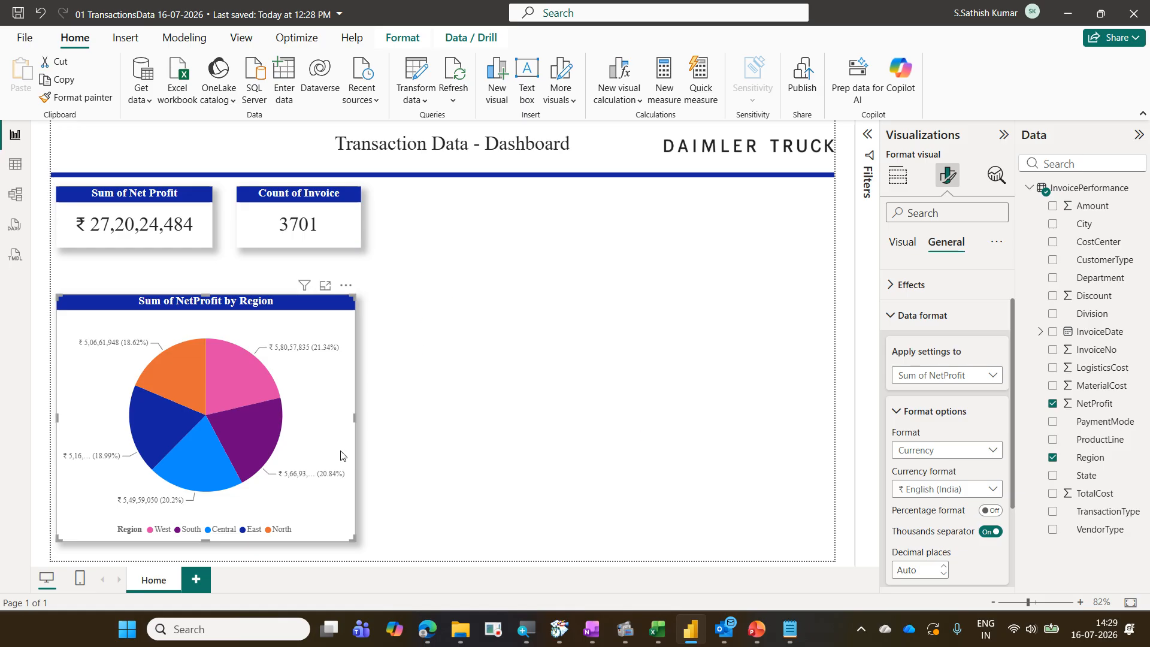
Select the Count of Invoice card and review its callout value, general and effects format options
click(325, 241)
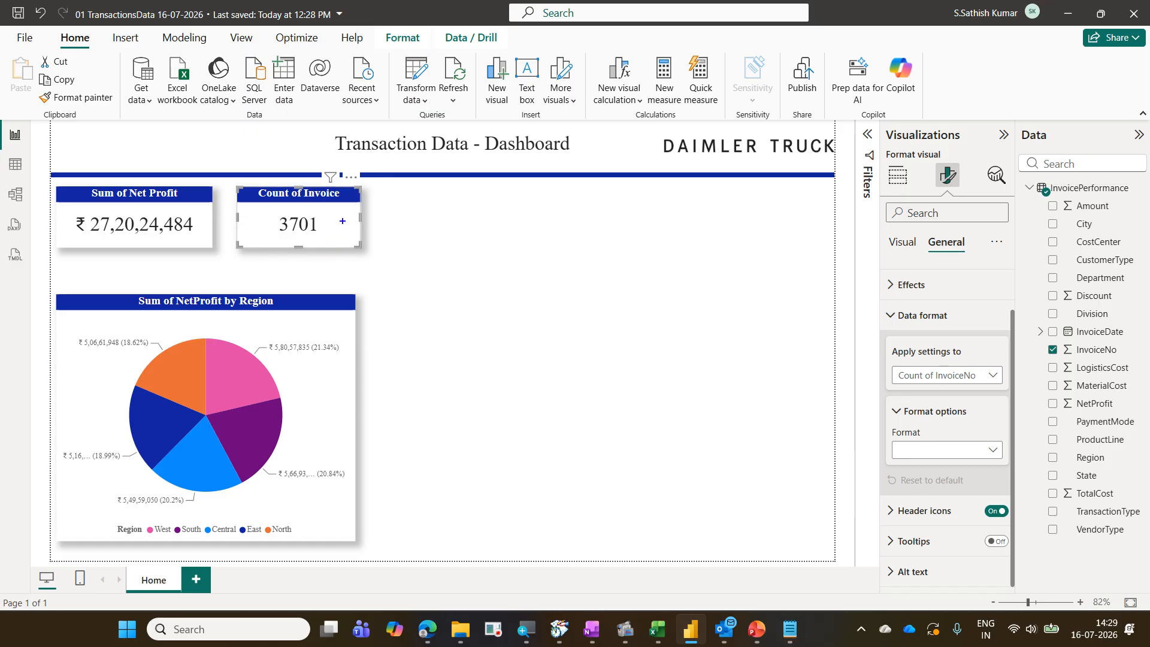
mouse_move(355, 204)
mouse_down()
mouse_move(325, 246)
mouse_move(374, 248)
mouse_up()
mouse_move(276, 212)
mouse_down()
mouse_move(286, 230)
mouse_move(321, 239)
mouse_up()
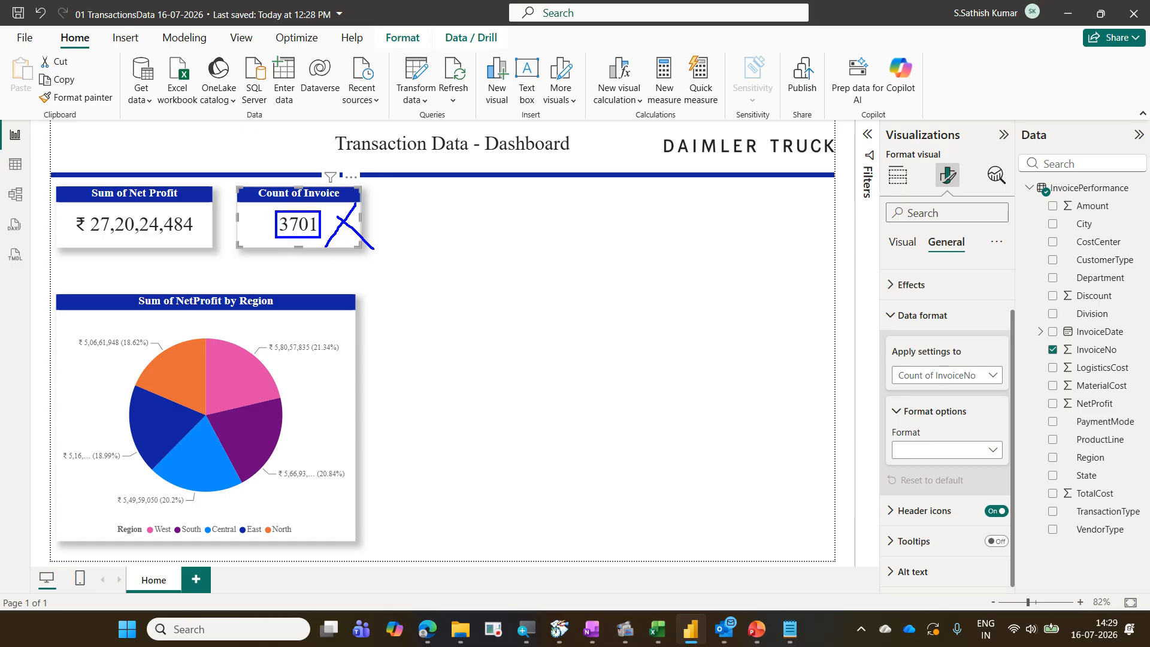
key(Escape)
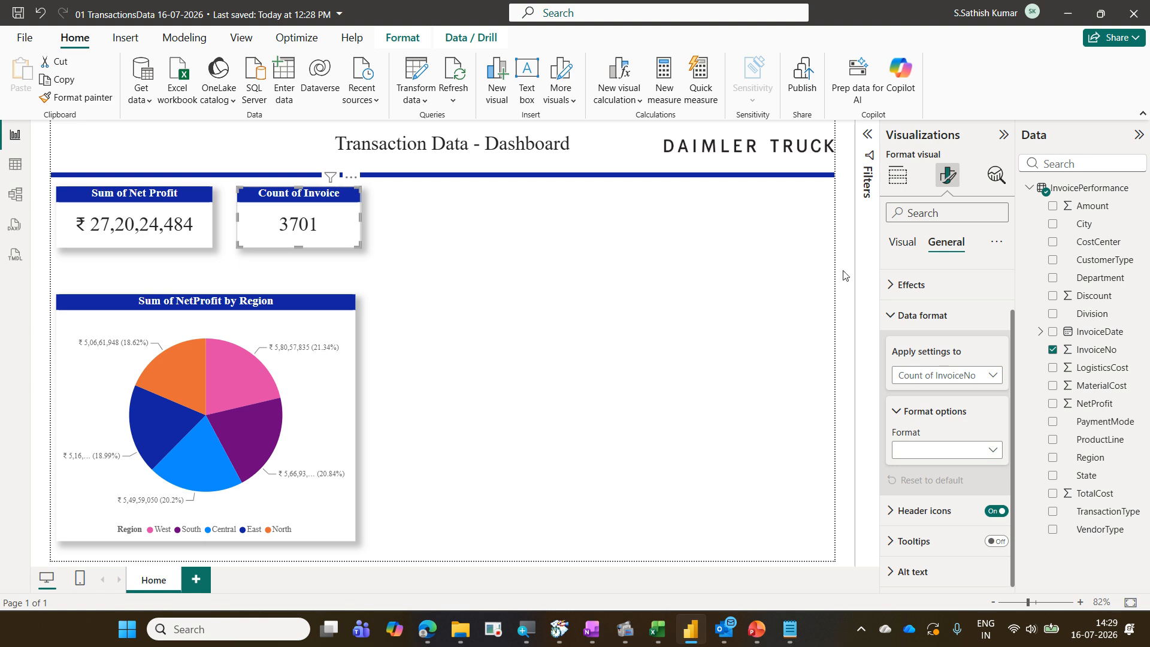
click(905, 251)
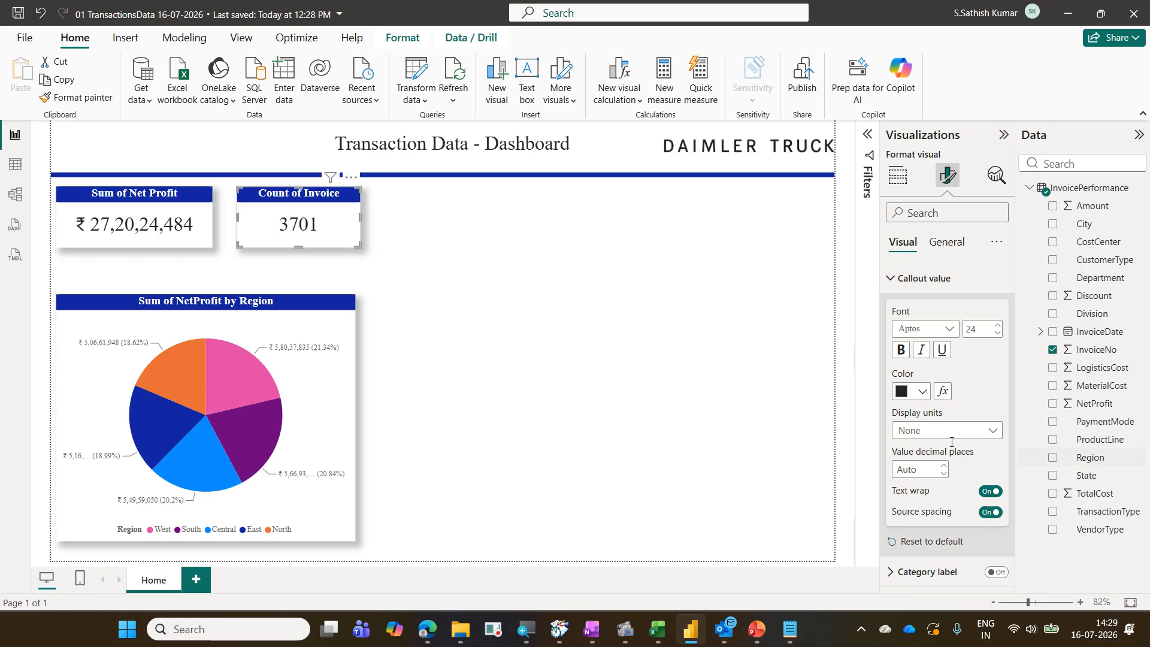
click(952, 253)
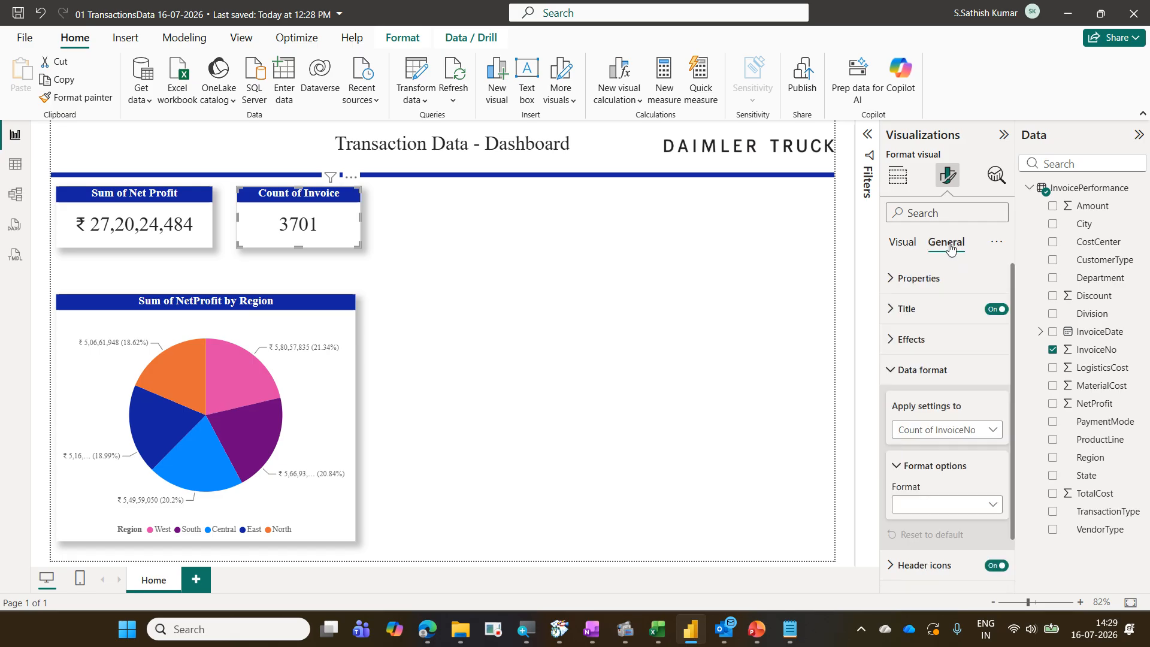
click(933, 339)
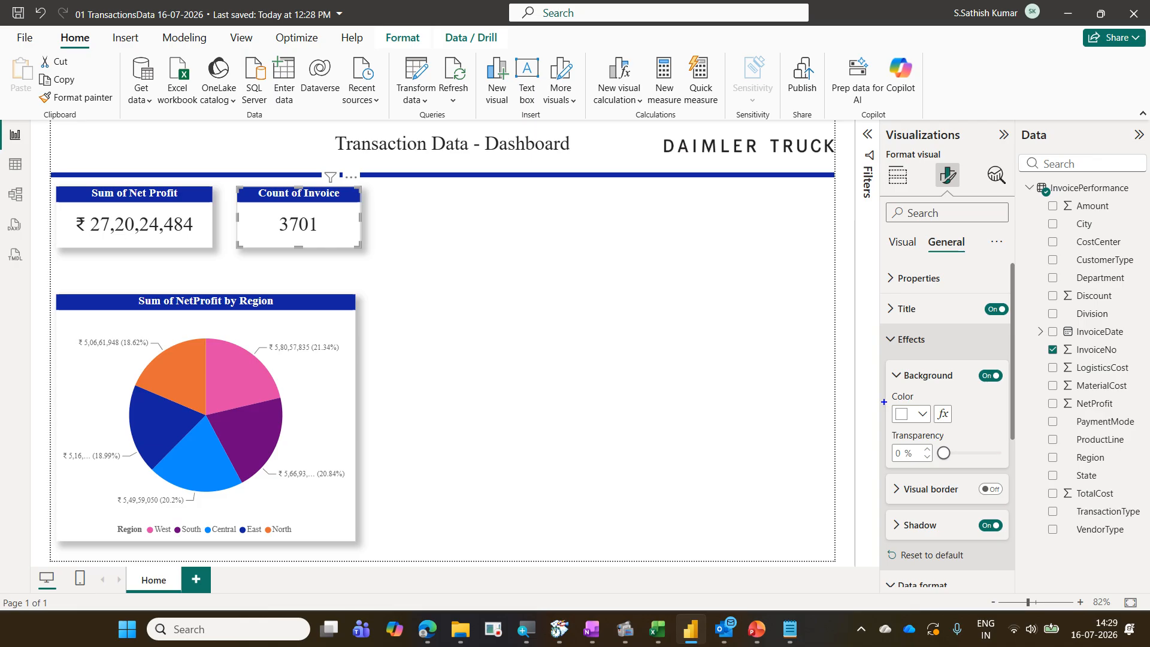
drag(884, 402, 924, 424)
key(Escape)
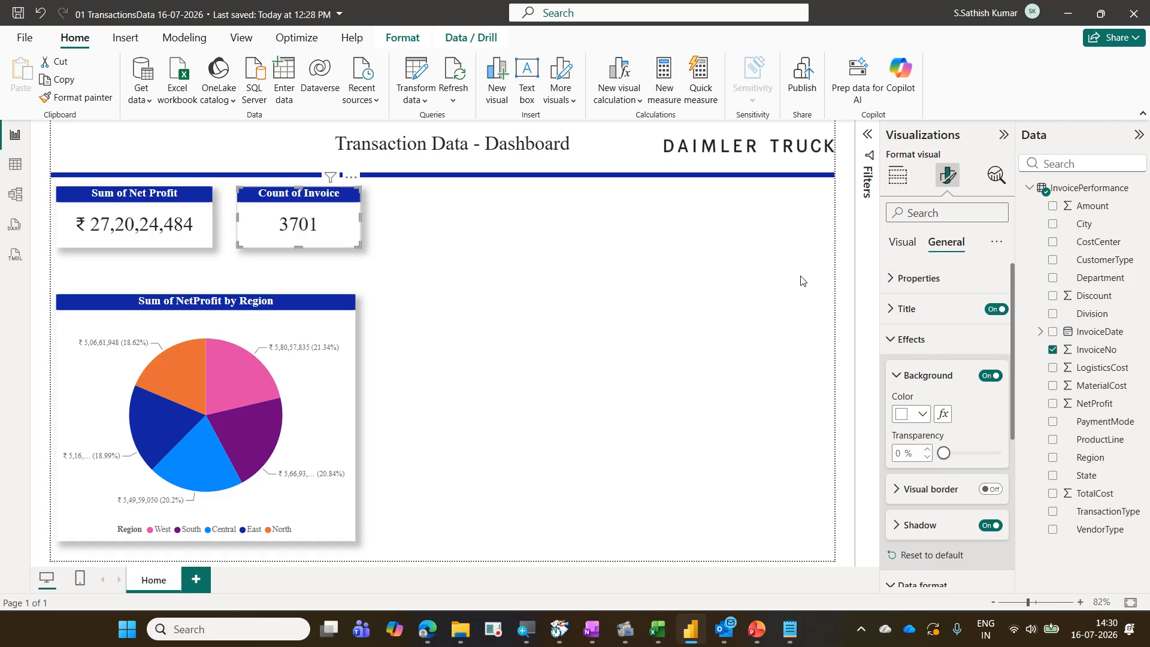
click(898, 244)
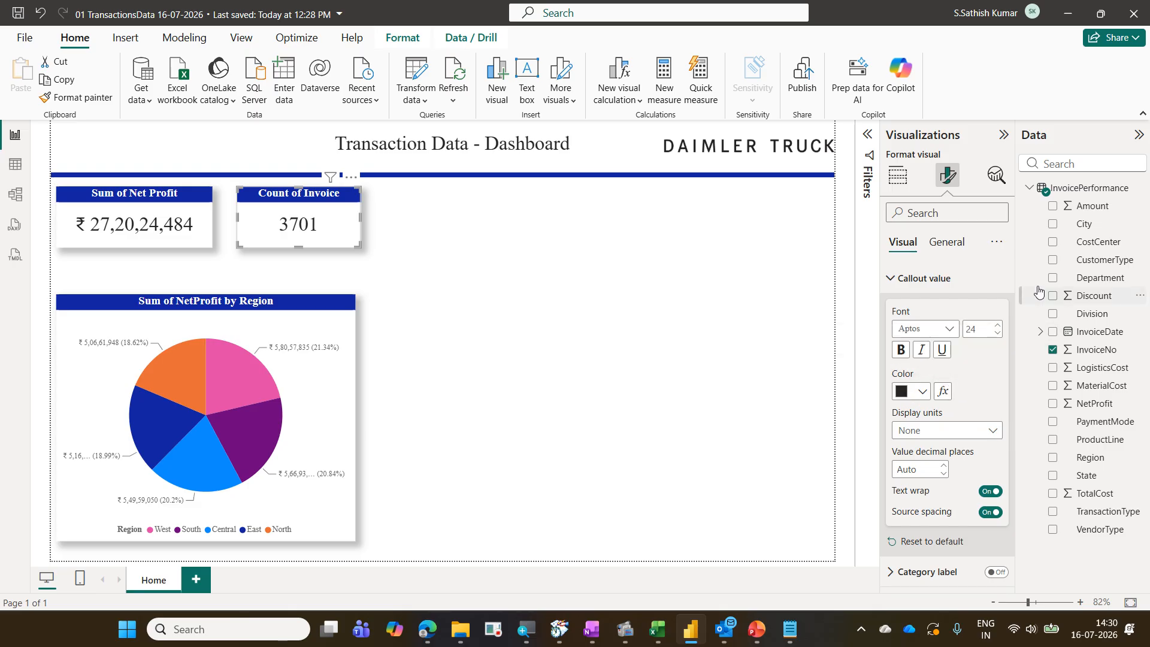
key(ctrl+2)
drag(929, 380, 957, 408)
mouse_move(901, 381)
mouse_down()
mouse_move(916, 361)
mouse_move(939, 402)
mouse_move(962, 370)
mouse_move(928, 413)
mouse_move(951, 413)
mouse_up()
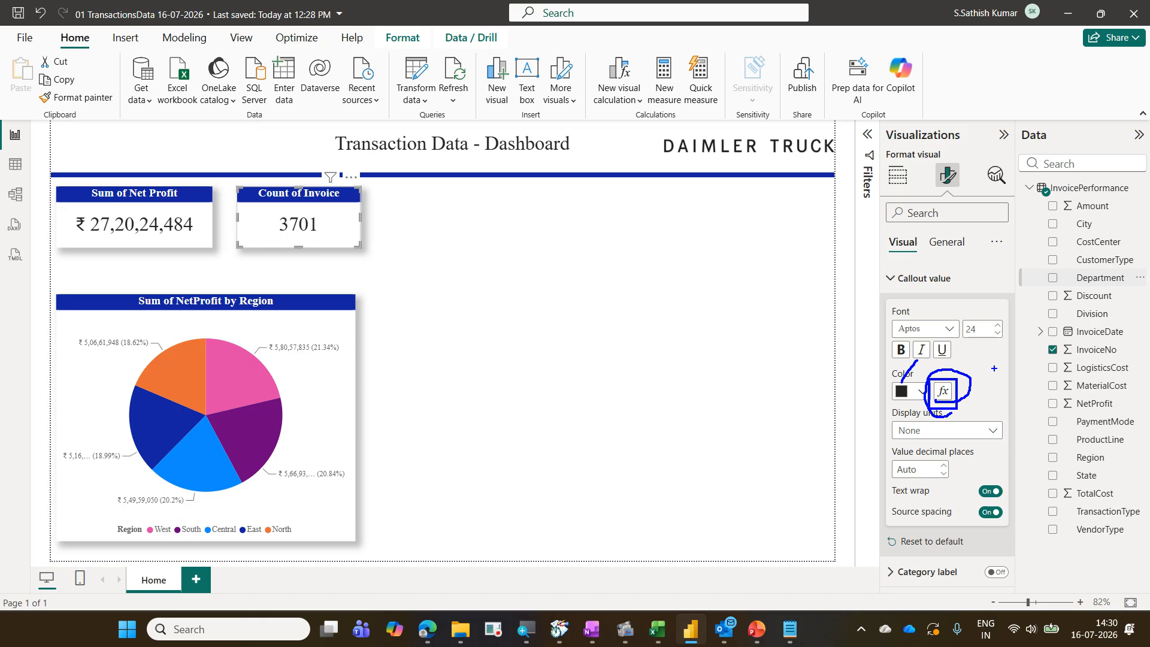
key(Escape)
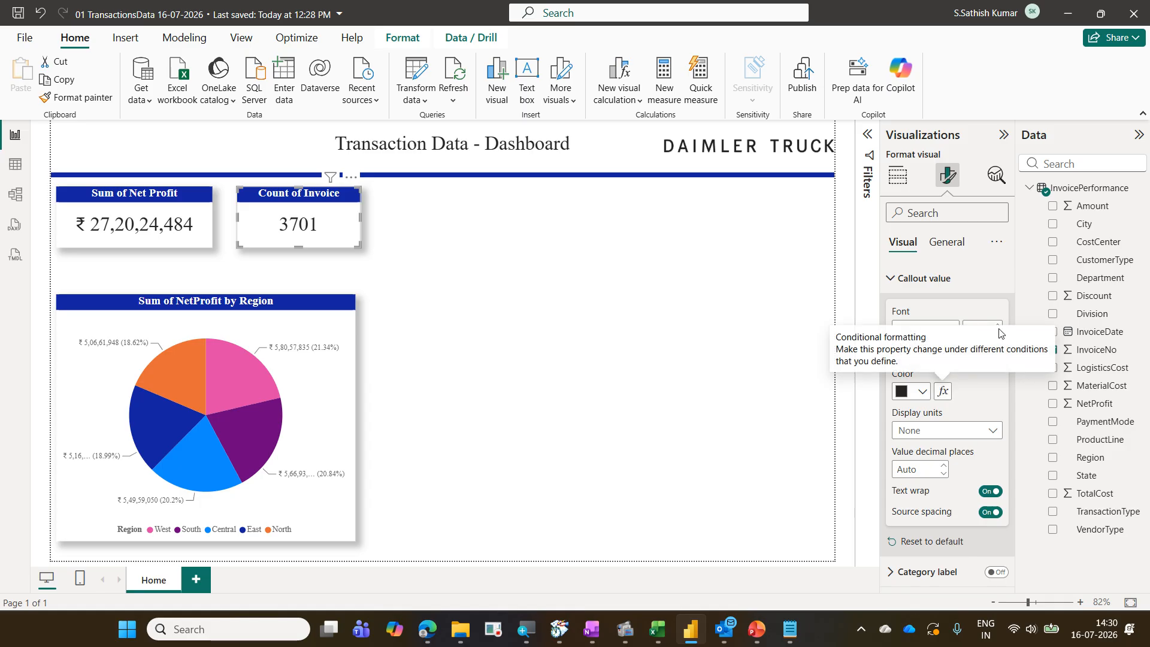
Select the pie chart and inspect the slice color settings for the West and South series
click(328, 375)
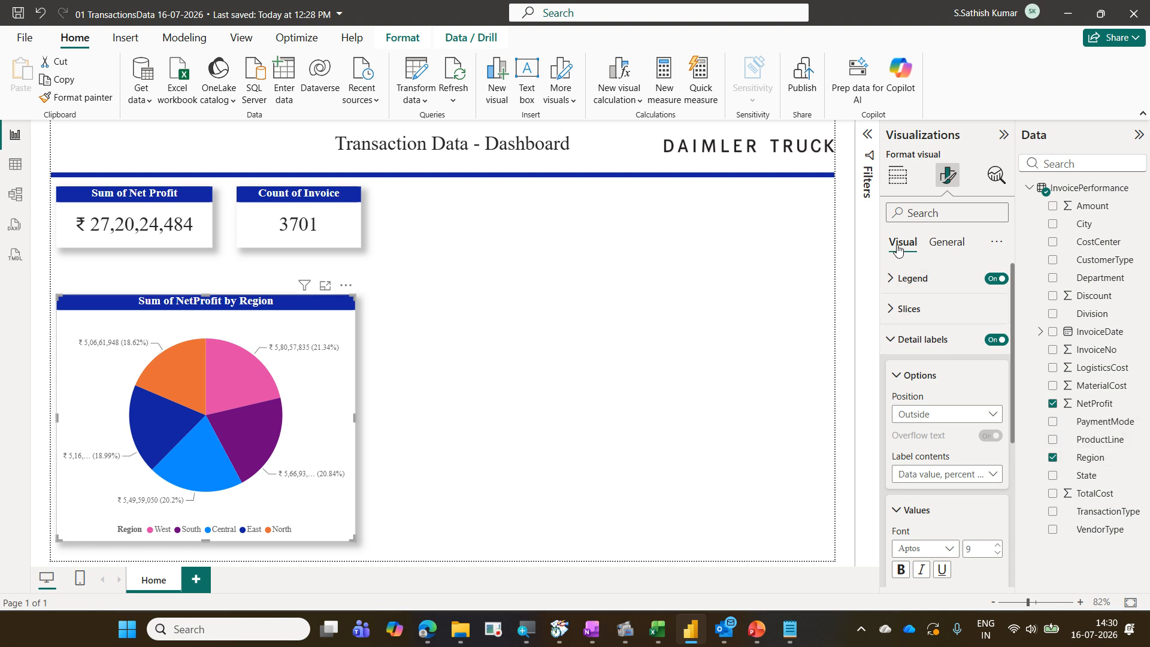
click(912, 310)
scroll(927, 321, down, 1)
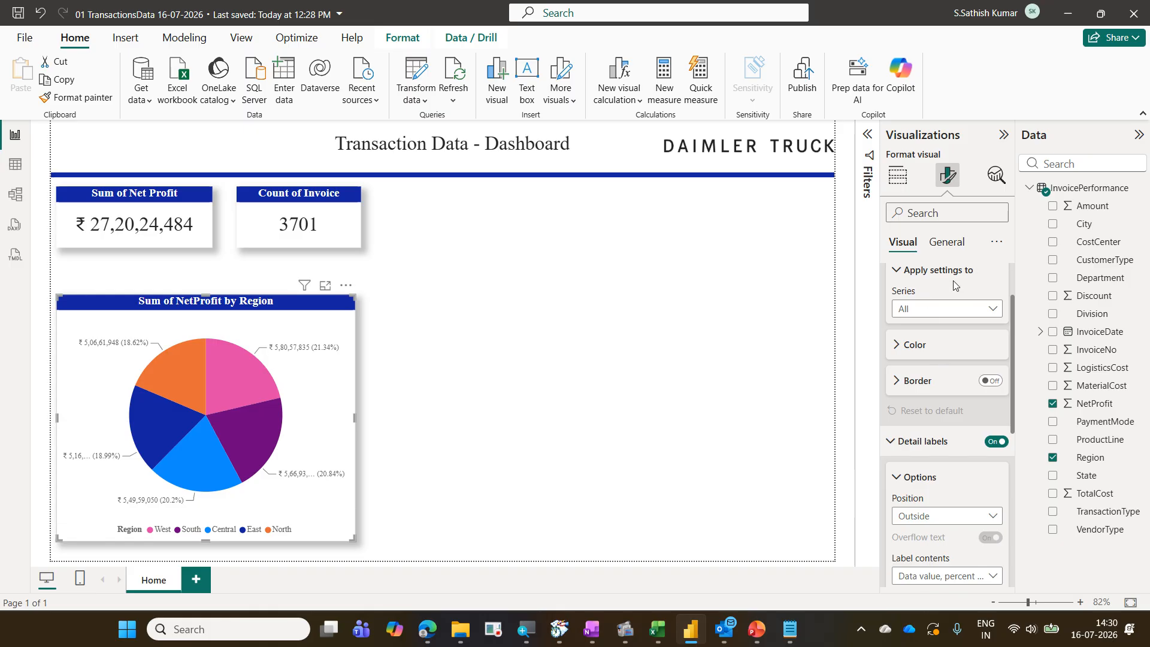
click(939, 310)
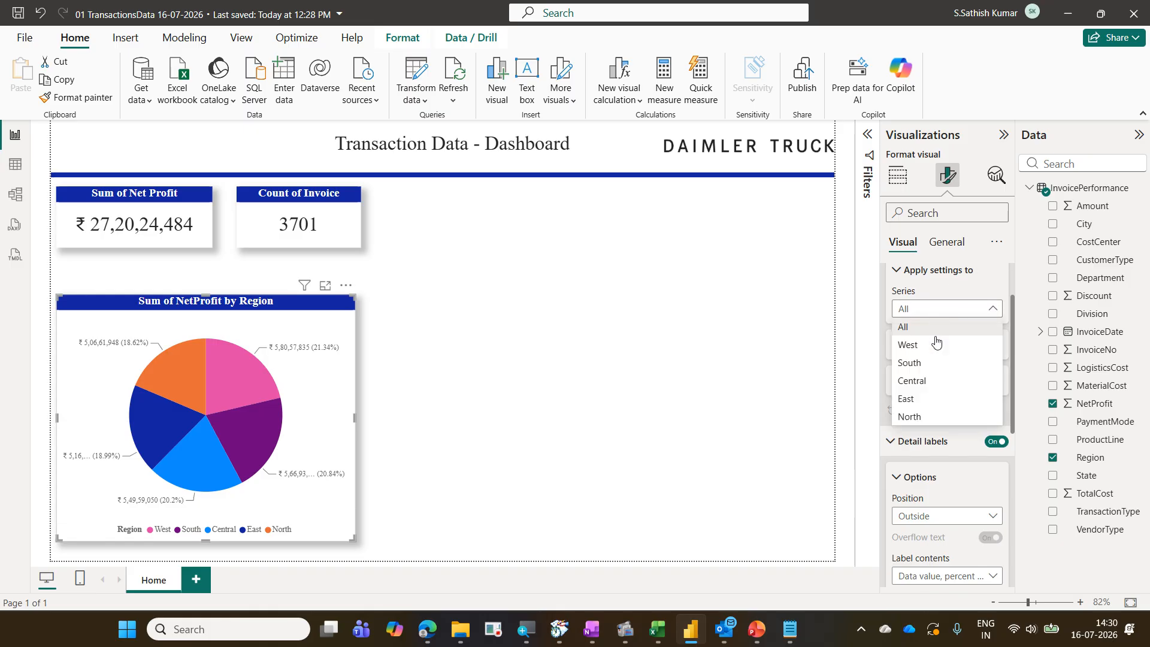
click(936, 344)
click(929, 347)
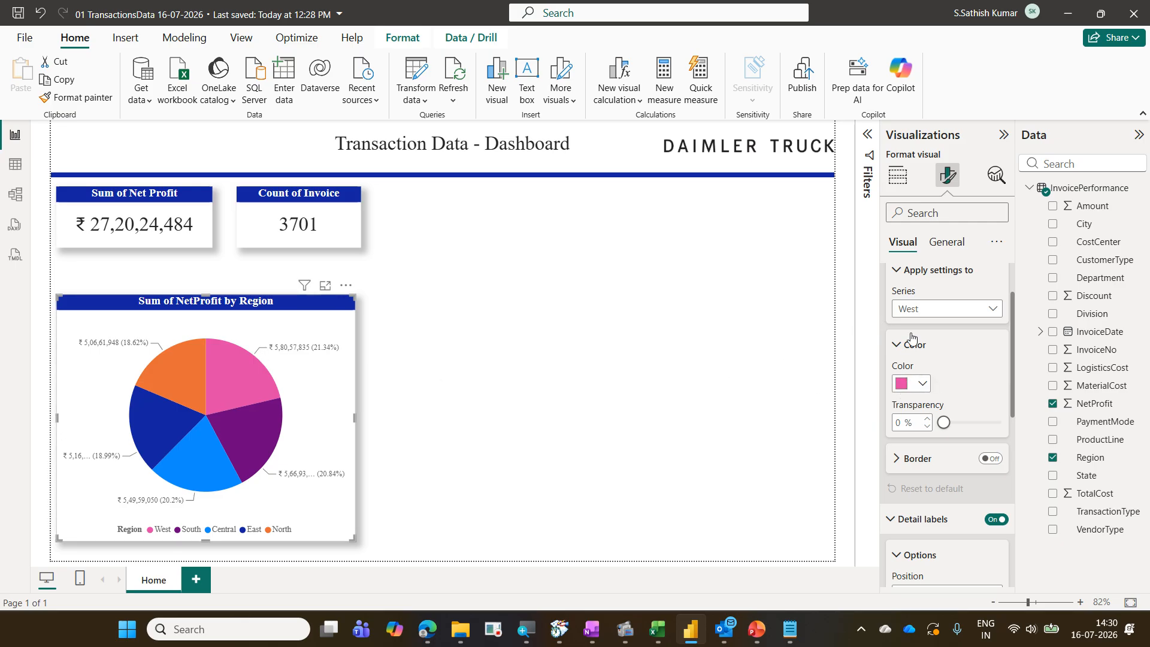
click(921, 310)
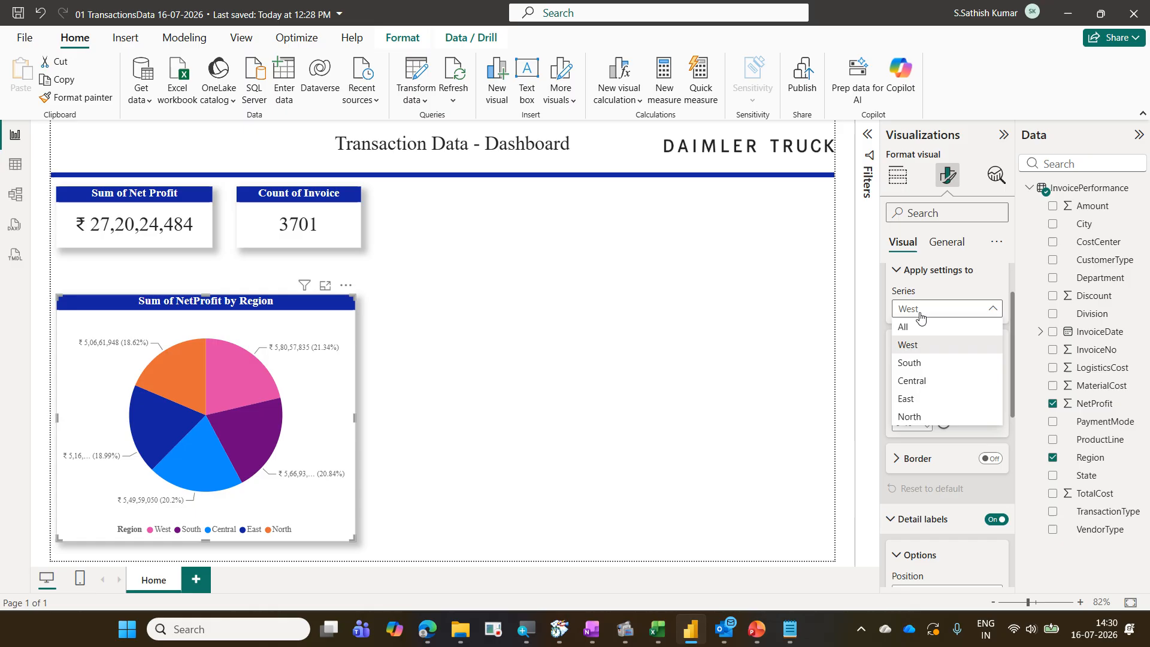
click(921, 363)
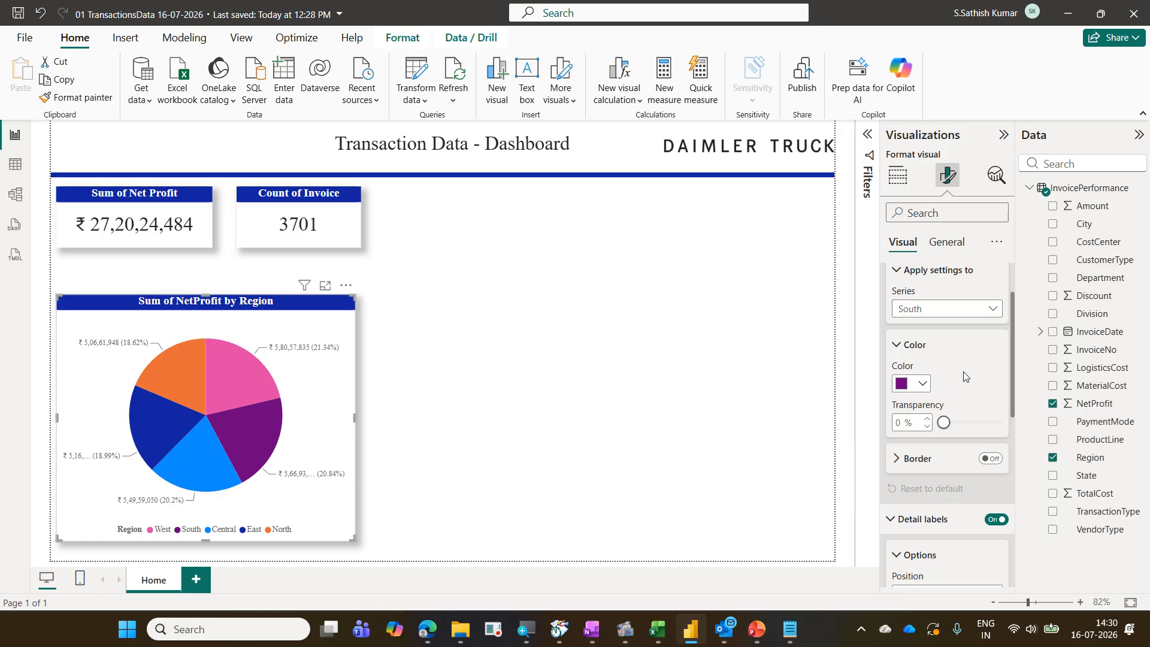
drag(932, 374, 965, 390)
drag(334, 307, 160, 448)
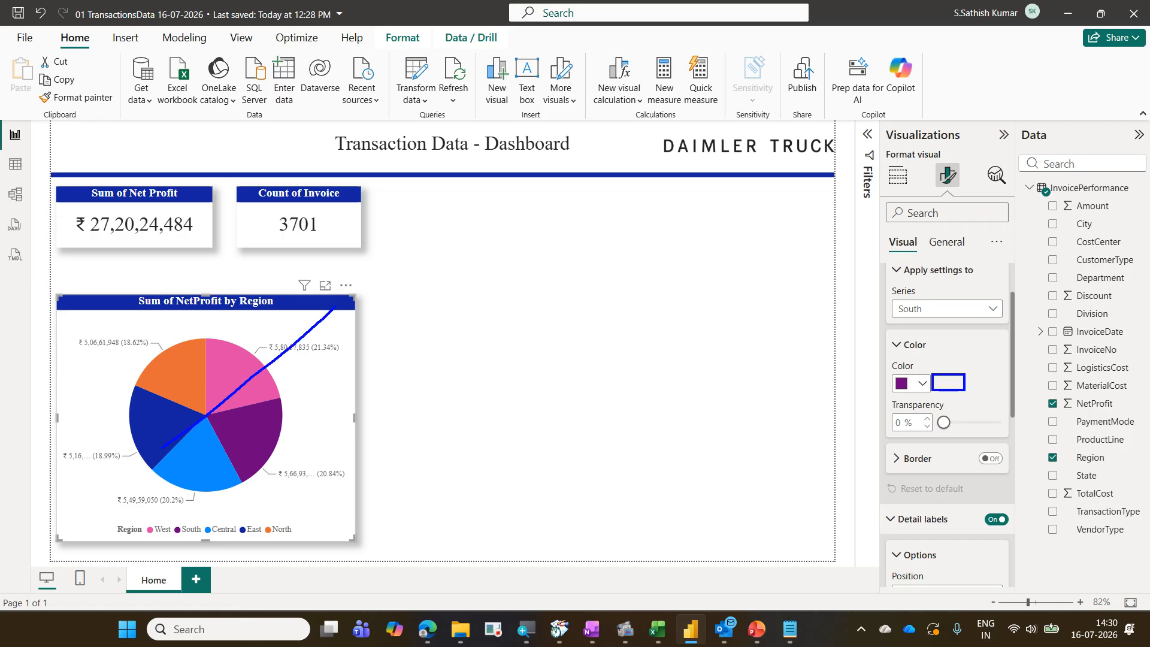
mouse_move(112, 316)
mouse_down()
mouse_move(162, 383)
mouse_move(284, 486)
mouse_up()
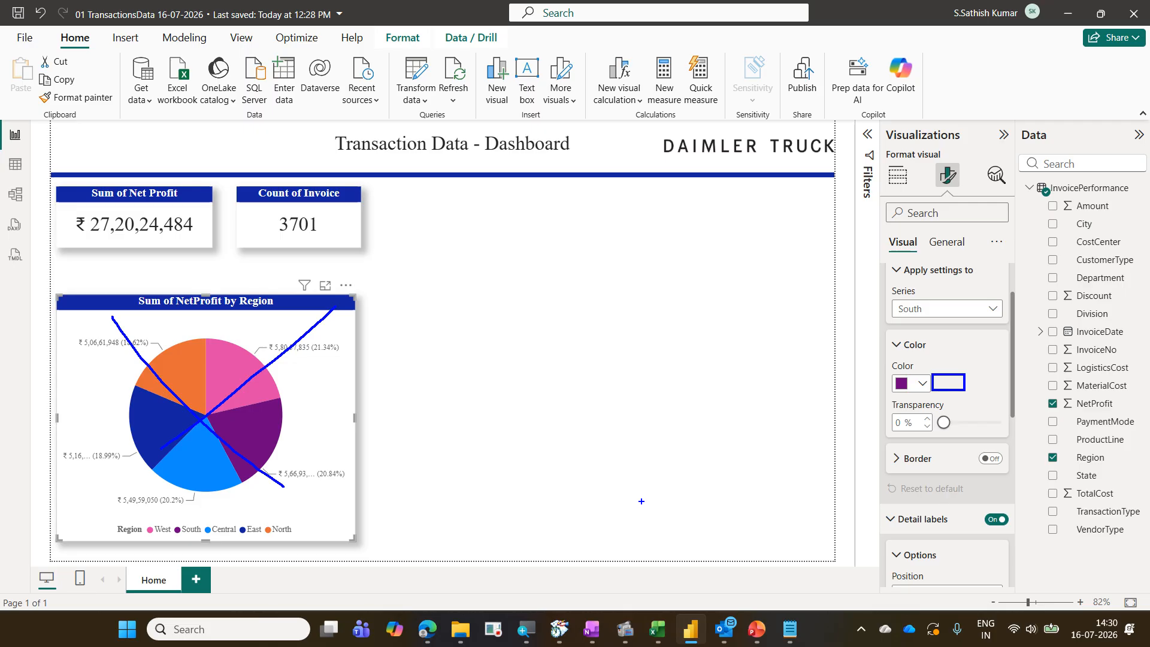
key(Escape)
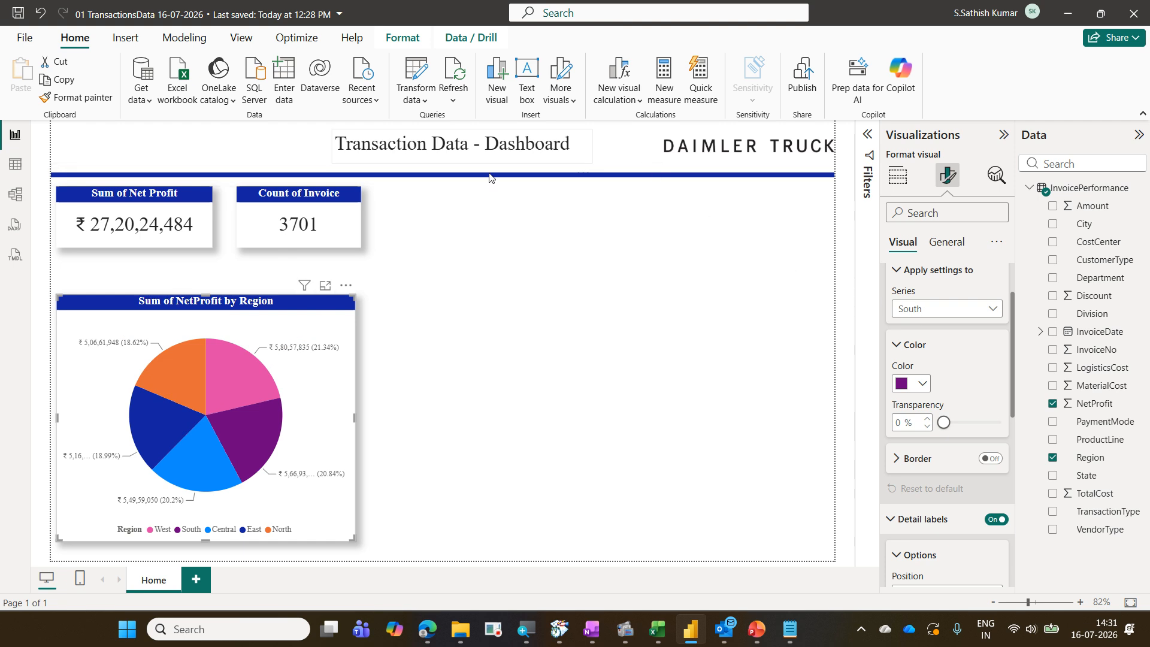
Open conditional formatting for the invoice card's callout value color, using Rules style with Count (Distinct) summarization
click(349, 219)
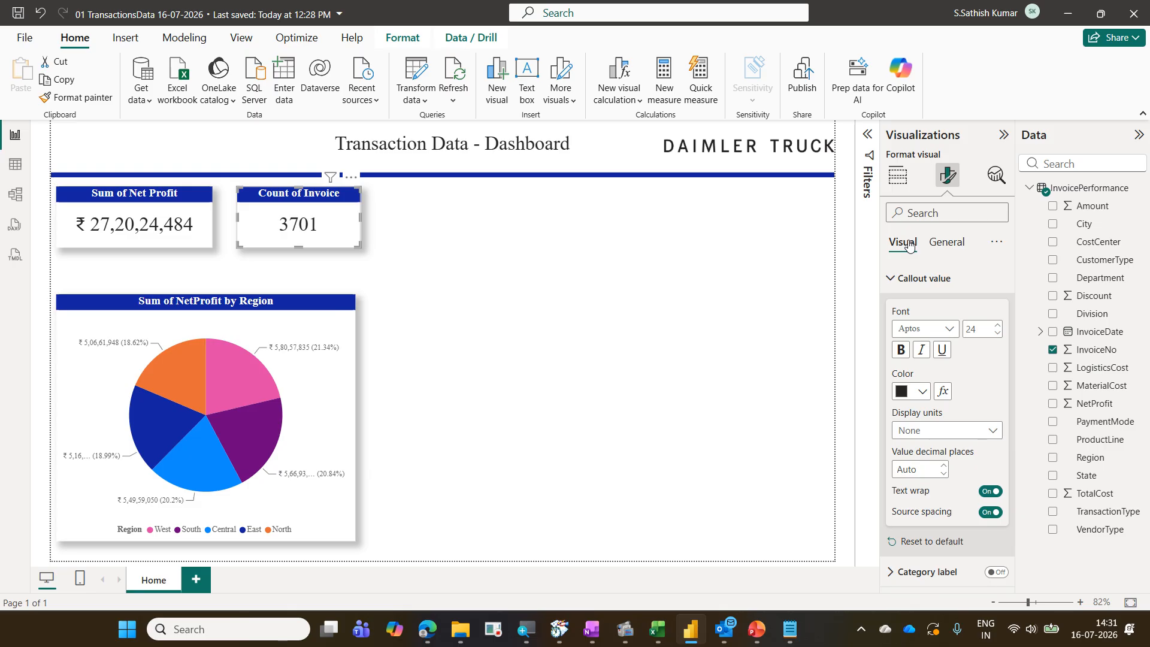
click(944, 398)
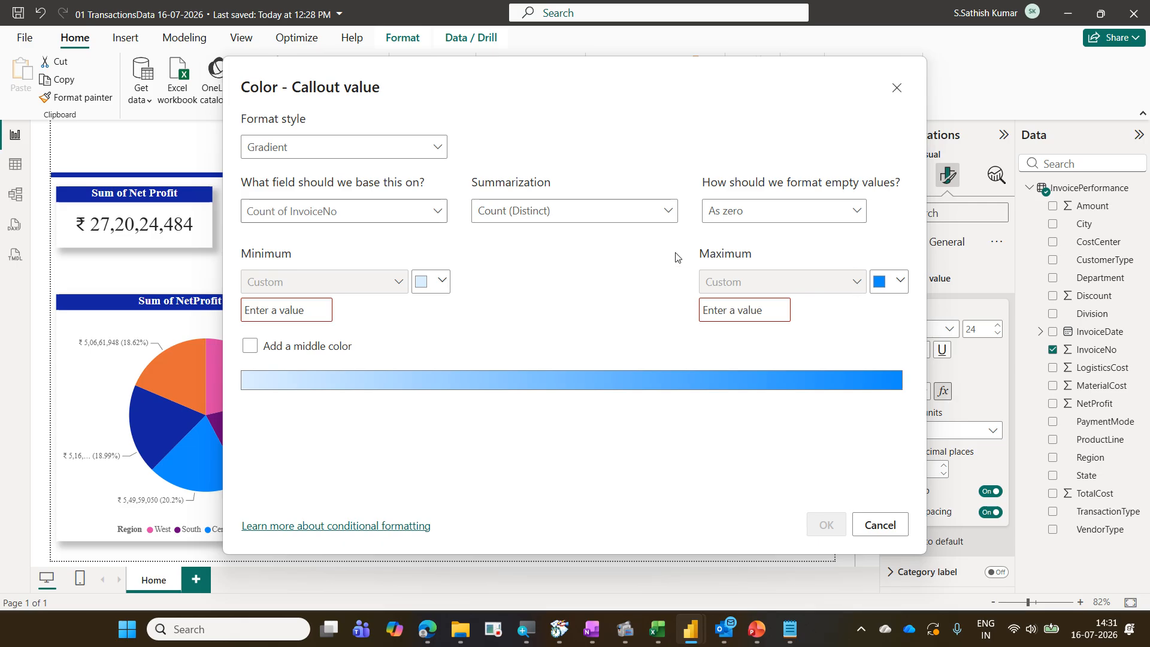
click(293, 158)
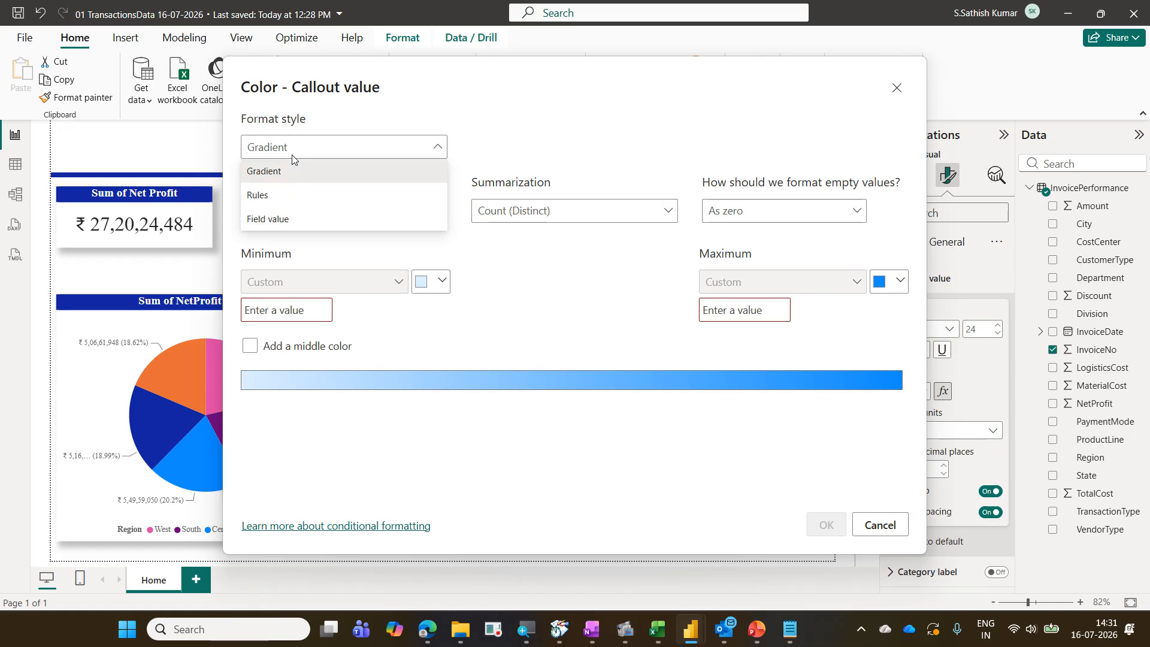
click(300, 201)
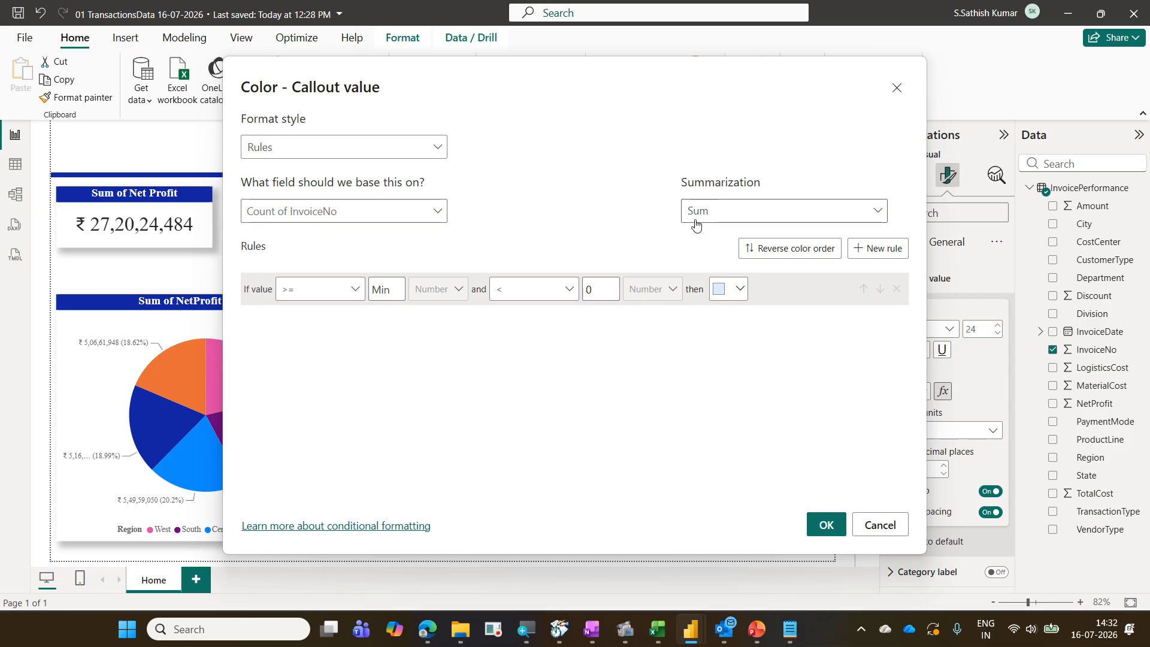
drag(685, 76, 743, 329)
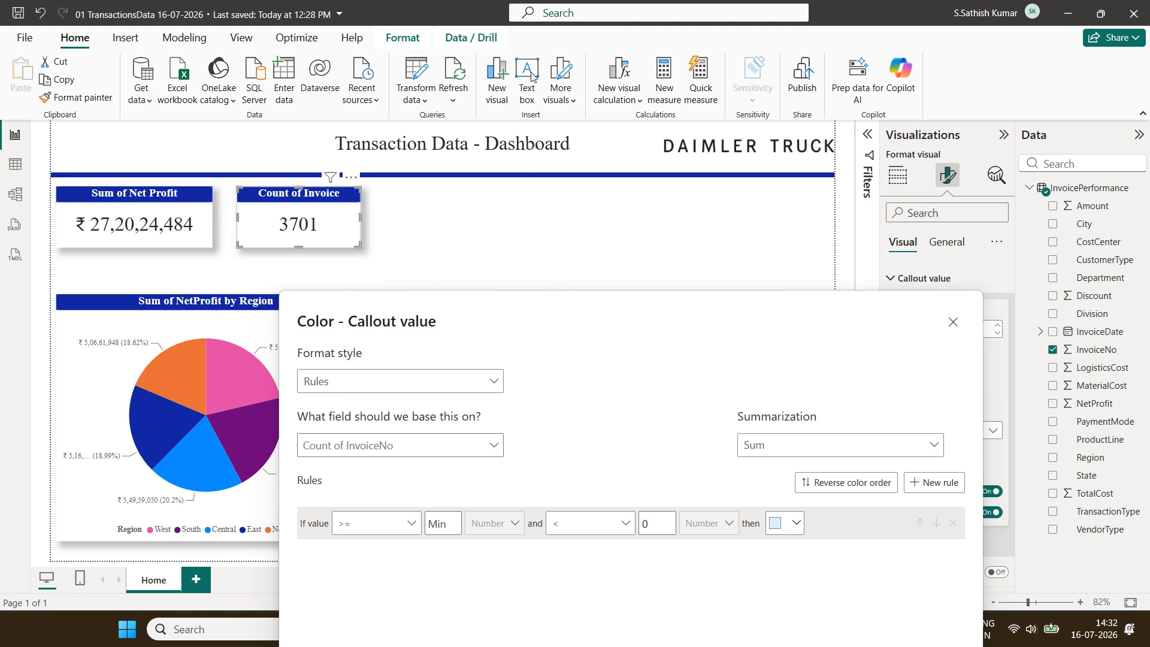
drag(635, 305, 559, 68)
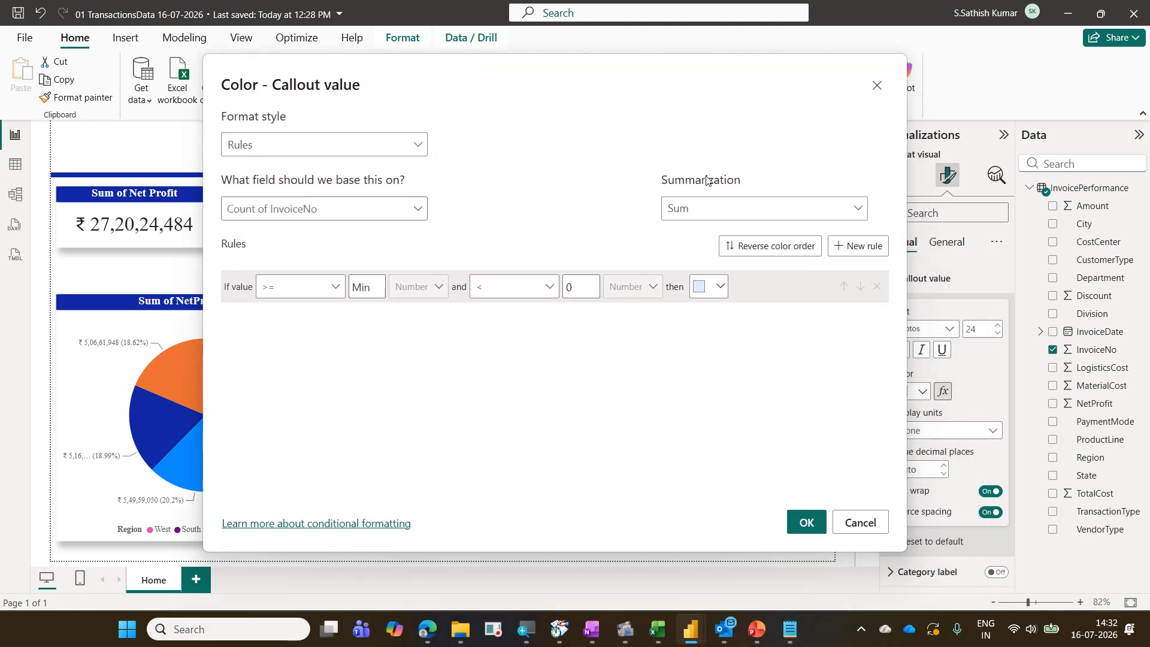
click(725, 216)
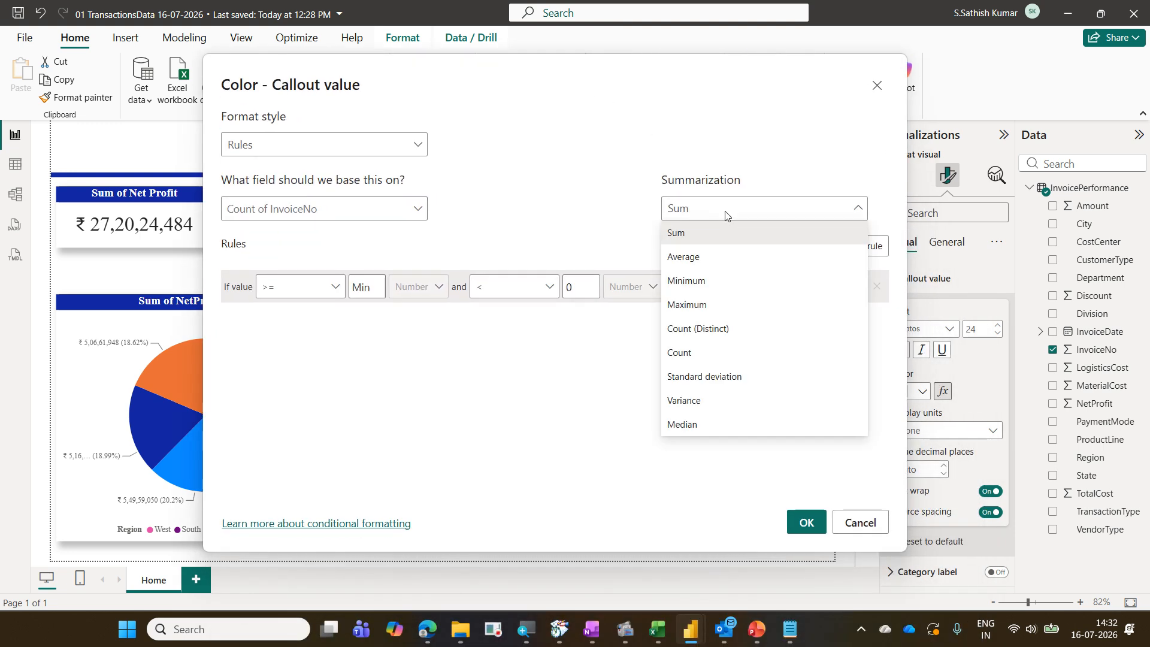
click(740, 327)
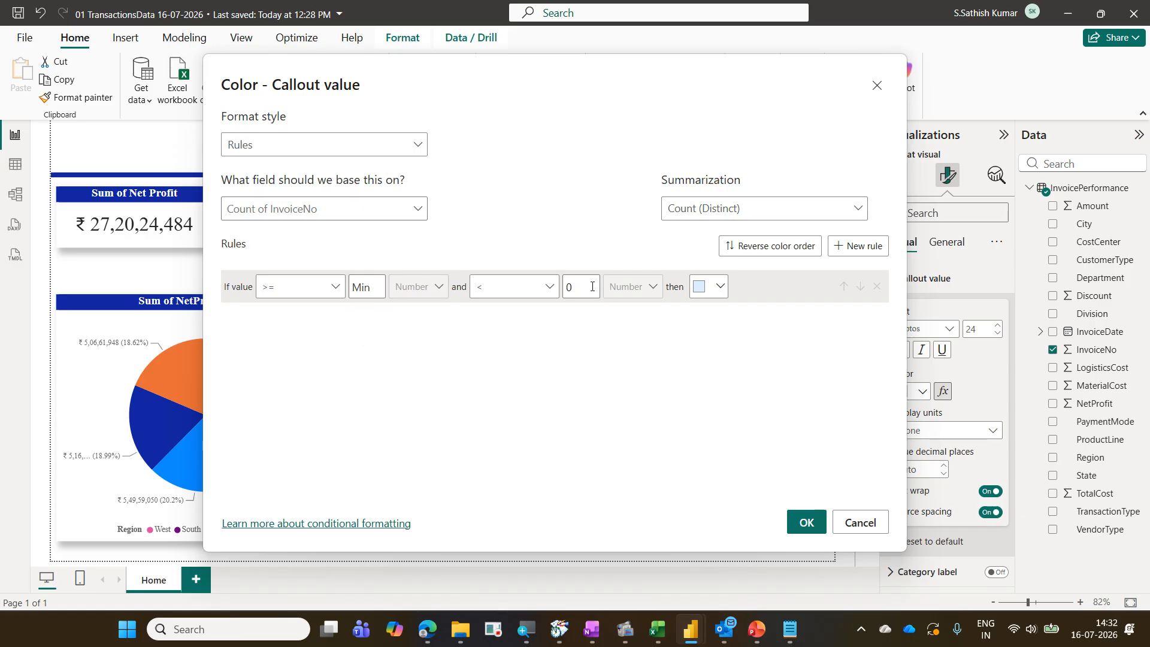
Set the first rule to color values from Min to below 750 in red
drag(592, 287, 542, 289)
text(750)
click(719, 287)
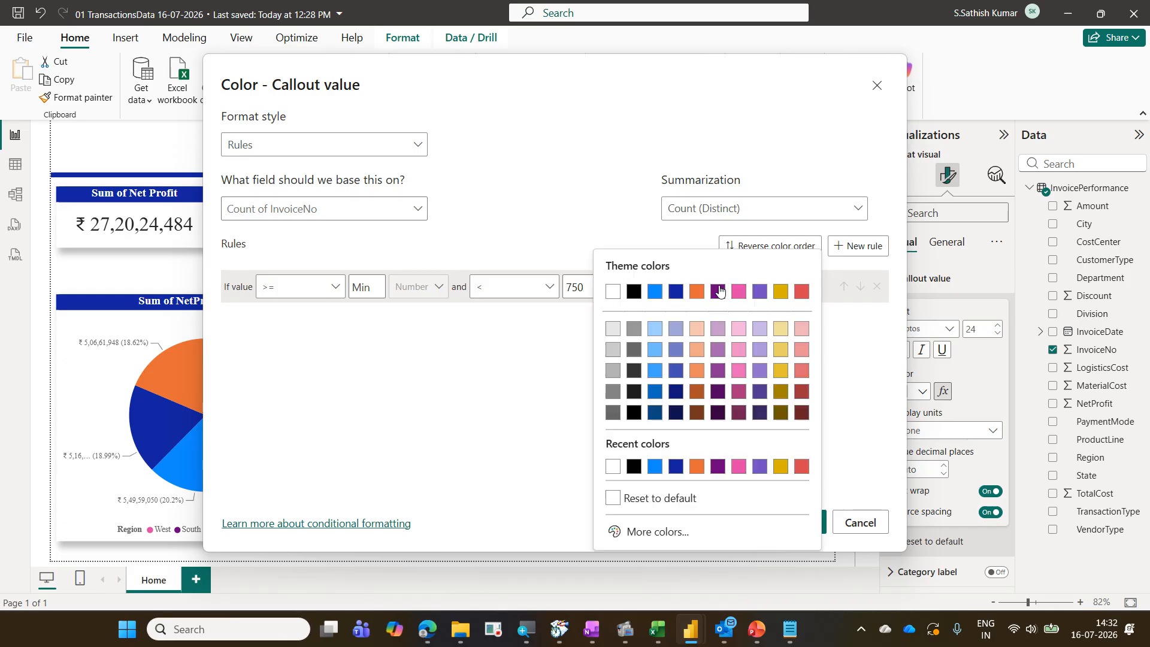
click(800, 471)
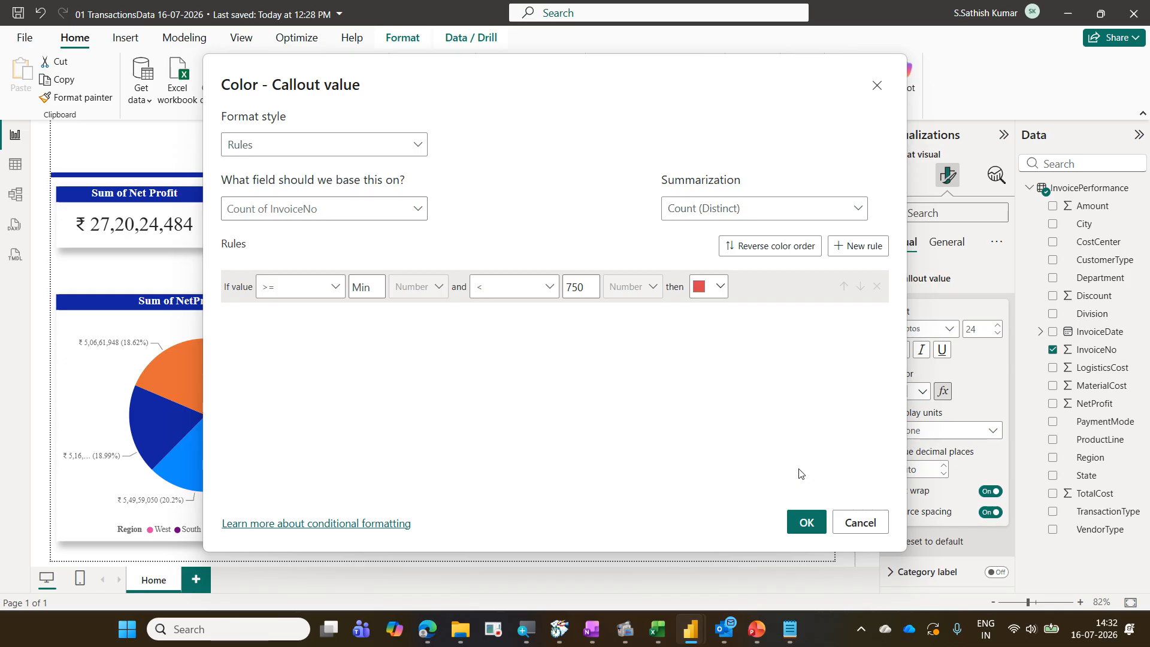
Add a second rule to the invoice card's color rules covering values from 750 to below 1500
click(860, 250)
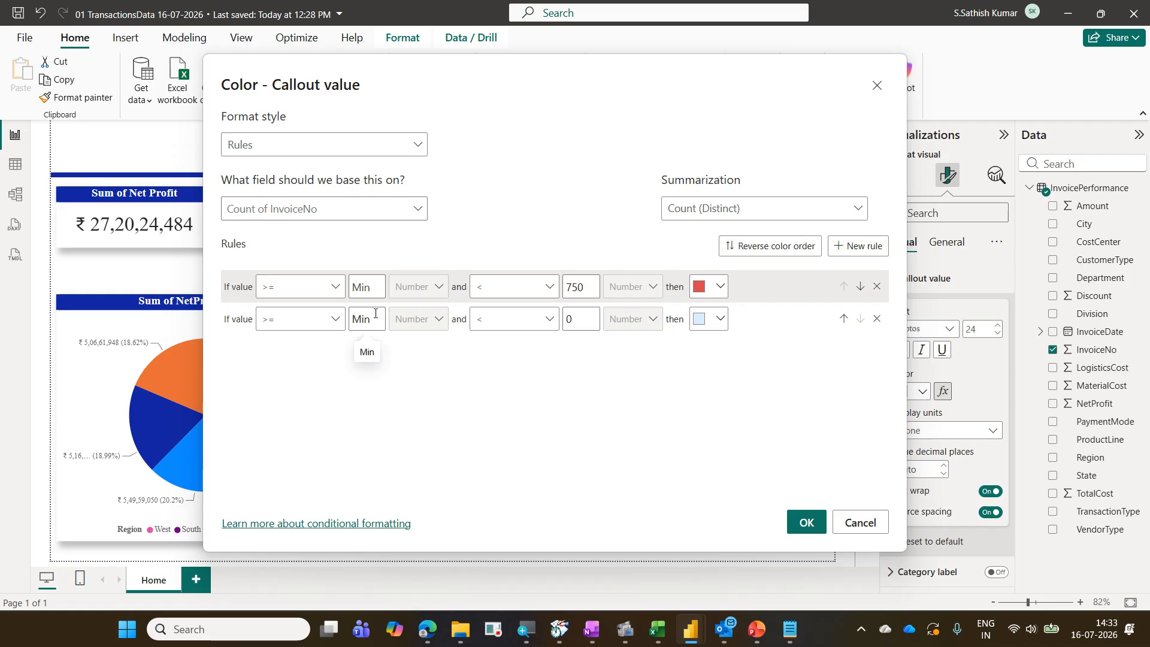
text(750)
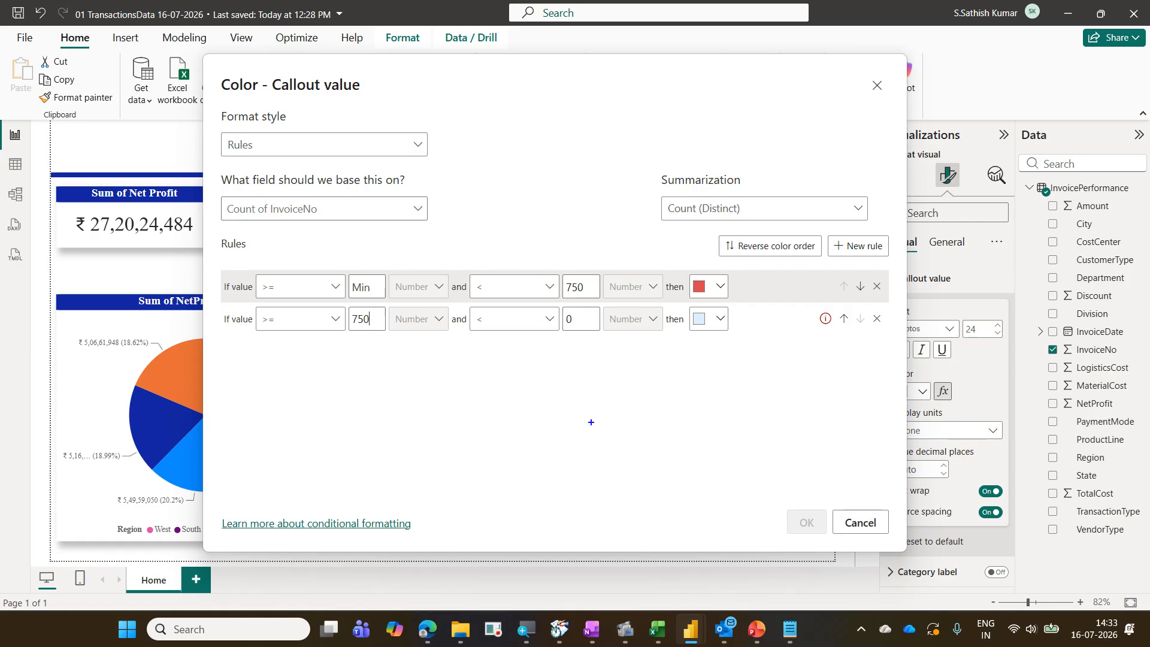
drag(776, 508, 830, 543)
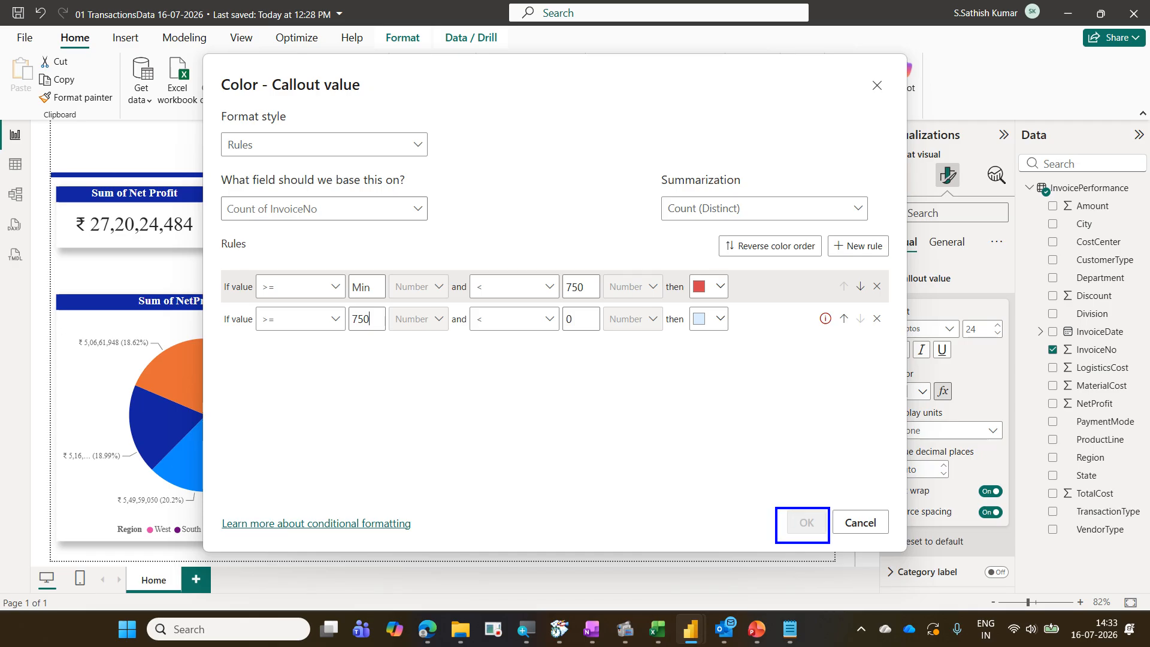
drag(816, 305, 835, 342)
mouse_move(542, 333)
mouse_down()
mouse_move(568, 333)
mouse_move(577, 302)
mouse_move(550, 333)
mouse_move(578, 333)
mouse_up()
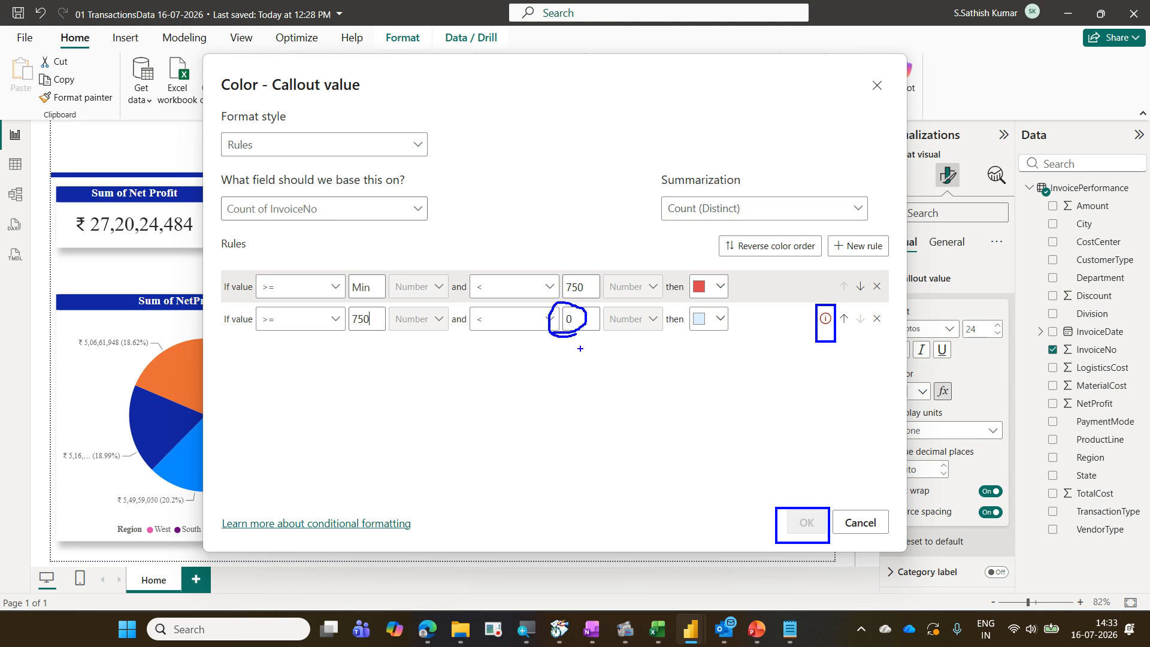
key(Escape)
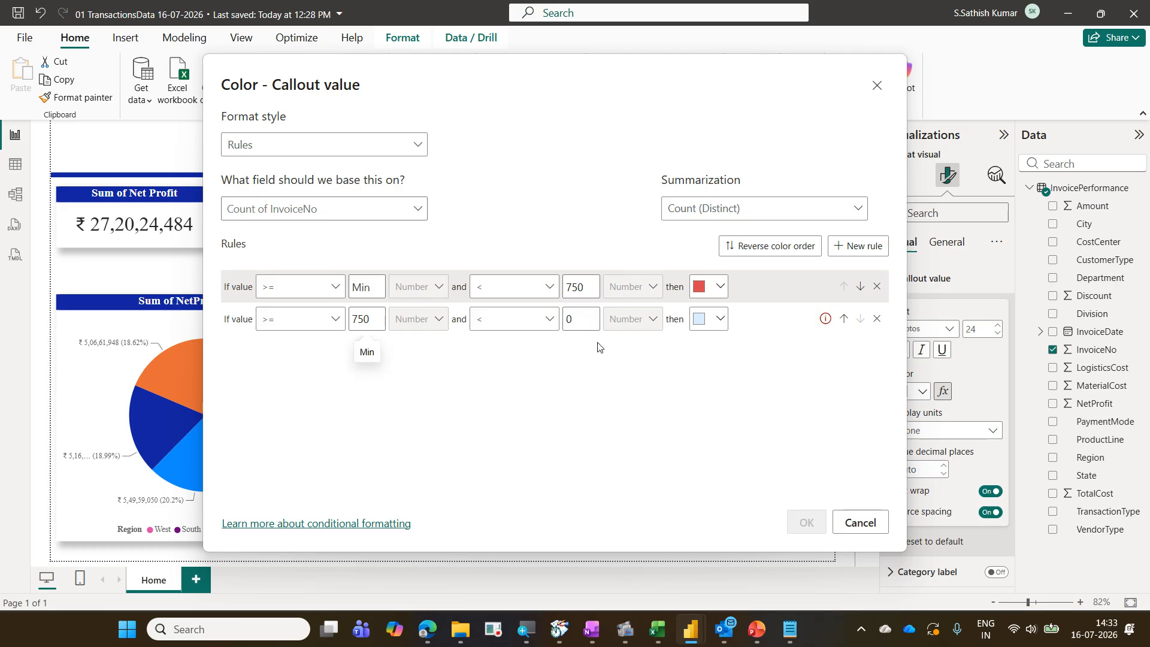
click(583, 319)
key(BackSpace)
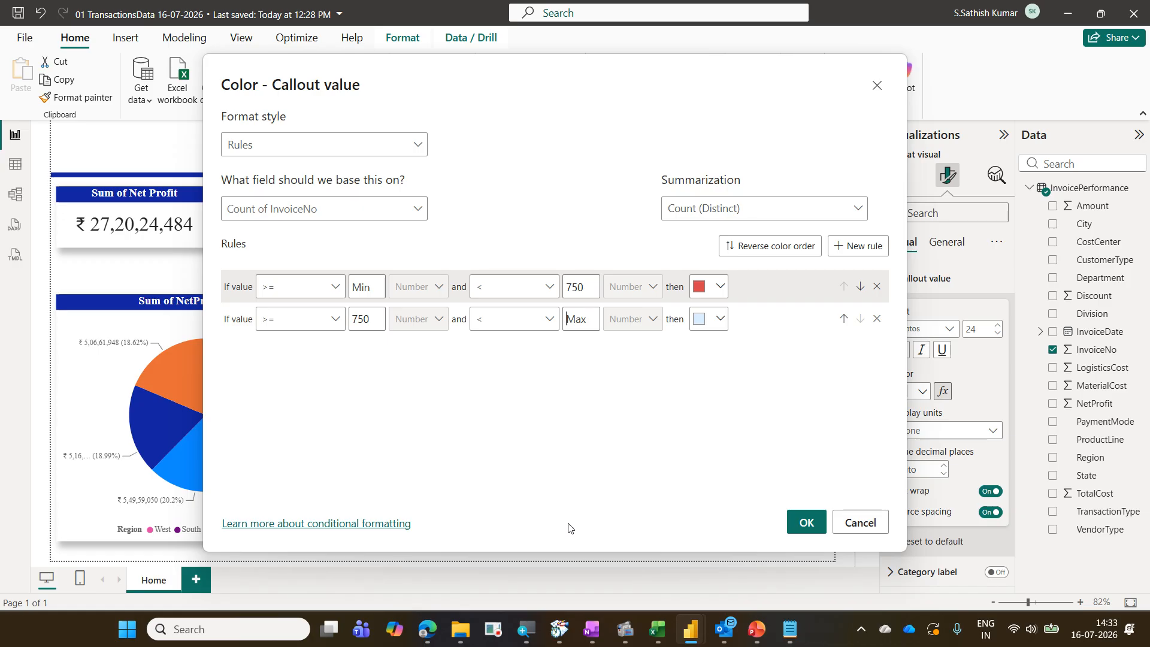
text(1500)
Set the second rule's color to a custom green and apply the conditional formatting
click(721, 324)
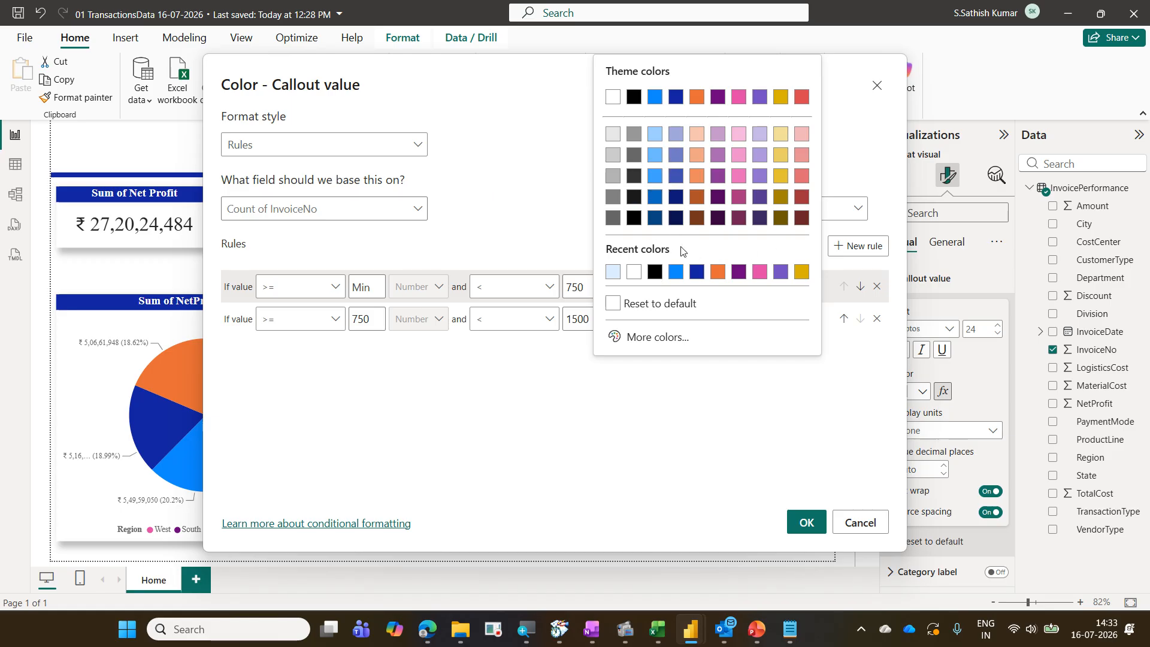
click(662, 340)
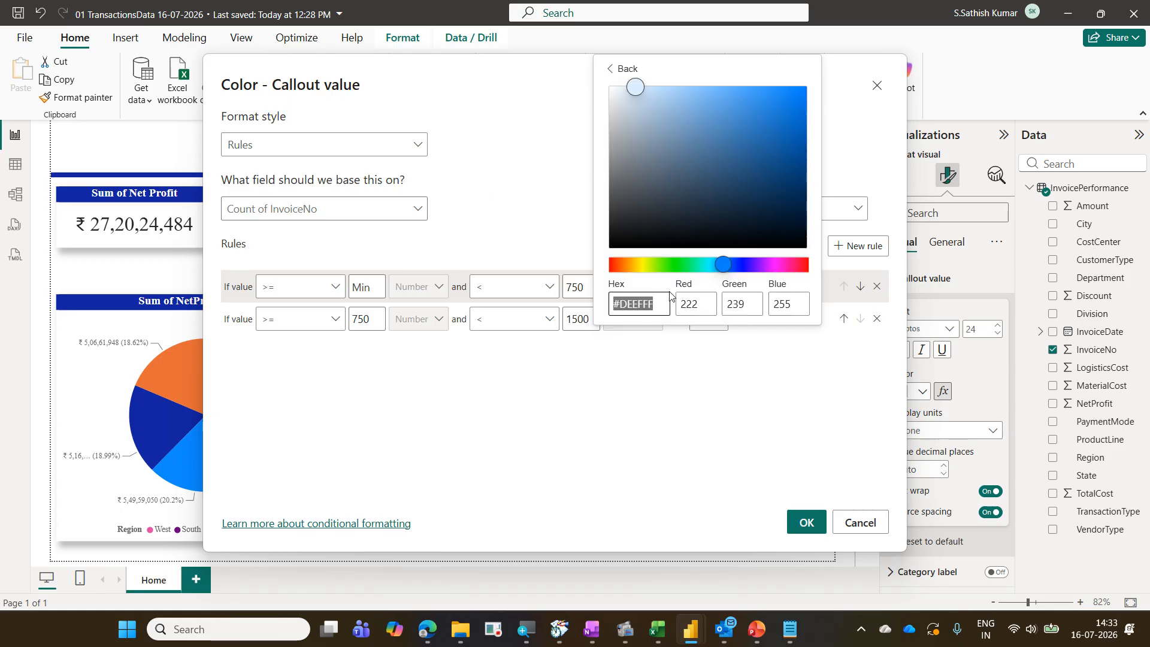
click(683, 265)
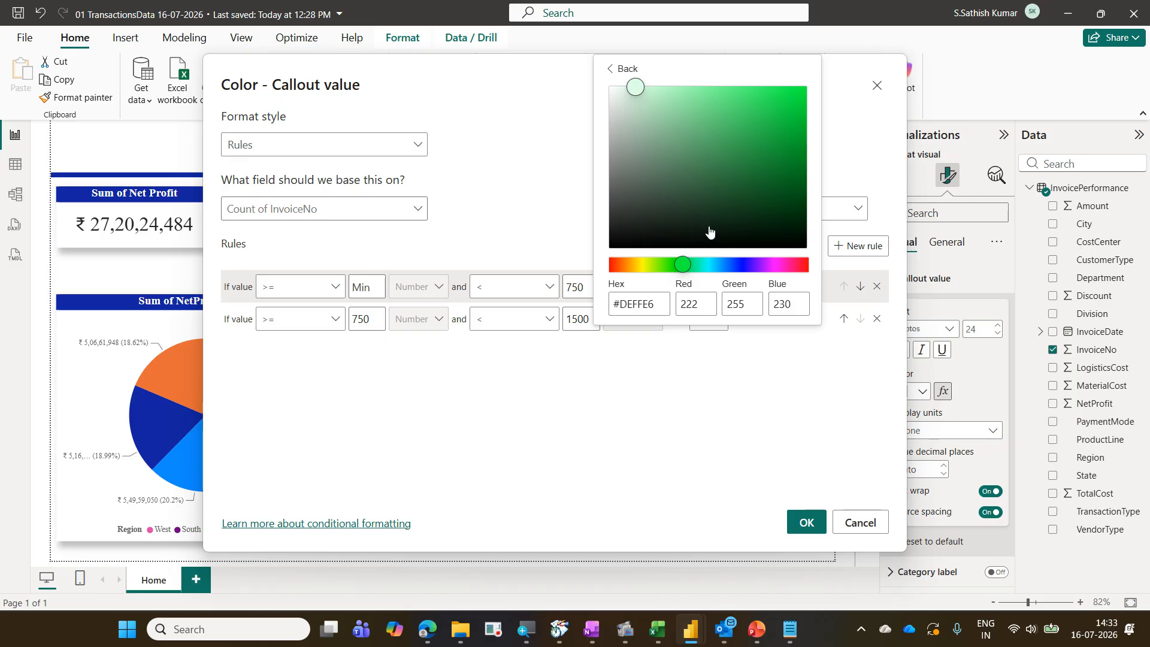
click(788, 97)
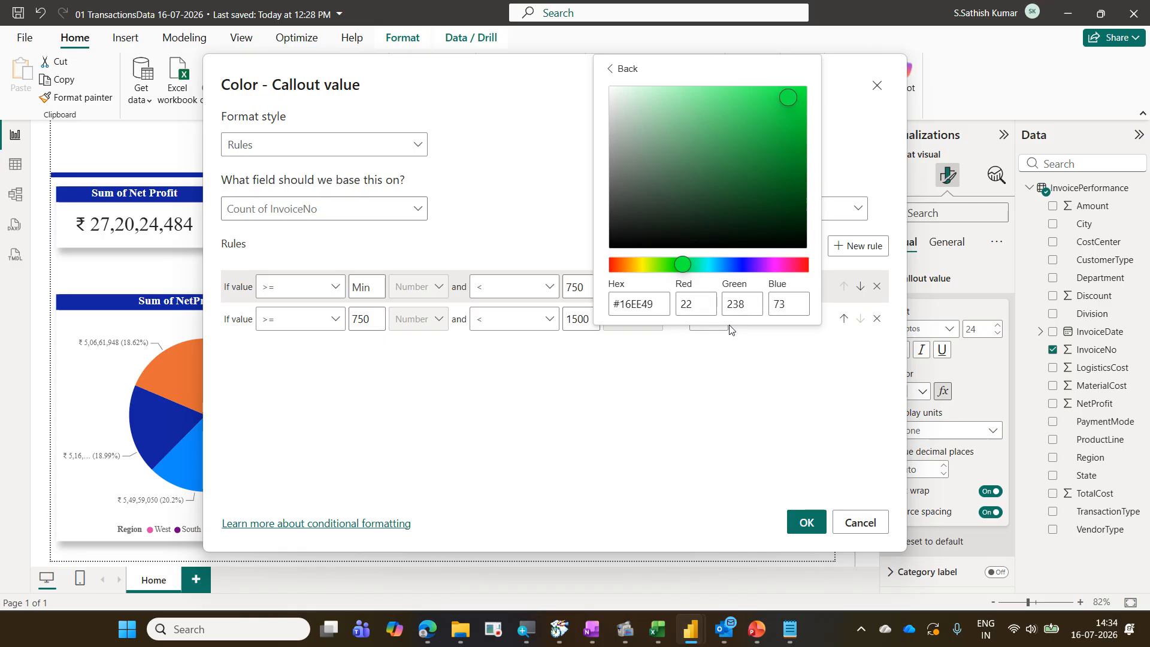
click(794, 112)
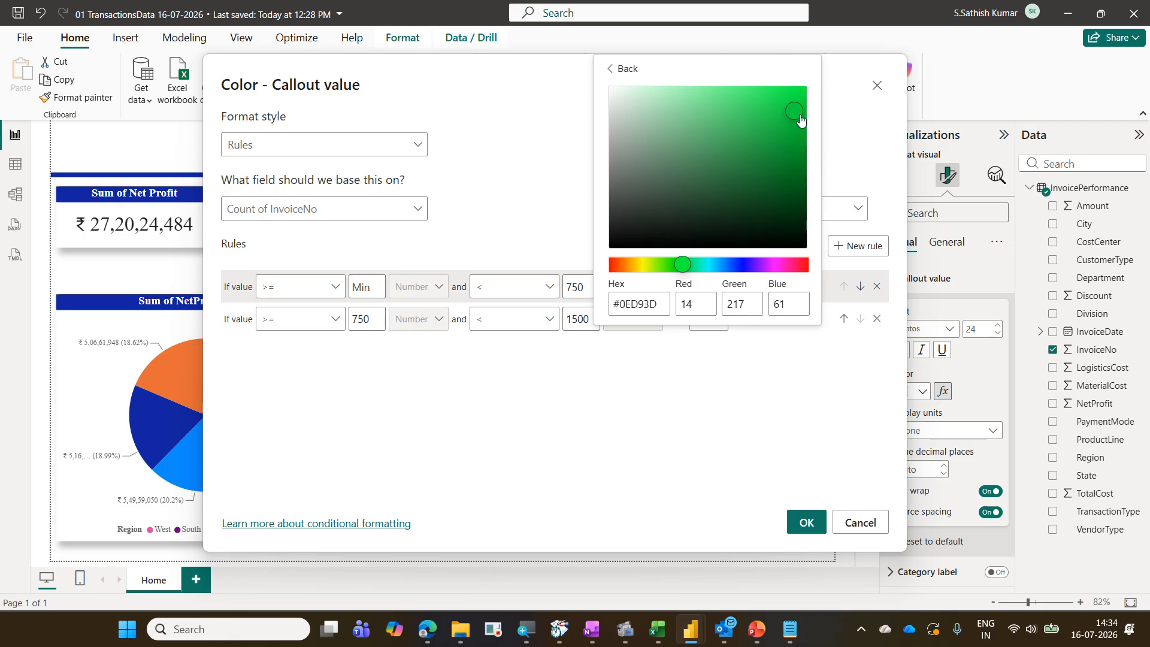
click(761, 371)
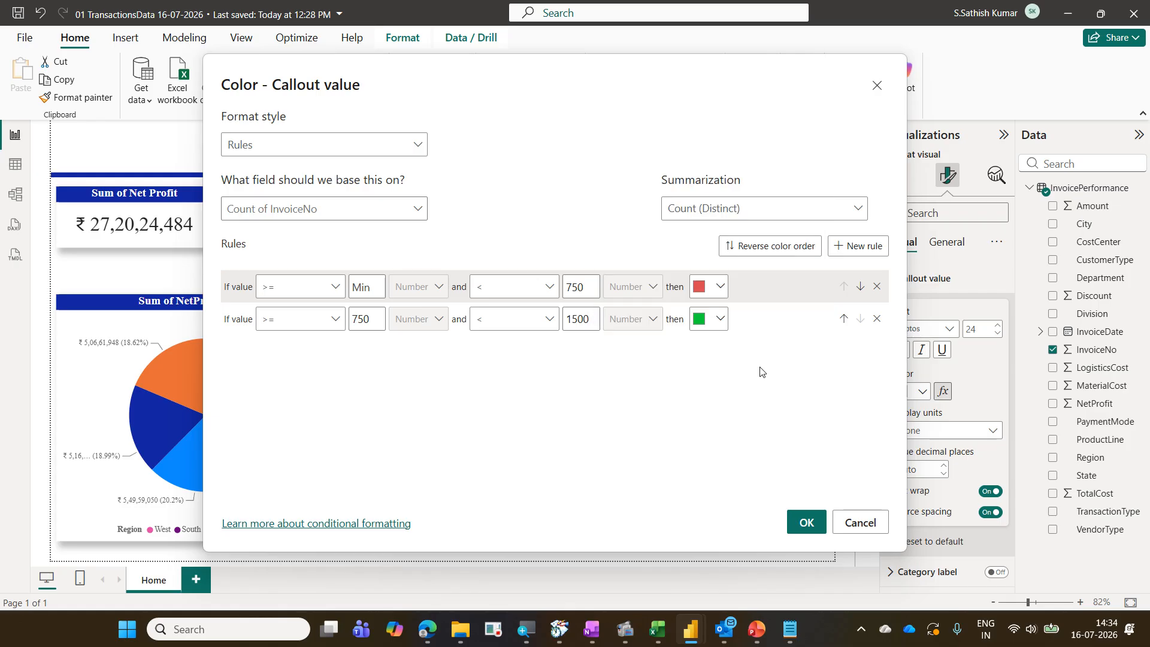
click(806, 522)
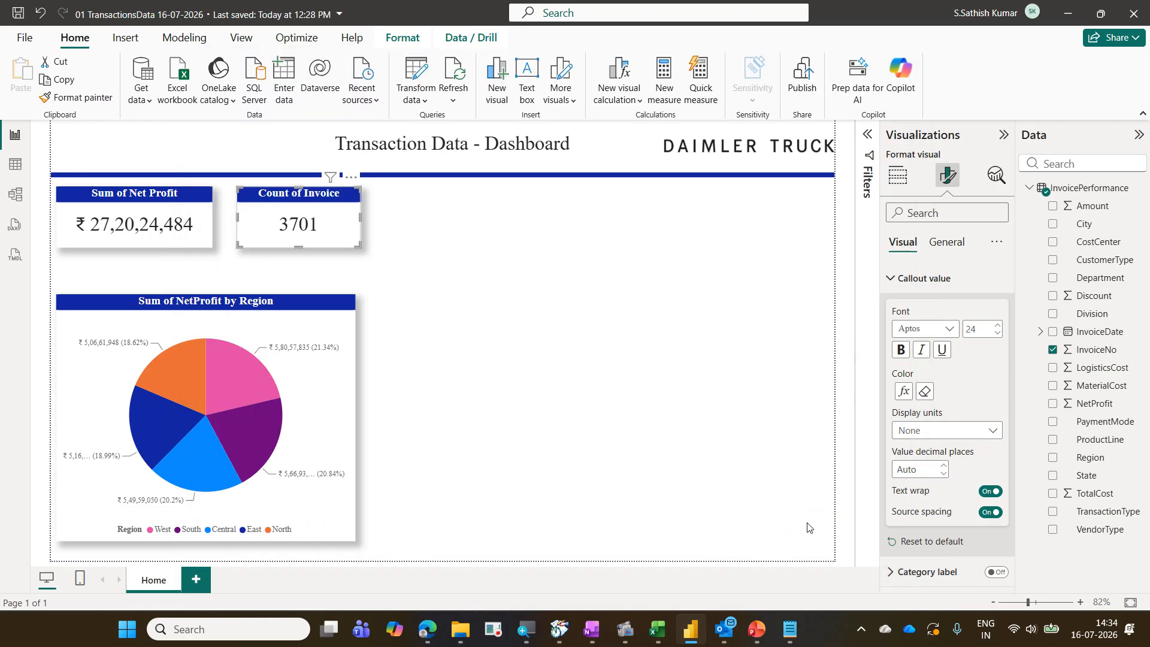
Select each region slice of the pie chart in turn to check how the invoice card's value color changes, then clear the selection
click(238, 376)
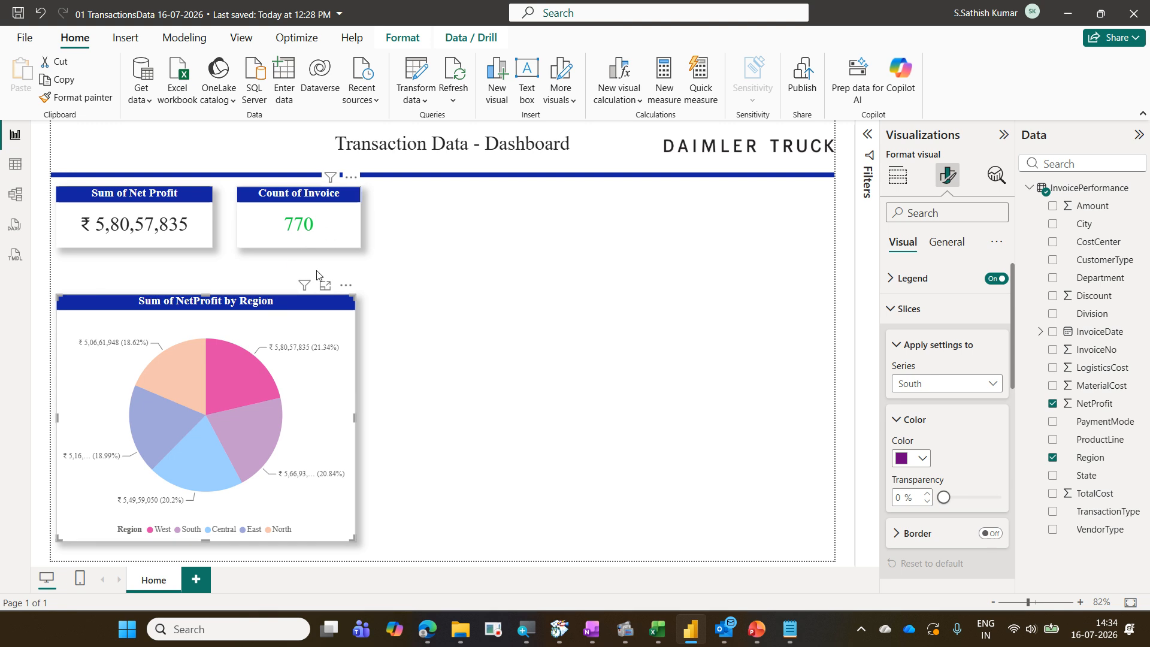
click(259, 432)
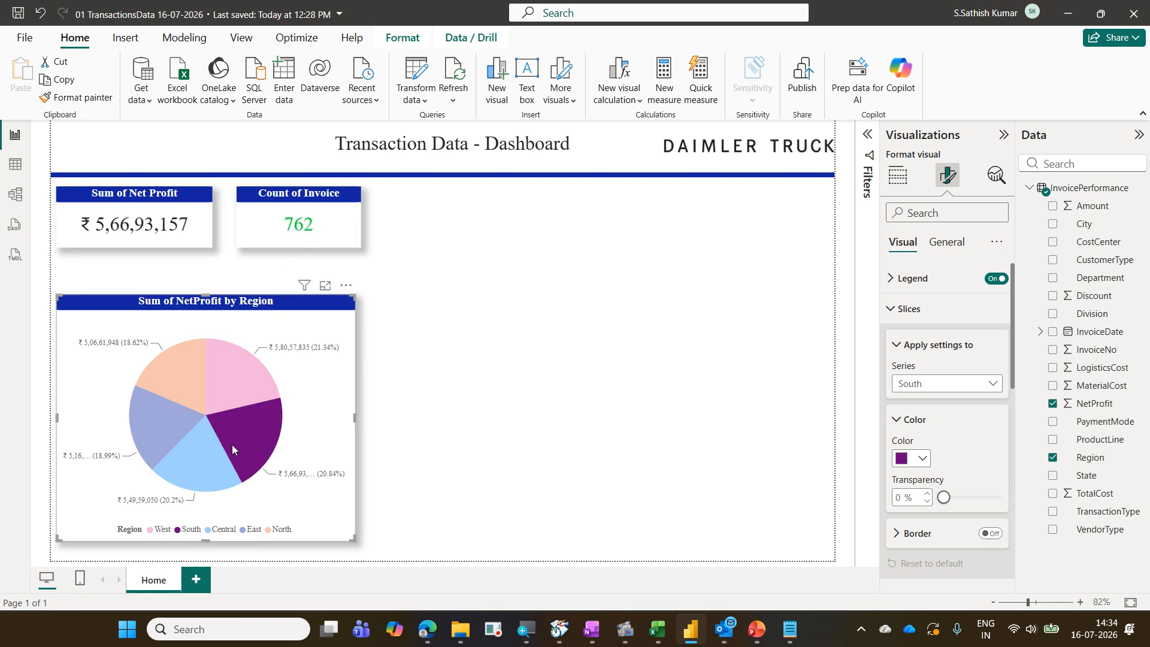
click(217, 459)
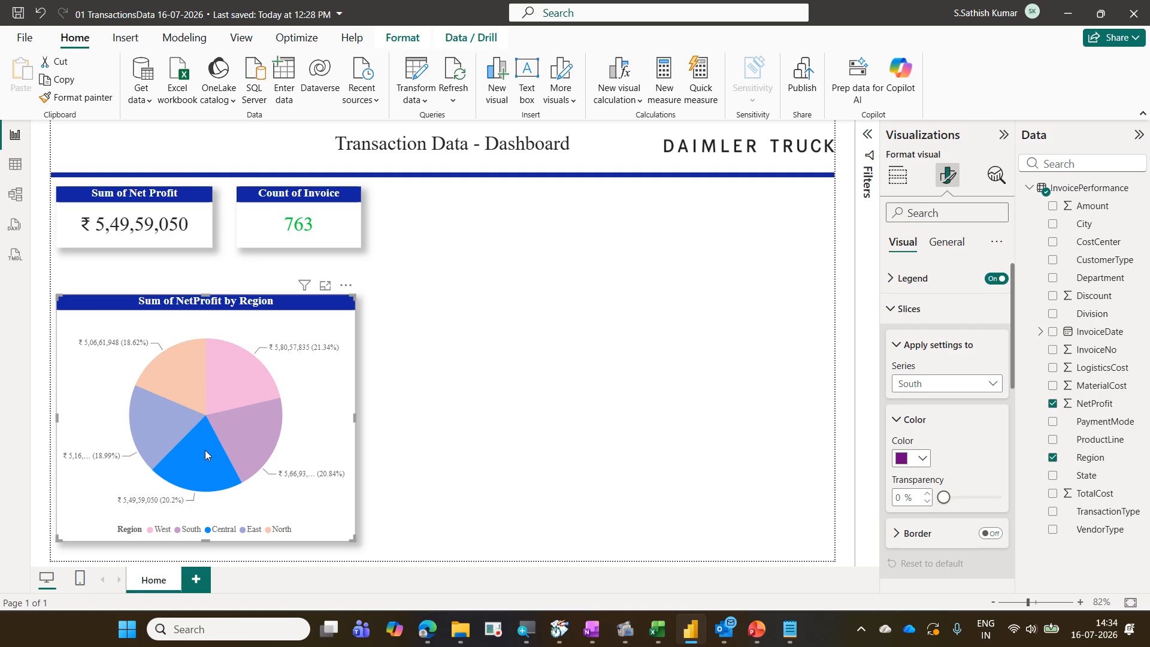
click(168, 429)
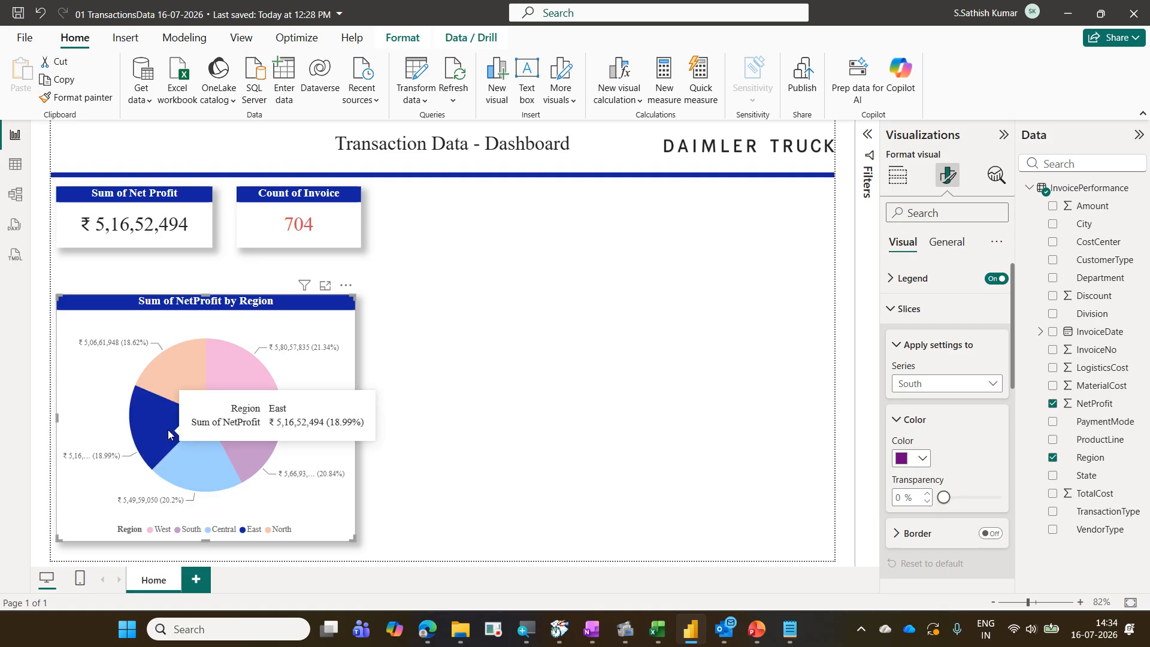
click(192, 368)
click(245, 383)
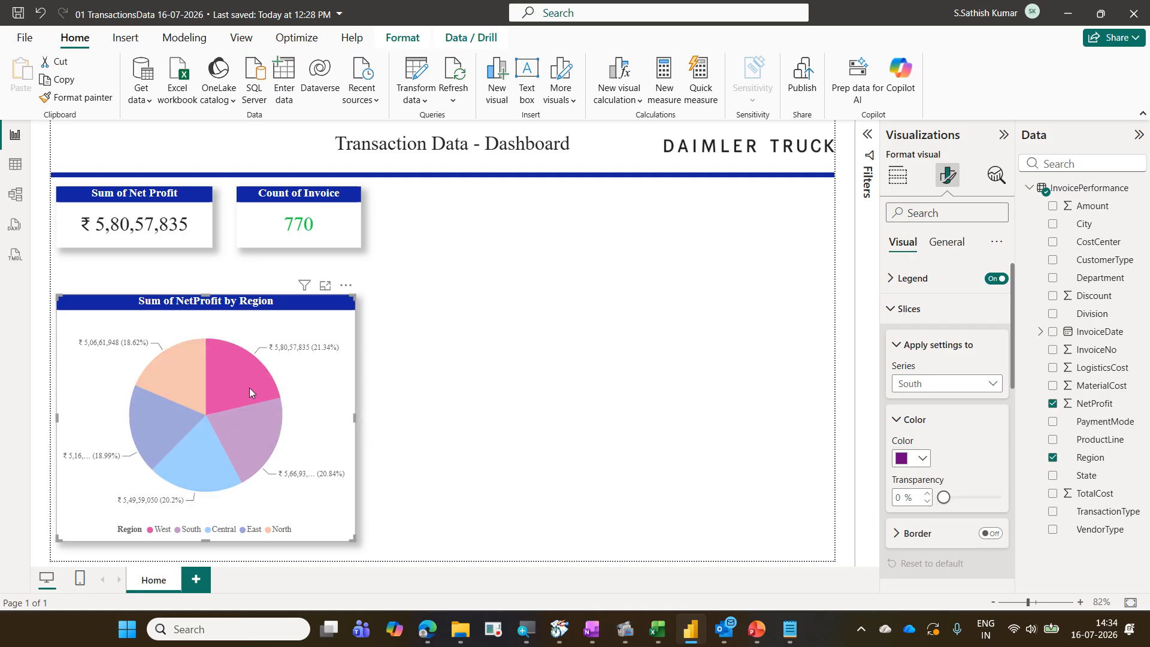
click(254, 426)
click(193, 463)
click(175, 433)
click(195, 389)
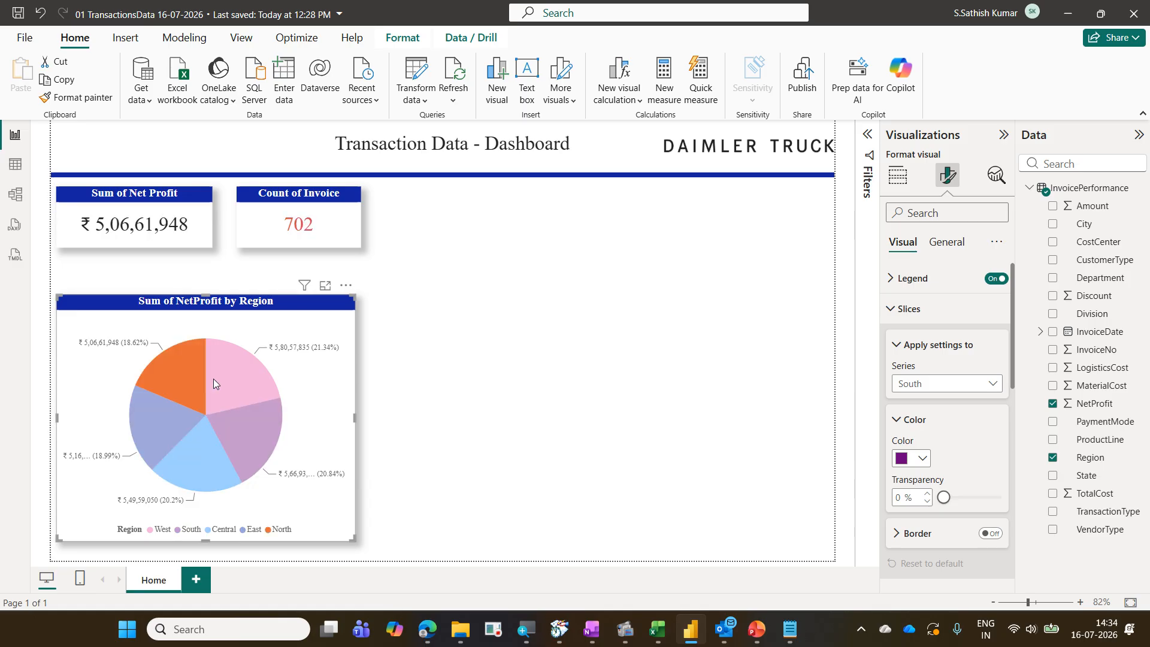
click(251, 382)
click(327, 409)
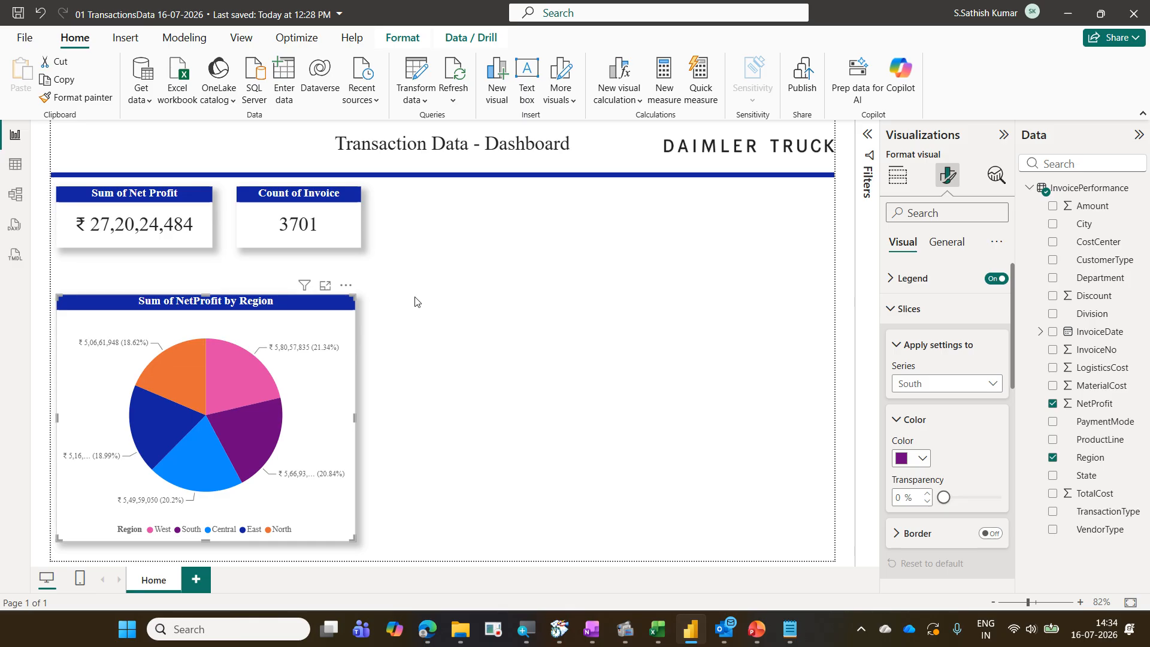
Reopen the invoice card's callout color rules and review the format style and summarization settings
click(345, 244)
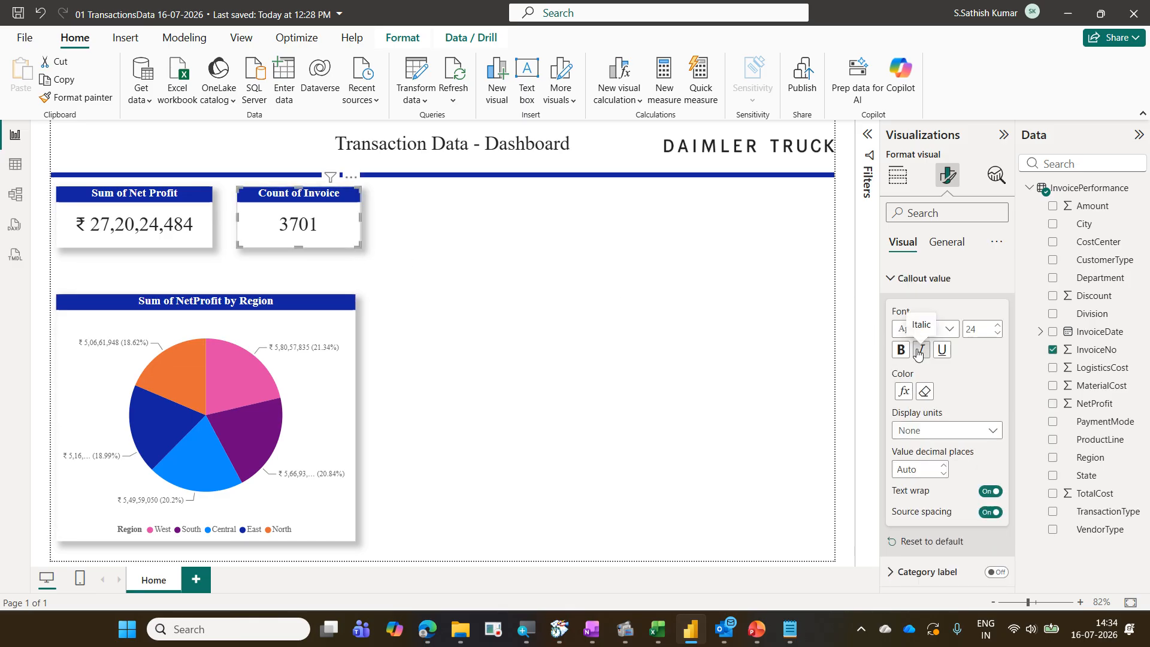
click(906, 399)
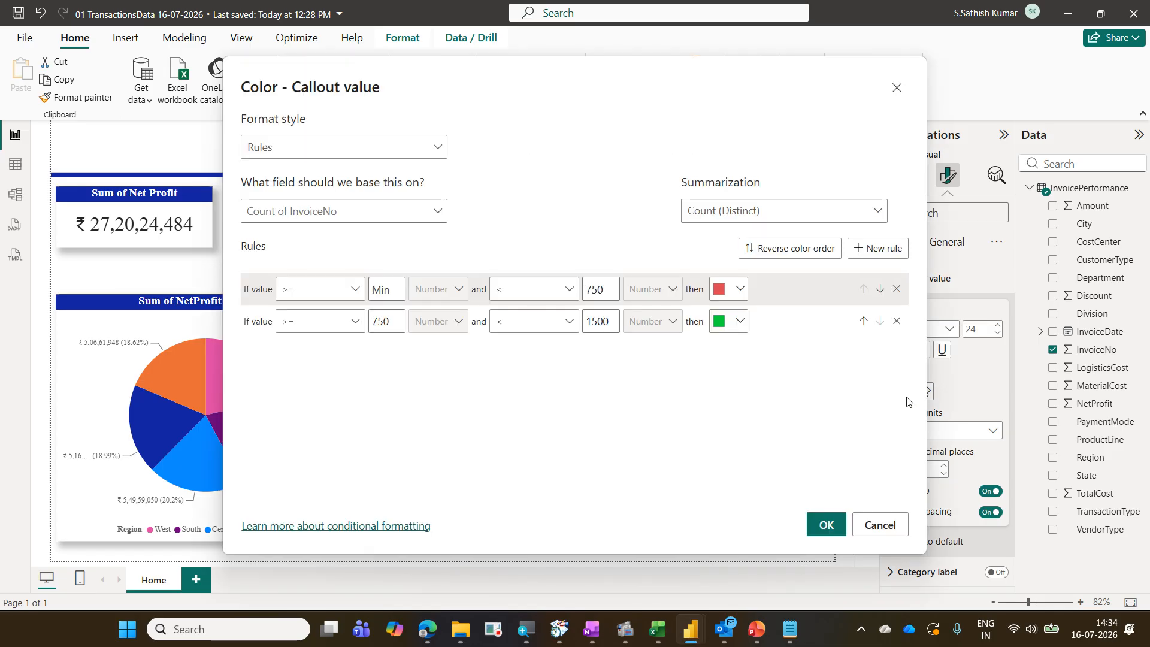
click(437, 154)
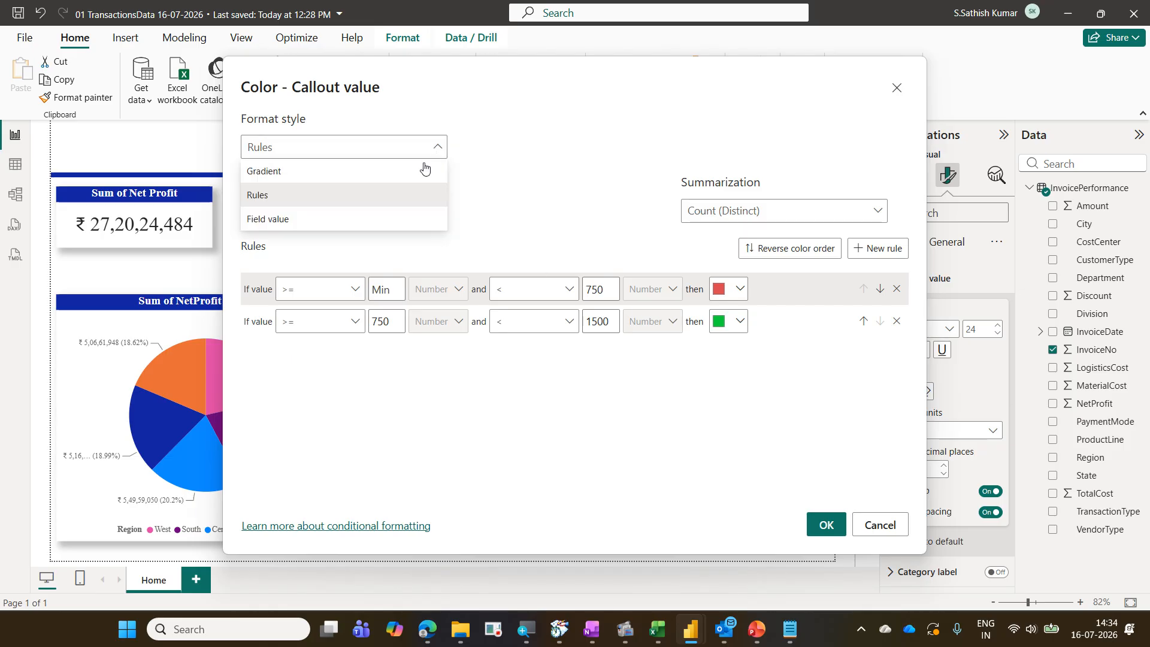
click(411, 192)
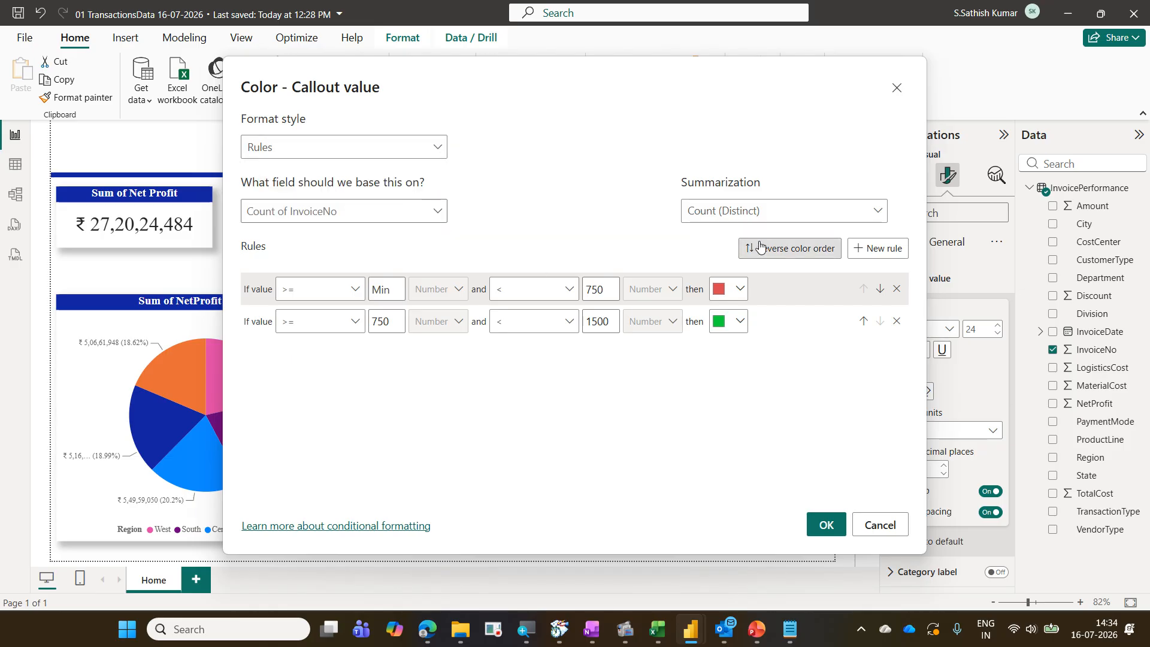
click(844, 219)
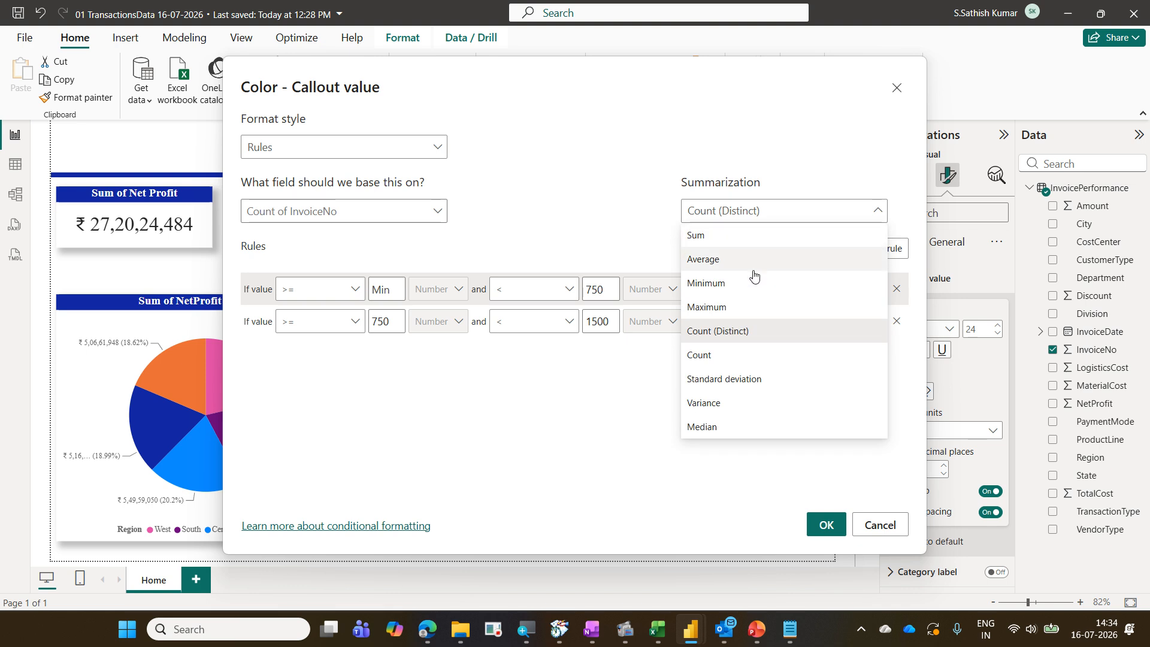
click(739, 329)
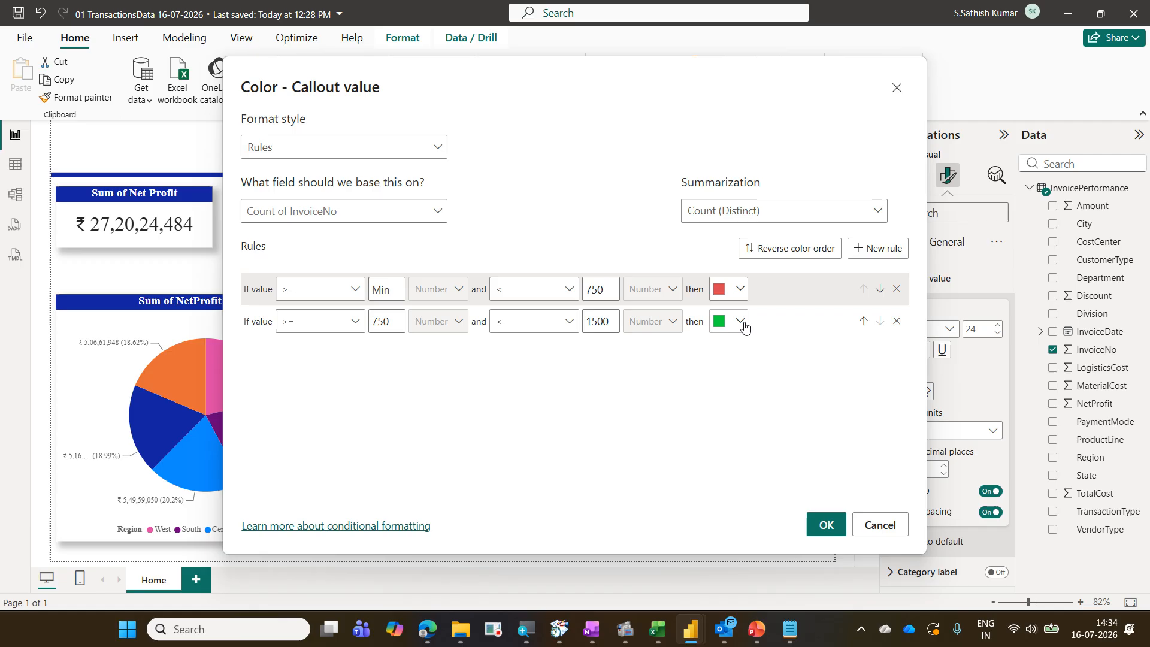
click(824, 525)
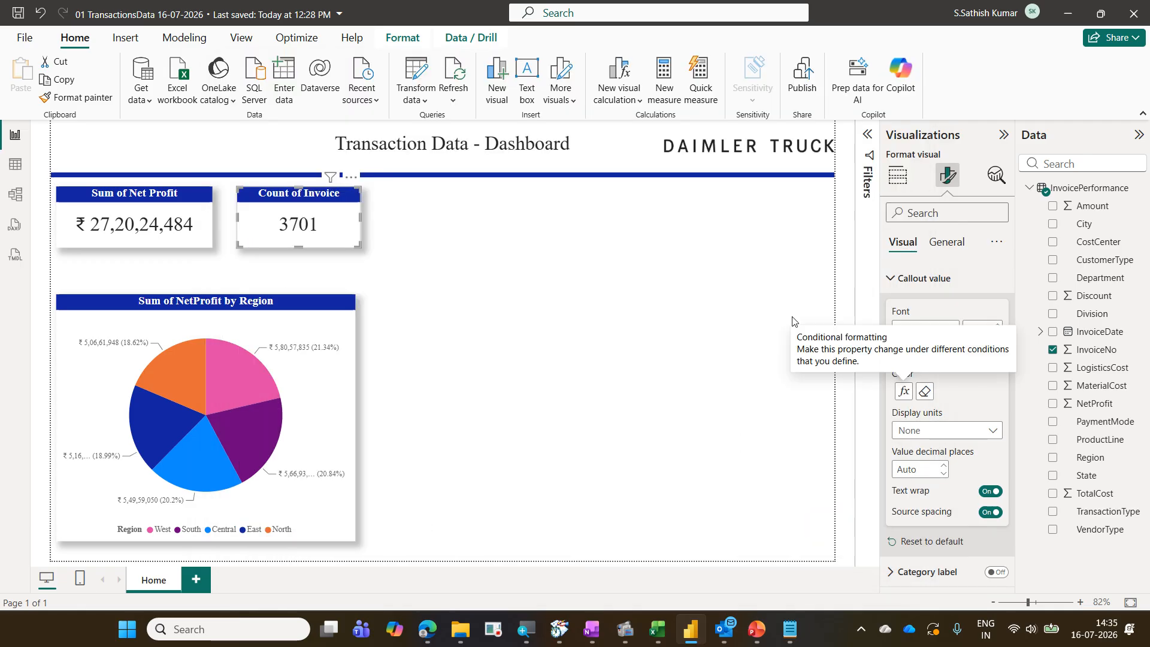
click(900, 395)
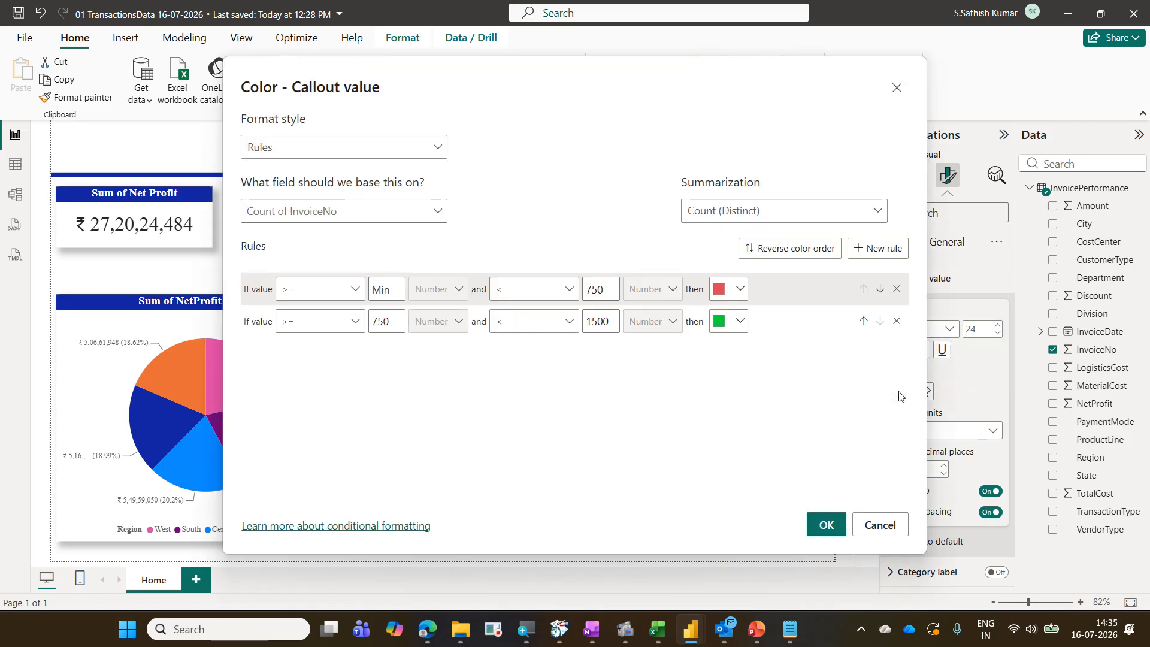
click(878, 525)
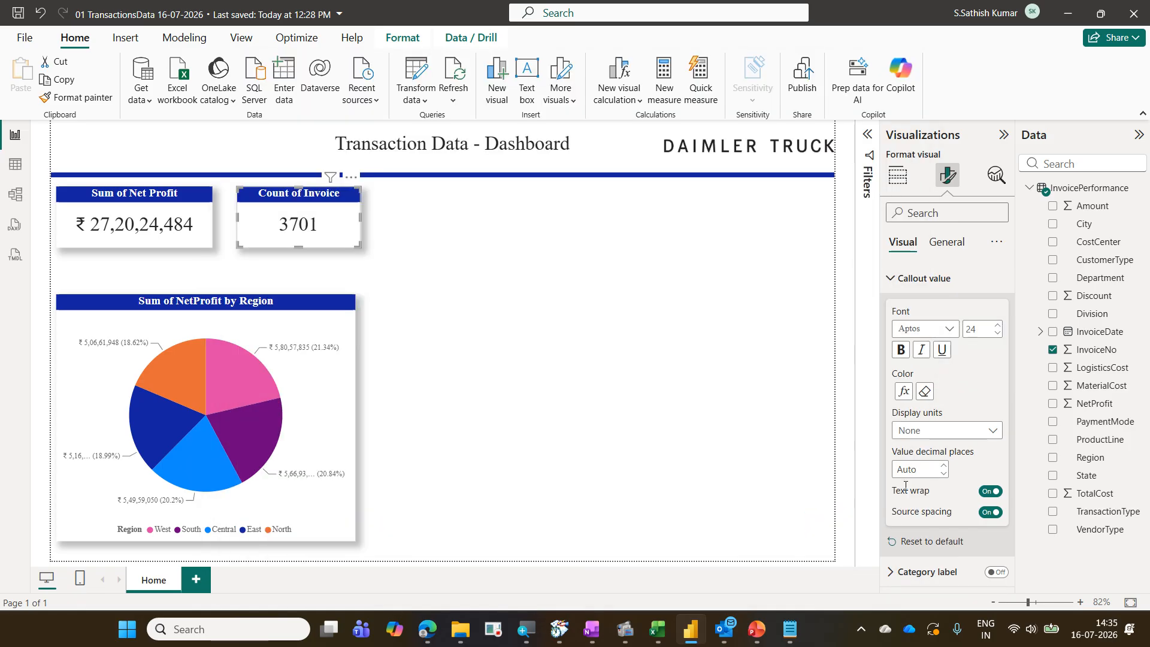
Reset the invoice card's callout color formatting, then reopen conditional formatting using Rules style with Count (Distinct) summarization
click(924, 392)
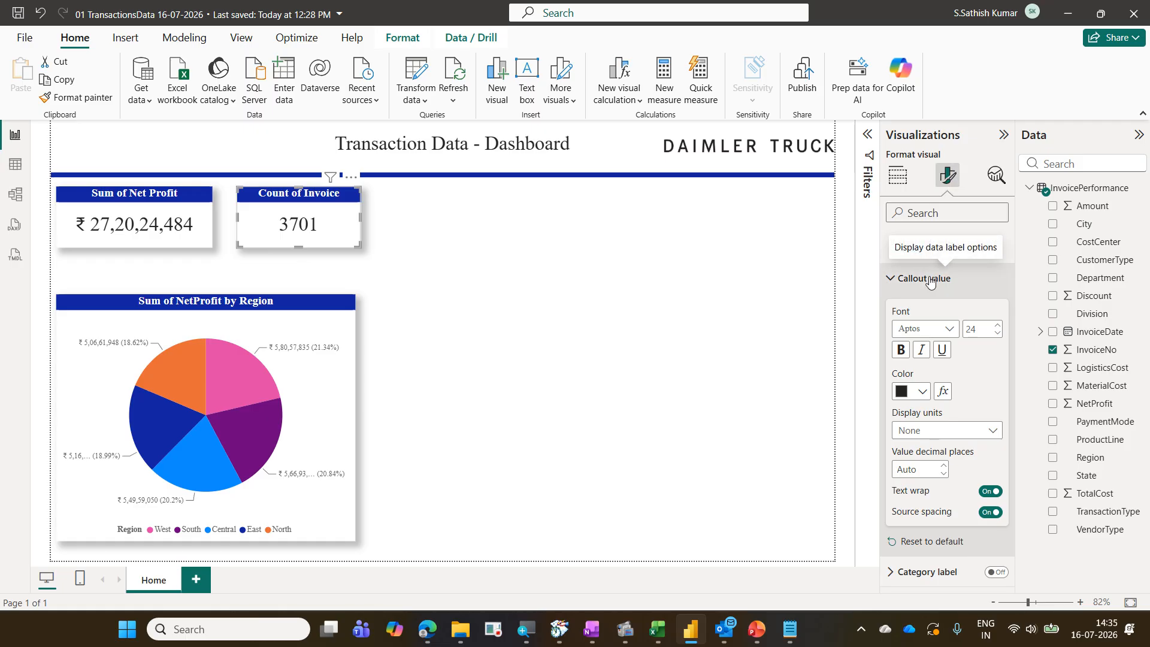
click(944, 392)
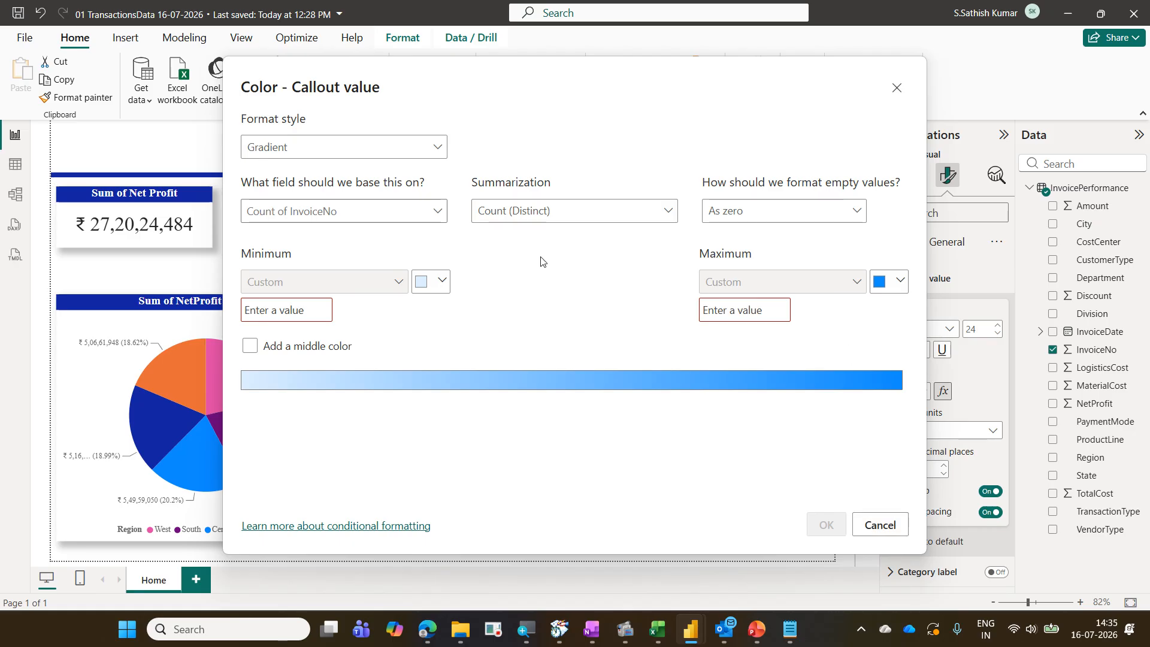
click(308, 145)
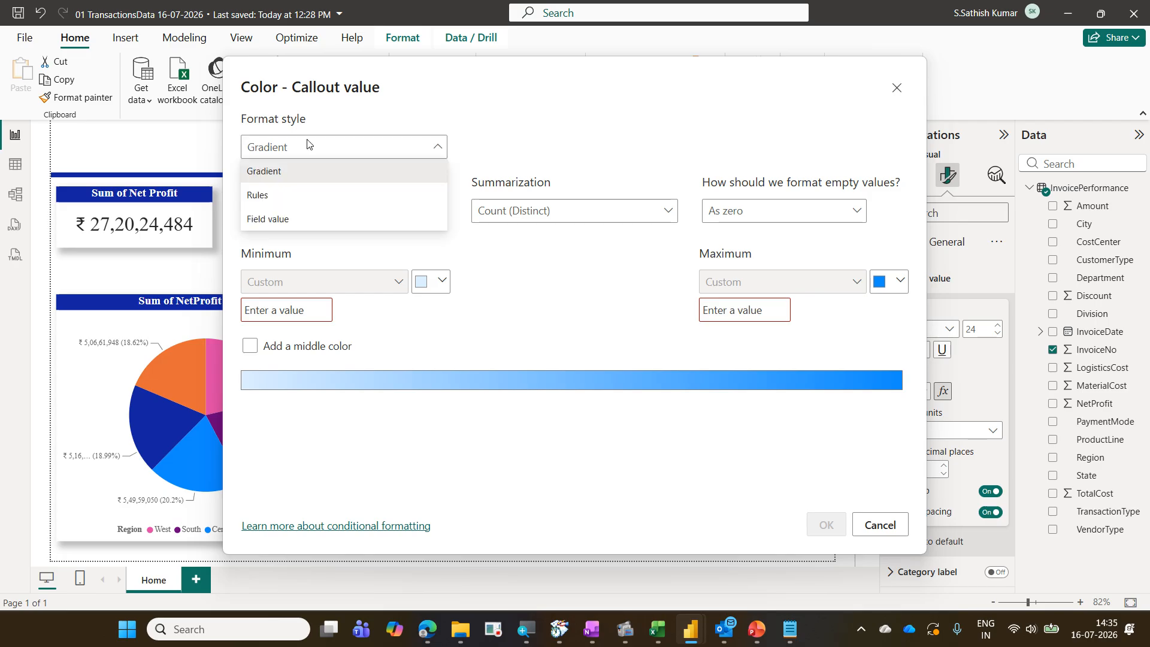
click(308, 196)
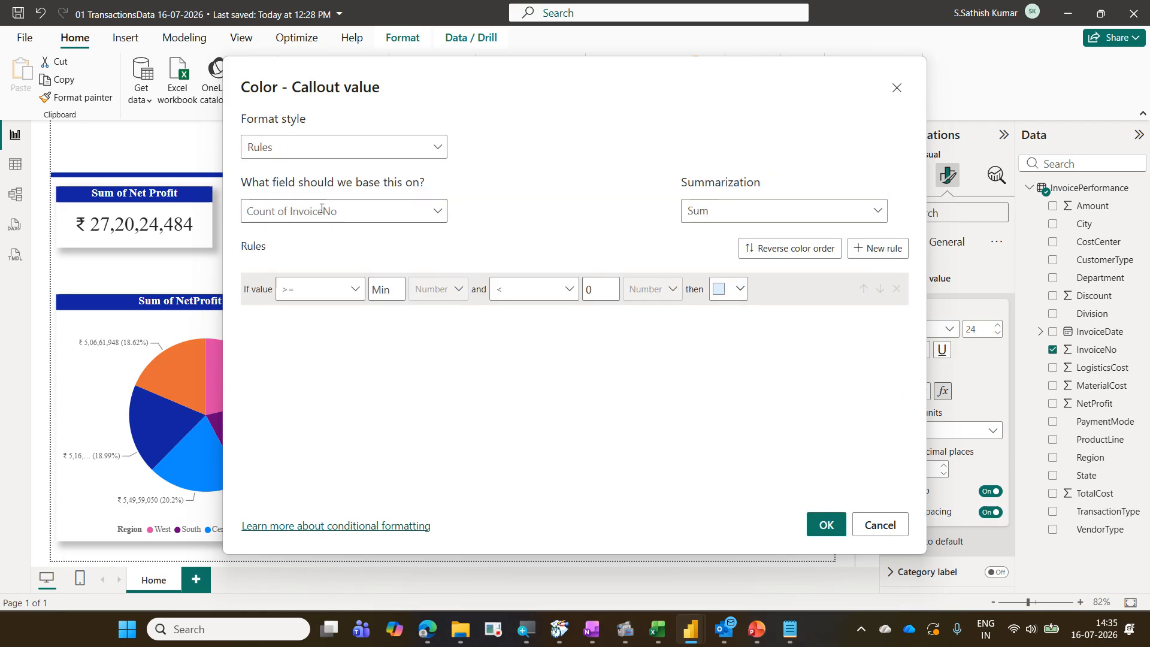
click(703, 216)
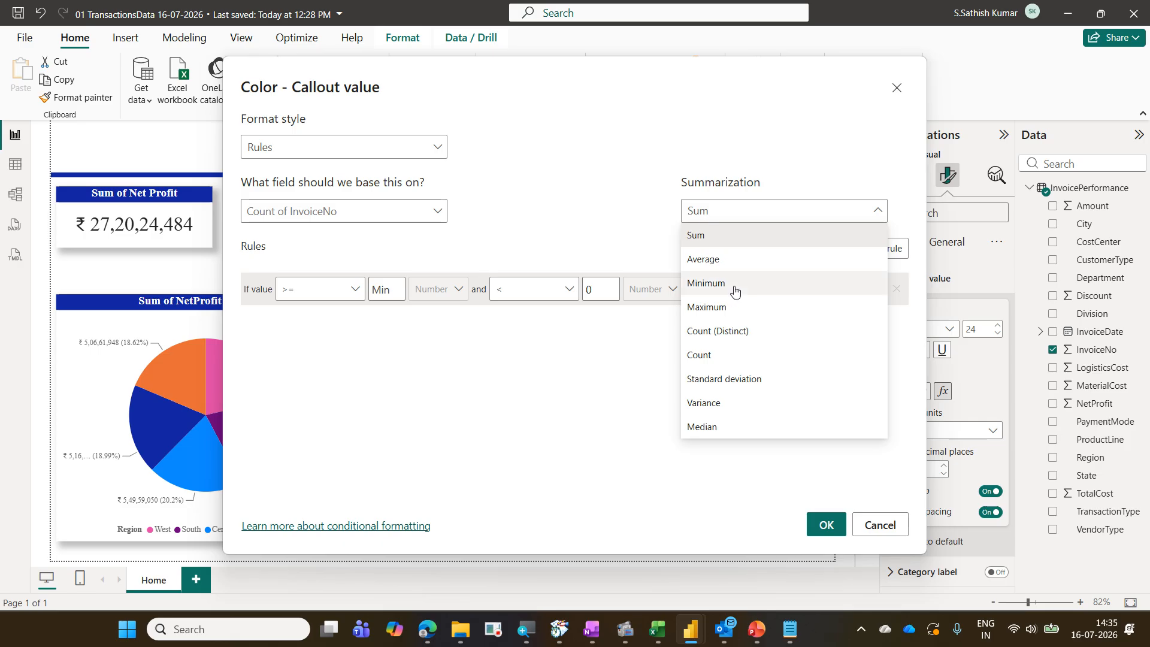
click(746, 333)
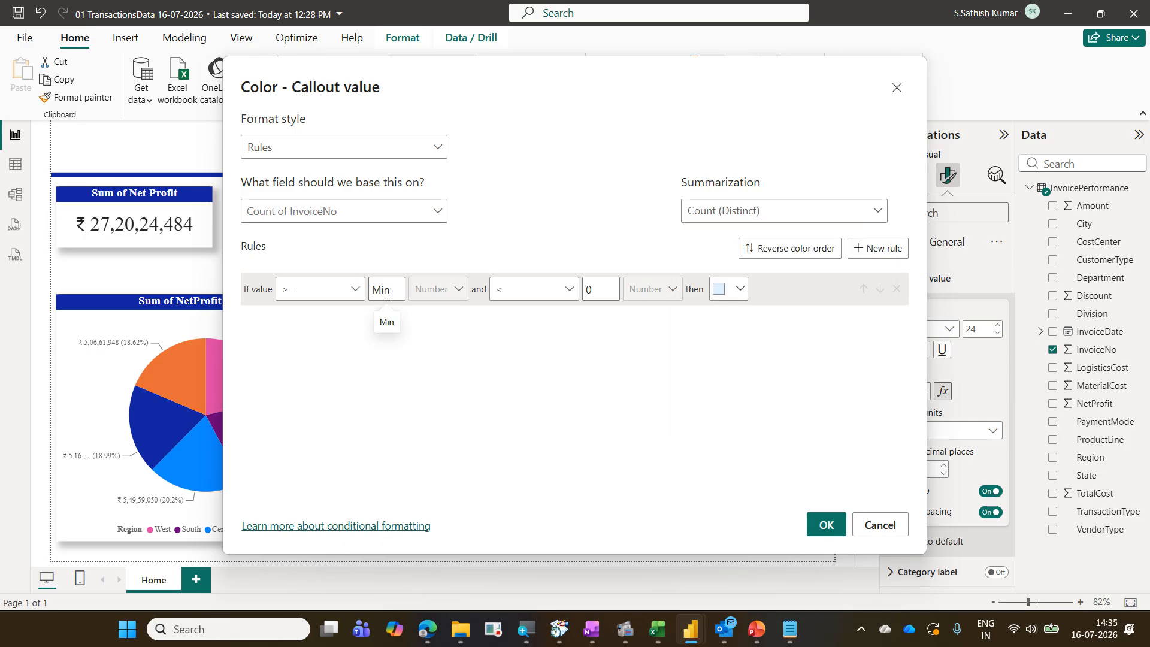
Set the first rule to color values from Min to below 750 in the red theme color
drag(596, 291, 573, 297)
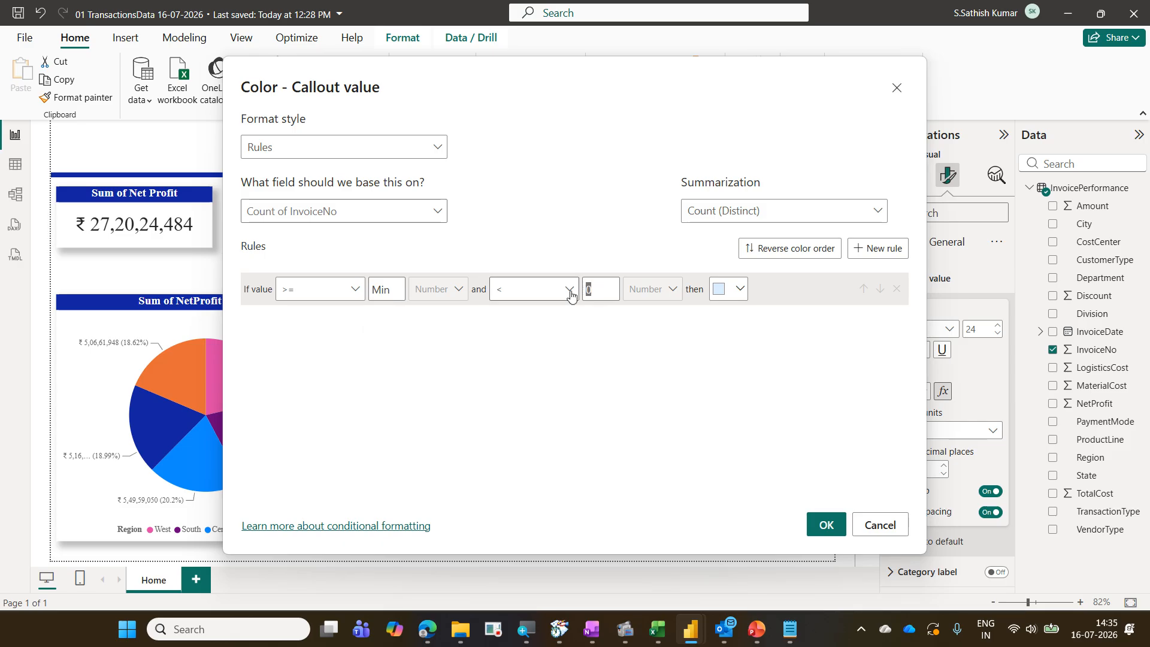
text(750)
click(740, 290)
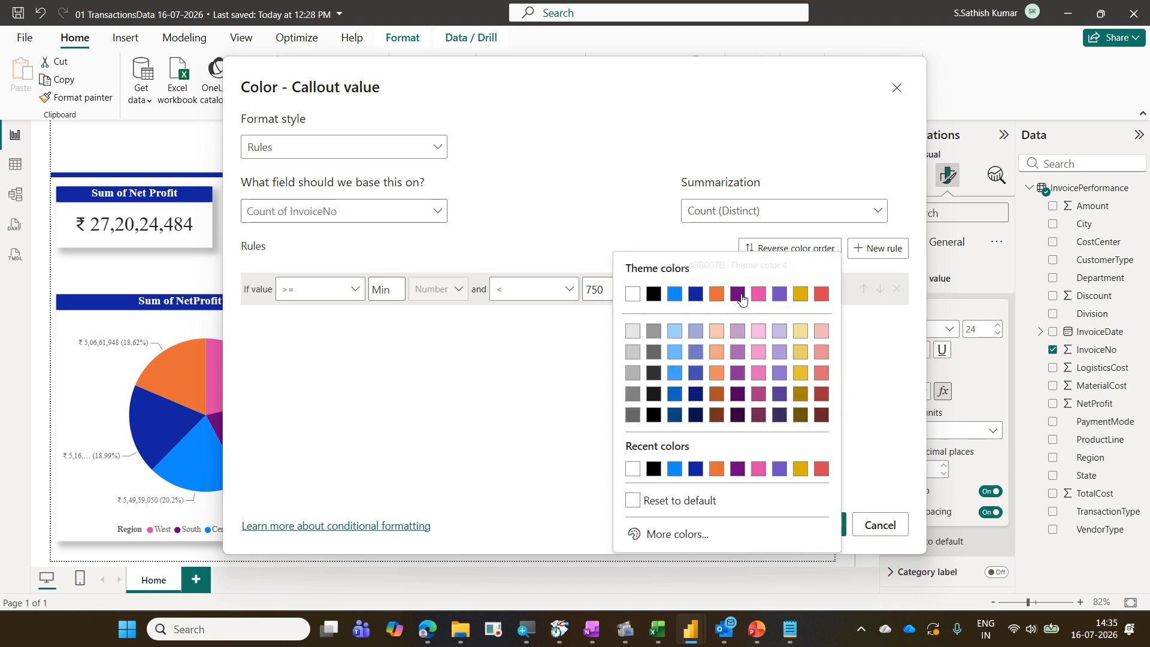
click(819, 293)
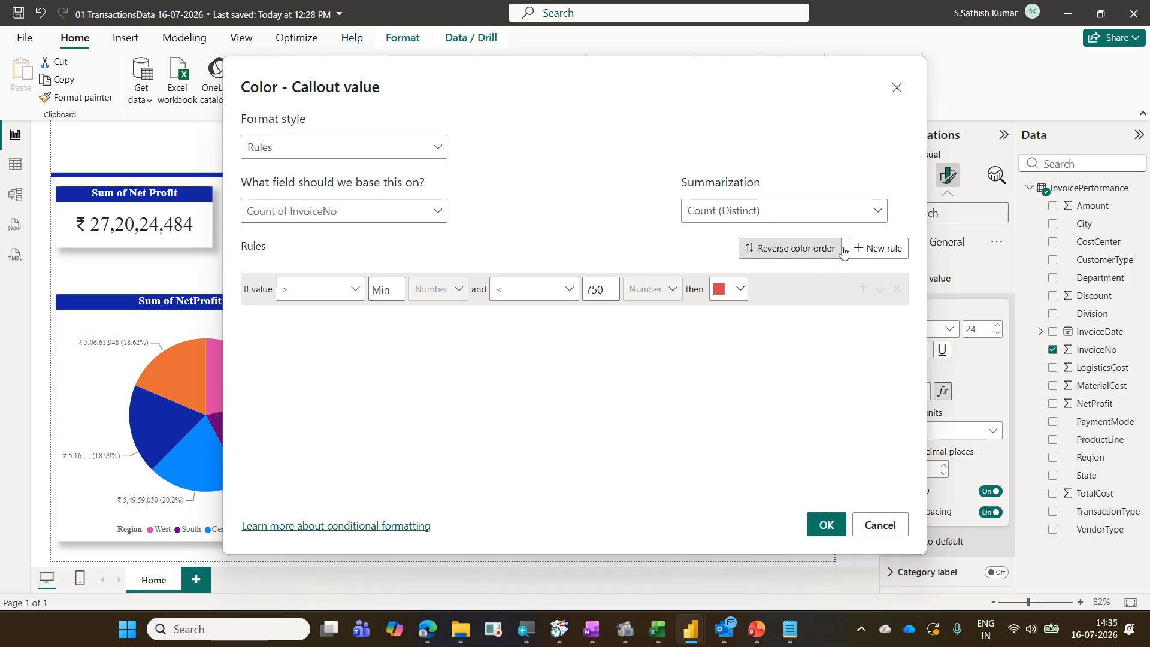
Add a second color rule for values from 750 to below 1500
click(870, 250)
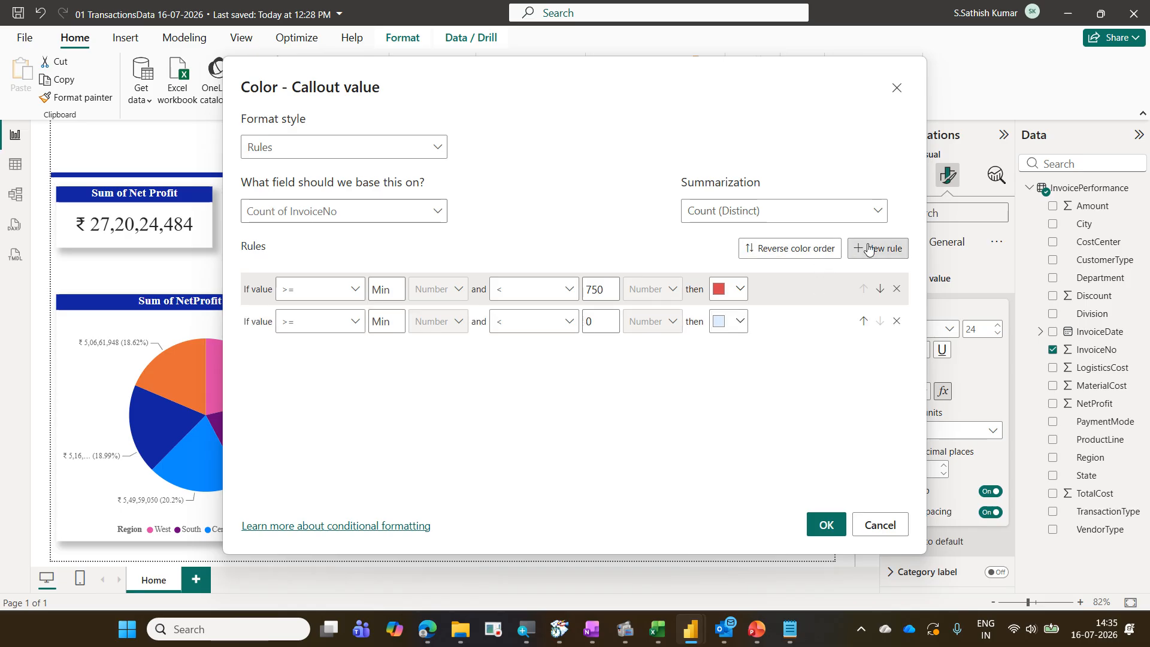
click(391, 322)
text(750)
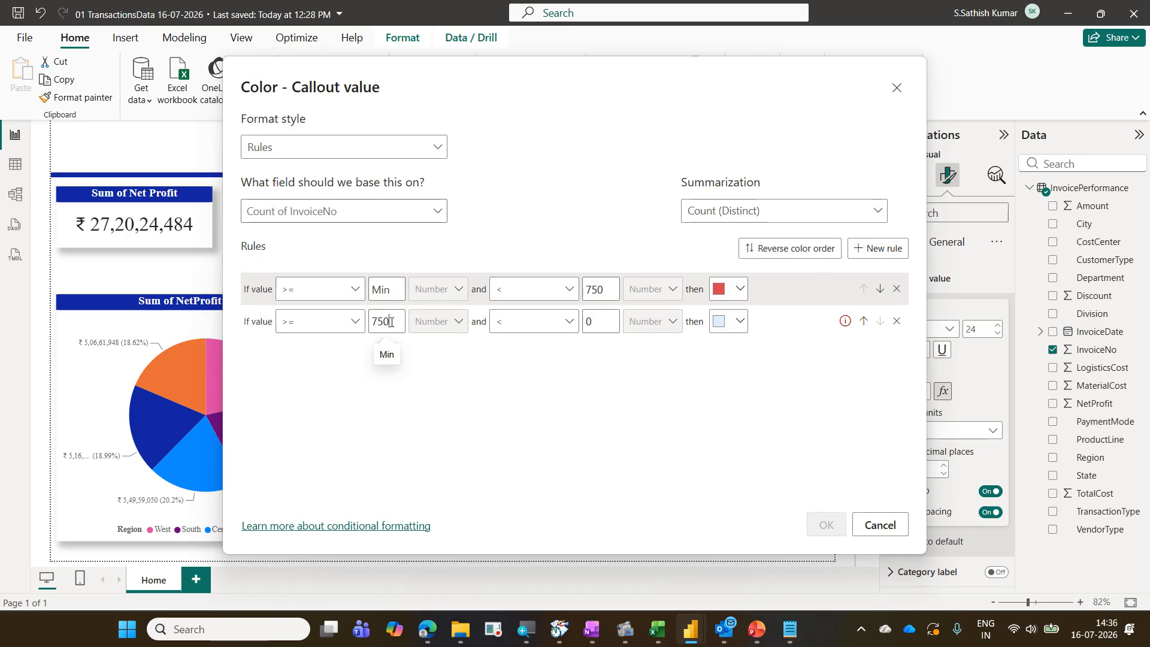
double_click(596, 322)
text(15)
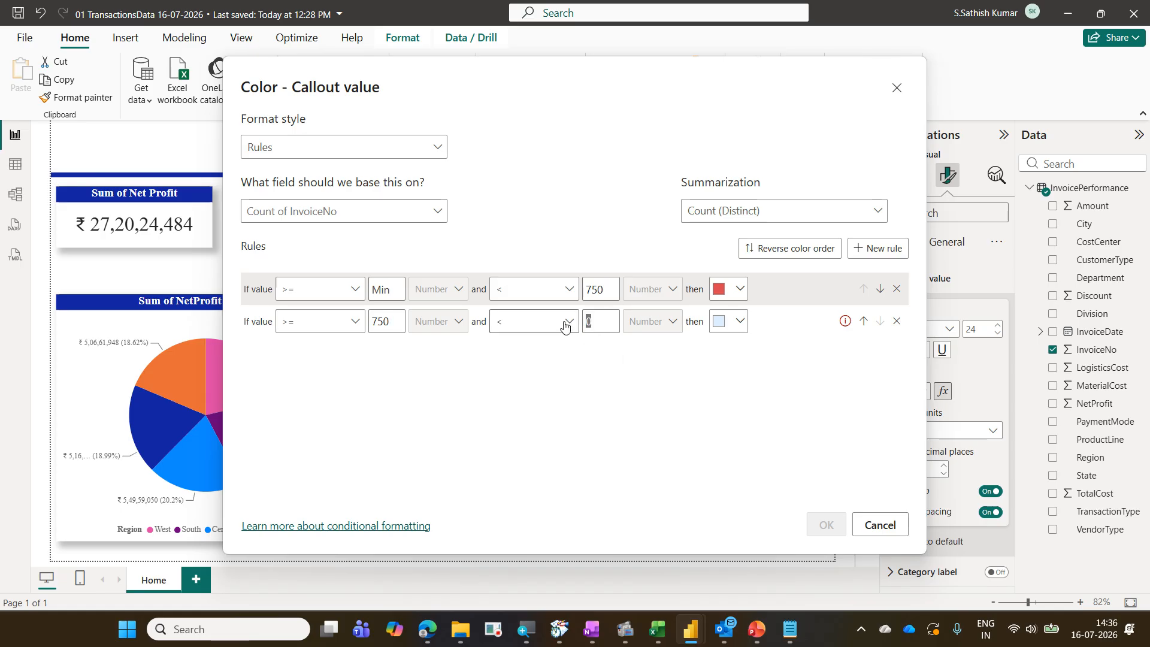
text(00)
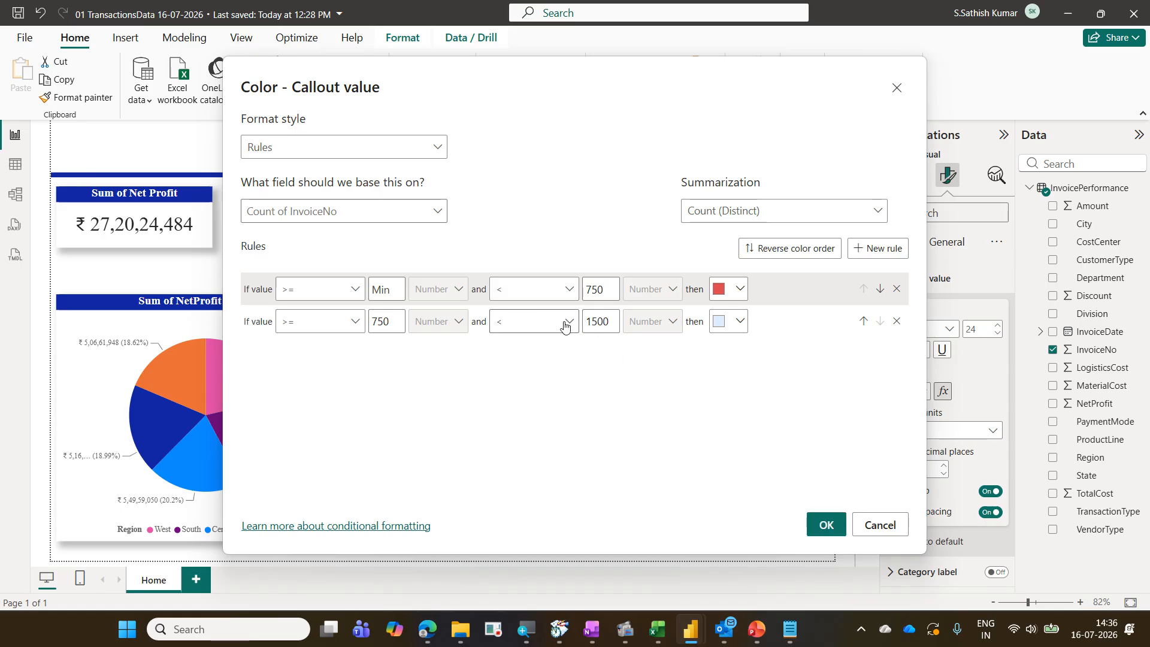
Give the second rule a custom green color, hex #15E06D
click(741, 324)
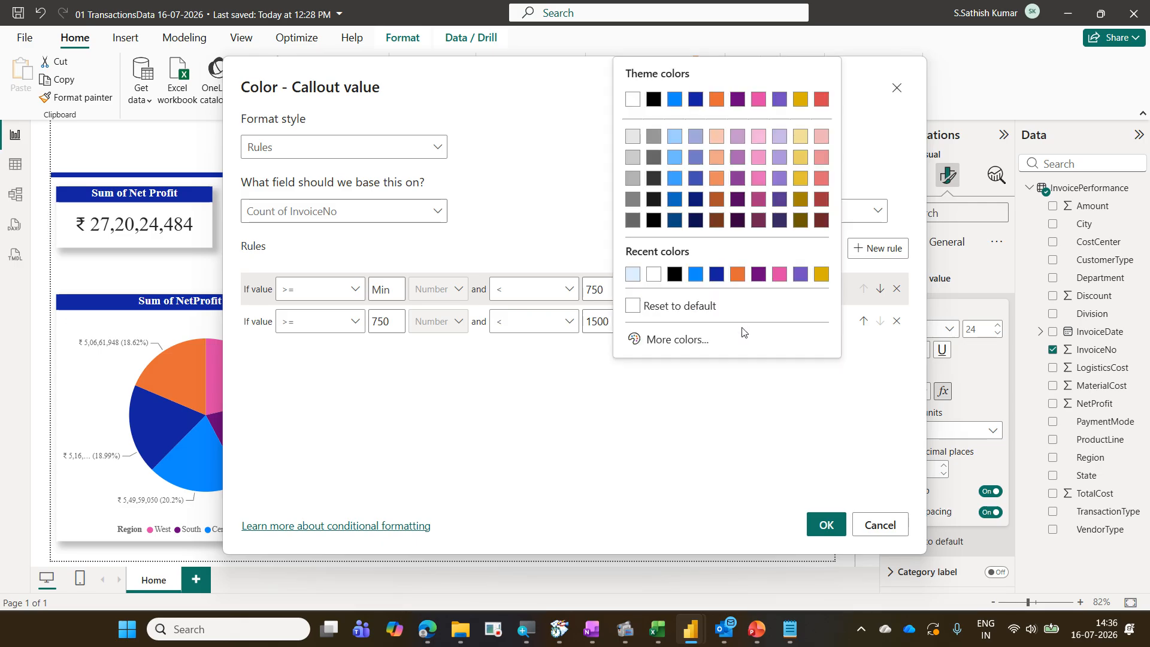
click(663, 341)
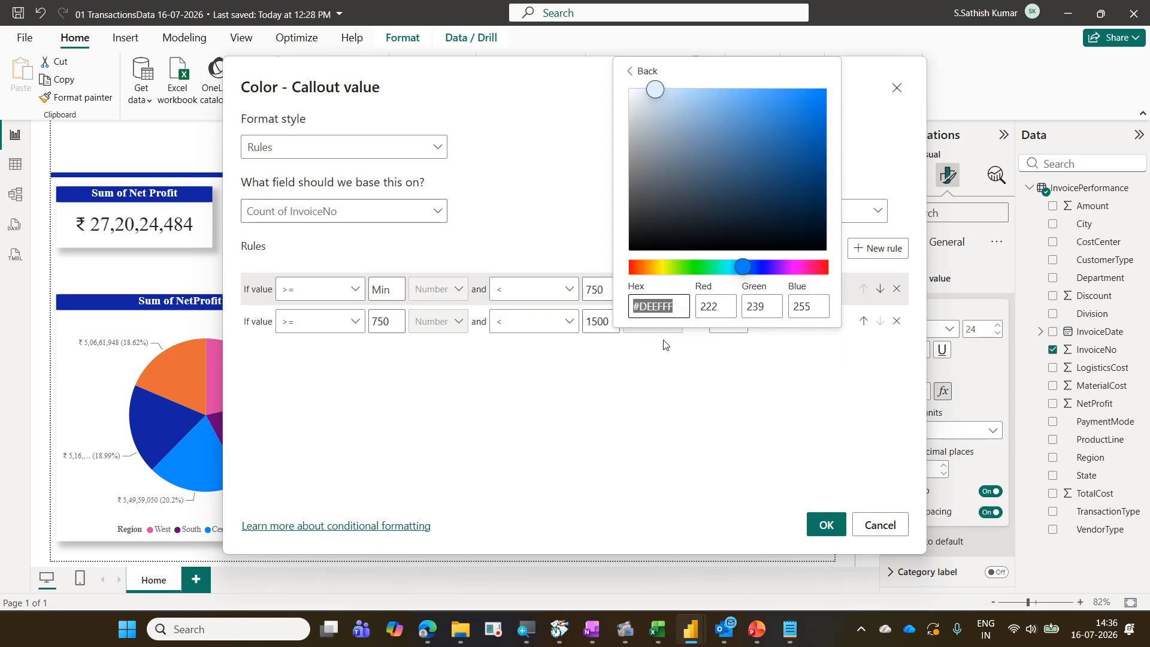
click(708, 266)
click(808, 111)
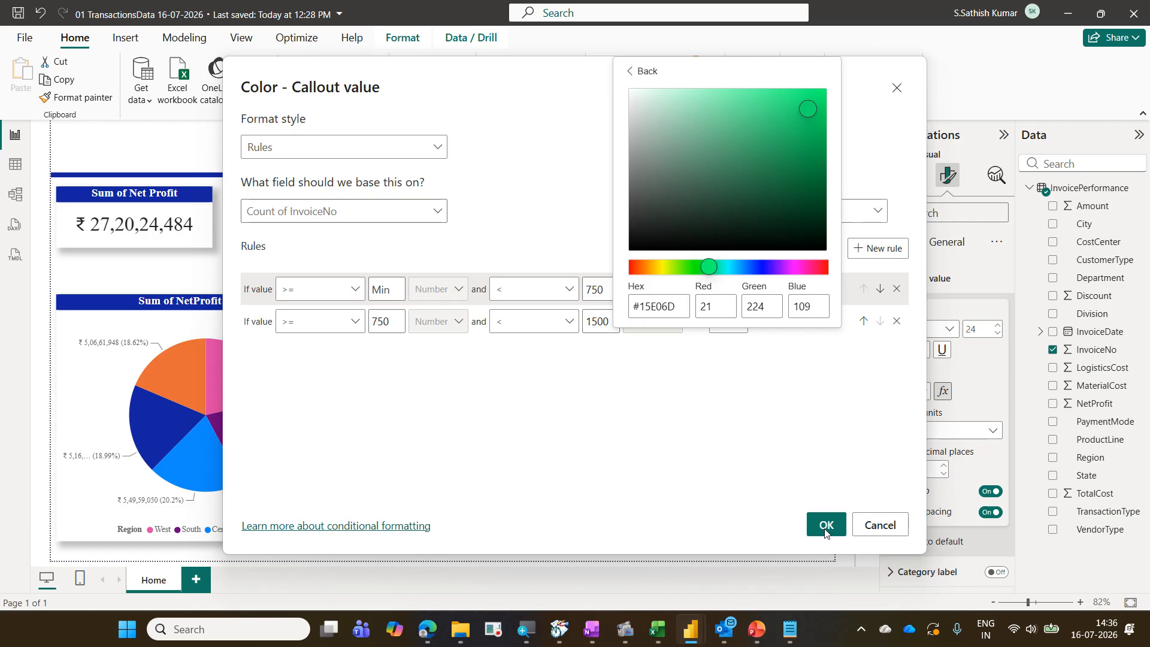
click(839, 424)
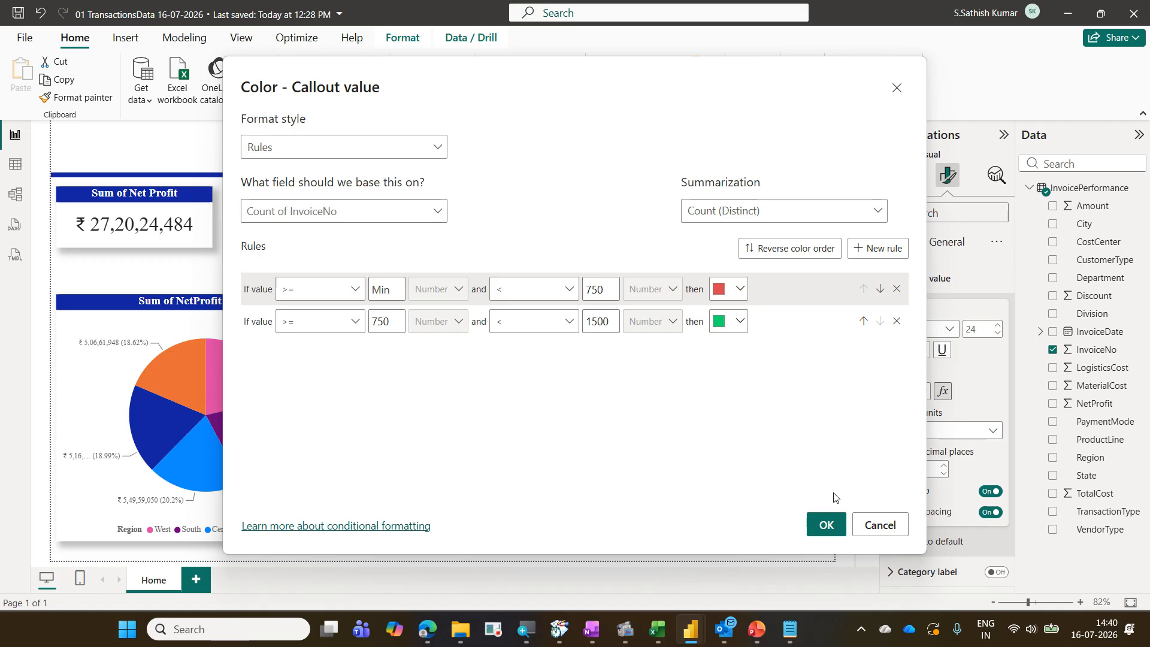
Apply the two color rules to the invoice count card's callout value
click(827, 526)
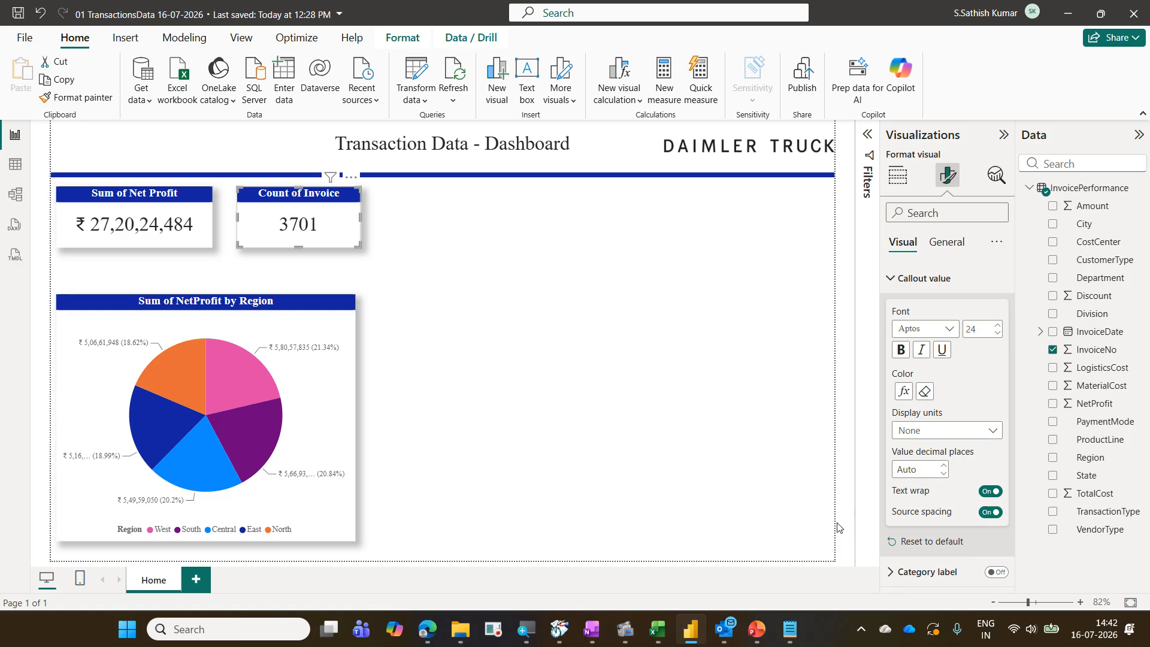
Add the State field to the pie chart's legend beneath Region
click(351, 327)
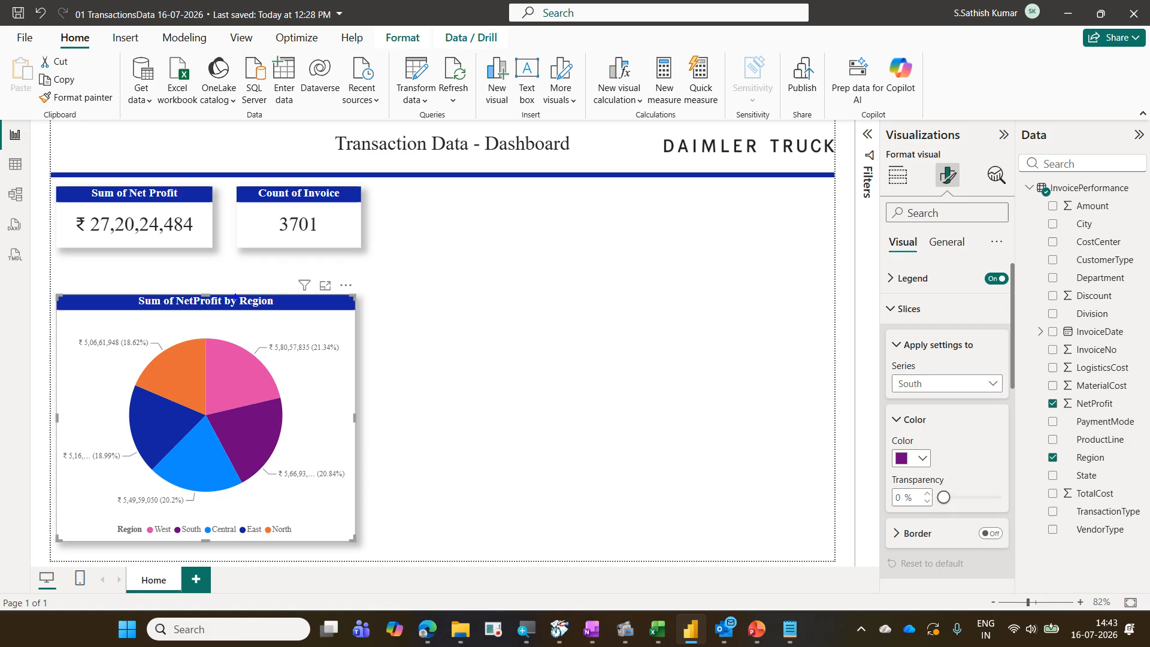
drag(236, 297, 279, 311)
drag(1044, 217, 1104, 231)
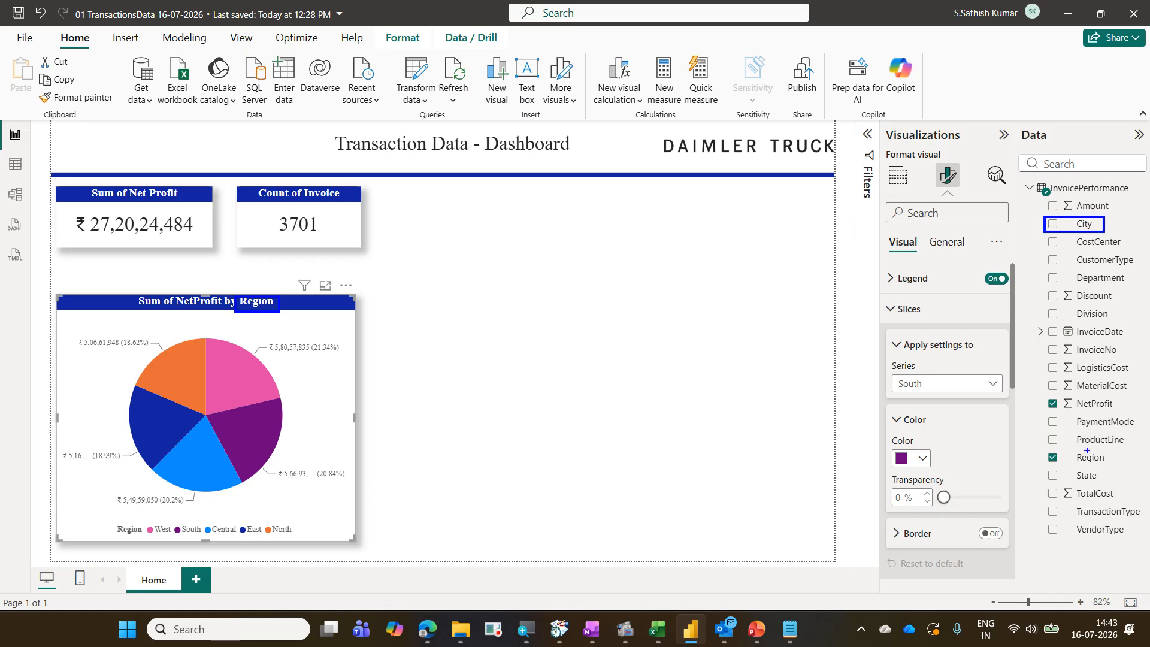
drag(1044, 469, 1125, 489)
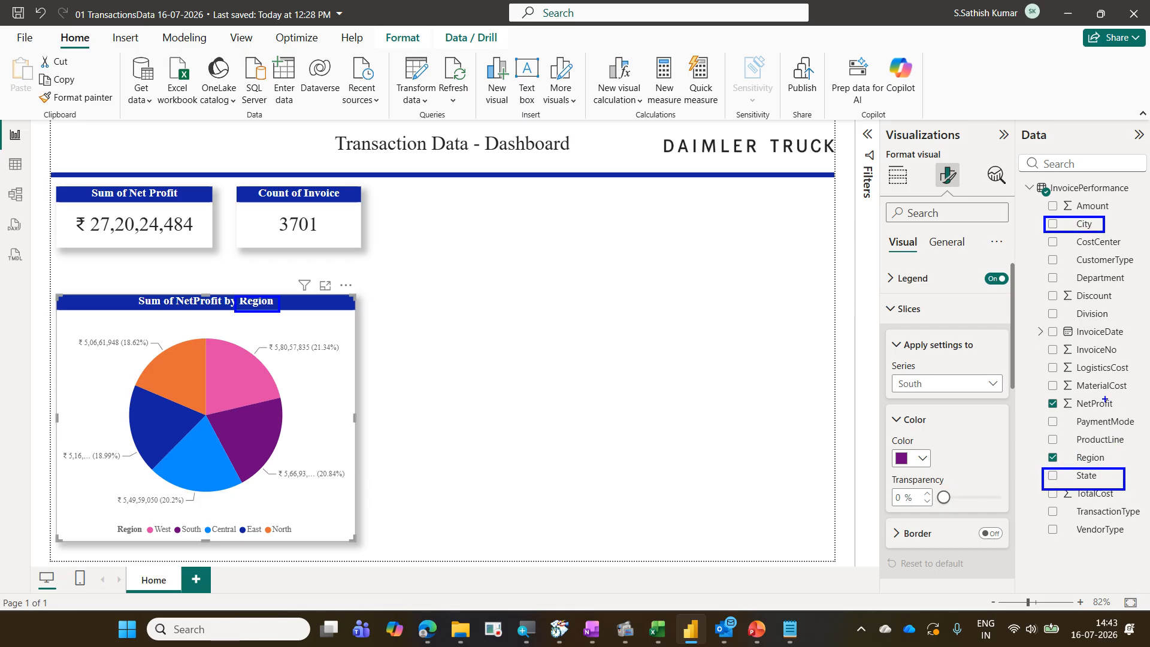
drag(1113, 461, 1138, 431)
drag(1111, 214, 1133, 193)
mouse_move(26, 292)
mouse_down()
mouse_move(70, 304)
mouse_move(318, 543)
mouse_move(364, 556)
mouse_up()
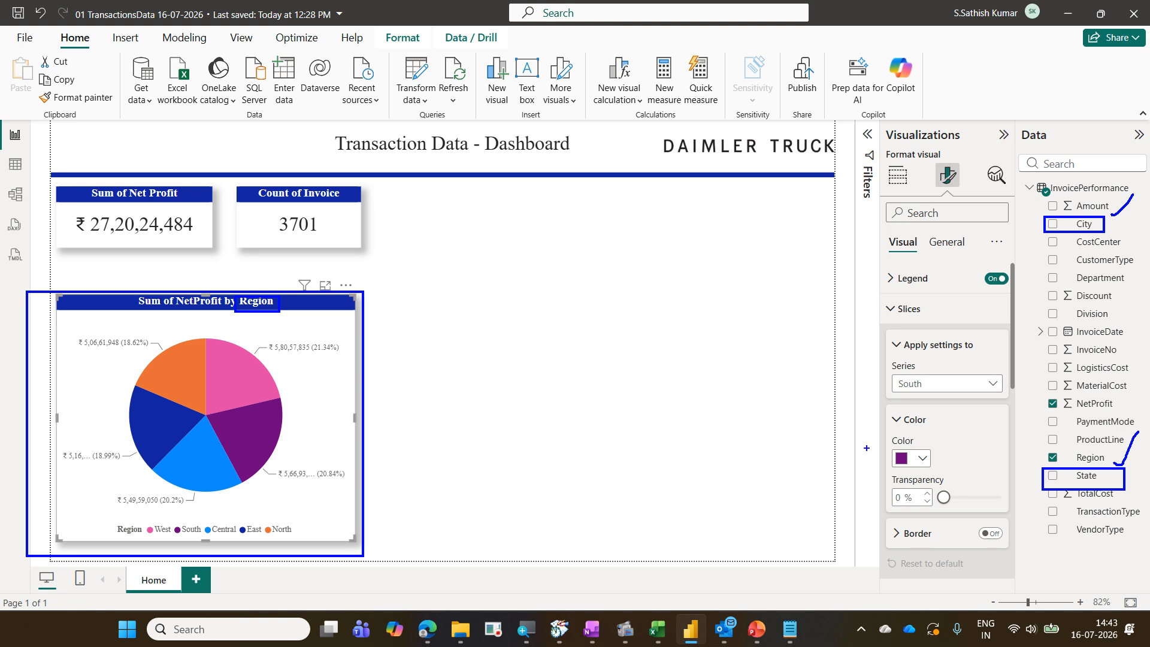
drag(1037, 446, 1112, 467)
drag(1122, 227, 1140, 226)
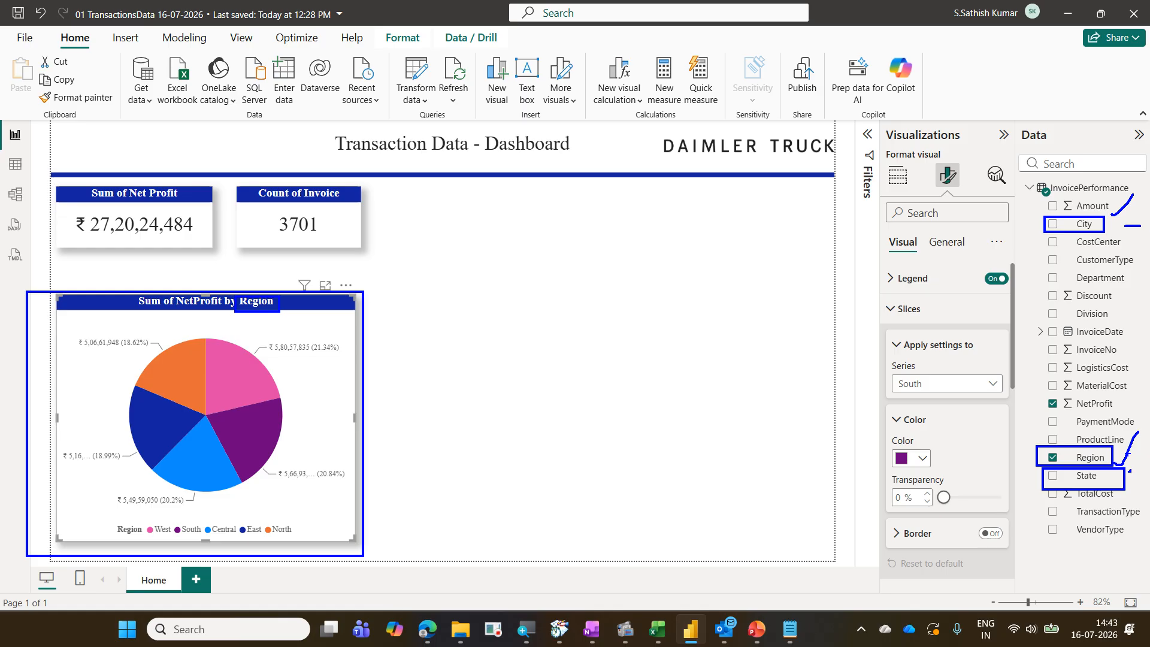
key(Escape)
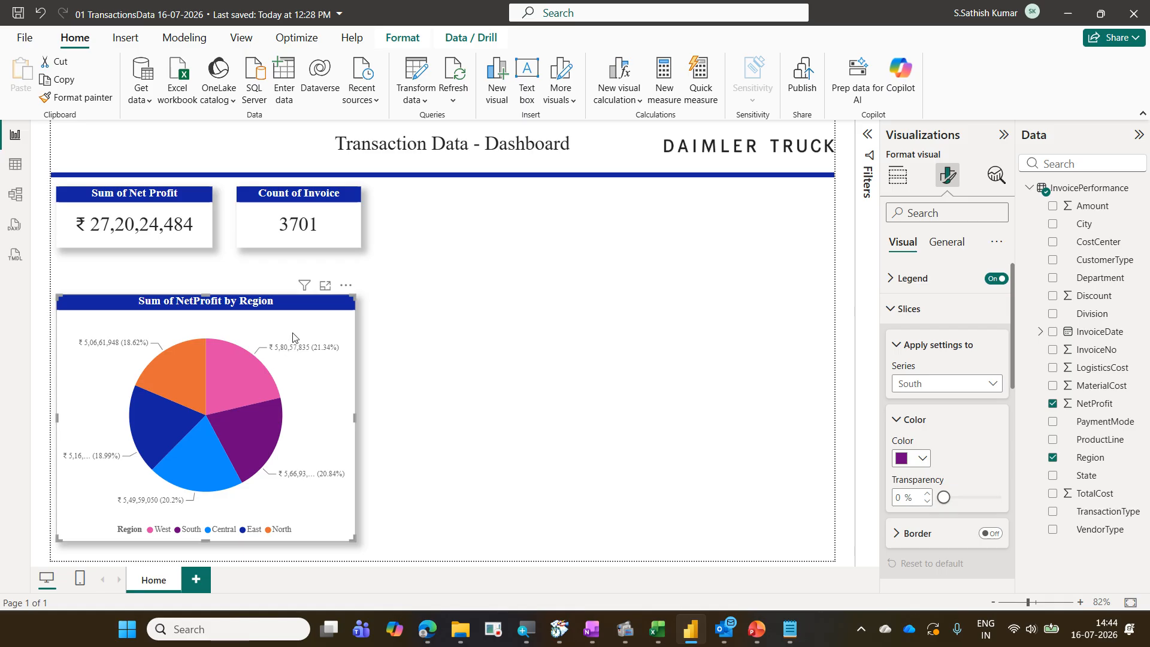
click(898, 176)
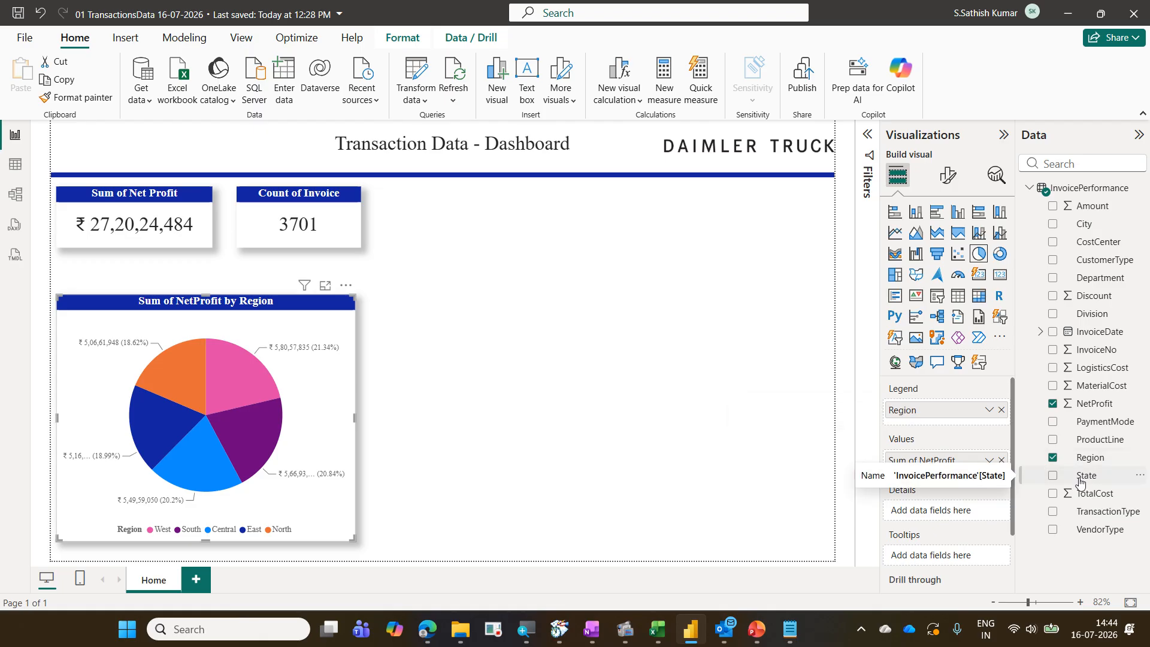
drag(1044, 469, 1103, 483)
mouse_move(1002, 434)
mouse_down()
mouse_move(993, 425)
mouse_move(1044, 474)
mouse_up()
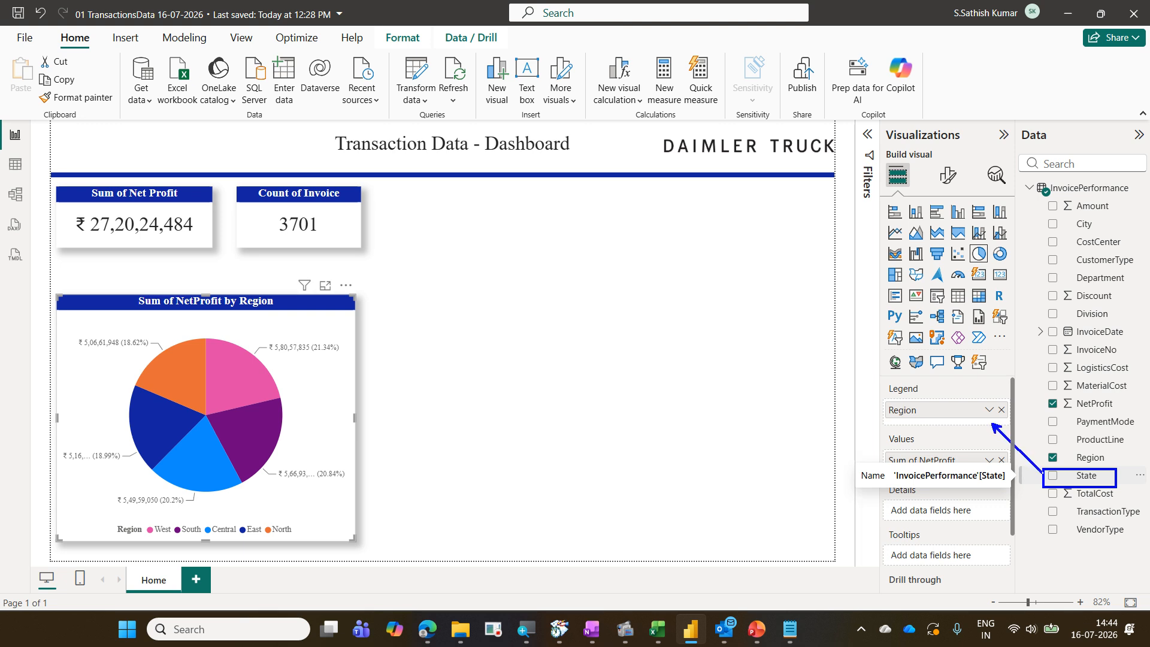
mouse_move(887, 378)
mouse_down()
mouse_move(942, 435)
mouse_move(1015, 439)
mouse_up()
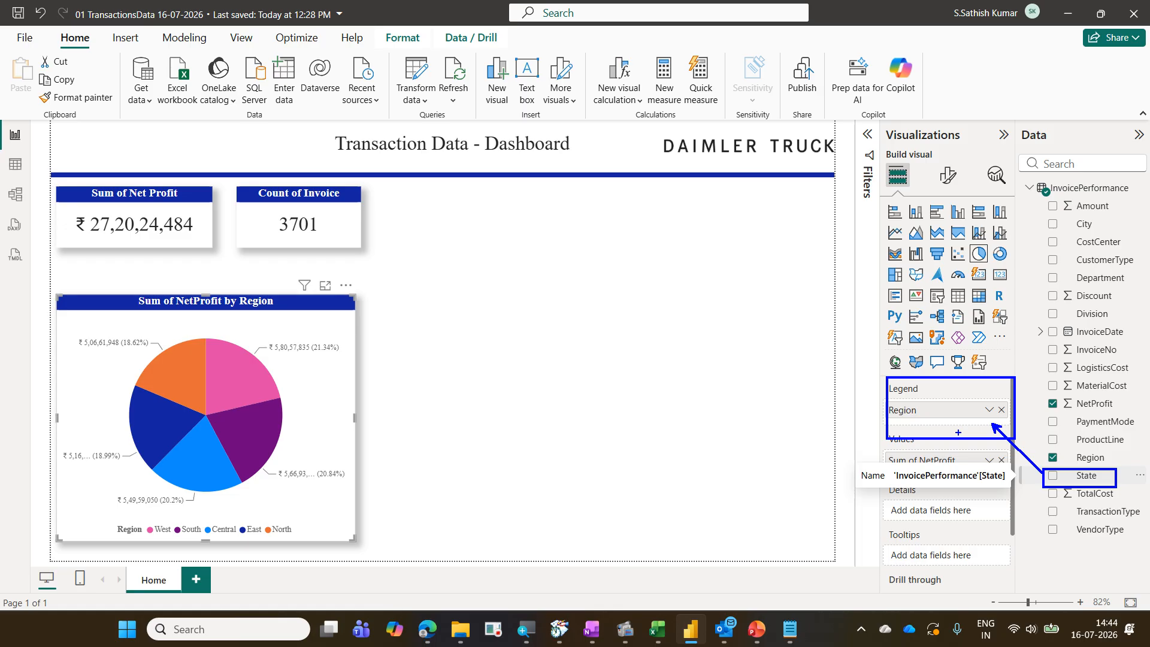
key(Escape)
mouse_move(1087, 475)
mouse_down()
mouse_move(958, 420)
mouse_move(963, 433)
mouse_up()
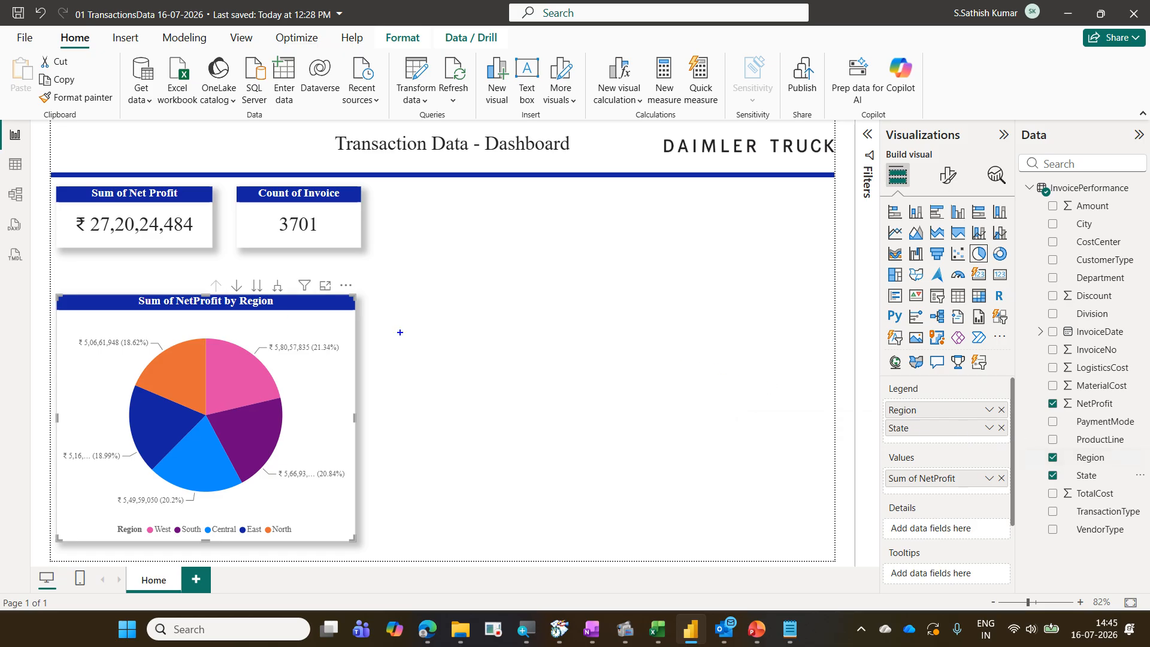
Add the City field to the pie chart's legend beneath State, forming a Region–State–City hierarchy
mouse_move(195, 274)
mouse_down()
mouse_move(282, 301)
mouse_move(330, 268)
mouse_up()
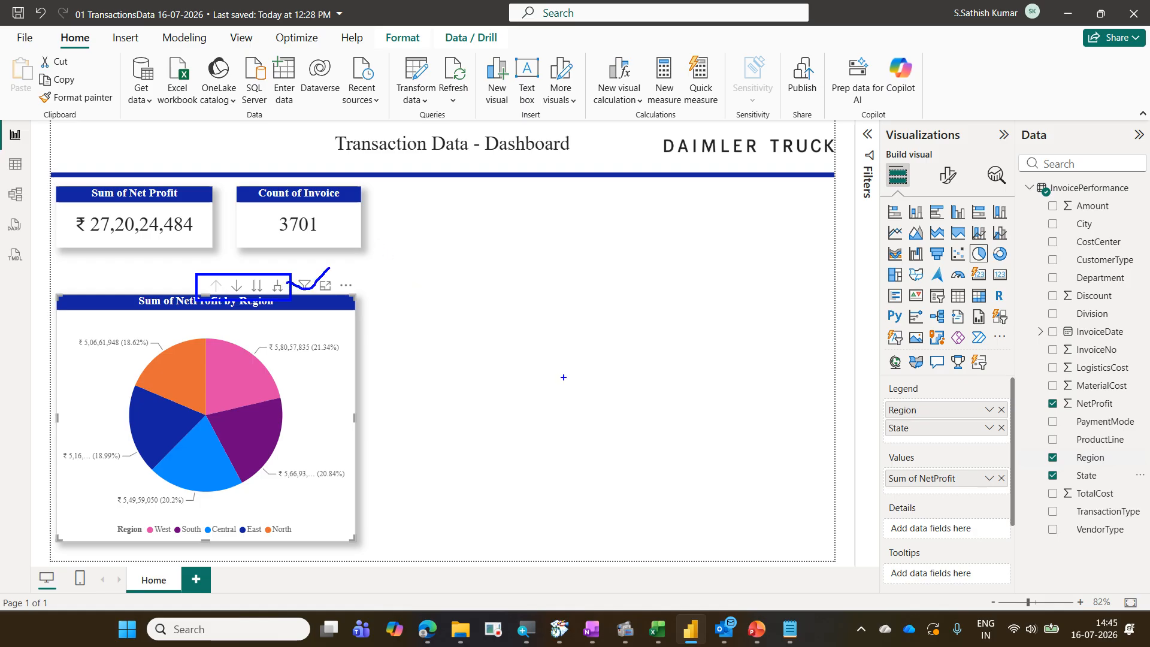
key(Escape)
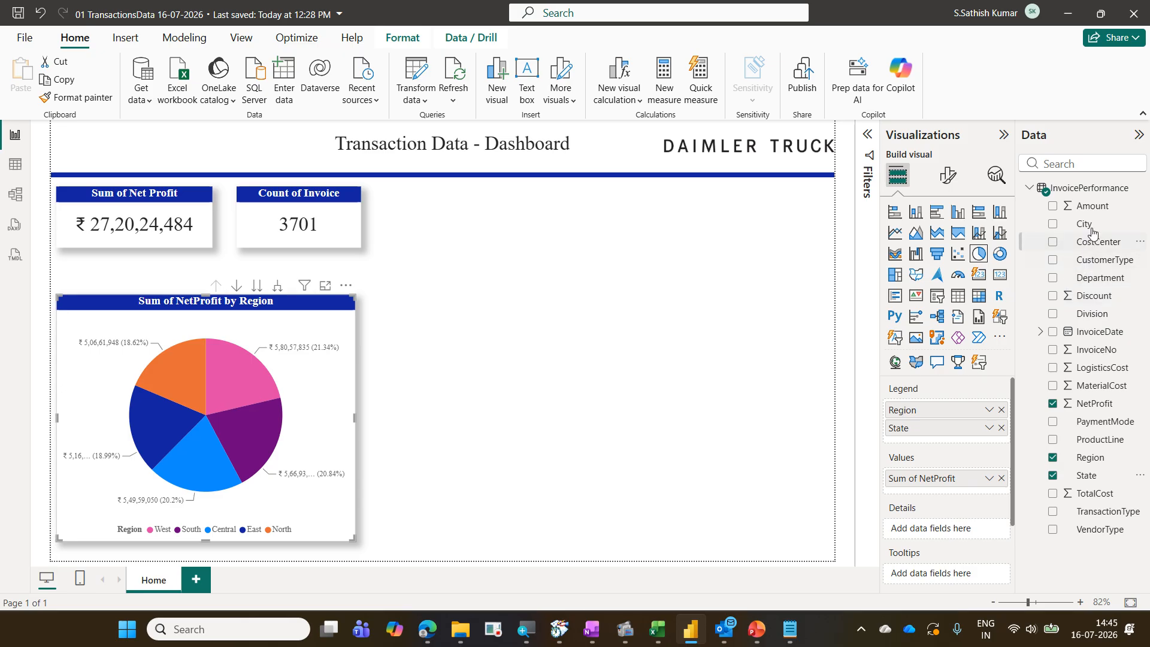
drag(1091, 226, 957, 442)
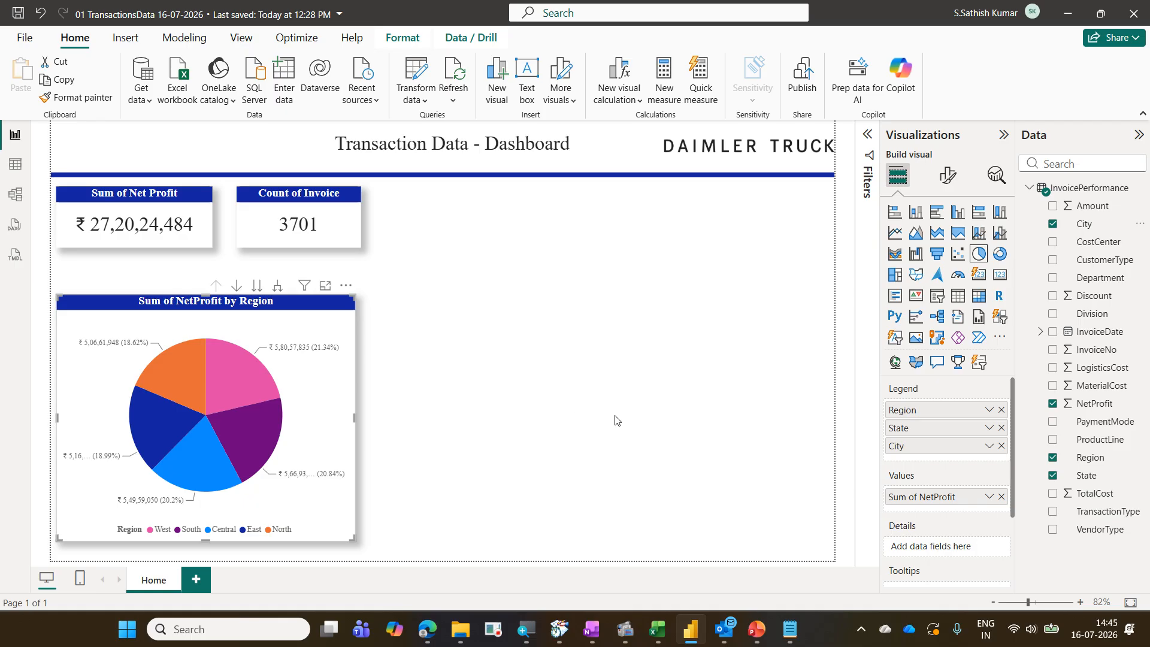
Turn on drill down mode for the pie chart
drag(200, 273, 287, 302)
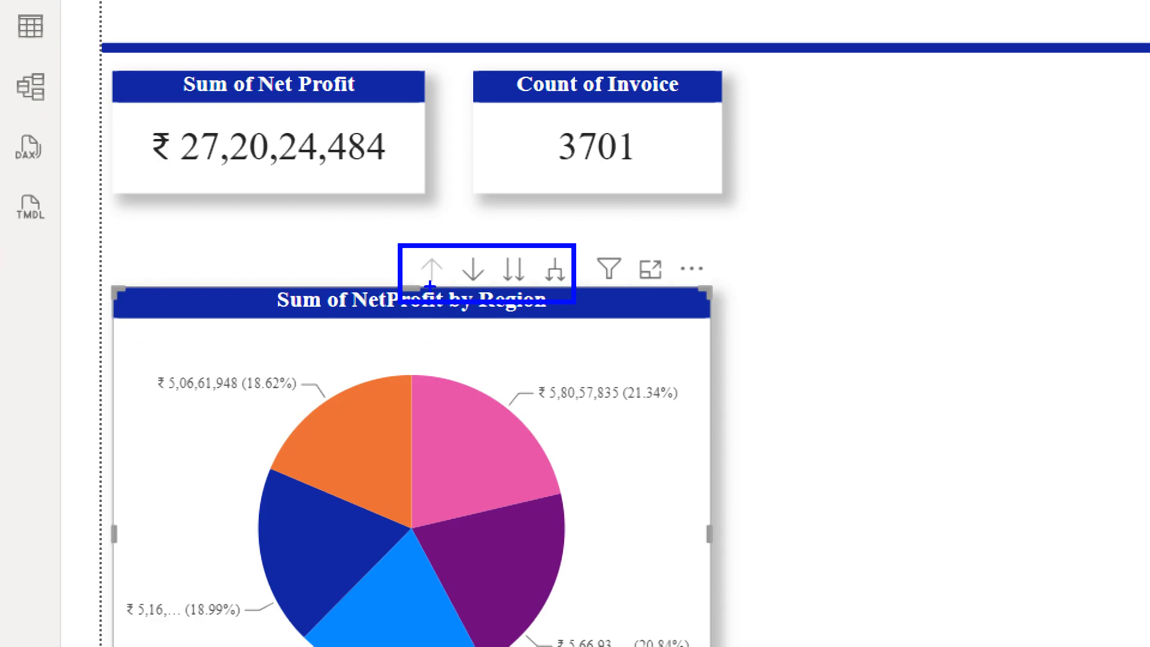
mouse_move(430, 285)
mouse_down()
mouse_move(448, 257)
mouse_move(416, 246)
mouse_move(444, 288)
mouse_up()
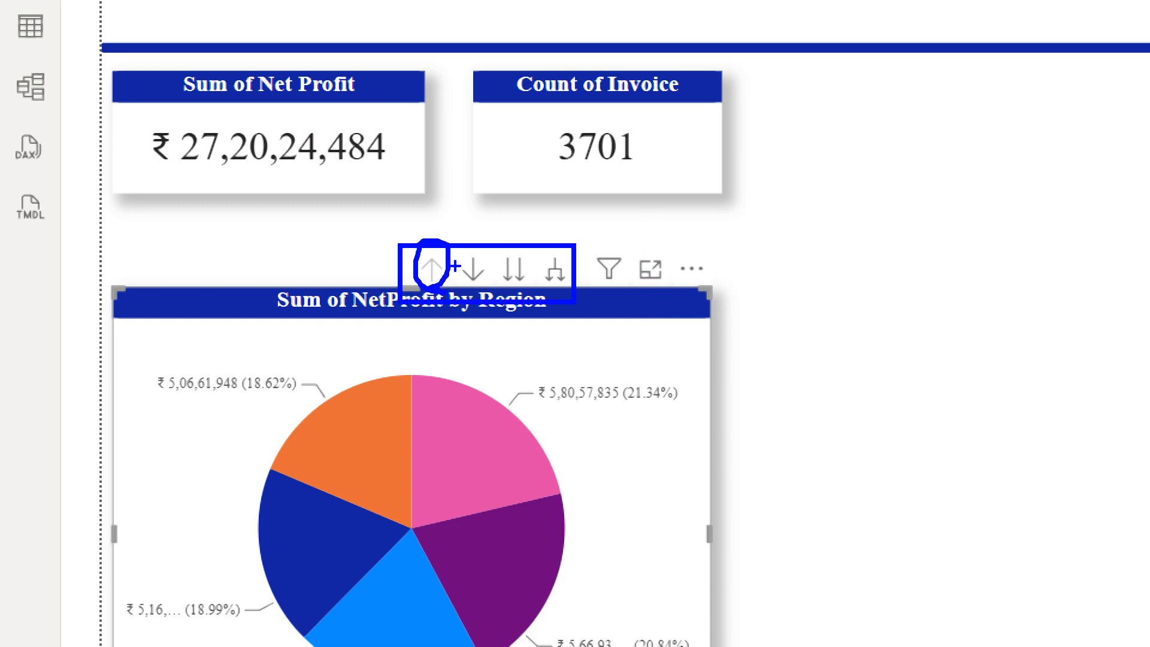
mouse_move(473, 251)
mouse_down()
mouse_move(502, 222)
mouse_move(527, 233)
mouse_up()
drag(561, 284, 564, 233)
mouse_move(463, 286)
mouse_down()
mouse_move(483, 279)
mouse_move(473, 249)
mouse_move(454, 286)
mouse_move(484, 293)
mouse_up()
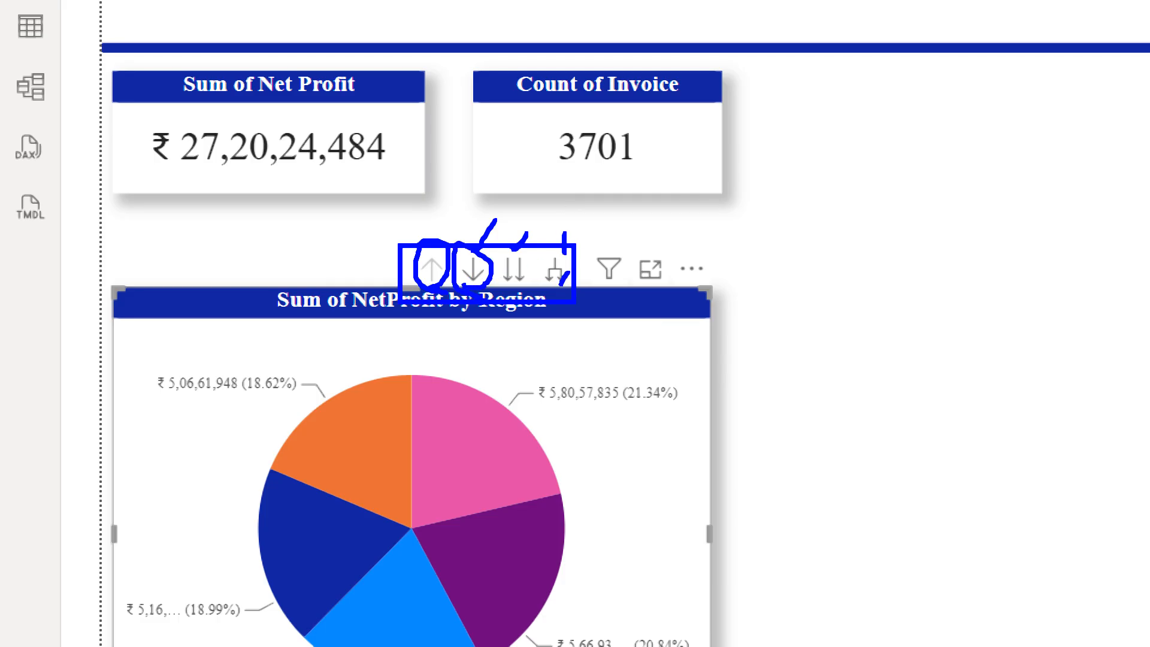
key(Escape)
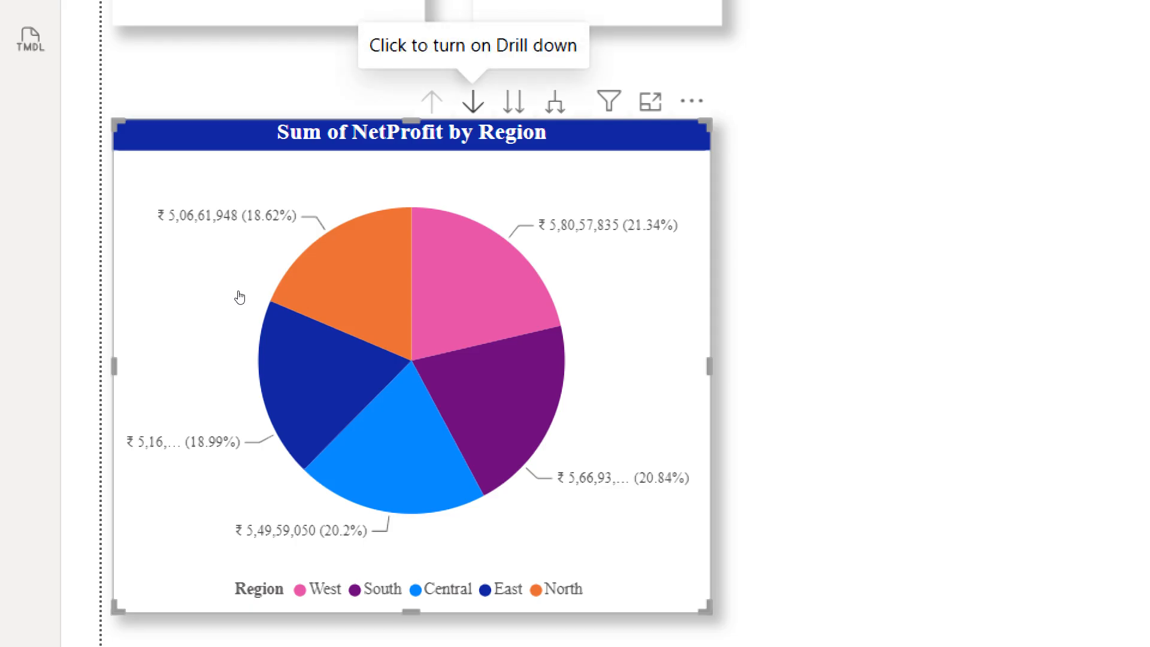
click(473, 102)
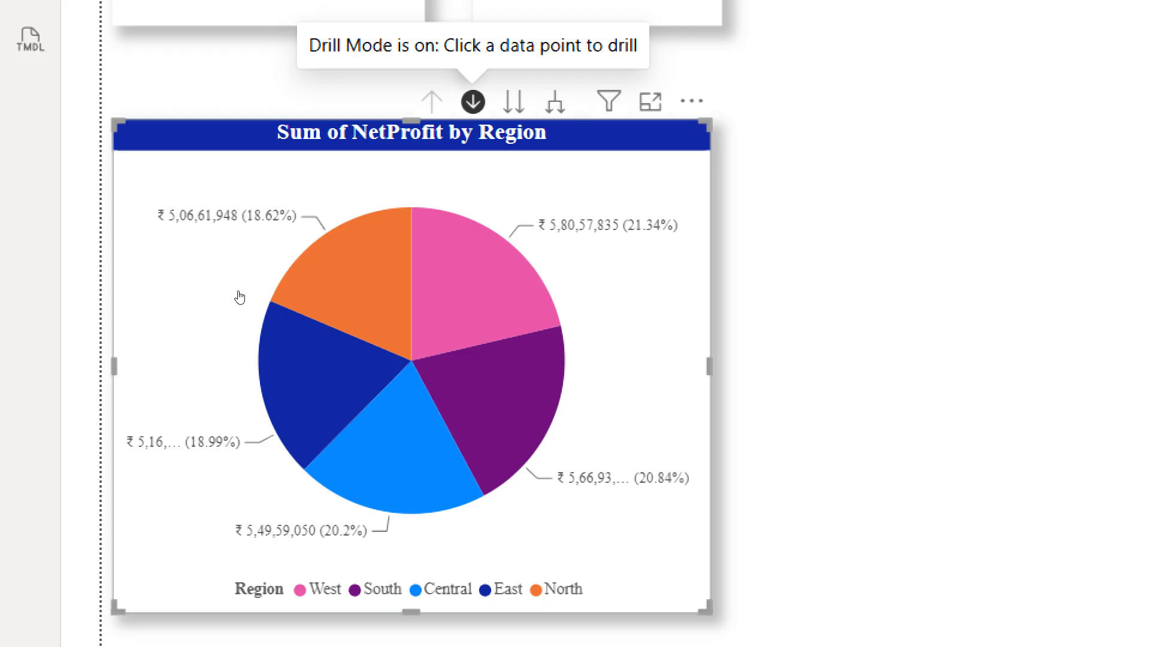
Drill down from the South region slice into its states, then into one state's cities
click(277, 413)
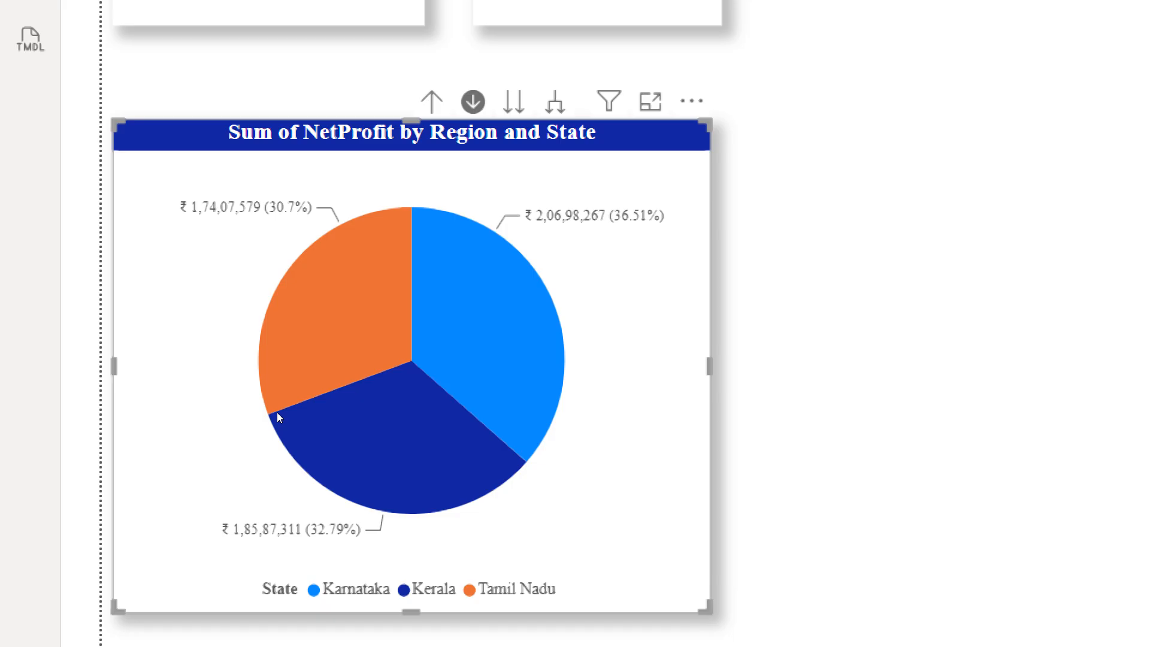
click(277, 417)
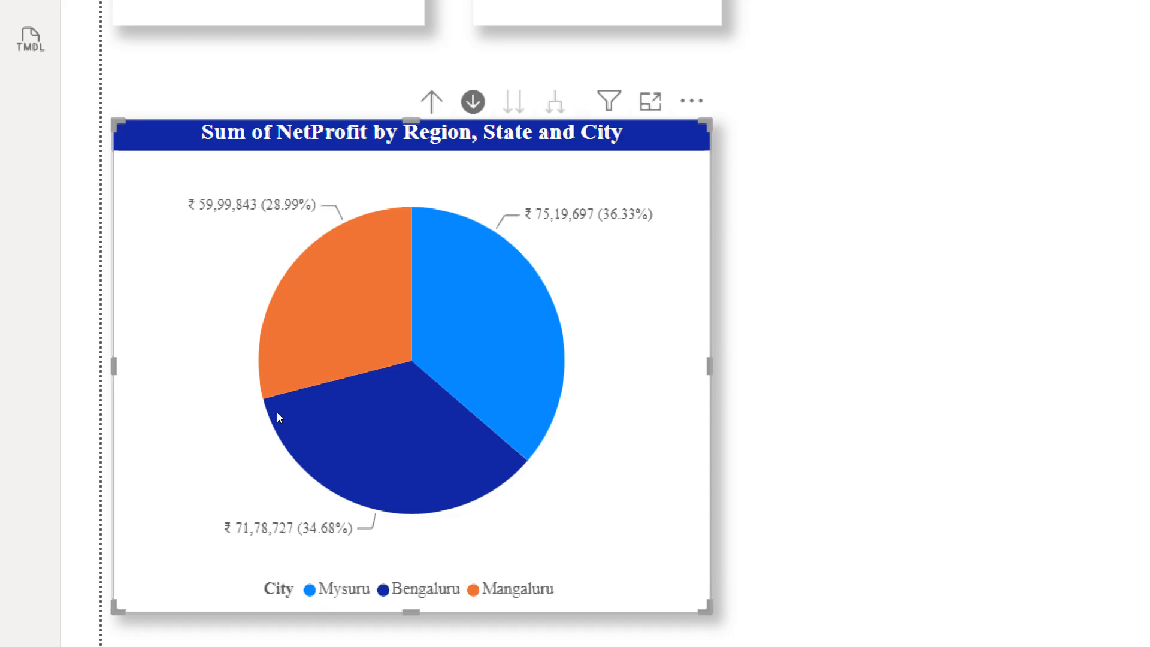
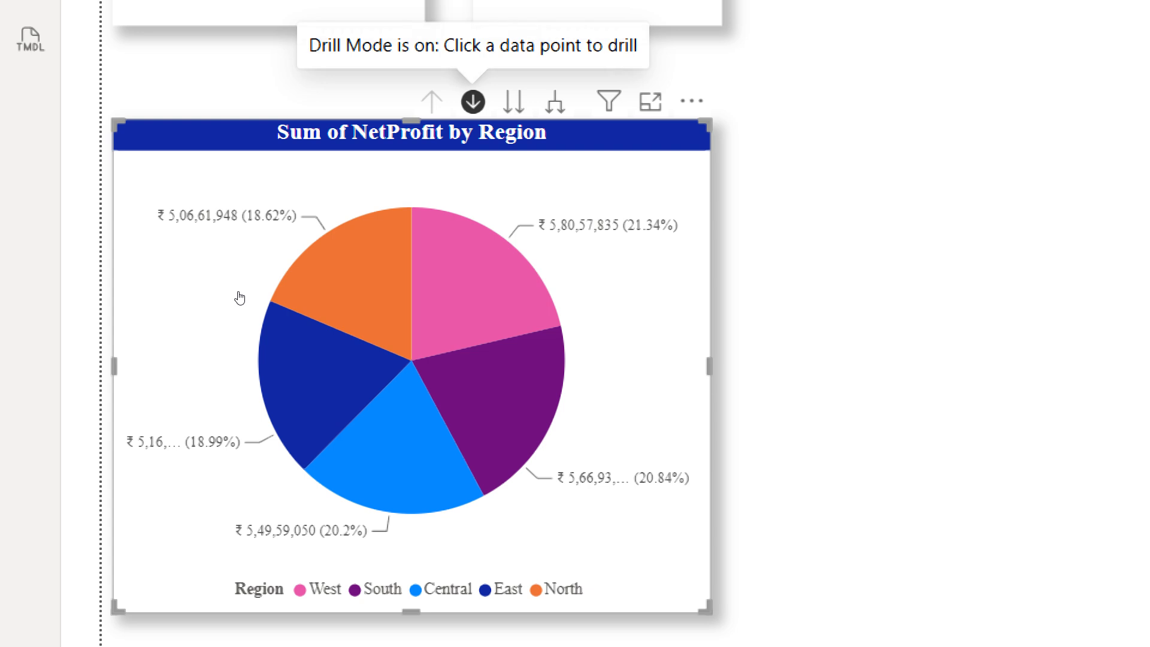
Turn off drill mode, expand the pie chart to the next hierarchy level, then drill back up to the region level
click(473, 102)
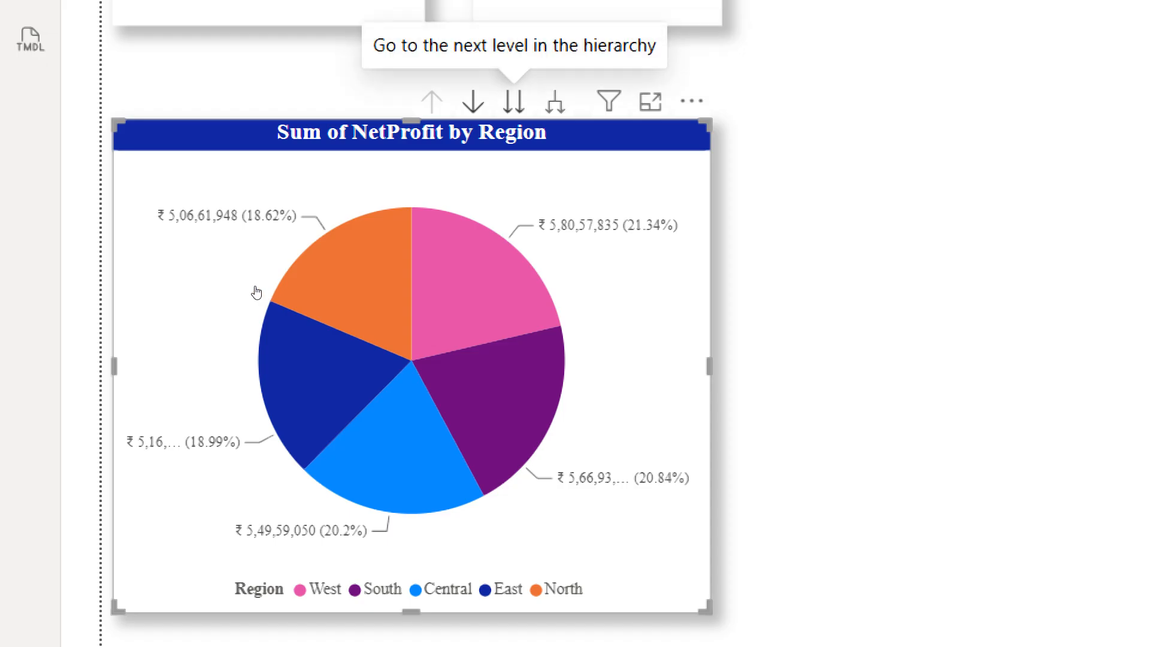
click(513, 102)
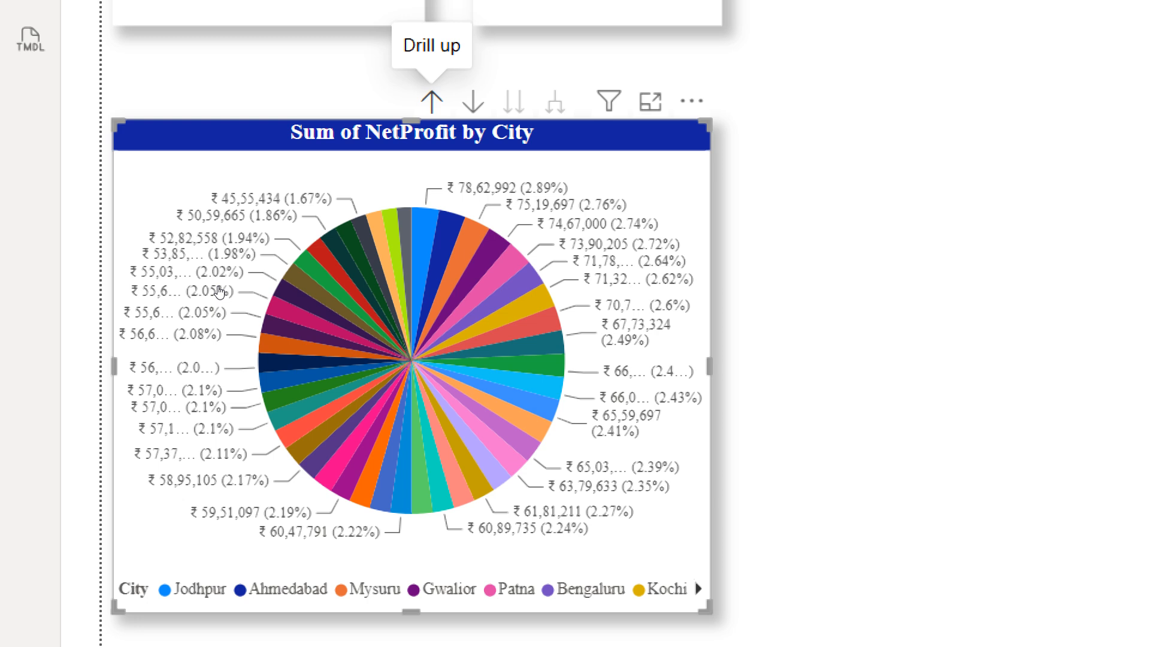
click(431, 101)
click(432, 102)
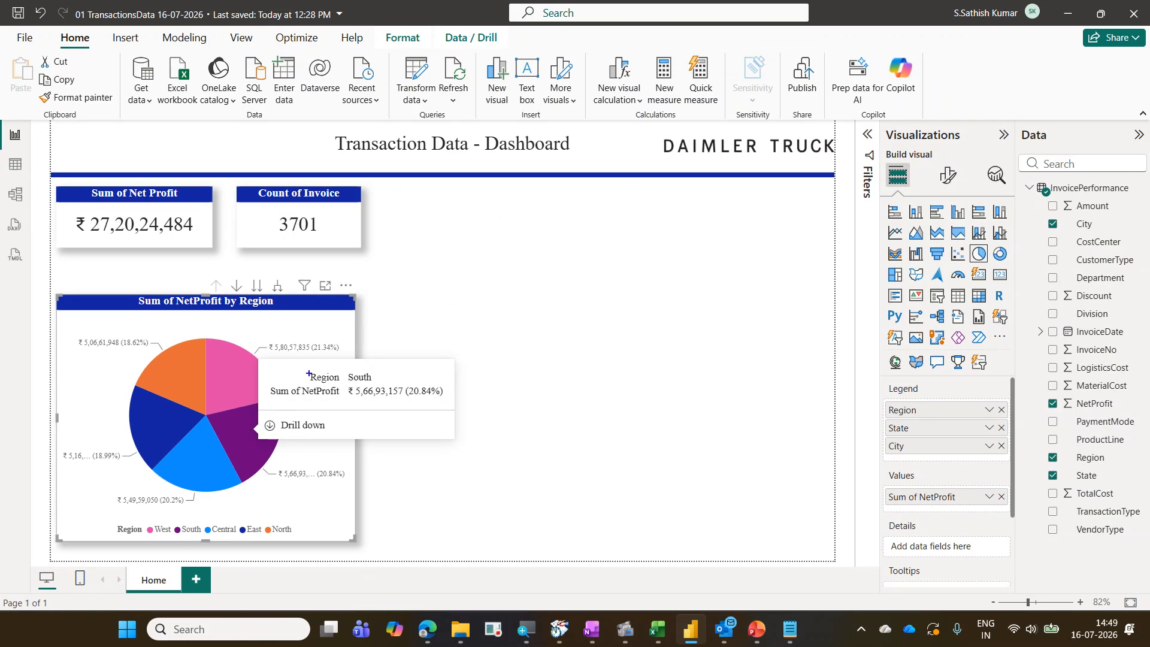
drag(307, 367, 381, 385)
mouse_move(268, 382)
mouse_down()
mouse_move(352, 404)
mouse_move(444, 397)
mouse_move(500, 333)
mouse_up()
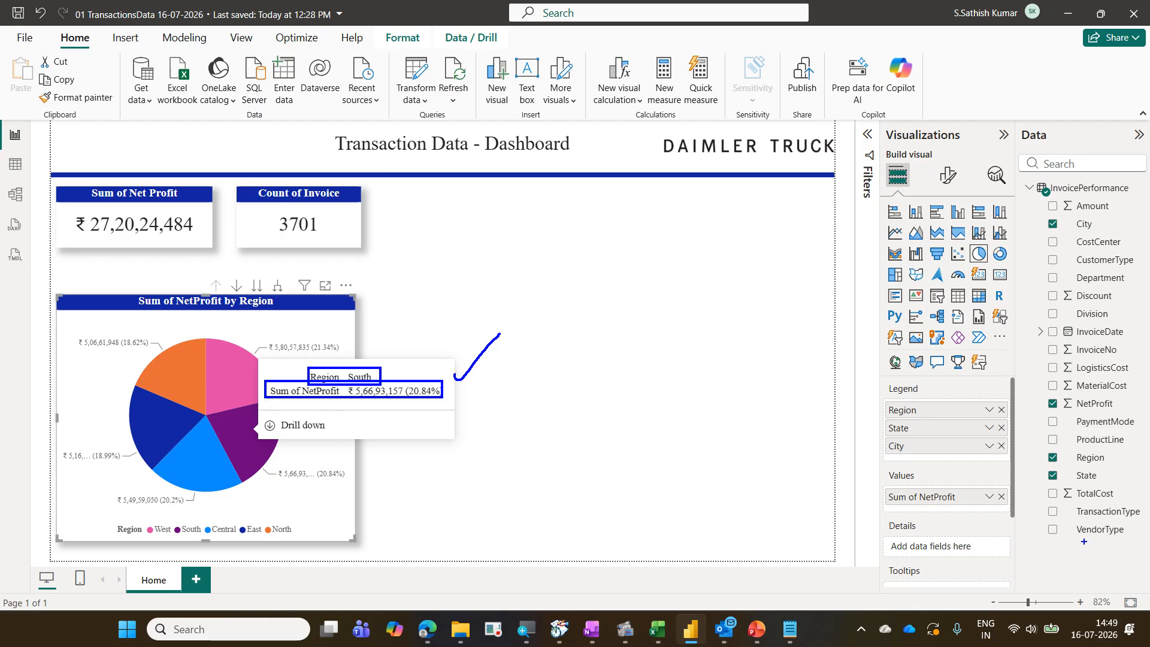
drag(1047, 485, 1138, 509)
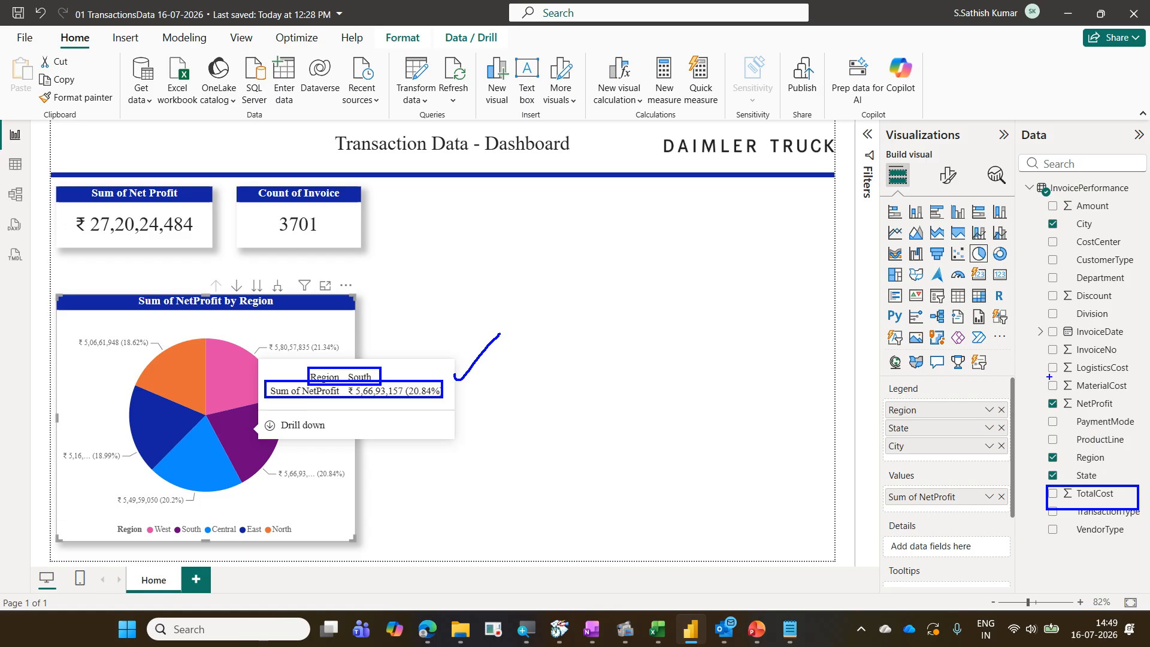
drag(1047, 375, 1138, 398)
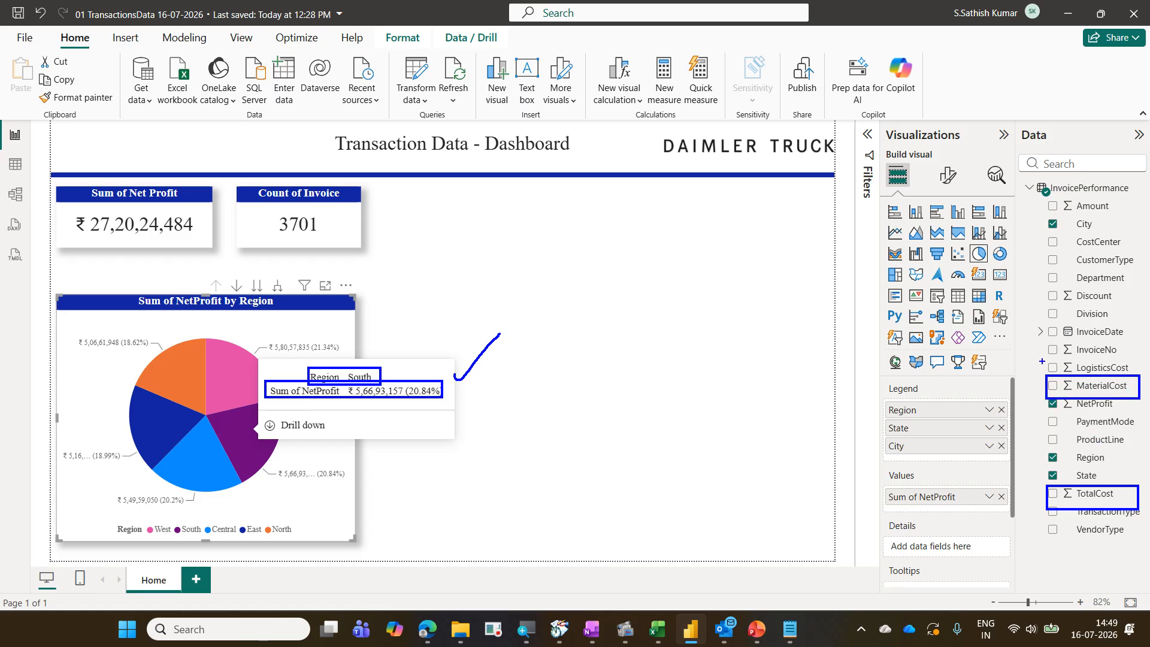
drag(1042, 361, 1137, 381)
drag(1043, 198, 1116, 216)
drag(1049, 293, 1129, 313)
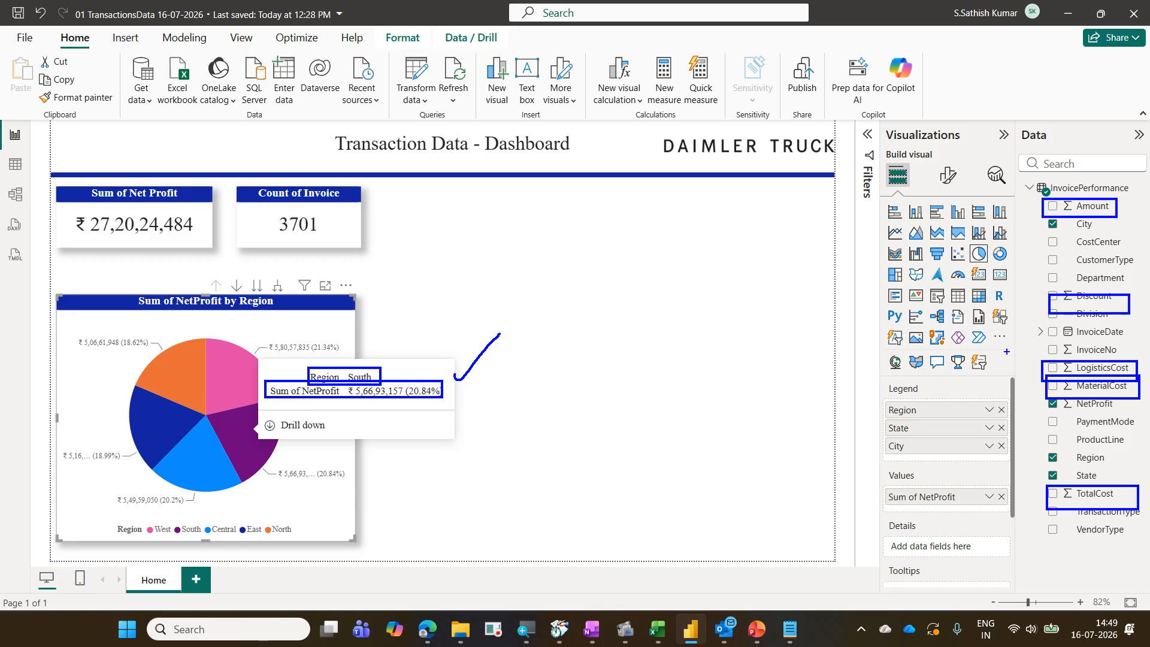
drag(297, 402, 301, 492)
mouse_move(285, 412)
mouse_down()
mouse_move(334, 404)
mouse_move(411, 414)
mouse_up()
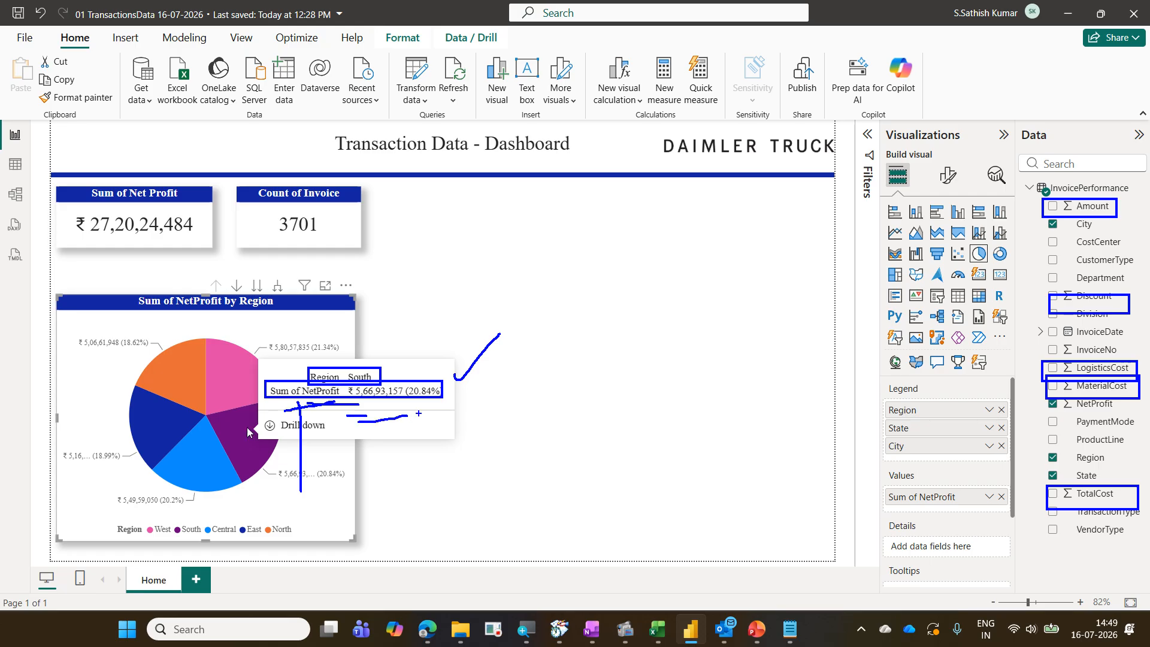
key(Escape)
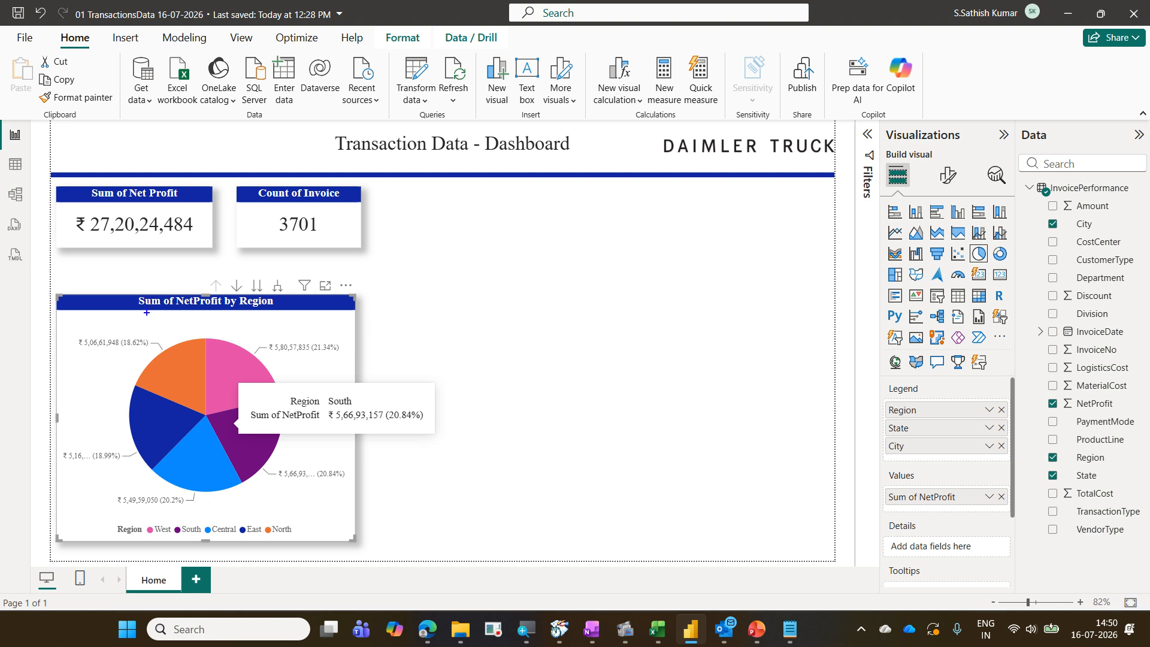
mouse_move(133, 292)
mouse_down()
mouse_move(243, 321)
mouse_move(280, 322)
mouse_move(293, 308)
mouse_move(293, 322)
mouse_up()
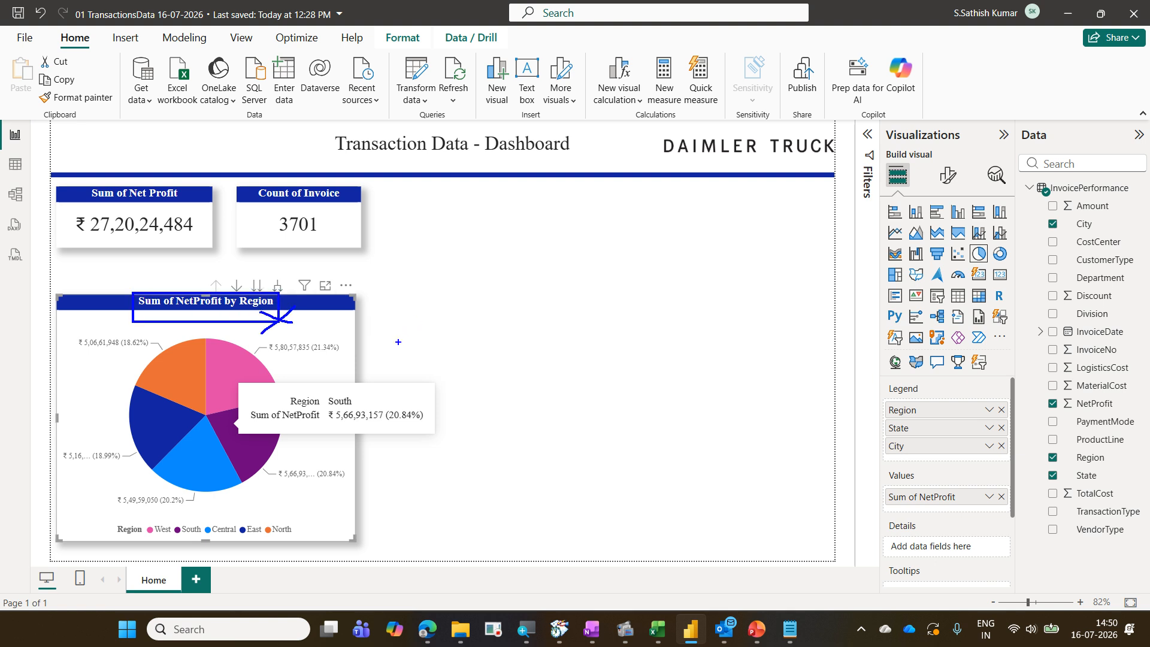
key(Escape)
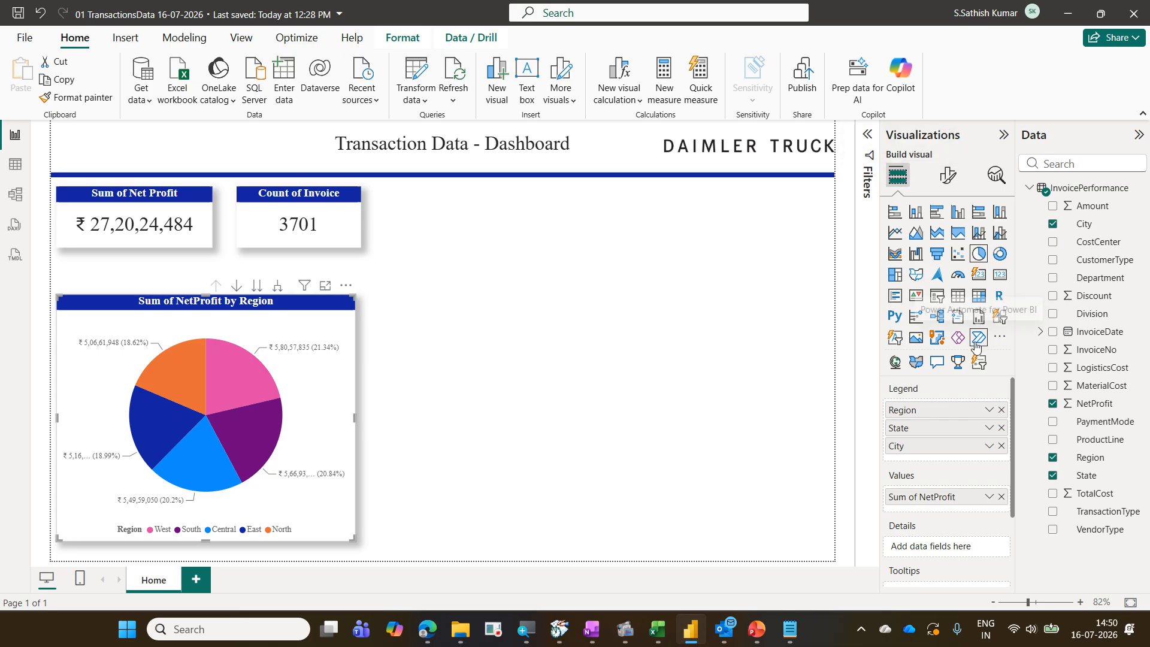
Add the TotalCost field to the pie chart's tooltips
scroll(997, 510, down, 2)
scroll(996, 509, down, 1)
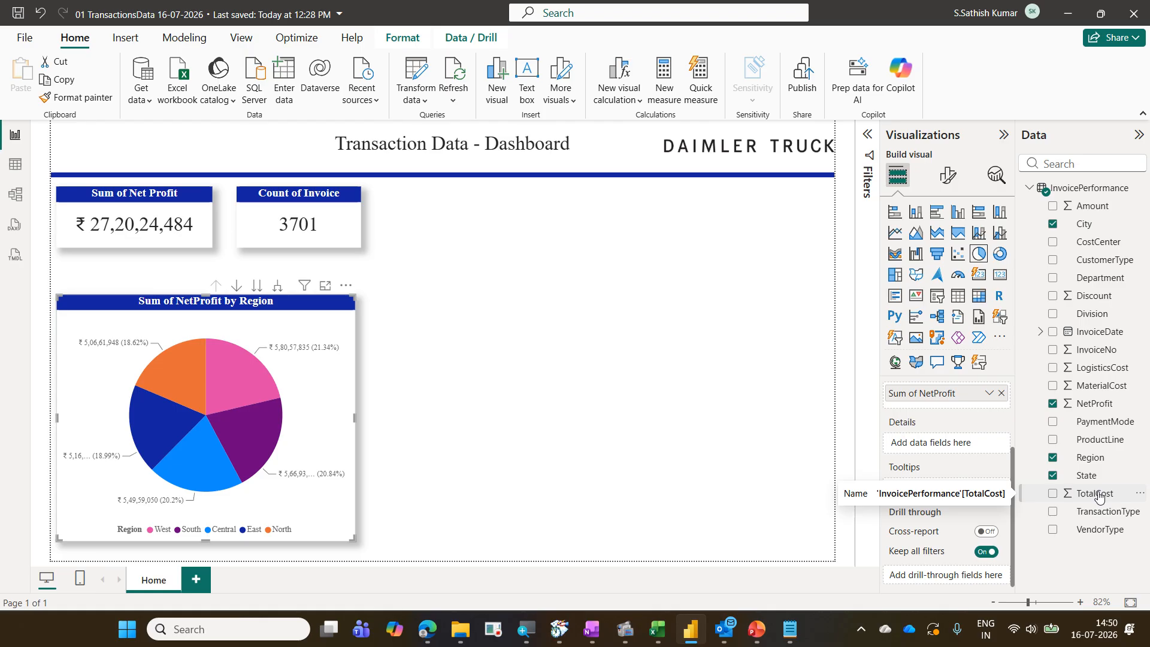
drag(1098, 496, 957, 489)
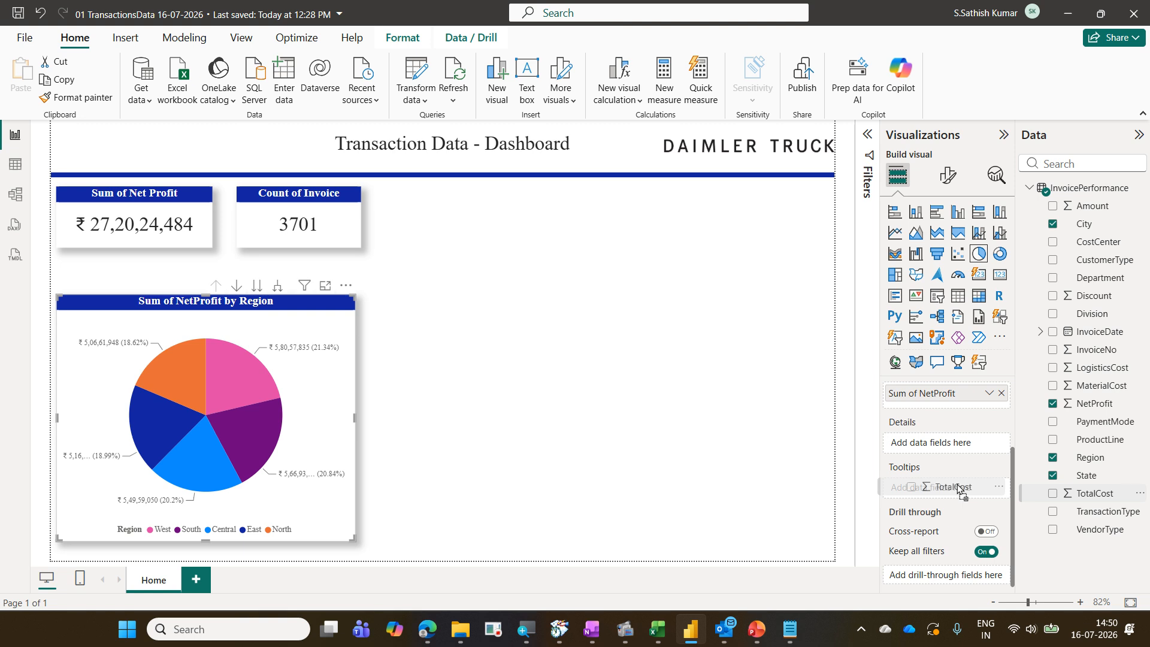
drag(957, 488, 958, 489)
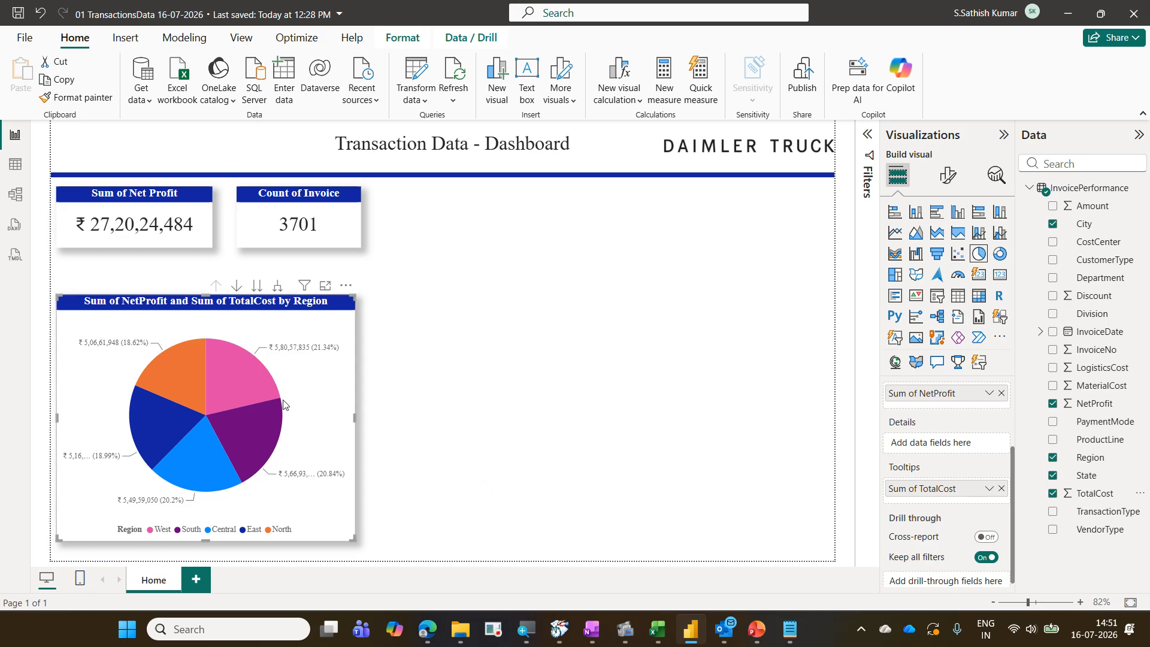
Add the MaterialCost, LogisticsCost, Discount and Amount fields to the pie chart's tooltips
mouse_move(261, 386)
mouse_move(261, 384)
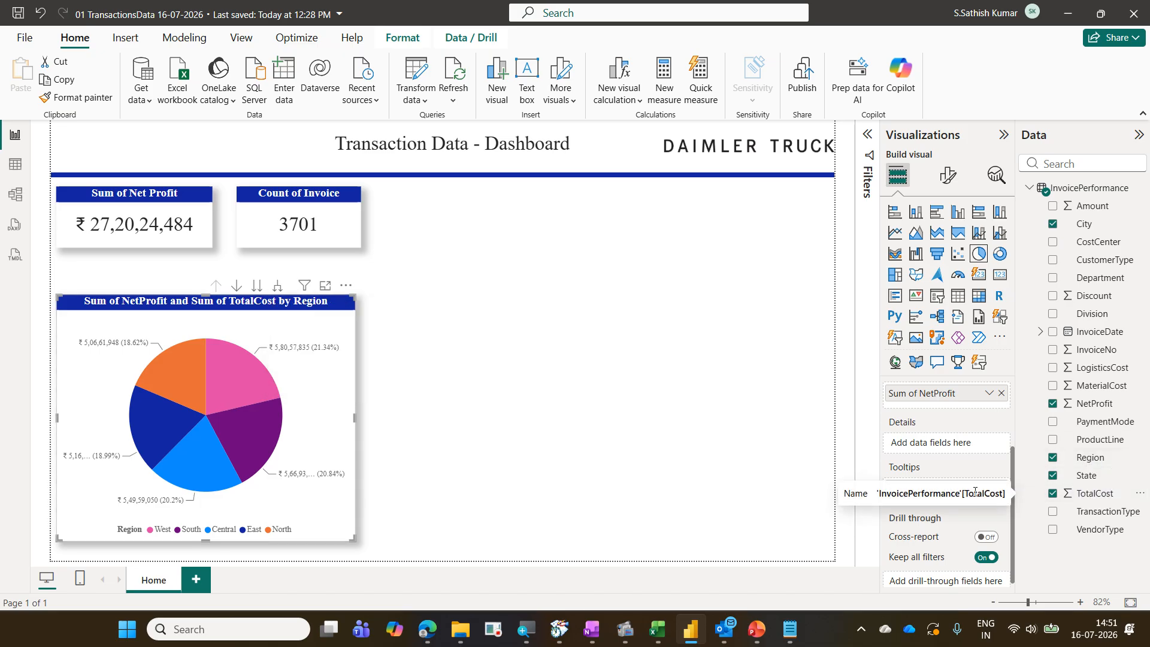
drag(975, 491, 976, 490)
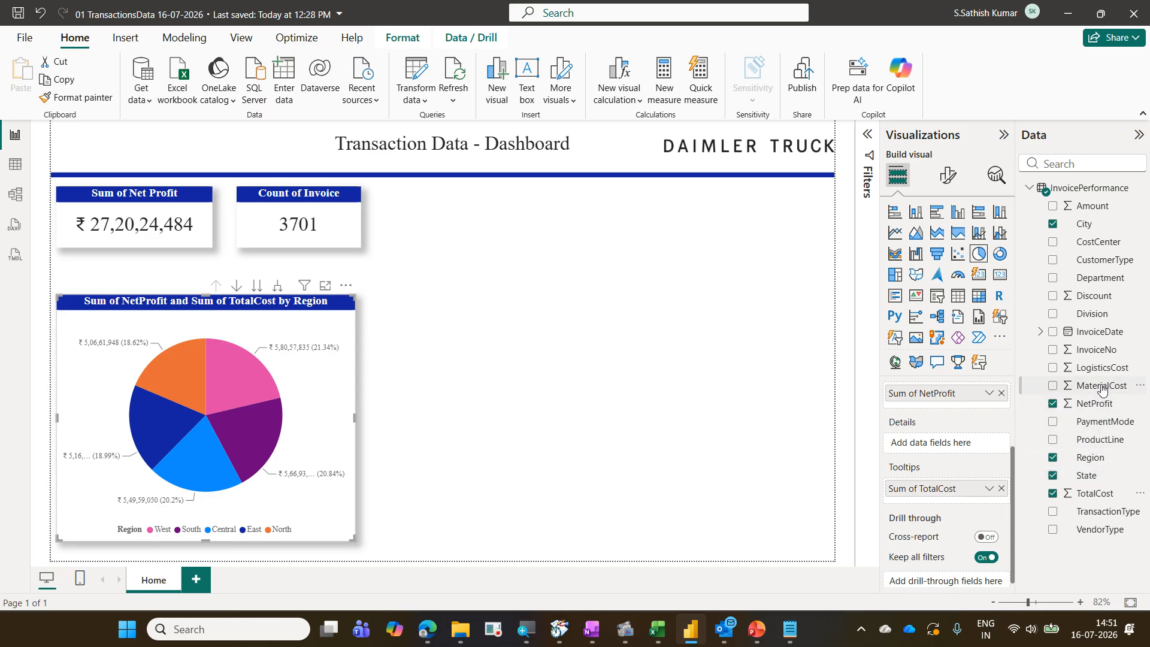
drag(1102, 389, 982, 502)
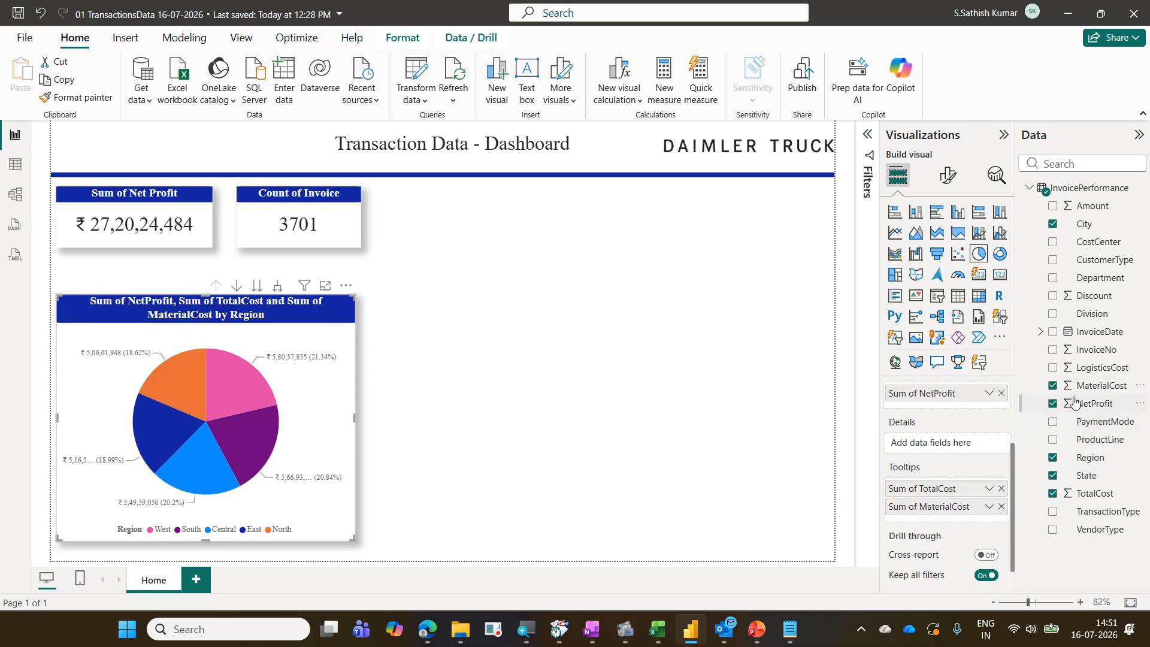
drag(1099, 374, 965, 522)
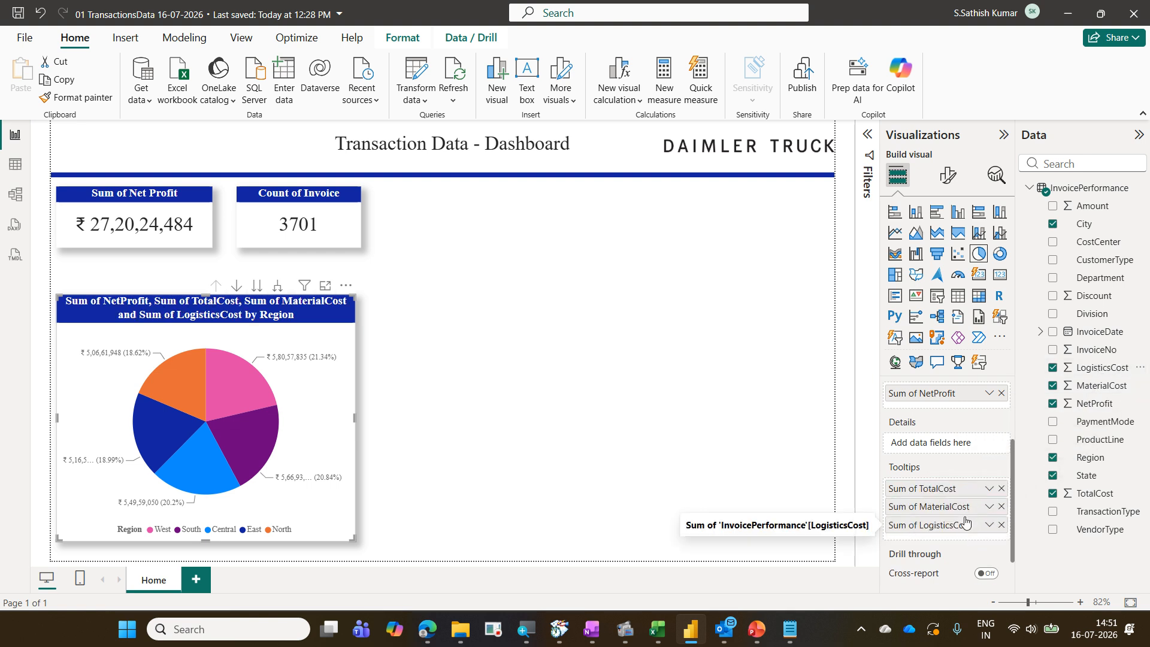
drag(1102, 296, 962, 542)
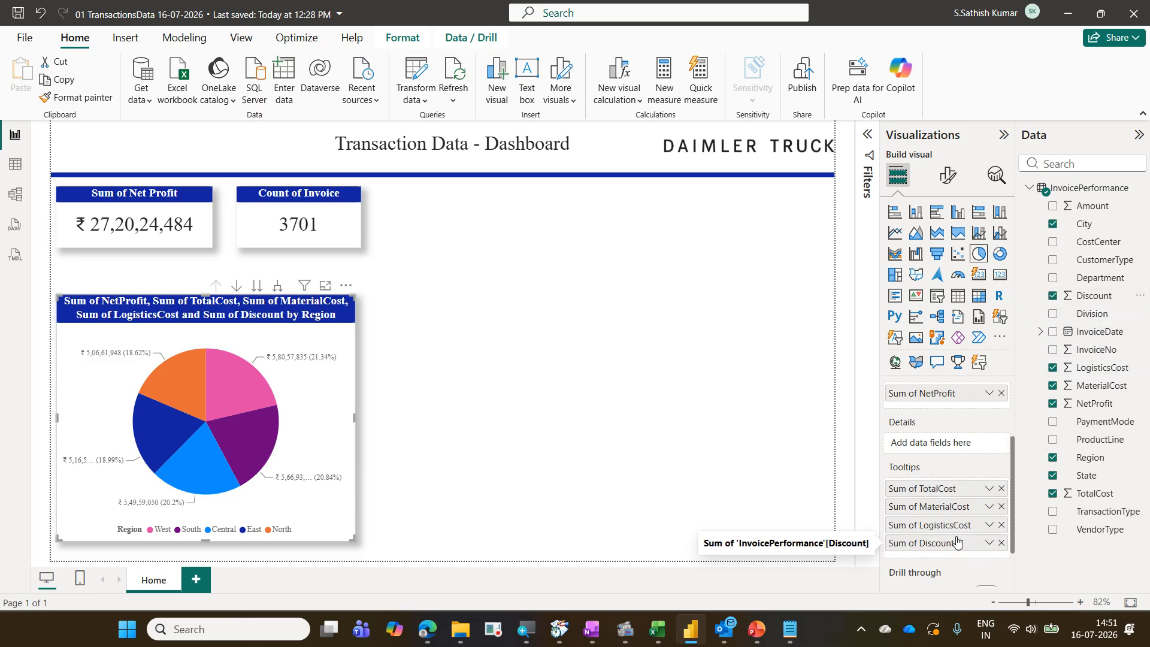
drag(1094, 206, 976, 557)
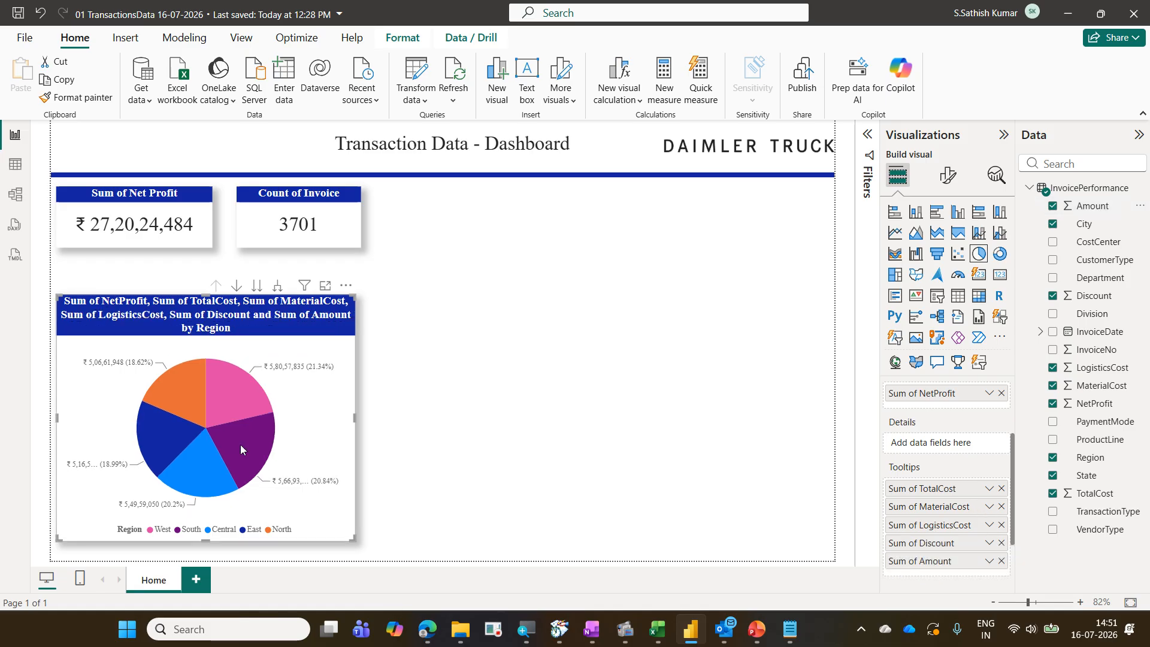
mouse_move(222, 397)
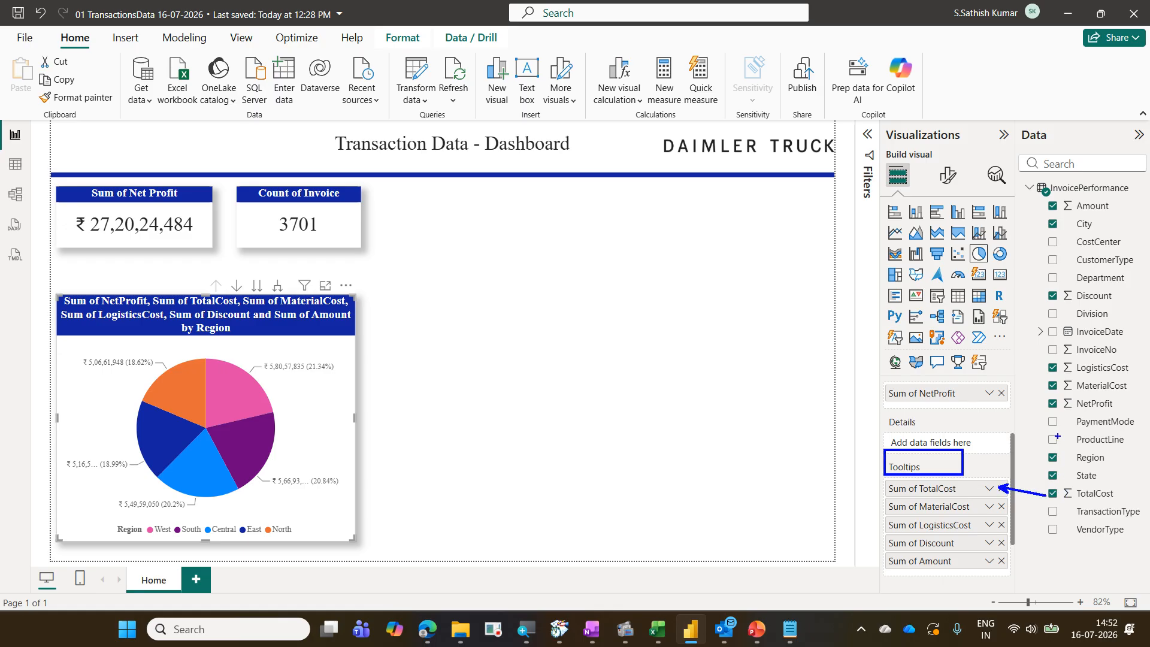
drag(1044, 391, 978, 513)
key(ctrl+z)
mouse_move(1037, 386)
mouse_down()
mouse_move(980, 502)
mouse_move(984, 489)
mouse_up()
drag(965, 529, 1043, 369)
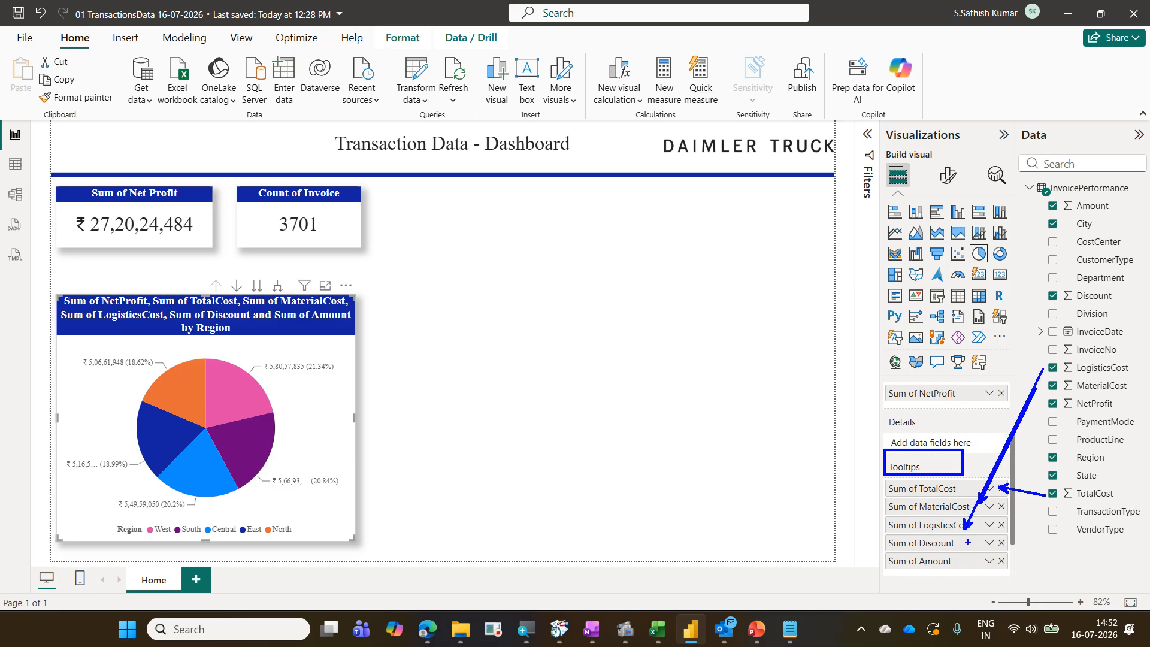
drag(960, 540, 1043, 302)
drag(936, 558, 1057, 205)
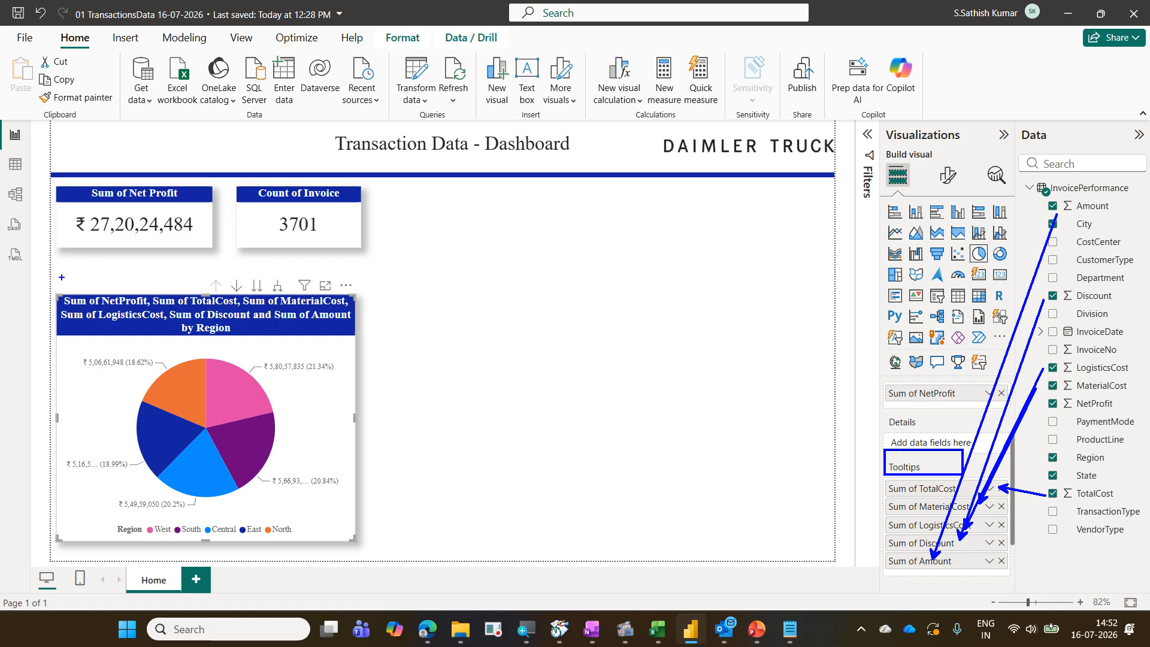
drag(55, 285, 352, 340)
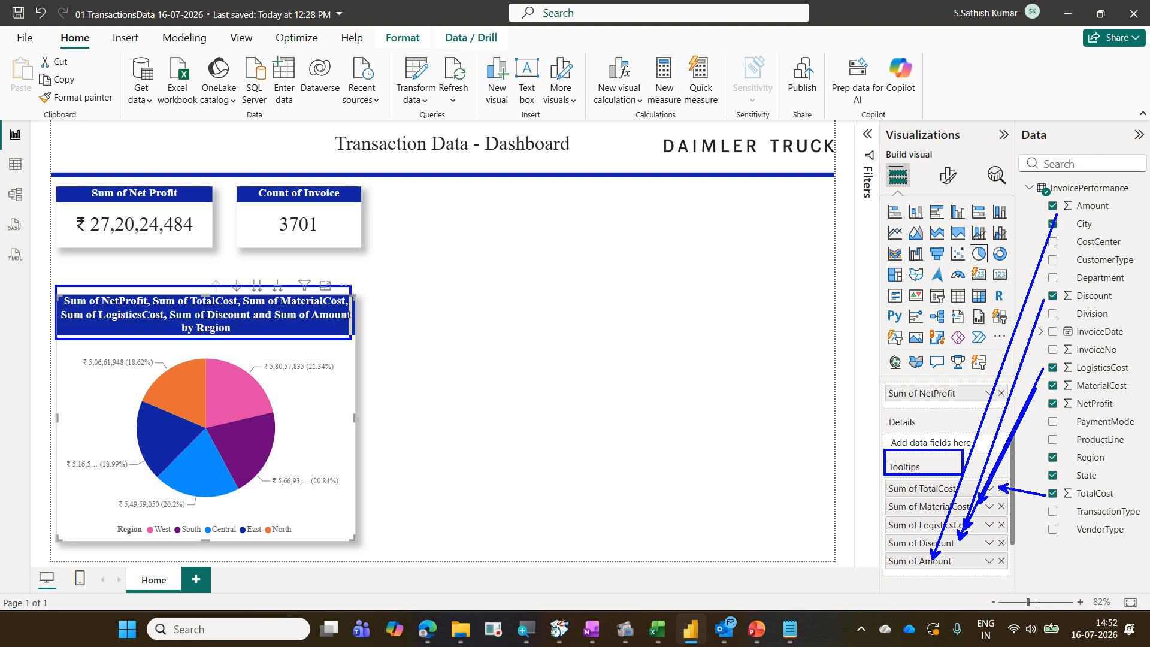
key(Escape)
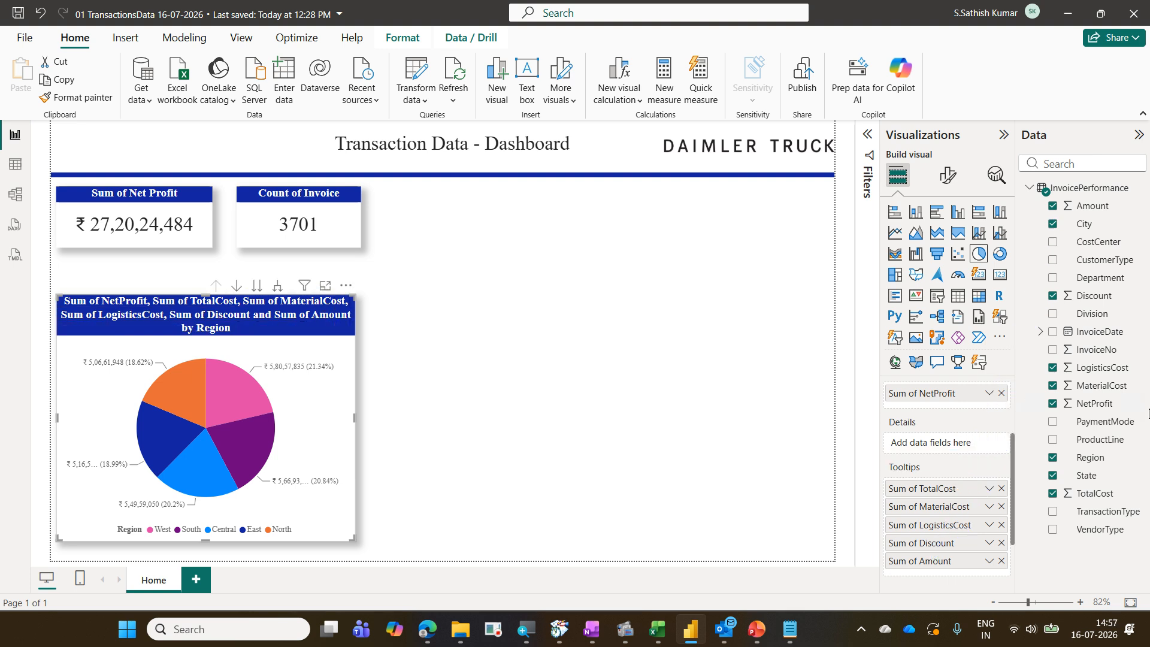
Rename the pie chart's title to "Region wise of Net Profit"
click(946, 180)
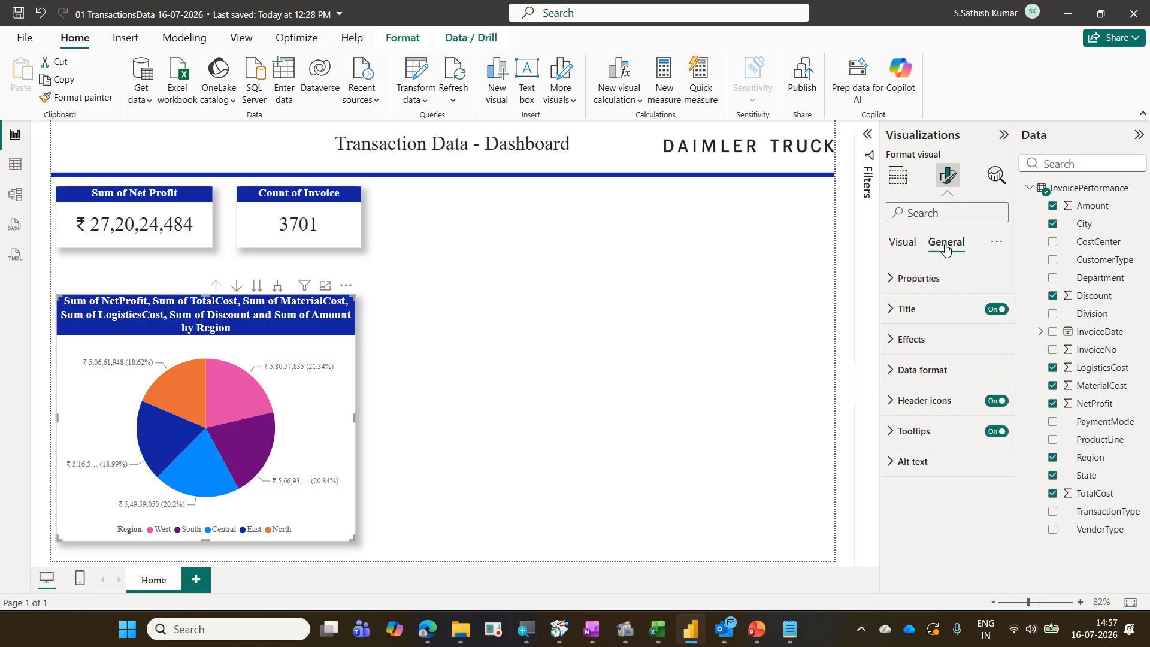
click(938, 308)
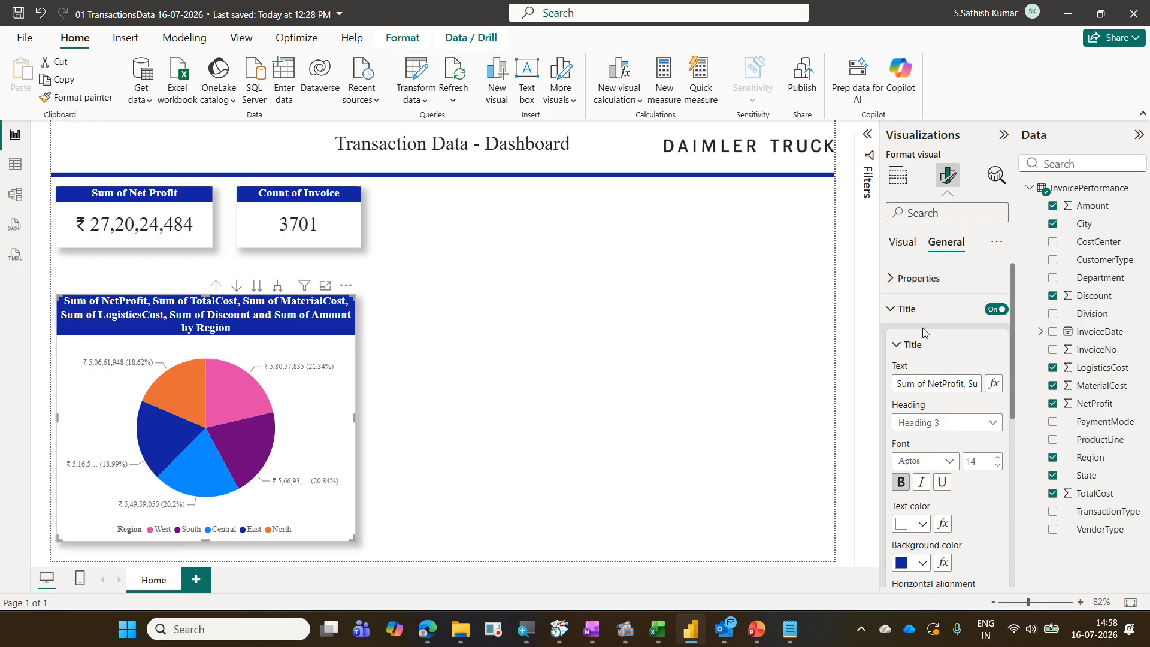
drag(902, 383, 975, 391)
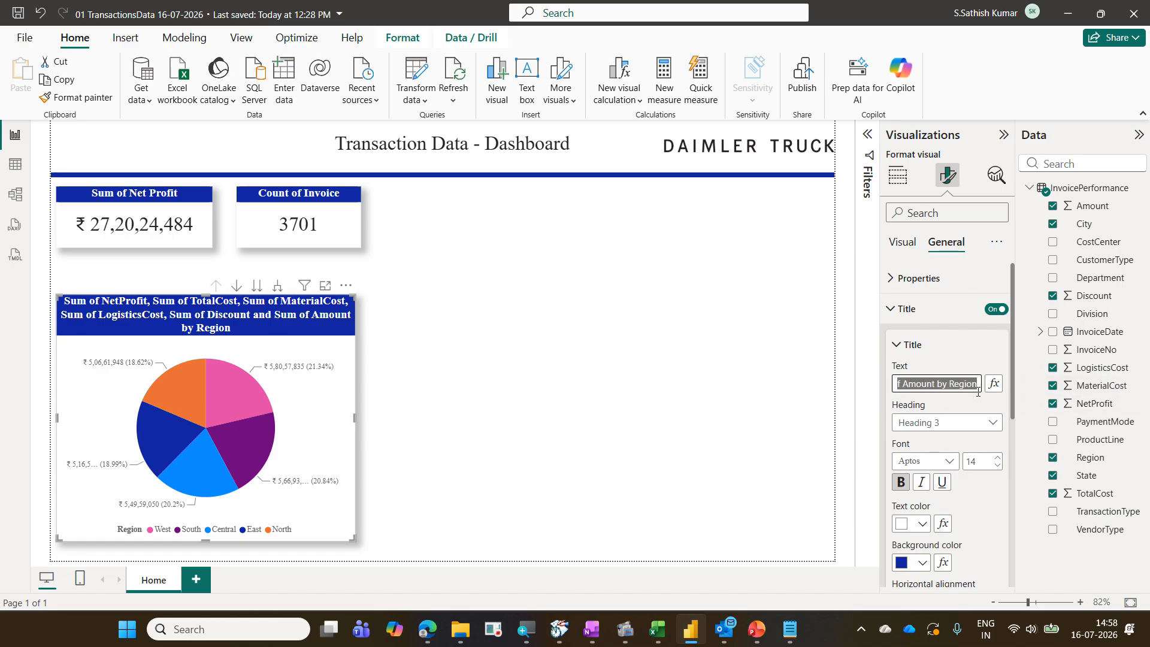
key(BackSpace)
text(R)
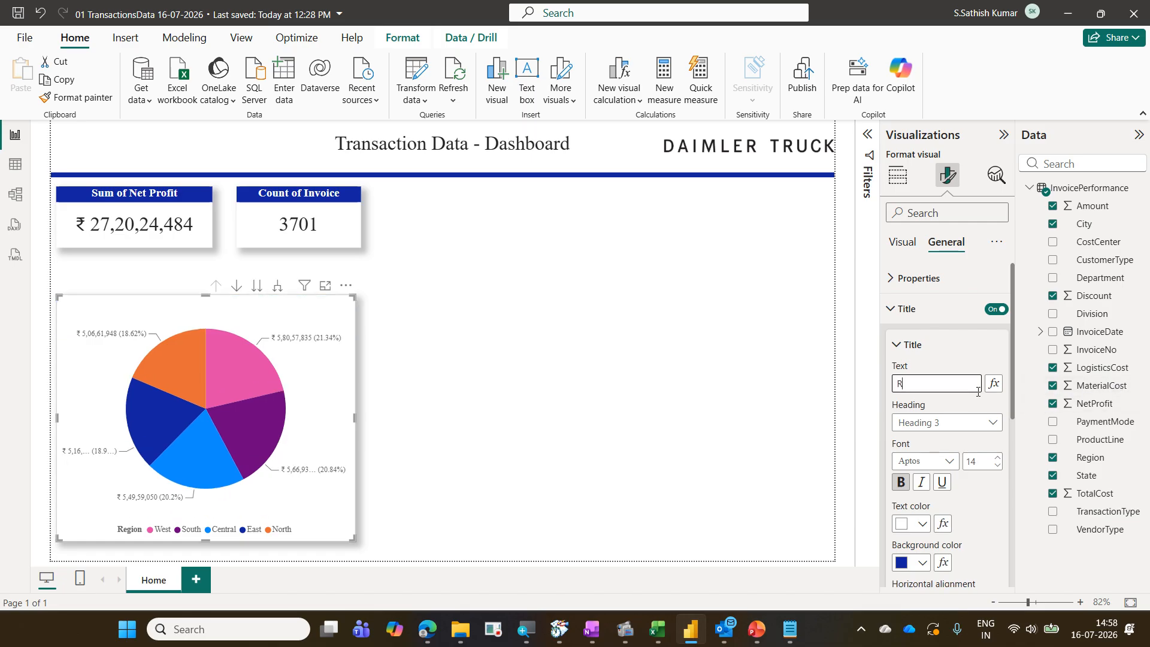
text(egion wise of N)
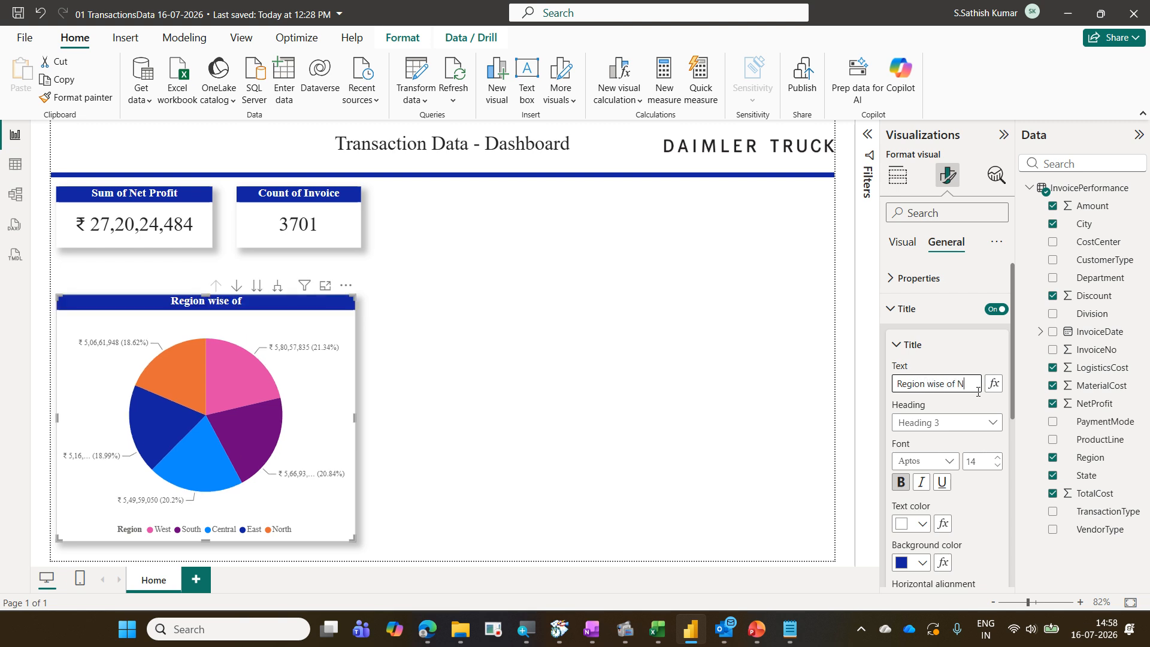
text(et Profit)
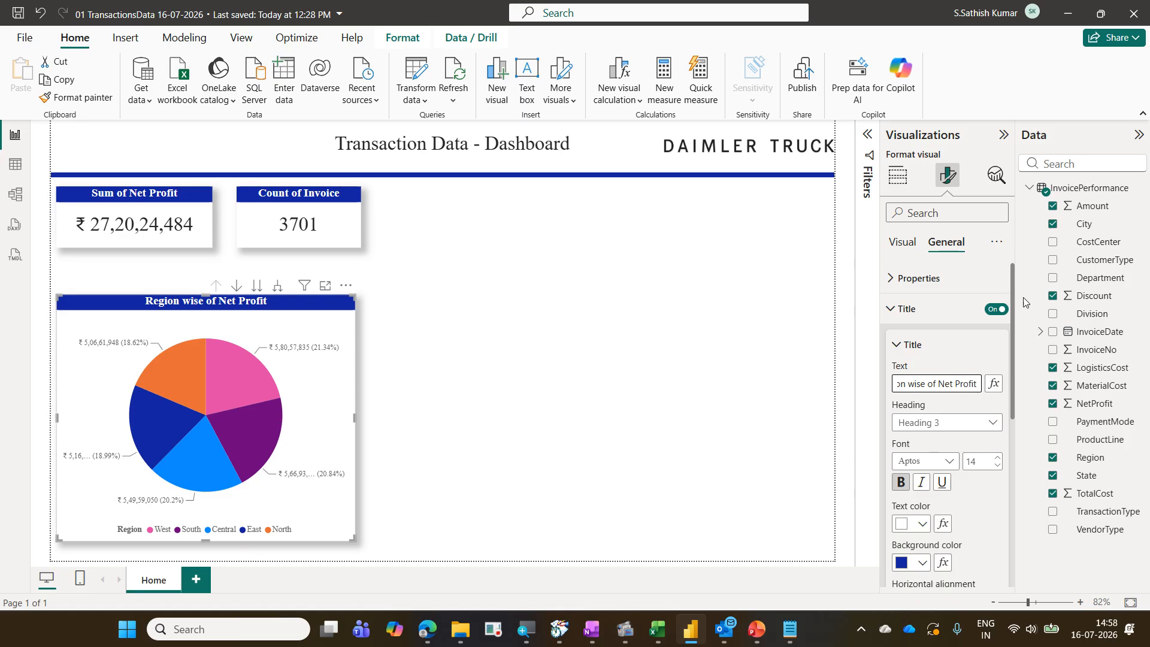
Insert a clustered column chart onto the canvas and position it beside the pie chart
click(907, 175)
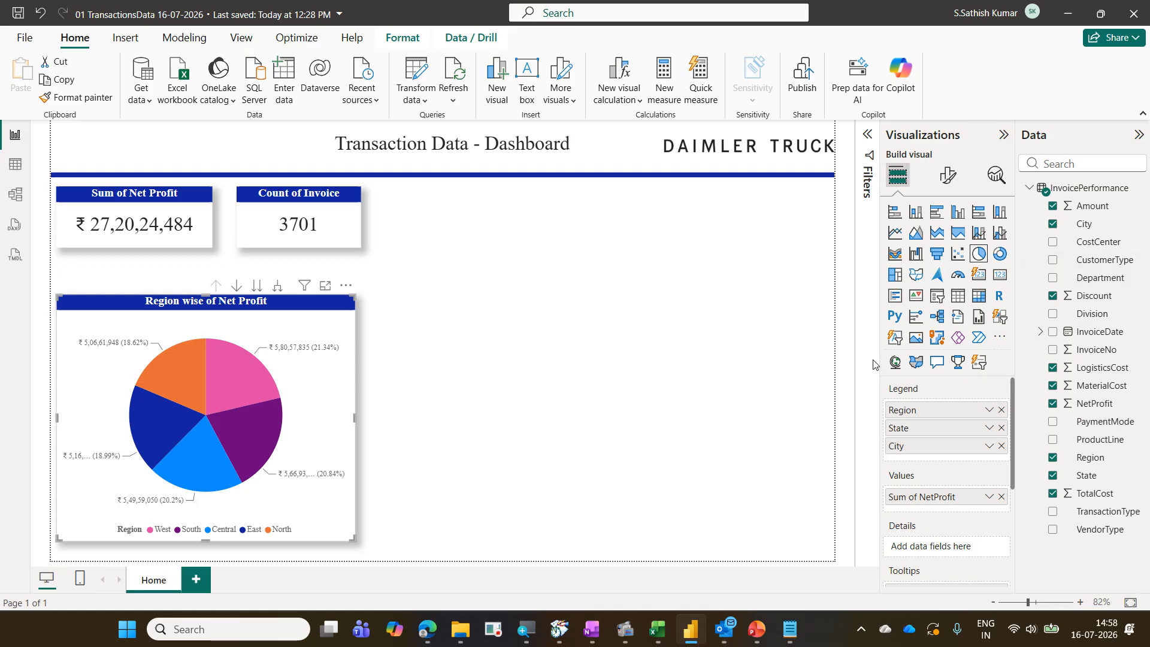
click(610, 393)
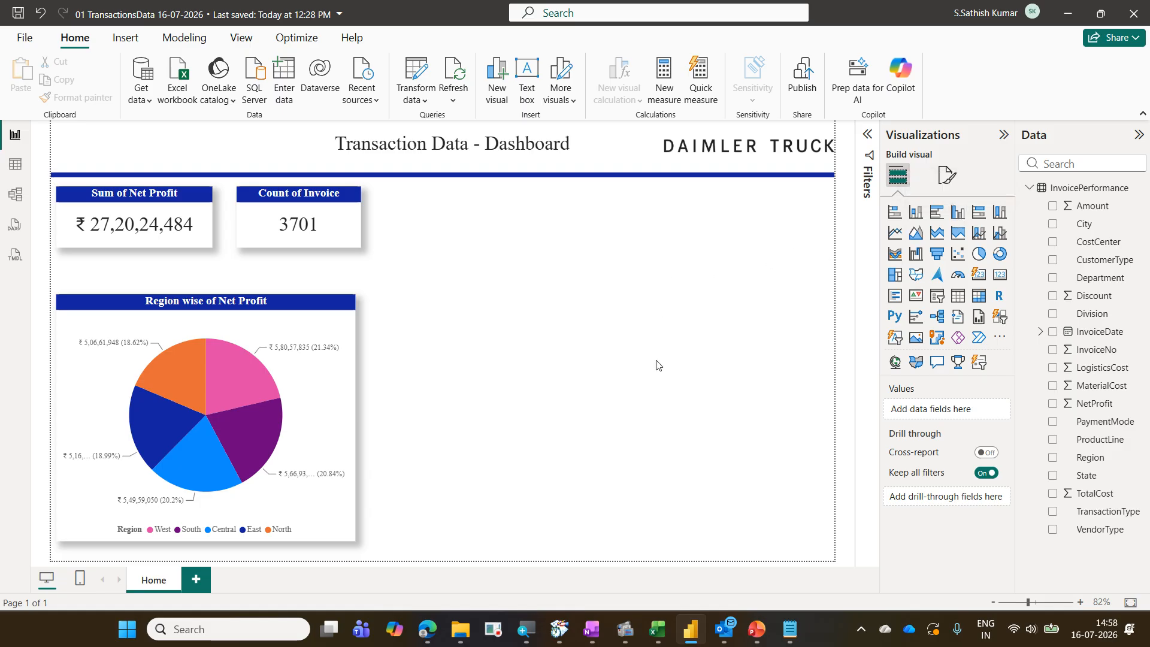
click(957, 214)
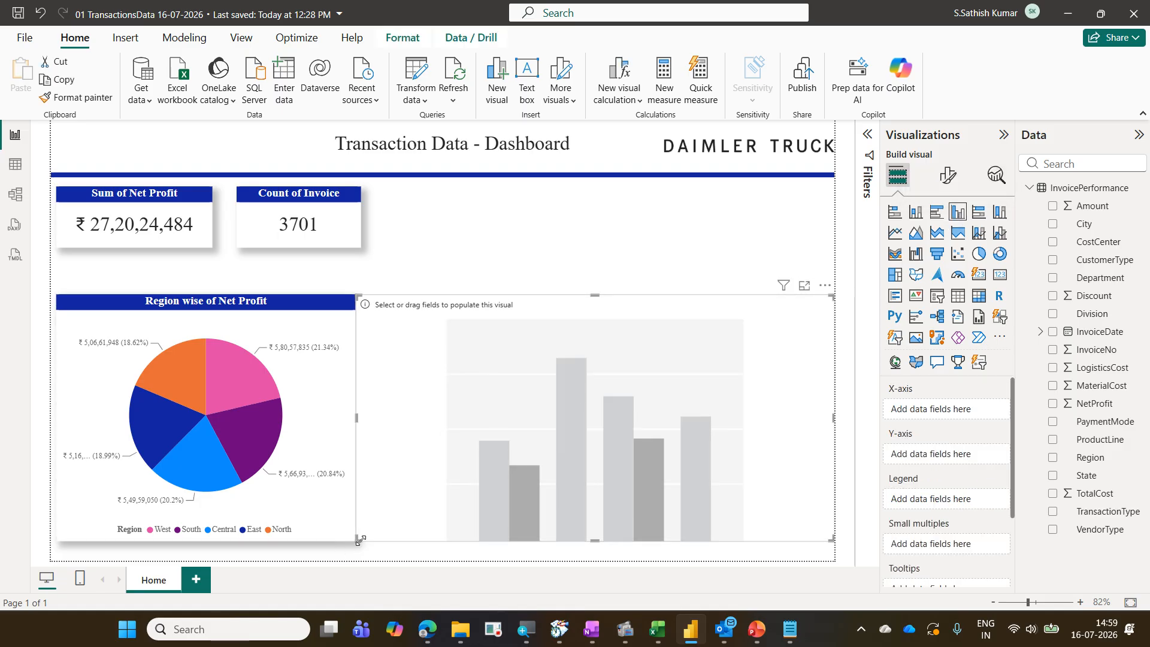
drag(358, 539, 391, 544)
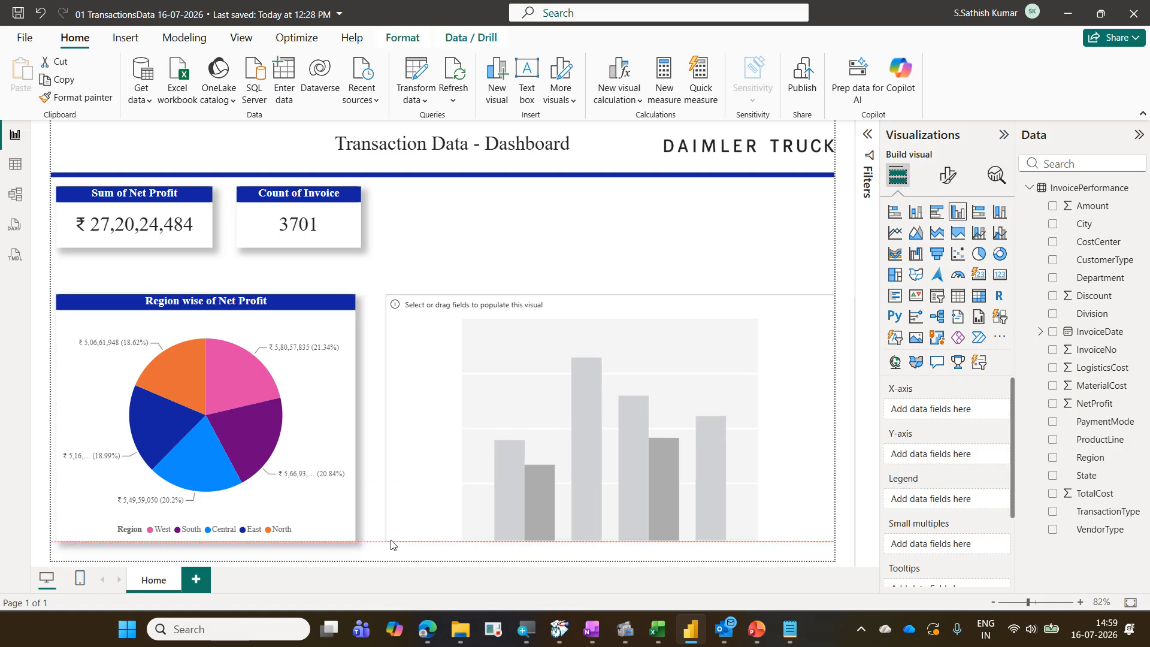
click(657, 225)
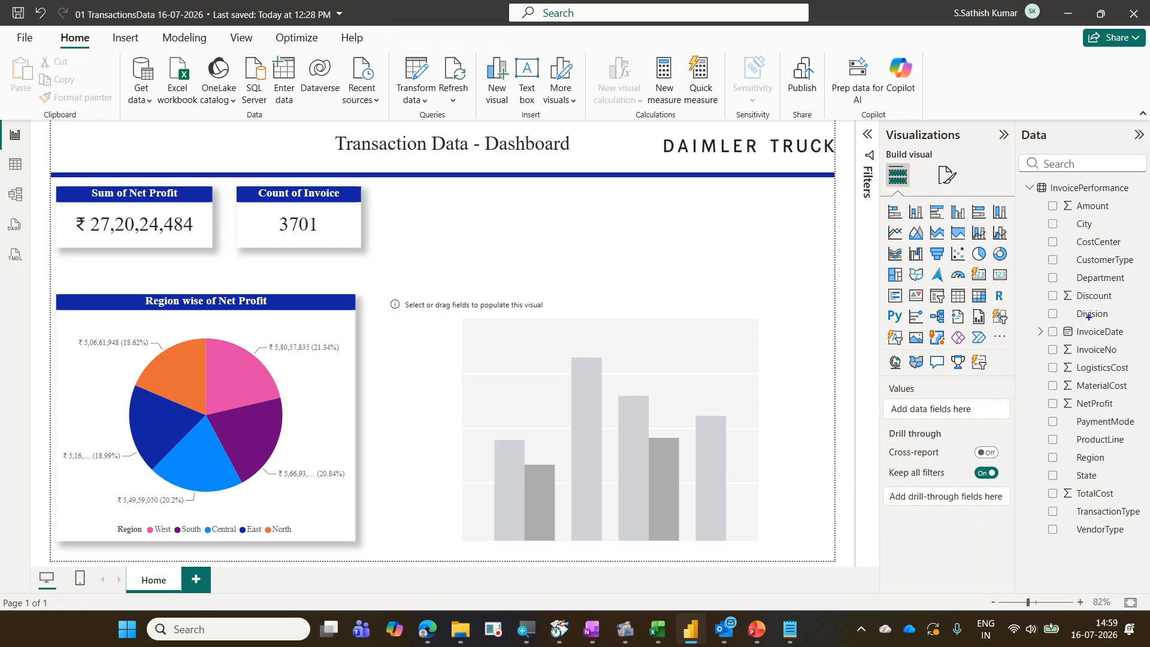
drag(1034, 322, 1134, 346)
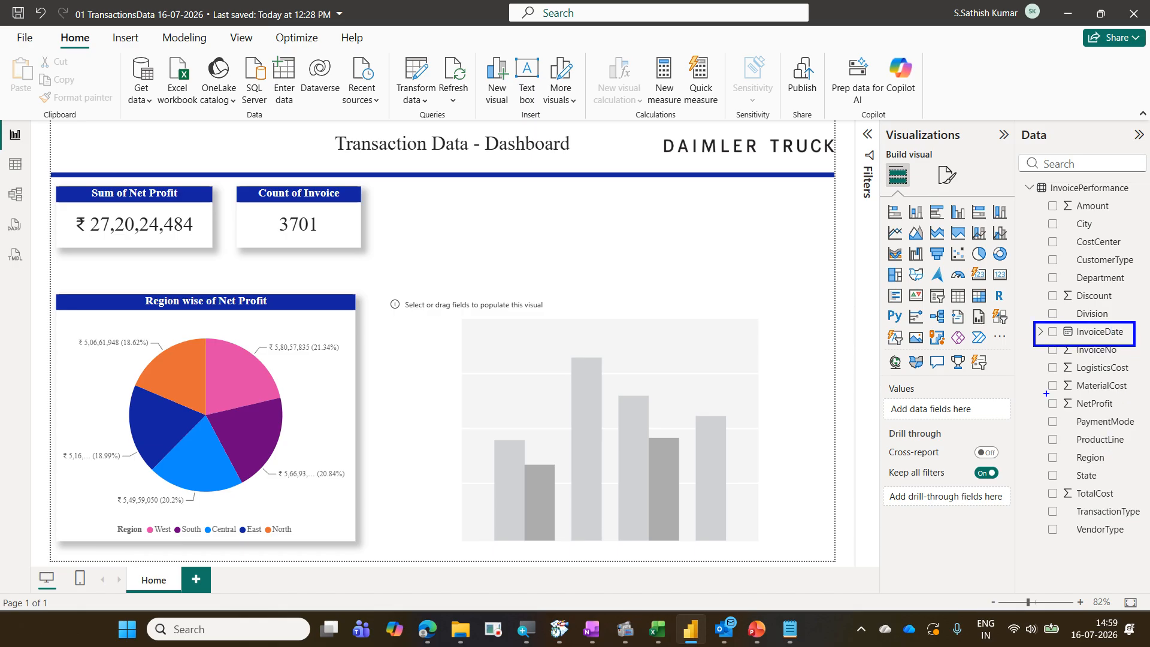
drag(1045, 393, 1131, 415)
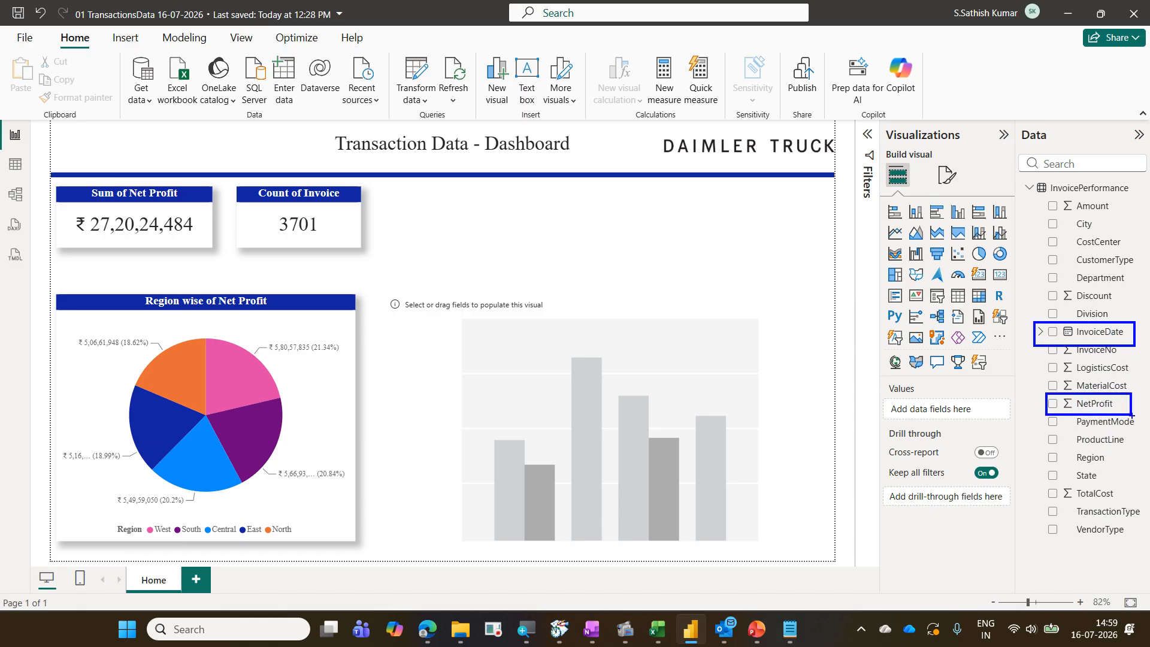
key(Escape)
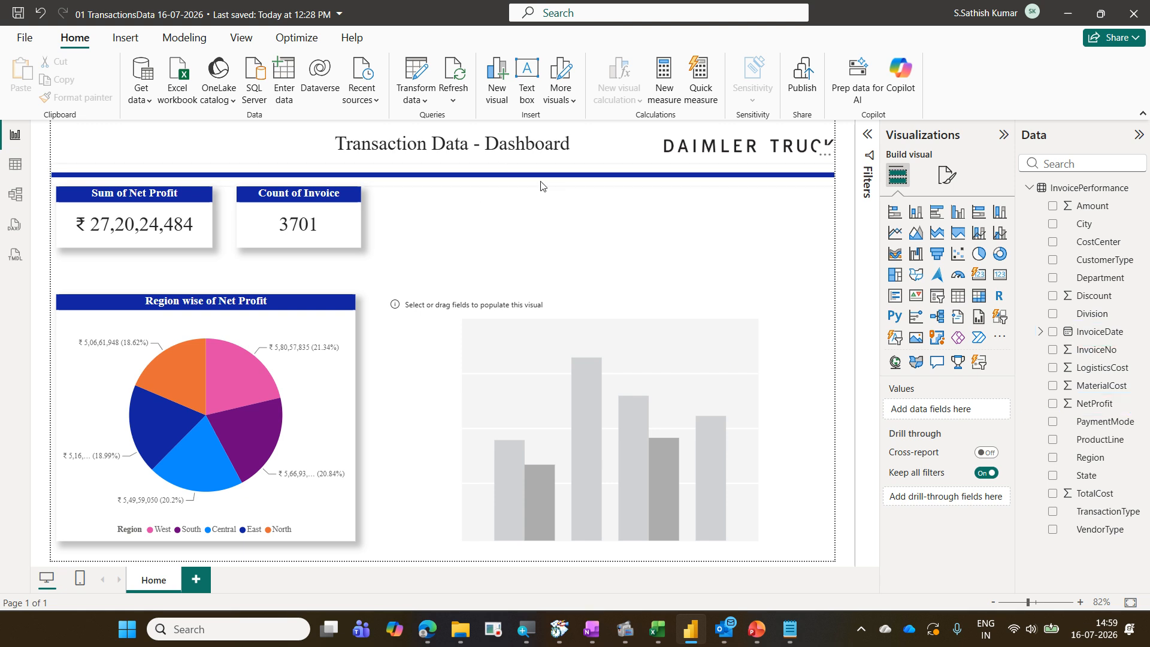
Add InvoiceDate to the column chart's X-axis and NetProfit to its Y-axis
click(650, 305)
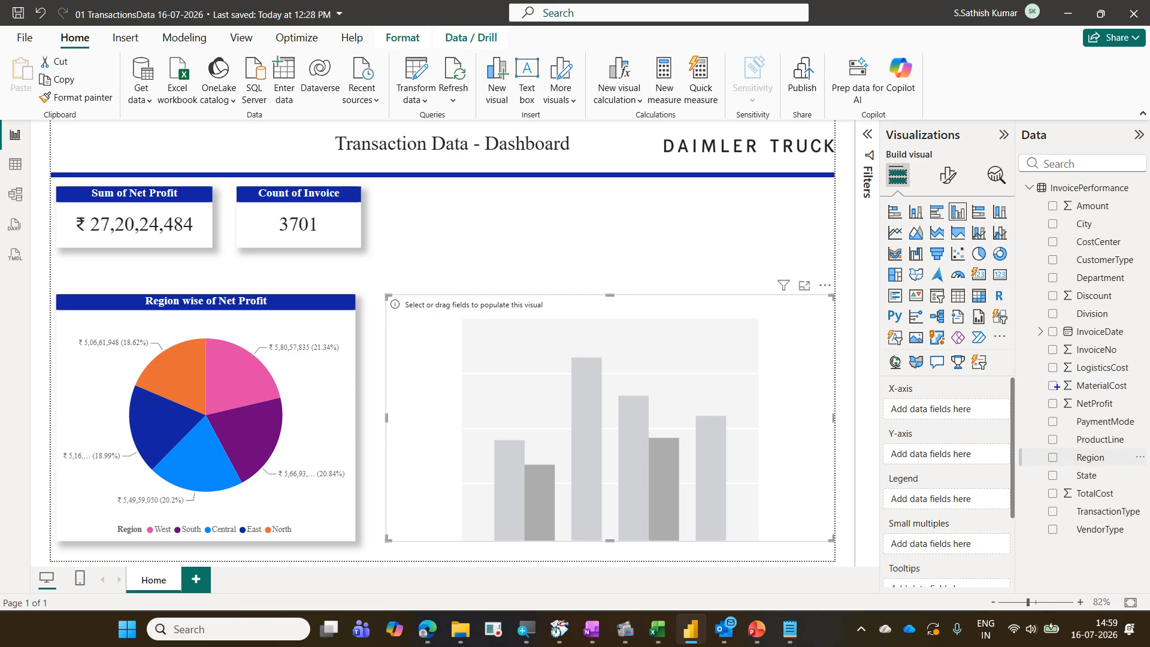
drag(1031, 322, 1134, 345)
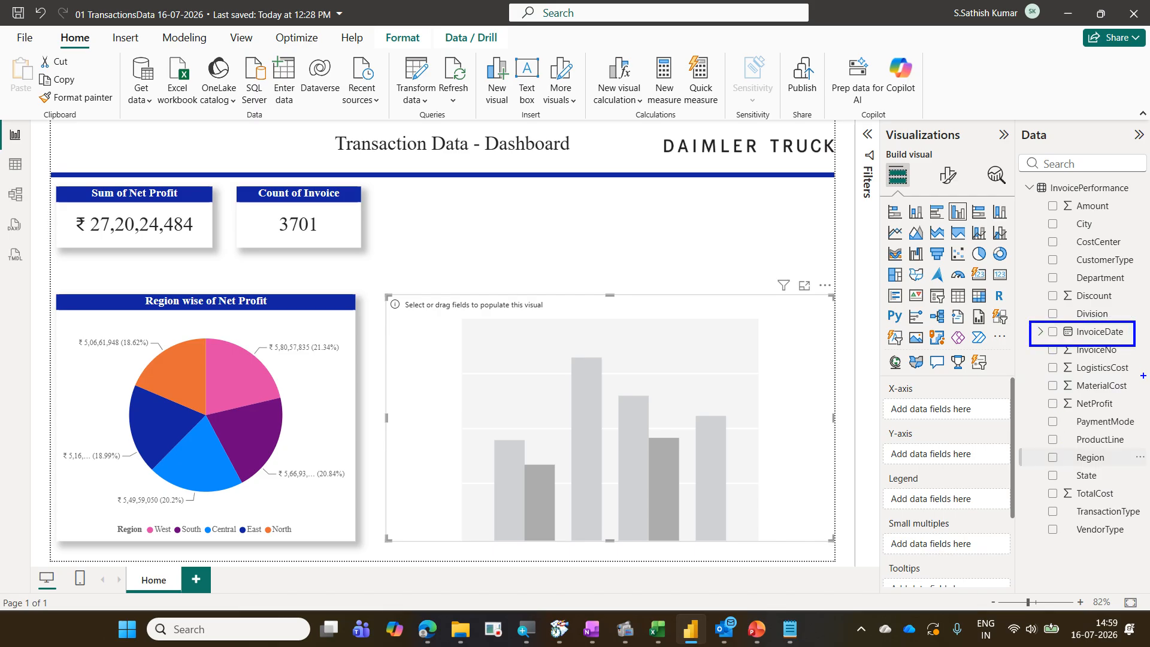
drag(1041, 397, 1135, 416)
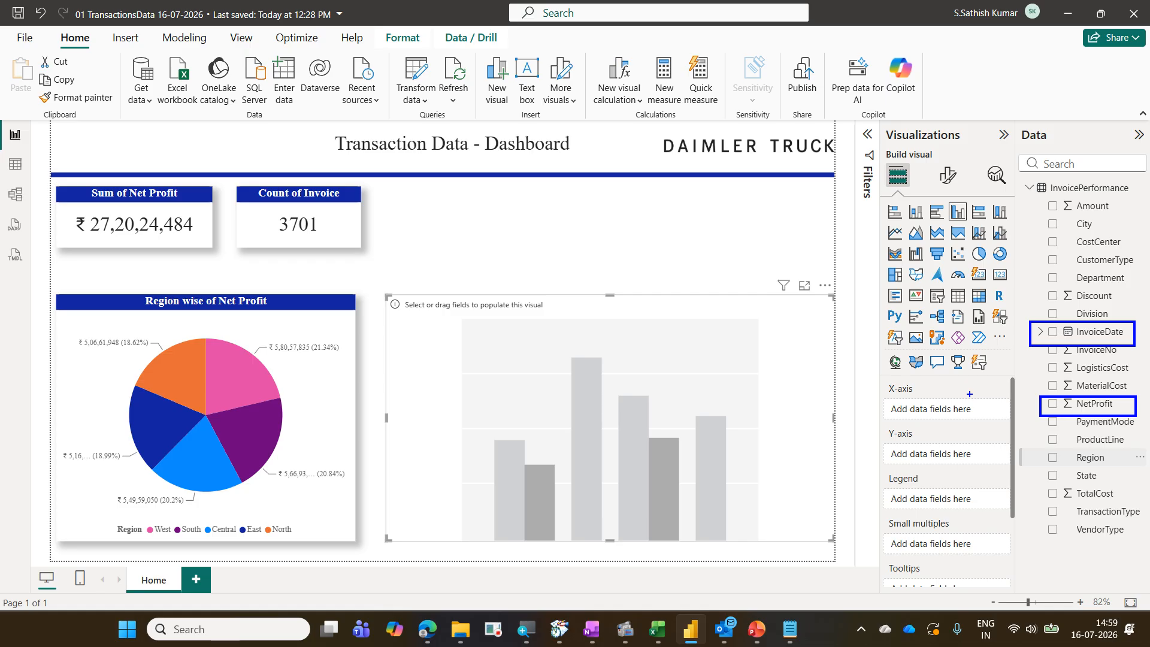
drag(970, 393, 1030, 345)
drag(995, 439, 1040, 411)
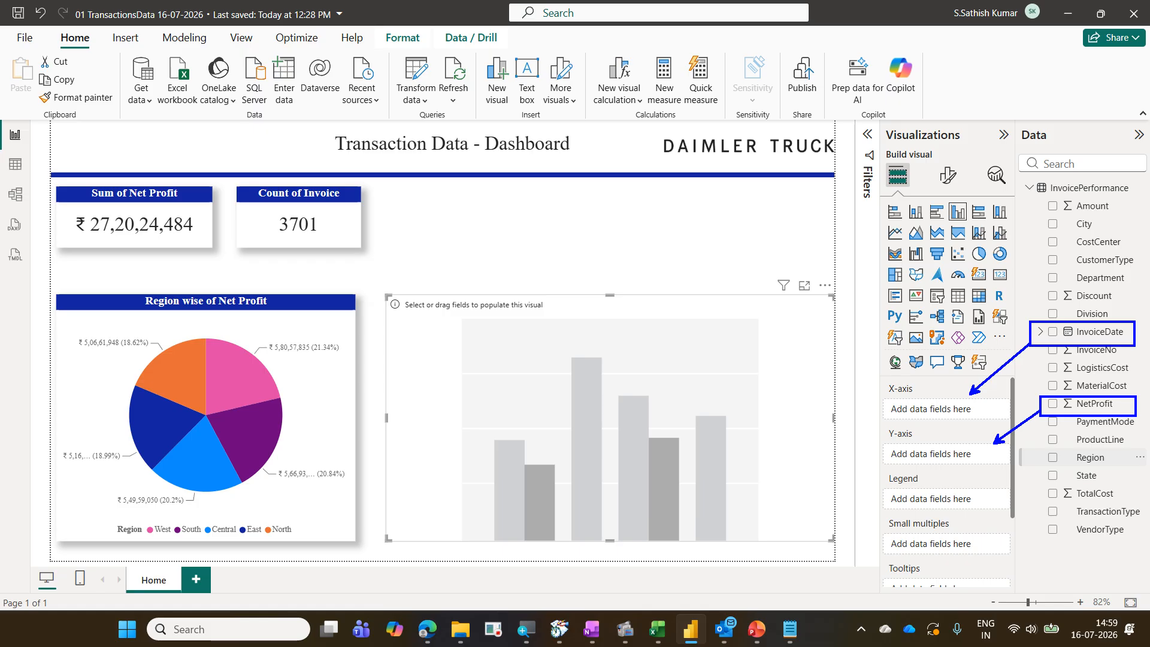
key(Escape)
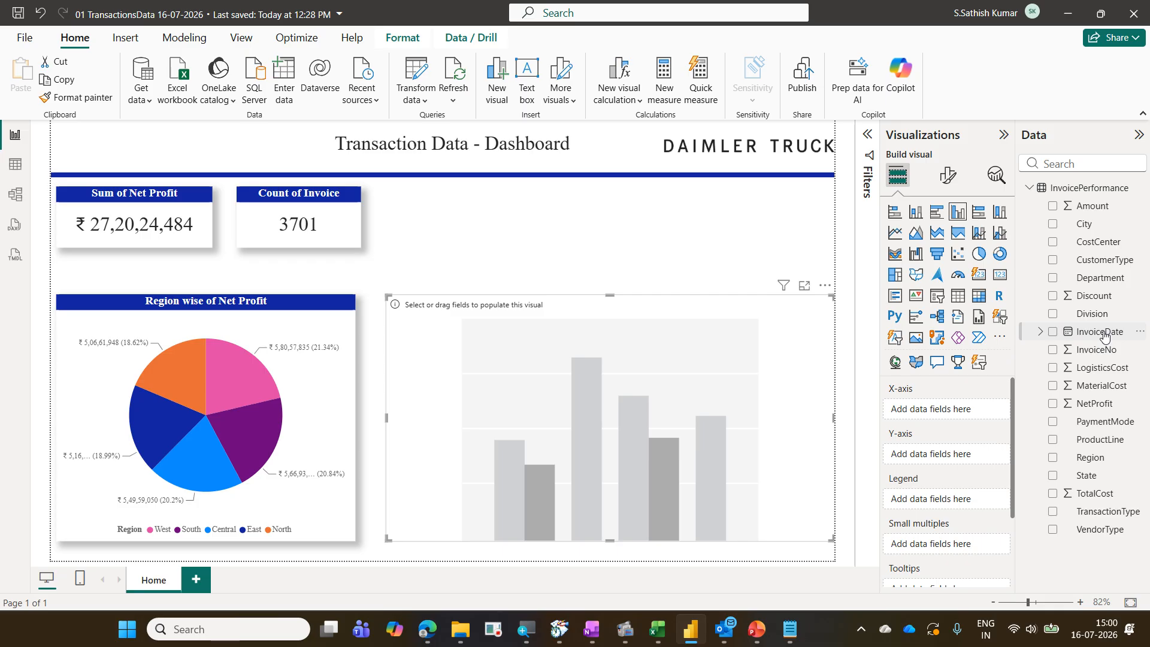
drag(1105, 336, 979, 414)
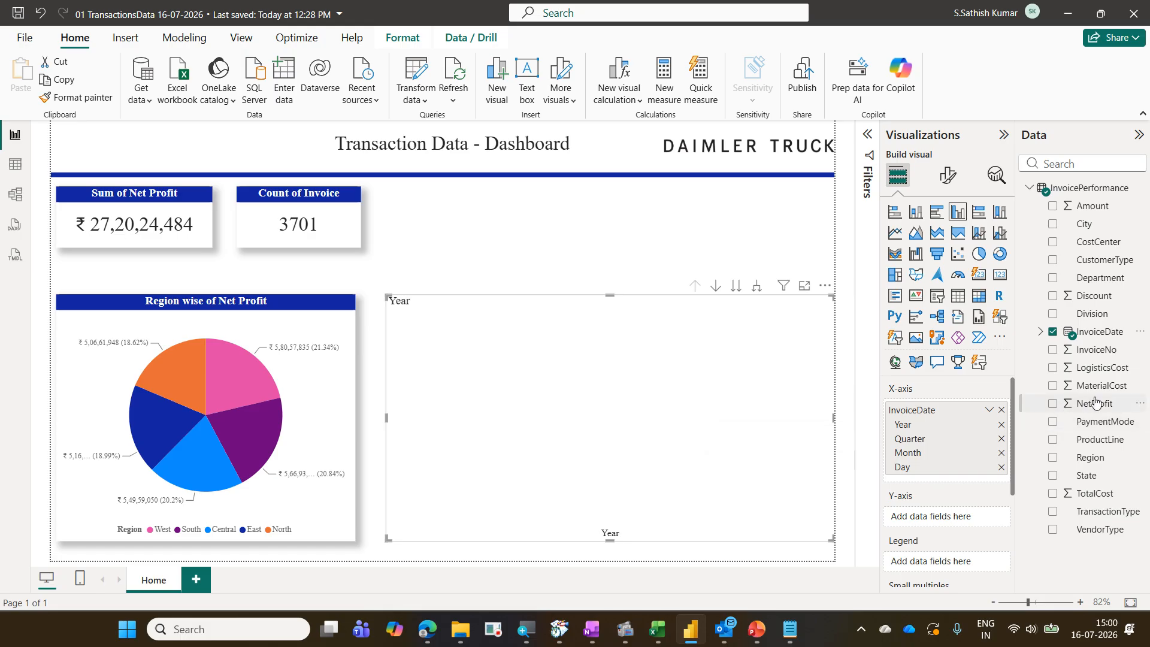
drag(1095, 403, 965, 518)
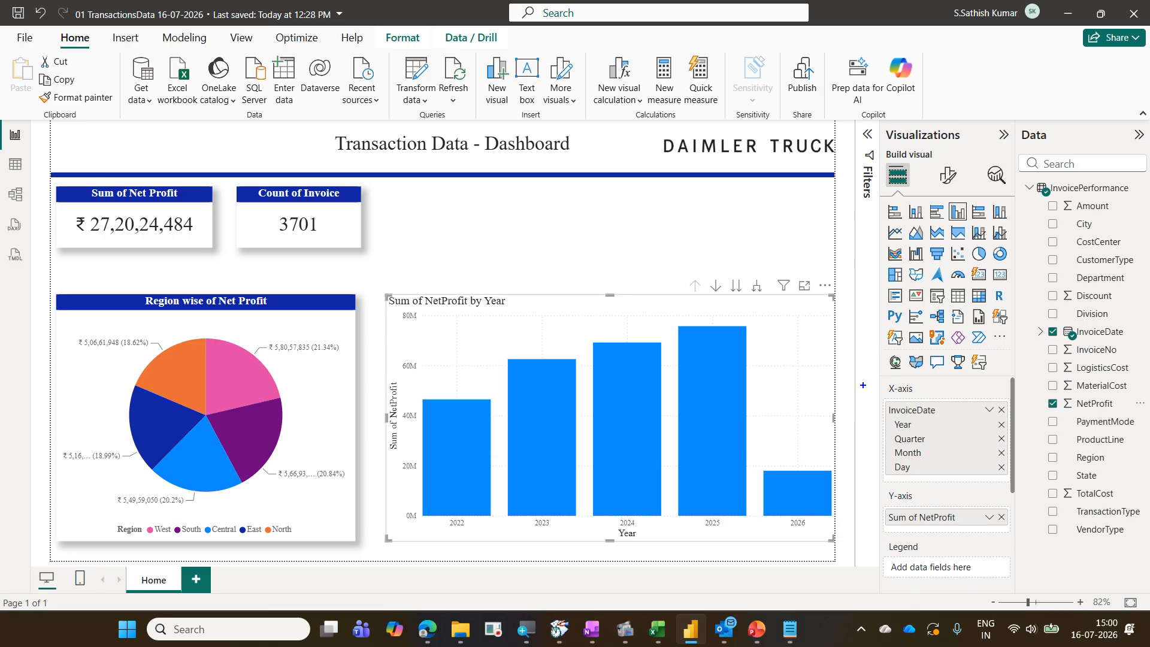
Turn on drill-down mode for the Net Profit by Year column chart
drag(683, 275, 773, 301)
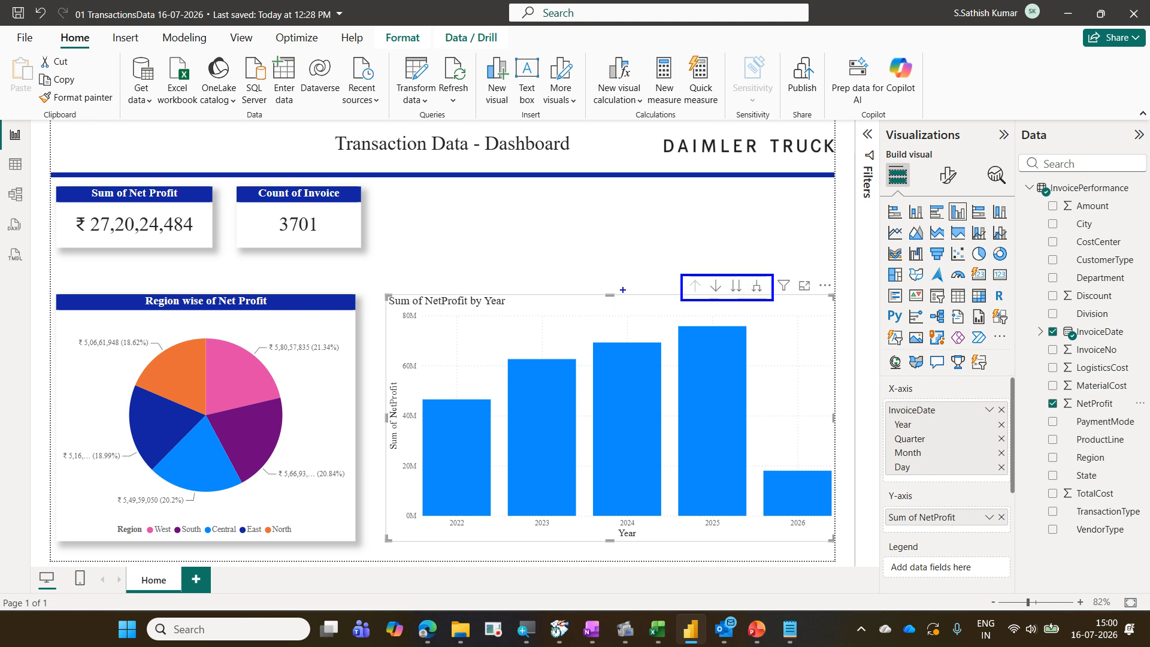
key(Escape)
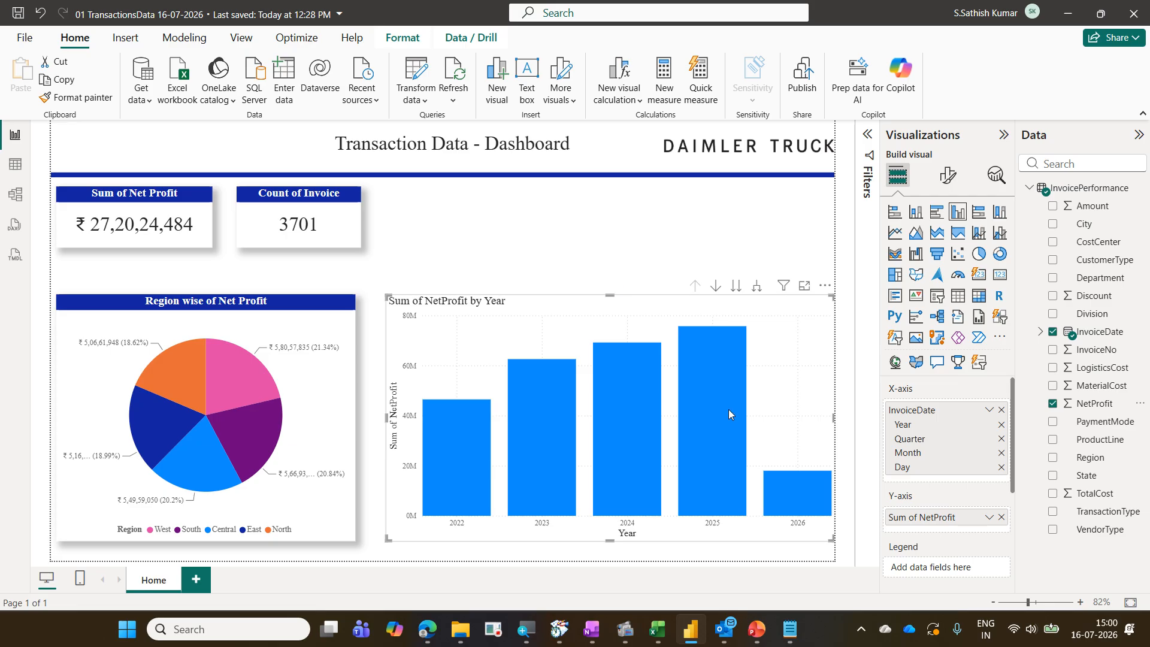
click(344, 332)
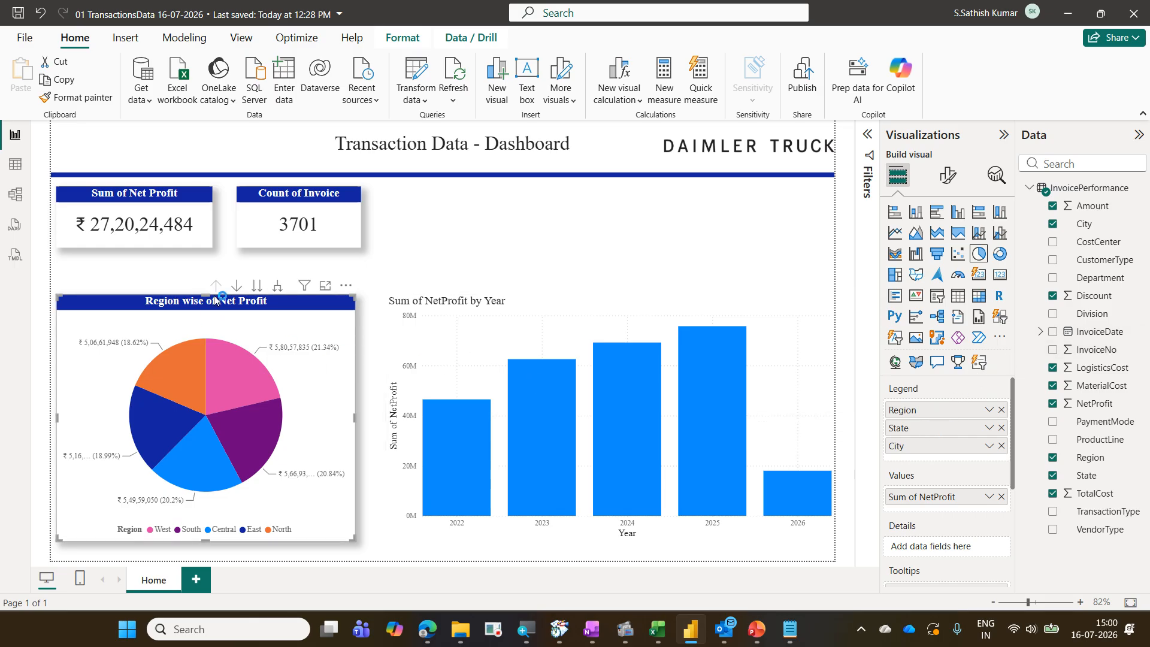
click(568, 300)
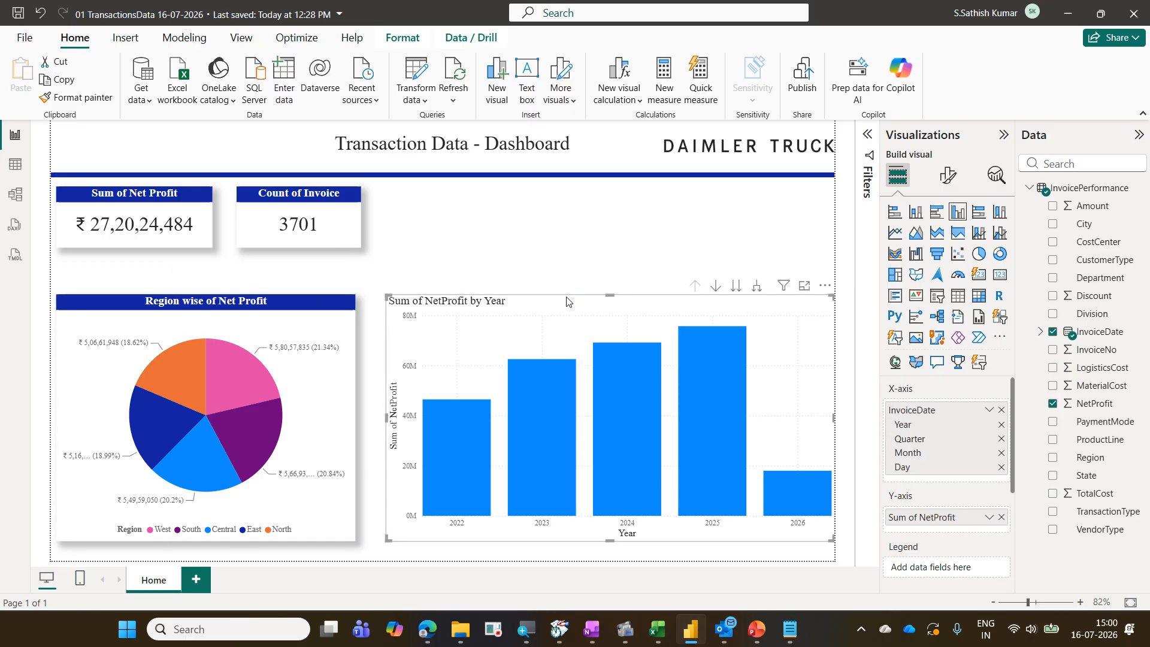
click(717, 291)
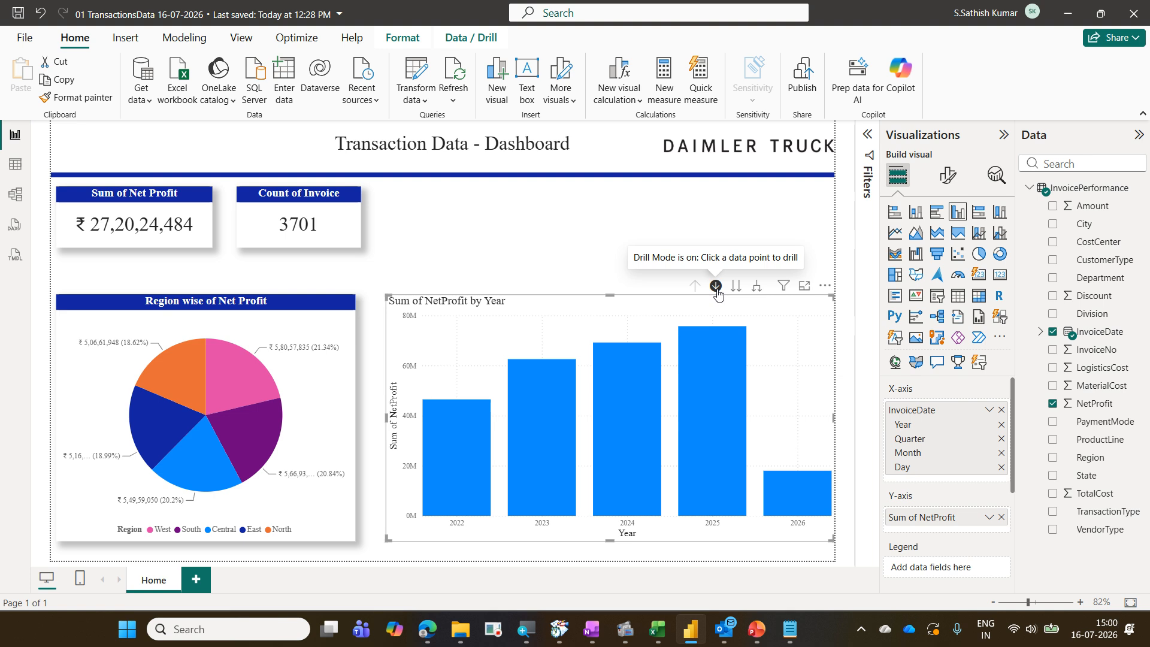
Drill down the column chart from 2025 into Qtr 3 and then into July's daily values
mouse_move(710, 359)
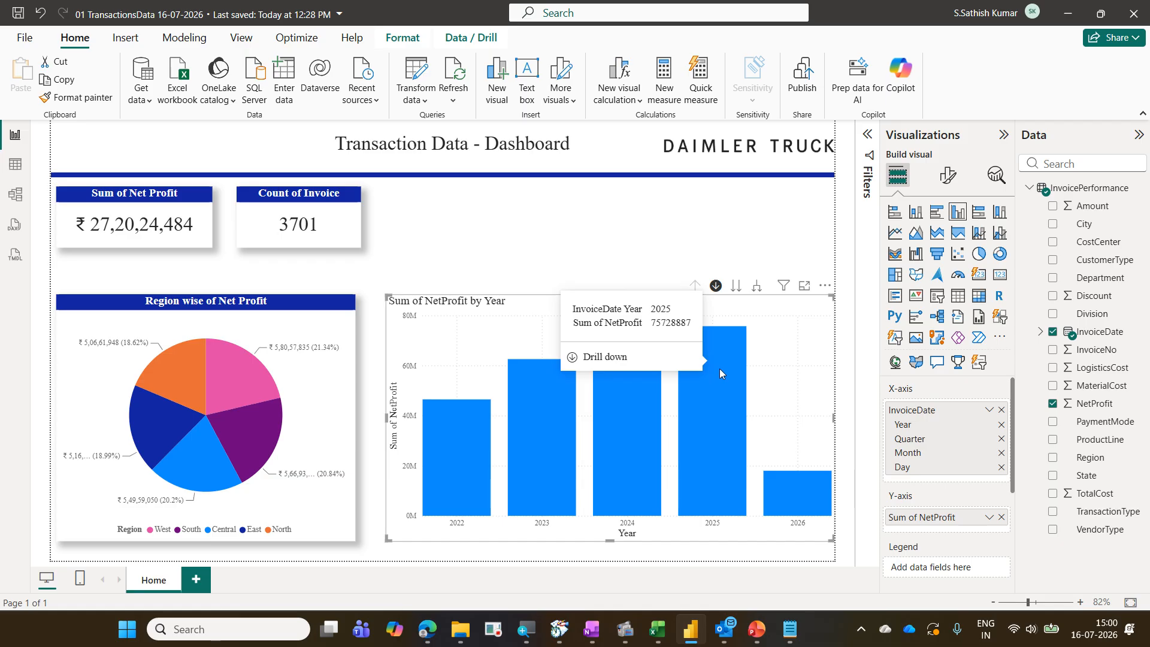
click(720, 369)
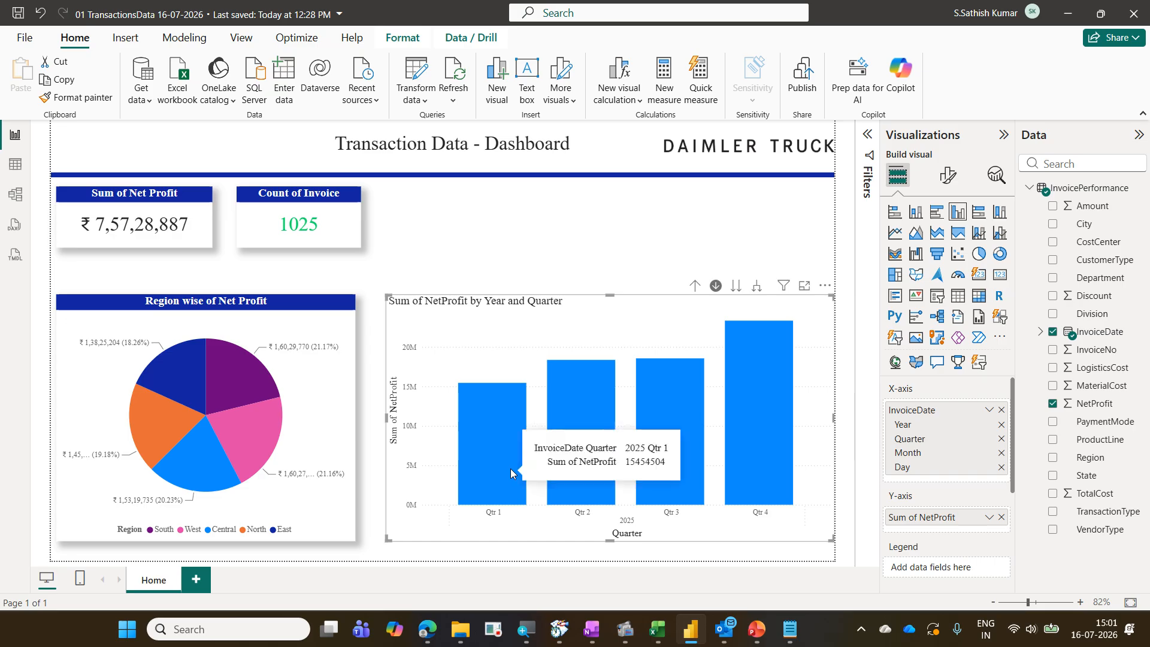
mouse_move(646, 482)
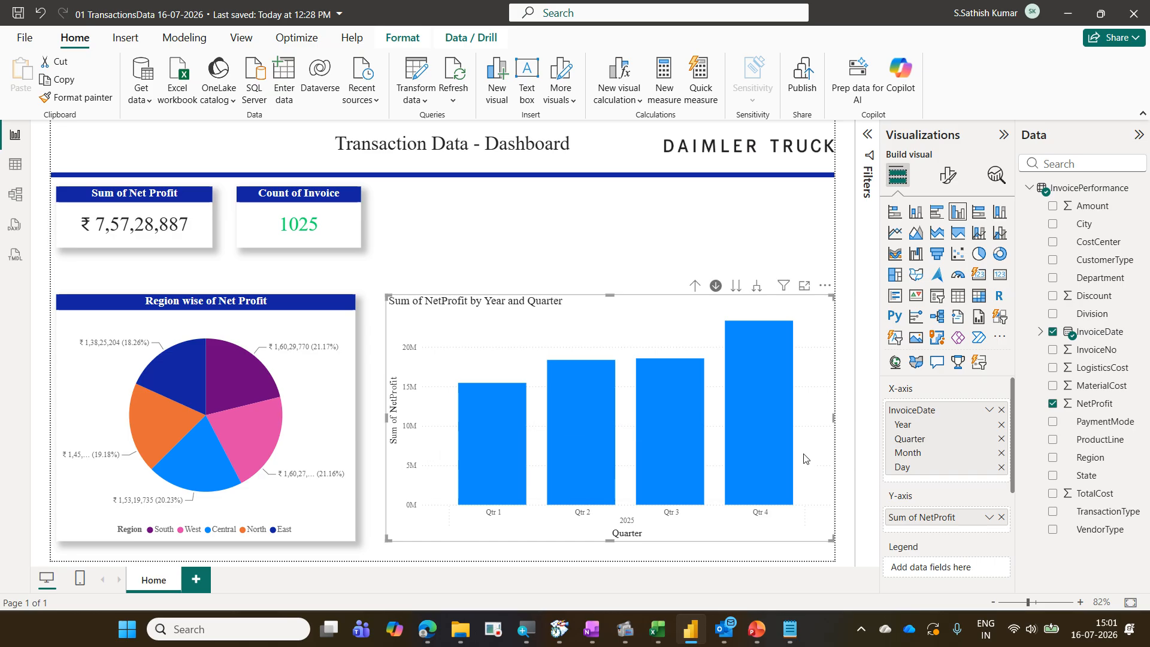
mouse_move(679, 431)
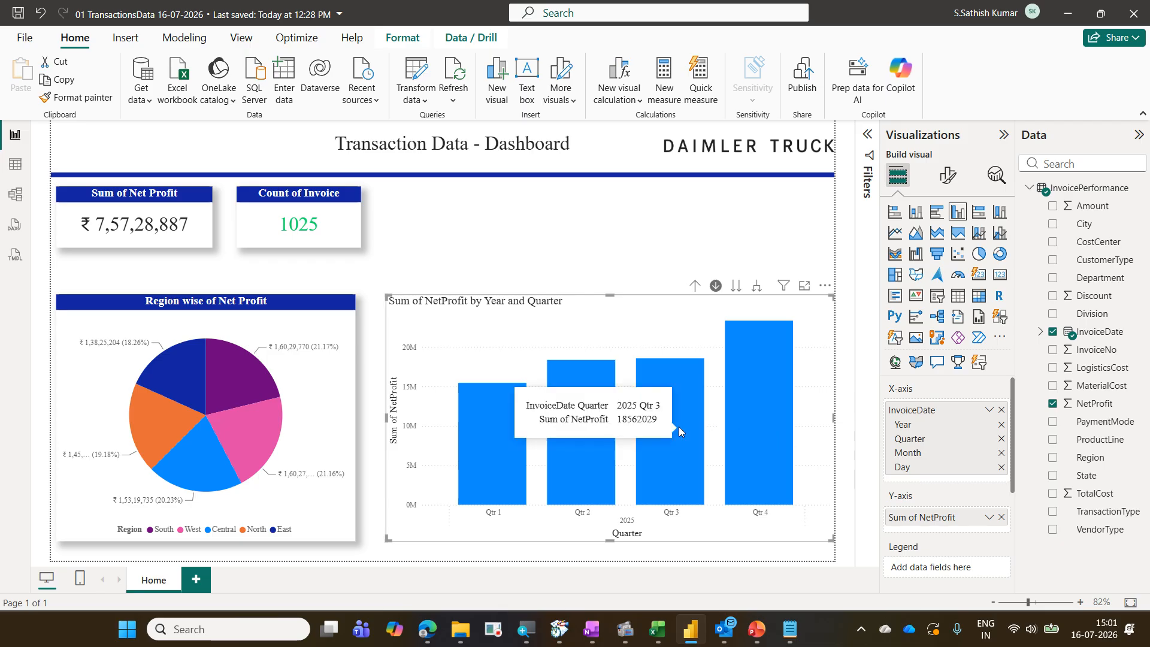
click(679, 429)
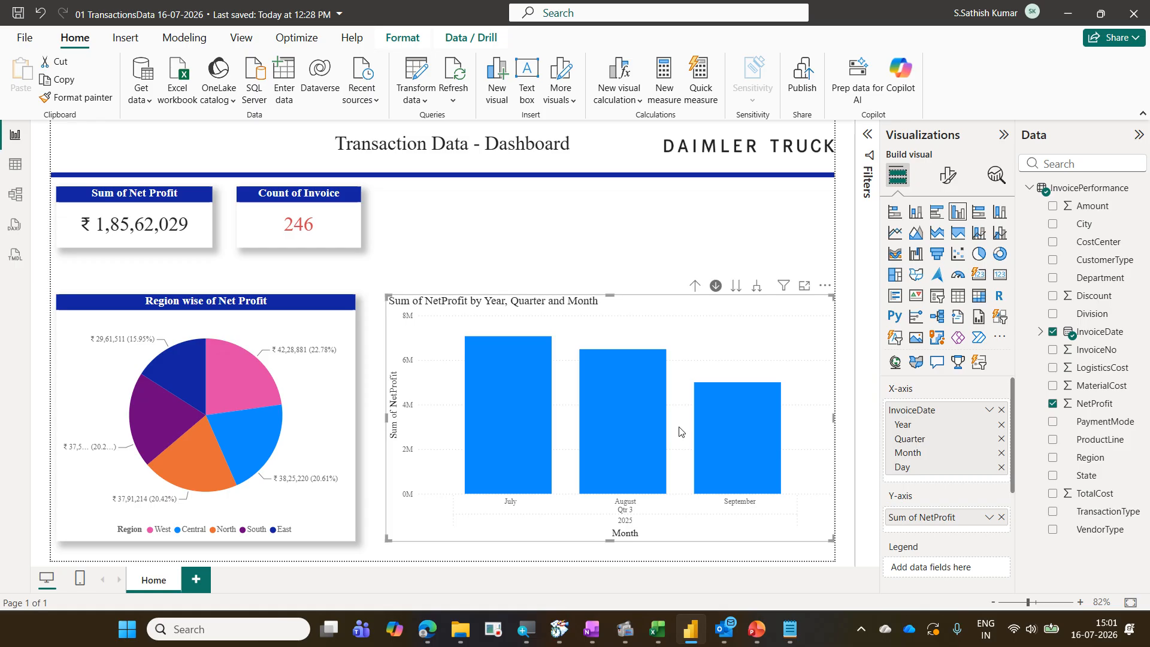
click(523, 426)
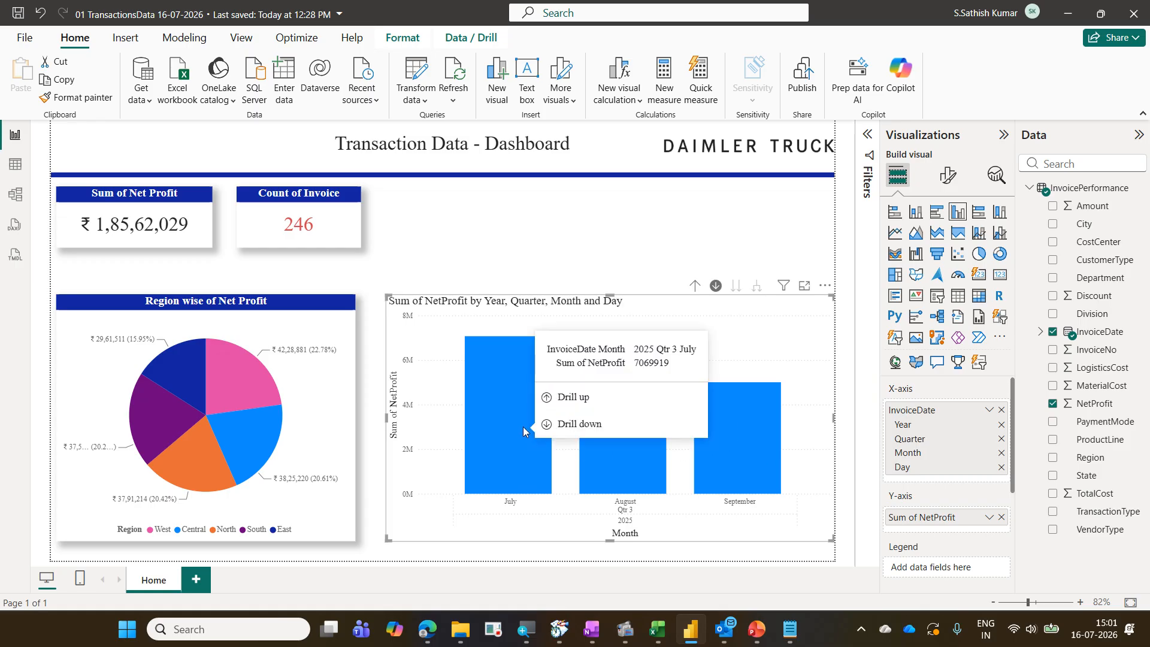
click(523, 427)
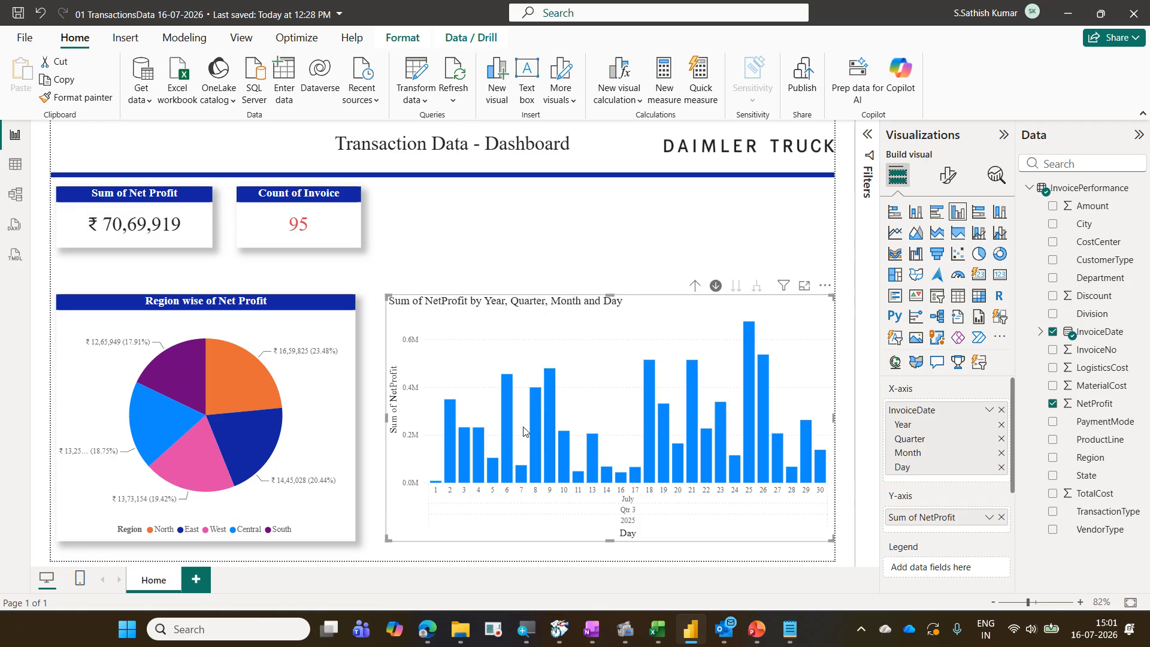
Drill the column chart back up to the year level
click(694, 286)
click(694, 288)
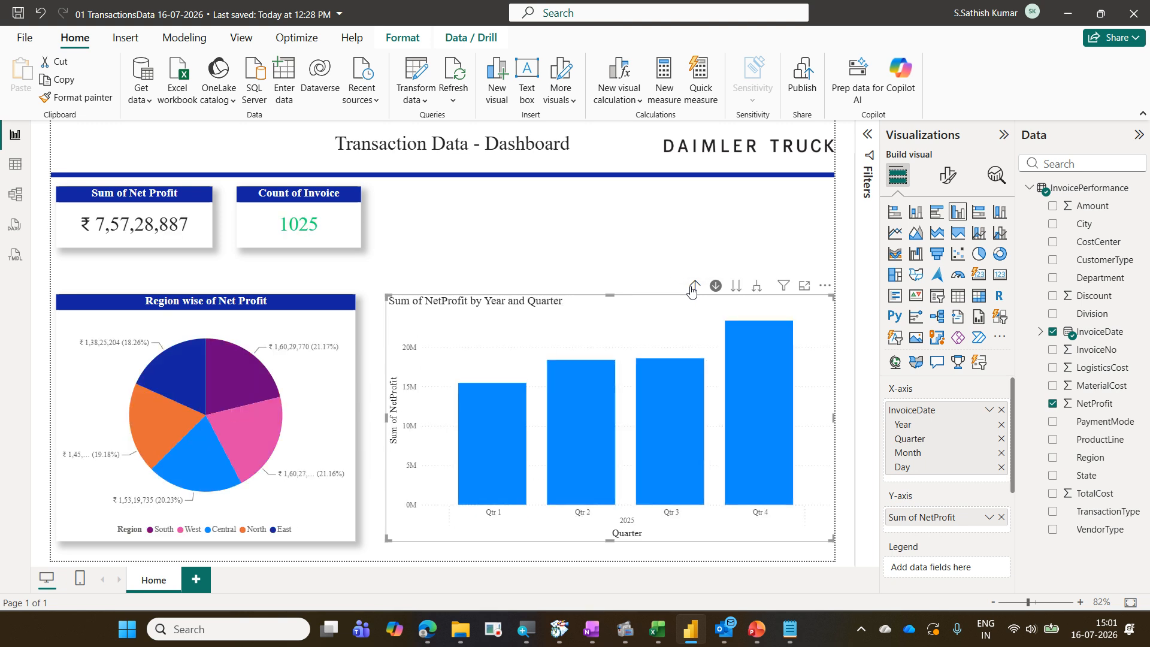
click(693, 289)
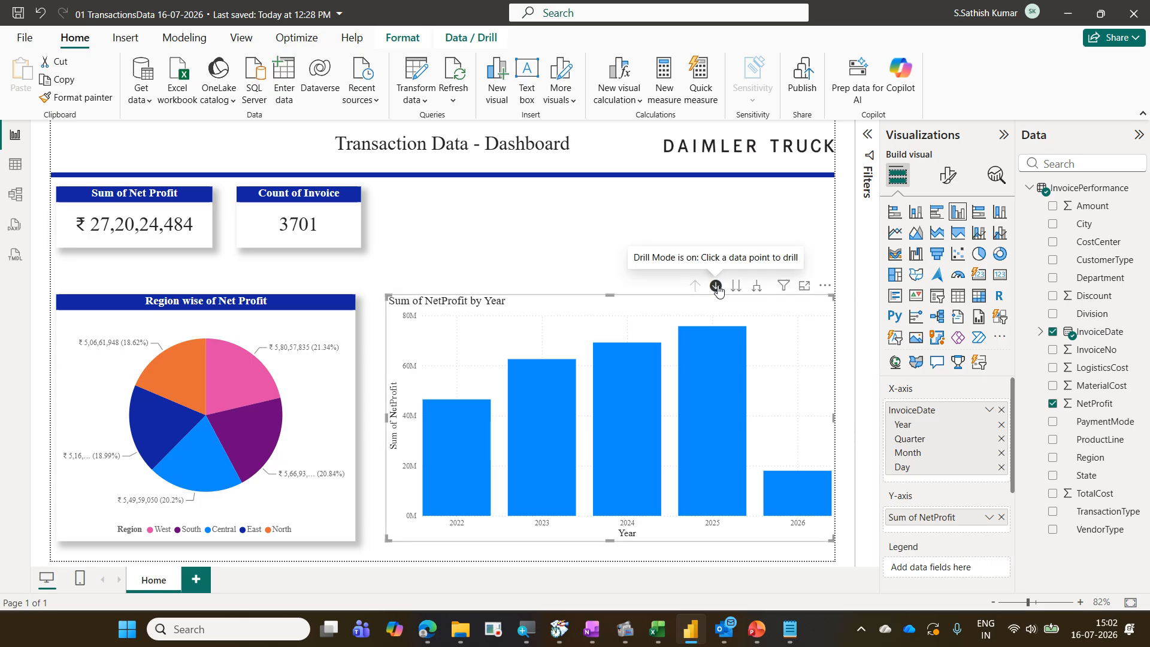
Drill down the column chart from 2025 into Qtr 4 and then into December's daily values
click(720, 374)
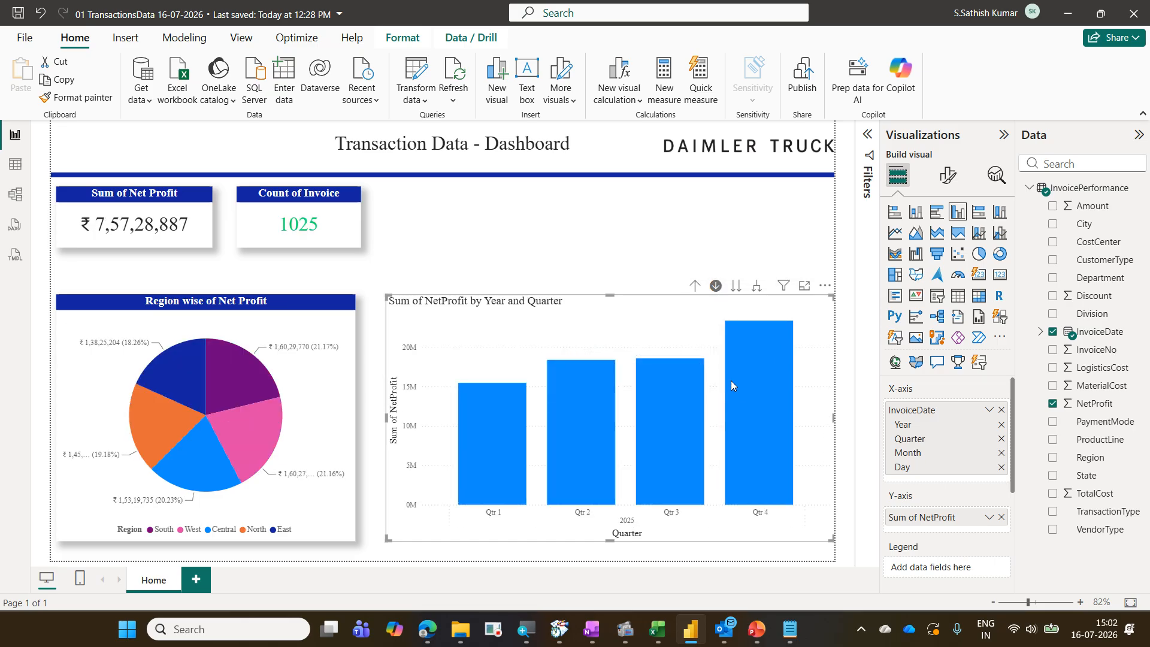
click(743, 397)
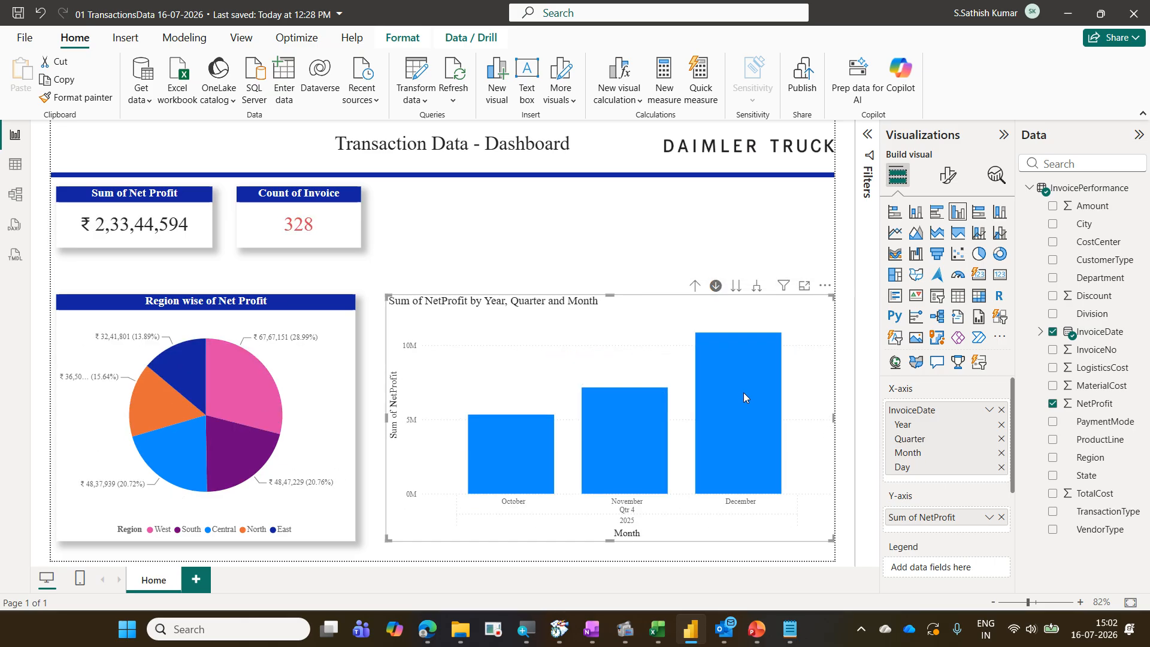
click(742, 393)
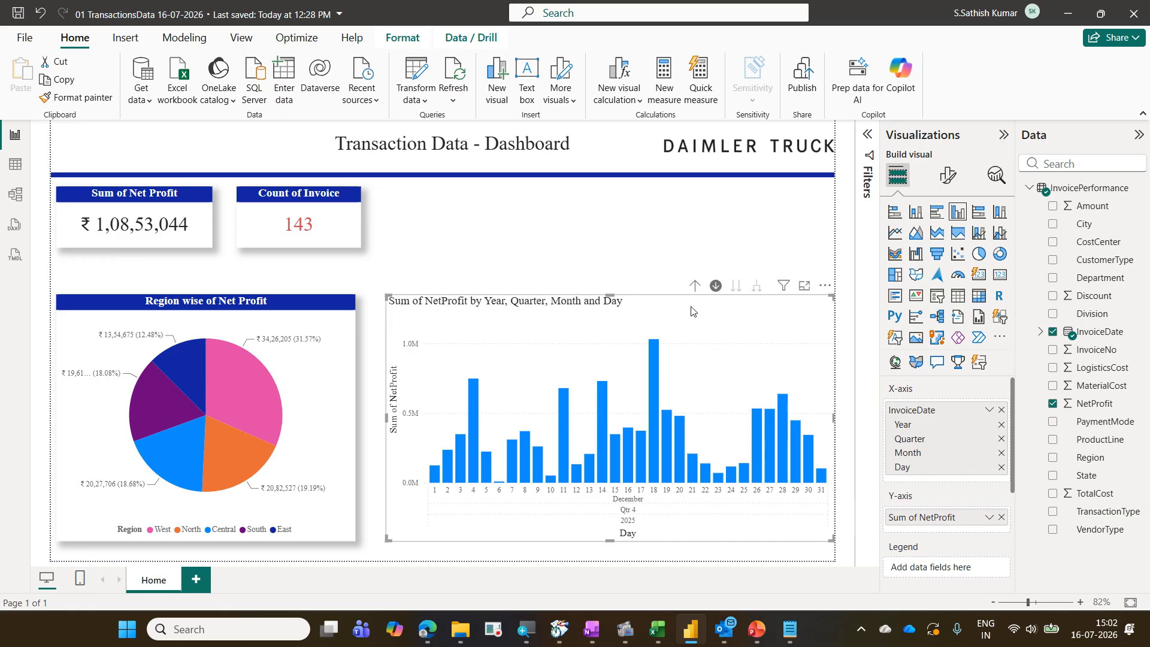
Drill up the column chart step by step back to the yearly view
click(696, 286)
click(695, 285)
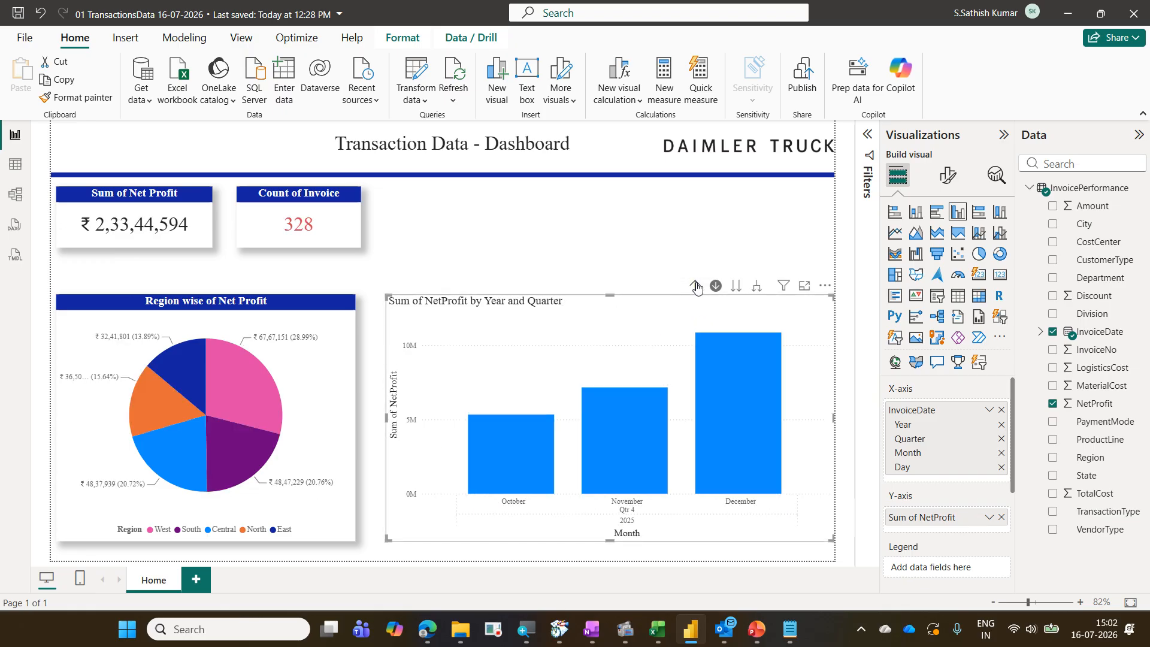
click(695, 286)
click(695, 286)
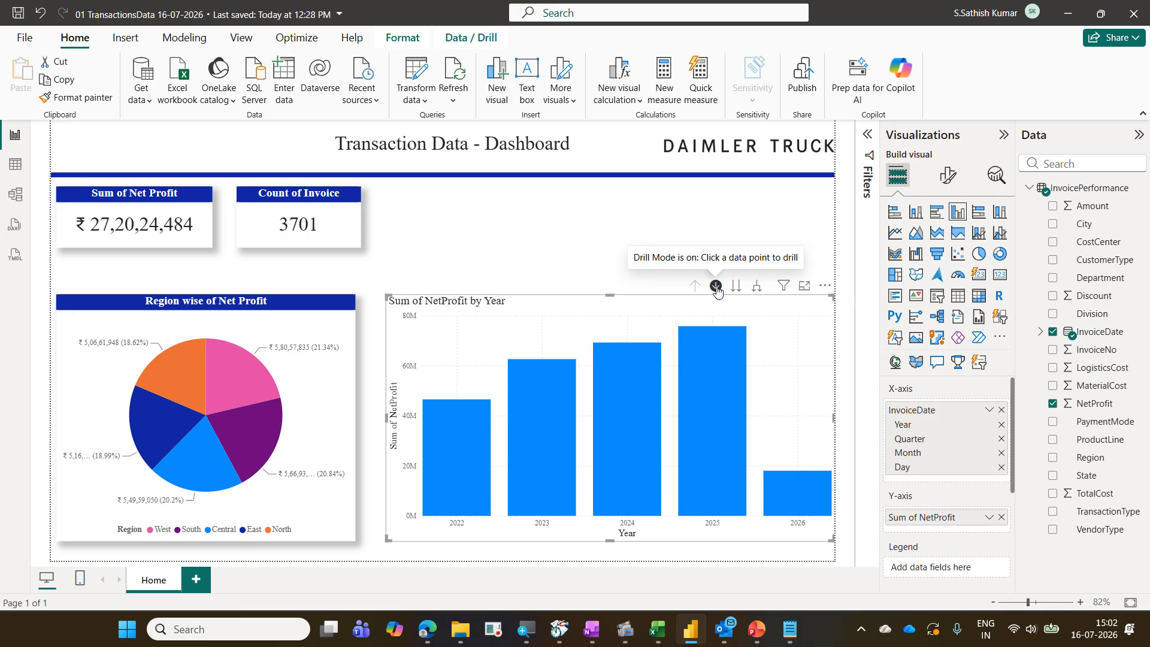
Turn off drill-down mode on the column chart
click(716, 287)
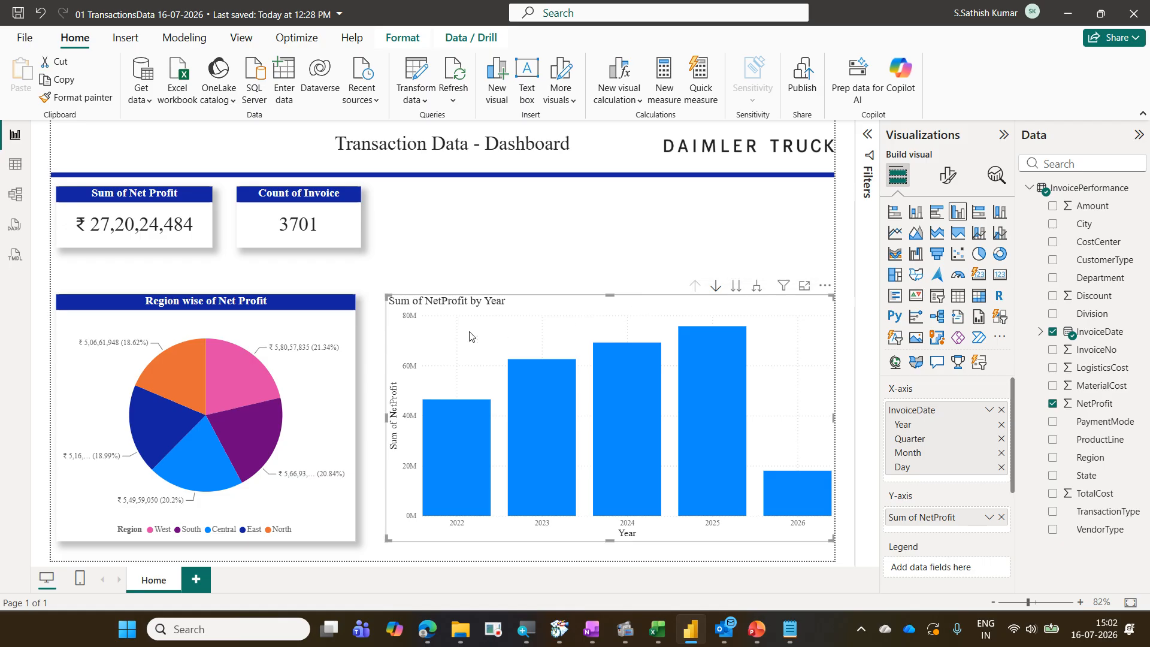
mouse_move(717, 483)
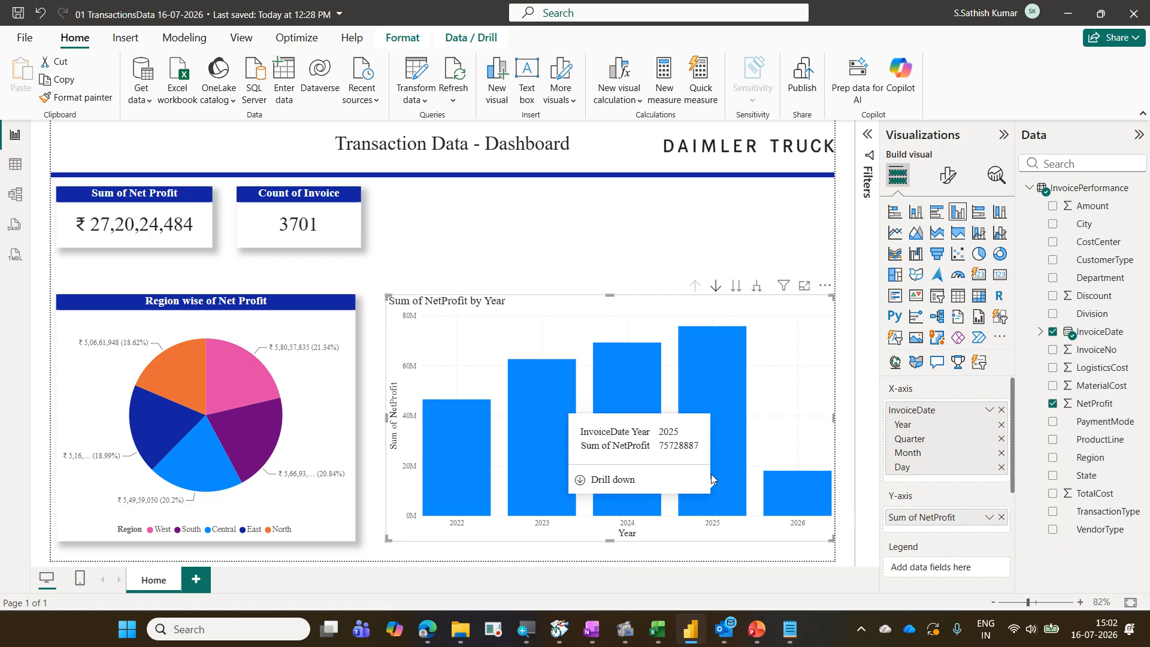
Go to the next hierarchy level repeatedly, showing Net Profit by quarter, month and then day
click(736, 286)
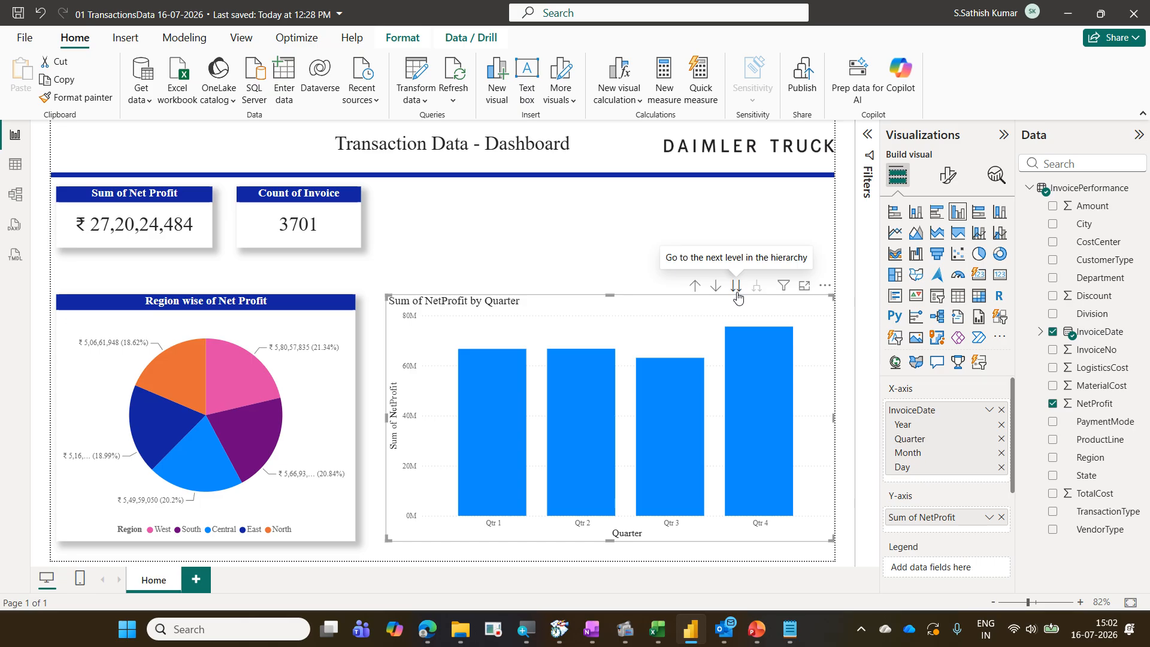
click(737, 287)
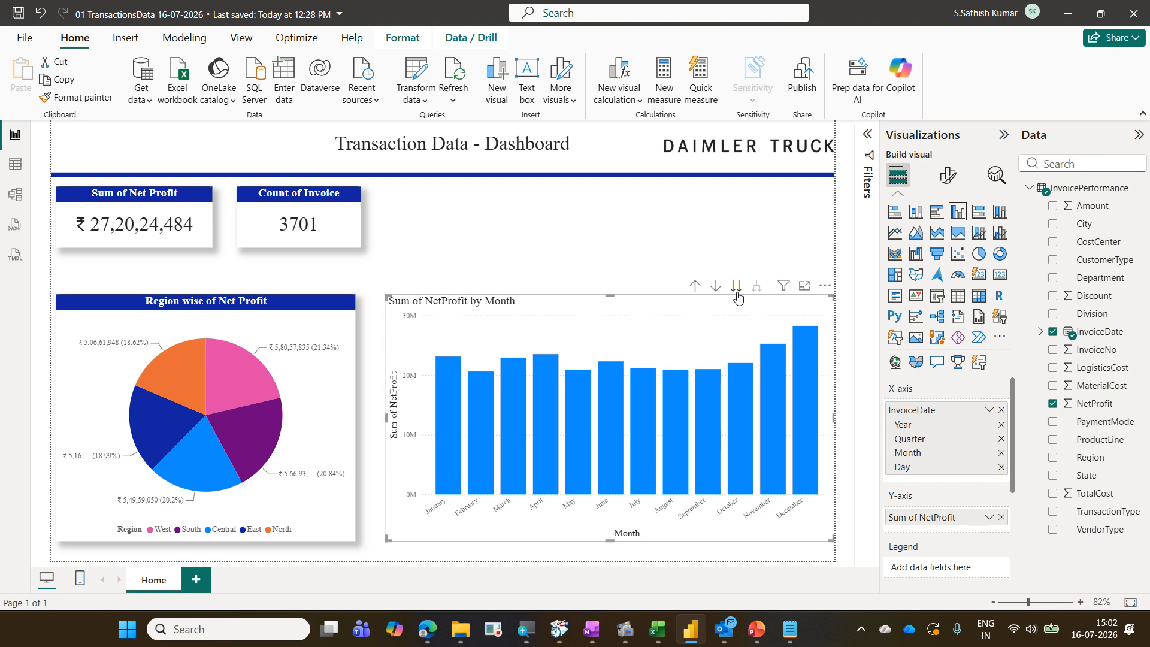
click(736, 286)
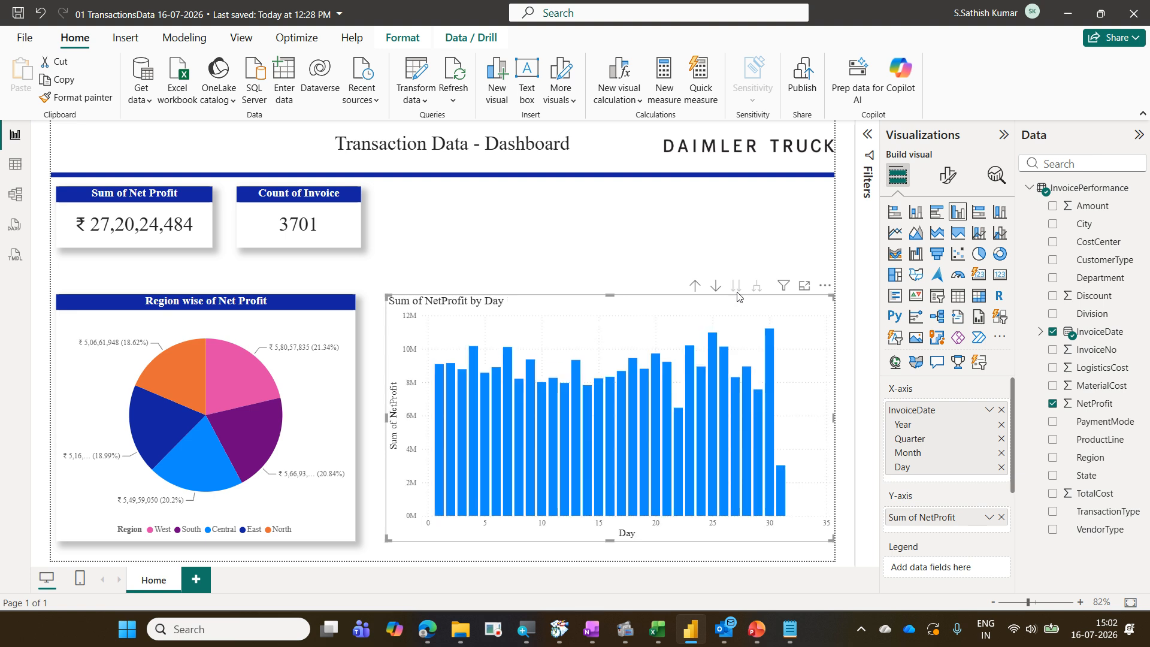
Drill up the column chart level by level from the daily view back to yearly Net Profit
click(694, 287)
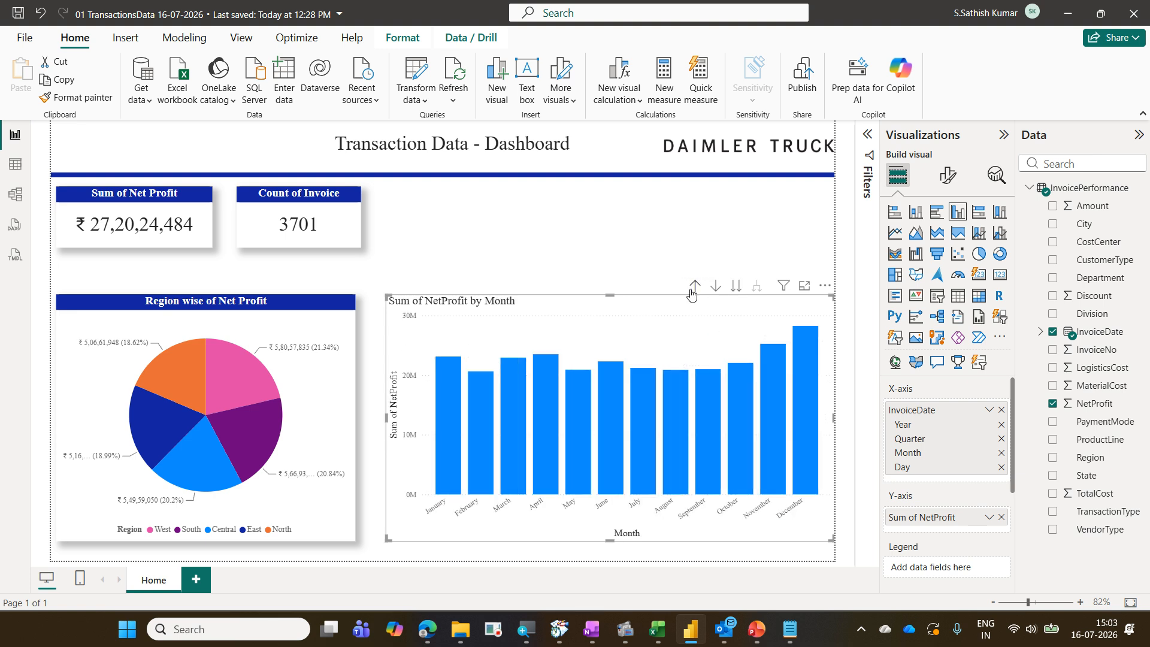
click(694, 288)
click(694, 287)
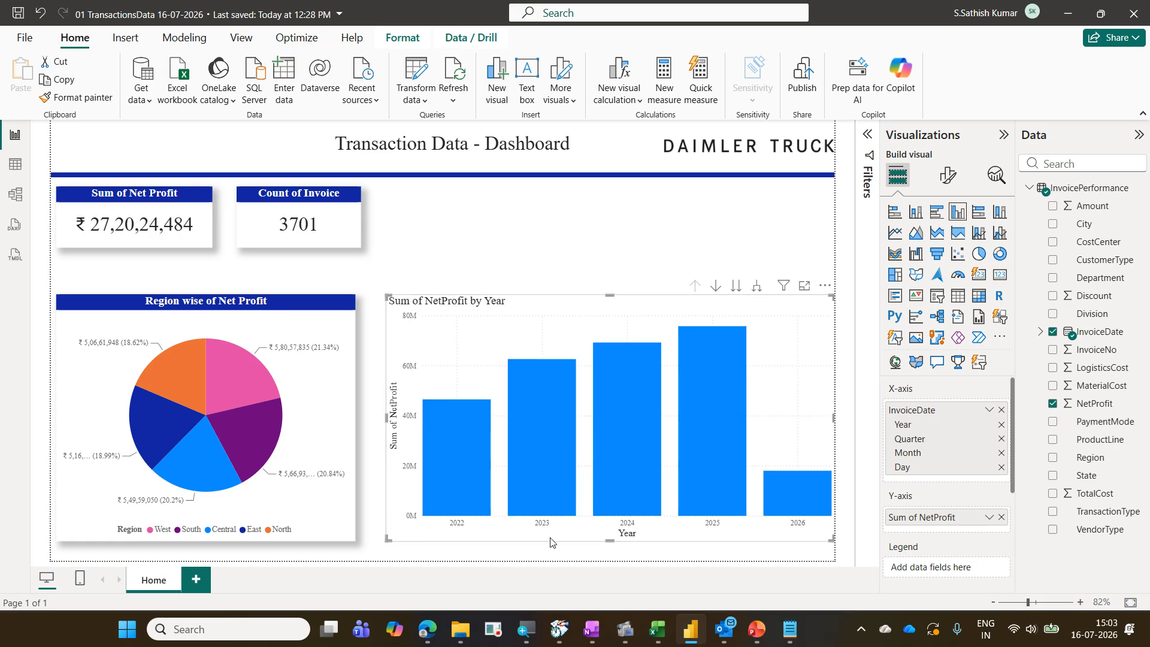
Expand all levels of the column chart's date hierarchy down through quarter and month to day
mouse_move(575, 510)
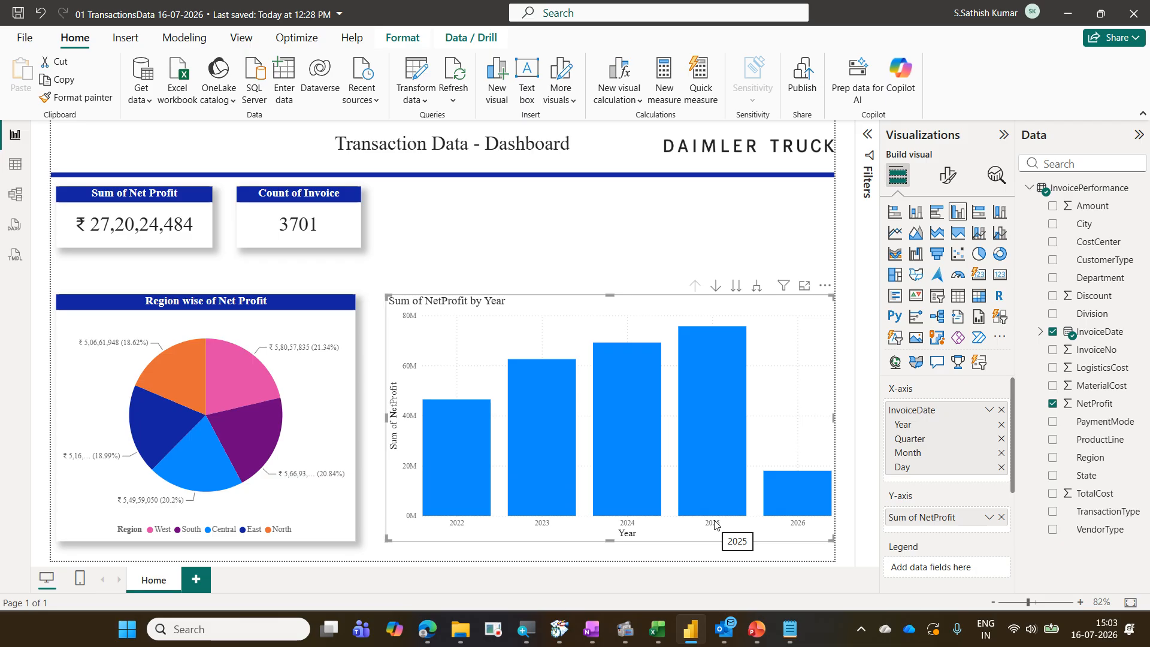
click(756, 292)
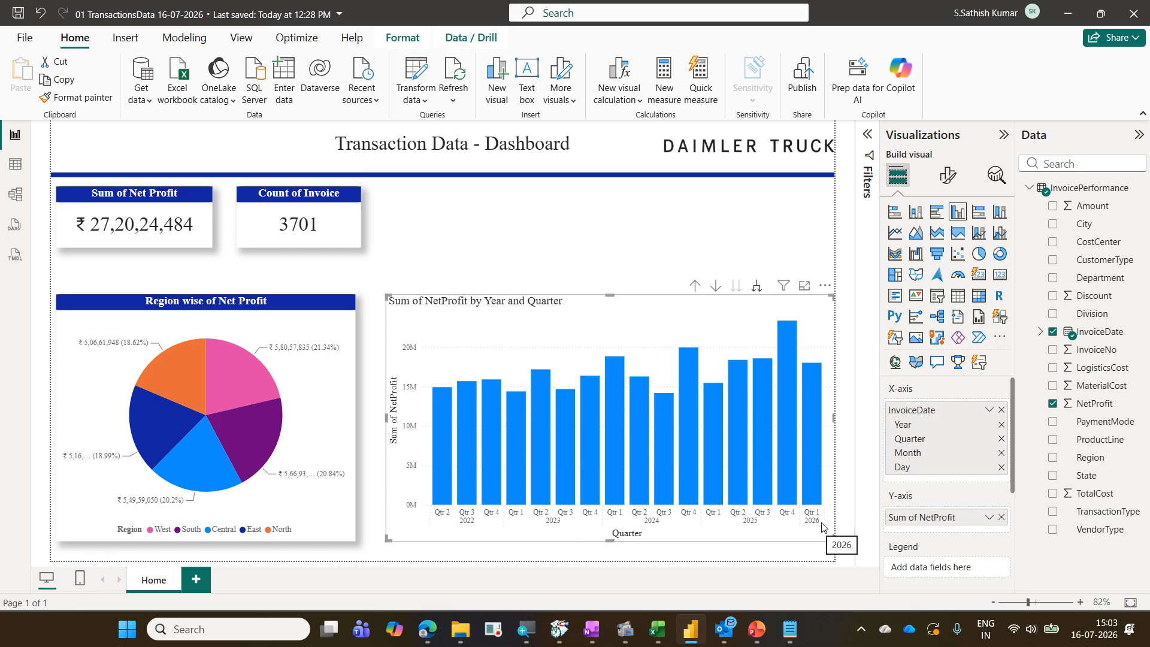
click(757, 285)
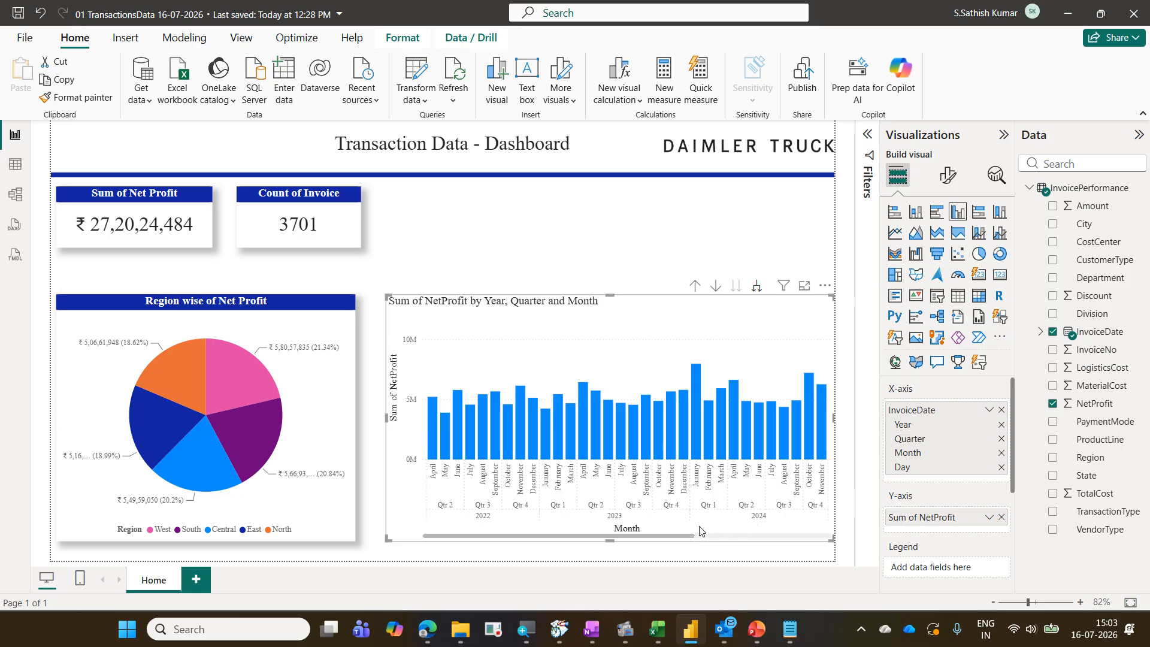
drag(681, 541, 416, 531)
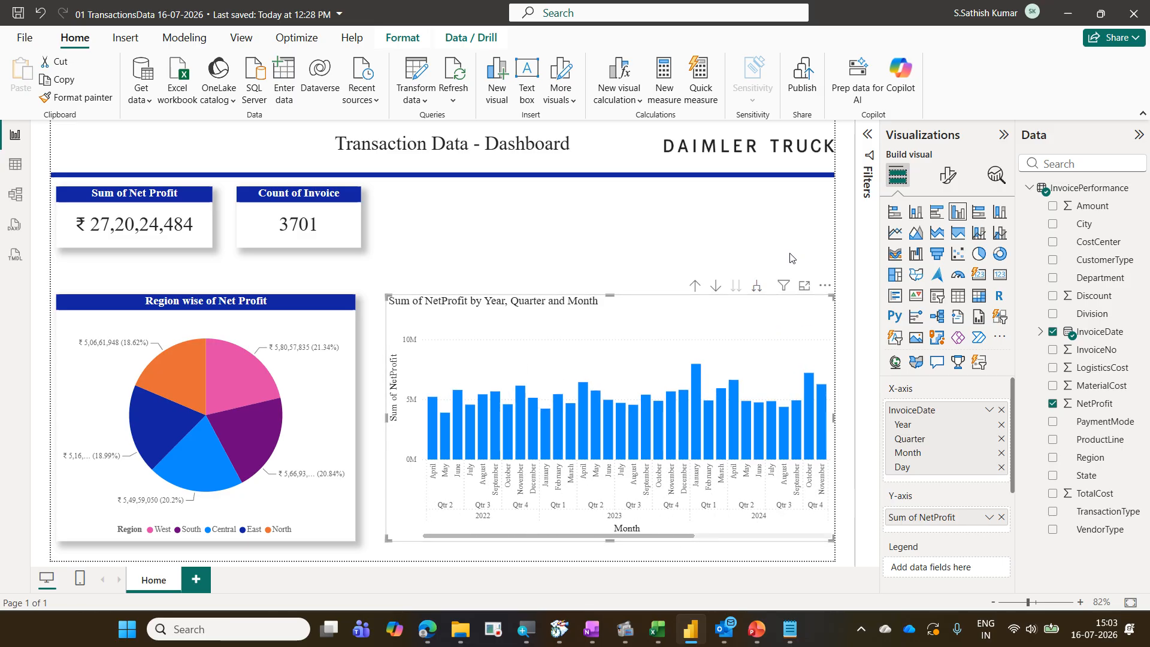
click(759, 287)
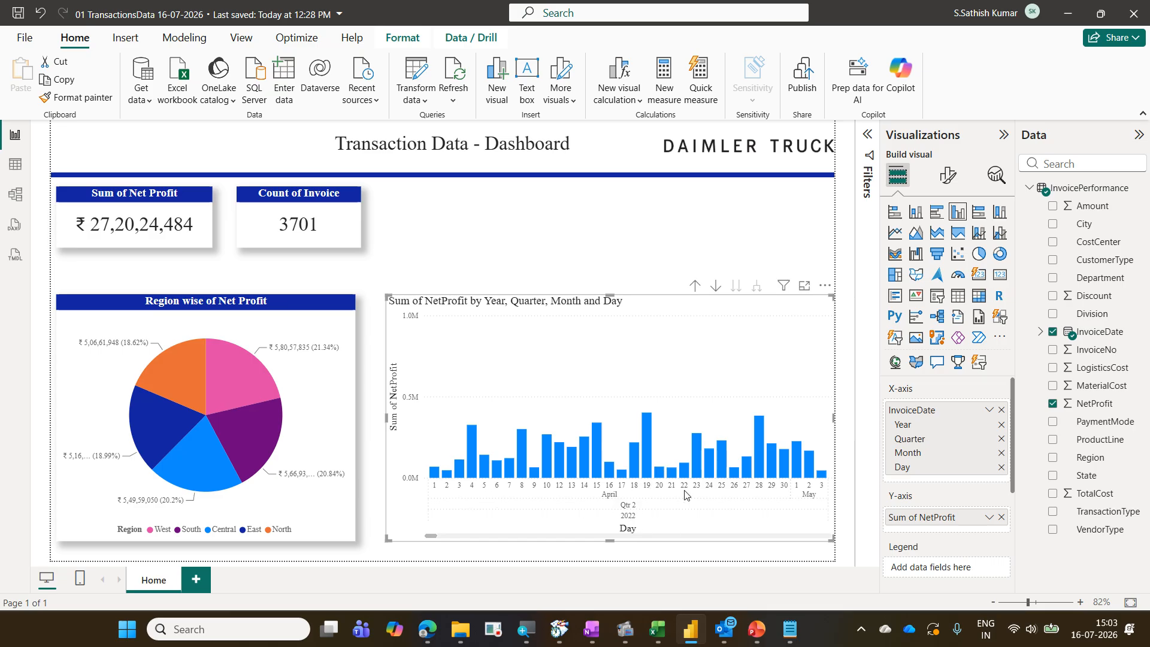
drag(432, 536, 320, 566)
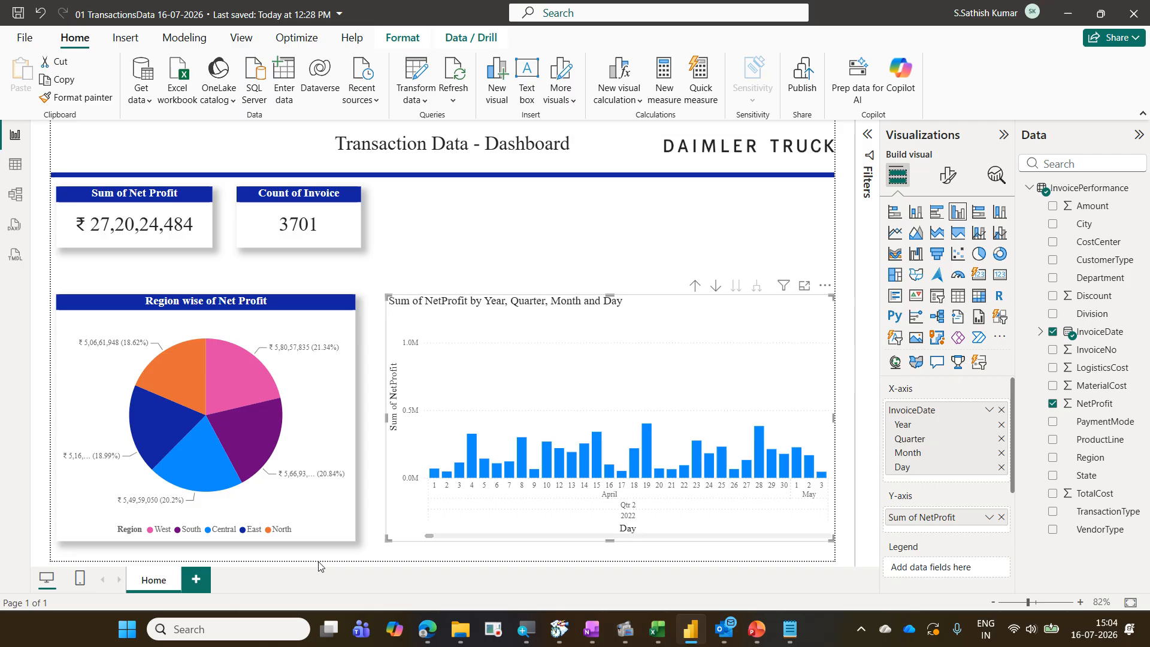
Drill up the column chart back to the yearly view and save the report
click(696, 287)
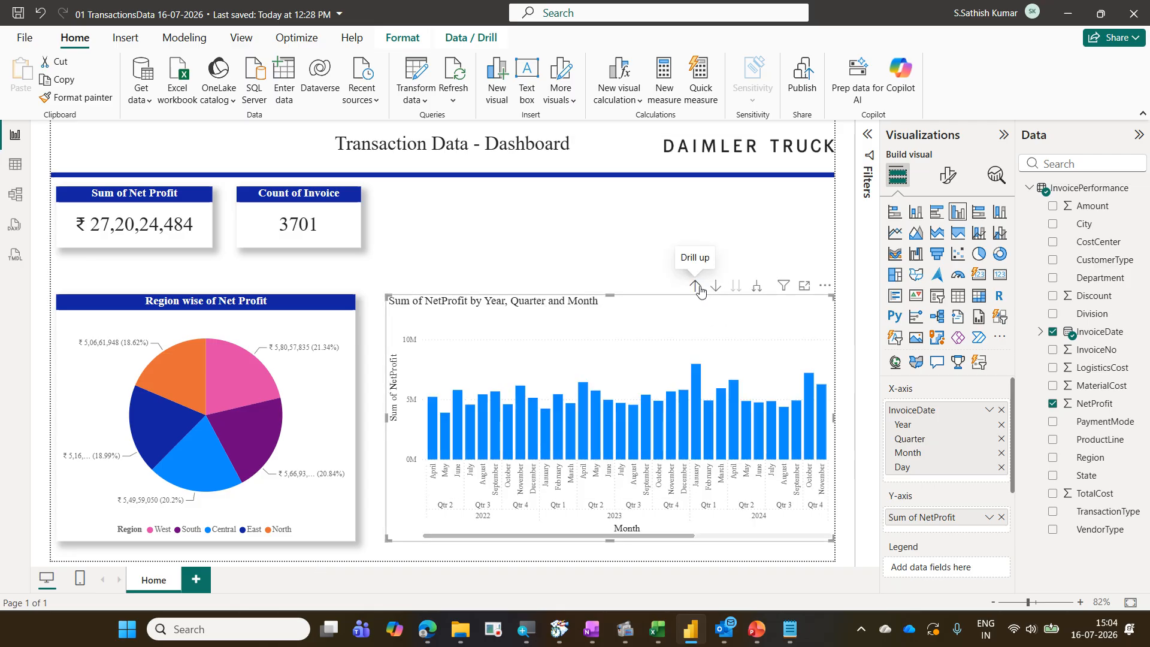
click(696, 288)
click(697, 288)
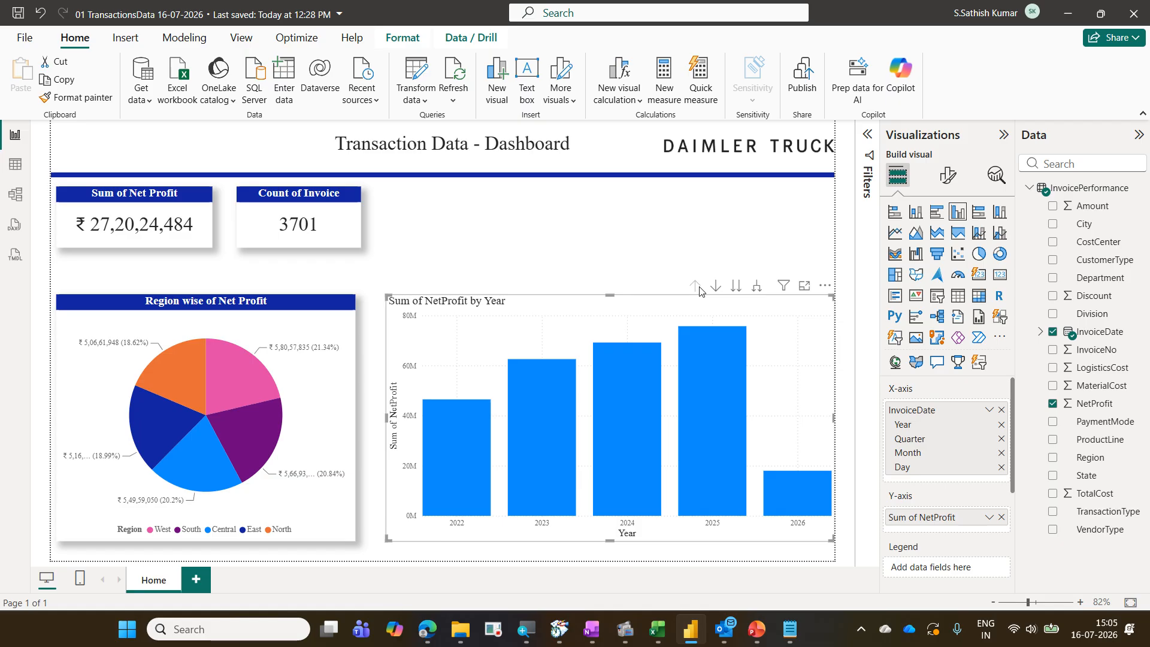
key(ctrl+s)
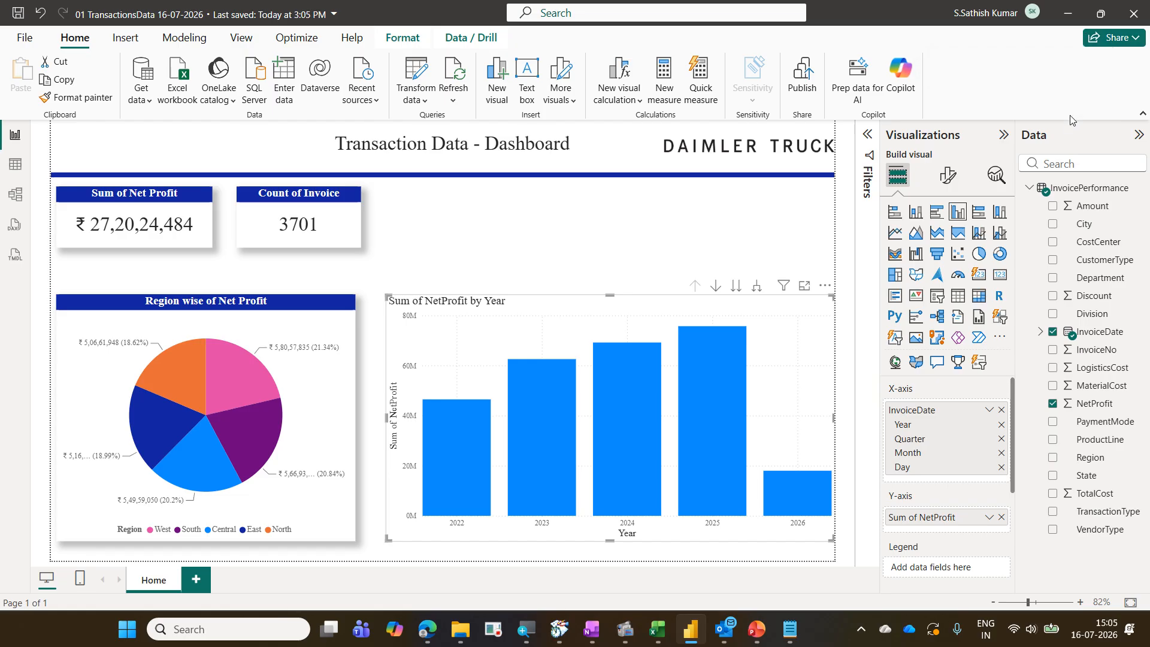
click(1067, 20)
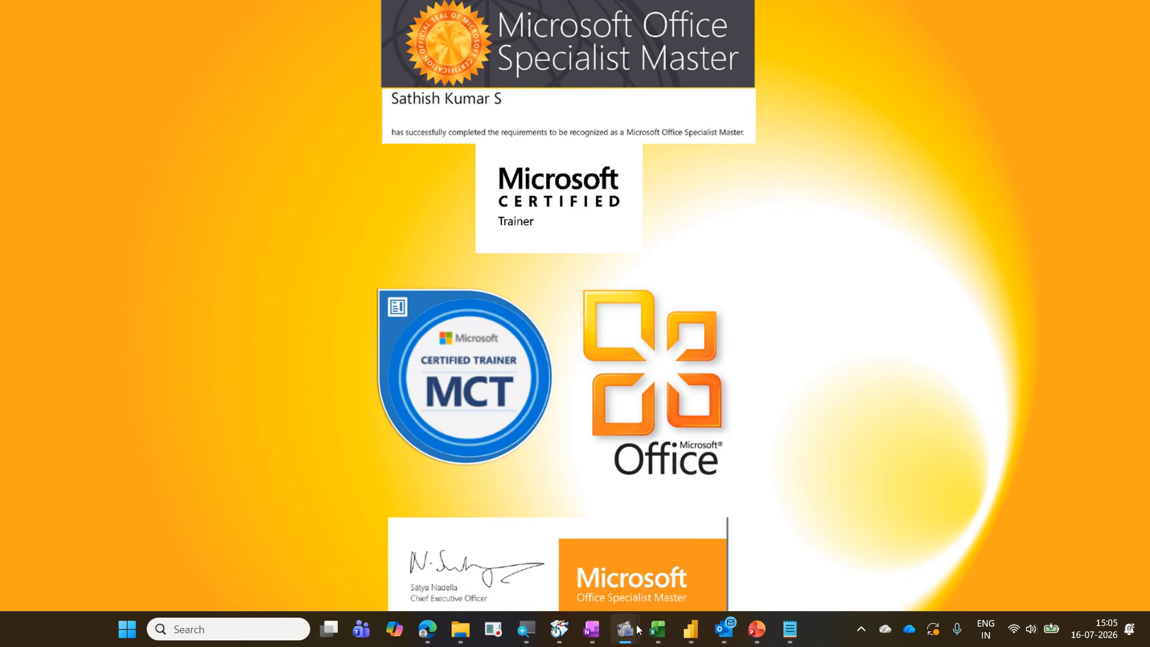
mouse_move(635, 628)
click(544, 551)
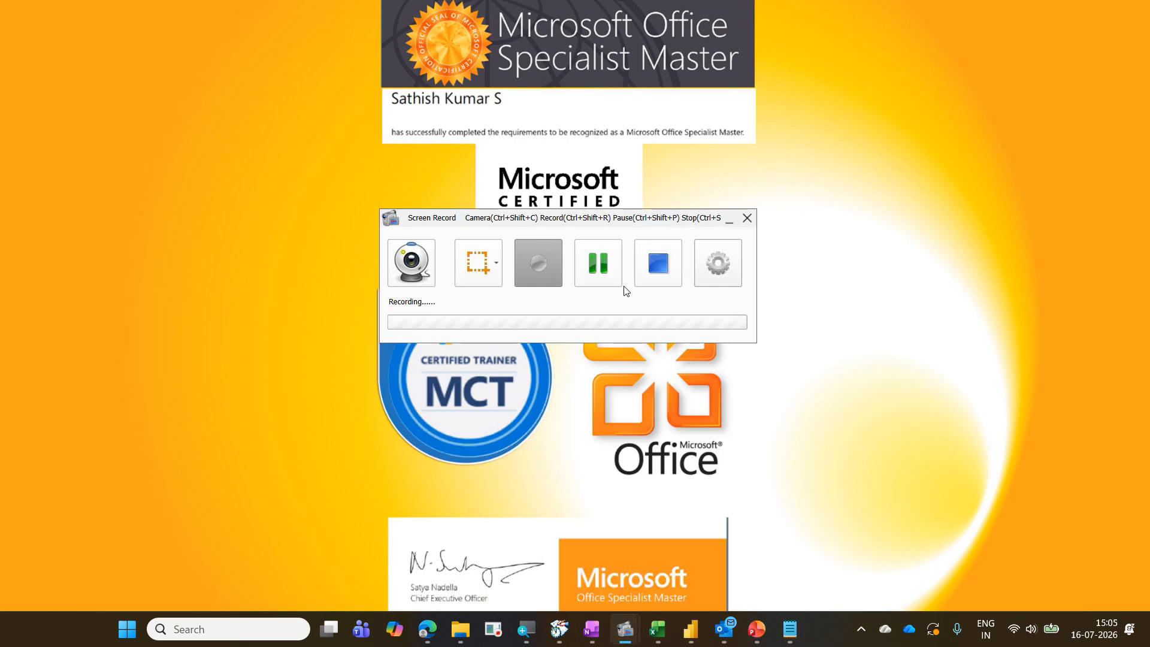
click(610, 276)
click(546, 282)
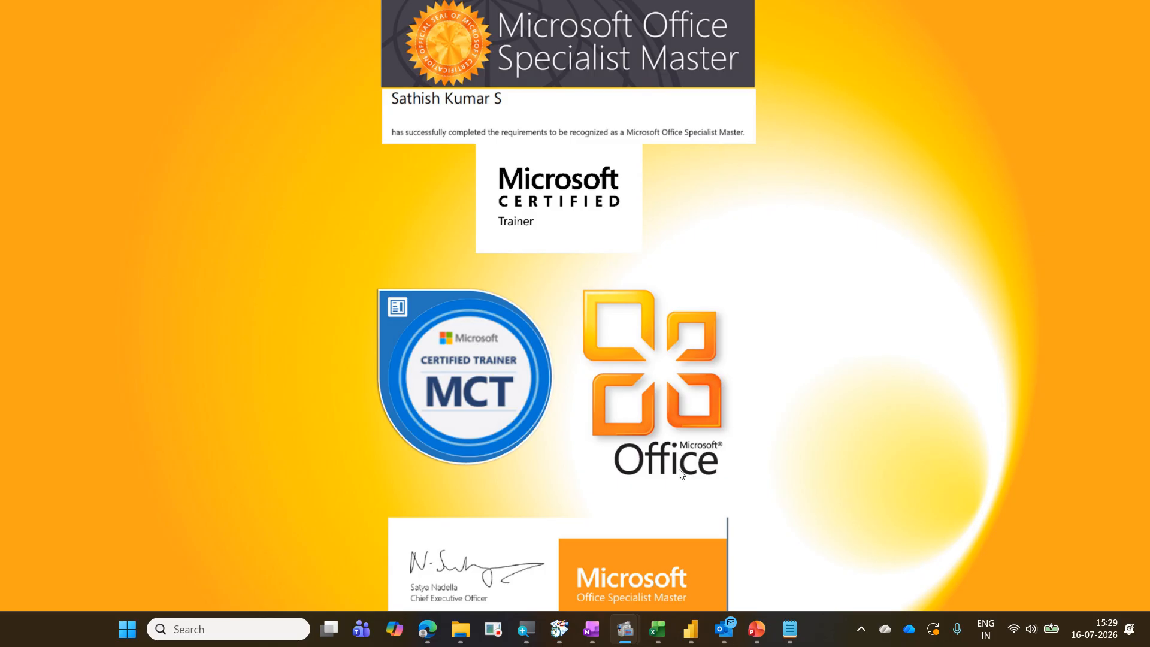
click(696, 628)
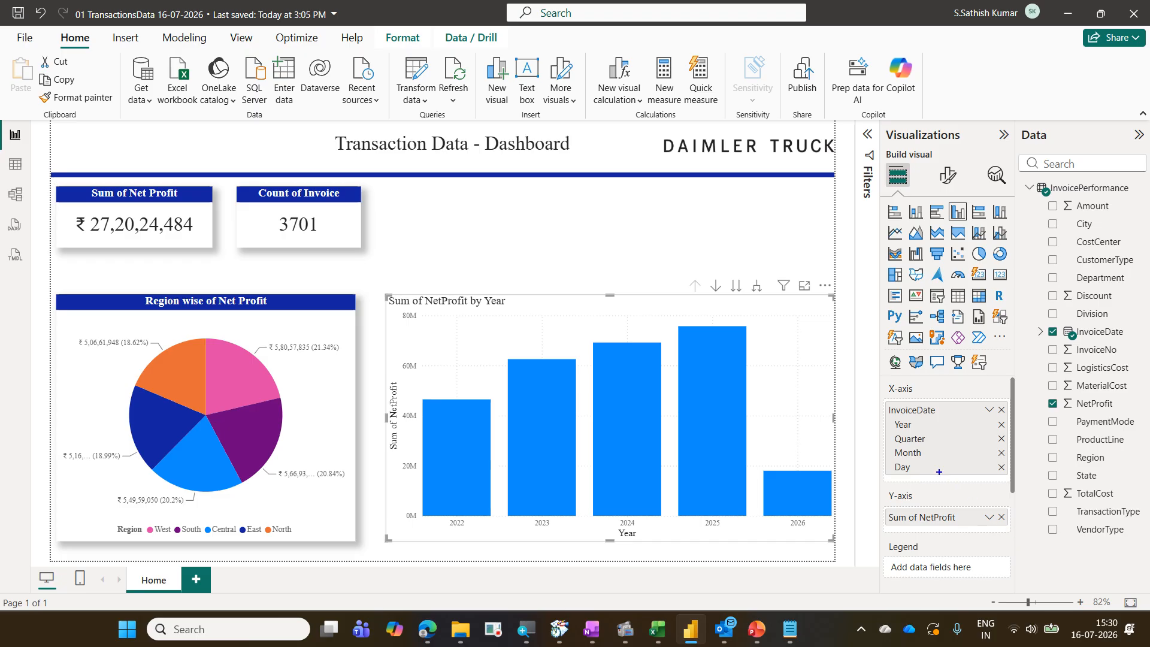
drag(883, 399, 949, 476)
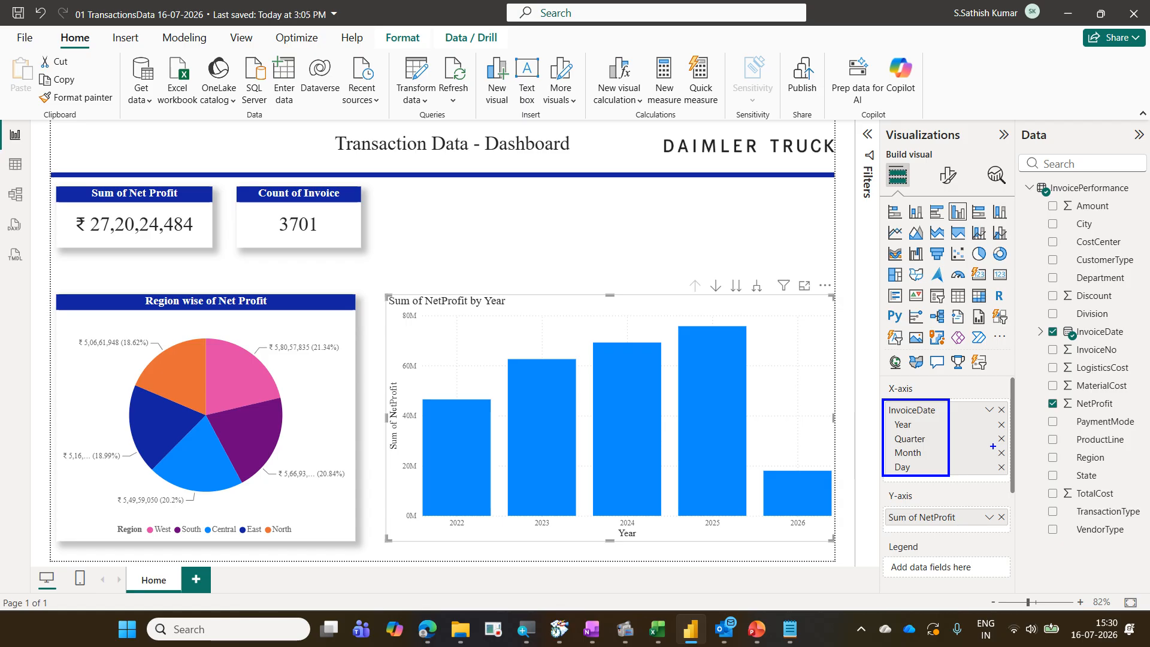
mouse_move(992, 445)
mouse_down()
mouse_move(1008, 432)
mouse_move(993, 442)
mouse_up()
drag(924, 425, 943, 468)
mouse_move(1008, 440)
mouse_down()
mouse_move(989, 441)
mouse_move(1003, 443)
mouse_up()
key(Escape)
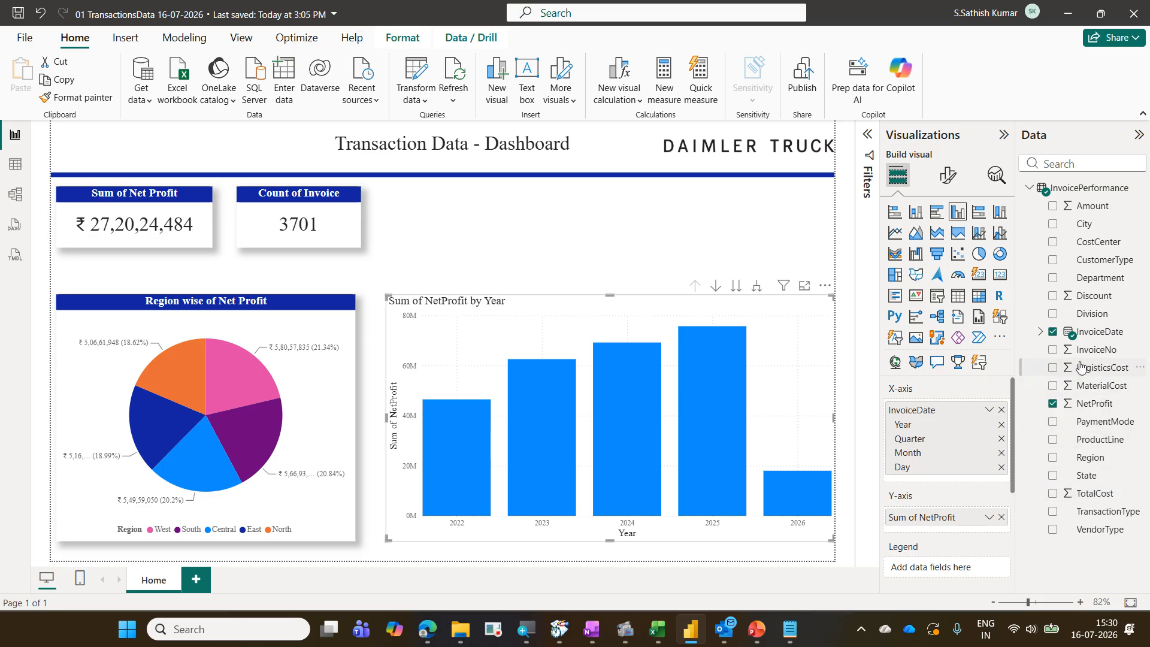
Turn on data labels for the Net Profit column chart
click(1039, 337)
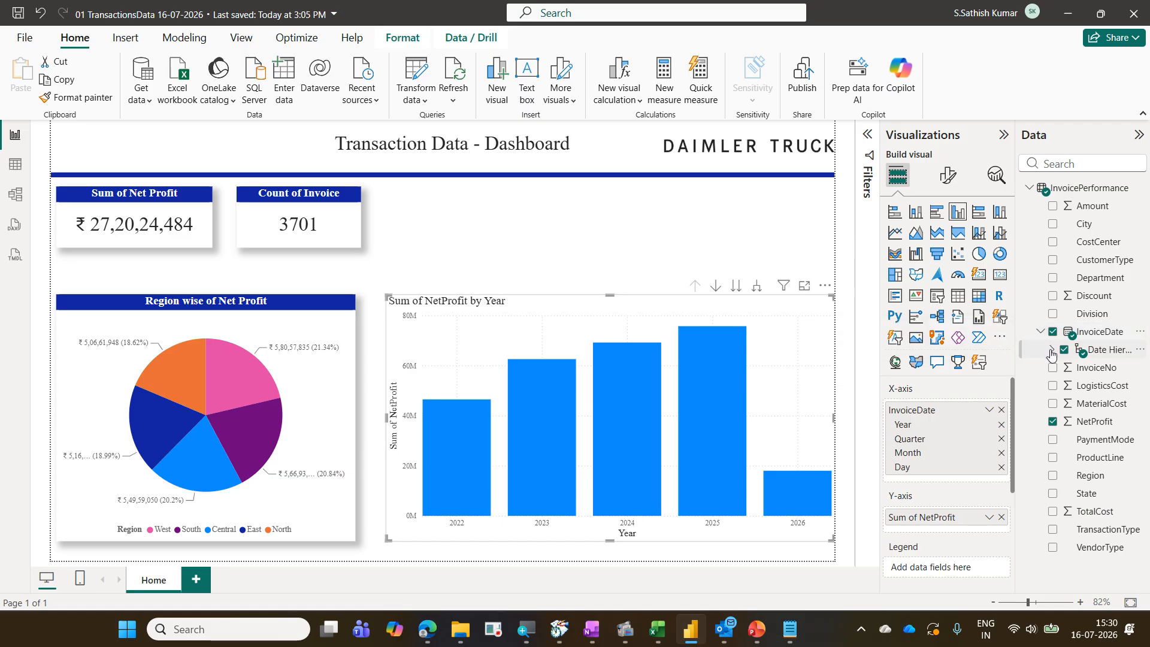
click(1052, 350)
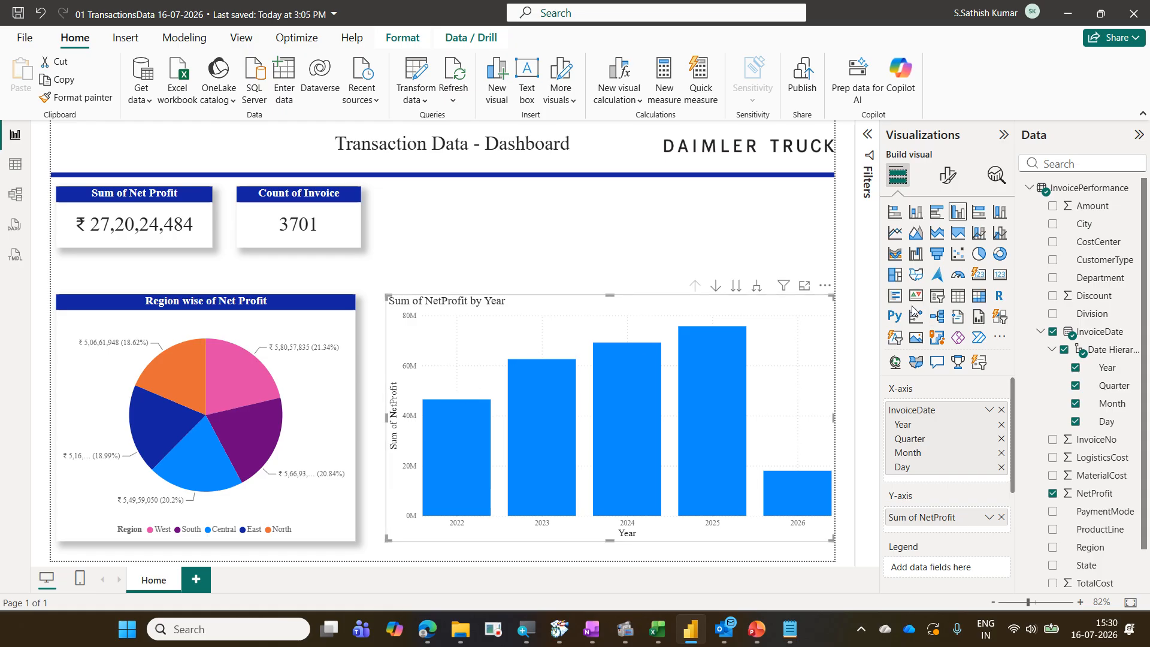
click(948, 178)
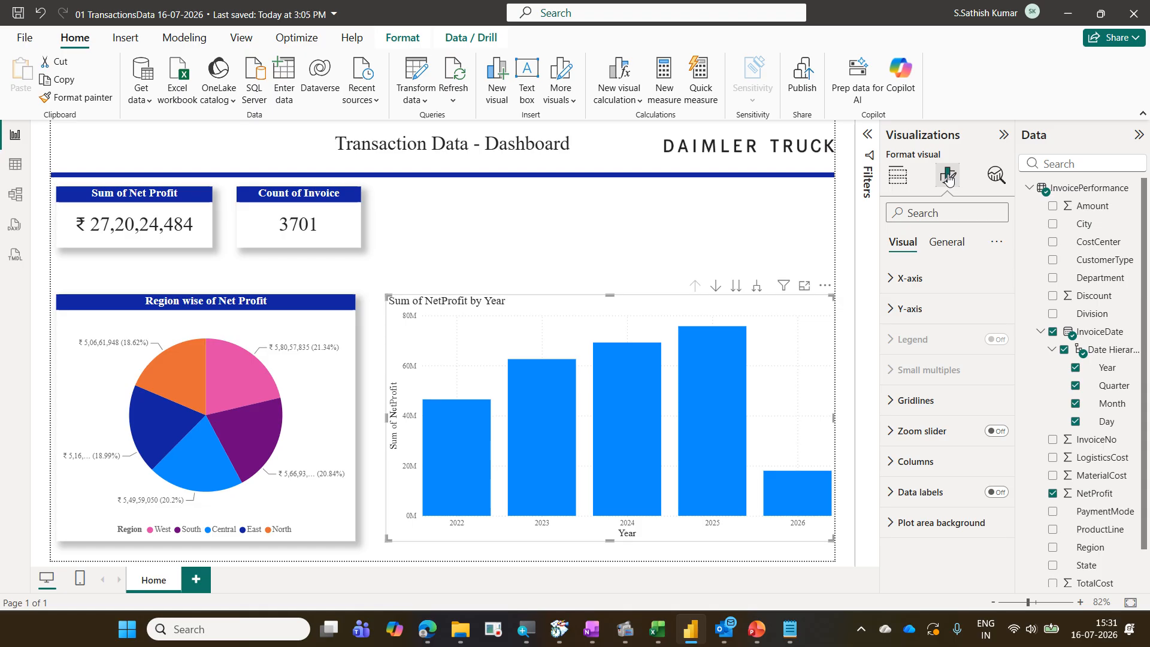
click(998, 492)
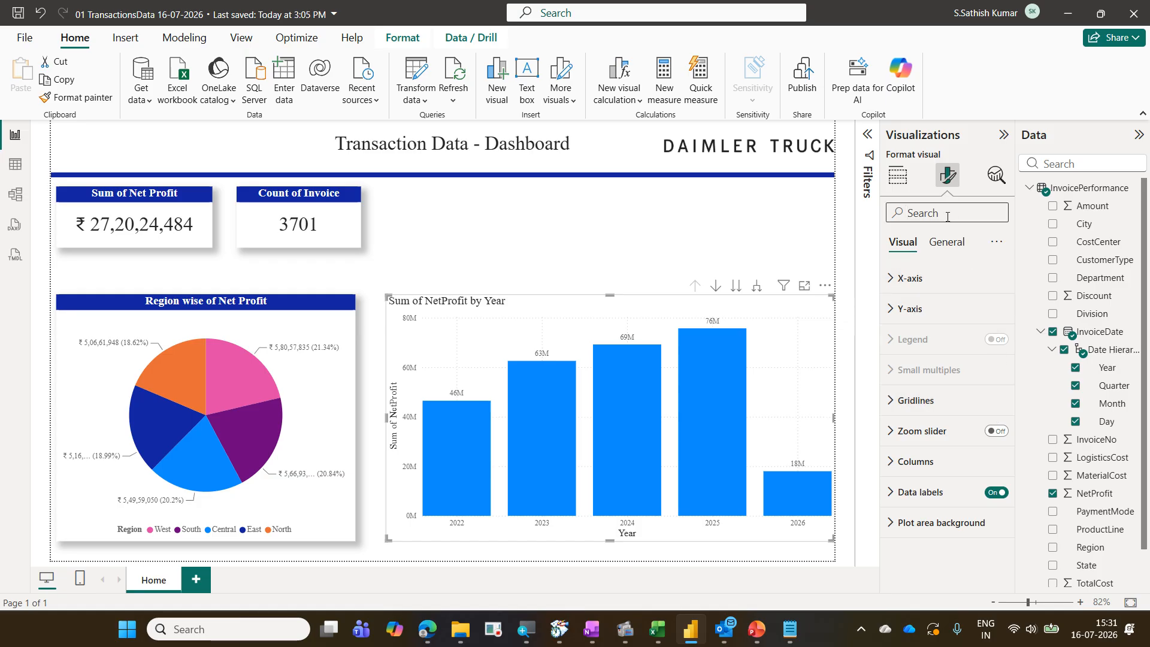
Set the column chart's Y-axis display units to None
text(dis)
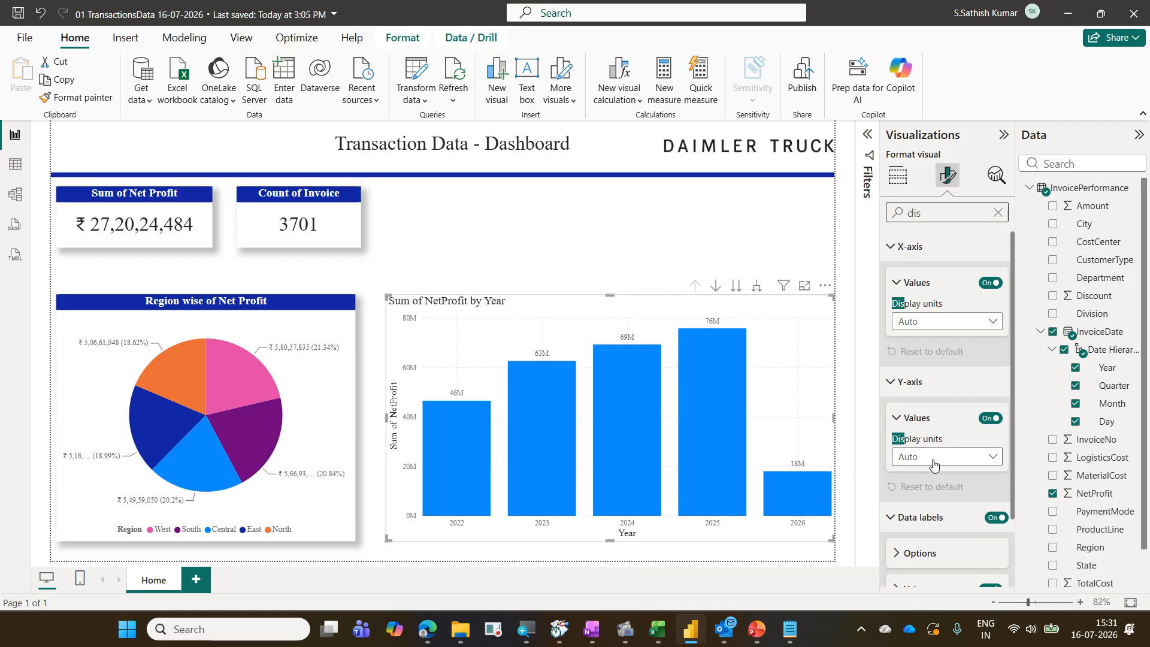
click(934, 460)
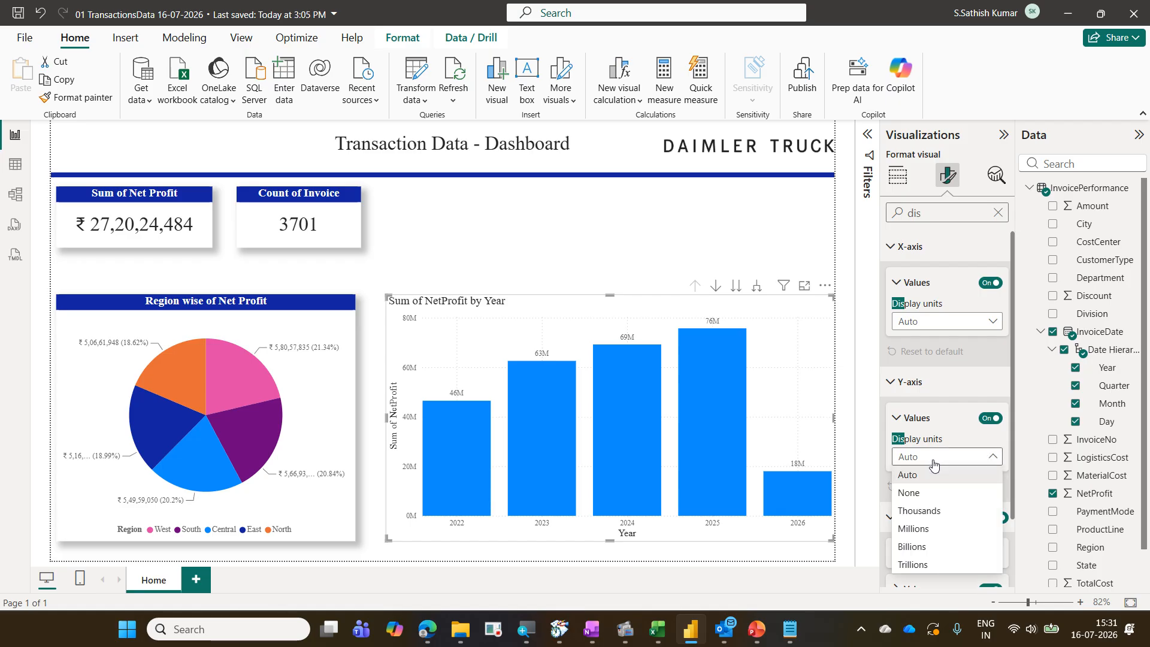
click(934, 495)
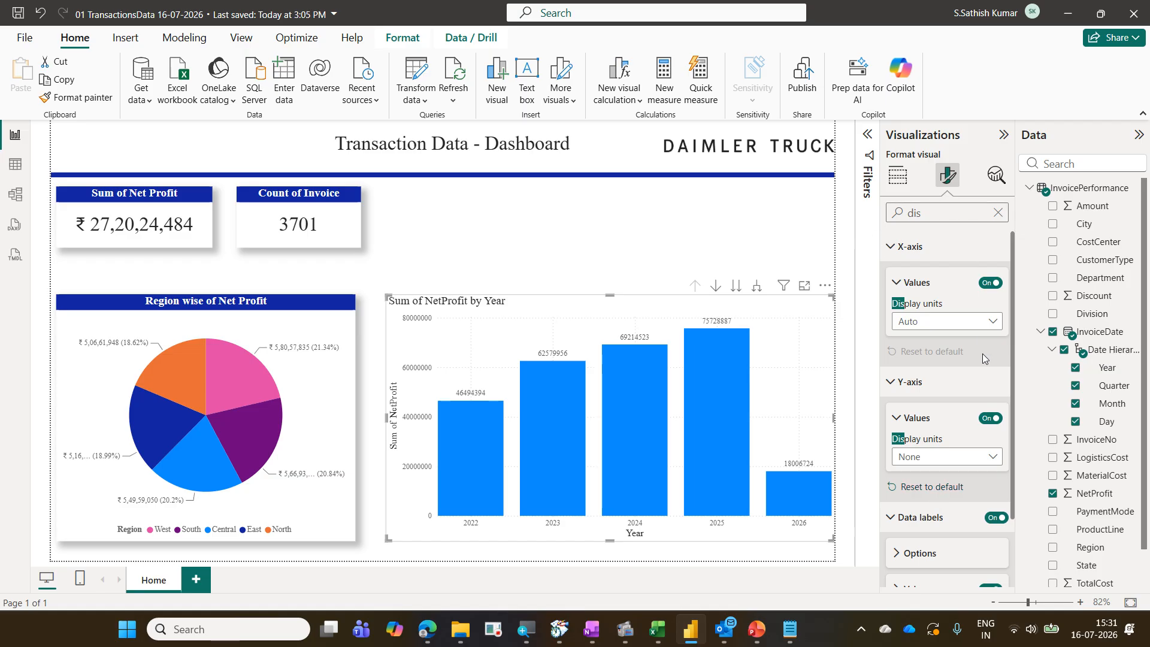
drag(883, 199, 940, 226)
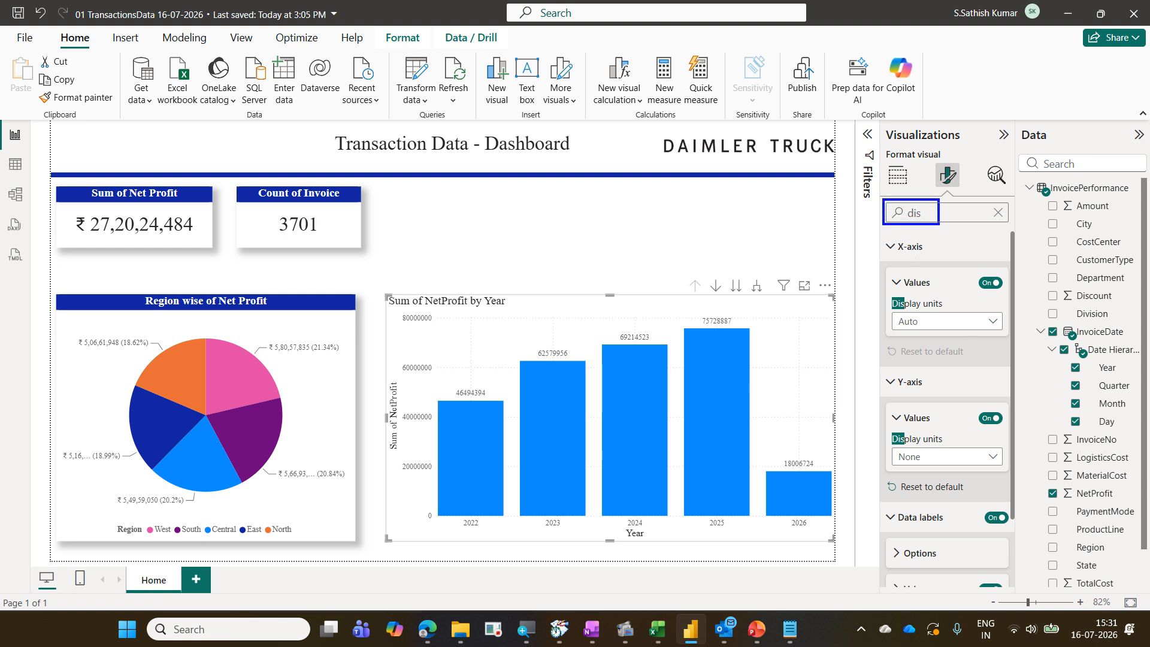
mouse_move(879, 431)
mouse_down()
mouse_move(931, 469)
mouse_move(1014, 473)
mouse_up()
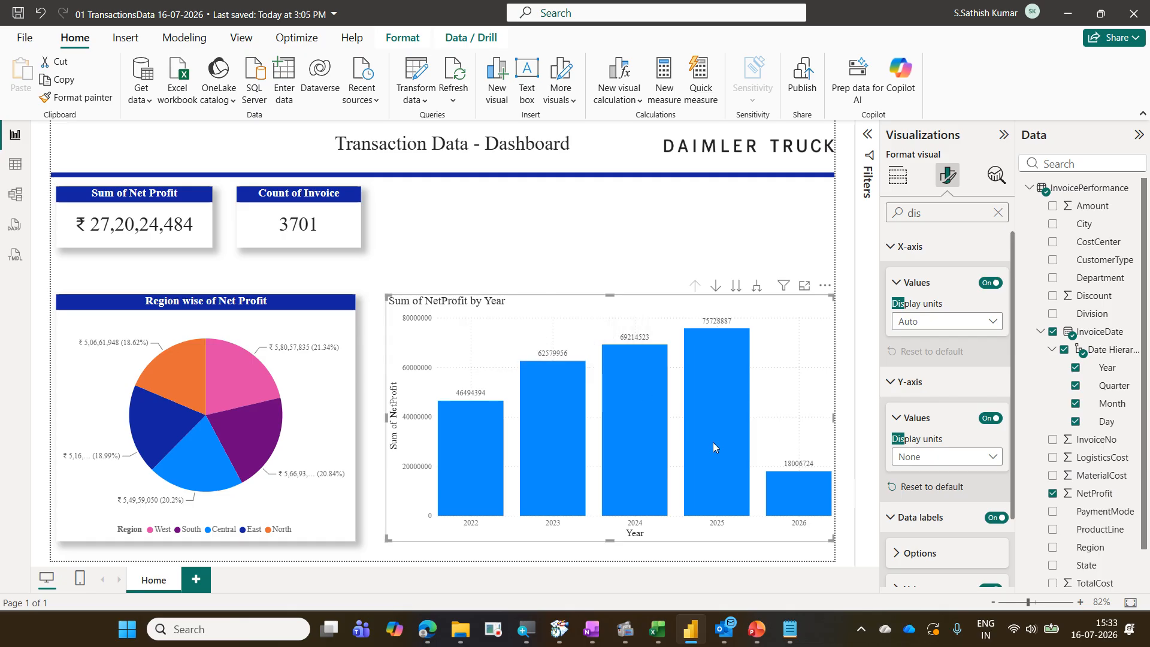
mouse_move(810, 501)
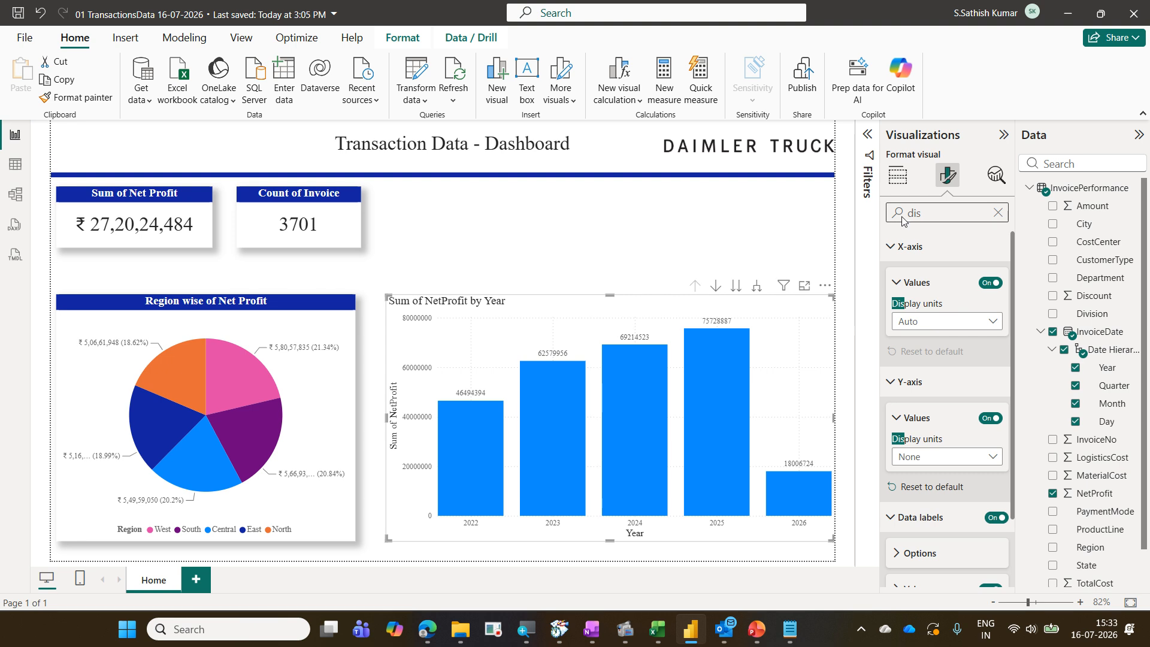
Open conditional formatting for the column color in the chart's Columns settings
click(998, 215)
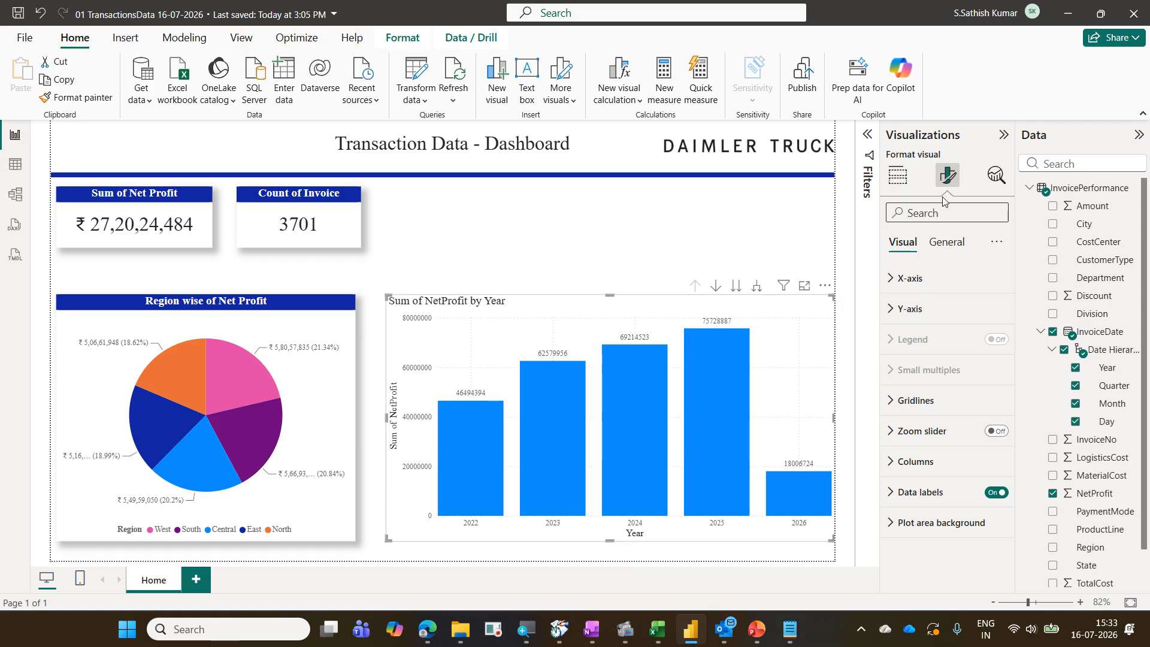
click(907, 462)
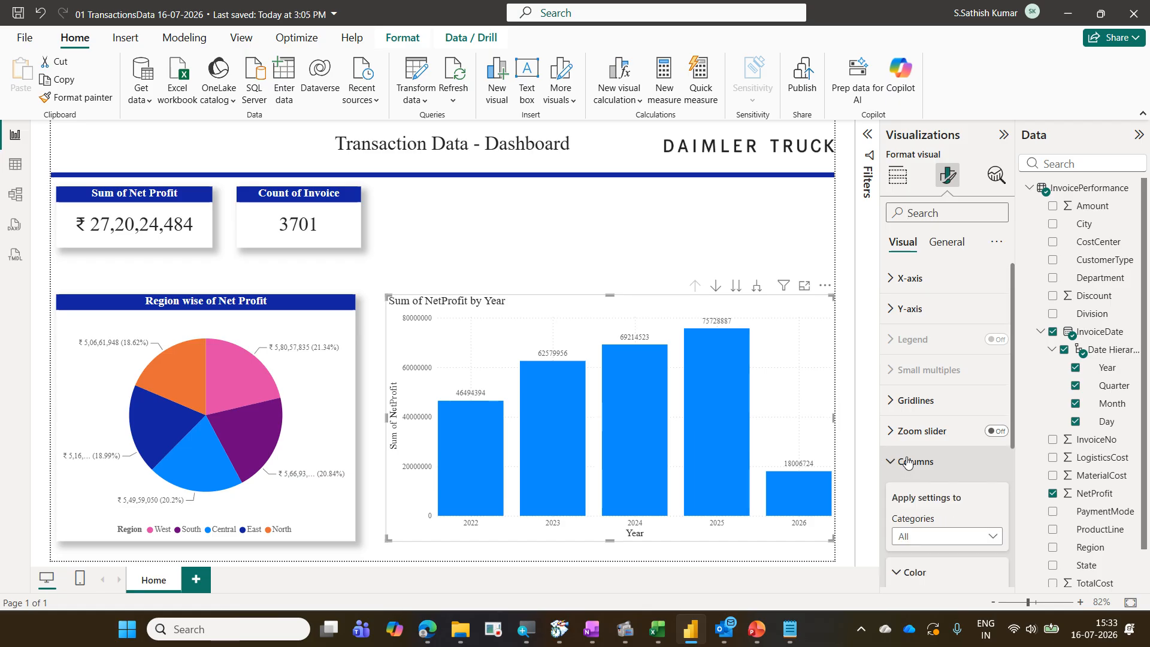
scroll(907, 462, down, 3)
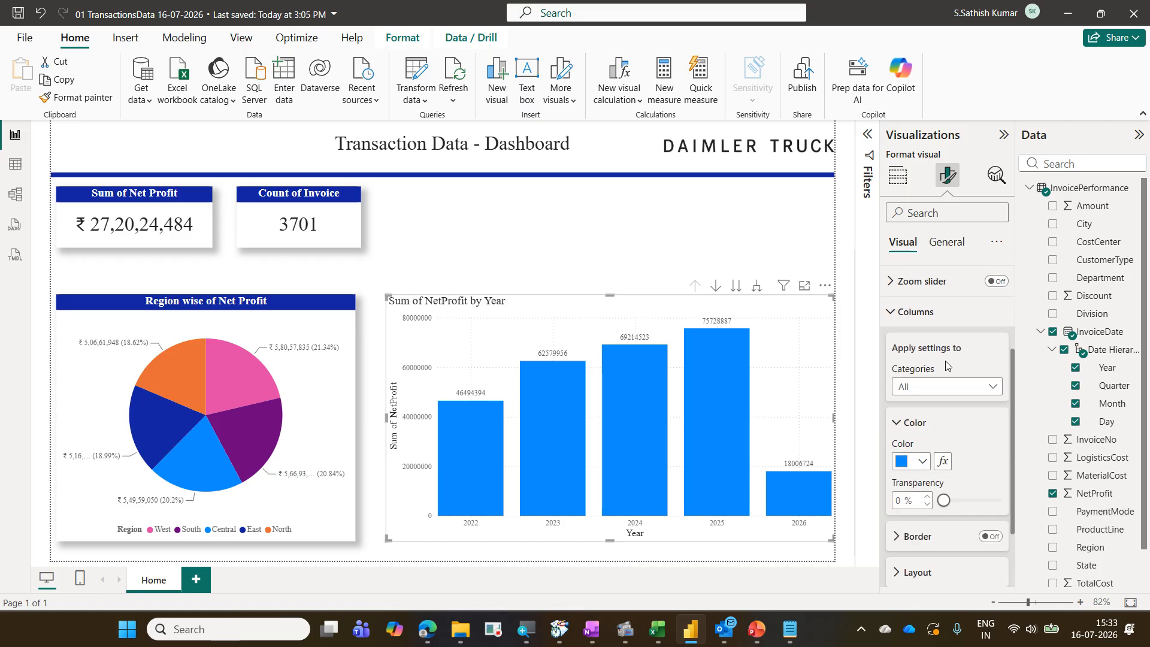
scroll(948, 369, up, 2)
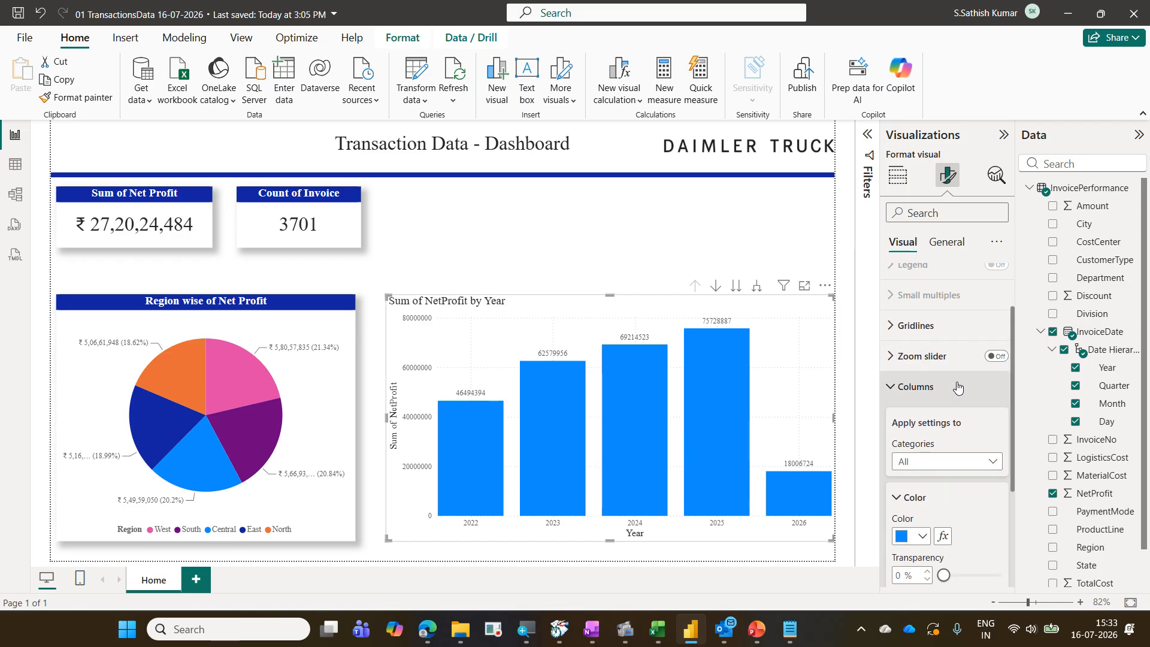
scroll(958, 388, down, 2)
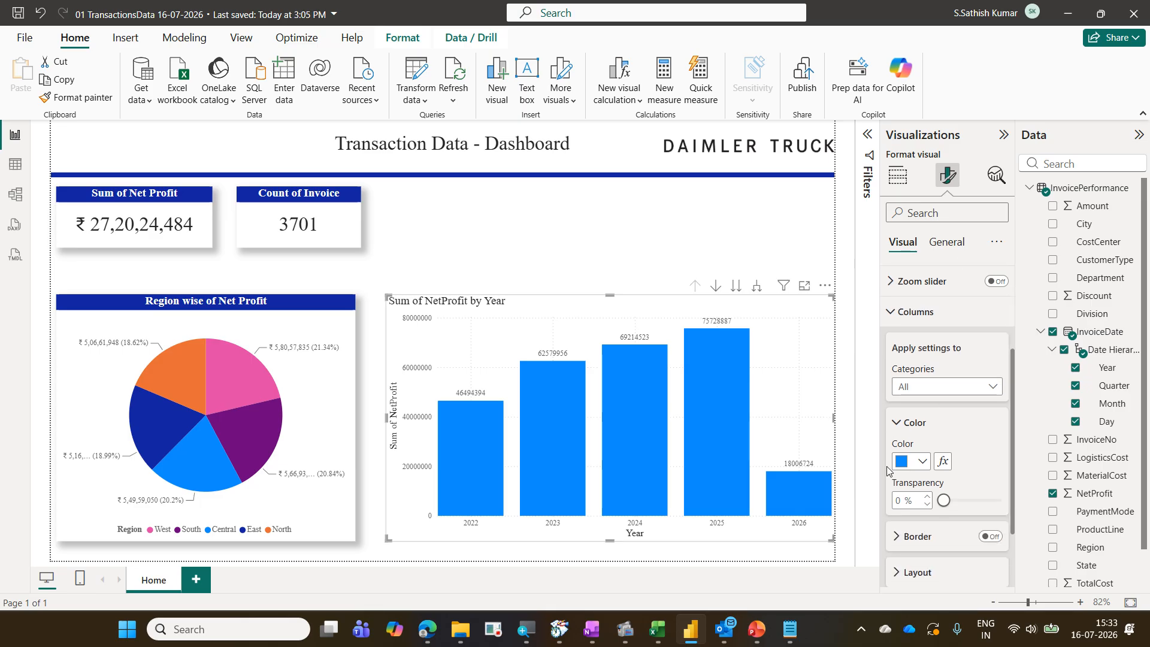
click(943, 462)
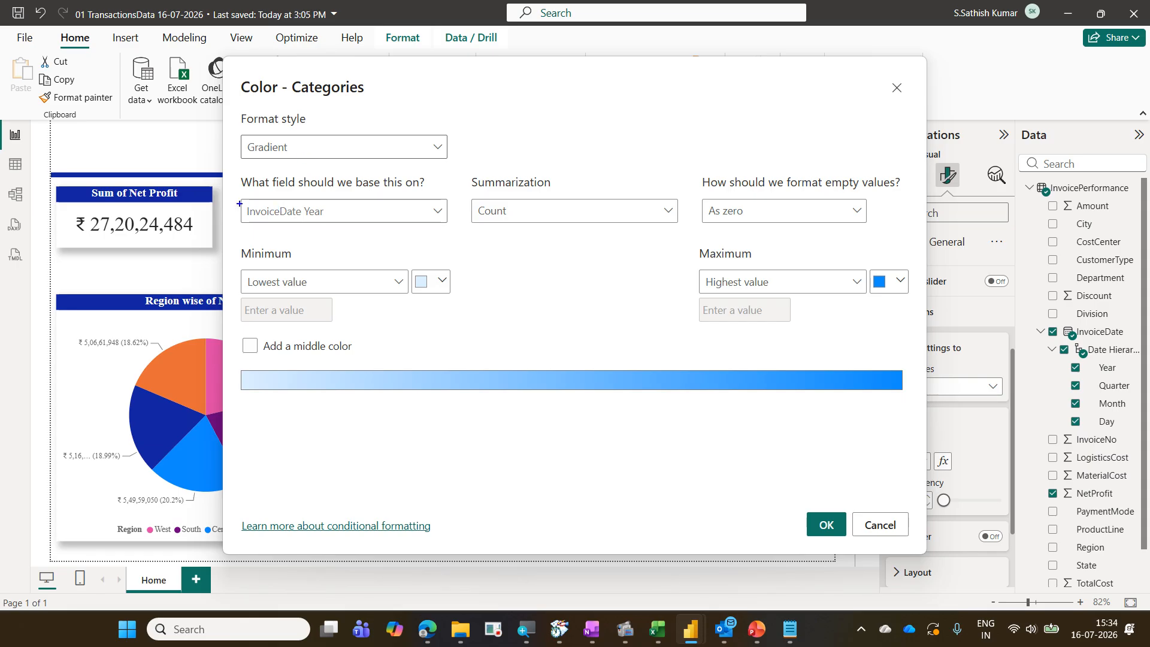
mouse_move(240, 204)
mouse_down()
mouse_move(333, 221)
mouse_move(408, 171)
mouse_up()
mouse_move(360, 221)
mouse_down()
mouse_move(411, 189)
mouse_move(311, 228)
mouse_move(362, 236)
mouse_up()
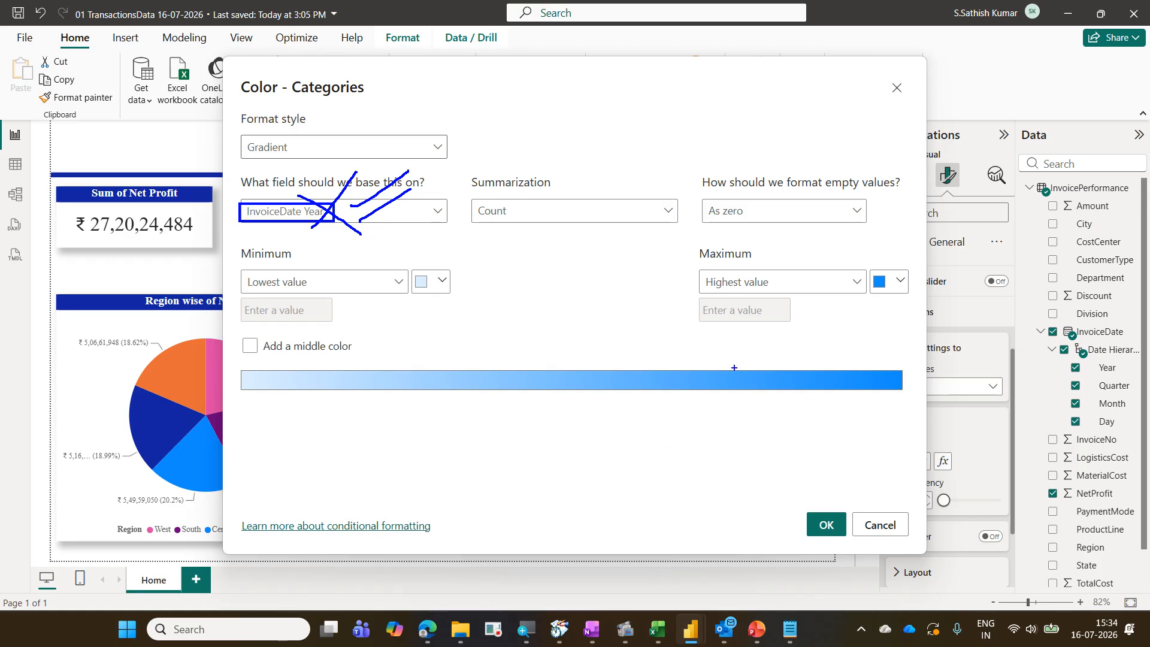
drag(496, 306, 556, 237)
drag(563, 326, 578, 313)
key(Escape)
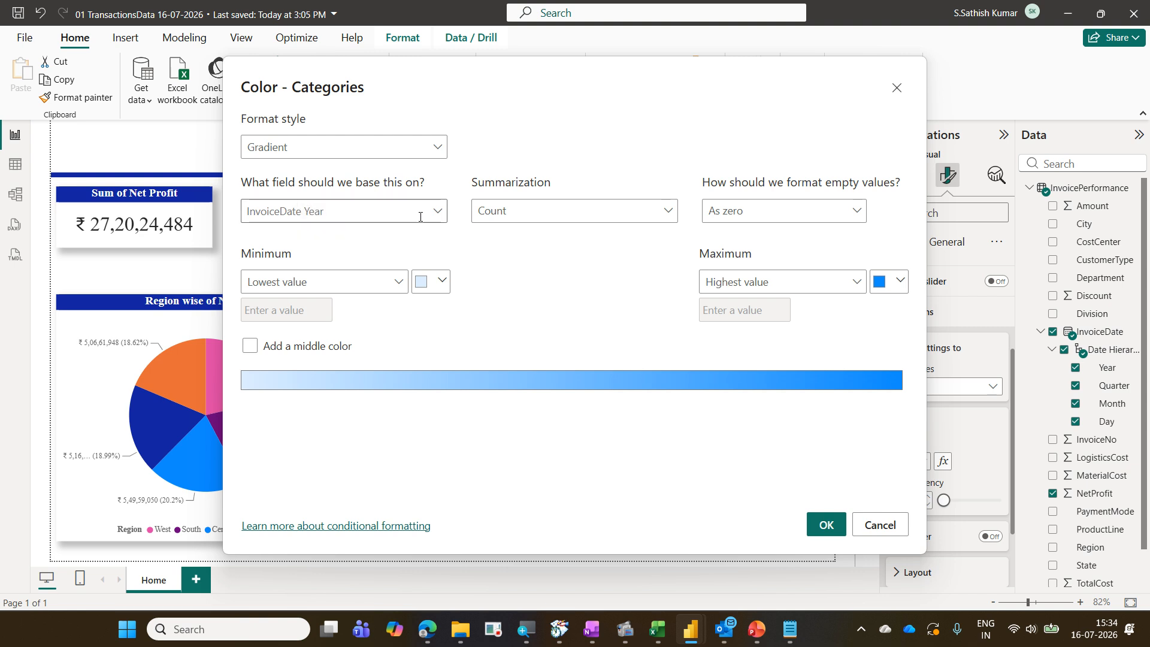
Set a gradient column color based on Sum of NetProfit, with red minimum, a middle color and green maximum
click(441, 216)
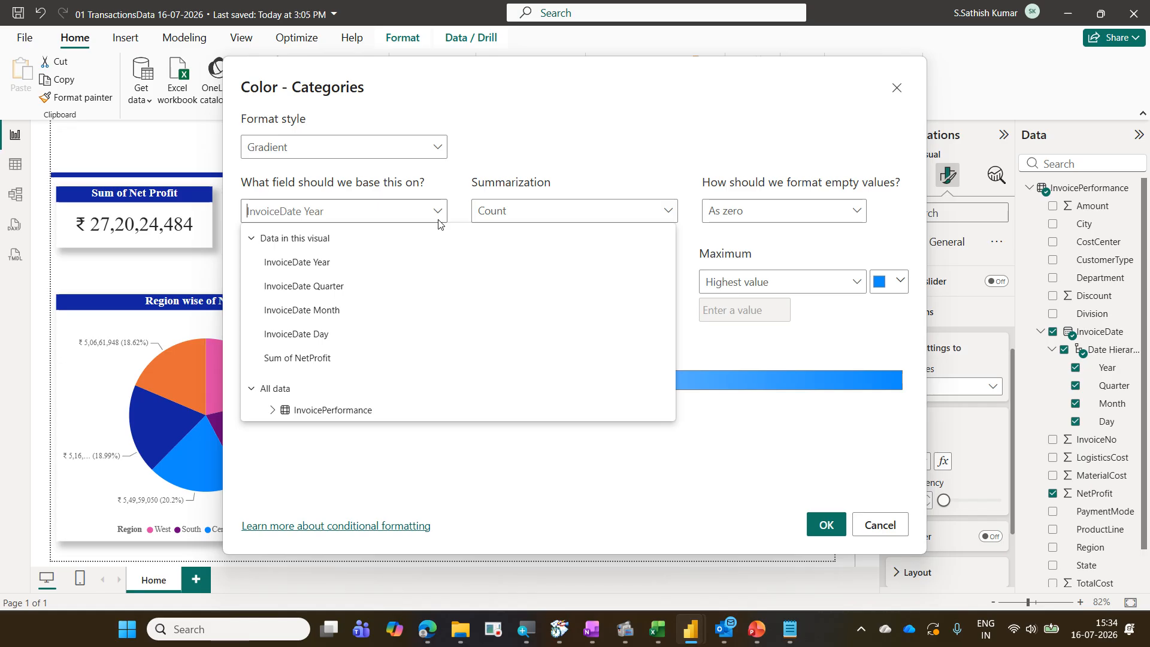
click(329, 360)
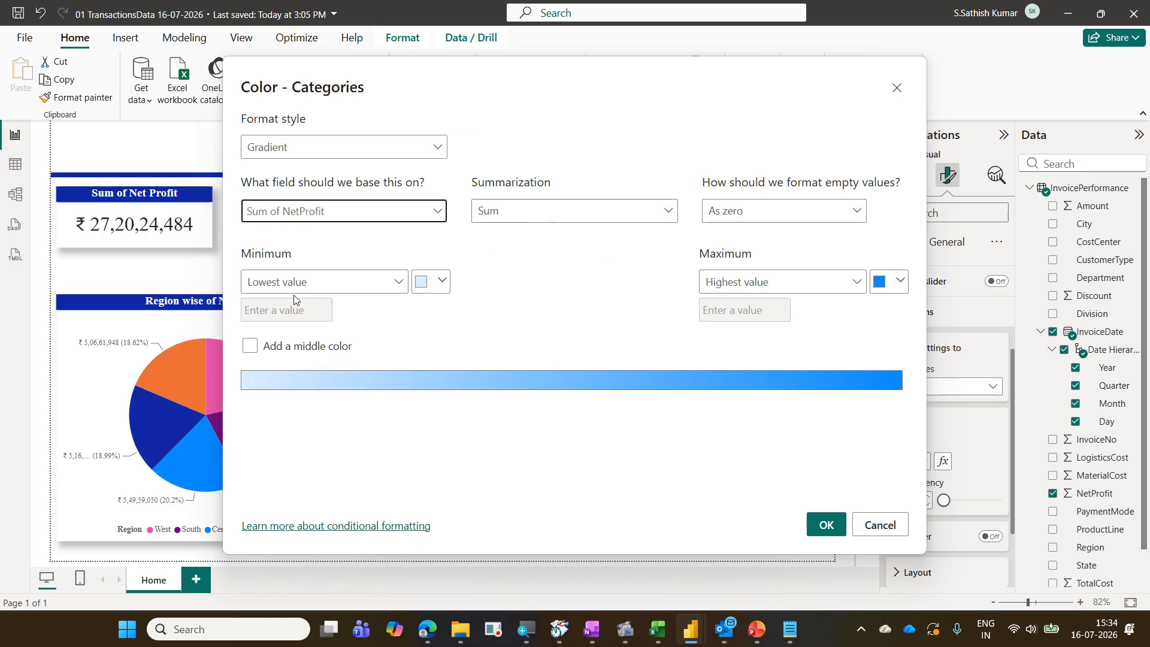
click(400, 289)
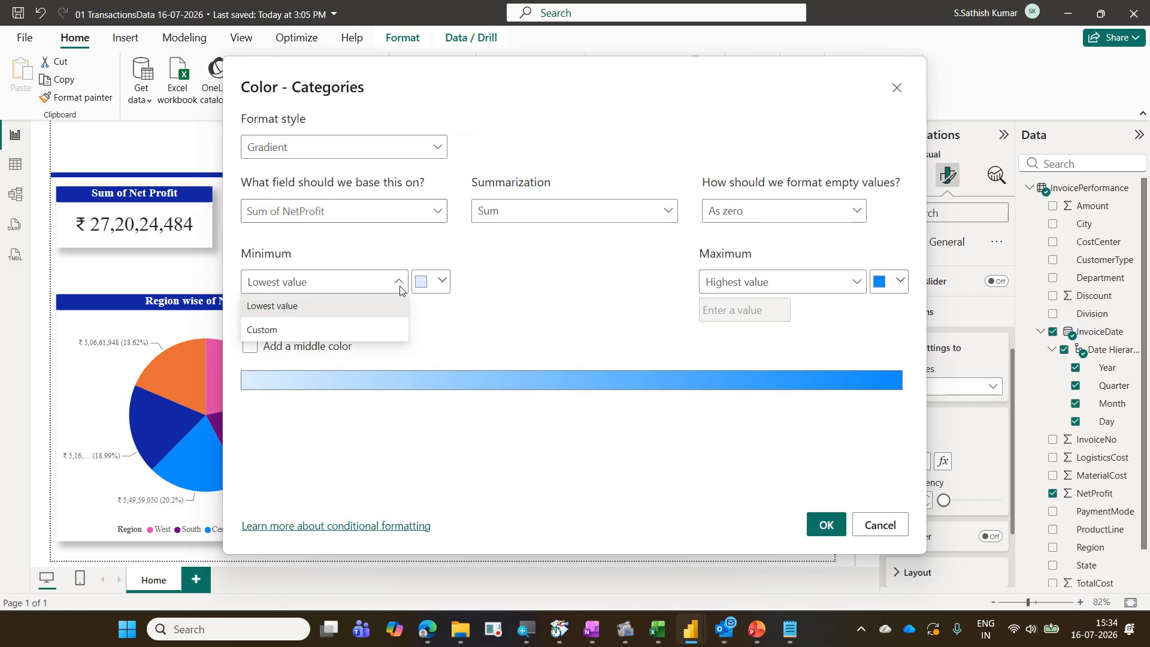
click(356, 316)
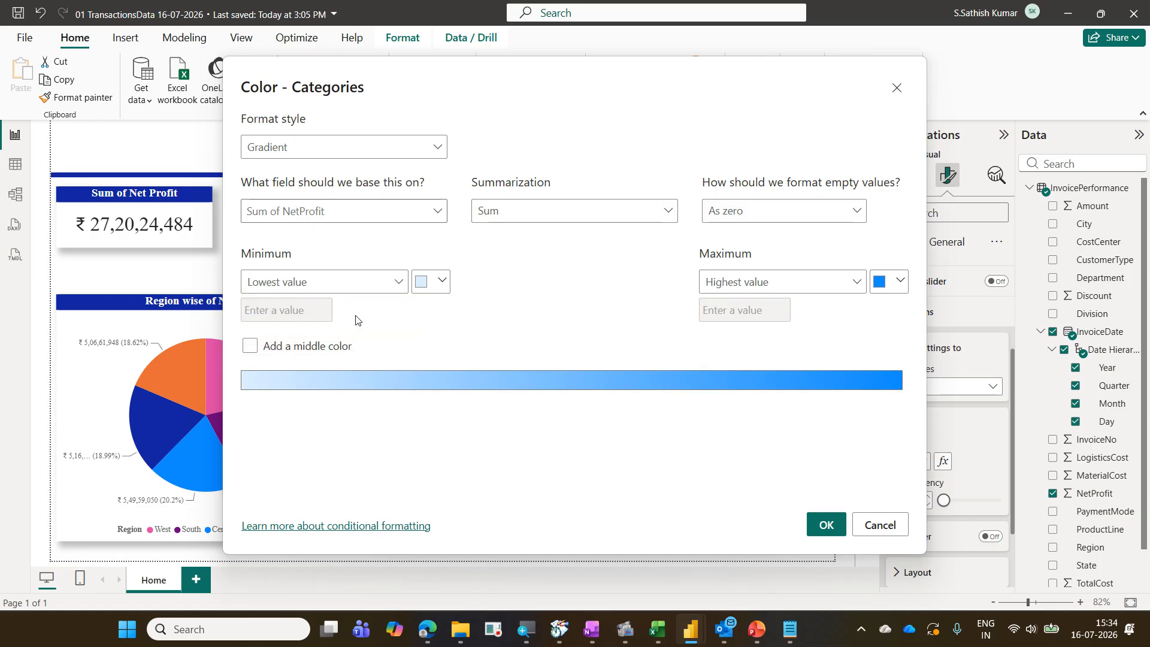
click(442, 280)
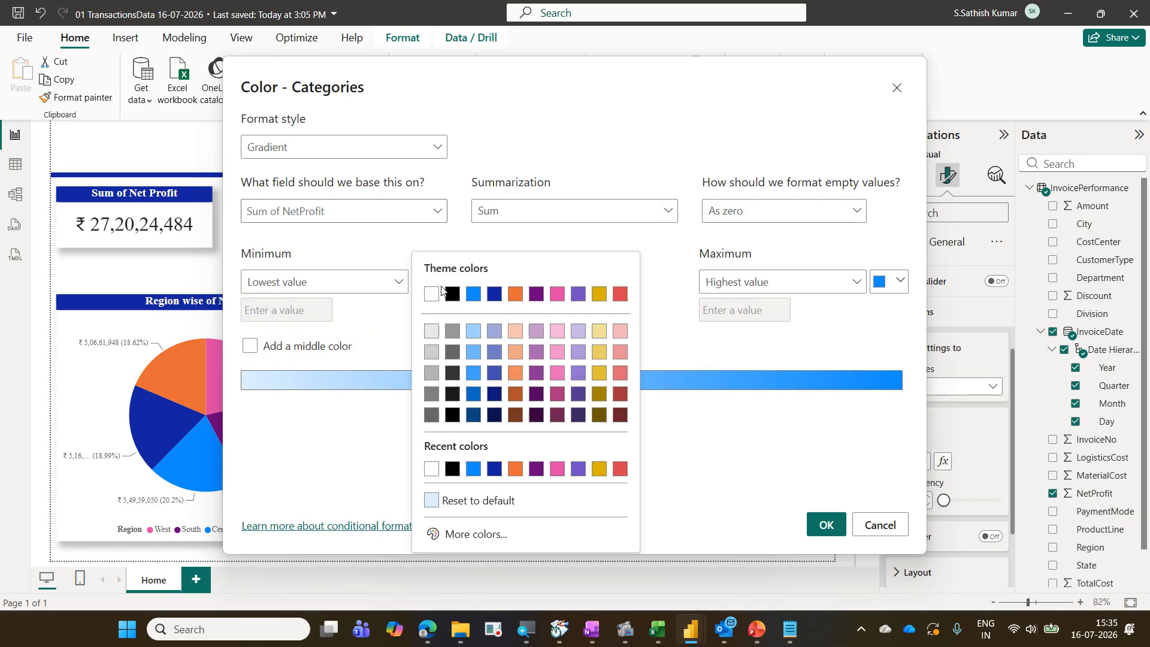
click(625, 296)
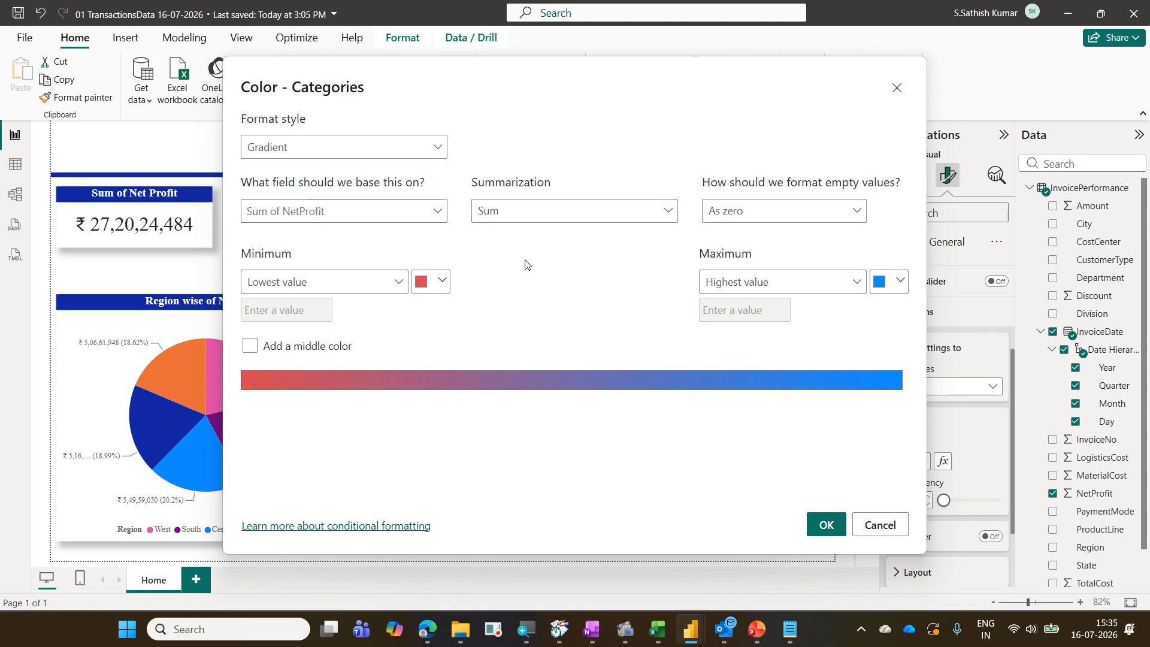
click(250, 353)
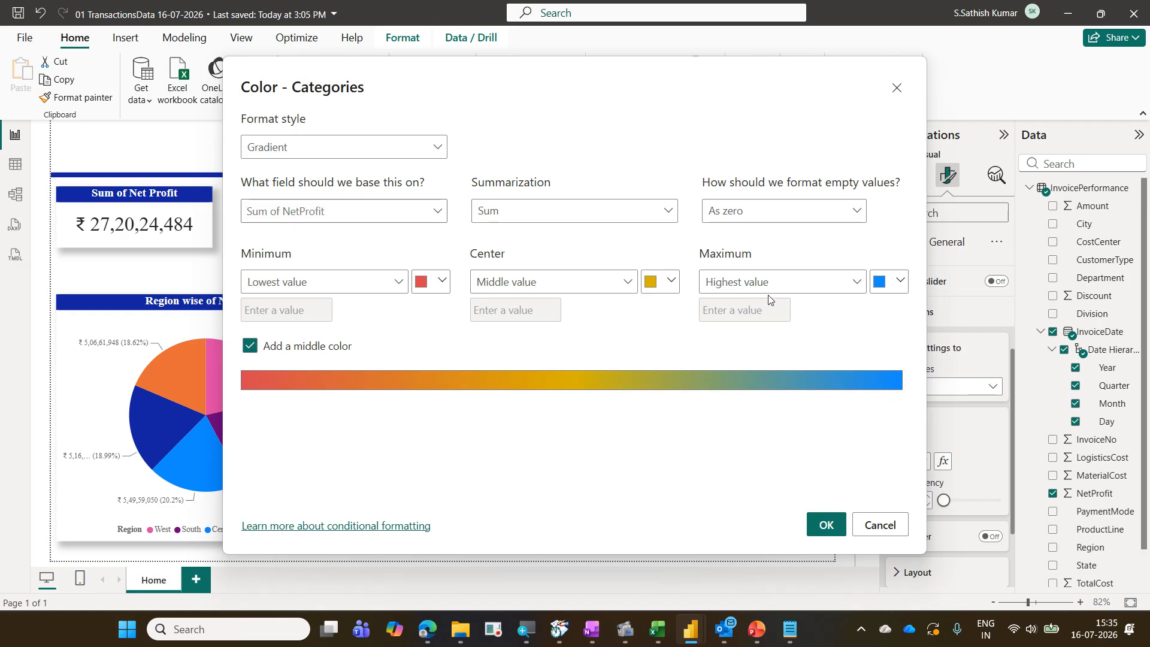
click(900, 281)
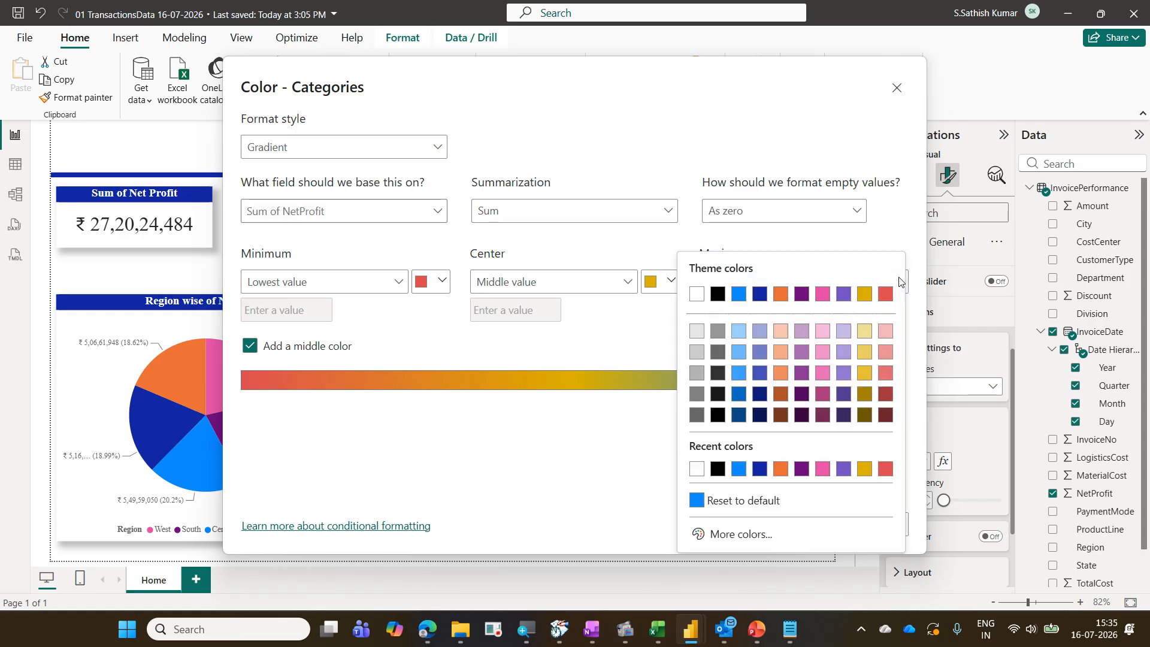
click(741, 535)
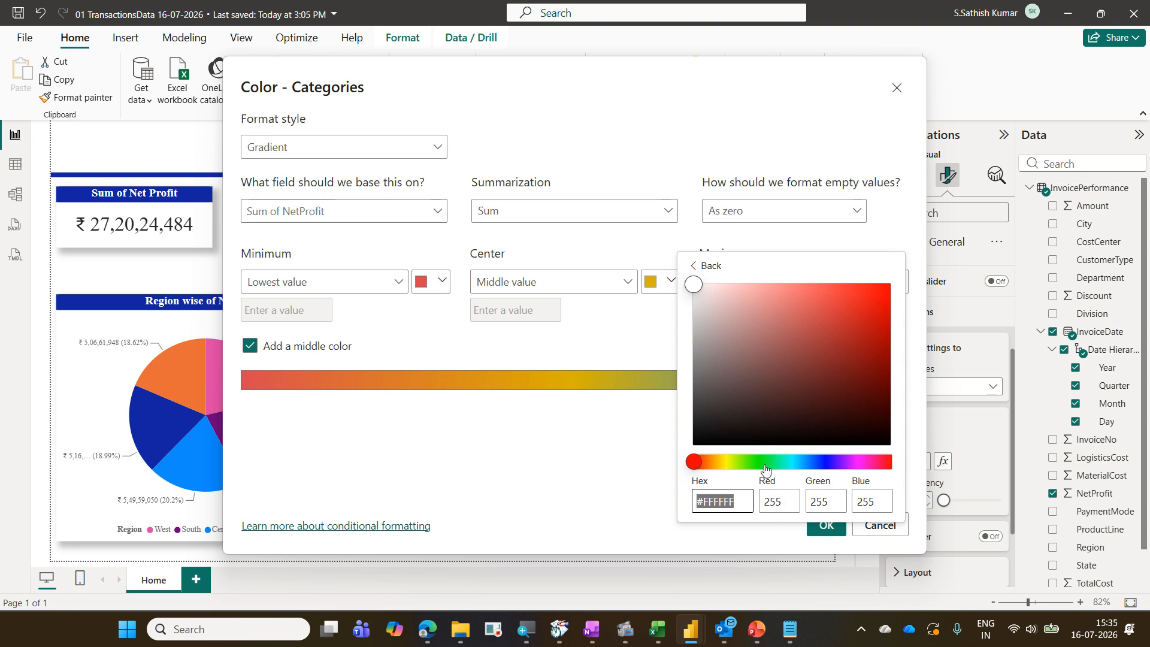
click(770, 462)
click(889, 292)
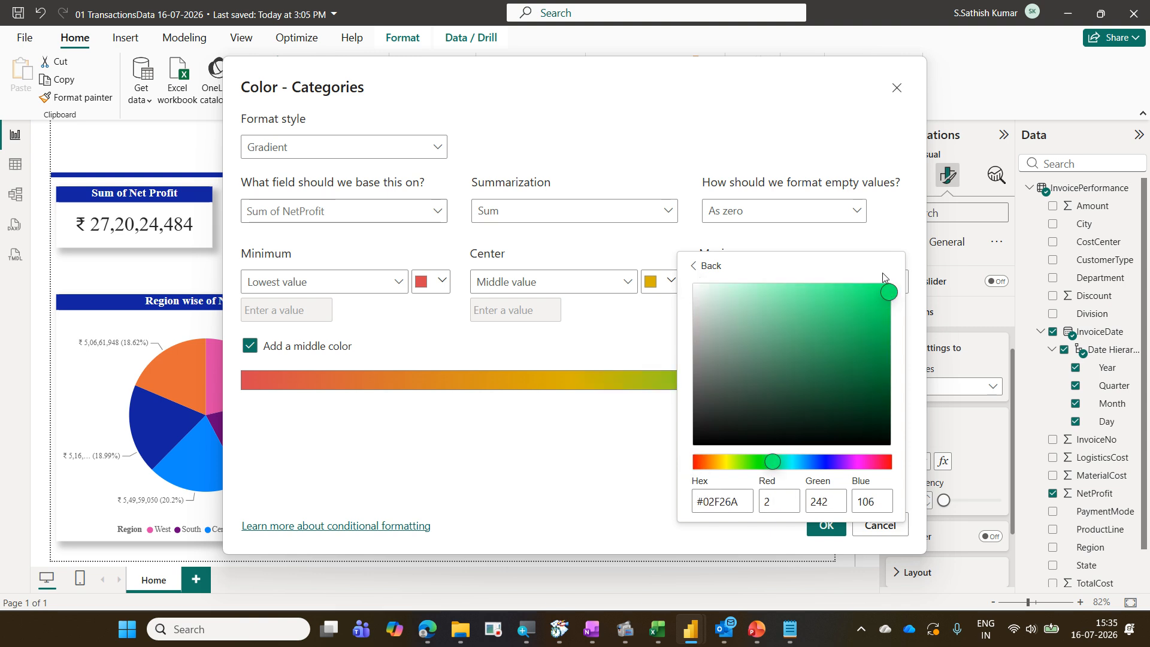
click(876, 240)
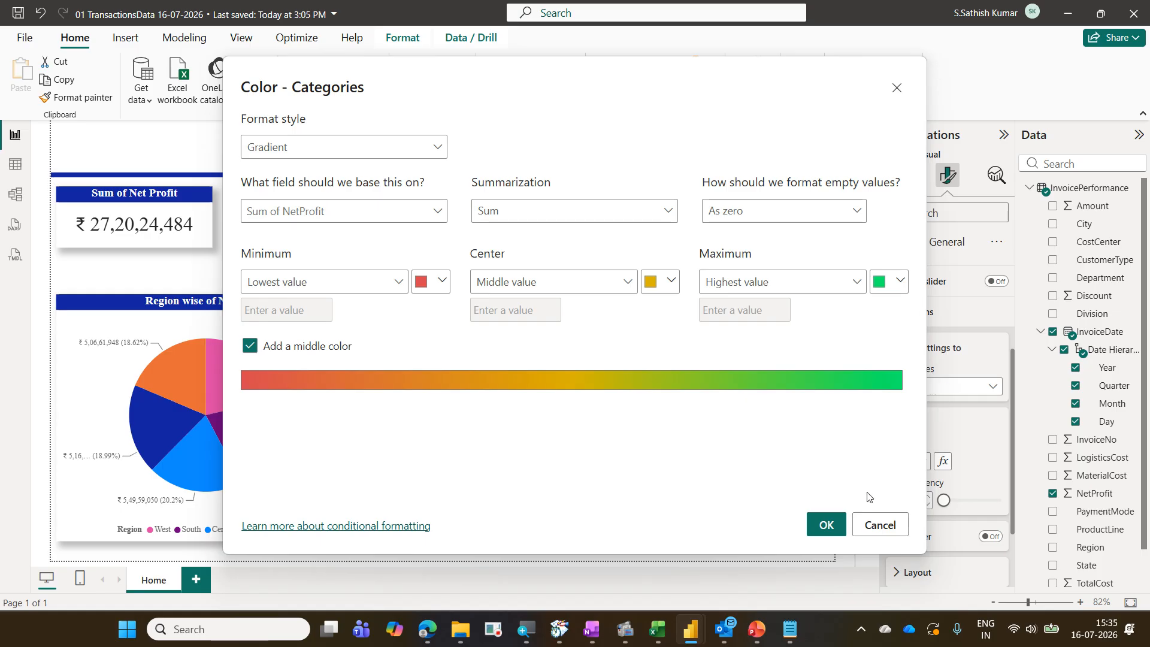
click(831, 525)
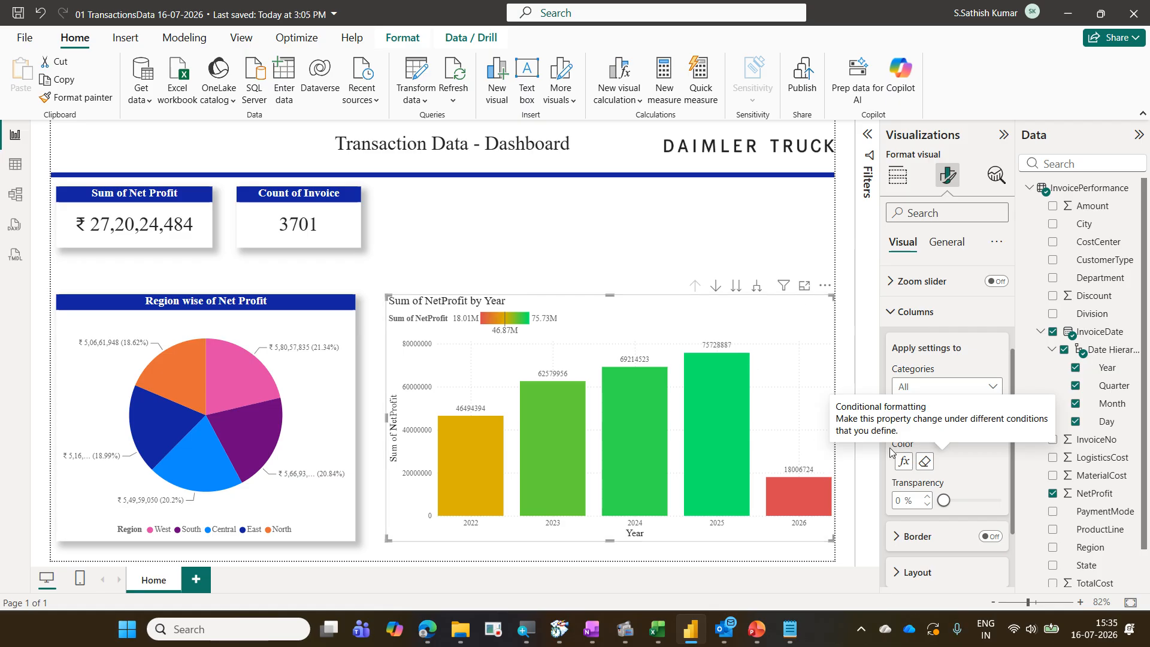
Reset the column color and reapply the gradient on Sum of NetProfit with red minimum, a middle color and green maximum
click(922, 462)
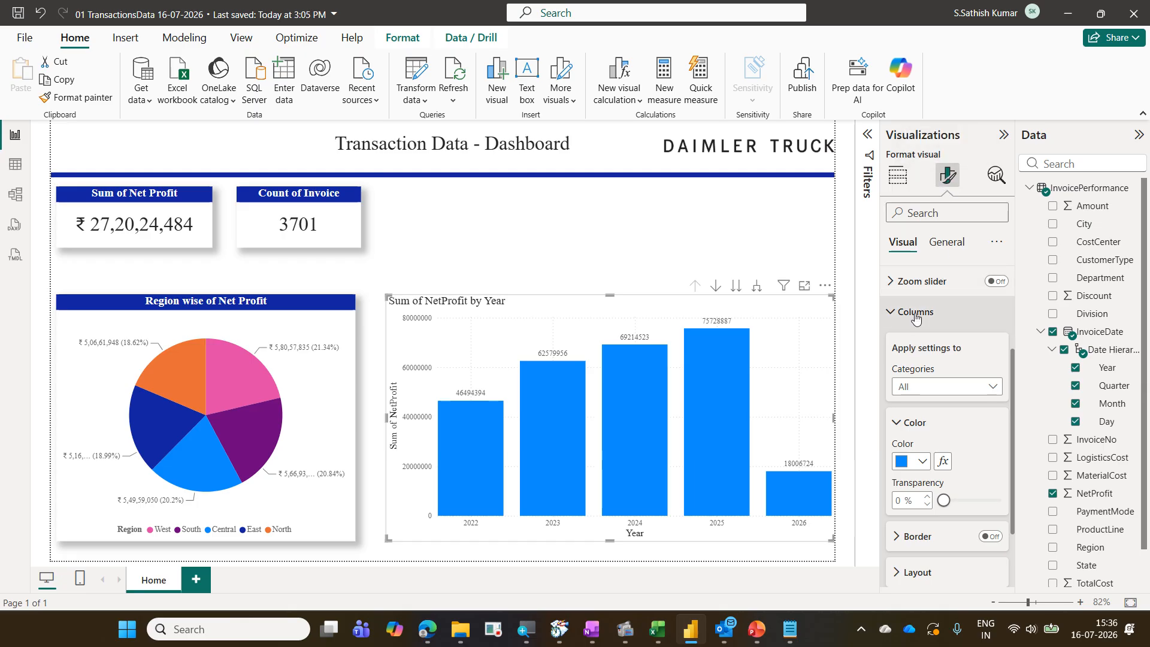
click(942, 462)
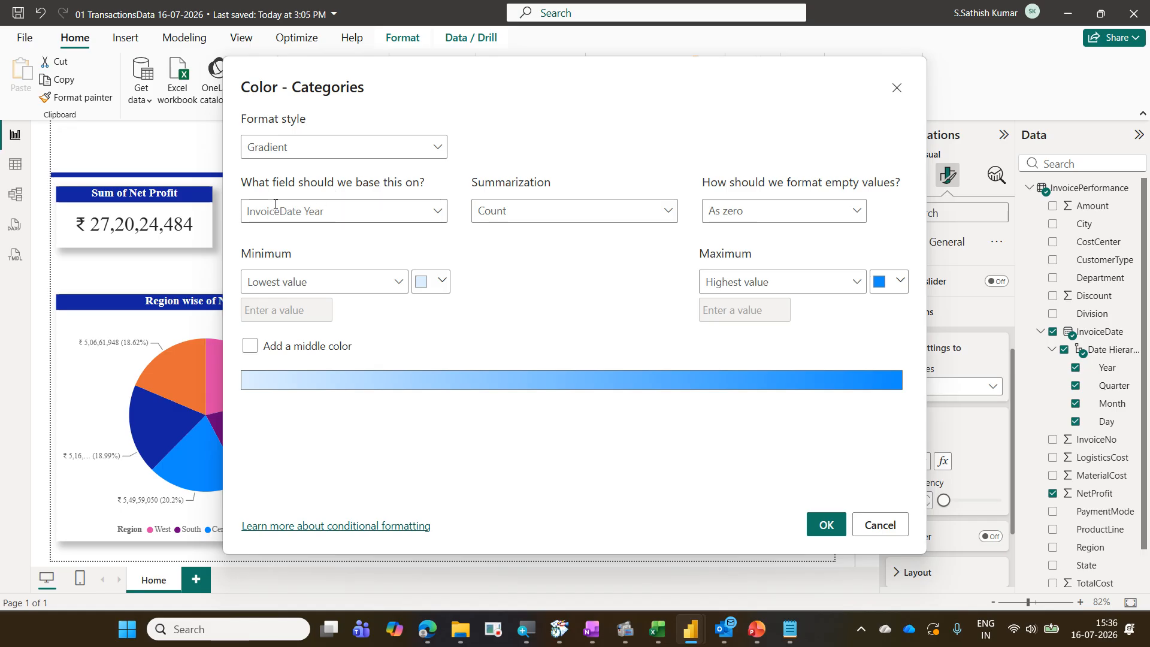
click(437, 213)
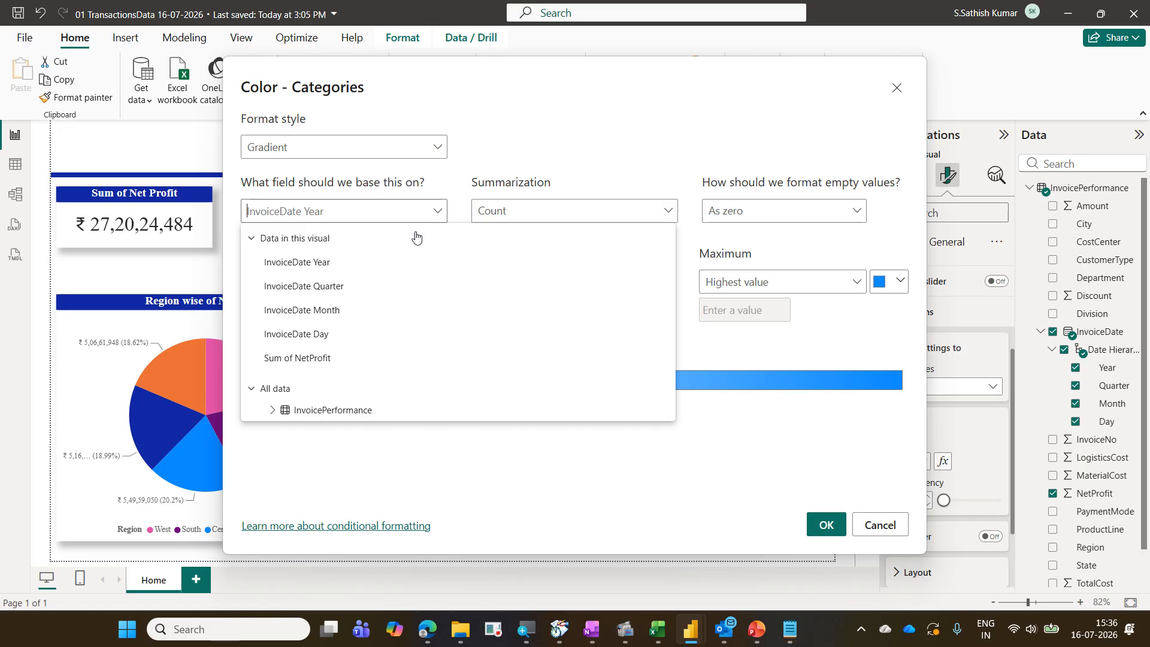
click(327, 360)
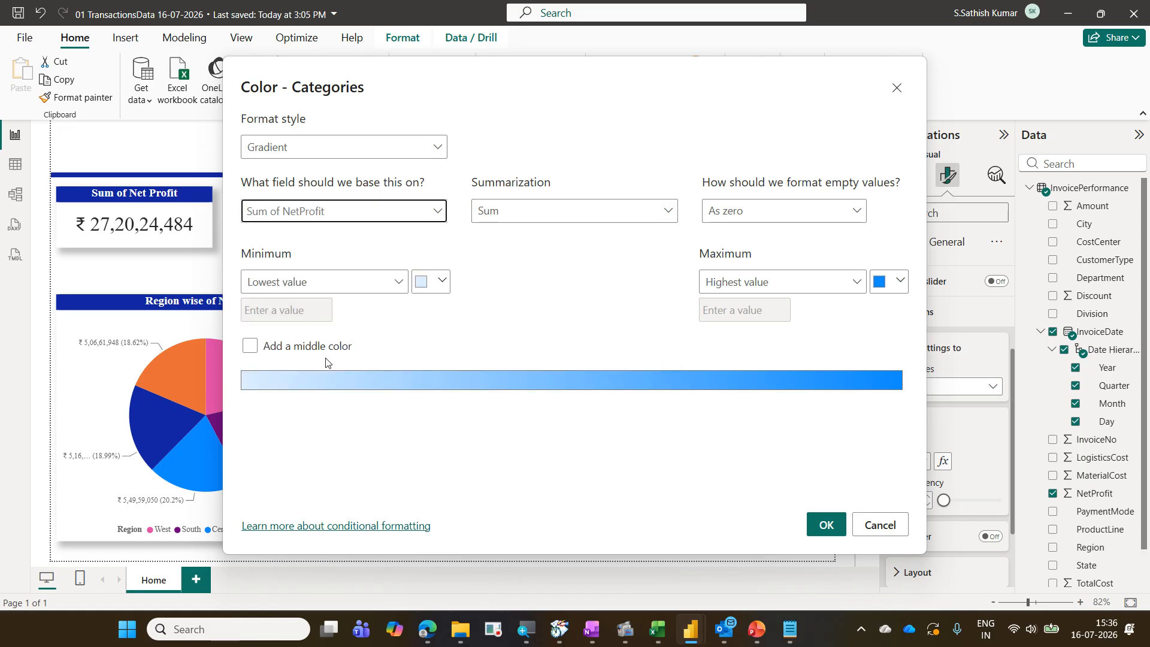
click(443, 283)
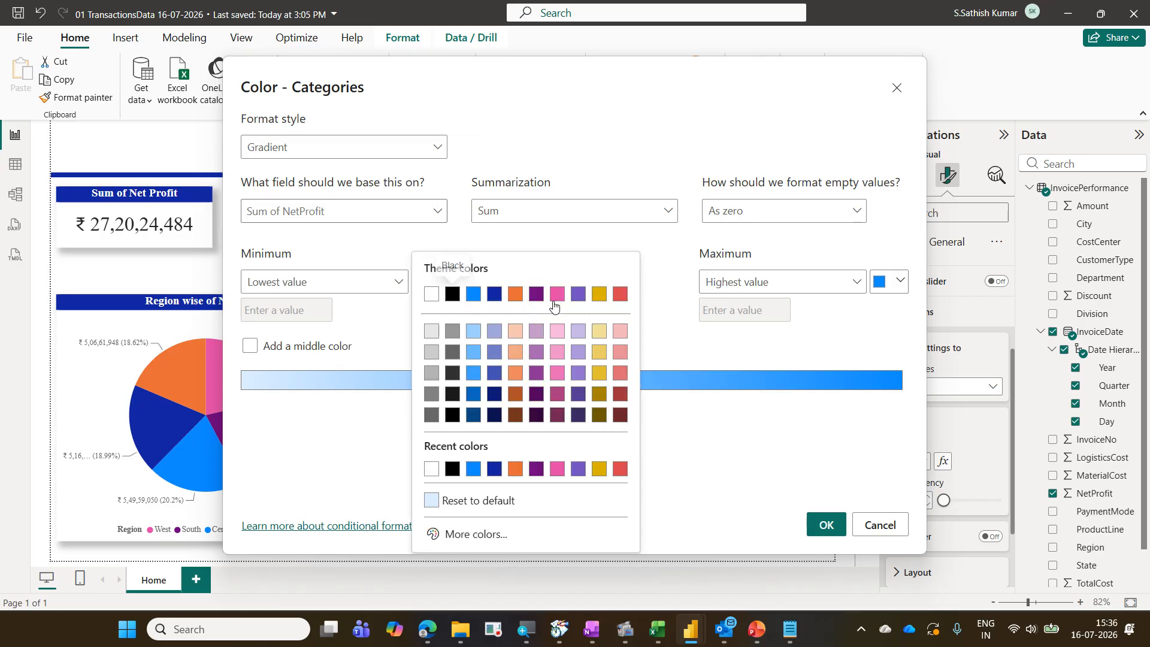
click(620, 293)
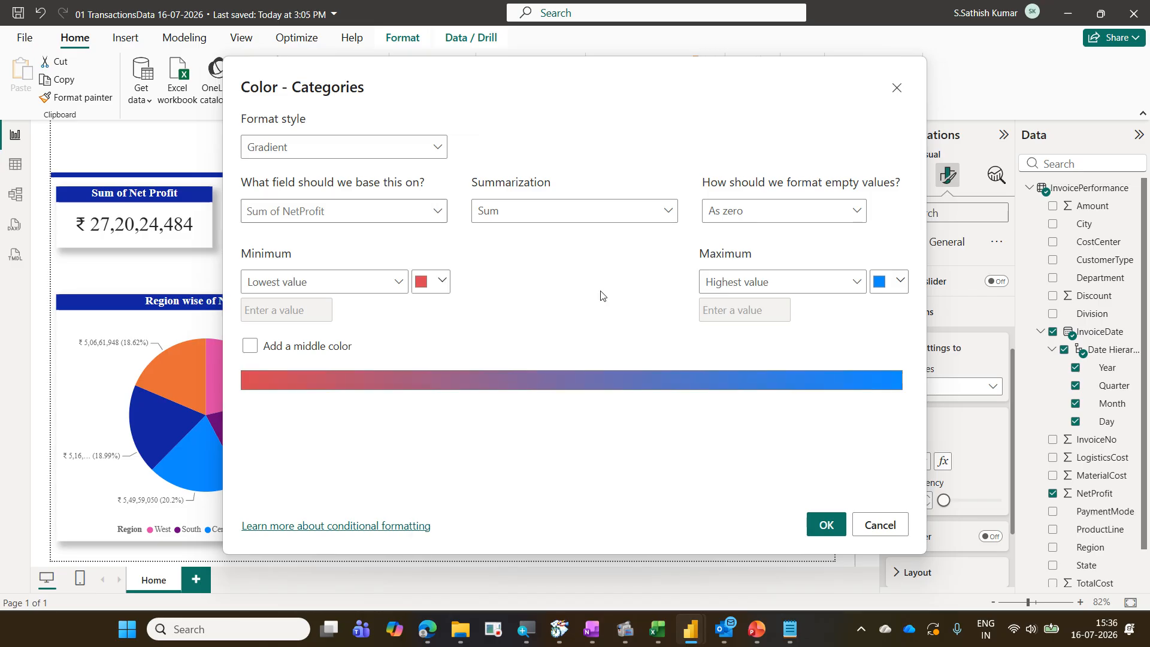
click(326, 350)
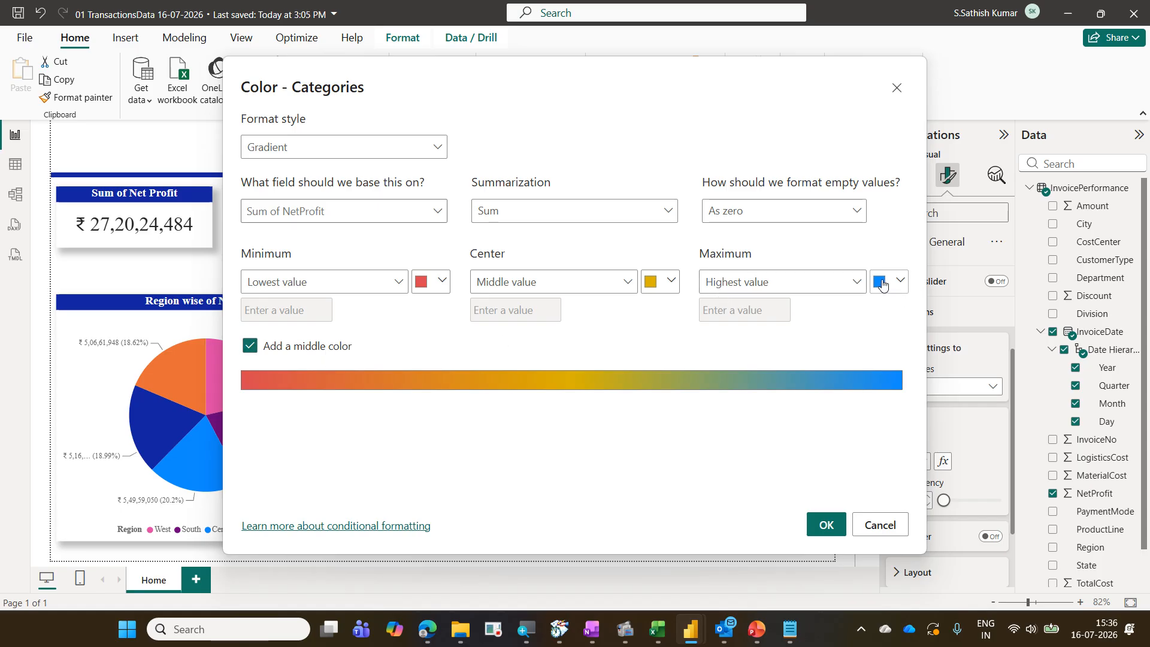
click(895, 284)
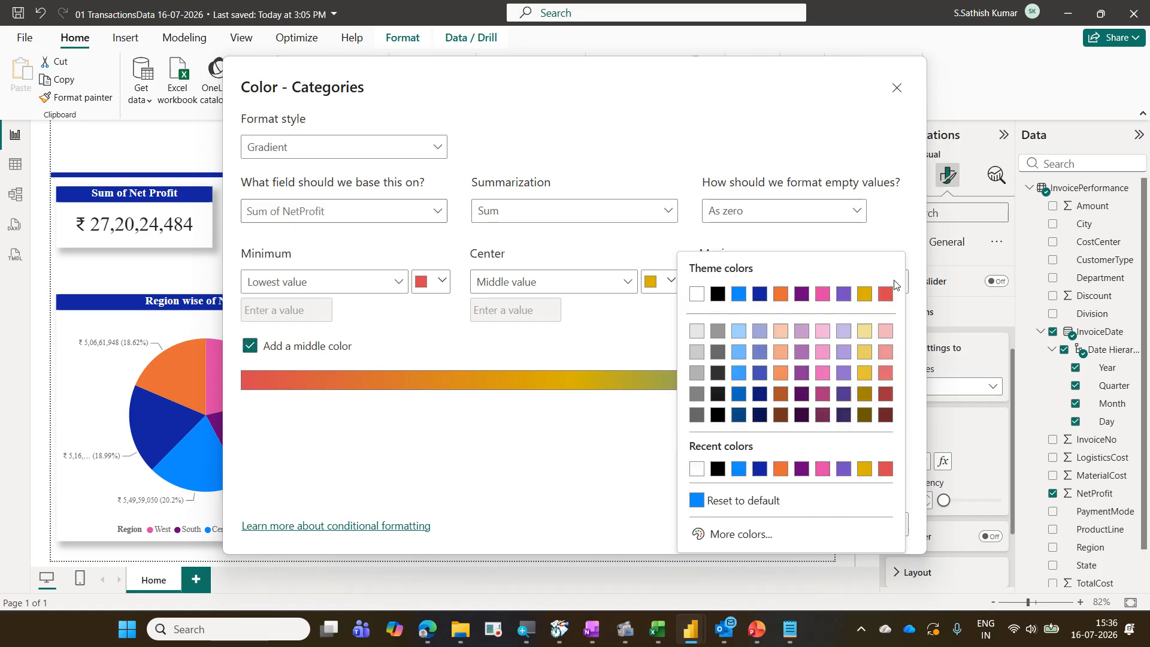
click(736, 534)
click(778, 461)
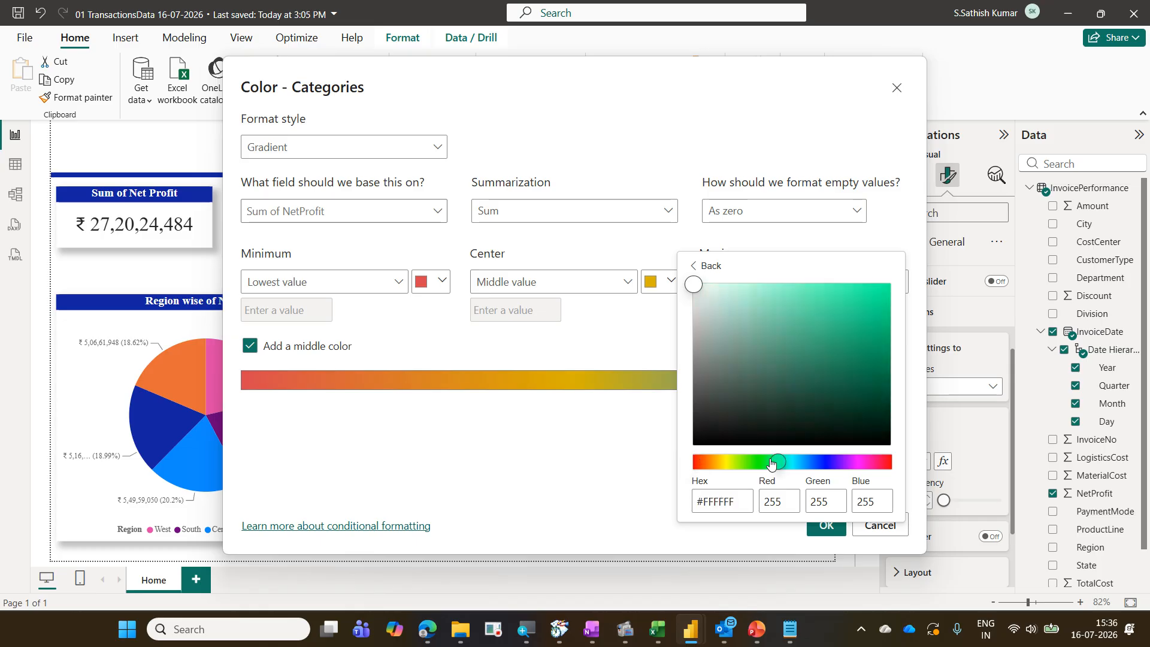
click(874, 298)
click(898, 248)
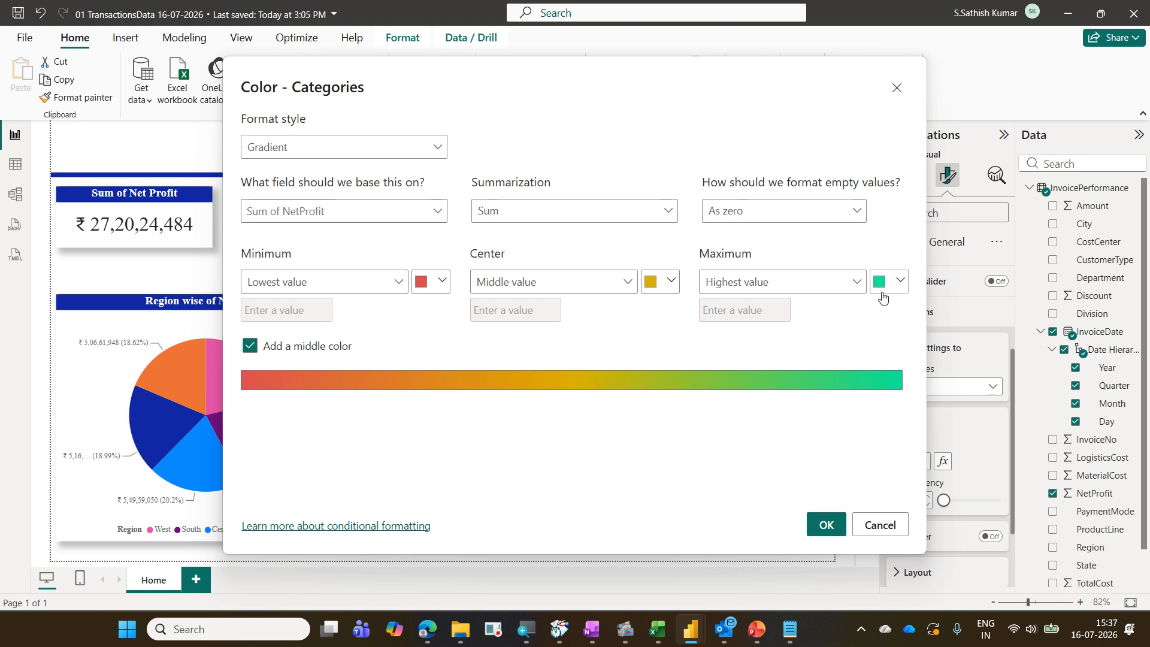
click(825, 525)
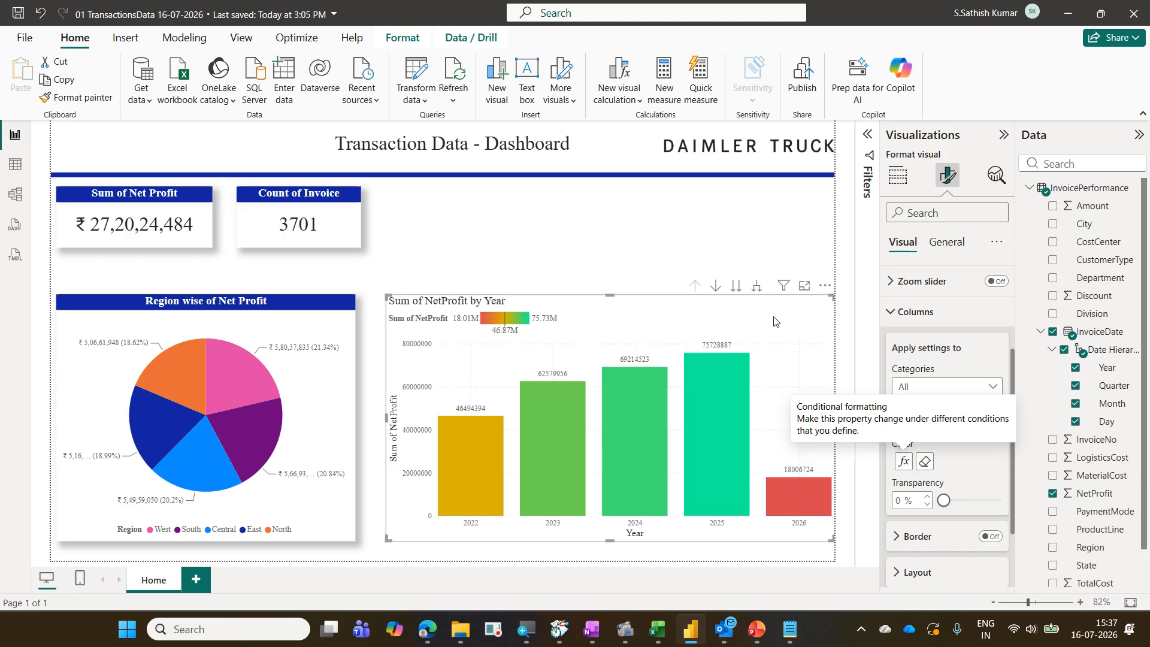
Turn on drill down and drill the column chart from 2025 through Qtr 4 and December to daily Net Profit
click(716, 287)
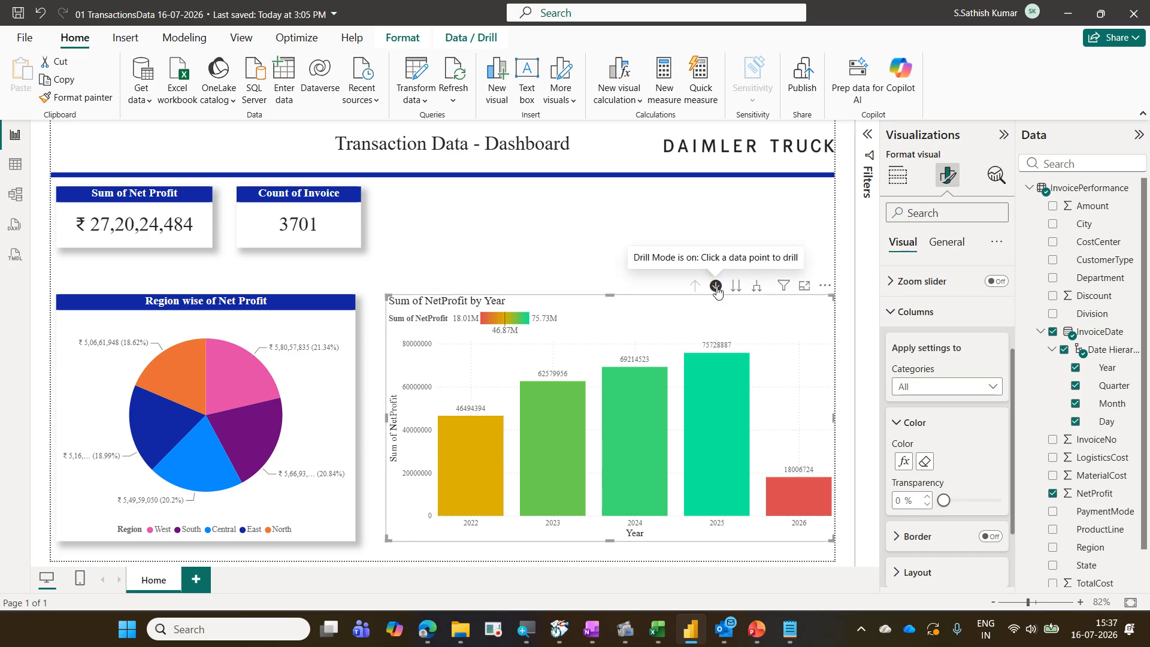
click(720, 405)
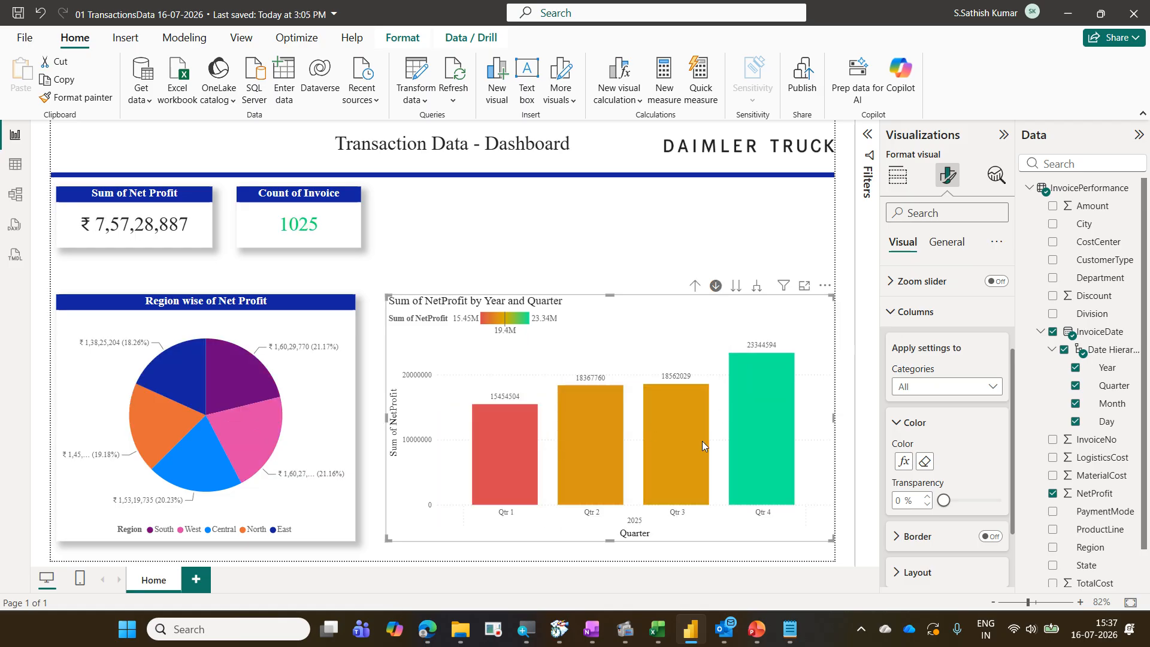
click(774, 441)
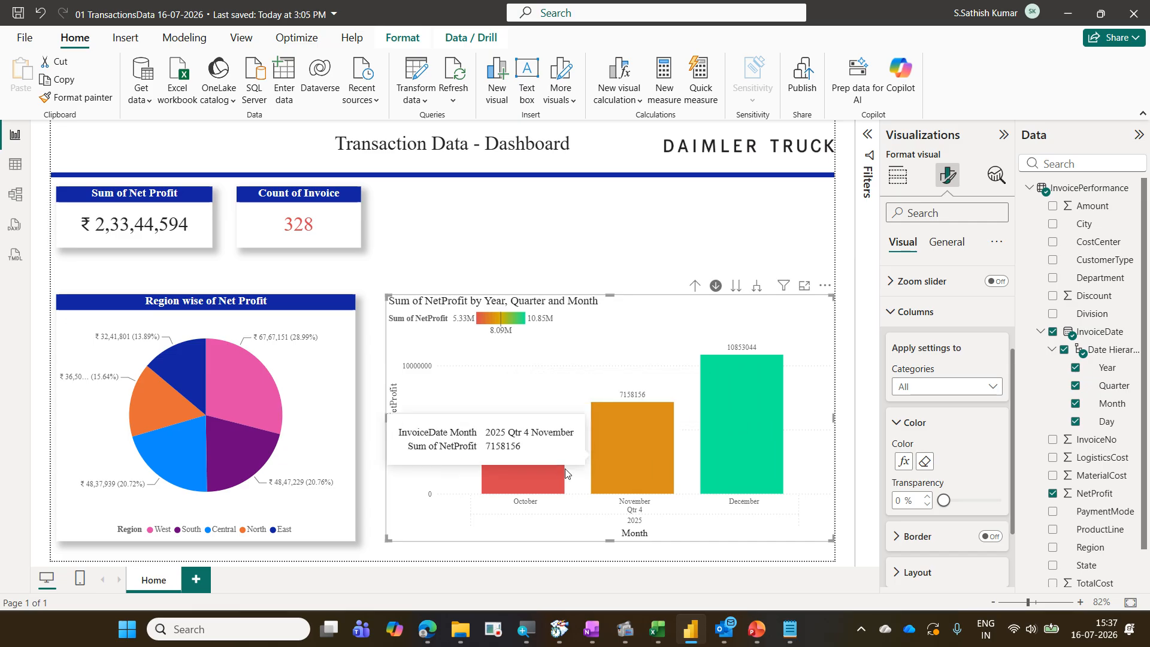
click(757, 413)
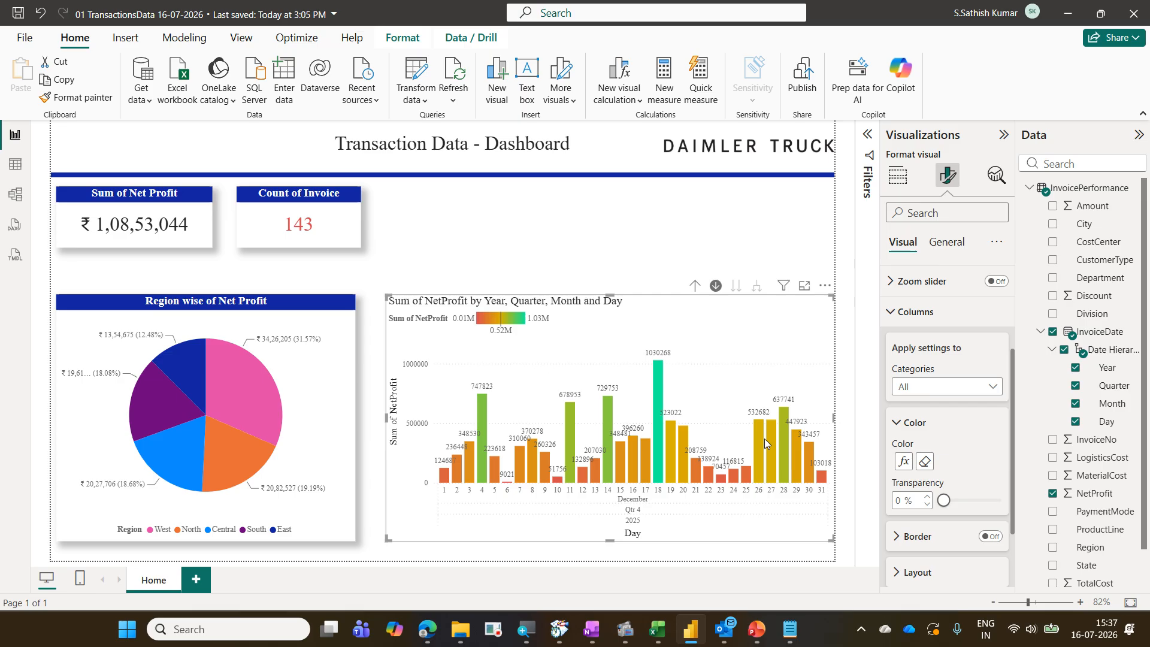
Drill the column chart back up to the yearly view and turn off drill down mode
click(694, 286)
click(695, 286)
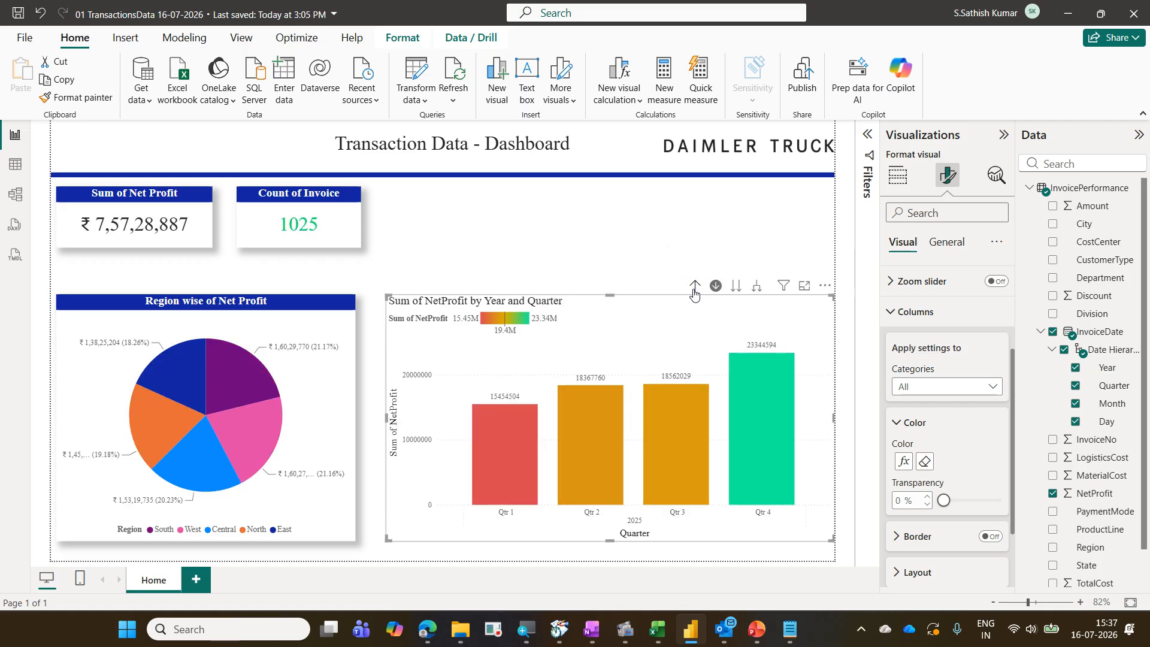
click(694, 286)
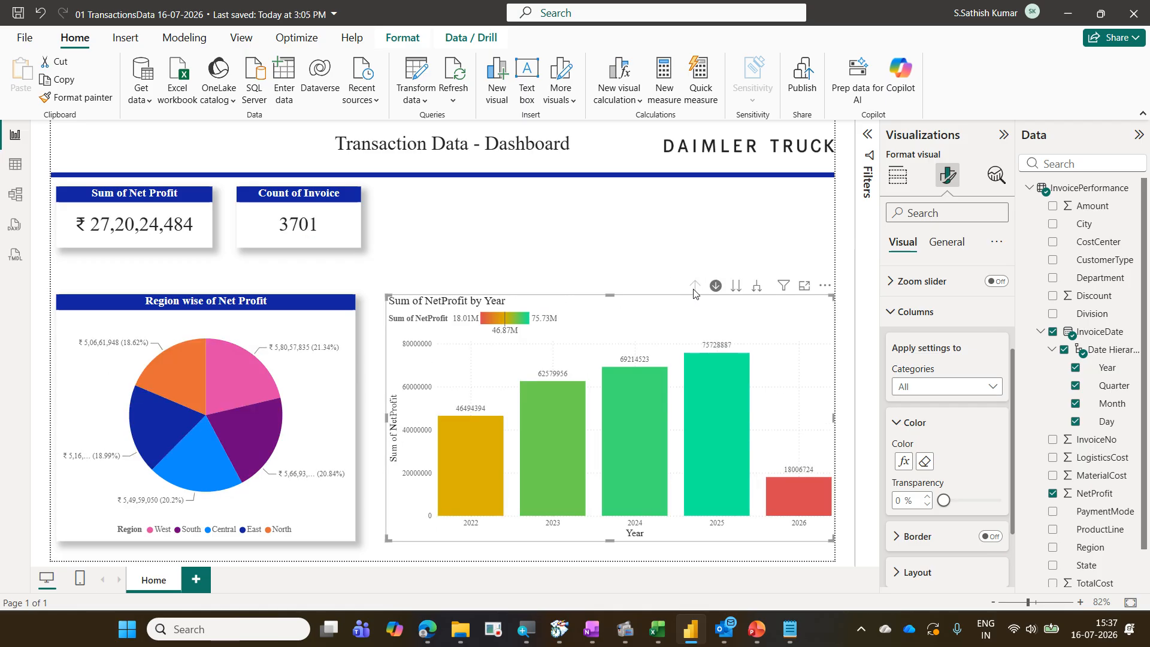
click(717, 288)
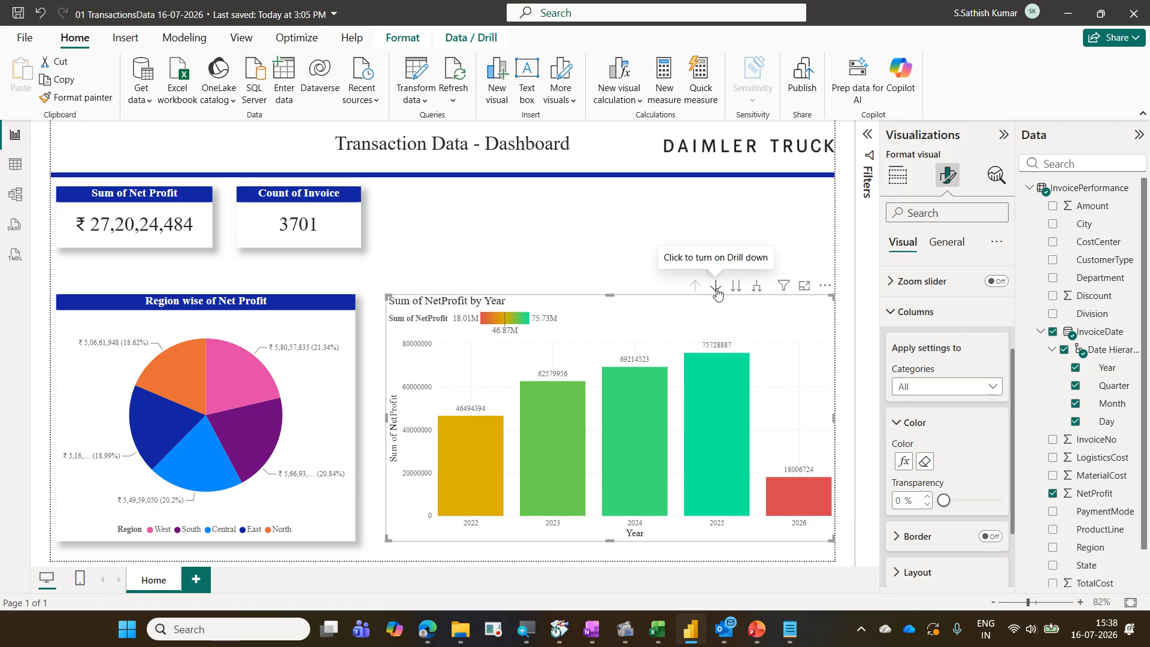
Select the Region wise of Net Profit pie chart and inspect the West slice's tooltip
click(270, 324)
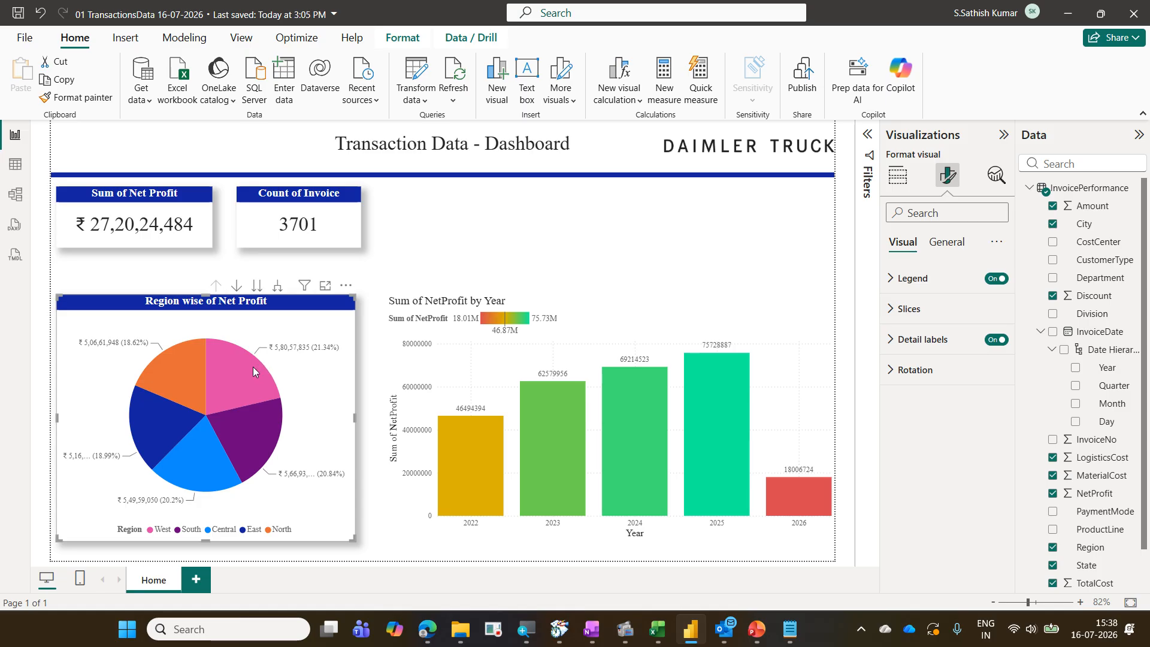
mouse_move(253, 366)
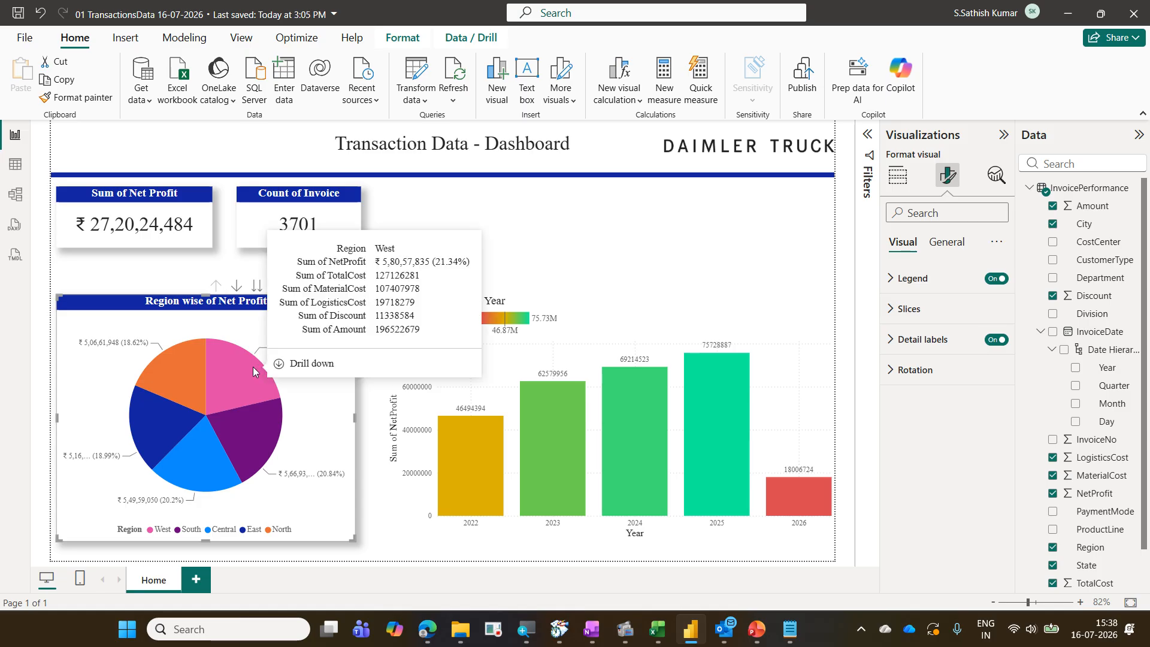
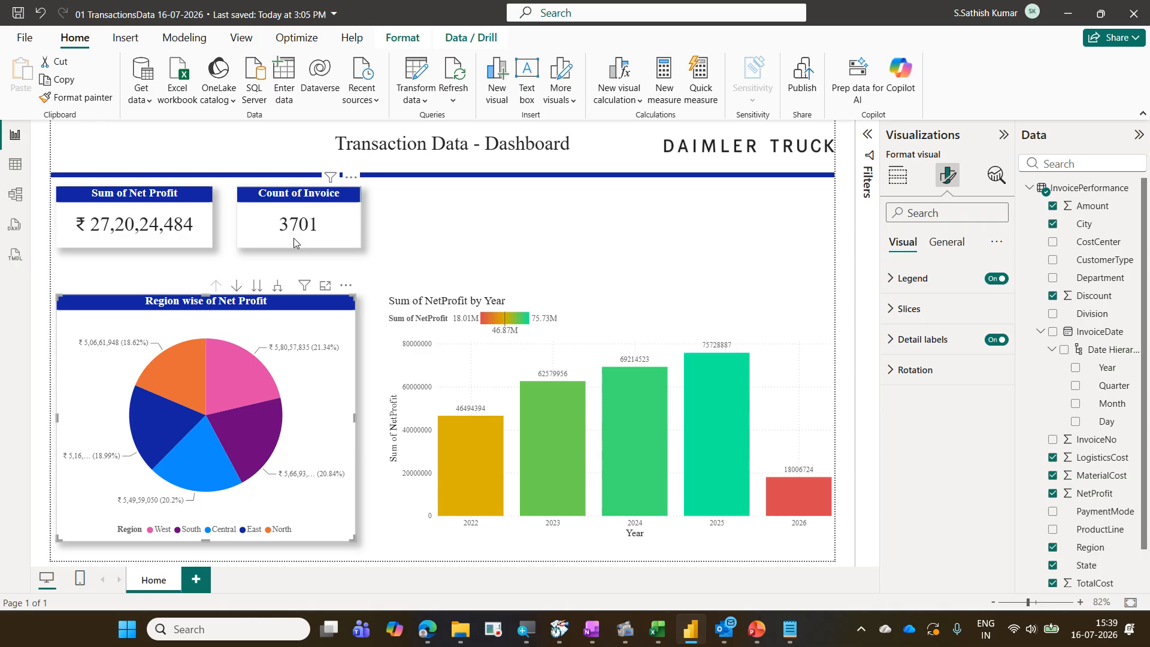
Select the West slice of the Region wise of Net Profit pie chart to cross-filter the KPI cards and column chart
click(252, 372)
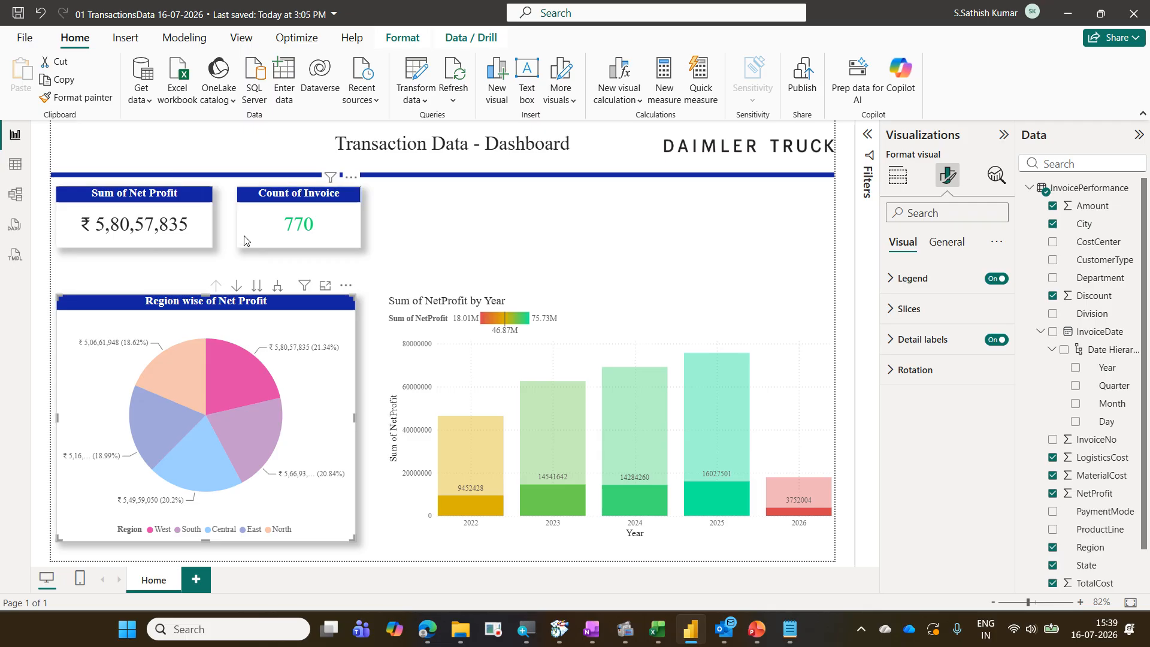
drag(386, 333, 835, 545)
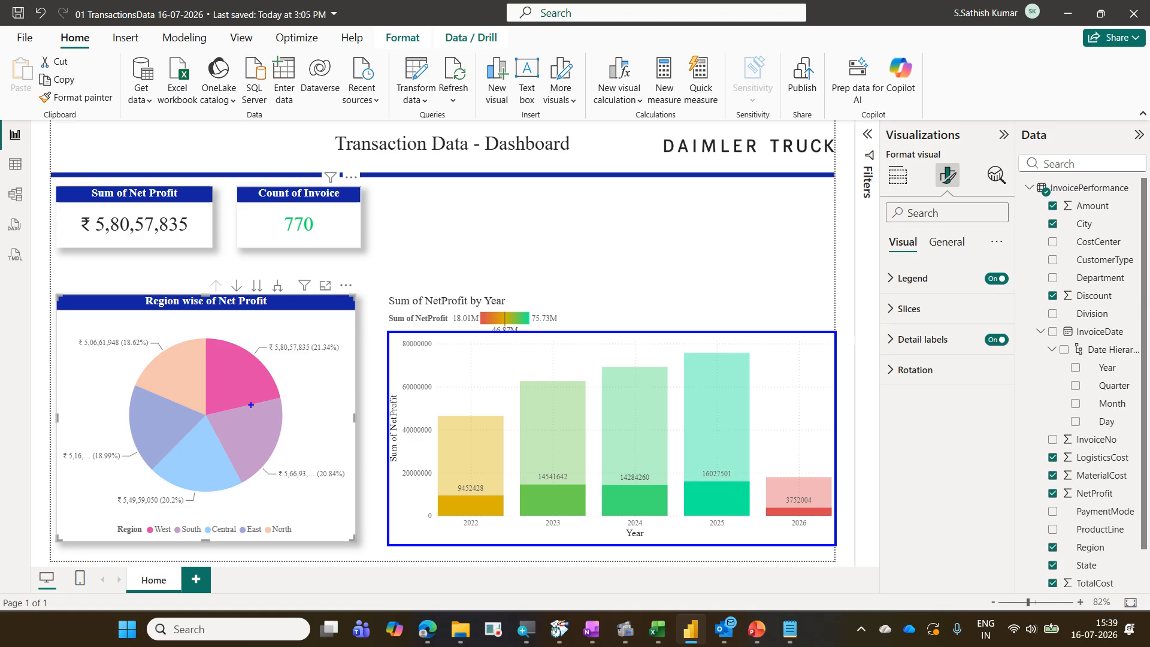
drag(164, 248, 194, 219)
drag(259, 237, 299, 226)
drag(87, 247, 172, 255)
drag(256, 228, 375, 234)
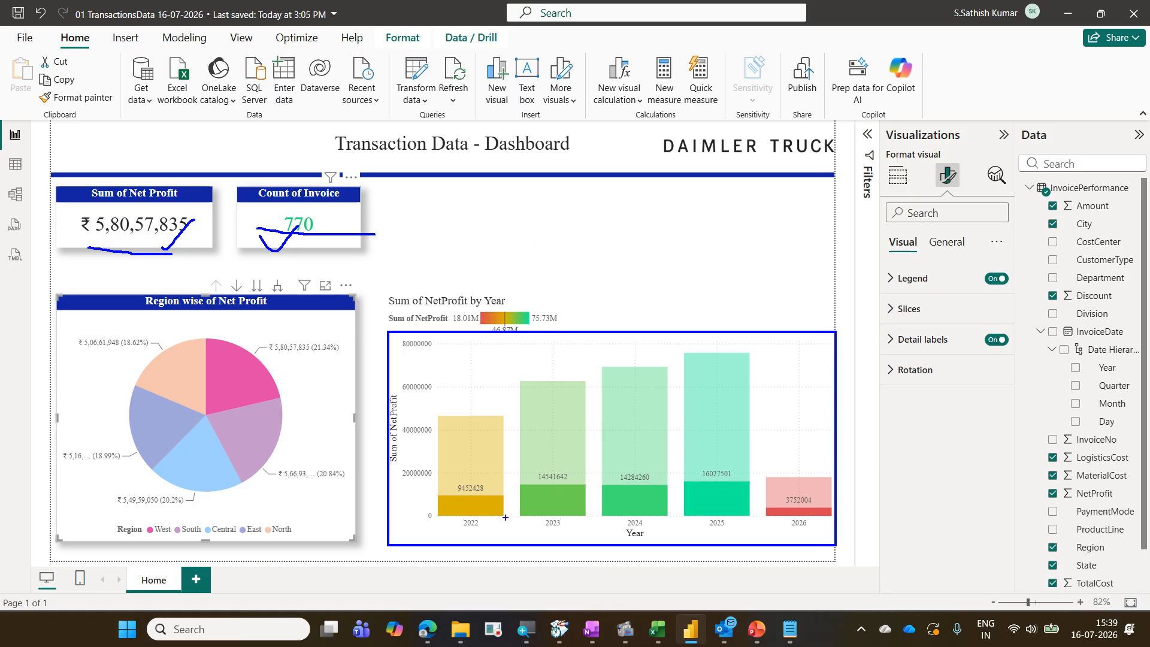
mouse_move(430, 407)
mouse_down()
mouse_move(496, 407)
mouse_move(514, 539)
mouse_move(430, 546)
mouse_move(518, 547)
mouse_up()
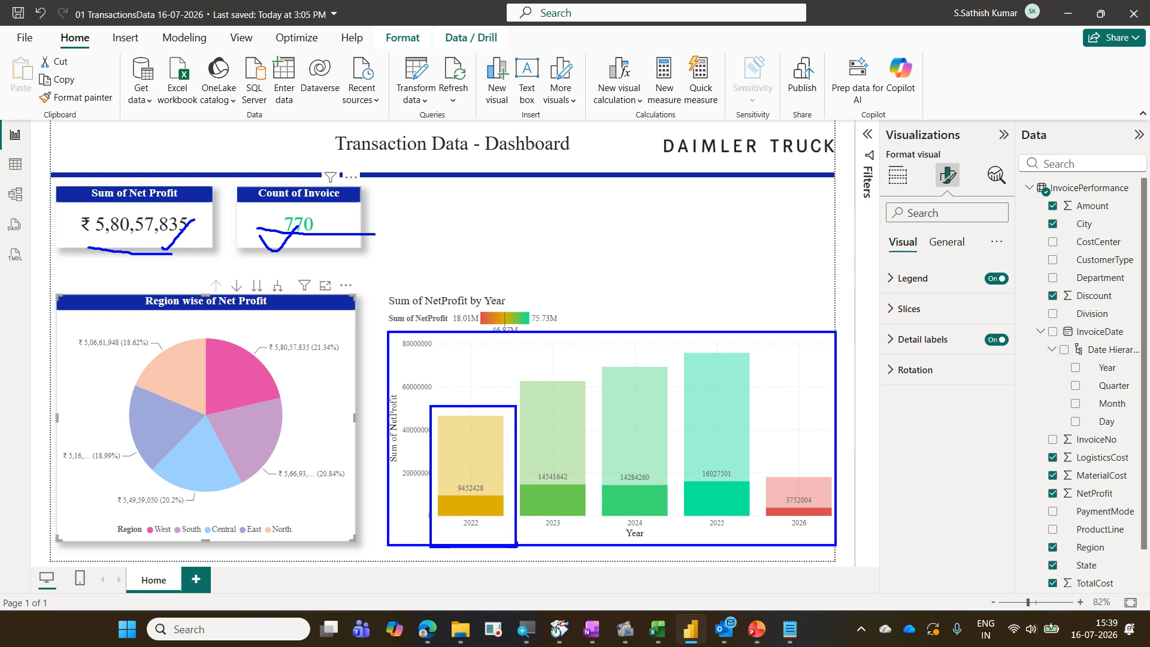
drag(435, 489, 586, 513)
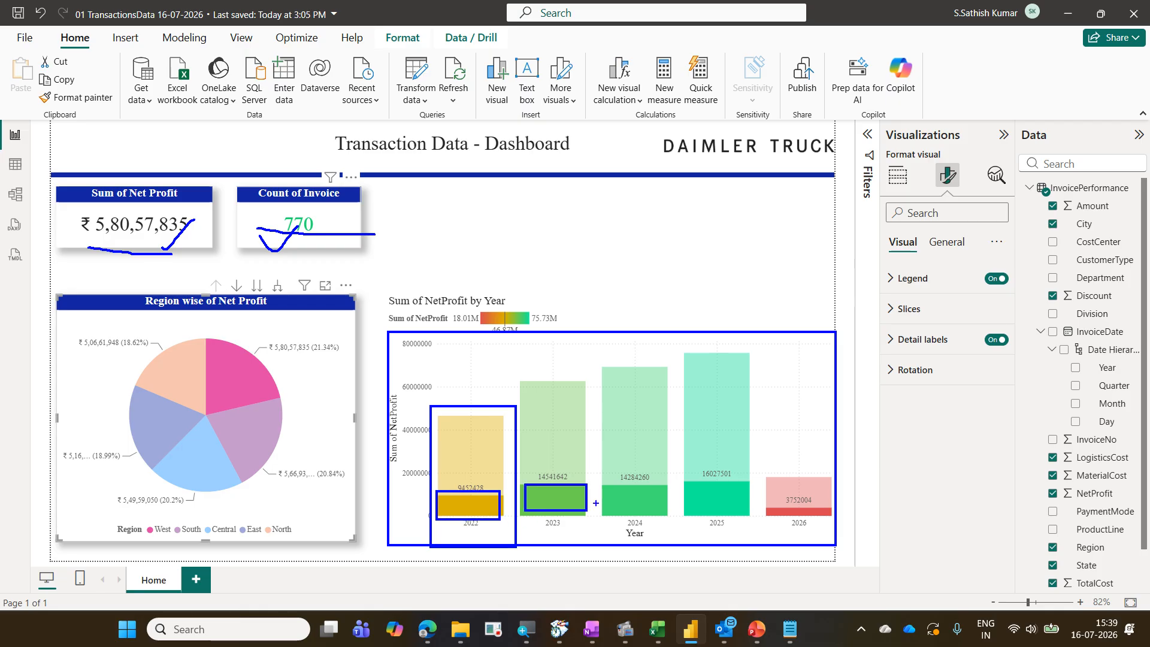
key(Escape)
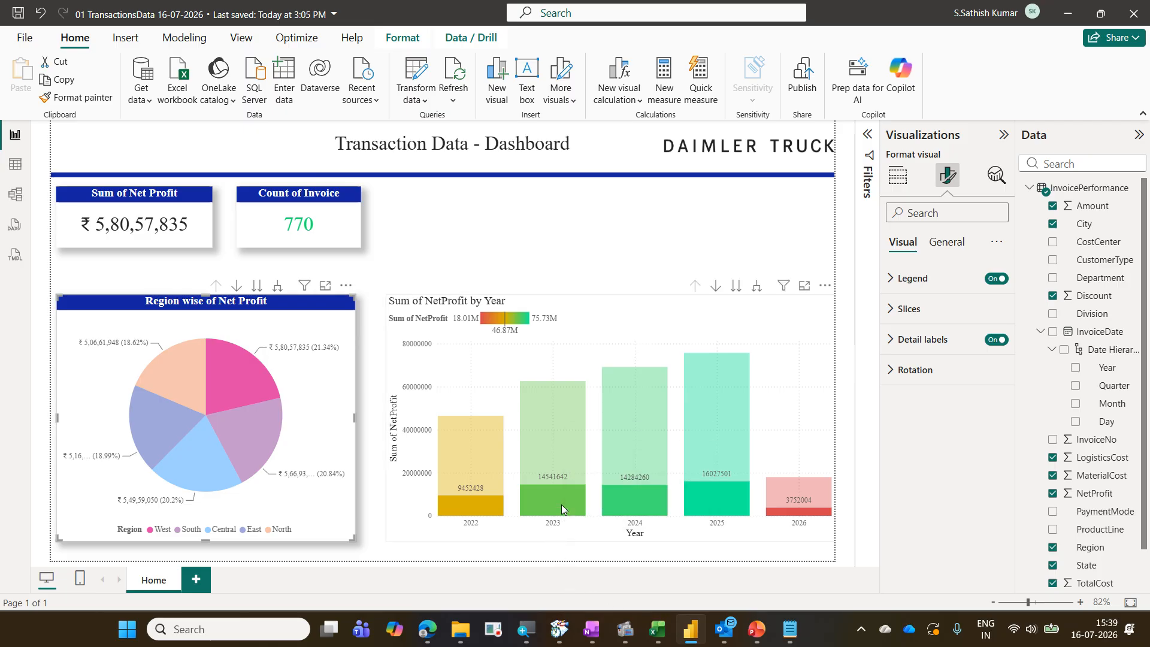
Inspect the 2023 column's tooltip comparing total and highlighted Net Profit under the West filter
mouse_move(548, 406)
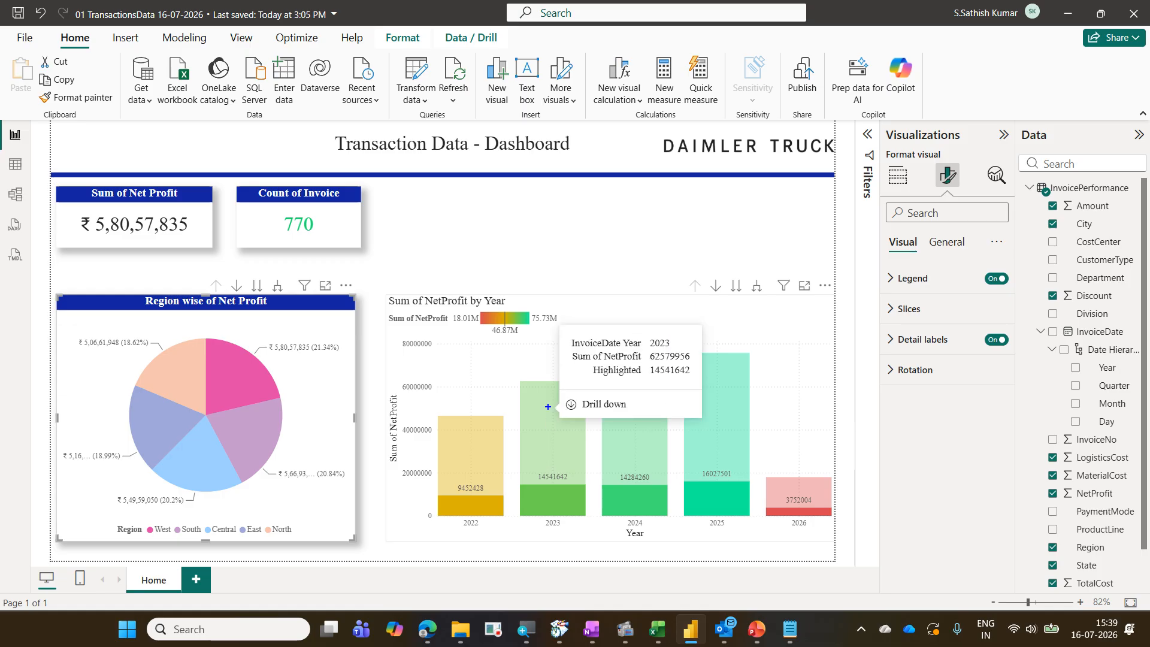
mouse_move(644, 349)
mouse_down()
mouse_move(695, 365)
mouse_move(674, 377)
mouse_move(693, 381)
mouse_up()
mouse_move(239, 350)
mouse_down()
mouse_move(256, 367)
mouse_move(285, 334)
mouse_up()
drag(465, 456, 502, 444)
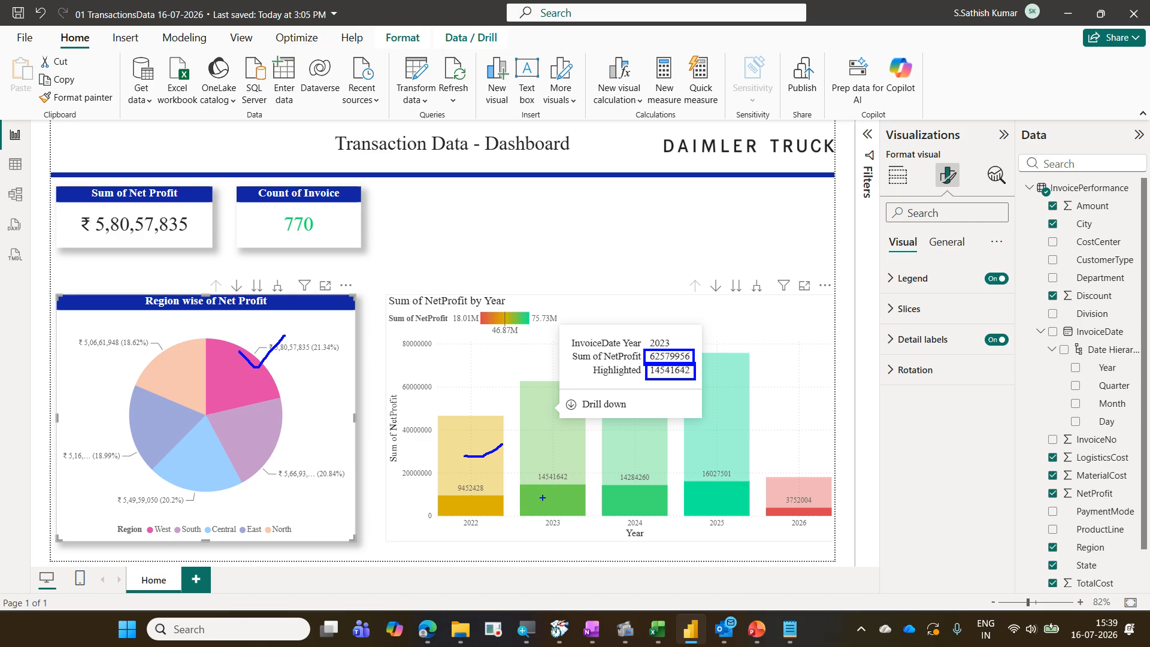
key(Escape)
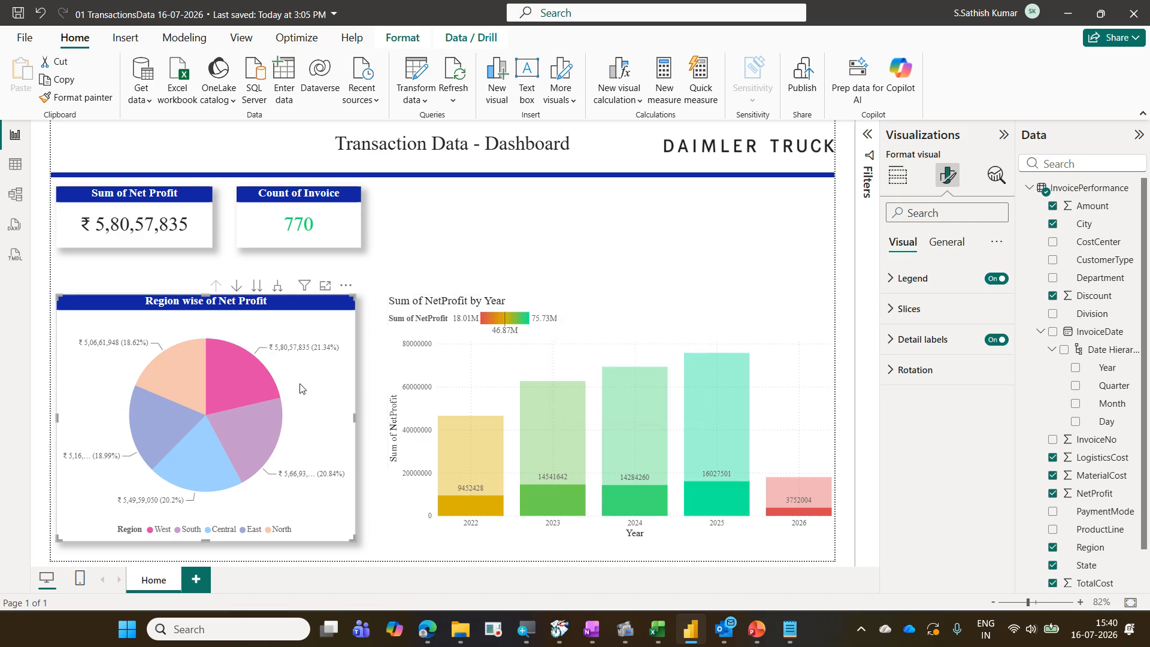
Switch the pie chart filter to the South slice and inspect the 2023 column's tooltip again
click(257, 437)
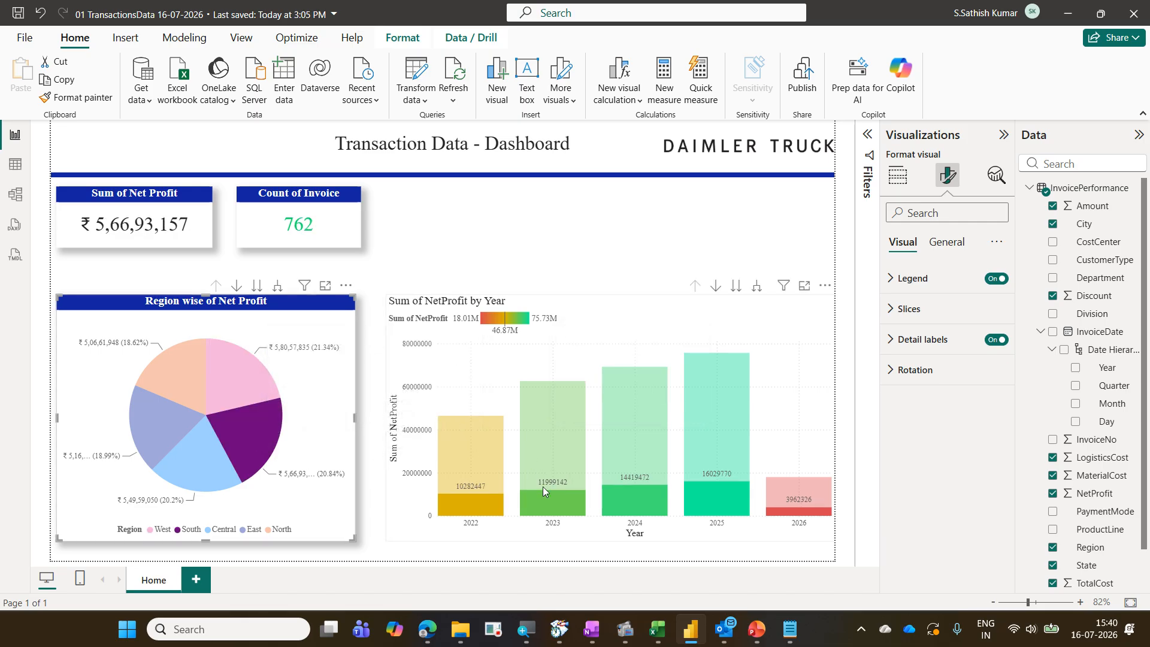
mouse_move(544, 489)
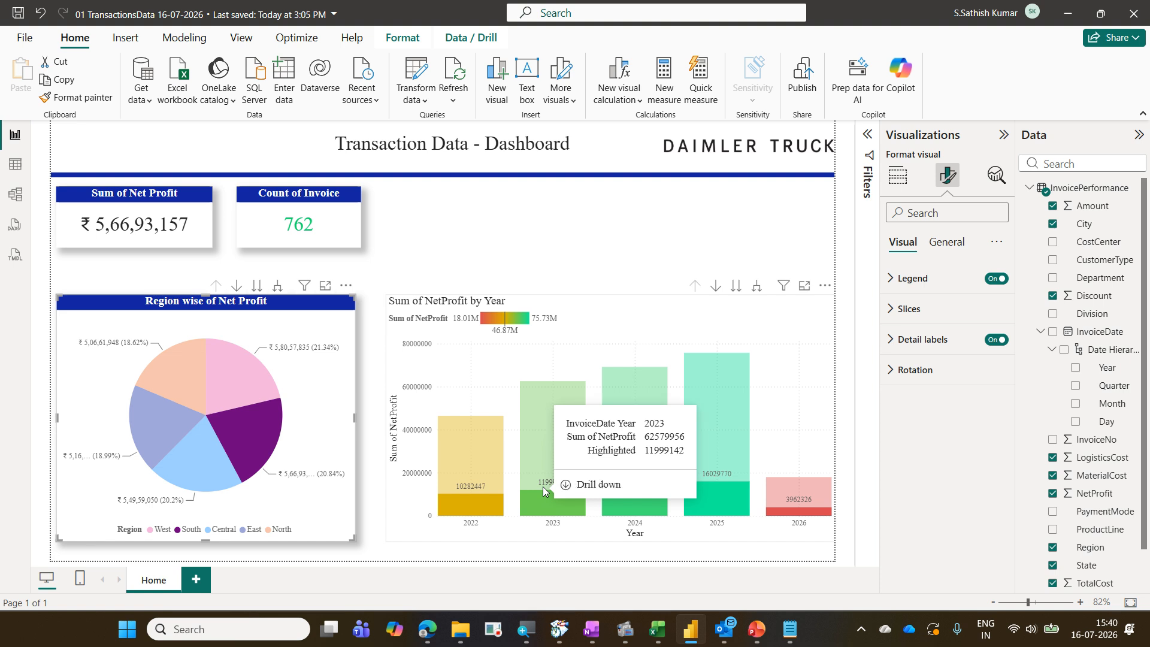
key(ctrl+2)
drag(628, 349, 538, 467)
drag(549, 358, 635, 434)
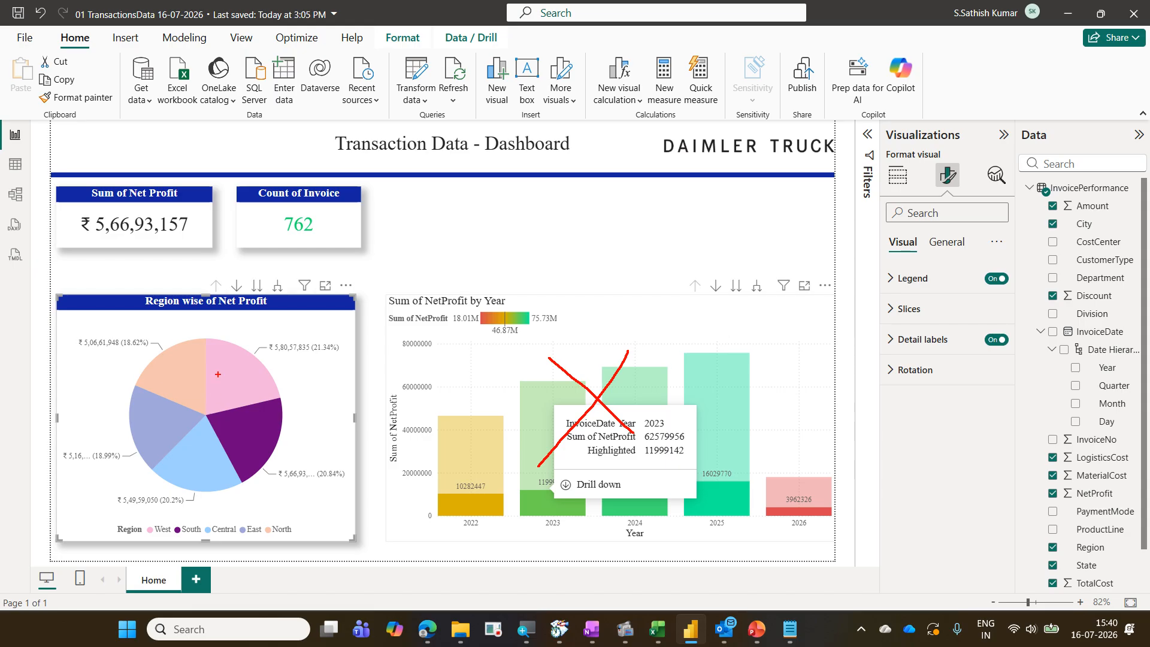
drag(218, 375, 271, 340)
mouse_move(403, 345)
mouse_down()
mouse_move(751, 467)
mouse_move(812, 529)
mouse_up()
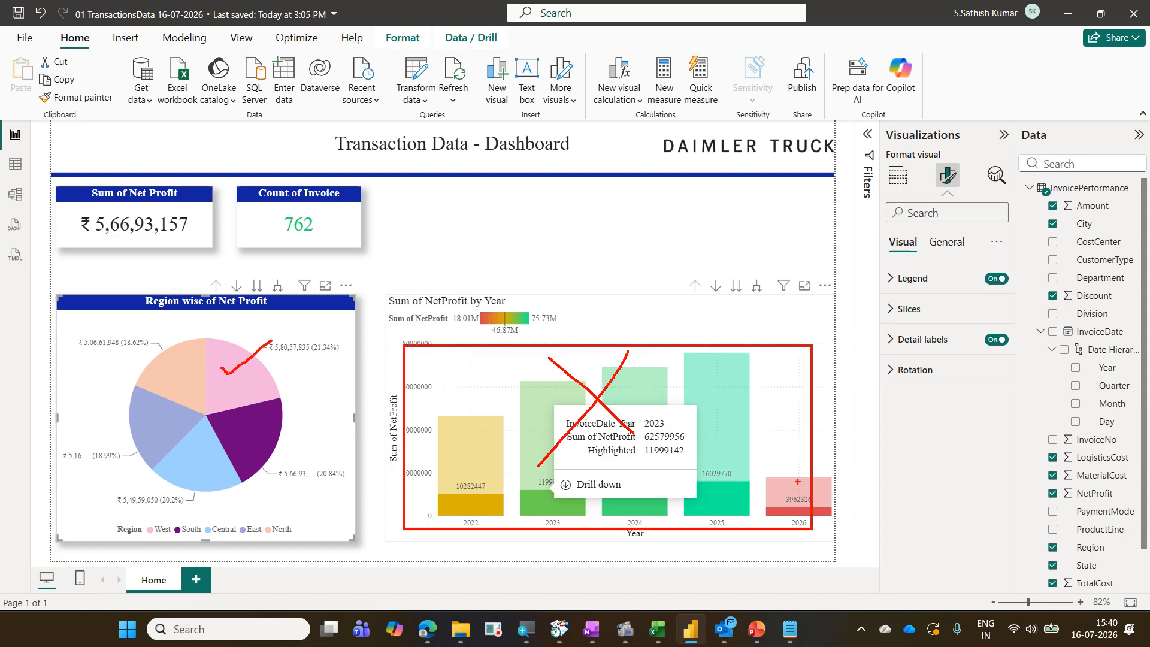
drag(797, 481, 778, 508)
drag(720, 467, 765, 448)
drag(265, 423, 290, 408)
drag(409, 323, 712, 343)
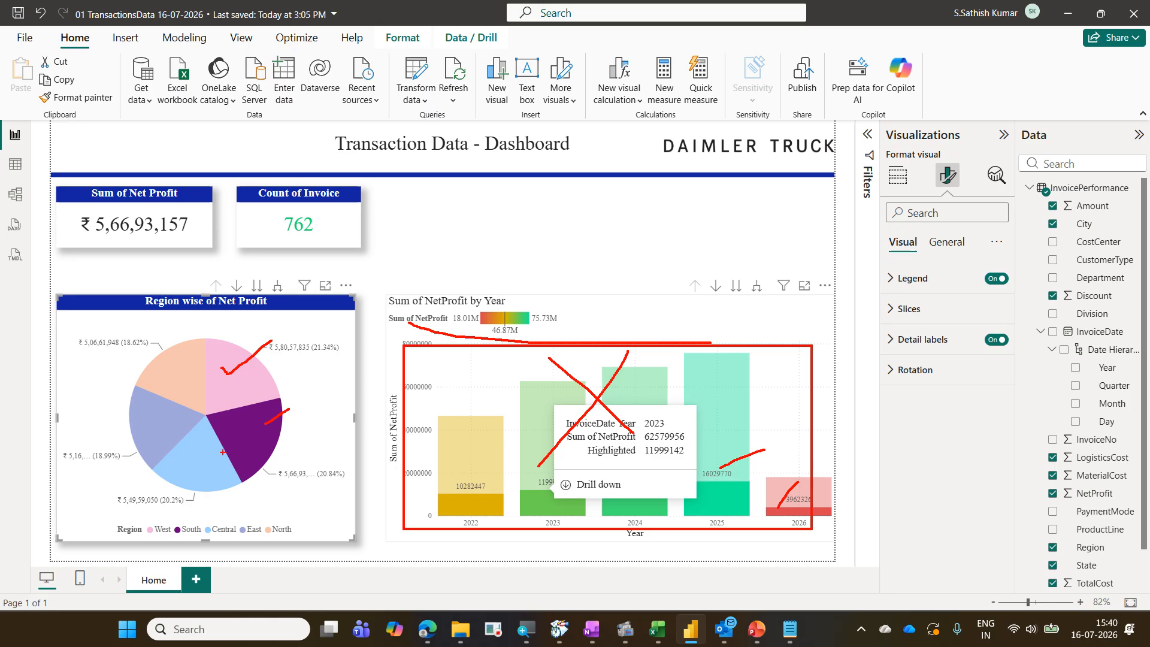
drag(526, 403, 724, 376)
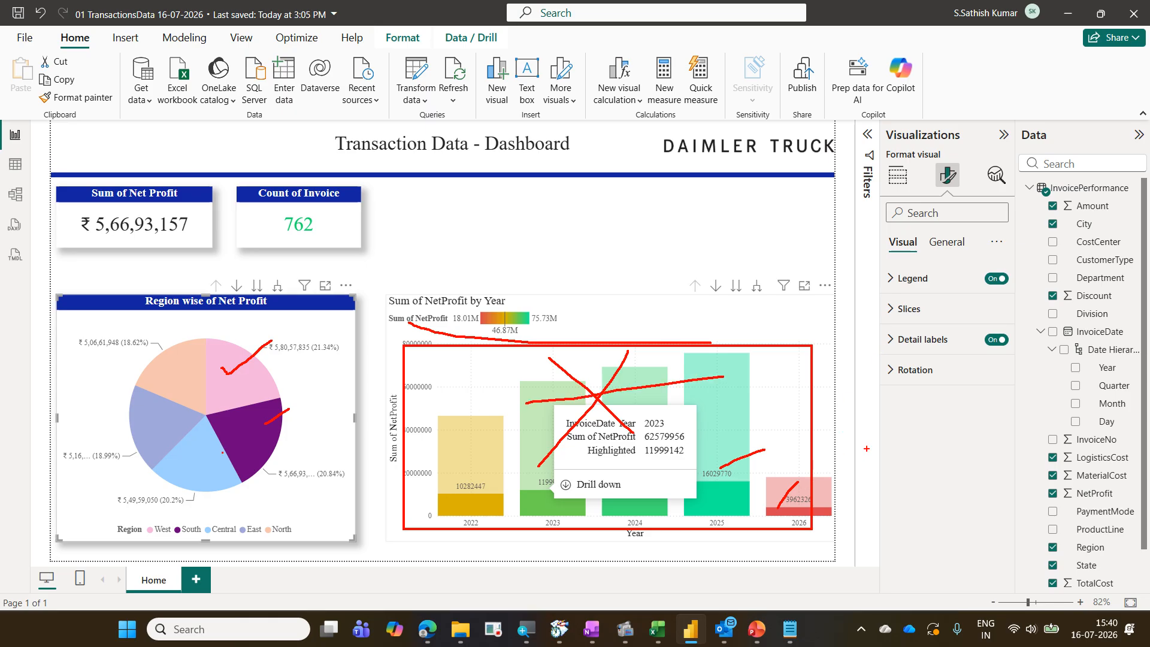
key(Escape)
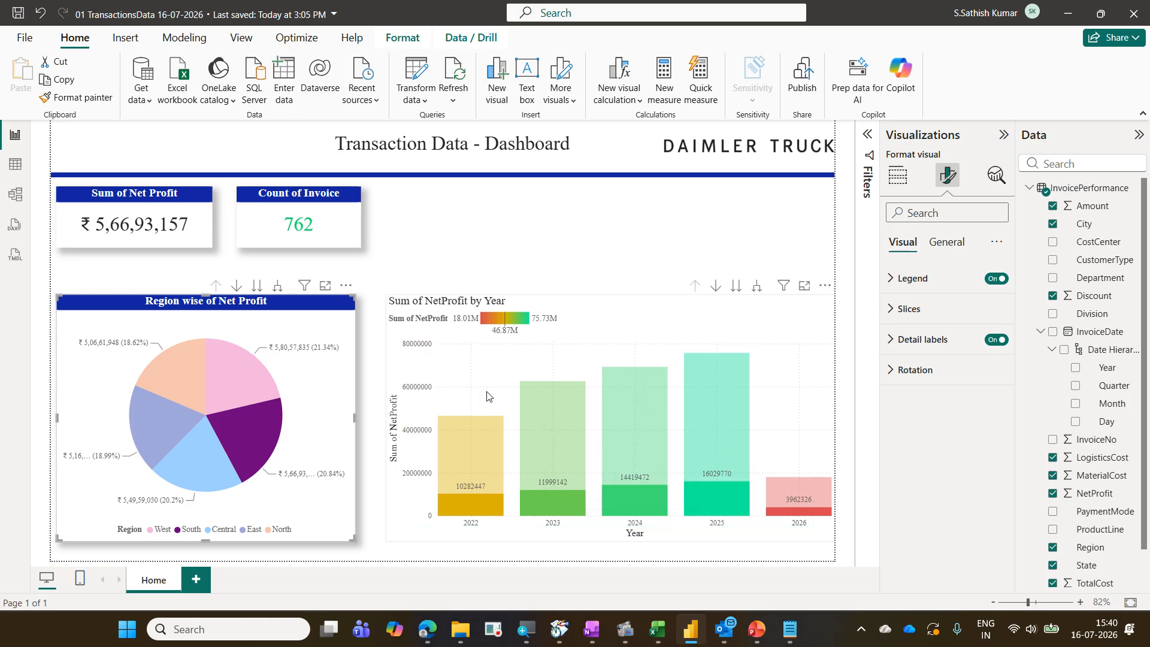
Toggle the West and South pie slices on and off to compare how the cards and columns filter
click(311, 326)
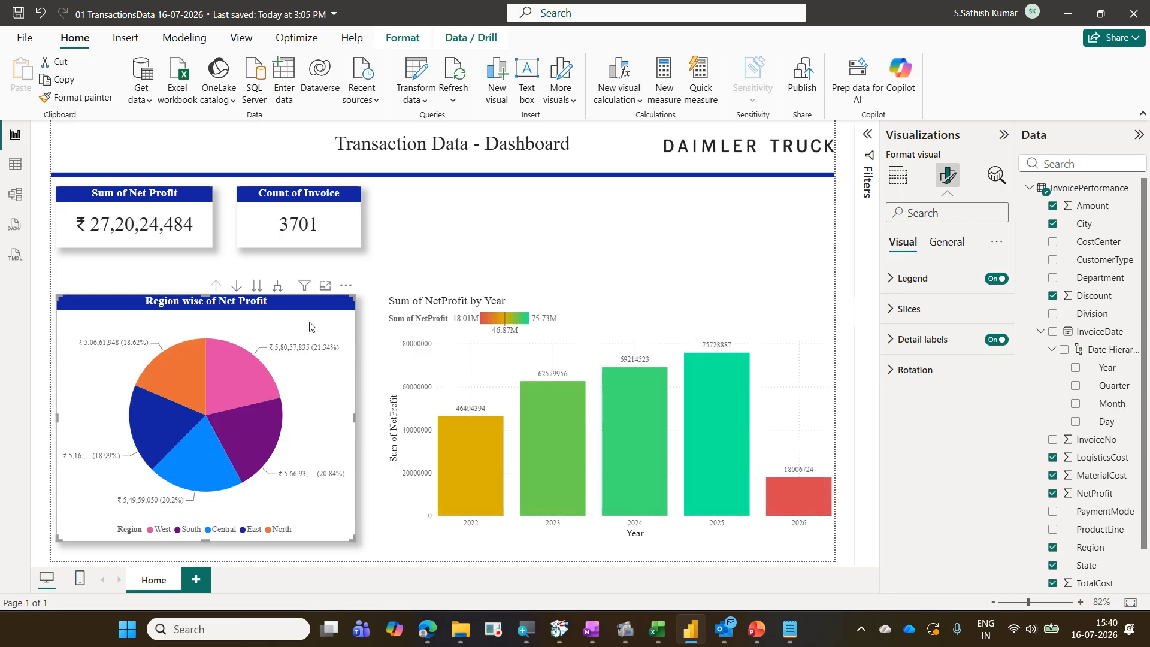
click(256, 366)
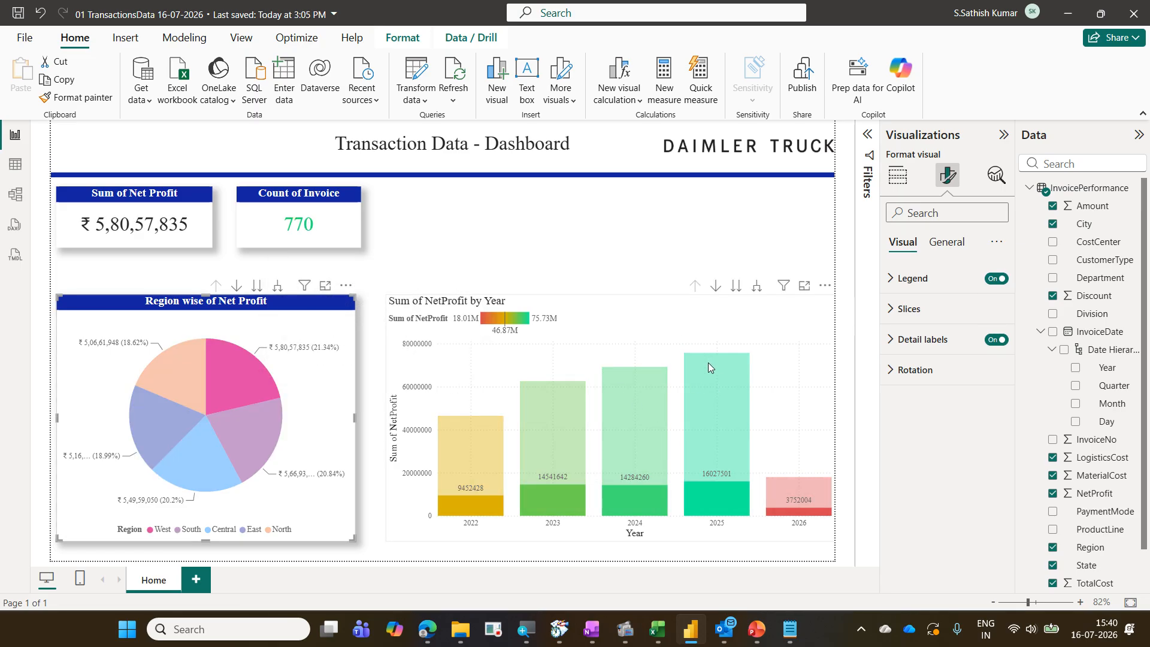
click(263, 426)
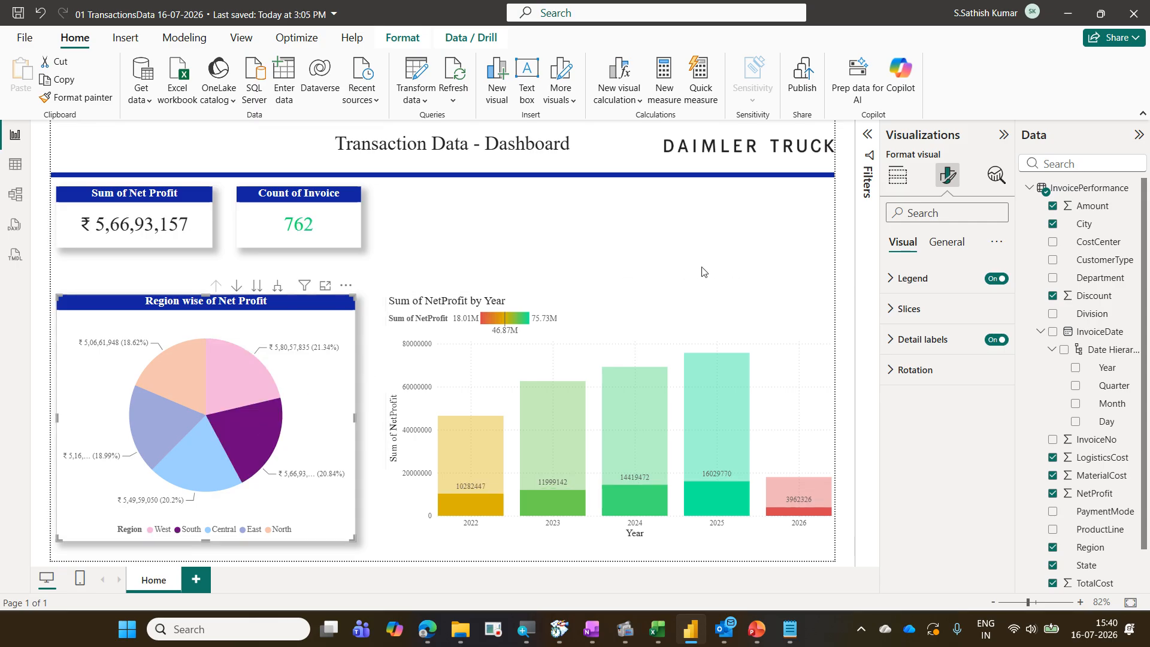
click(334, 373)
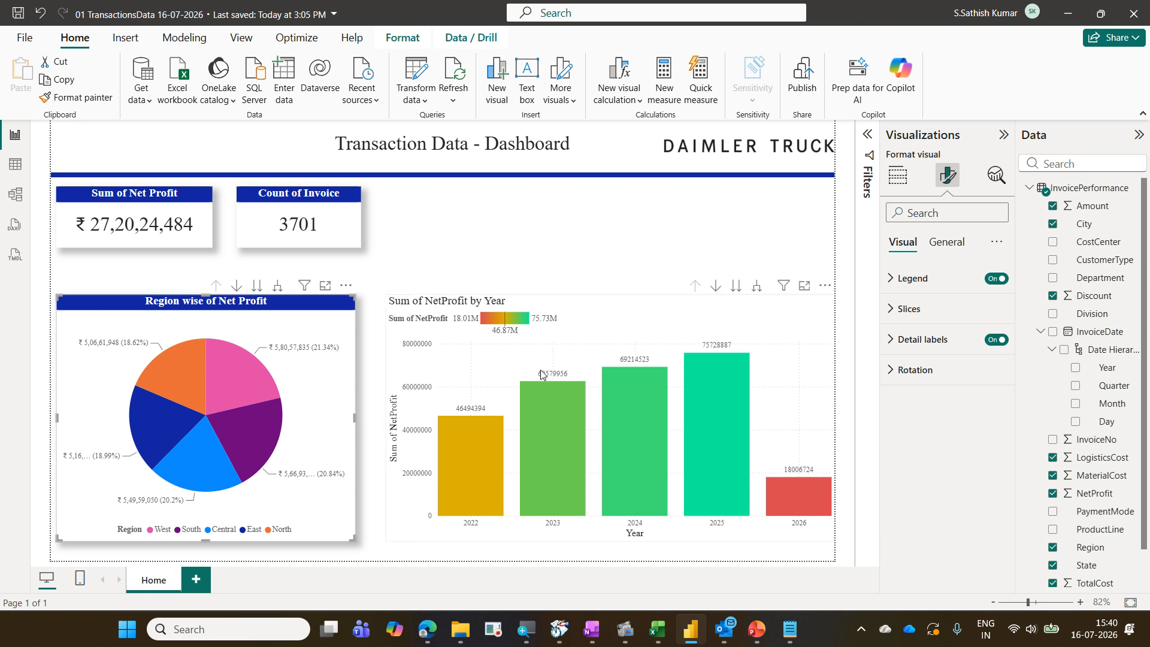
Select each year column from 2022 through 2026 to cross-filter the pie chart and KPI cards, then clear the selection
mouse_move(489, 449)
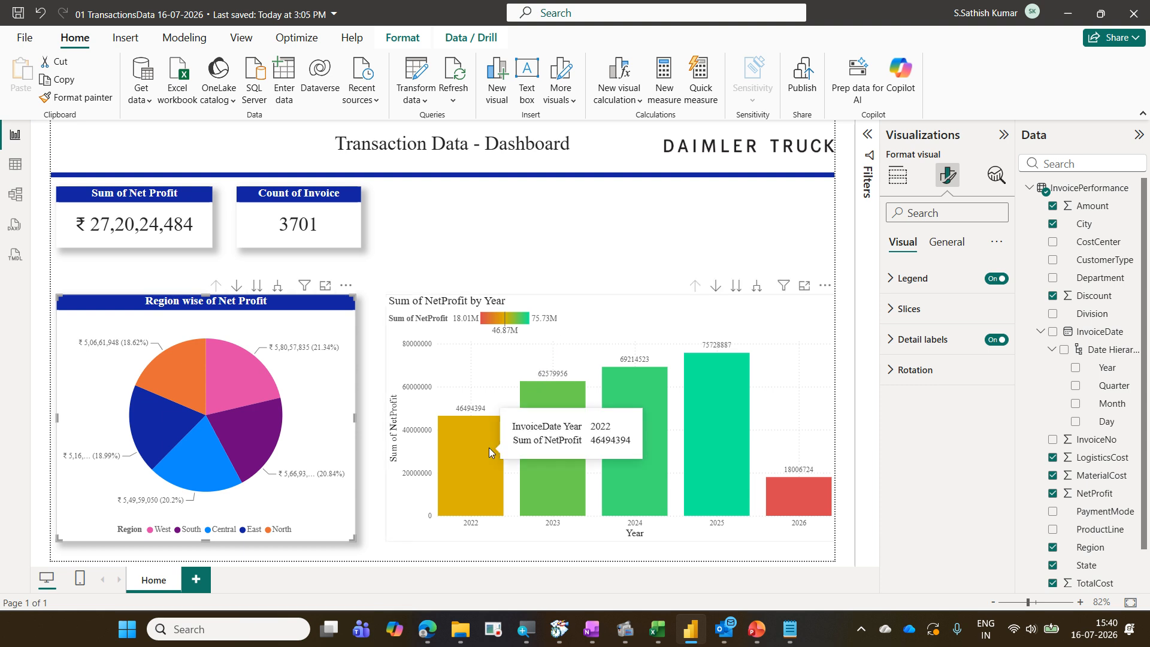
click(488, 447)
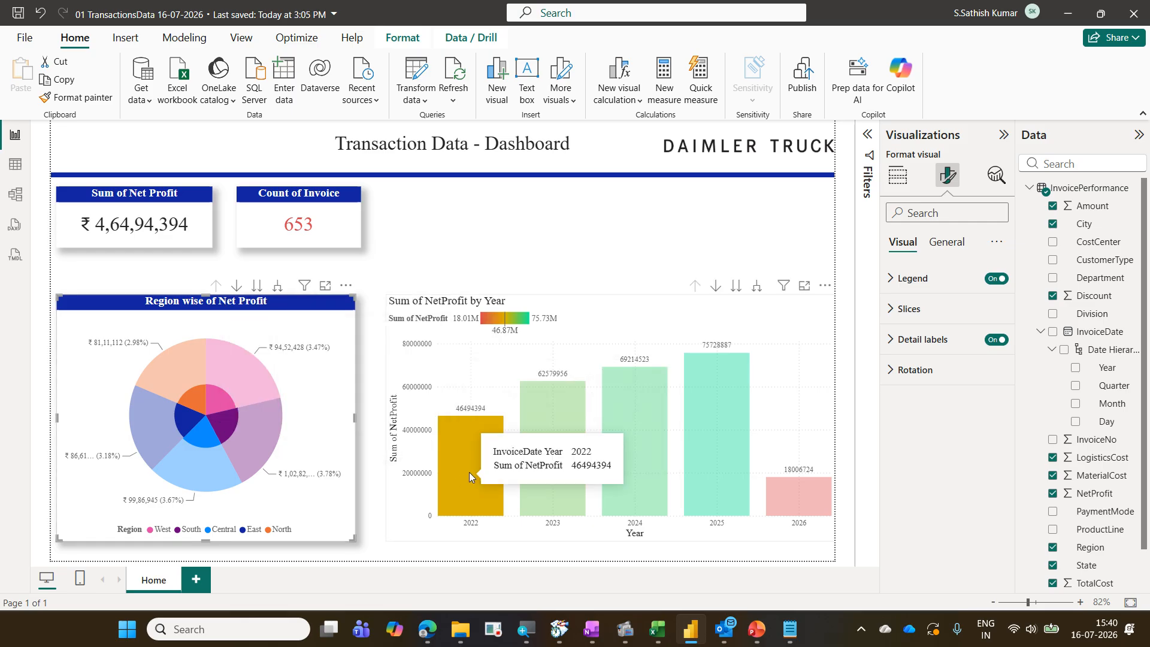
mouse_move(257, 369)
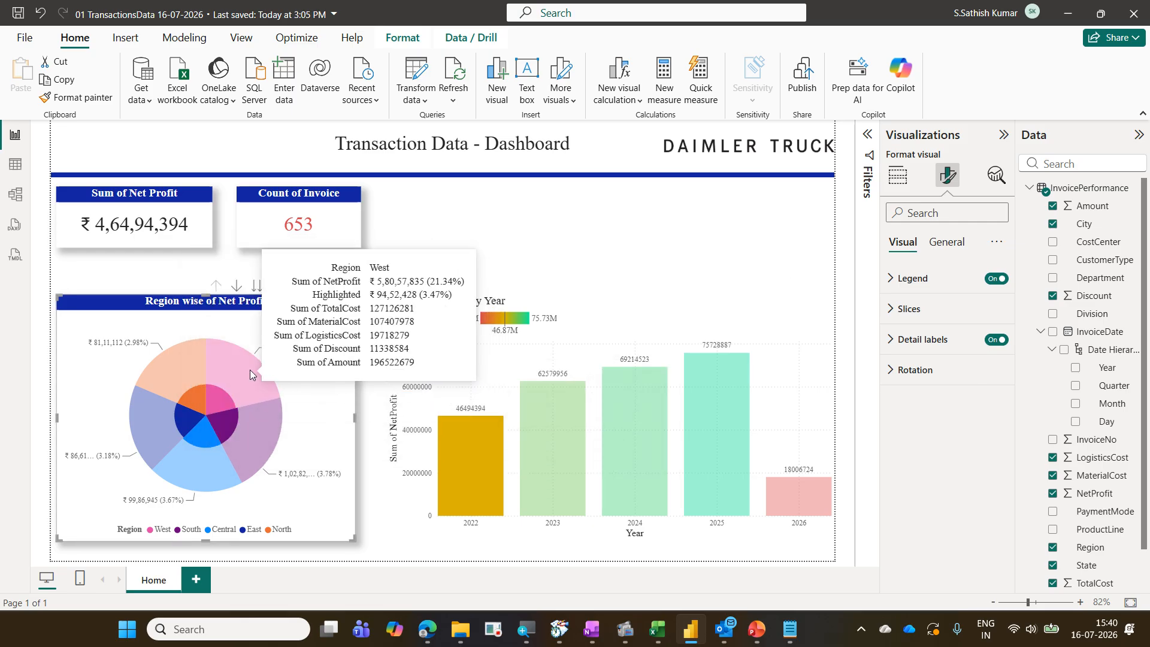
mouse_move(603, 450)
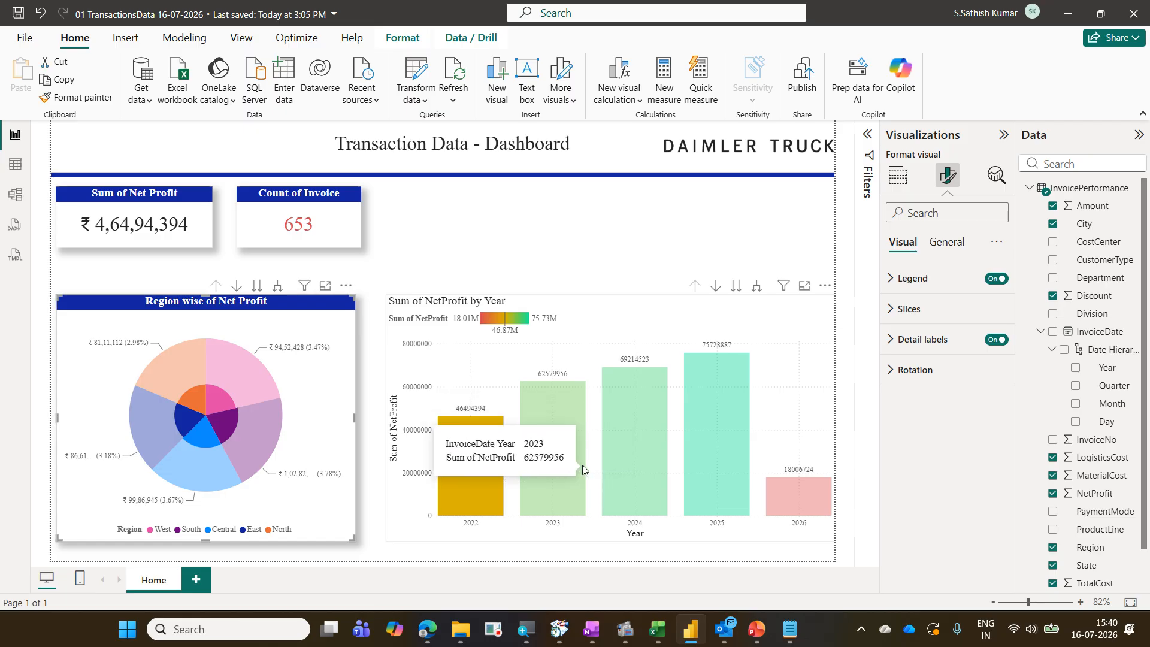
click(583, 465)
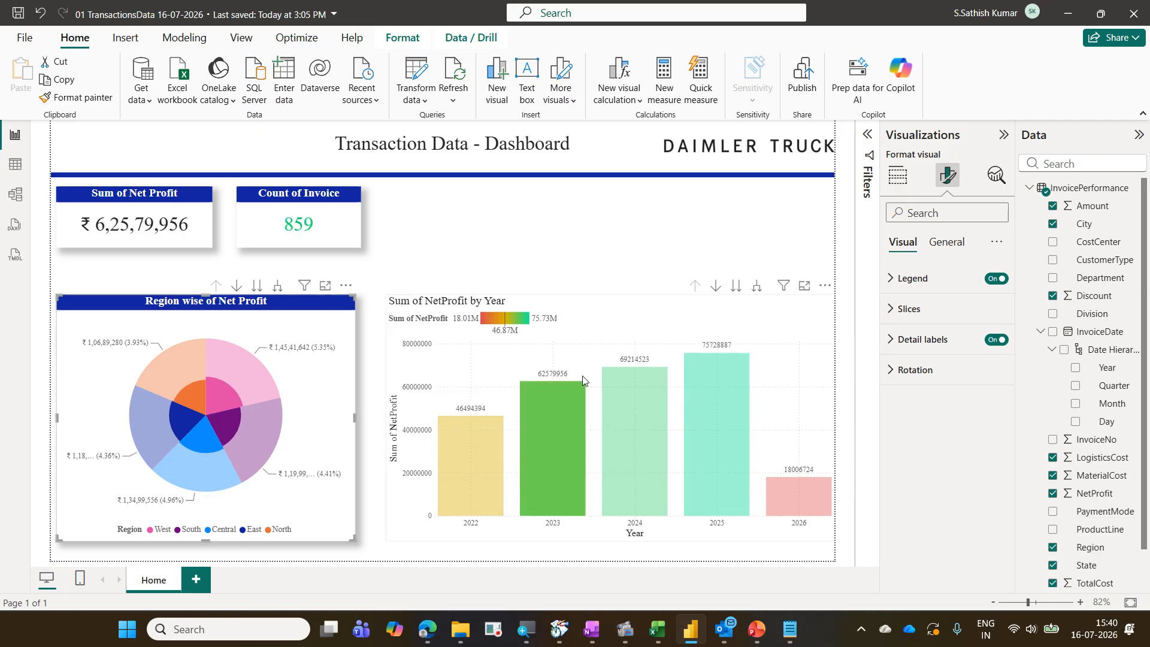
click(630, 393)
click(712, 427)
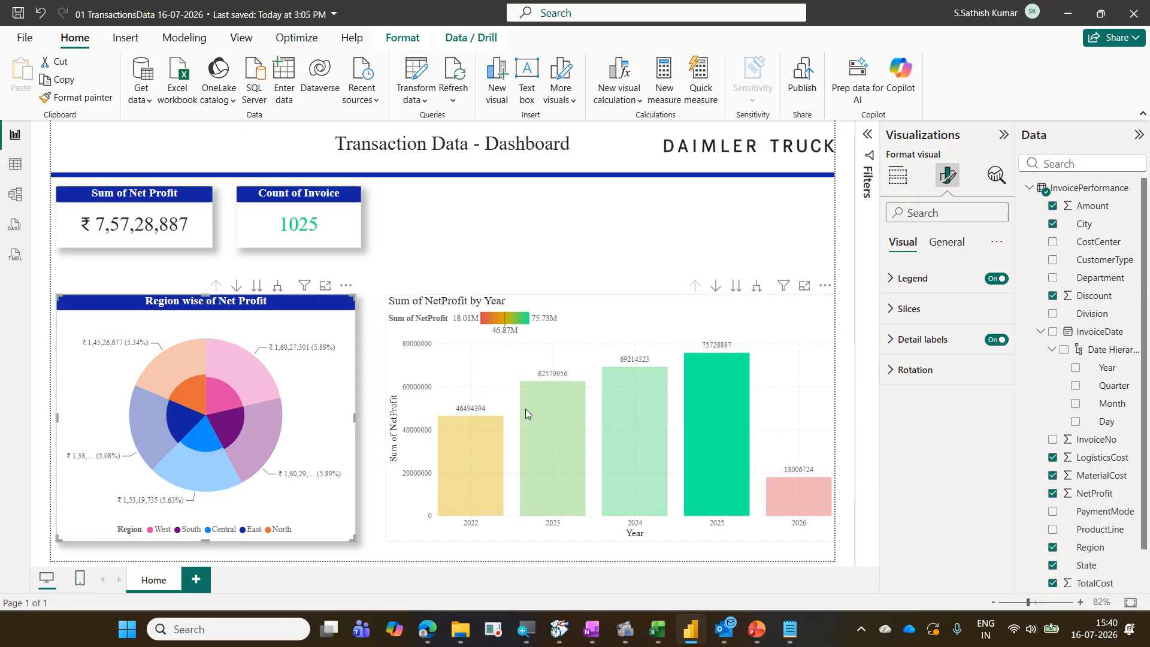
click(791, 481)
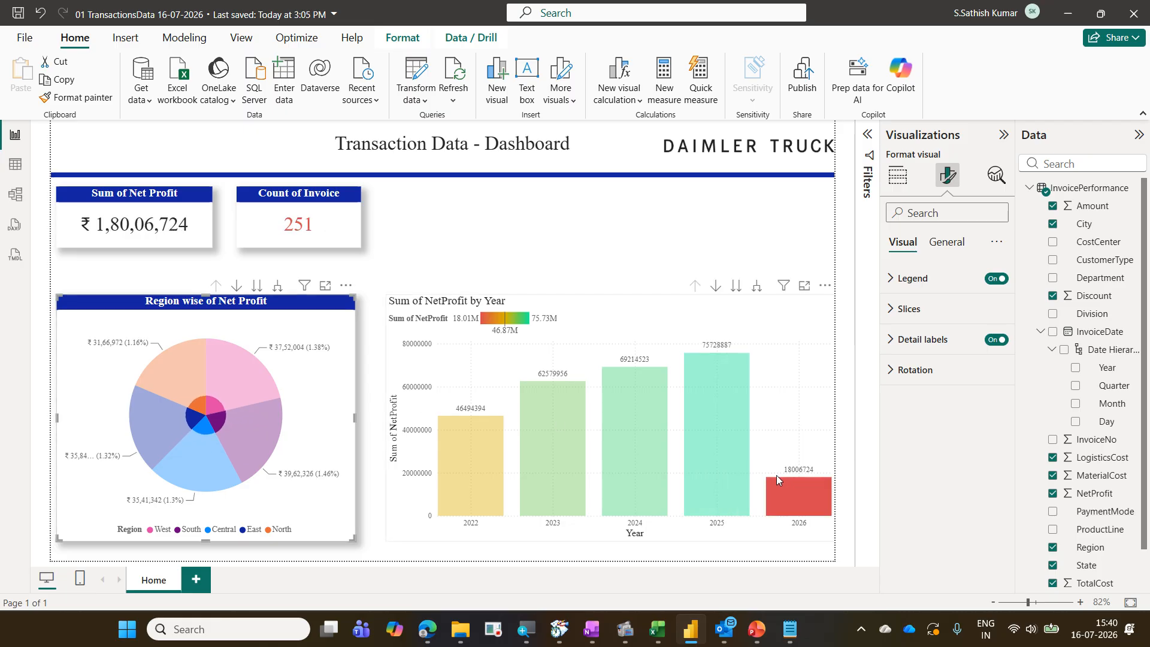
click(776, 475)
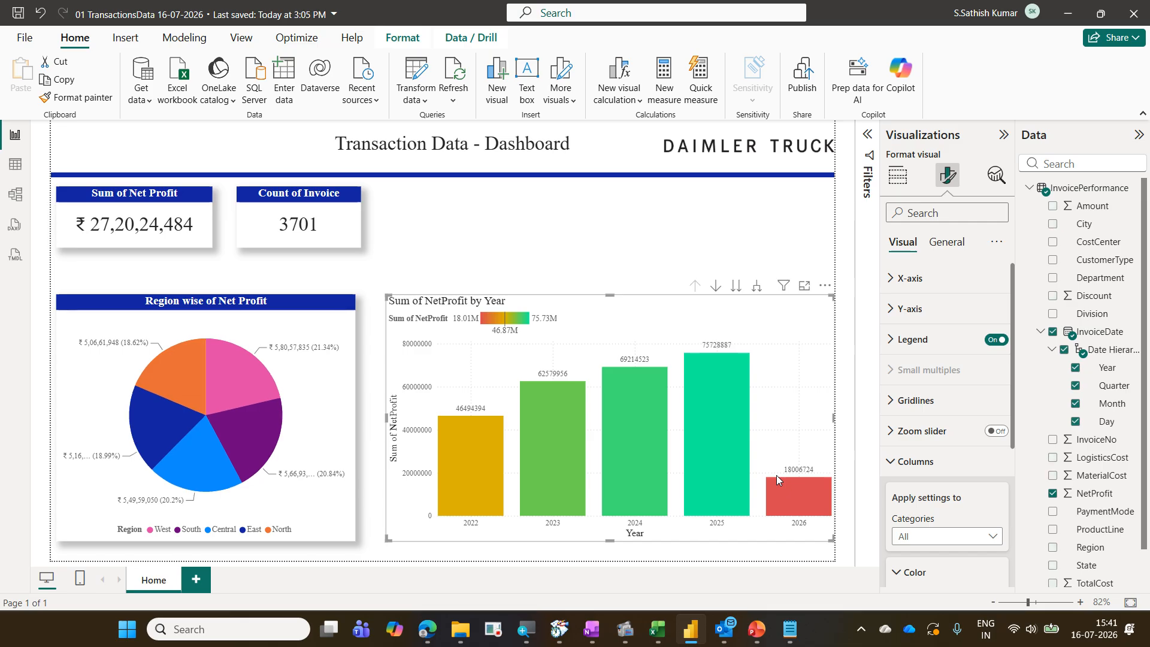
Select the pie chart and review how the KPI cards, pie chart and column chart interact
click(316, 388)
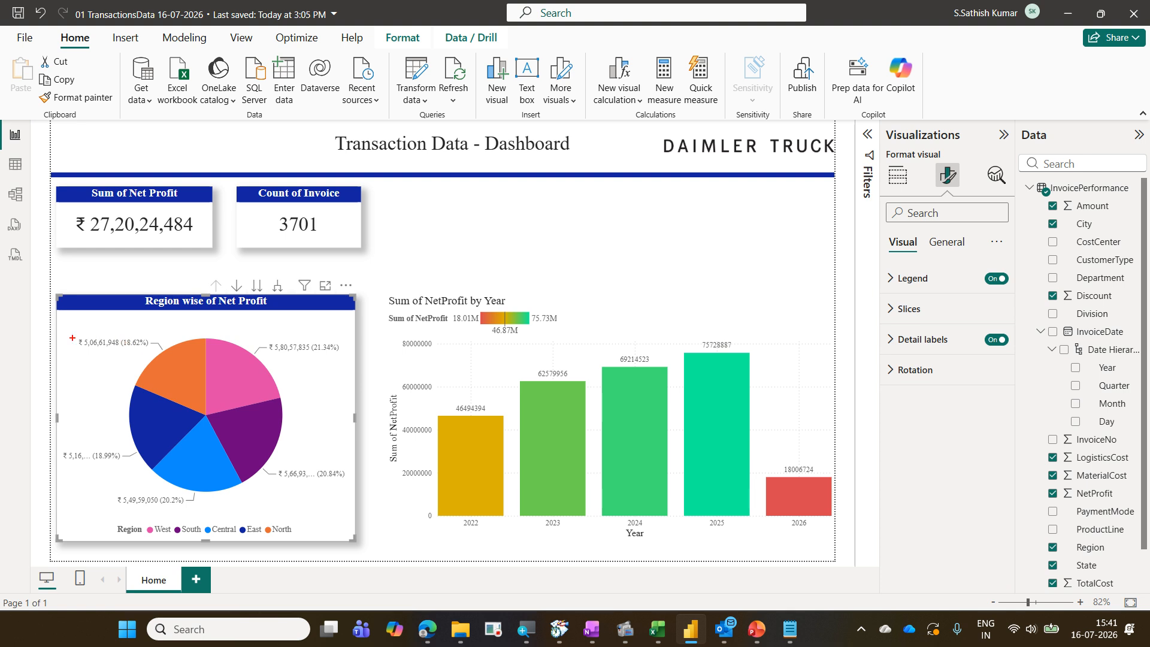
drag(72, 339, 323, 522)
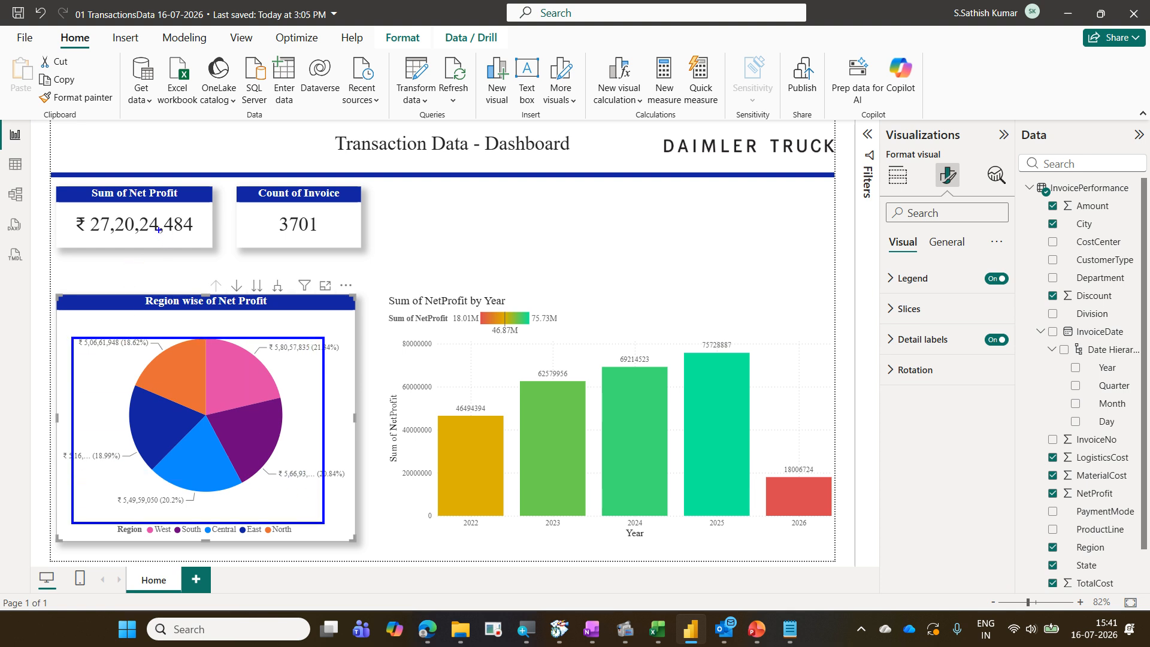
drag(155, 223, 235, 154)
mouse_move(328, 216)
mouse_down()
mouse_move(341, 228)
mouse_move(414, 159)
mouse_up()
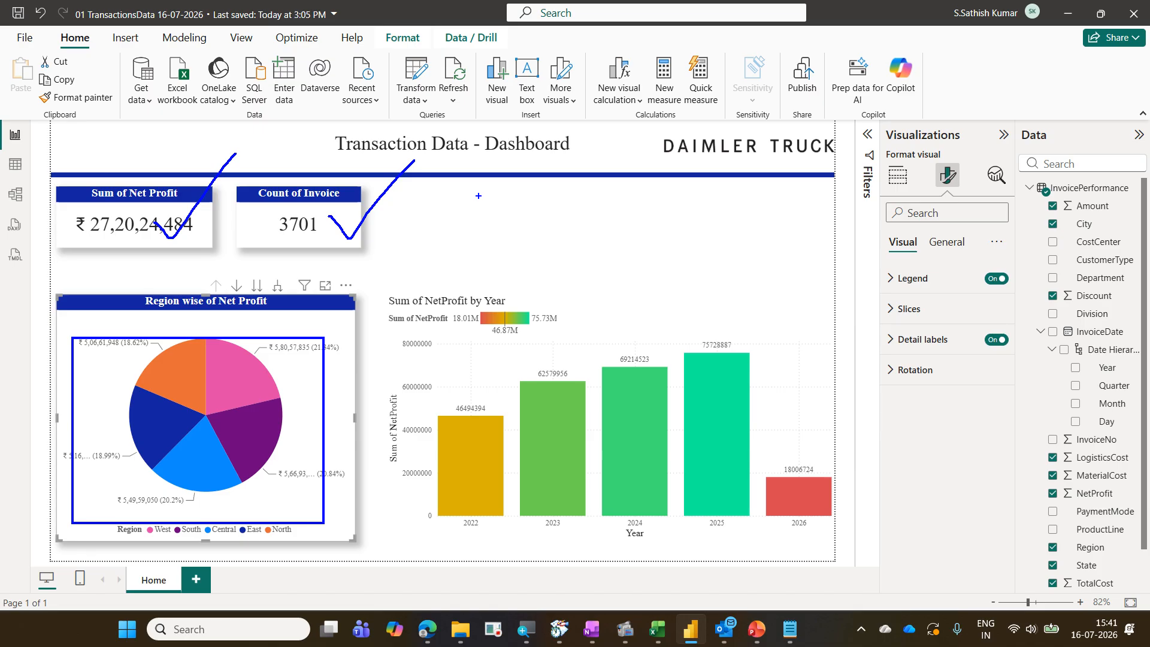
key(ctrl+z)
drag(354, 204, 314, 245)
drag(307, 203, 397, 293)
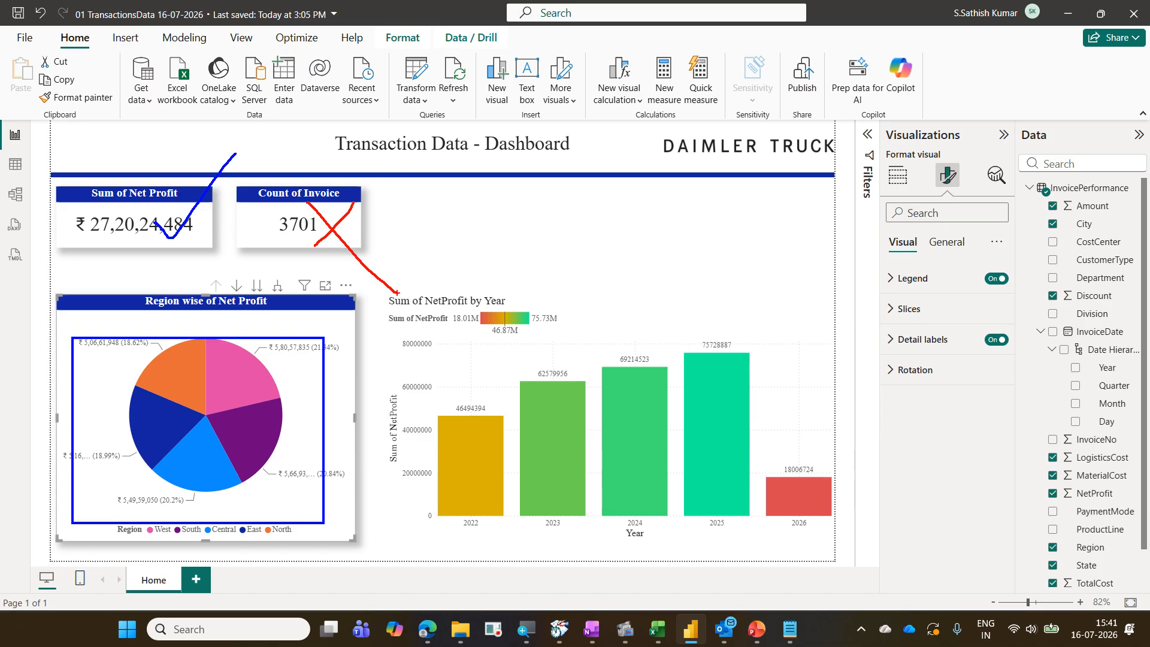
drag(238, 355, 275, 328)
mouse_move(285, 239)
mouse_down()
mouse_move(332, 240)
mouse_move(288, 210)
mouse_move(294, 243)
mouse_up()
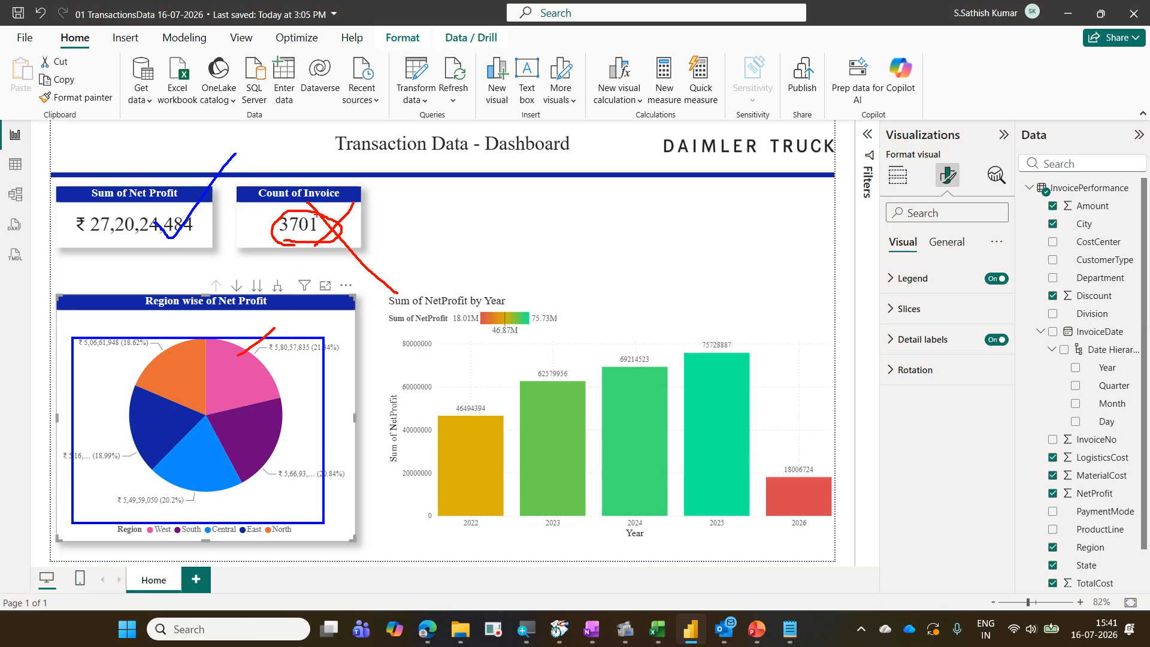
drag(346, 218, 388, 183)
drag(596, 306, 632, 297)
drag(96, 218, 133, 200)
mouse_move(385, 201)
mouse_down()
mouse_move(365, 239)
mouse_move(399, 240)
mouse_up()
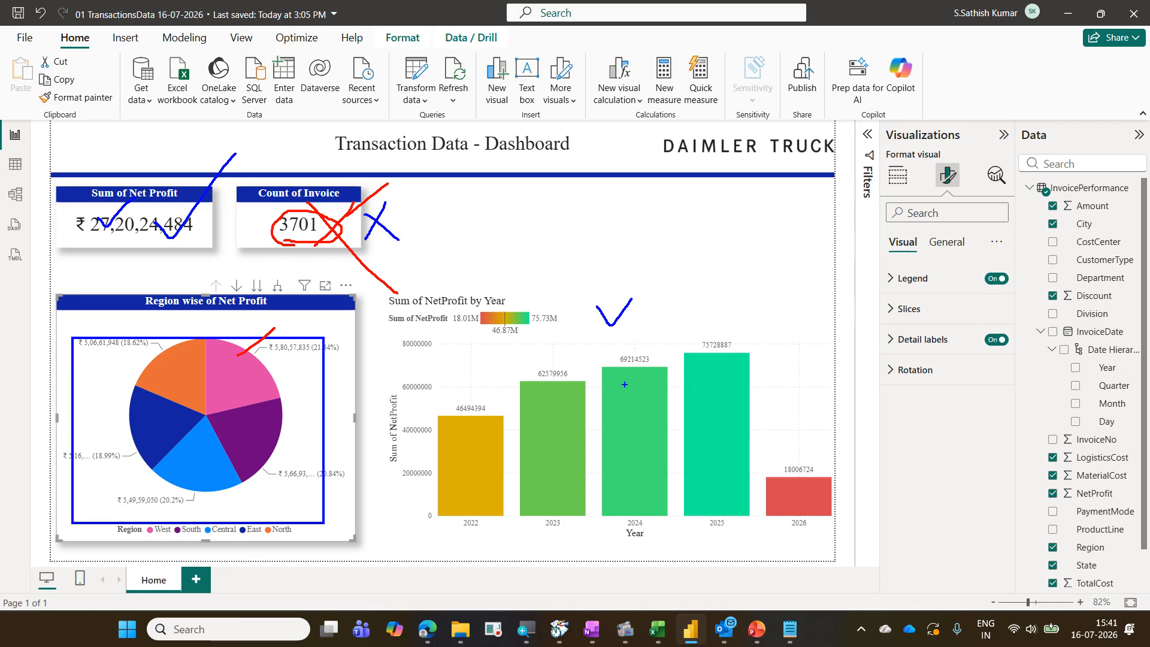
drag(662, 299, 724, 287)
key(Escape)
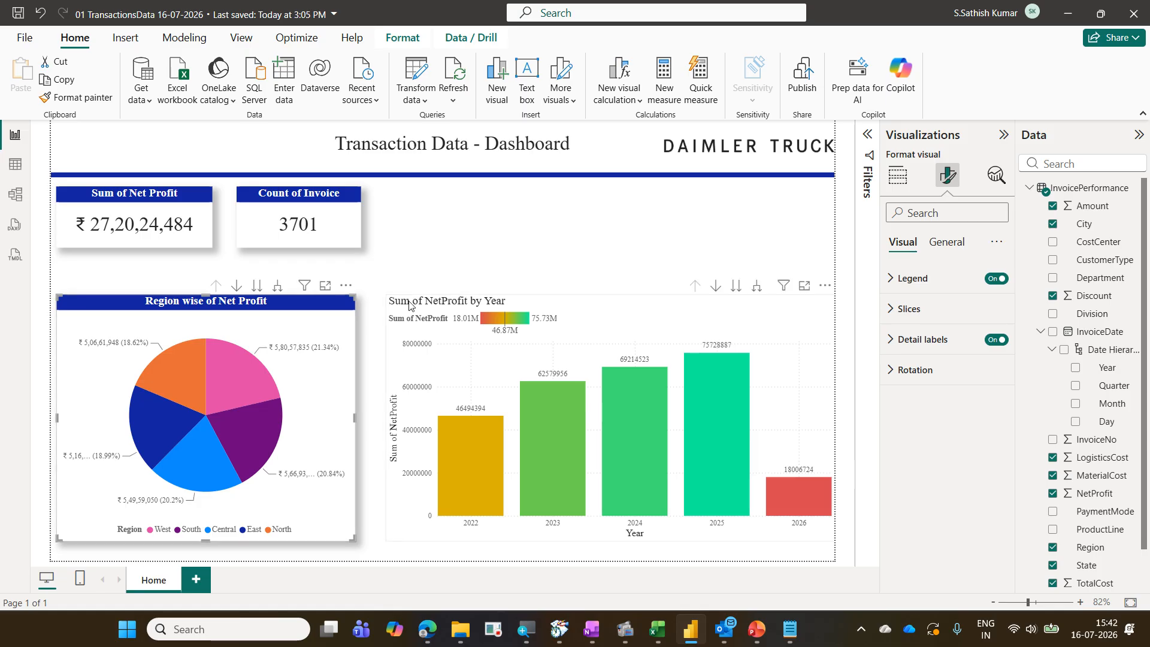
Turn on Edit interactions for the selected pie chart
click(391, 39)
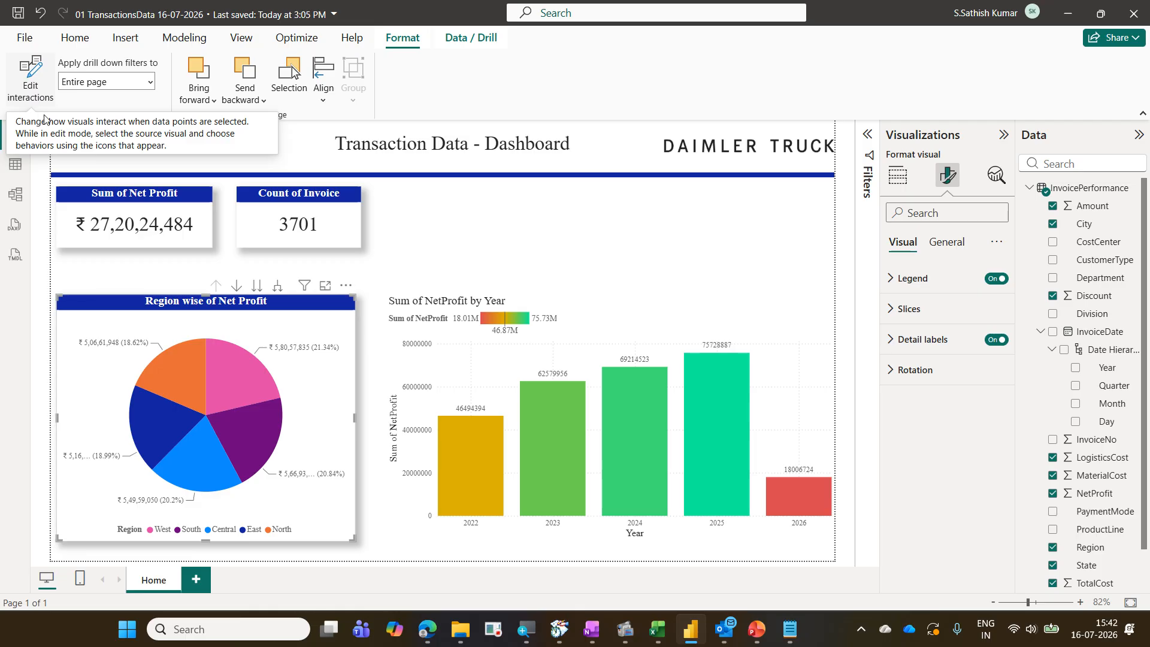
mouse_move(214, 385)
click(38, 104)
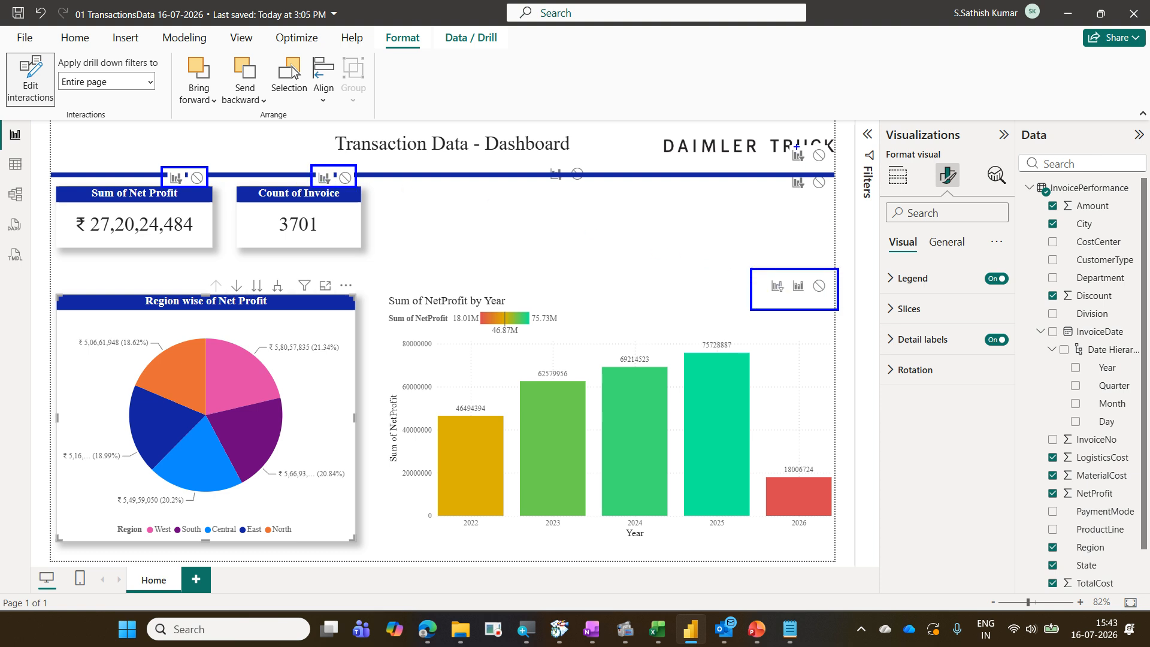
mouse_move(789, 145)
mouse_down()
mouse_move(821, 168)
mouse_move(815, 184)
mouse_up()
drag(837, 152, 787, 185)
drag(777, 140, 836, 182)
mouse_move(611, 157)
mouse_down()
mouse_move(544, 183)
mouse_move(630, 186)
mouse_up()
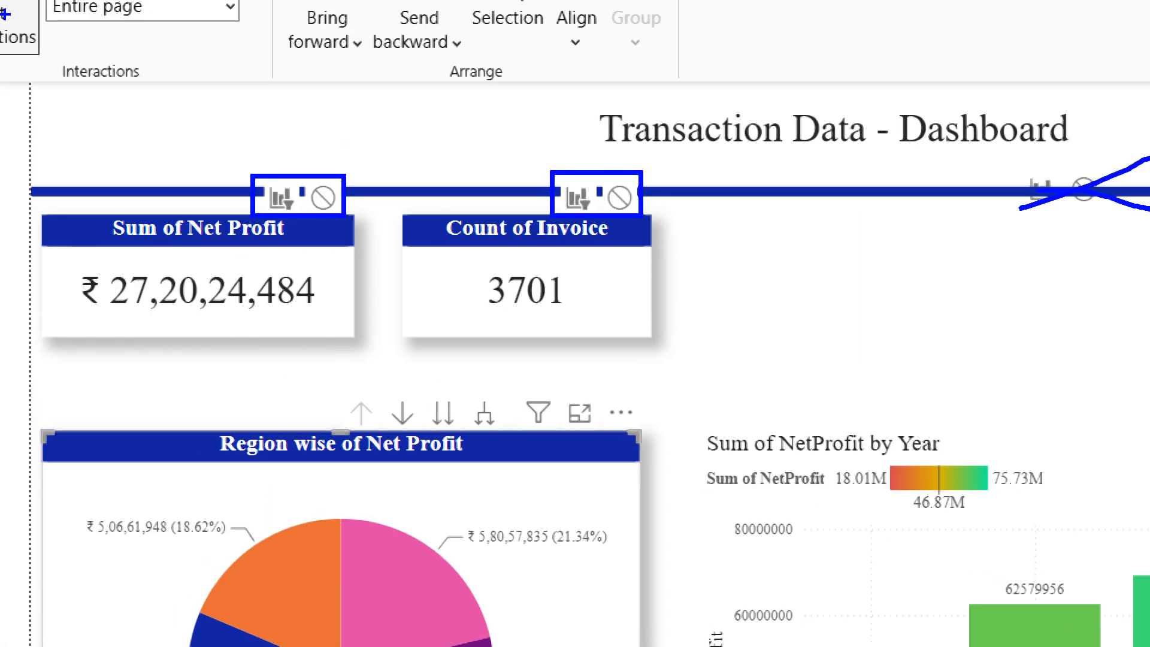
mouse_move(262, 159)
mouse_down()
mouse_move(276, 166)
mouse_move(294, 145)
mouse_move(318, 170)
mouse_move(345, 172)
mouse_up()
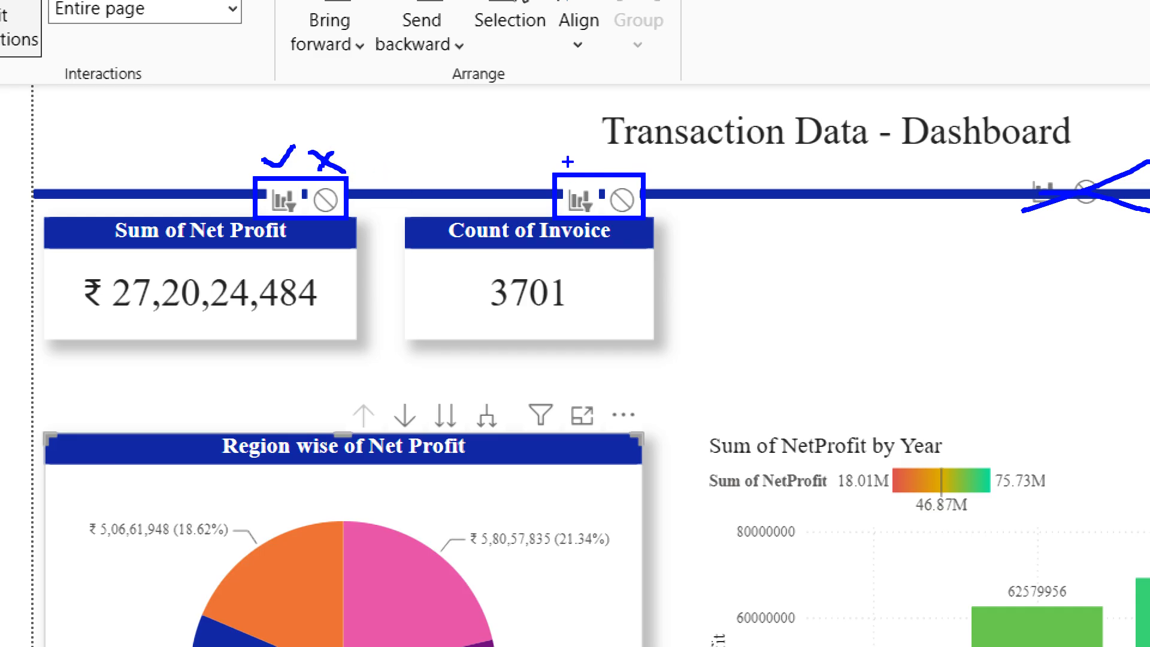
mouse_move(576, 163)
mouse_down()
mouse_move(614, 152)
mouse_move(662, 175)
mouse_up()
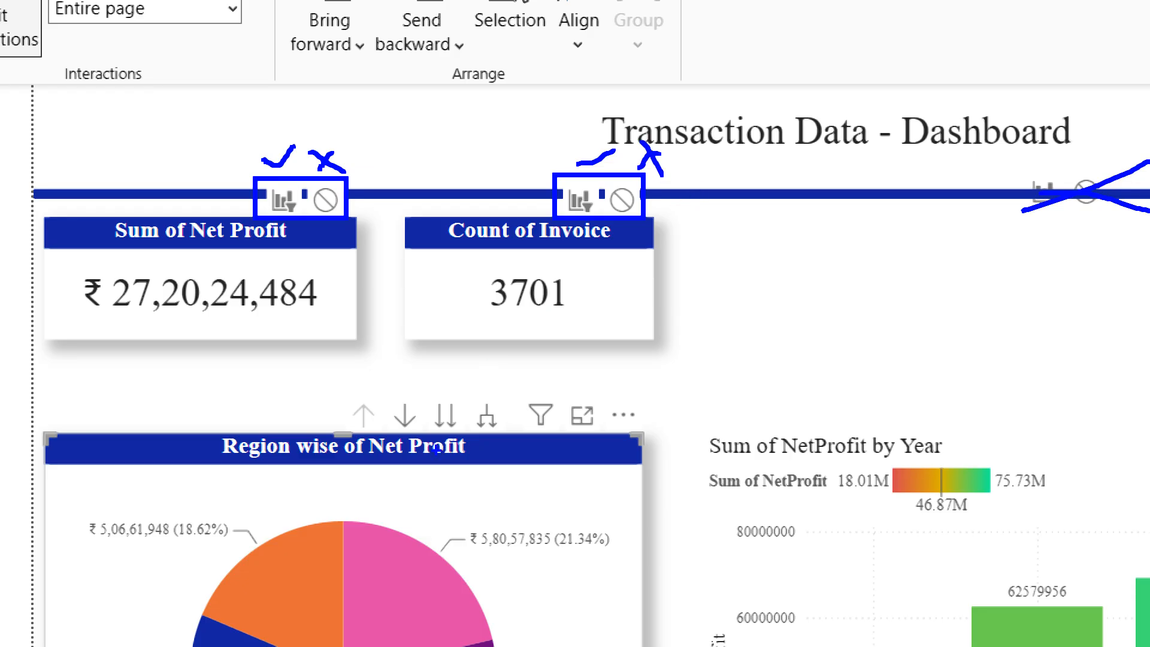
key(Escape)
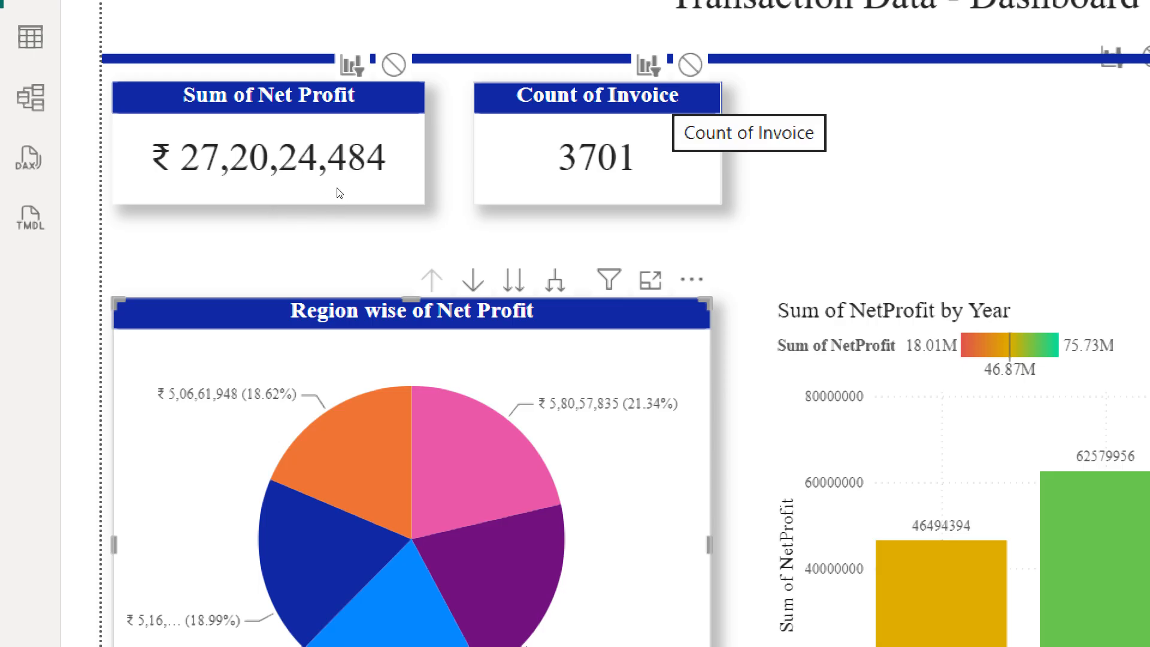
Set the pie chart's interaction to None for the Count of Invoice card and to Filter for the column chart, then leave edit interactions mode
click(690, 64)
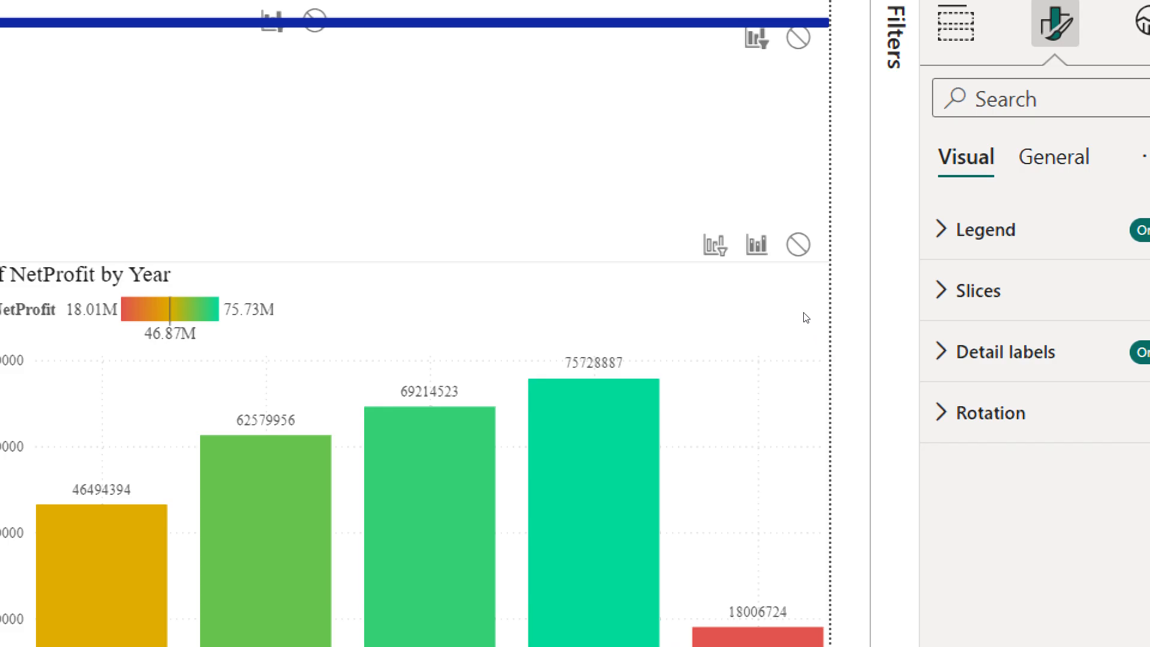
click(757, 245)
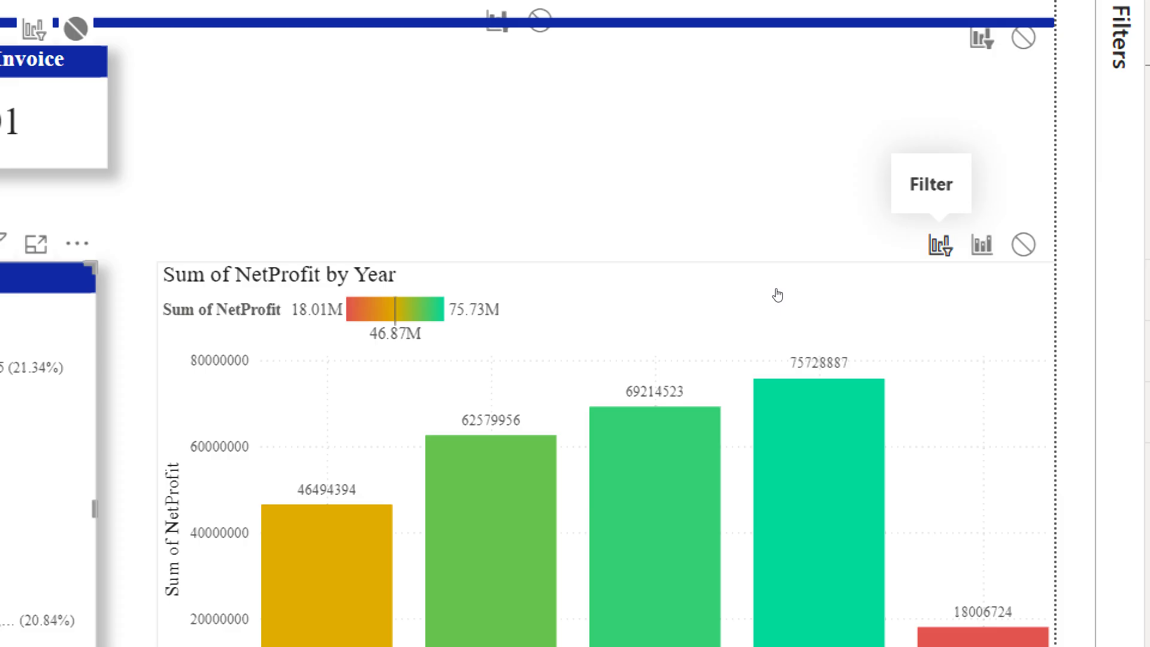
click(940, 245)
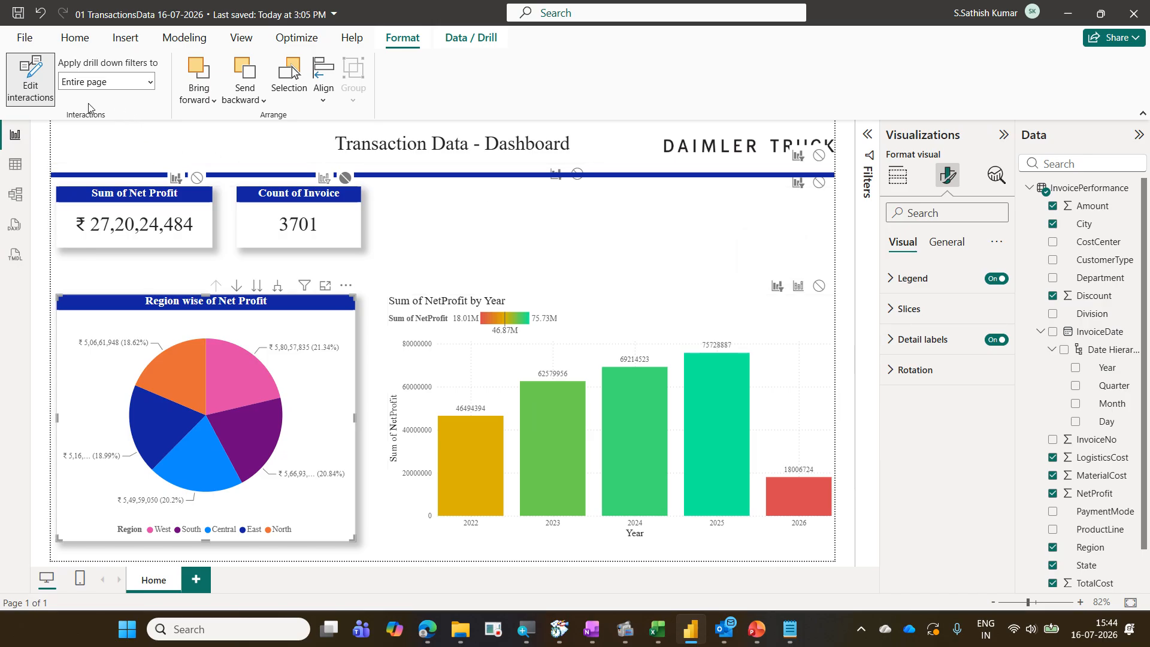
click(44, 101)
click(30, 77)
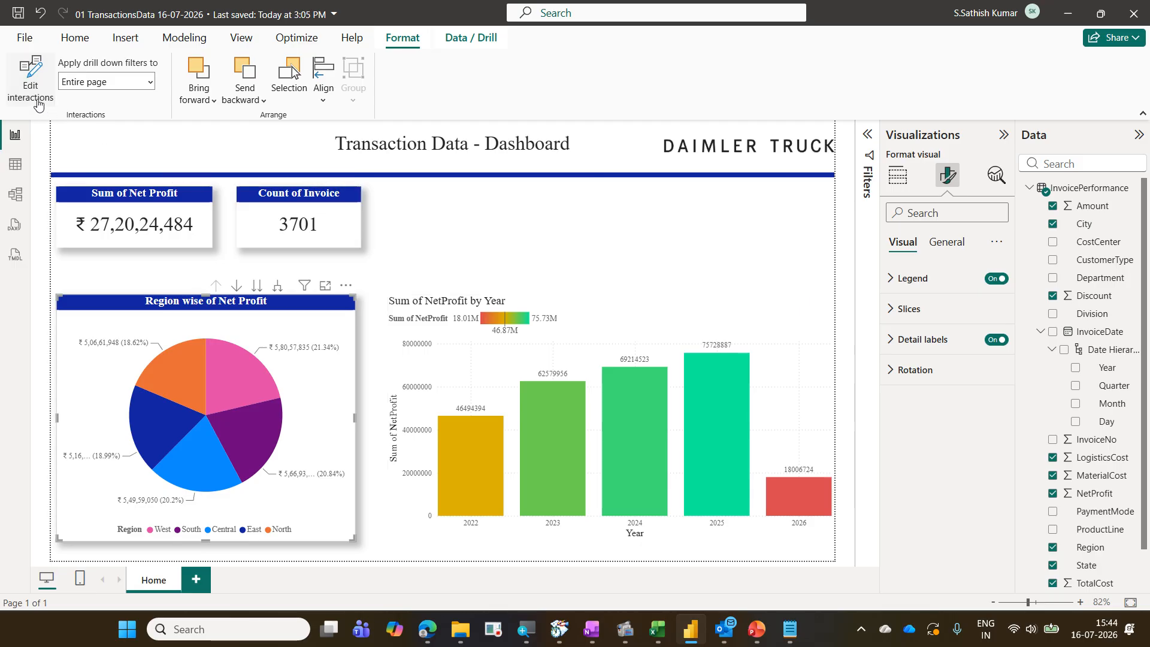
Select each pie slice in turn to test how the cards and column chart respond, then clear the selection
click(243, 387)
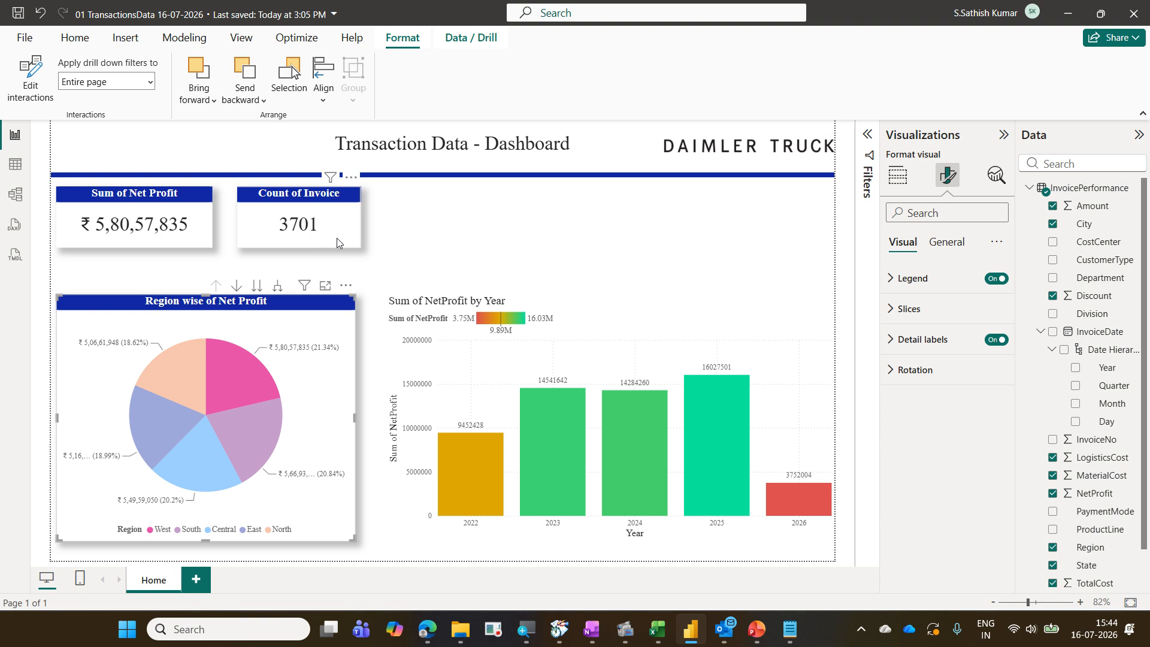
click(256, 433)
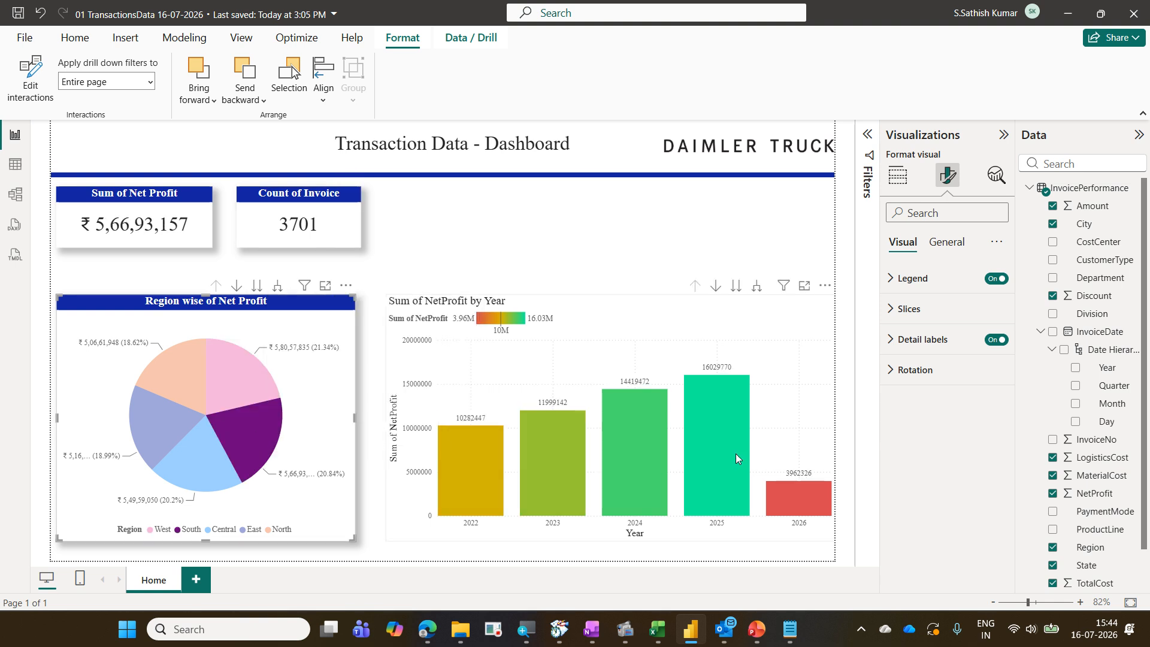
click(206, 466)
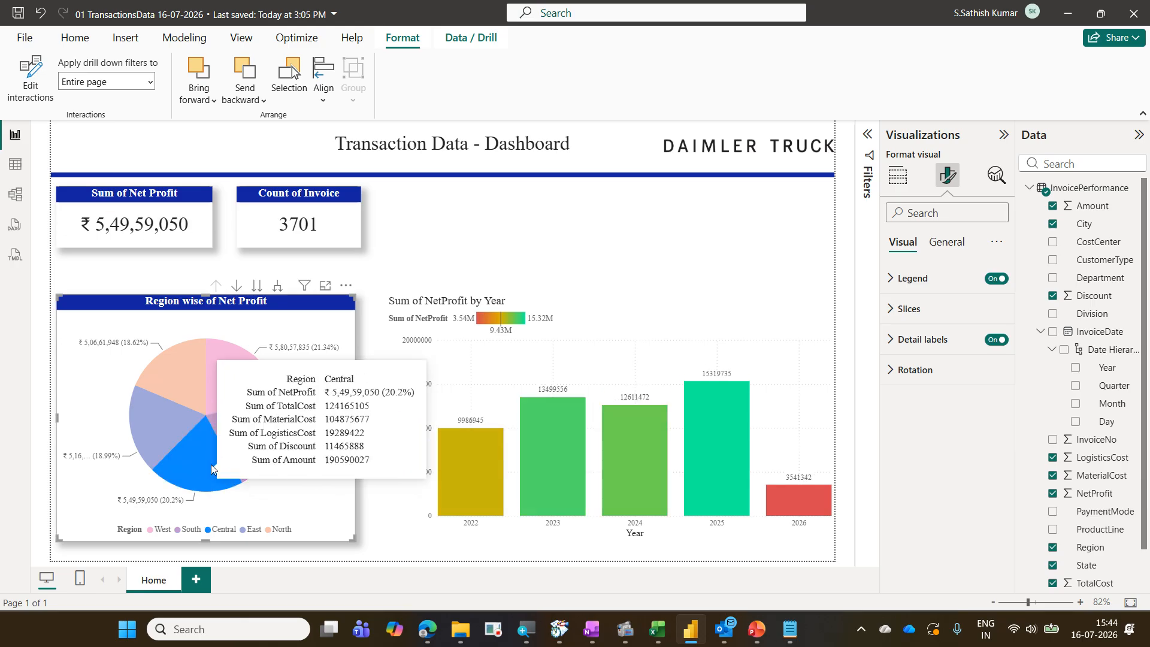
click(176, 406)
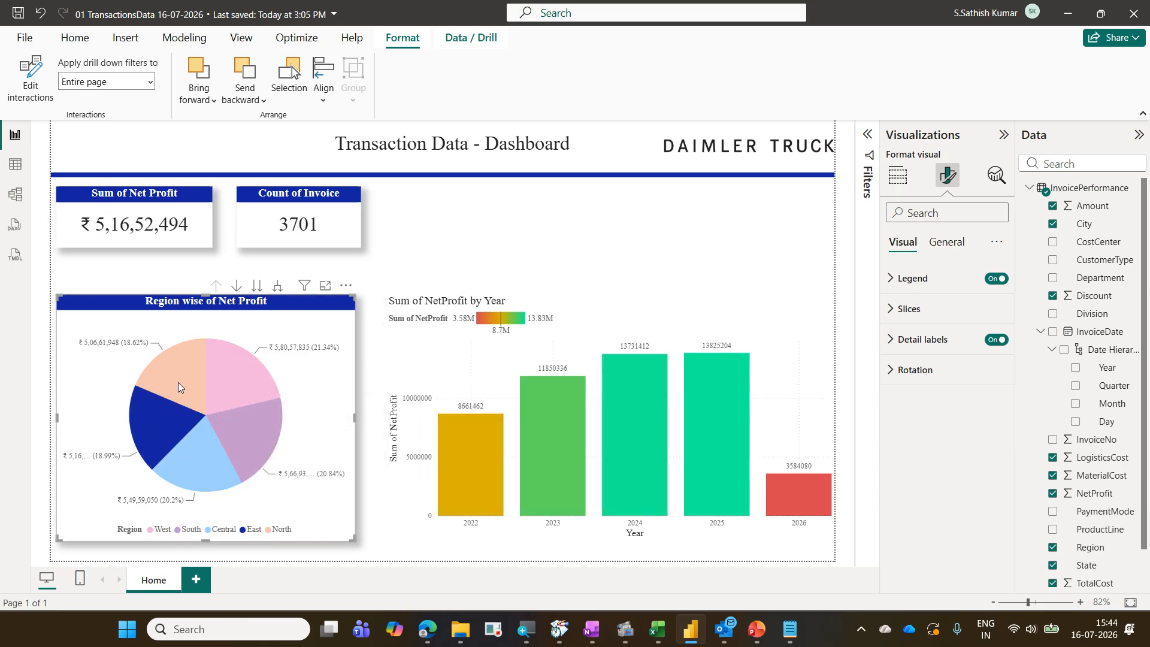
click(178, 382)
click(235, 379)
click(257, 423)
click(222, 440)
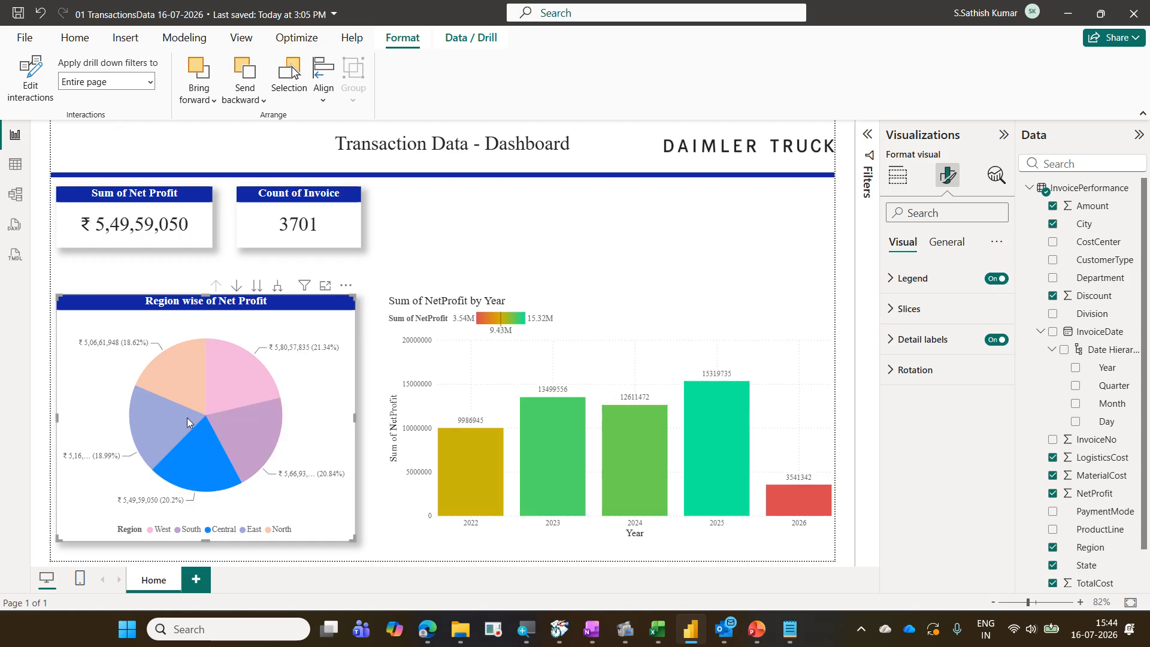
click(187, 423)
click(199, 381)
click(246, 379)
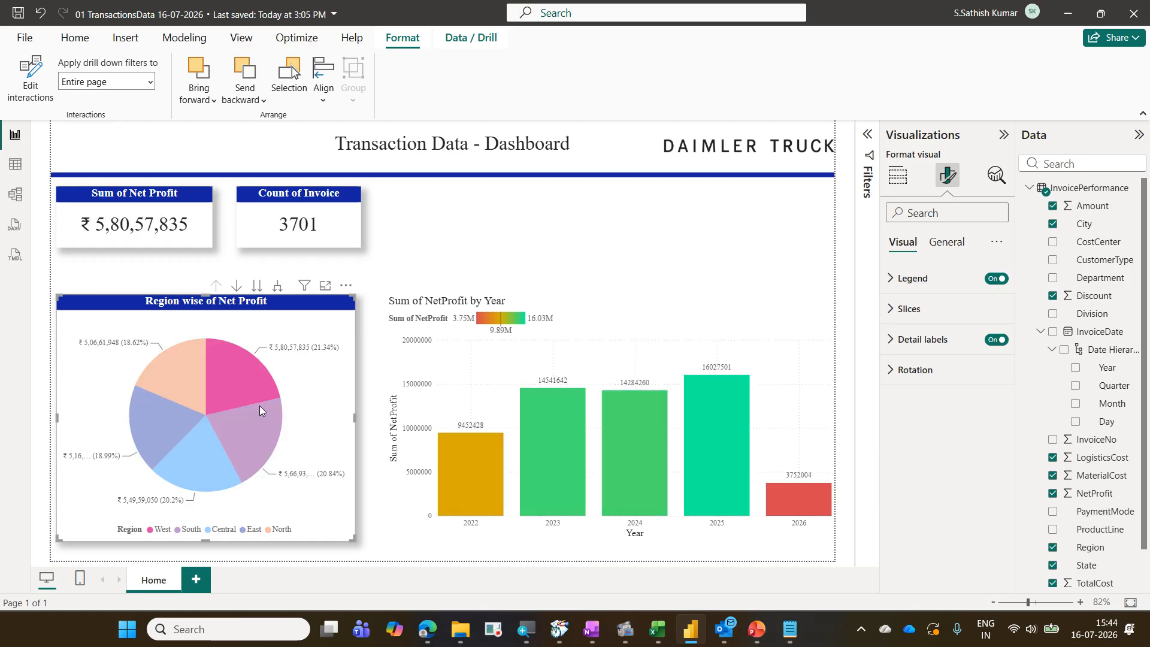
click(260, 405)
click(208, 442)
click(181, 414)
click(199, 378)
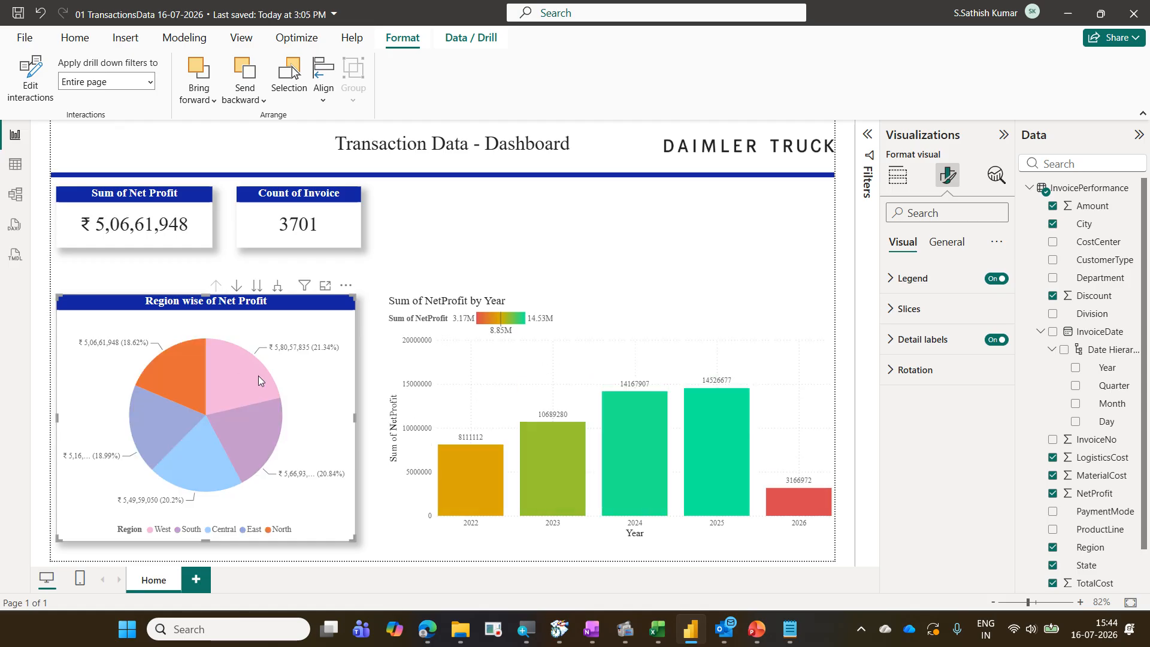
click(258, 376)
click(292, 395)
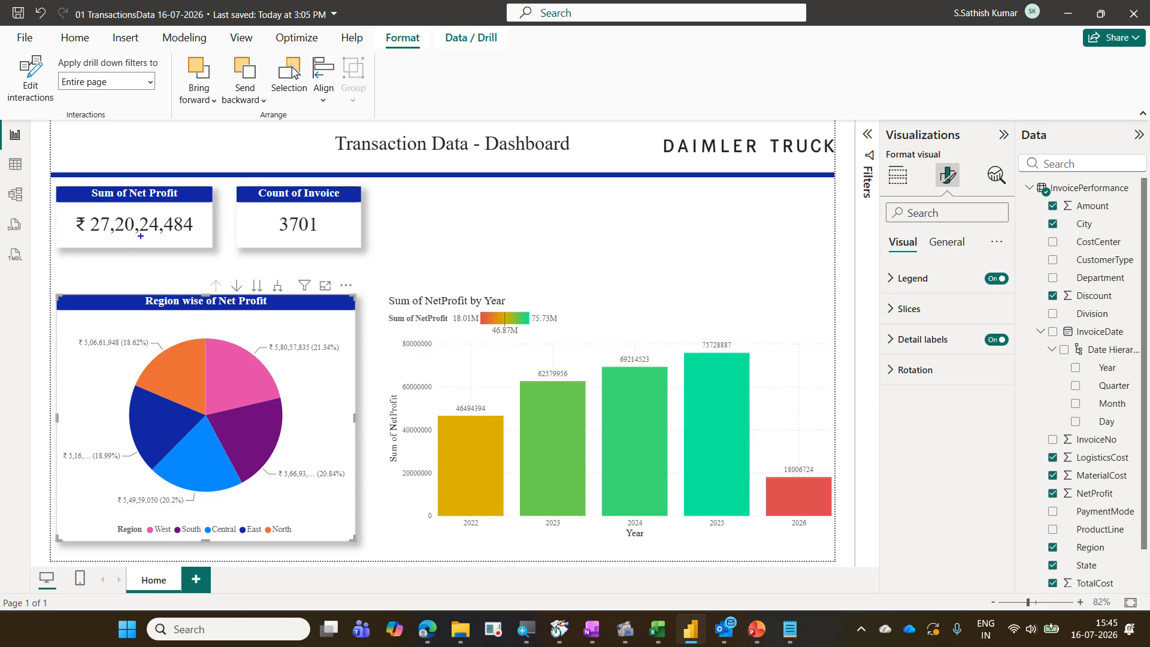
mouse_move(138, 226)
mouse_down()
mouse_move(143, 238)
mouse_move(189, 203)
mouse_up()
drag(359, 193, 272, 277)
drag(281, 211, 343, 268)
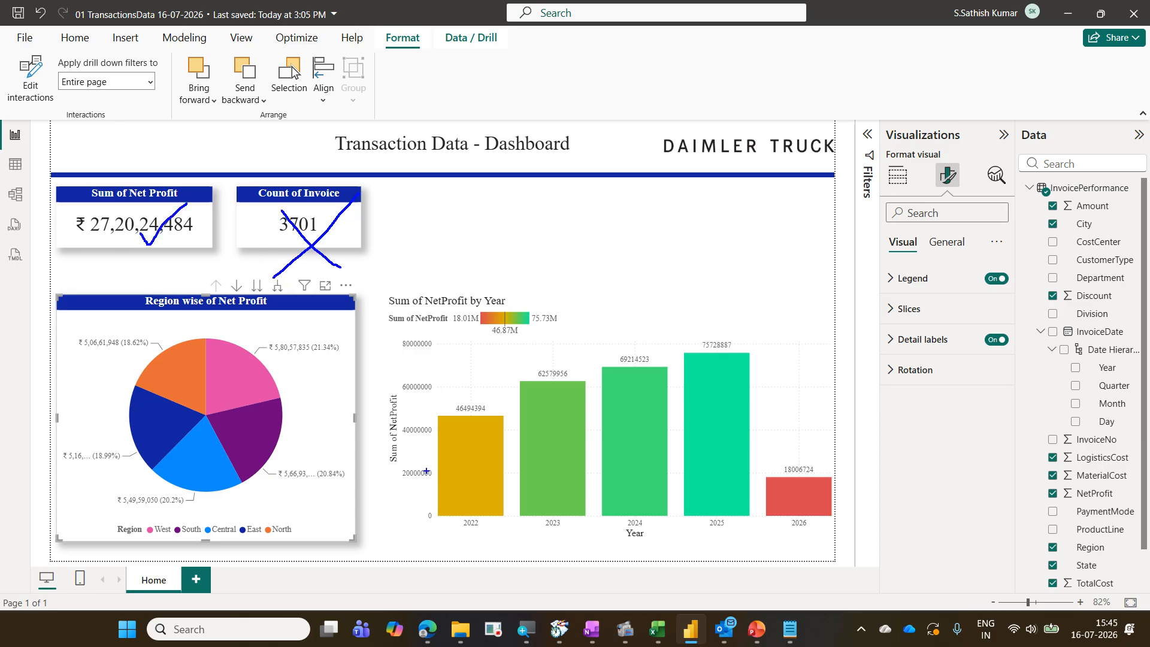
drag(269, 356, 271, 361)
key(Escape)
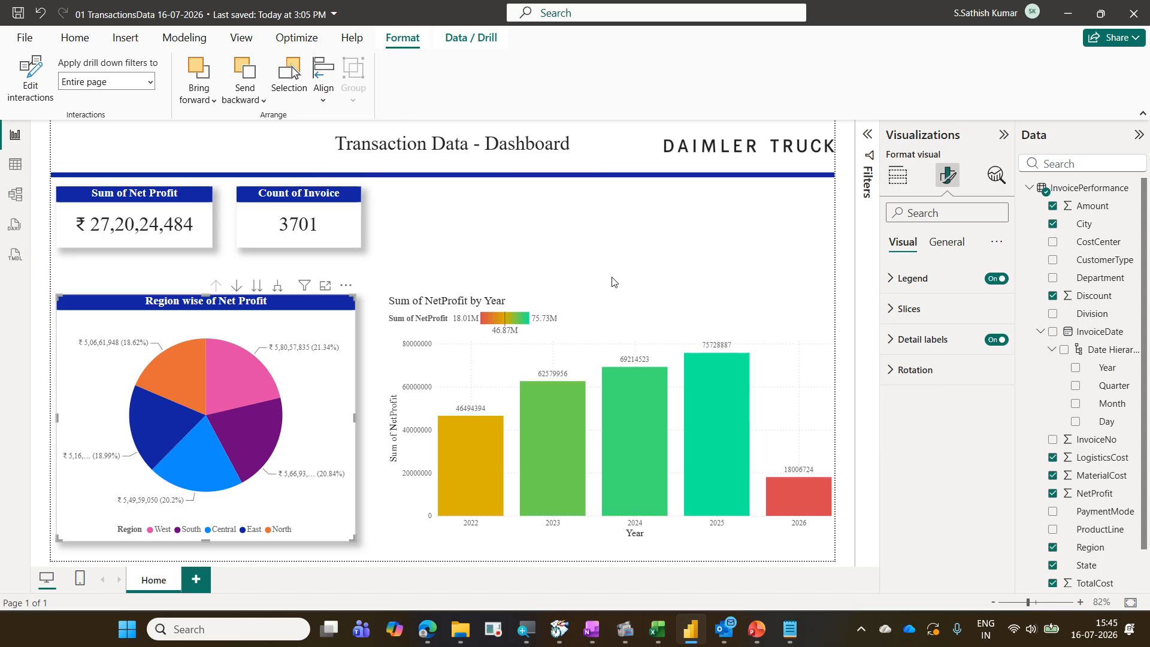
Edit the column chart's interactions so it no longer affects the Count of Invoice card, then leave edit interactions mode
click(624, 315)
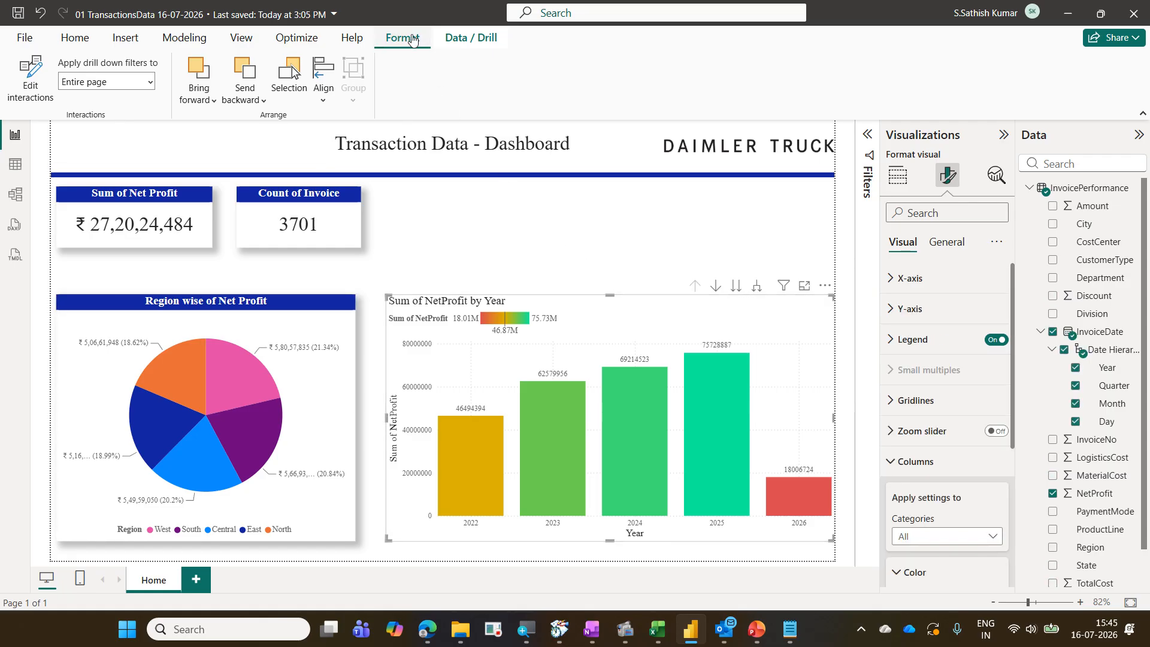
click(24, 97)
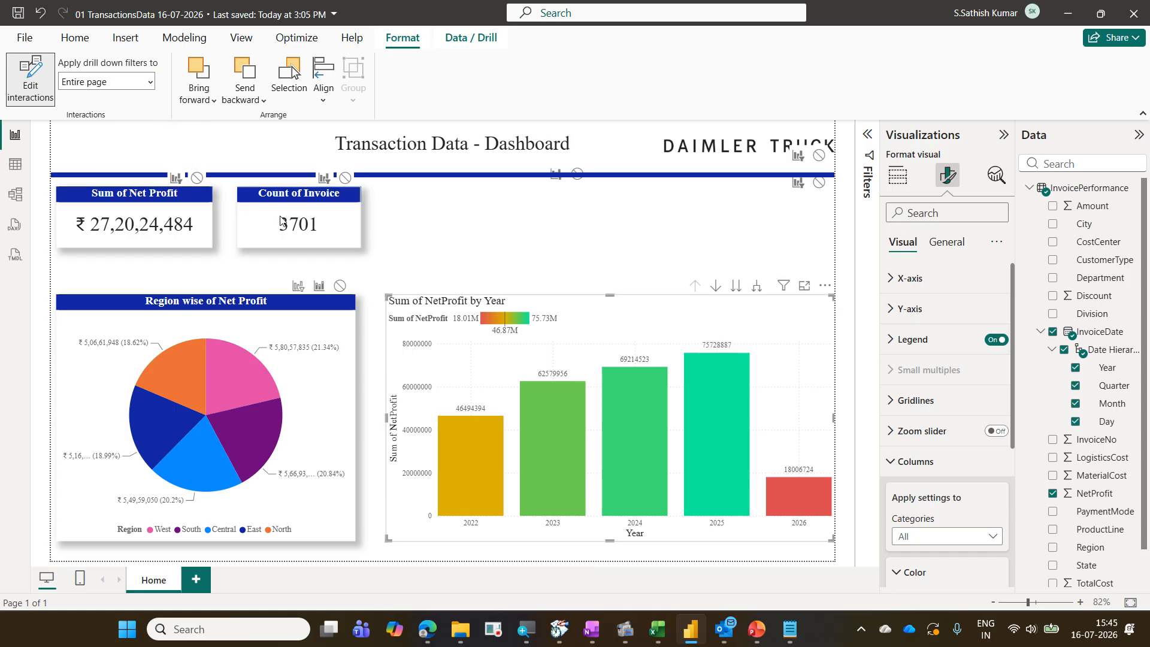
click(347, 183)
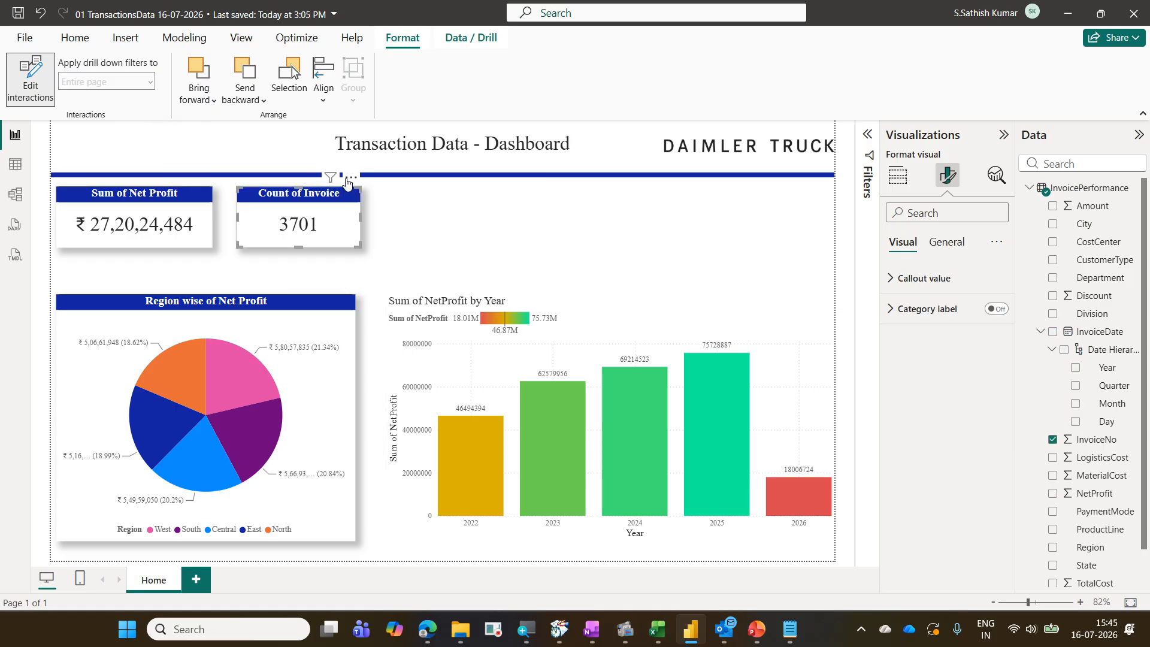
click(492, 318)
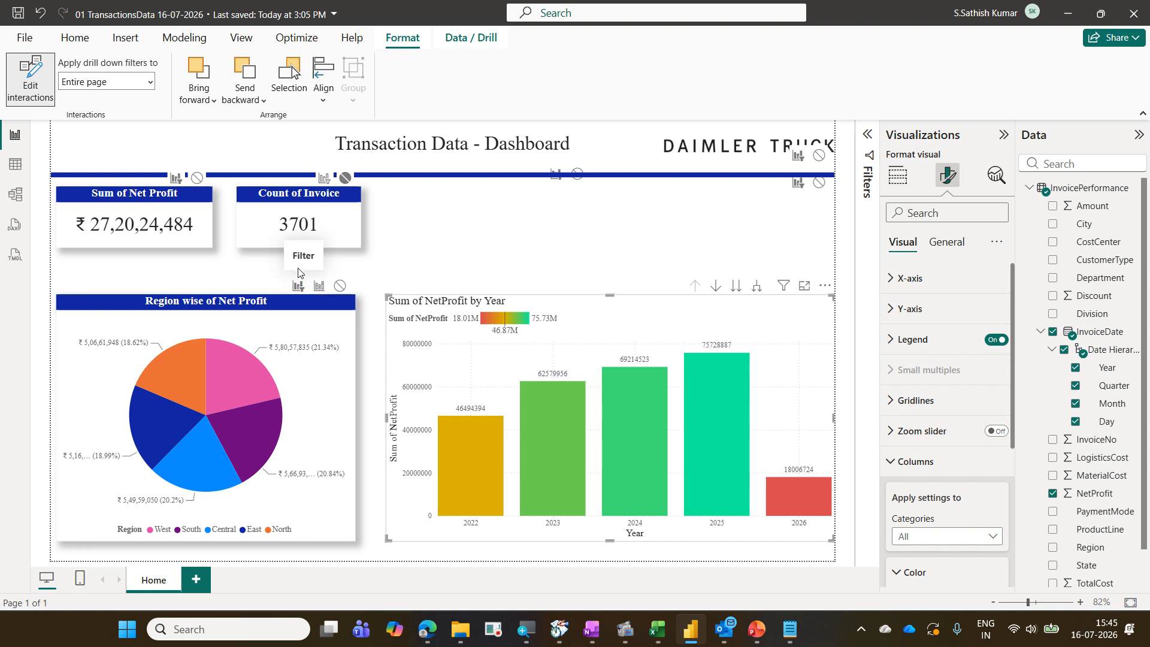
click(45, 99)
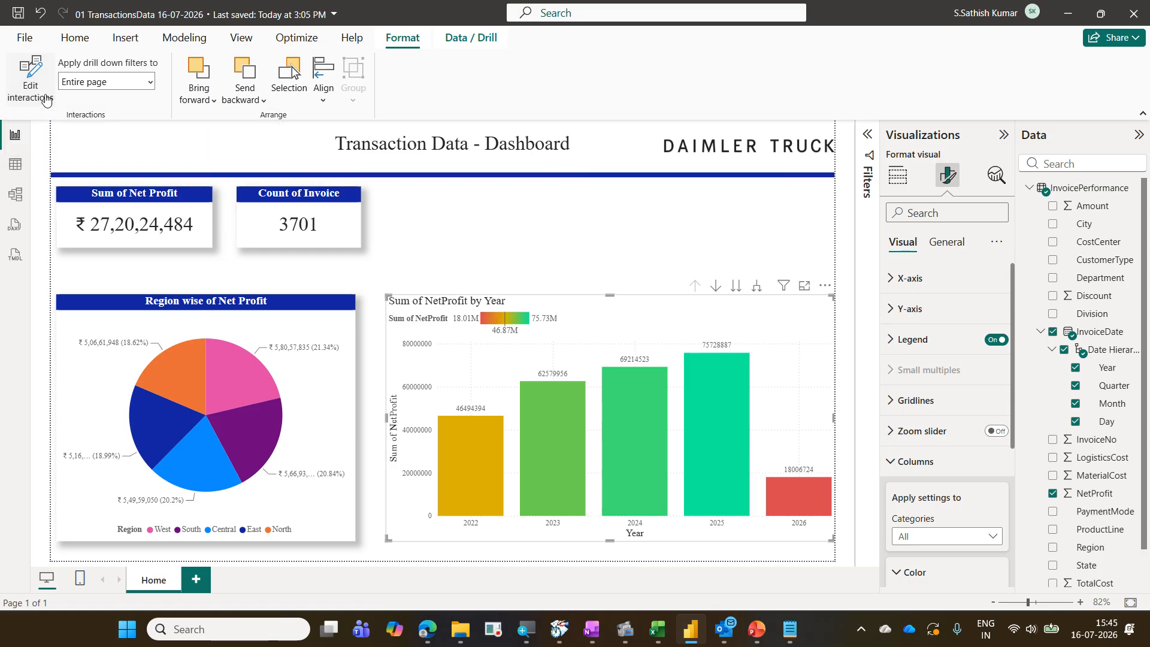
Select each year column to test how the pie chart and cards respond, then clear the selection
click(469, 472)
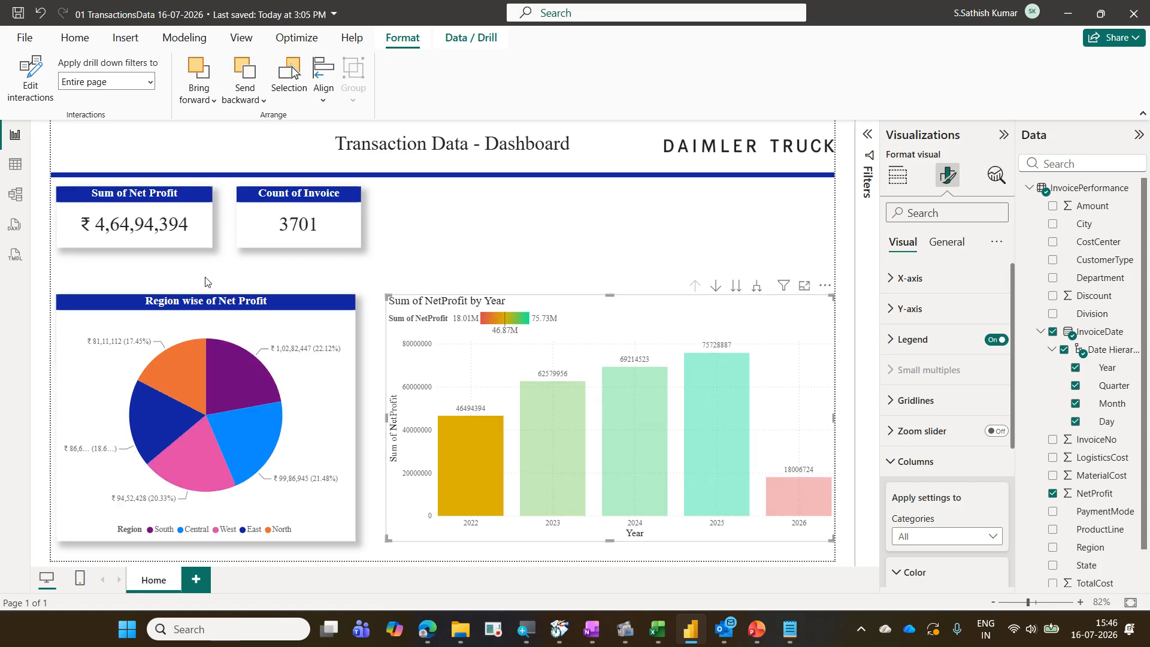
mouse_move(214, 348)
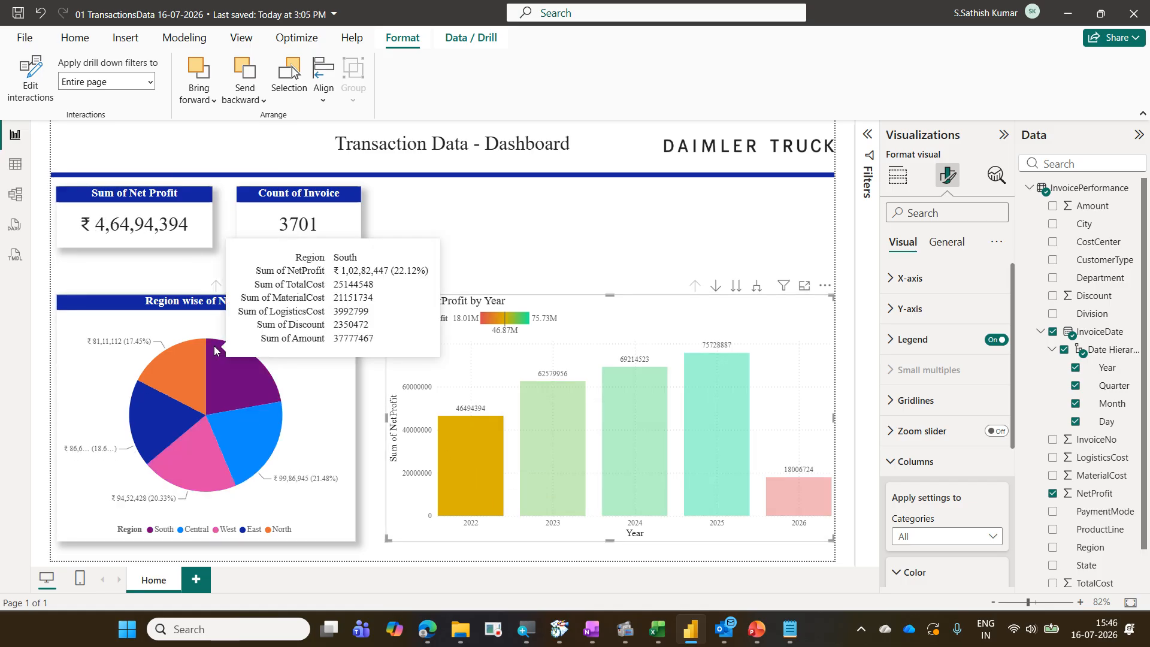
click(562, 457)
click(611, 456)
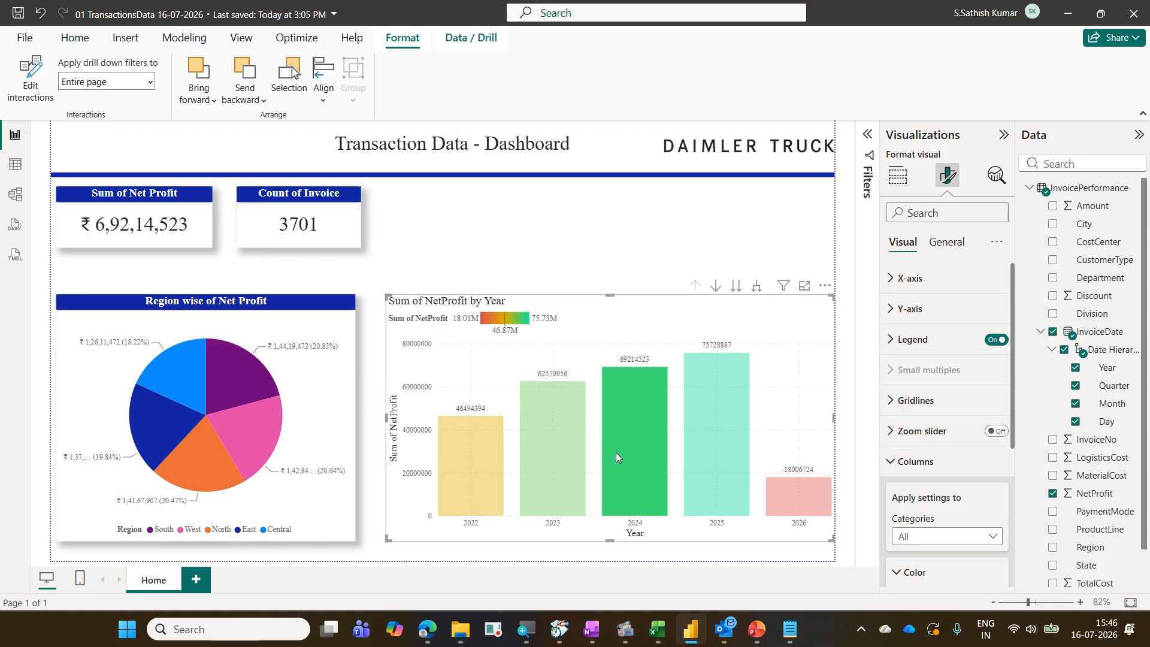
click(730, 495)
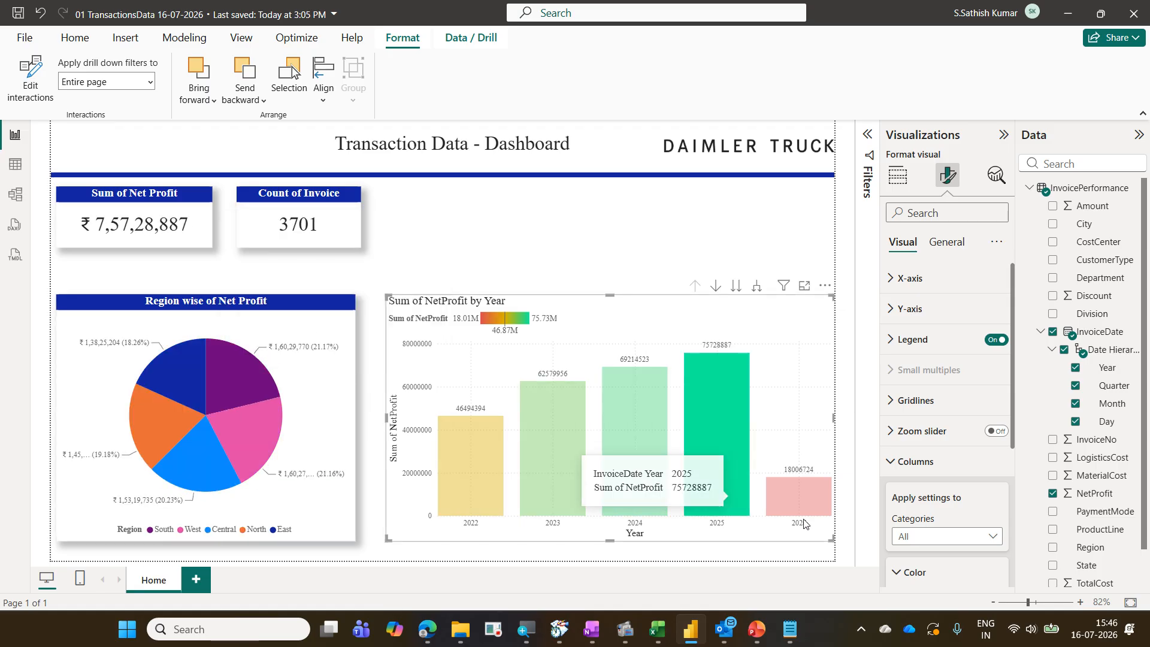
click(788, 495)
click(717, 472)
click(644, 465)
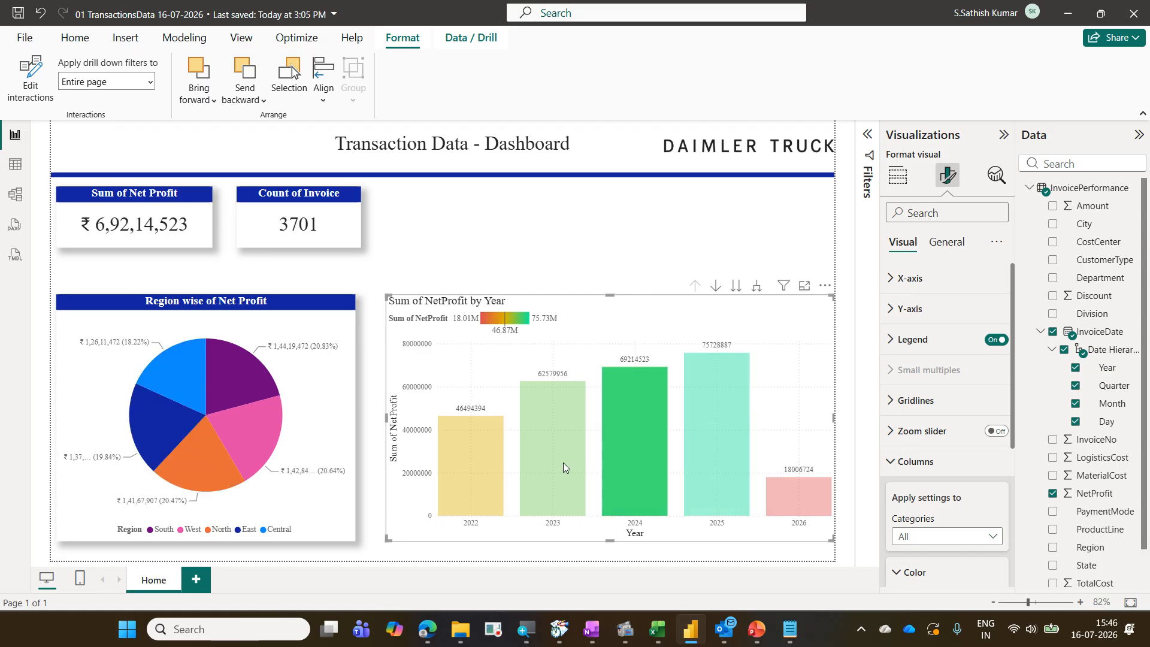
click(548, 462)
click(476, 460)
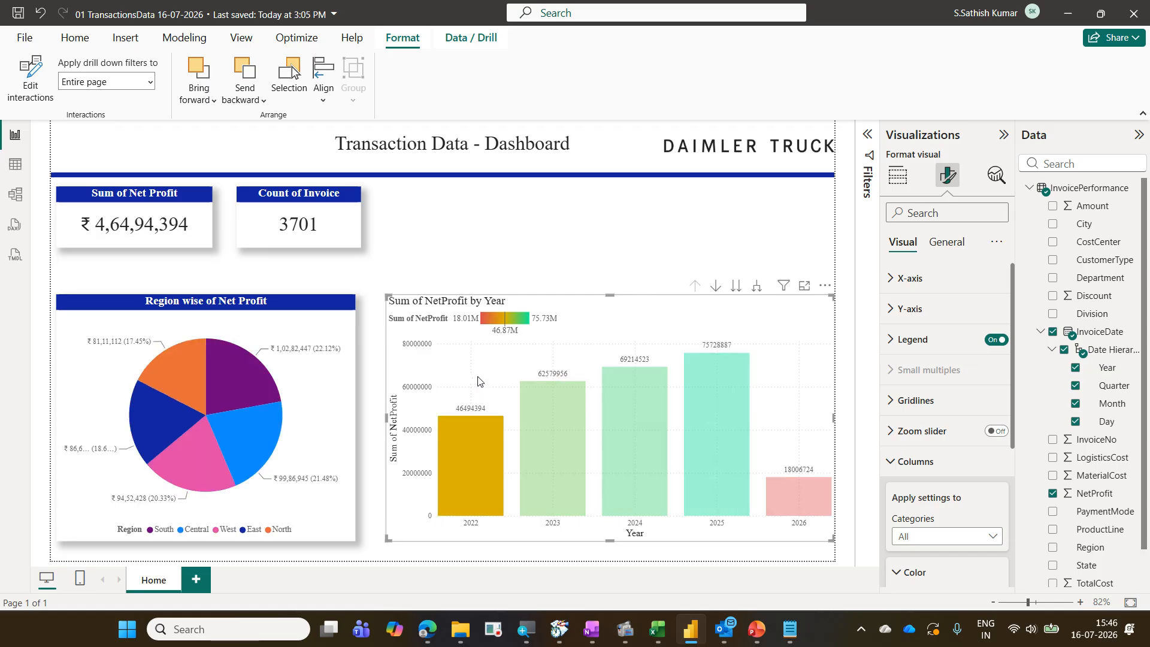
click(478, 381)
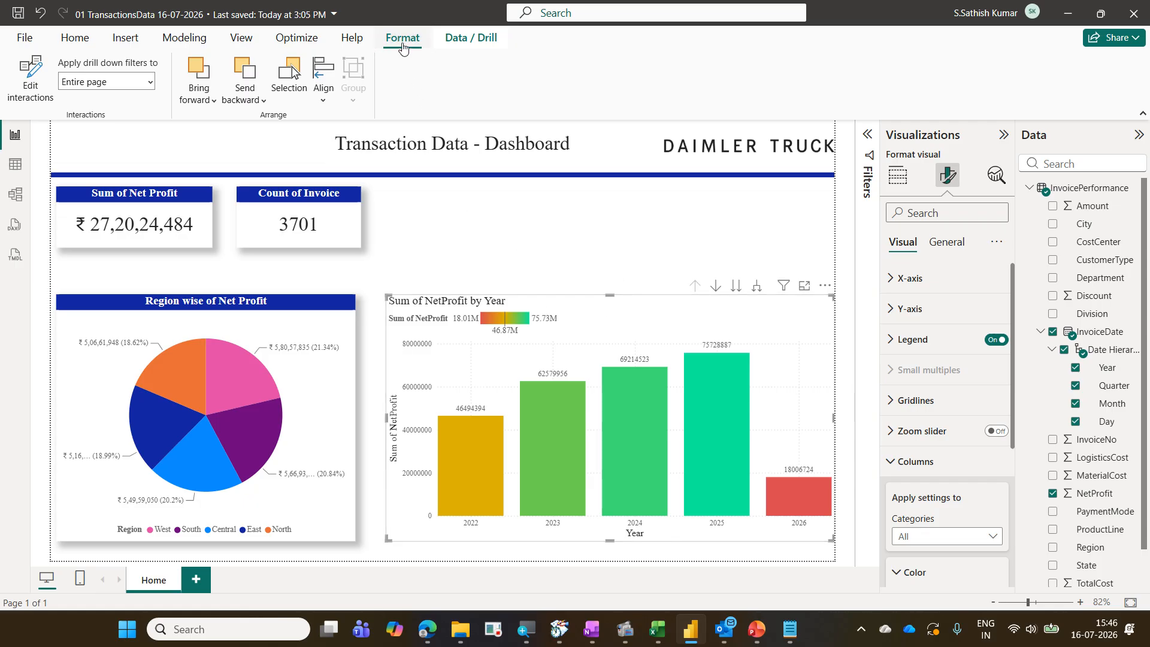
Reopen Edit interactions with the column chart selected to review its settings on the other visuals
click(29, 96)
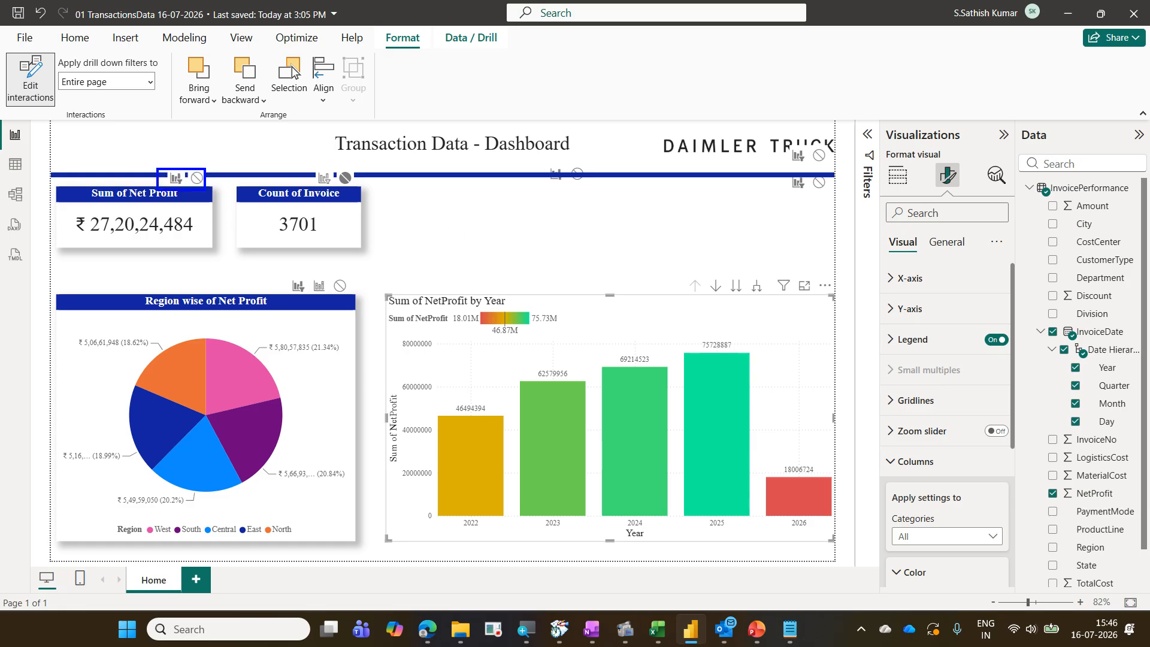
mouse_move(333, 165)
mouse_down()
mouse_move(357, 190)
mouse_move(376, 147)
mouse_up()
drag(282, 278, 312, 295)
mouse_move(326, 343)
mouse_down()
mouse_move(333, 354)
mouse_move(345, 335)
mouse_up()
drag(200, 243, 214, 243)
mouse_move(323, 252)
mouse_down()
mouse_move(354, 221)
mouse_move(349, 259)
mouse_up()
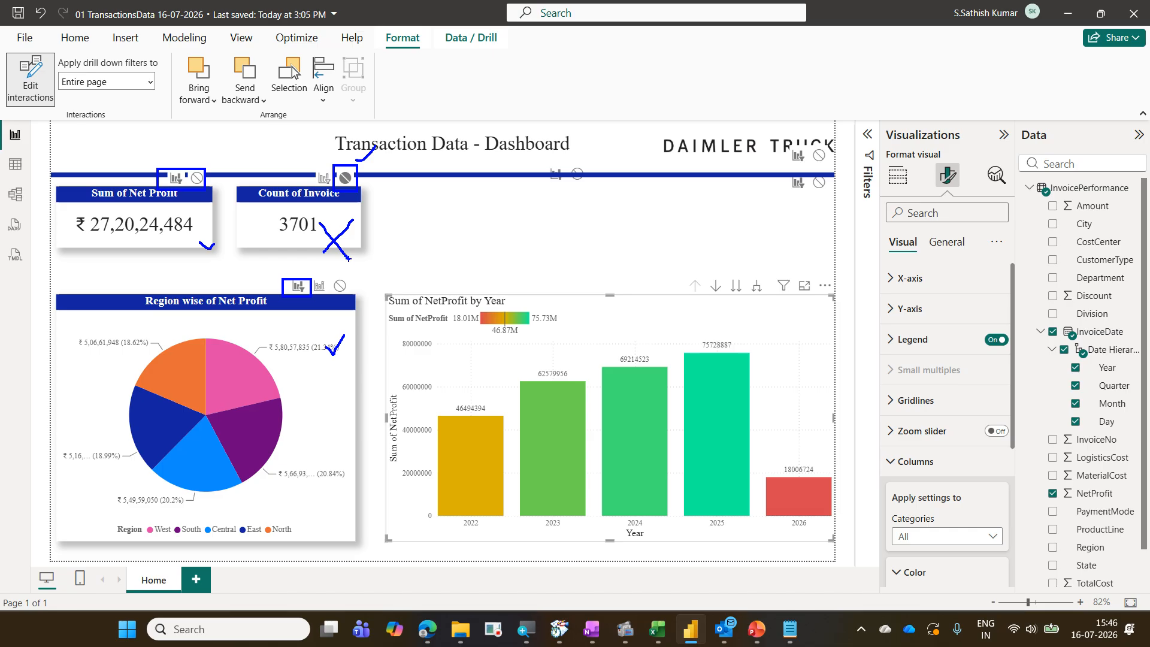
key(Escape)
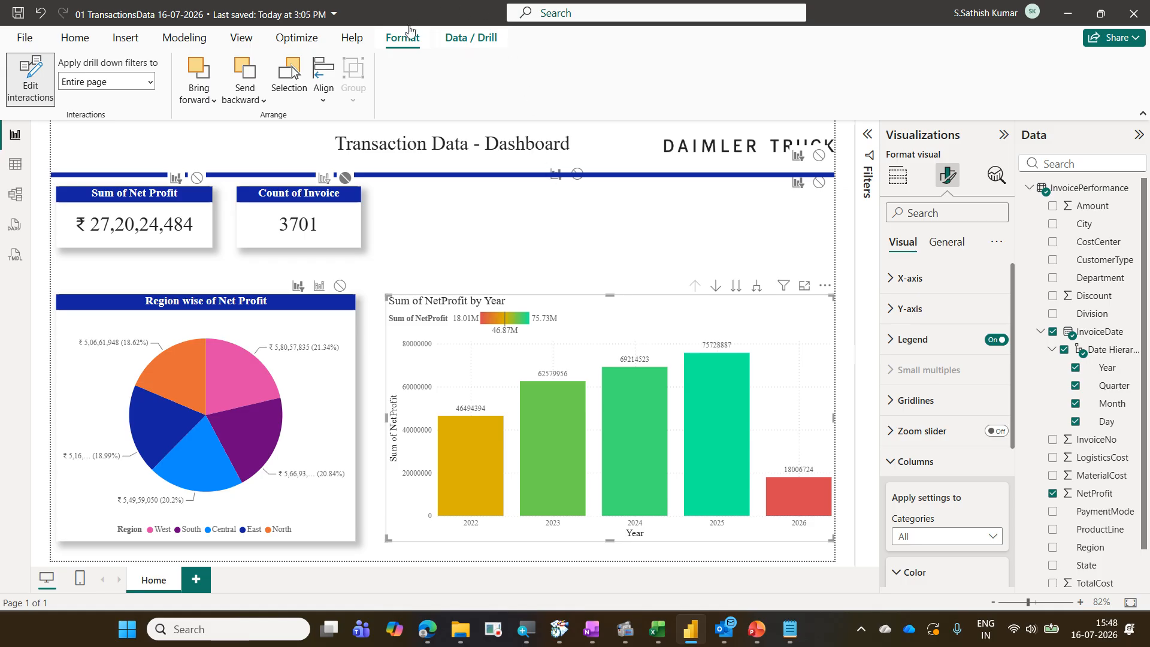
Turn off Edit interactions, deselect the visuals, and add a new report page
click(47, 88)
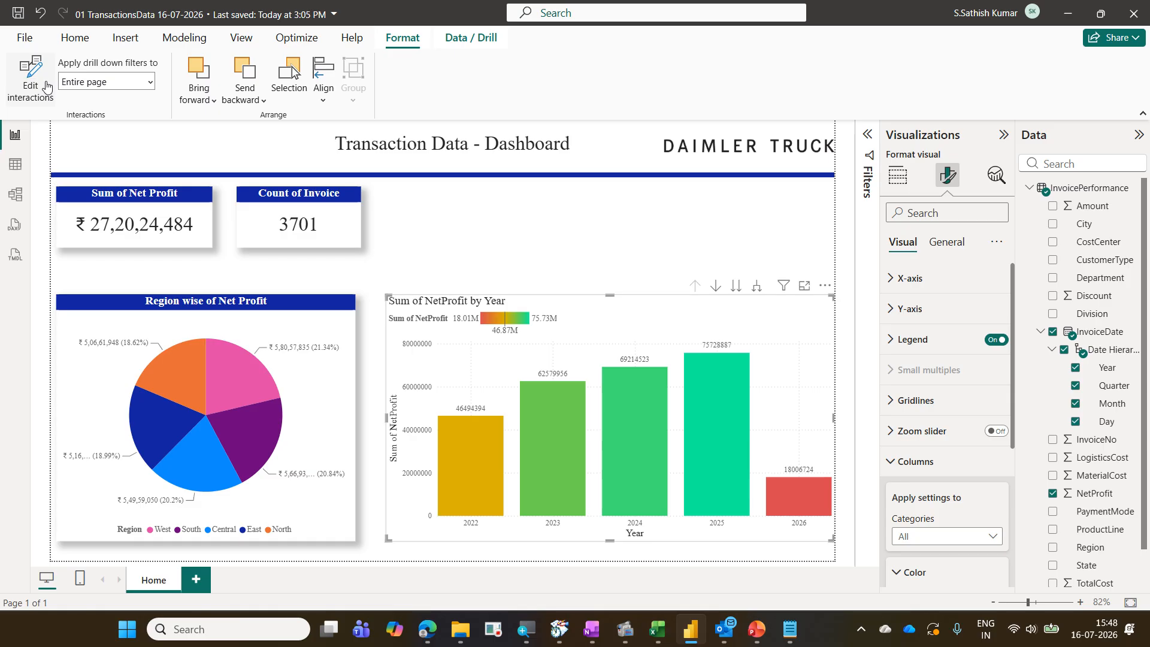
click(476, 233)
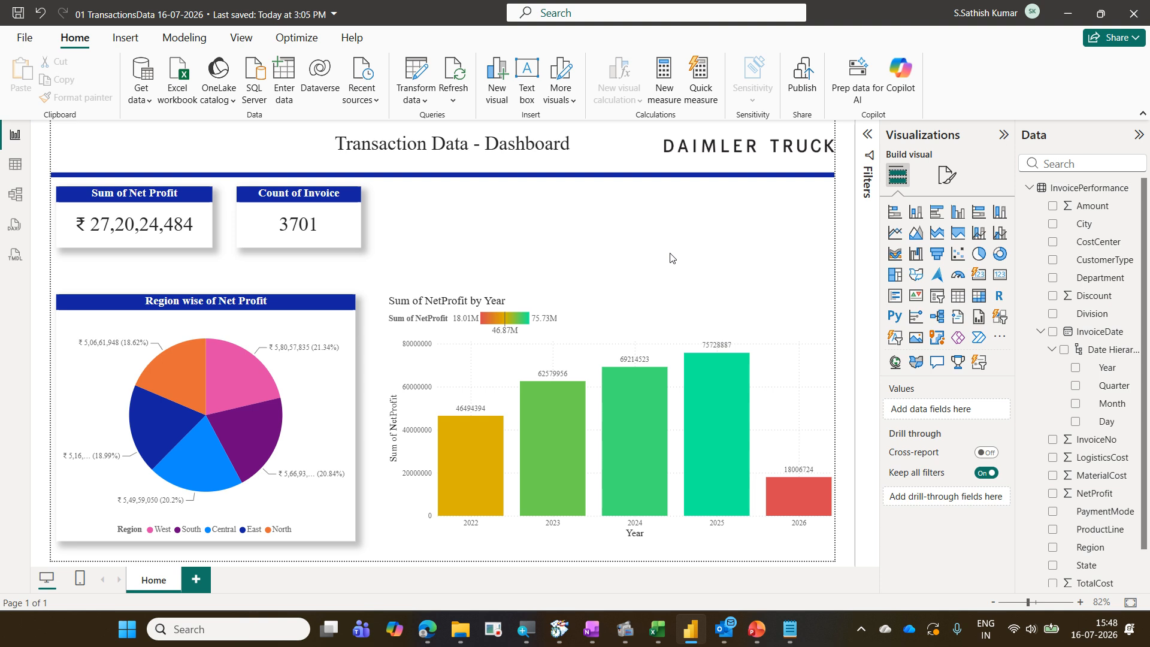
click(200, 584)
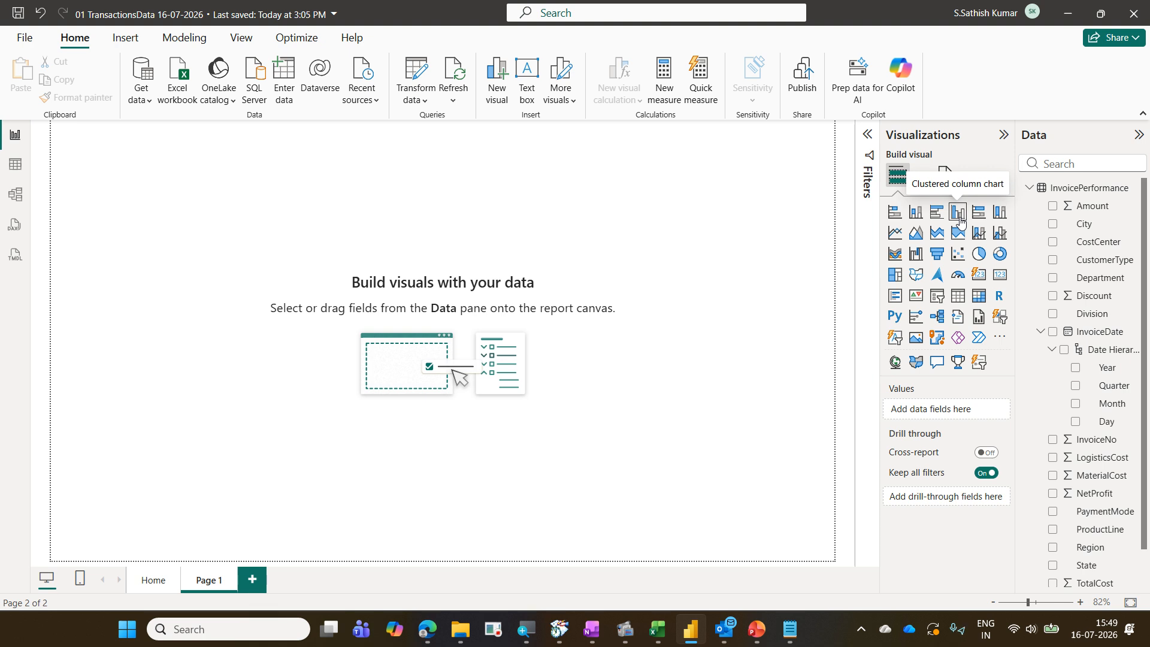
Insert a clustered column chart on the new page and enlarge it to fill most of the canvas
click(959, 214)
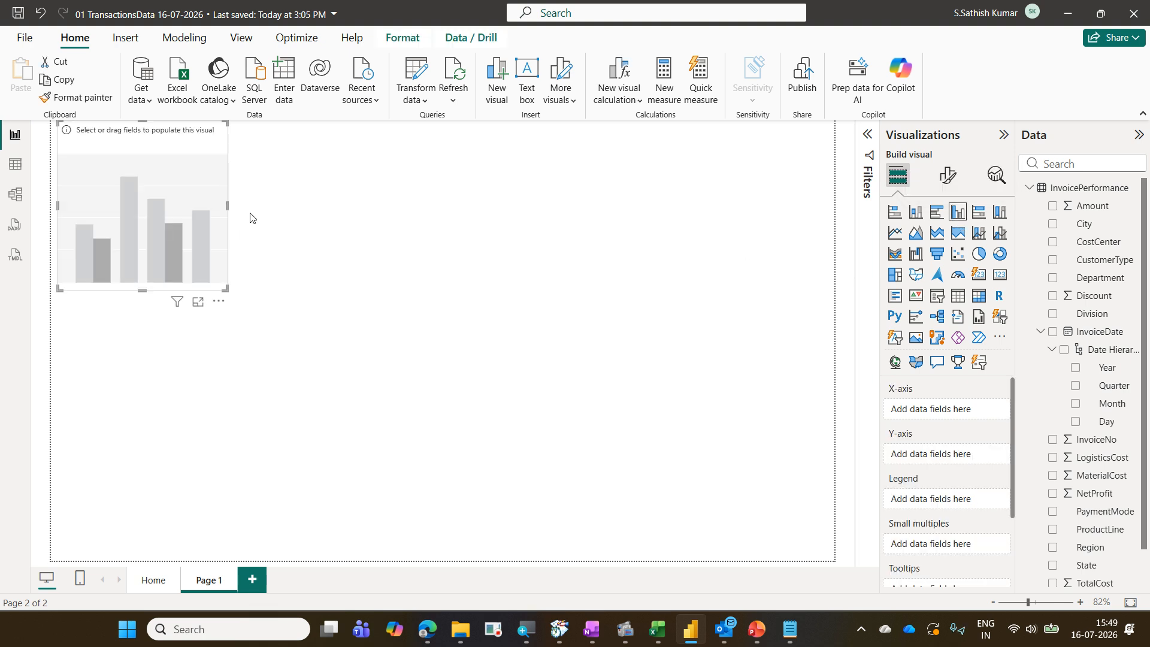
drag(184, 156, 187, 193)
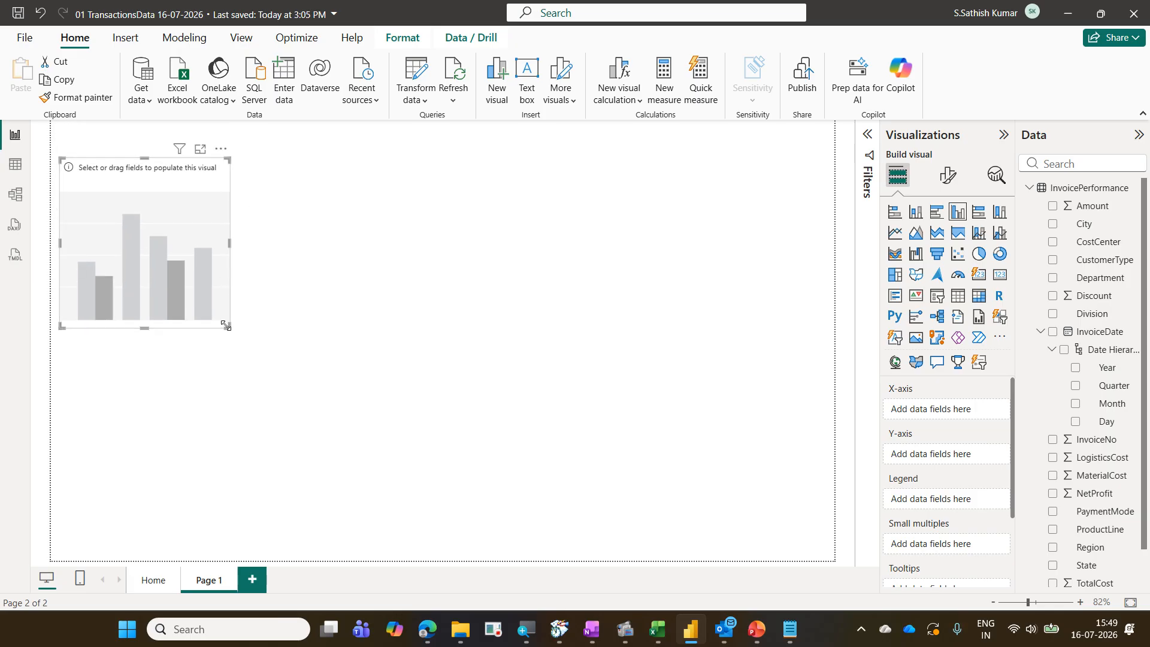
drag(226, 327, 815, 535)
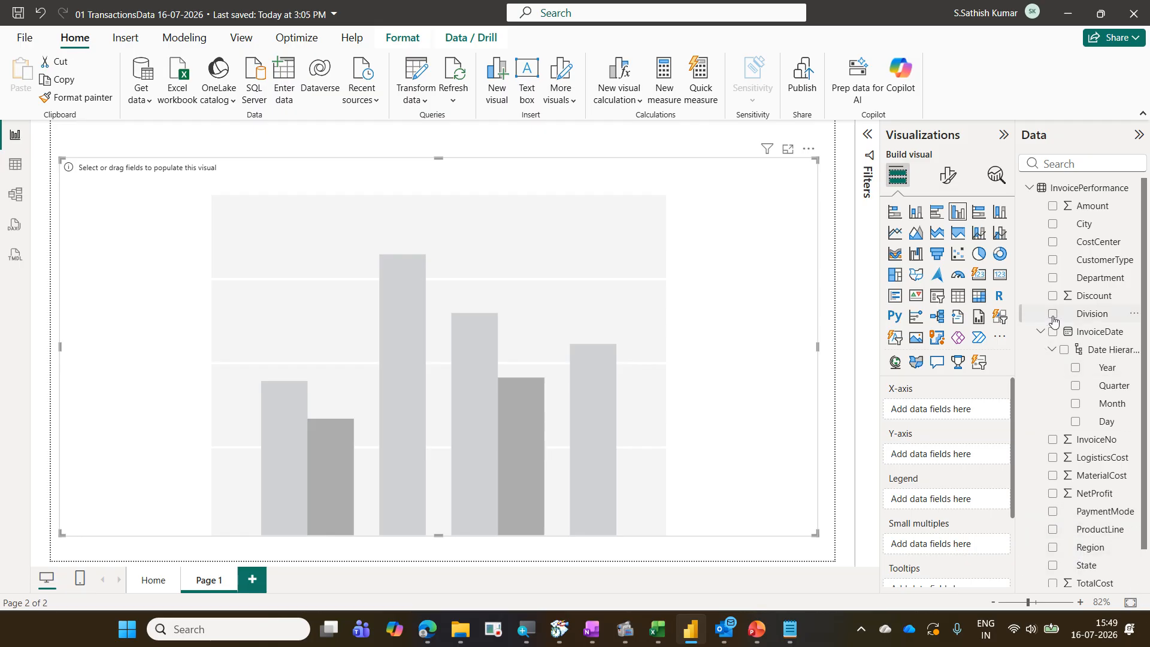
Build the chart with Region on the X-axis and TotalCost on the Y-axis
click(1040, 332)
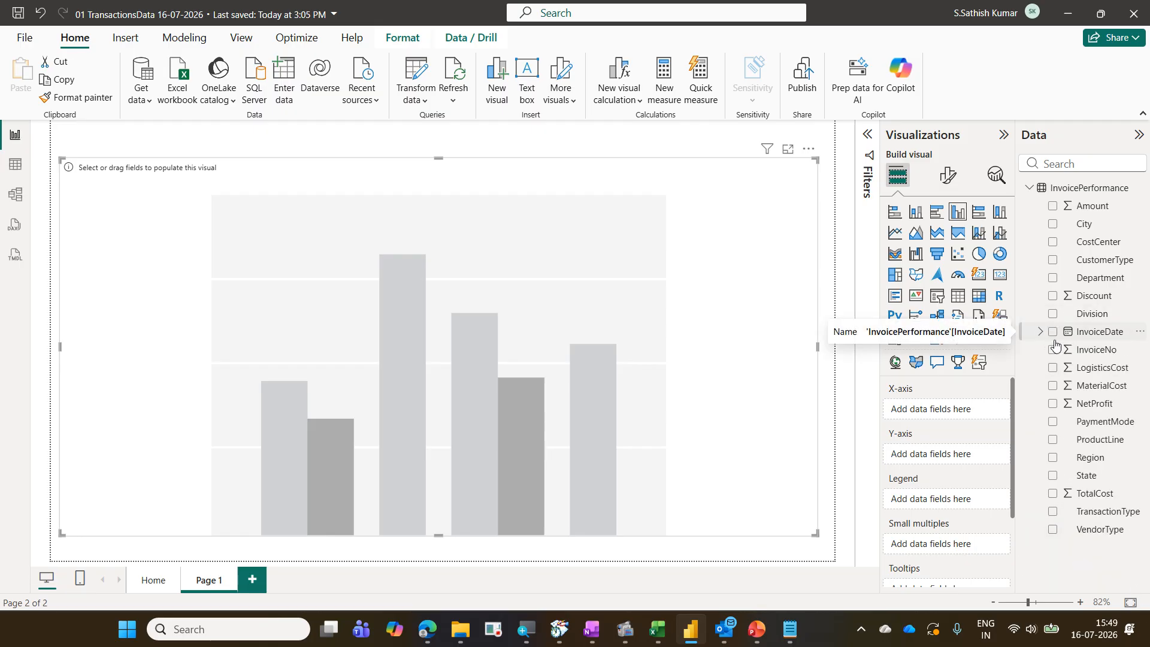
drag(1091, 457, 975, 416)
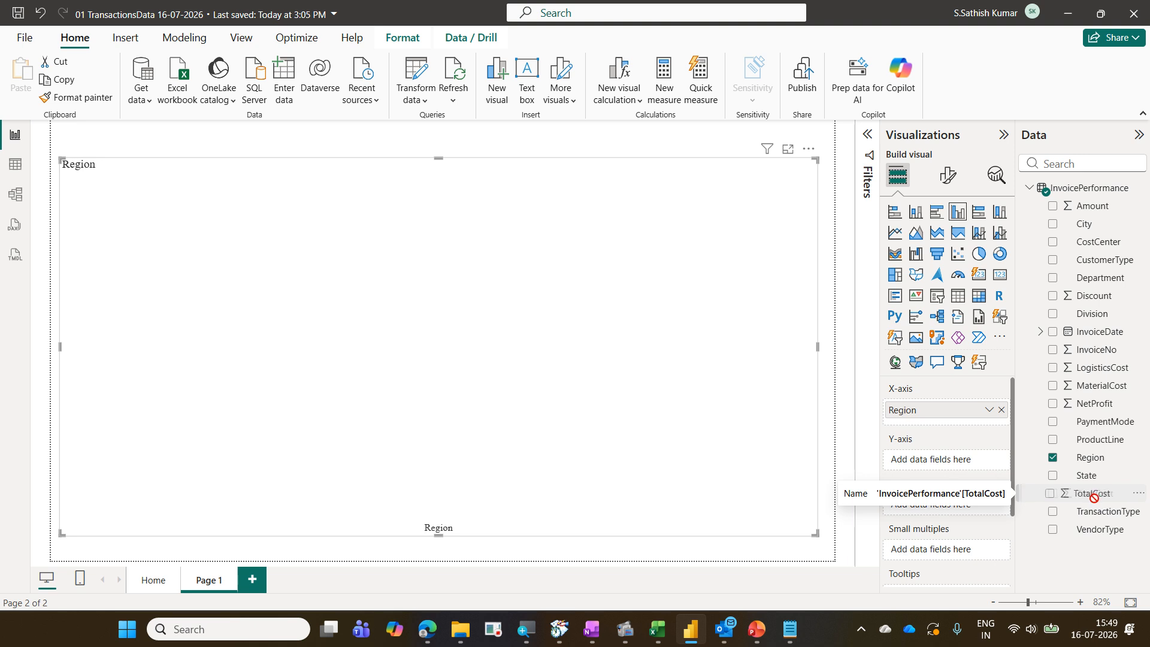
drag(1101, 503, 972, 473)
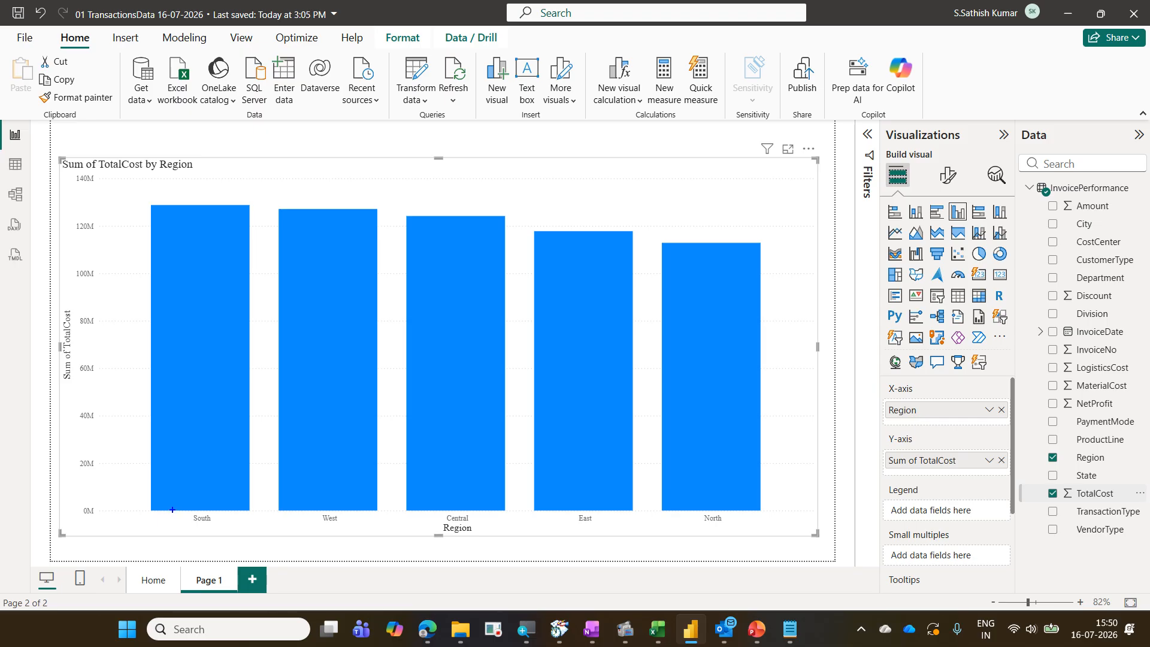
drag(172, 509, 742, 527)
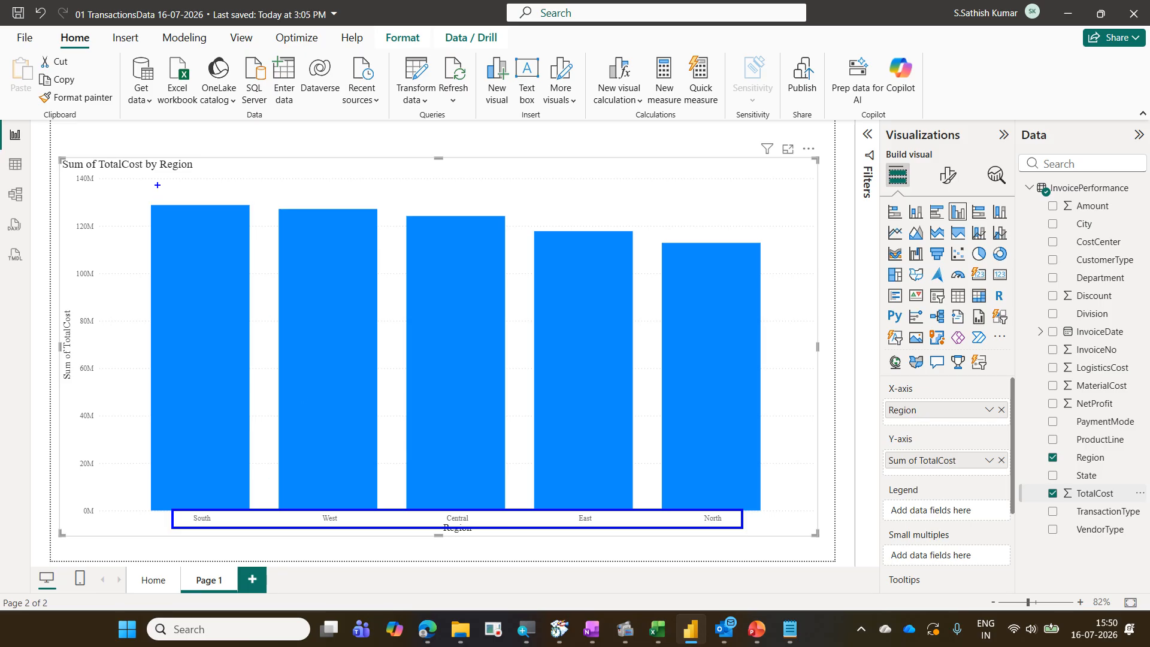
drag(158, 185, 745, 250)
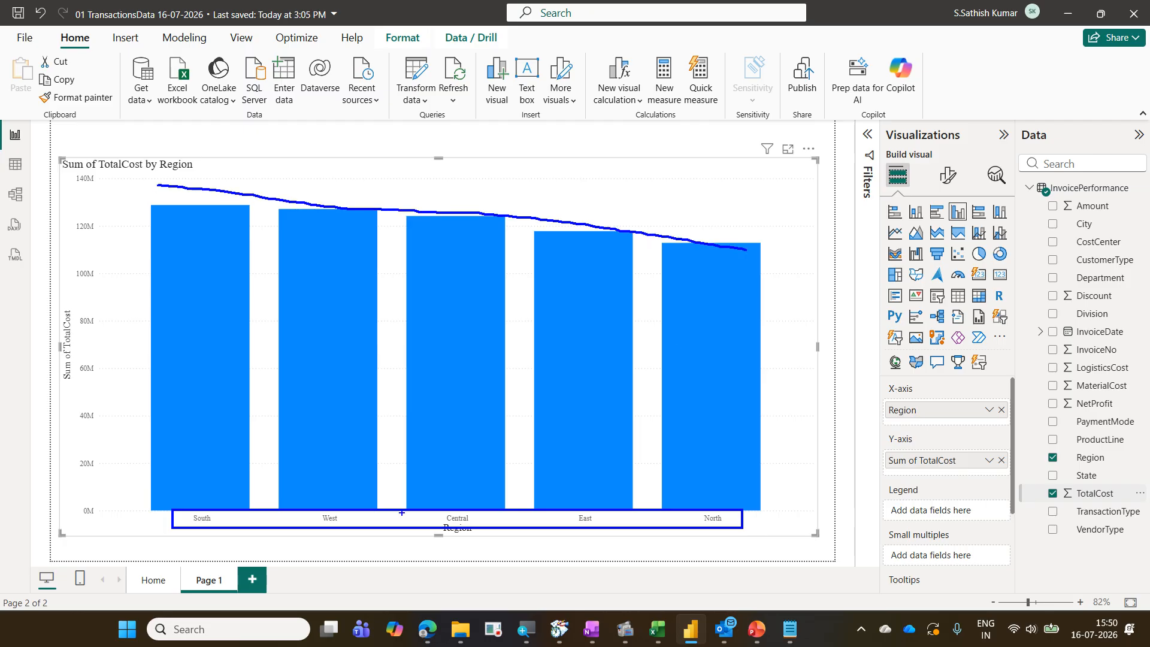
mouse_move(195, 538)
mouse_down()
mouse_move(613, 555)
mouse_move(737, 546)
mouse_up()
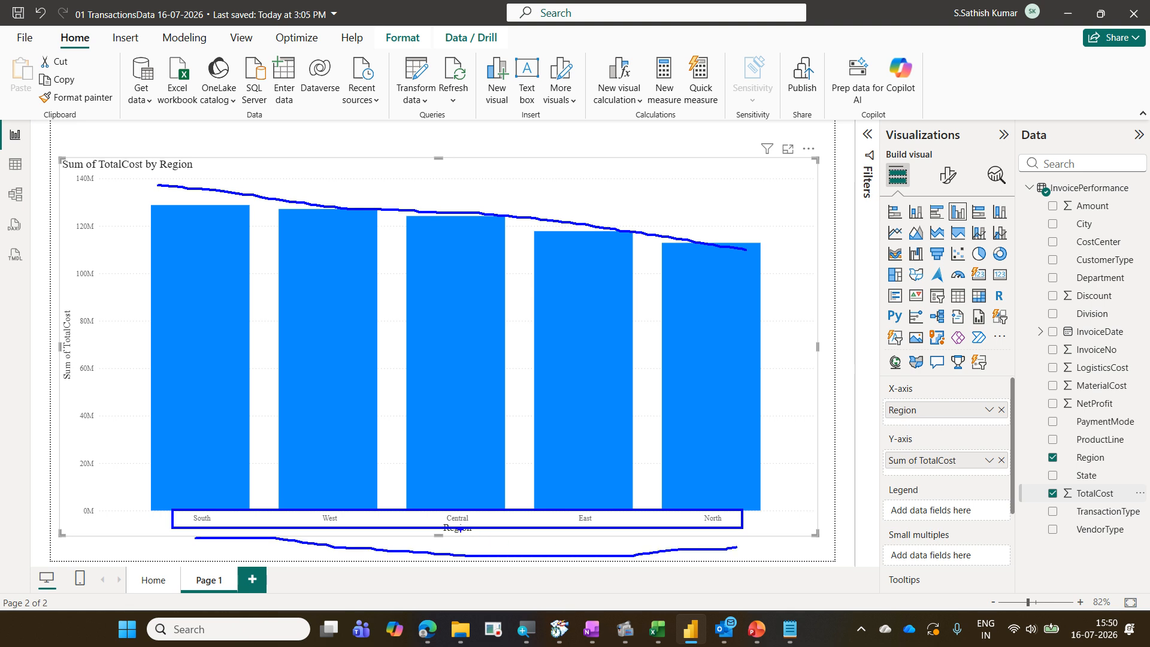
drag(458, 515, 183, 467)
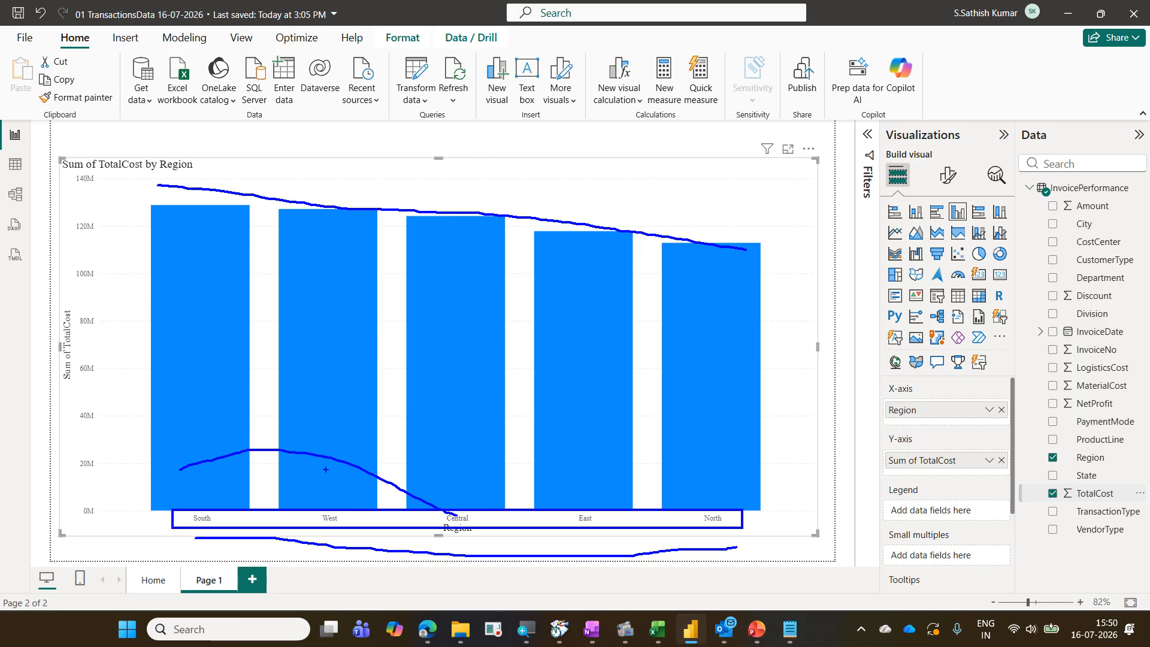
drag(587, 519, 311, 466)
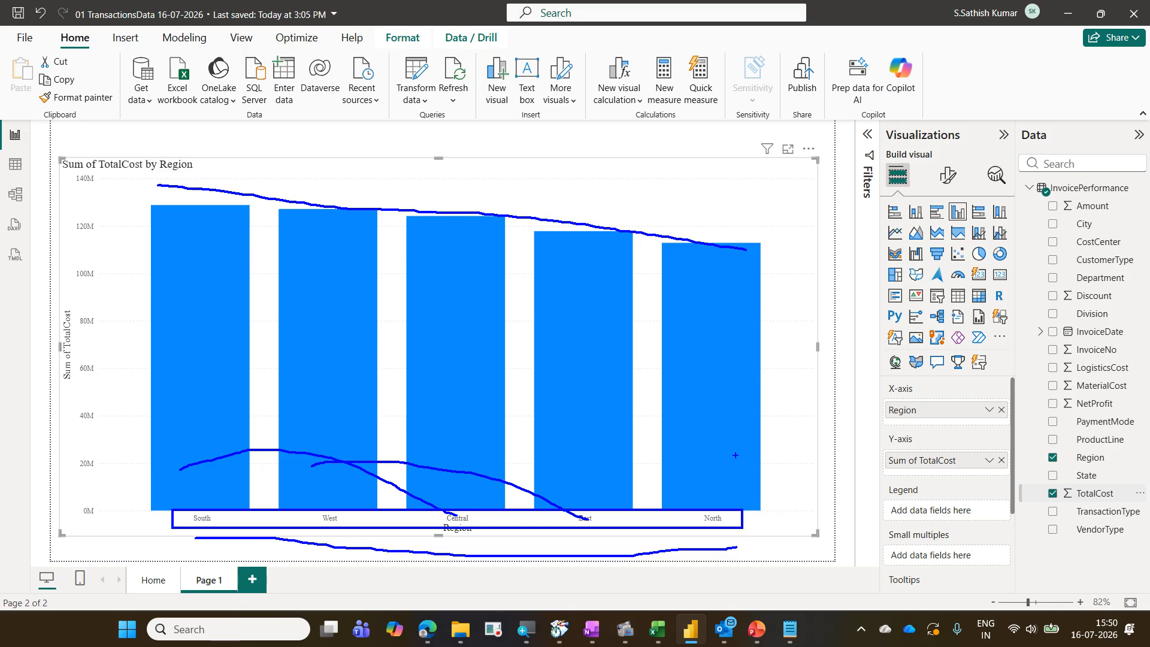
key(Escape)
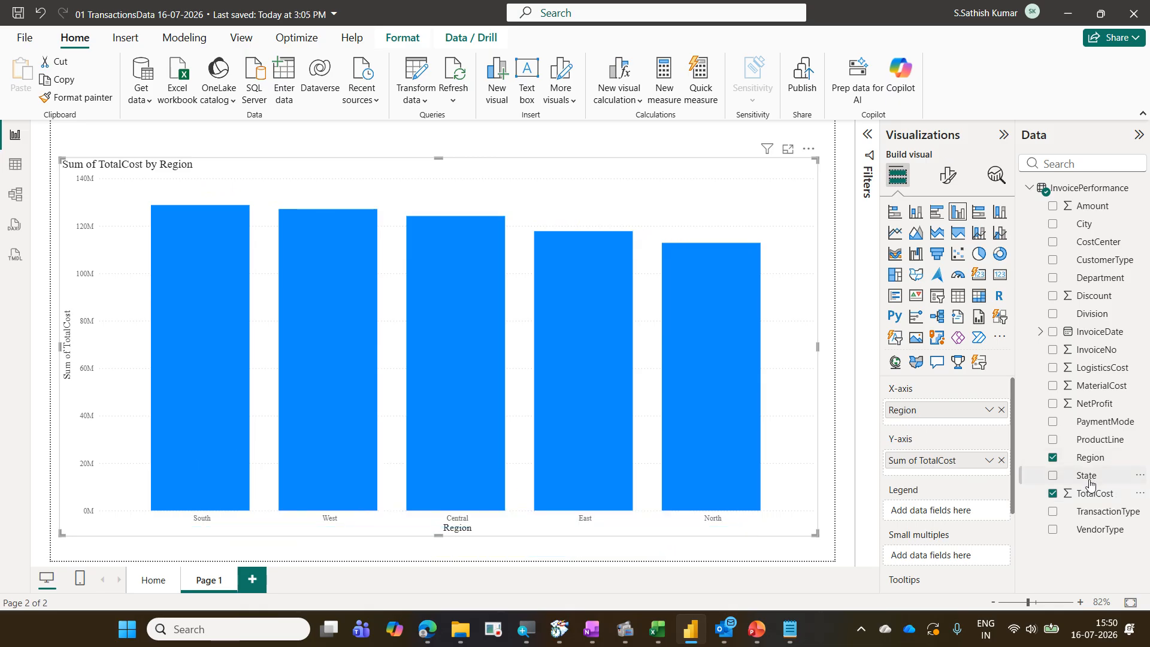
Sort the chart's columns by Region in ascending order
click(808, 151)
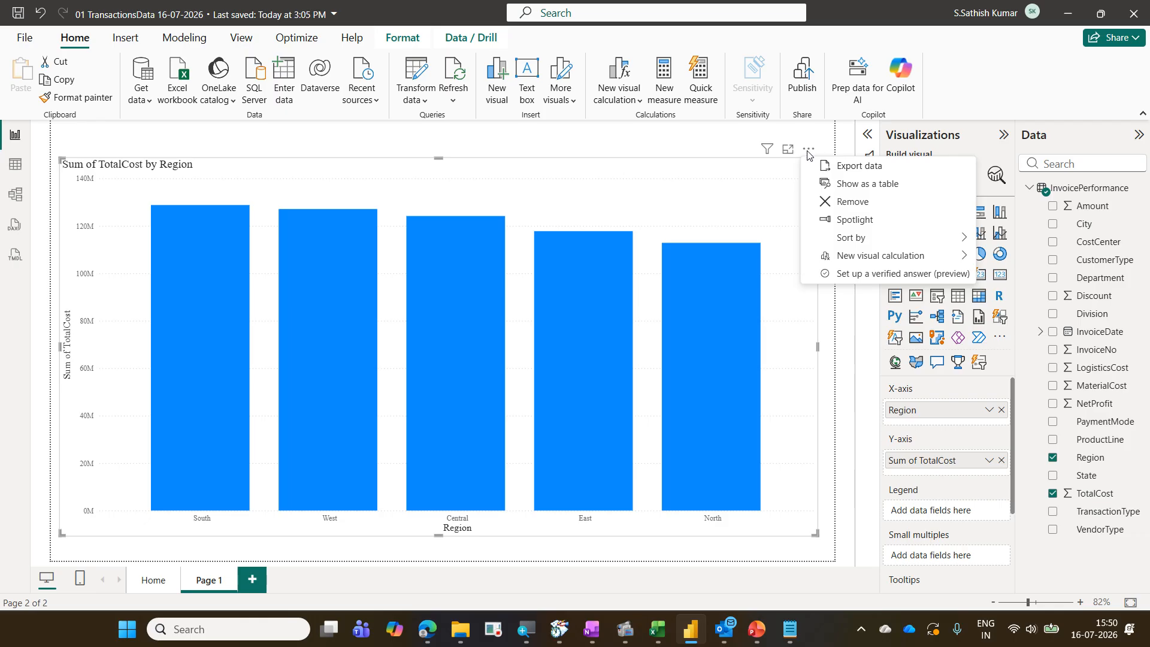
mouse_move(862, 239)
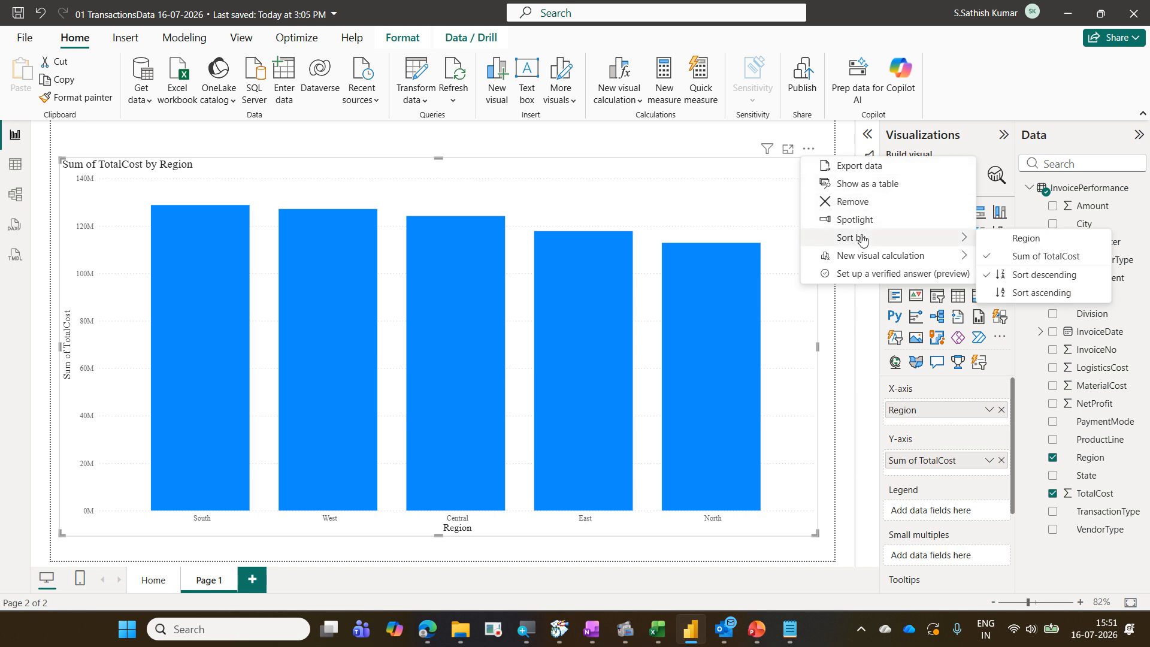
click(1070, 244)
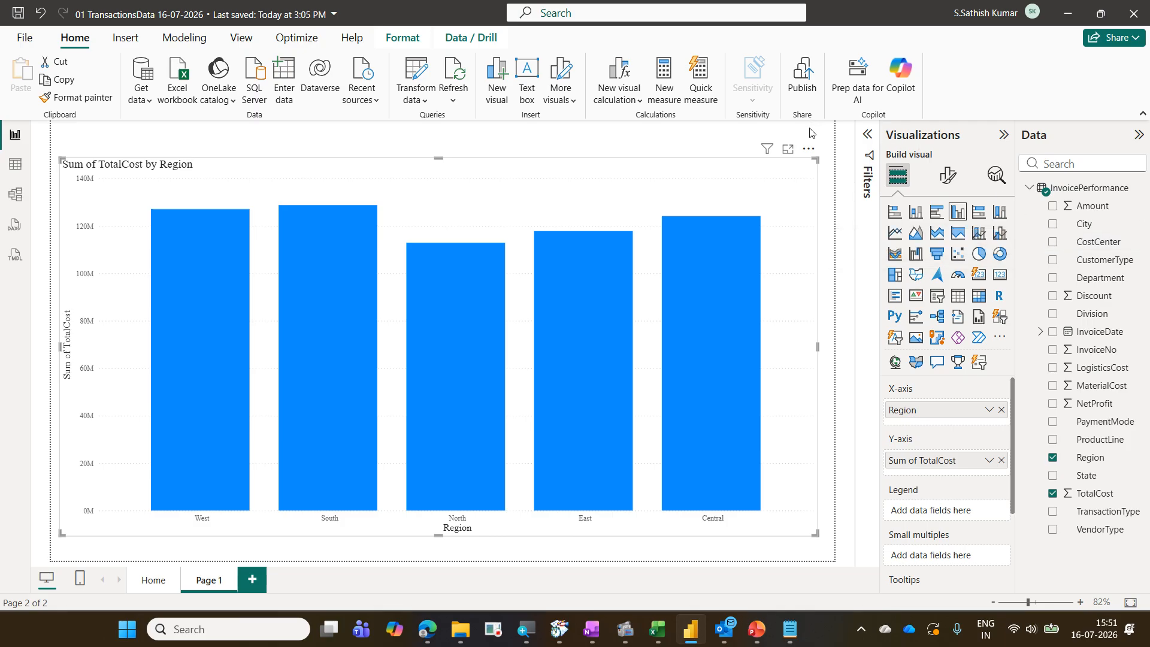
click(809, 150)
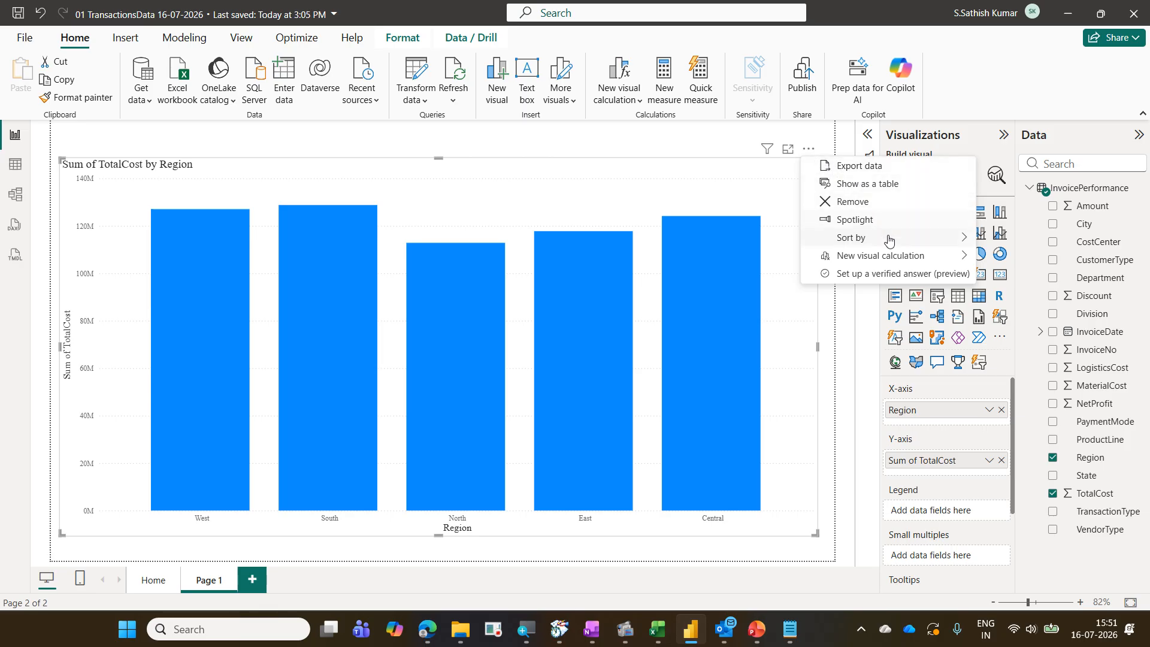
mouse_move(889, 240)
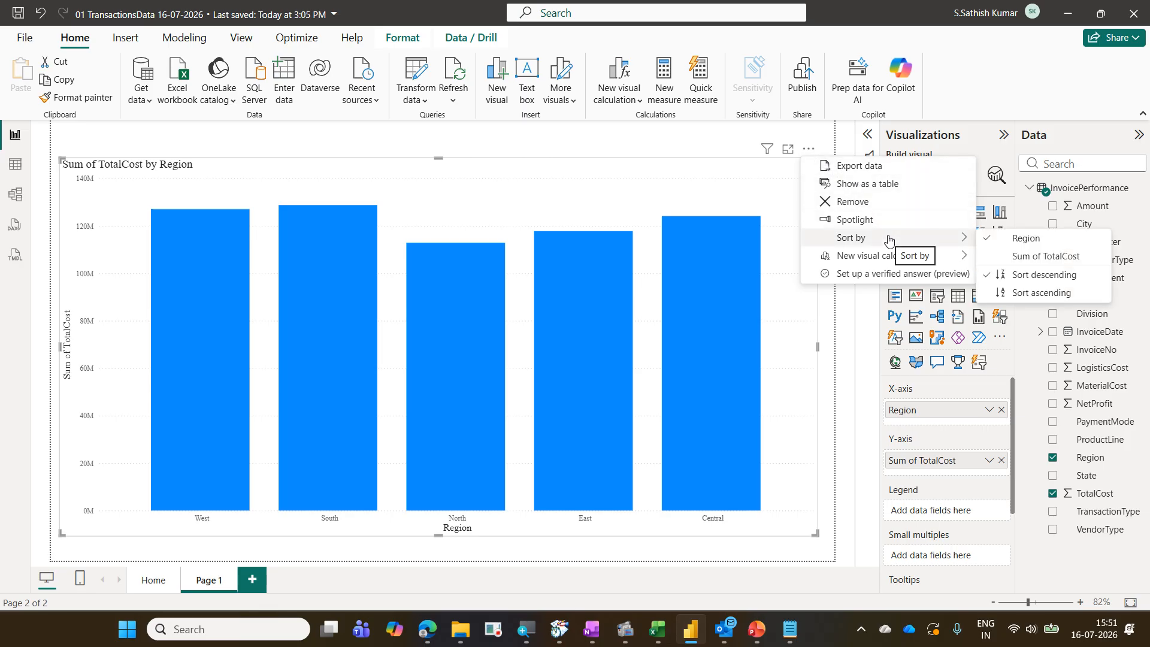
click(1028, 293)
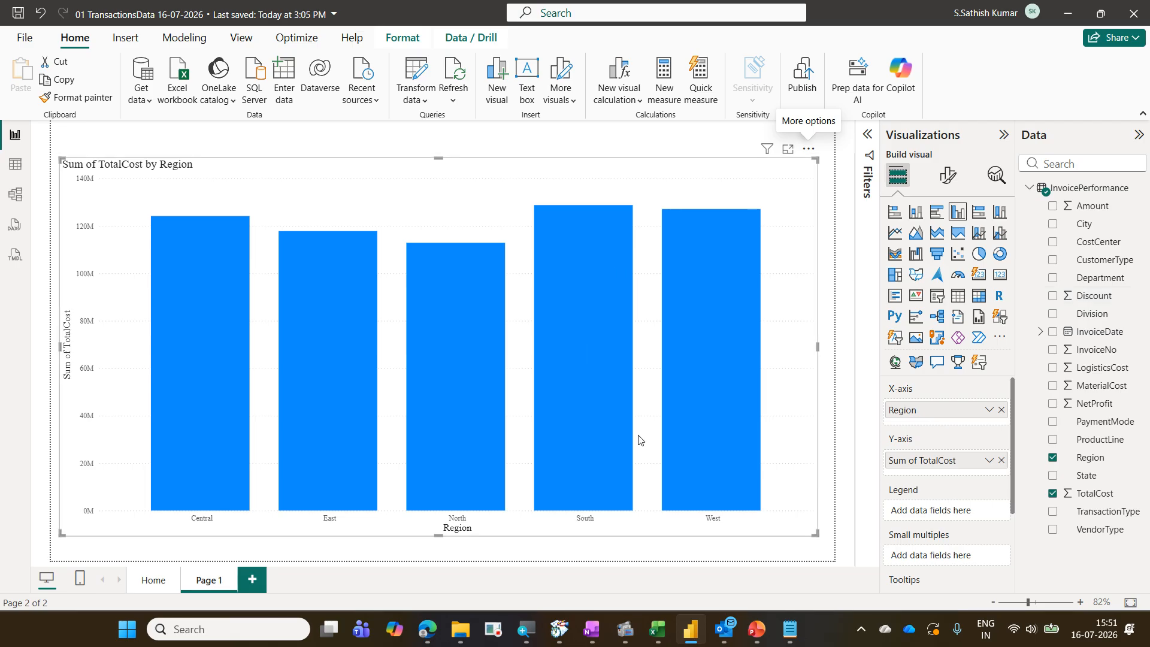
mouse_move(179, 511)
mouse_down()
mouse_move(369, 530)
mouse_move(728, 525)
mouse_up()
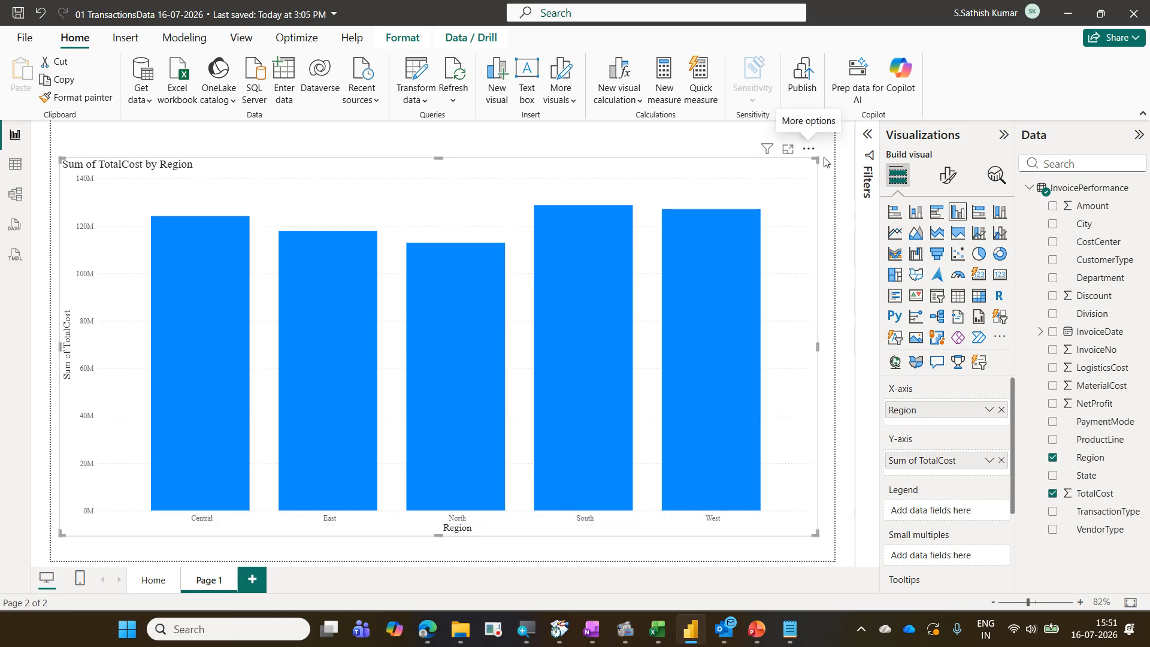
click(809, 149)
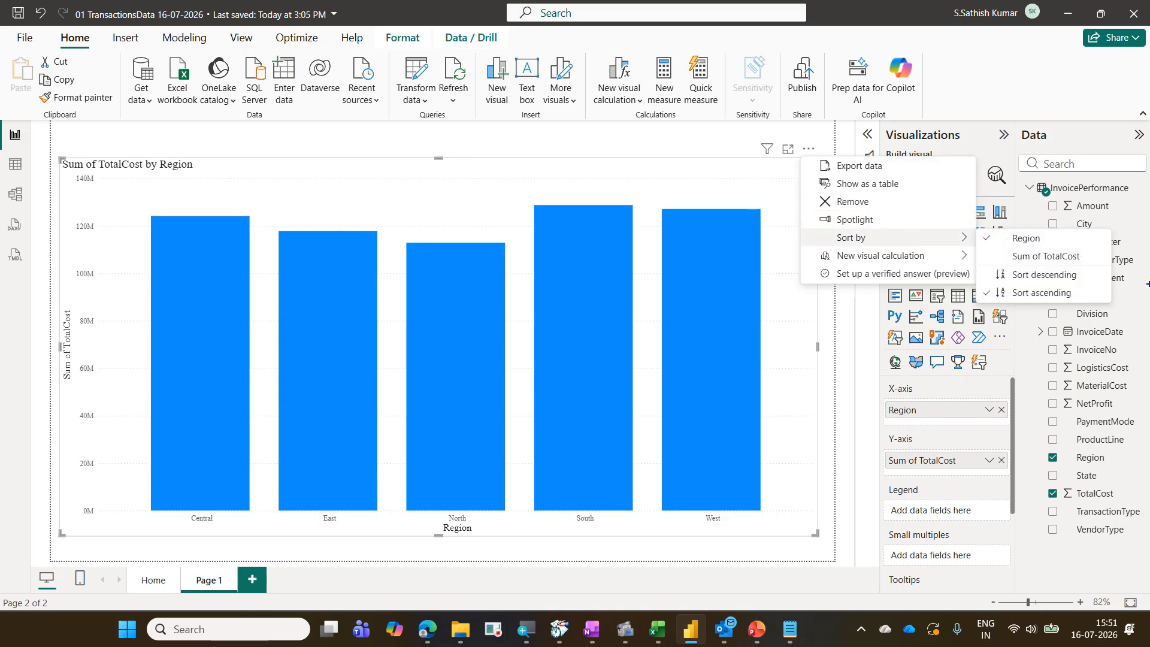
drag(980, 230, 1059, 250)
drag(976, 285, 1080, 303)
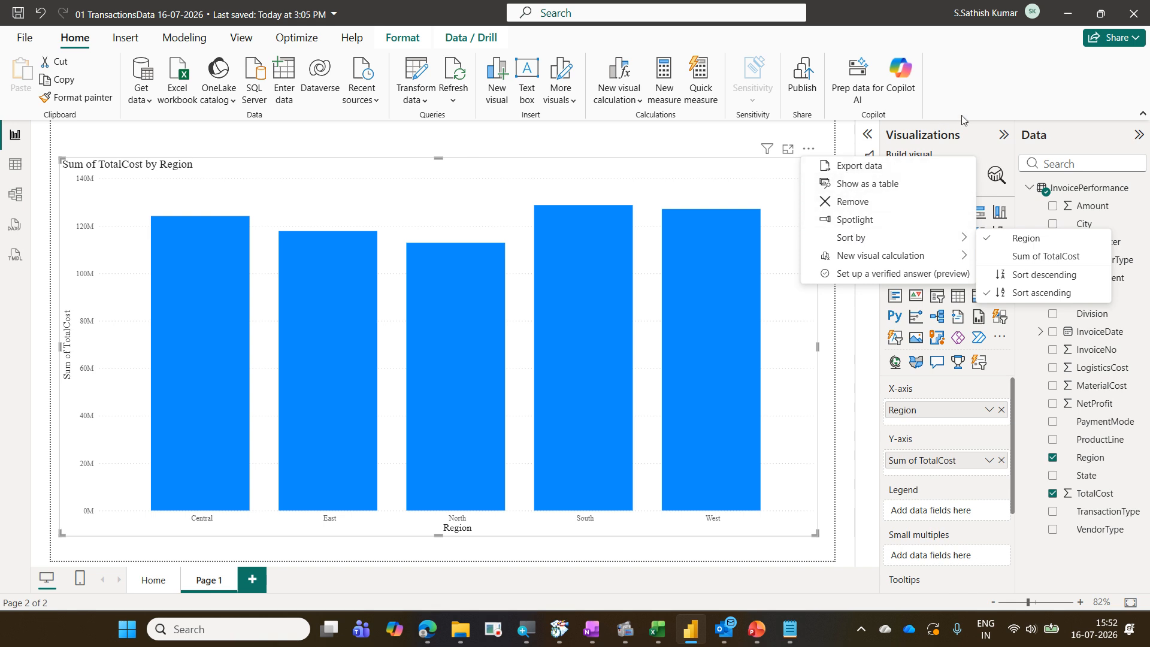
click(988, 102)
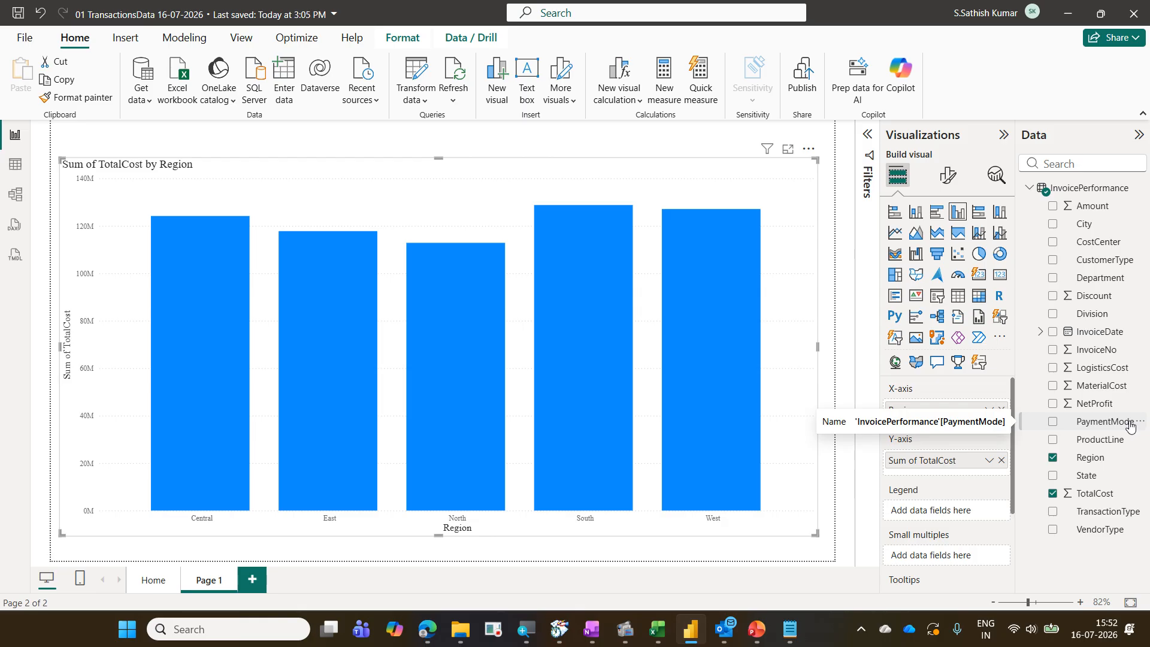
Add the InvoiceDate Year field as small multiples to split the chart into one panel per year
mouse_move(723, 331)
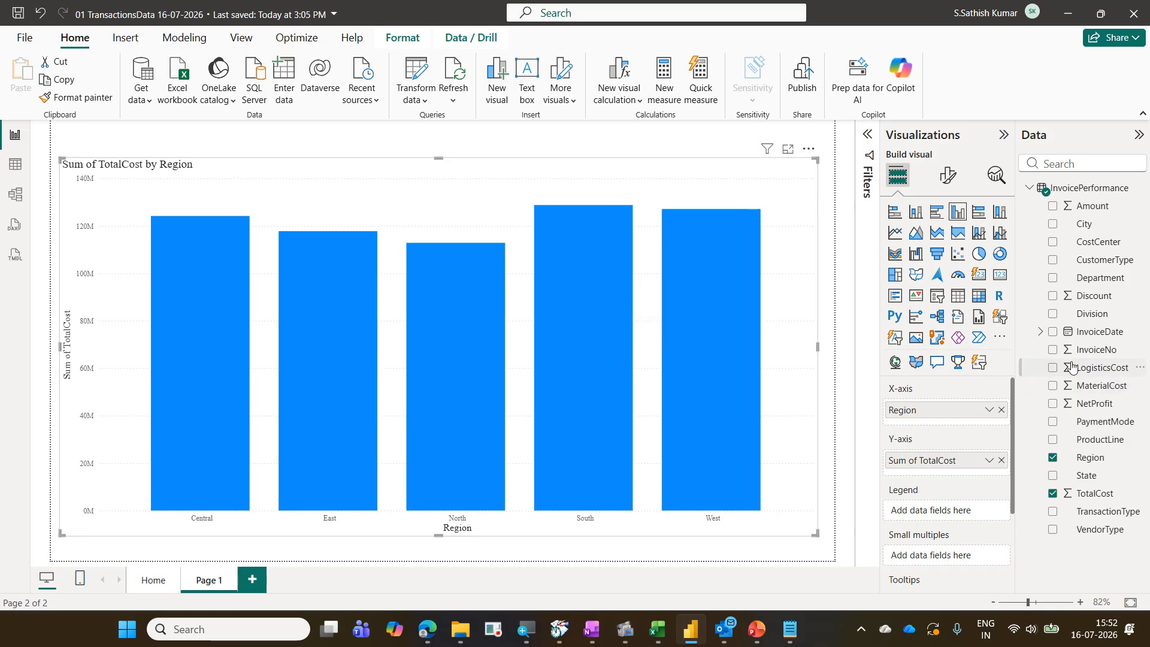
click(1041, 332)
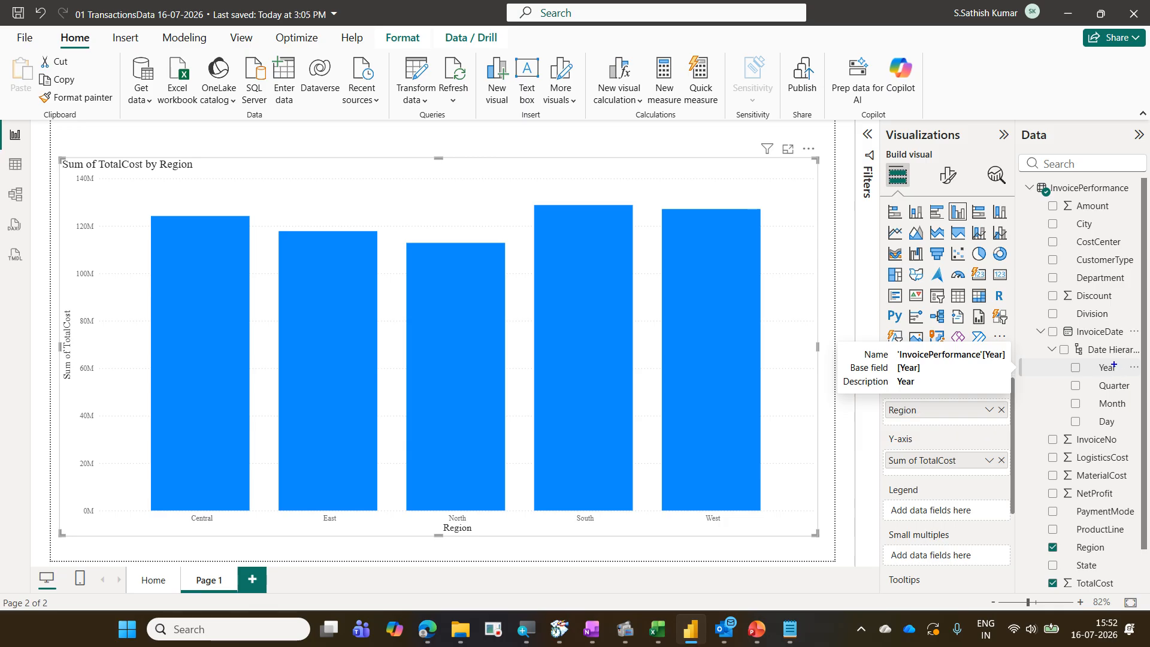
drag(1062, 358, 1130, 381)
drag(918, 543, 1059, 384)
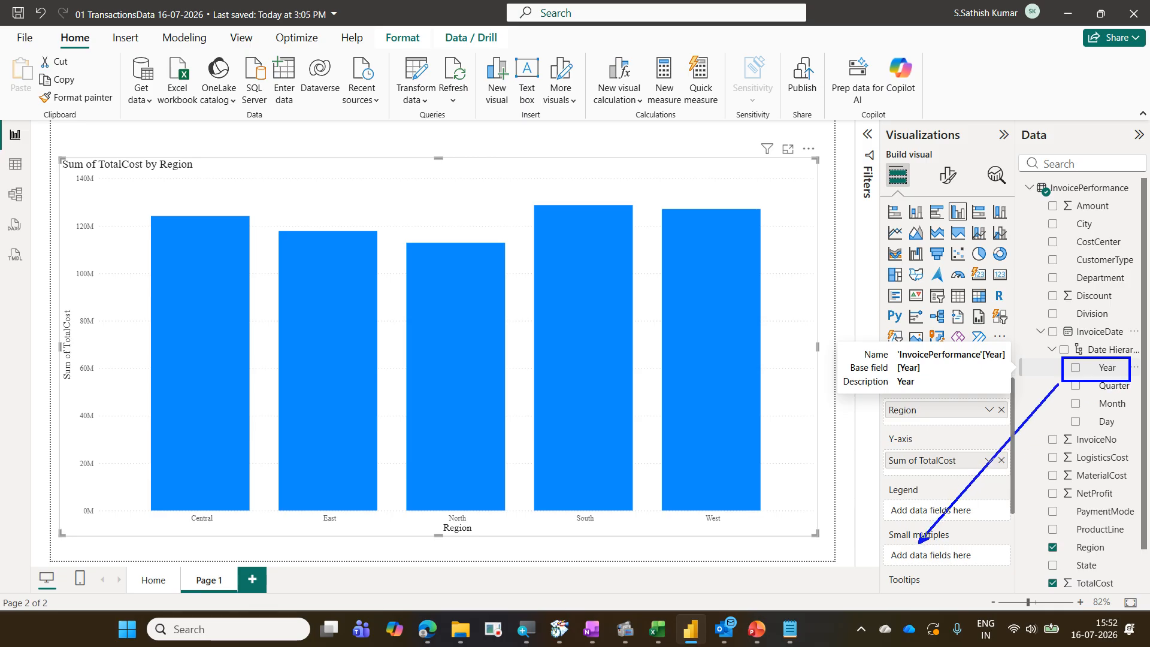
mouse_move(53, 131)
mouse_down()
mouse_move(250, 400)
mouse_move(824, 529)
mouse_up()
key(Escape)
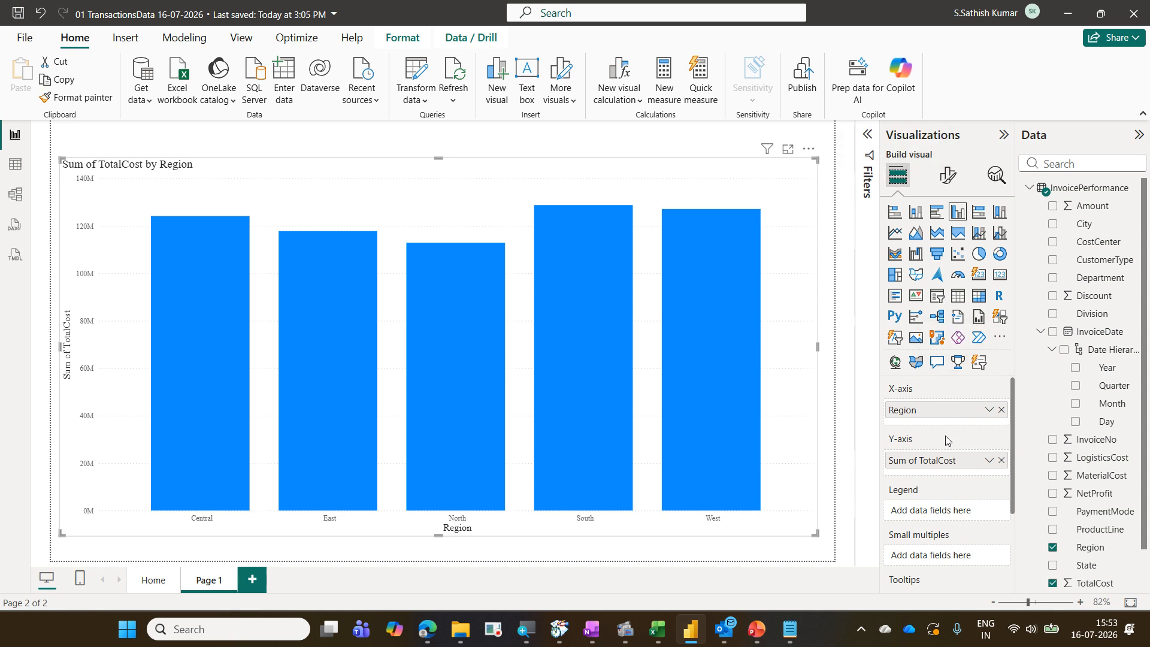
scroll(955, 426, down, 3)
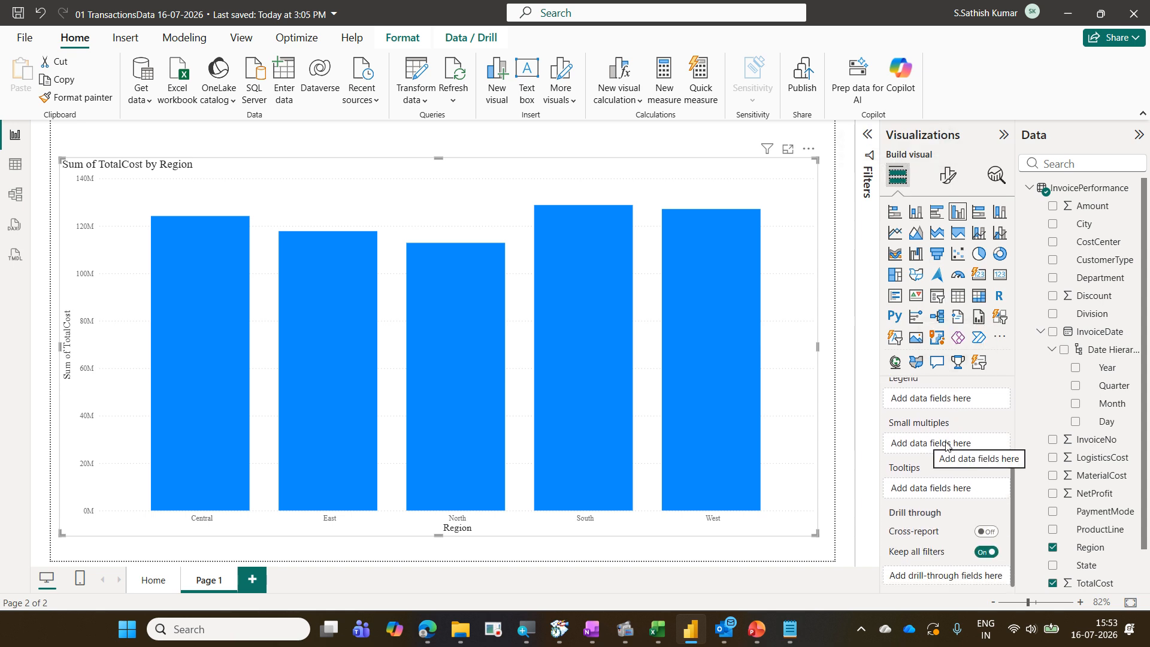
scroll(952, 444, up, 3)
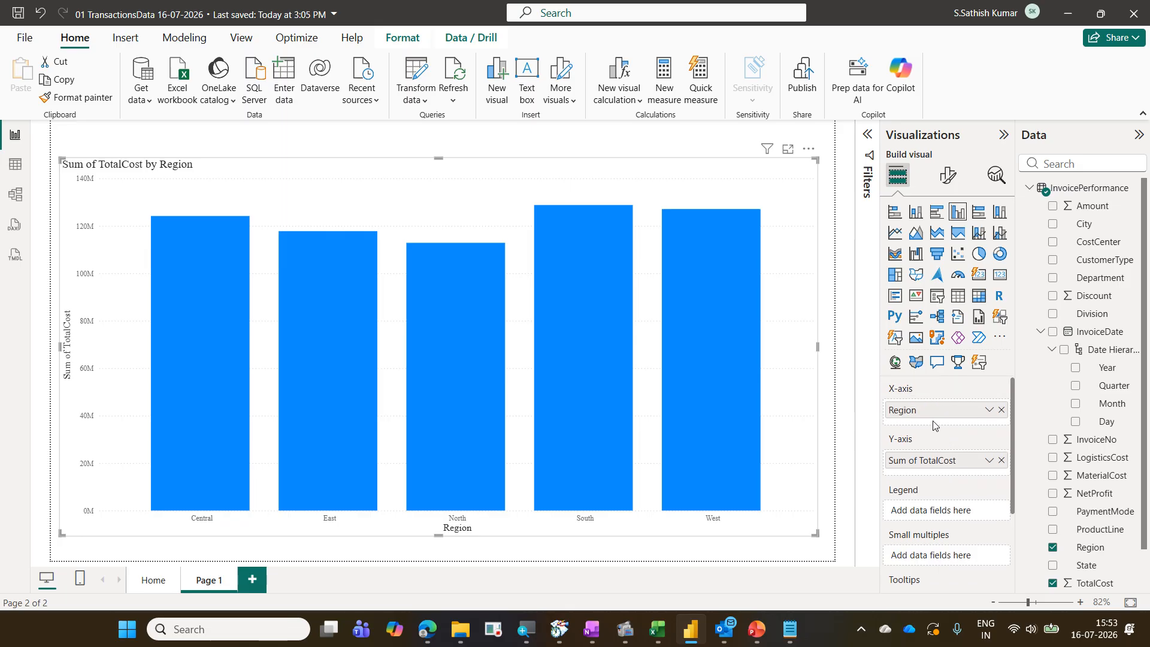
scroll(943, 437, down, 3)
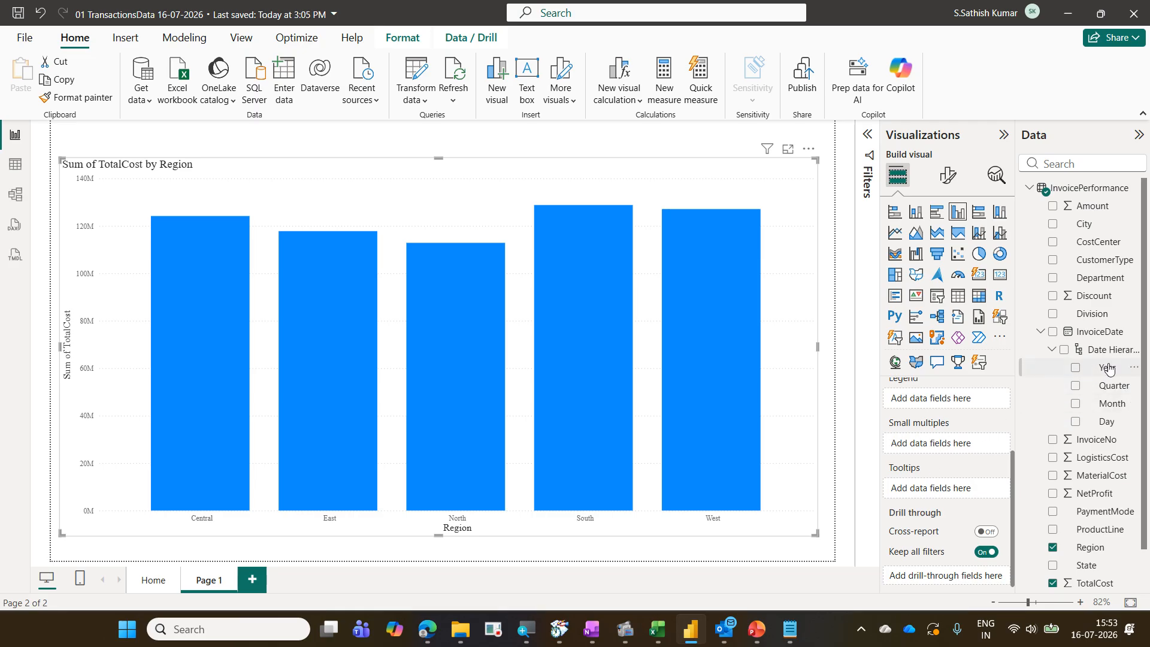
drag(1109, 369, 985, 446)
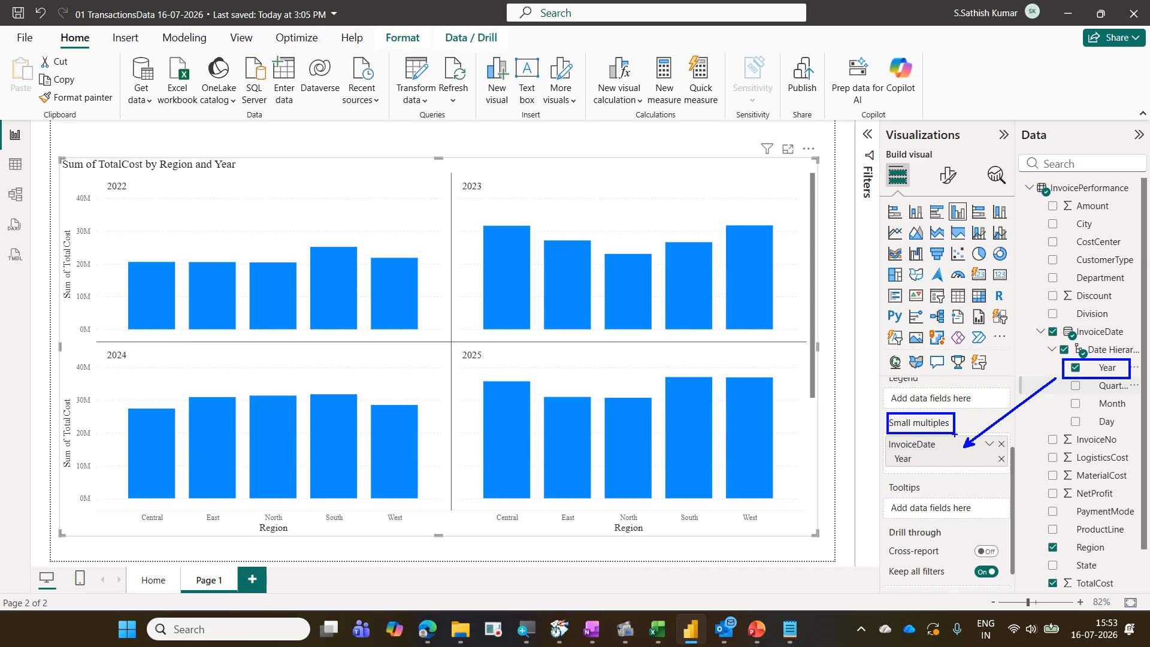
key(Escape)
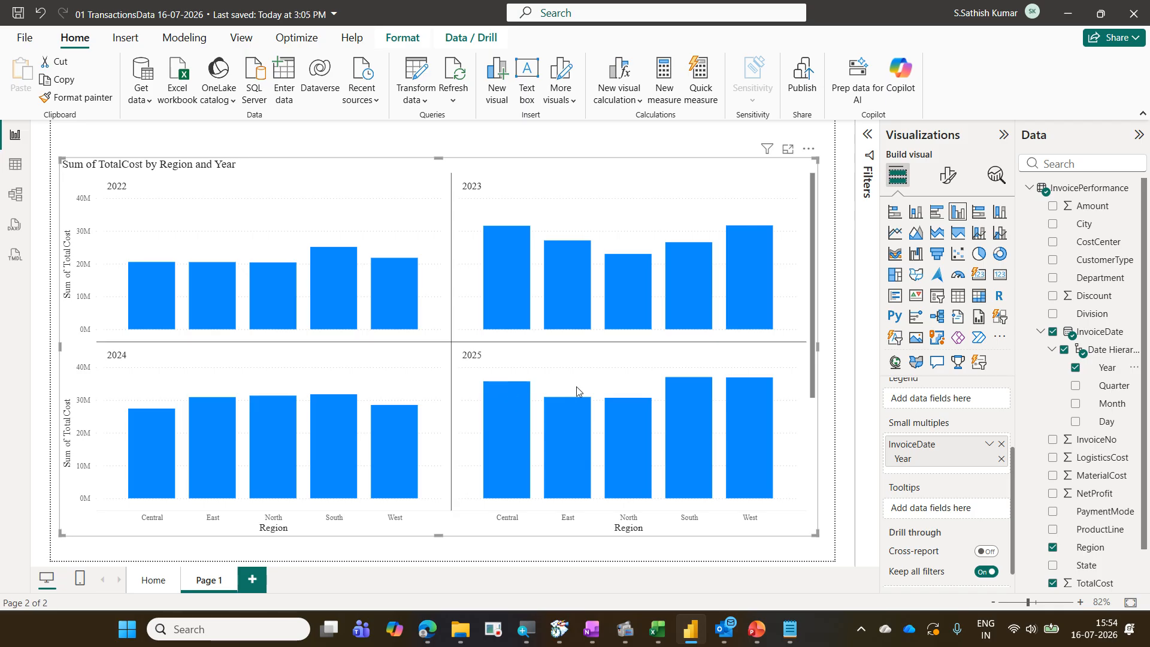
scroll(647, 391, down, 3)
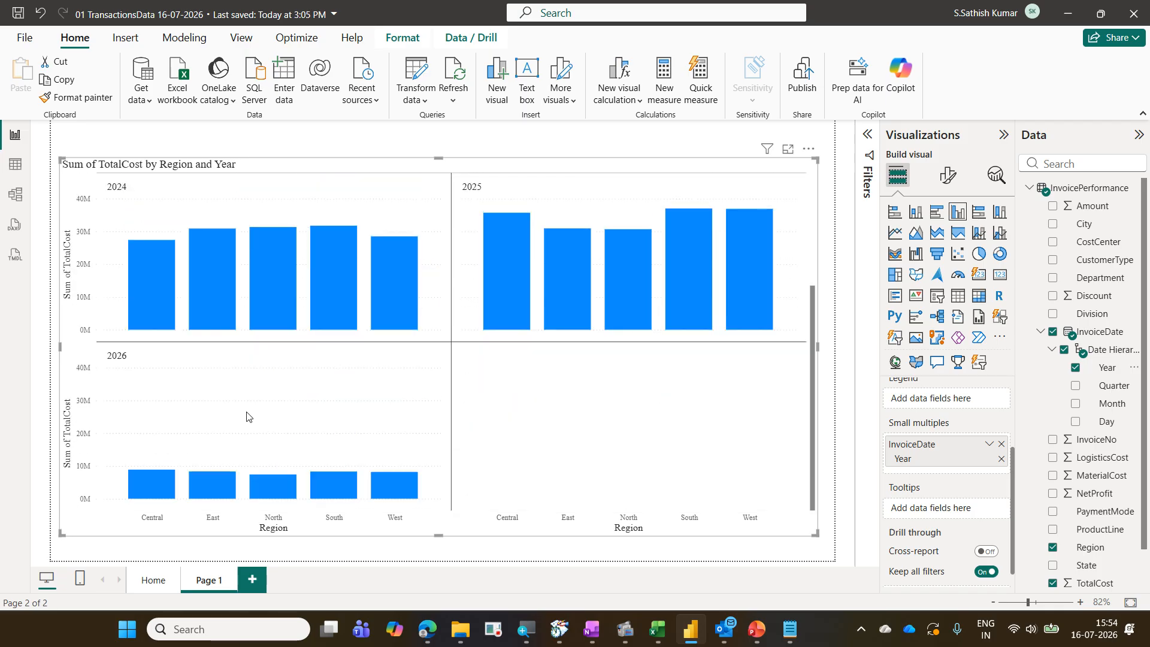
Arrange the chart's small multiples in a layout of 1 row and 5 columns
scroll(371, 443, up, 3)
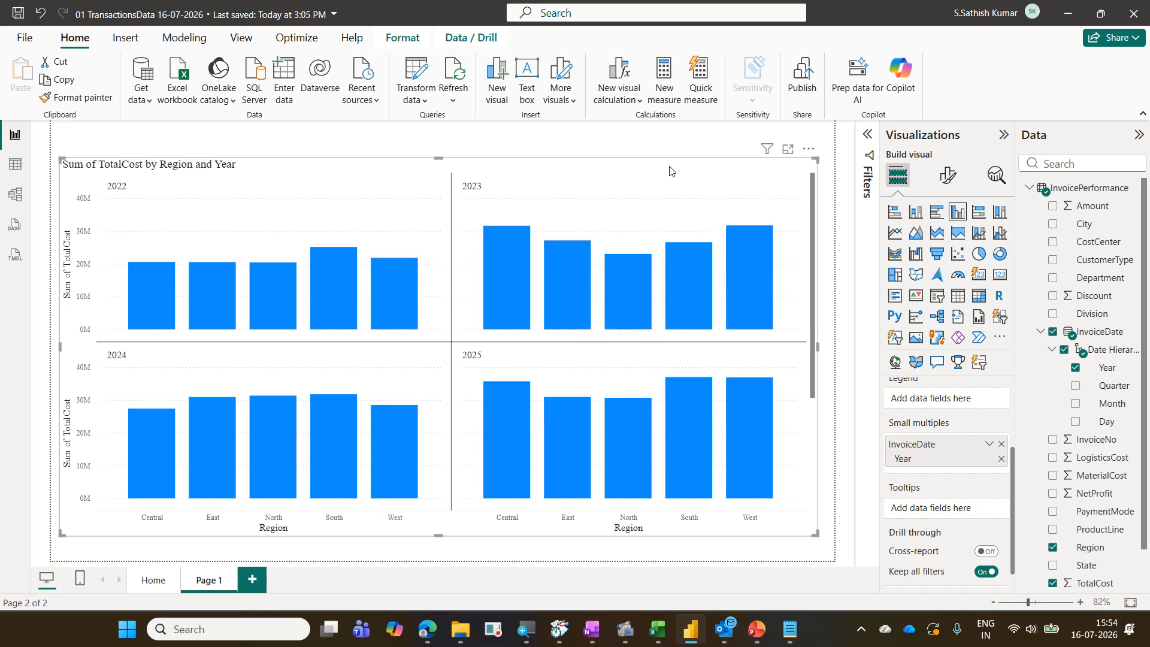
click(951, 178)
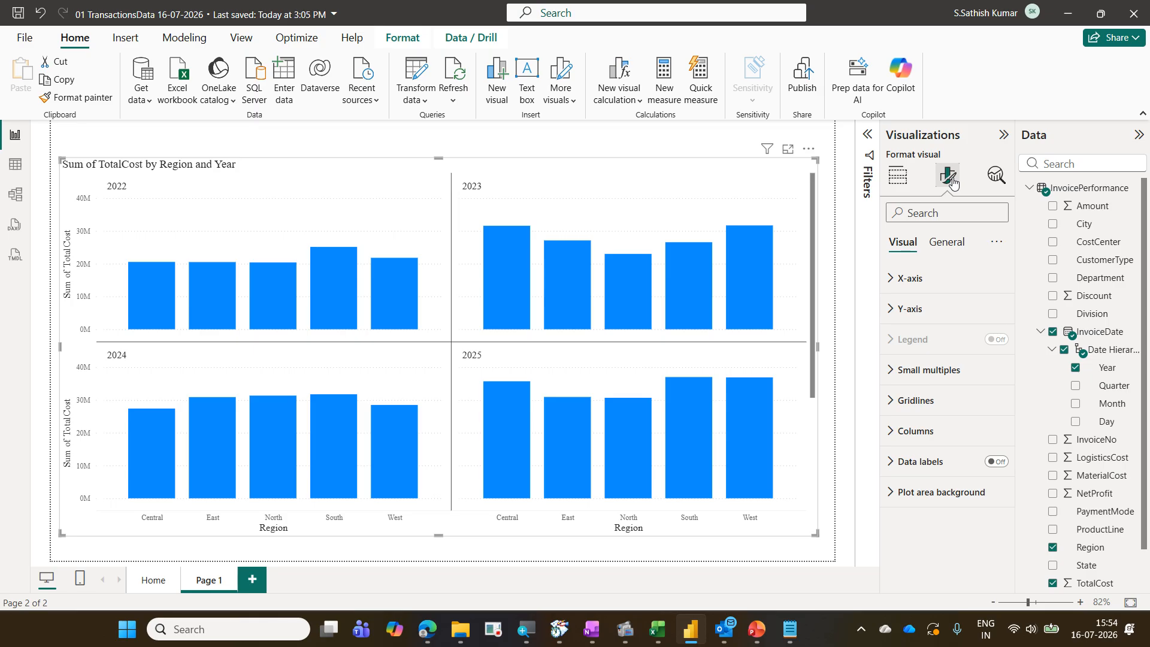
click(954, 374)
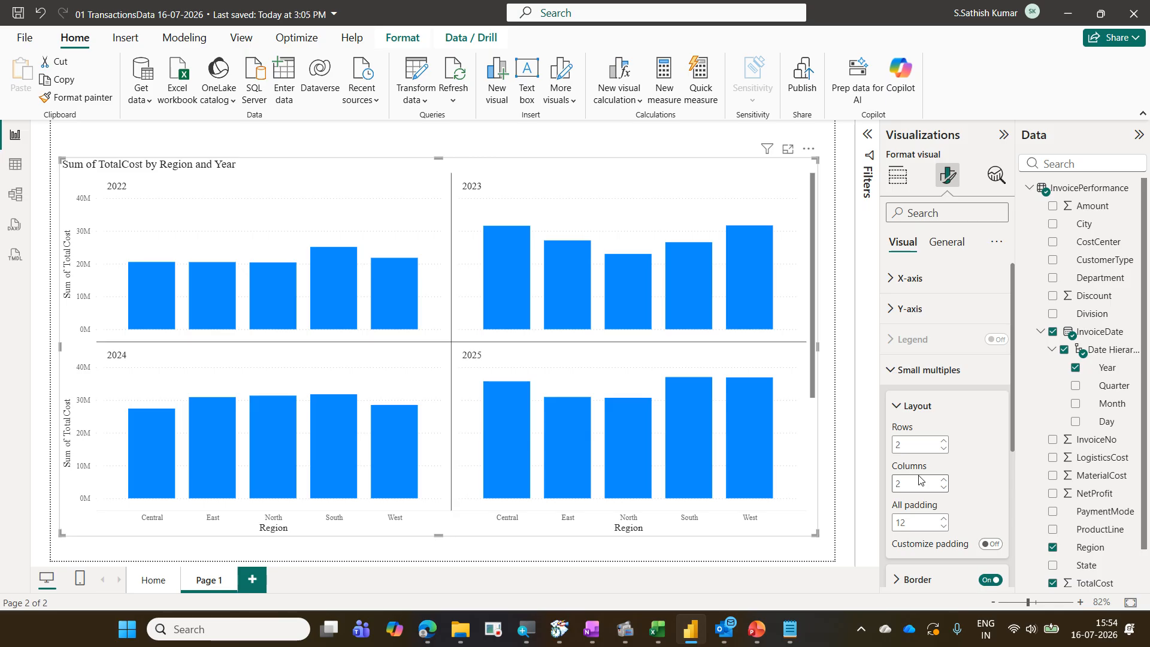
double_click(905, 445)
text(1)
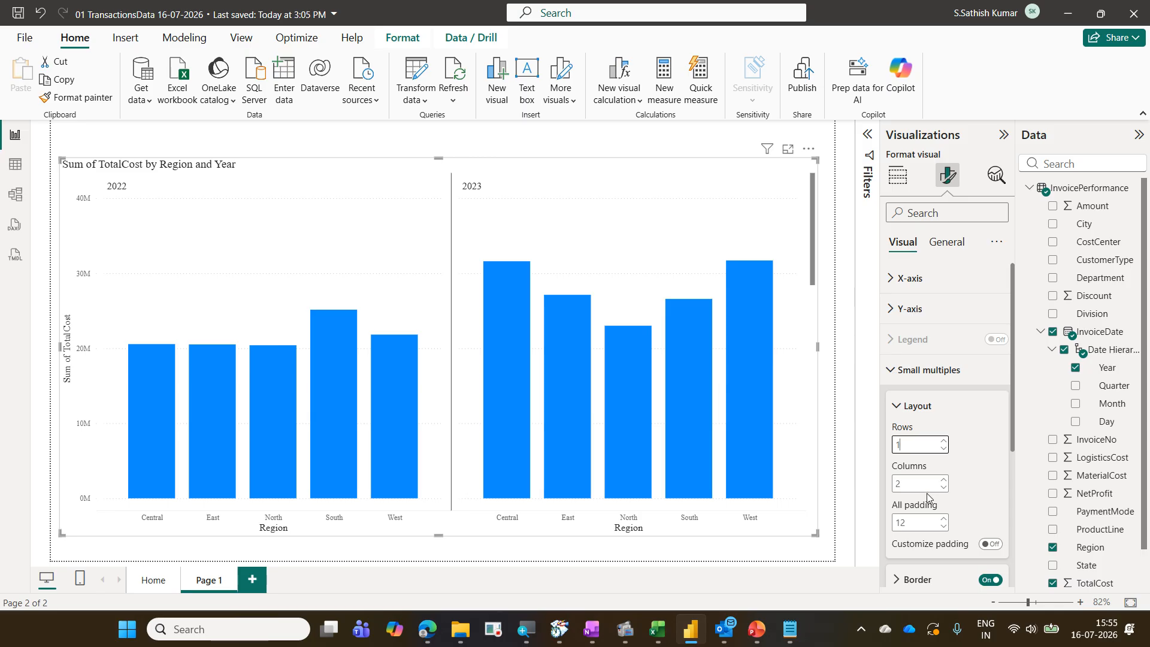
key(Tab)
text(5)
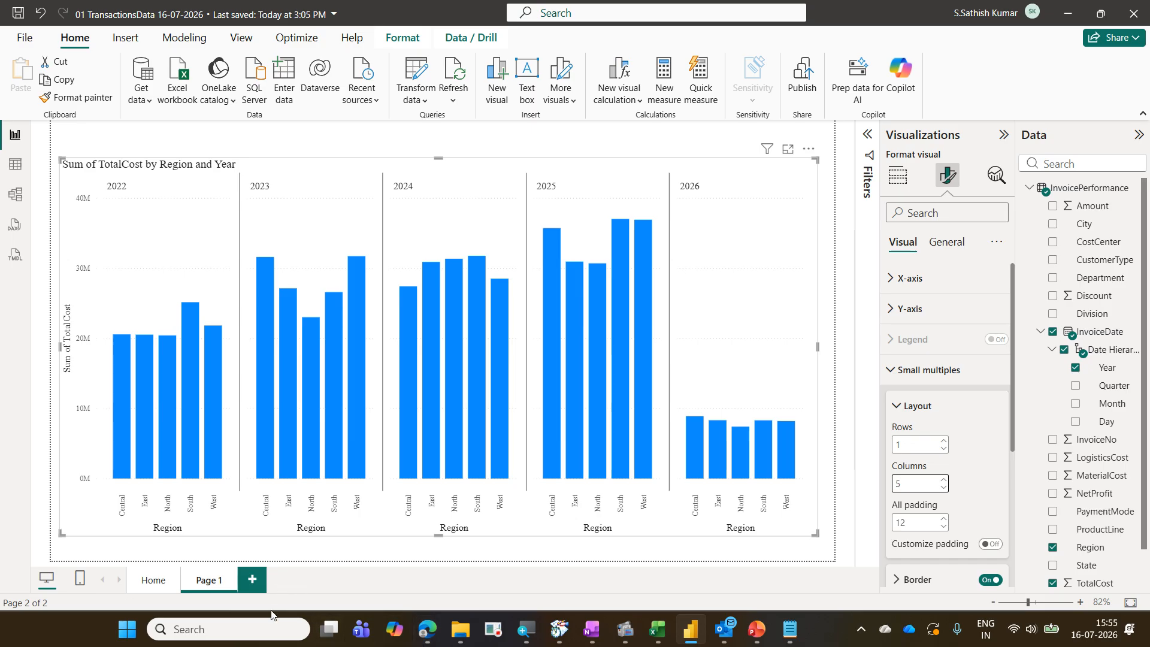
Rename the new page as RegionYearly and switch back to the Home page
click(220, 592)
double_click(233, 595)
key(BackSpace)
key(BackSpace)
key(BackSpace)
key(BackSpace)
key(BackSpace)
key(BackSpace)
text(RegionYearly)
key(Return)
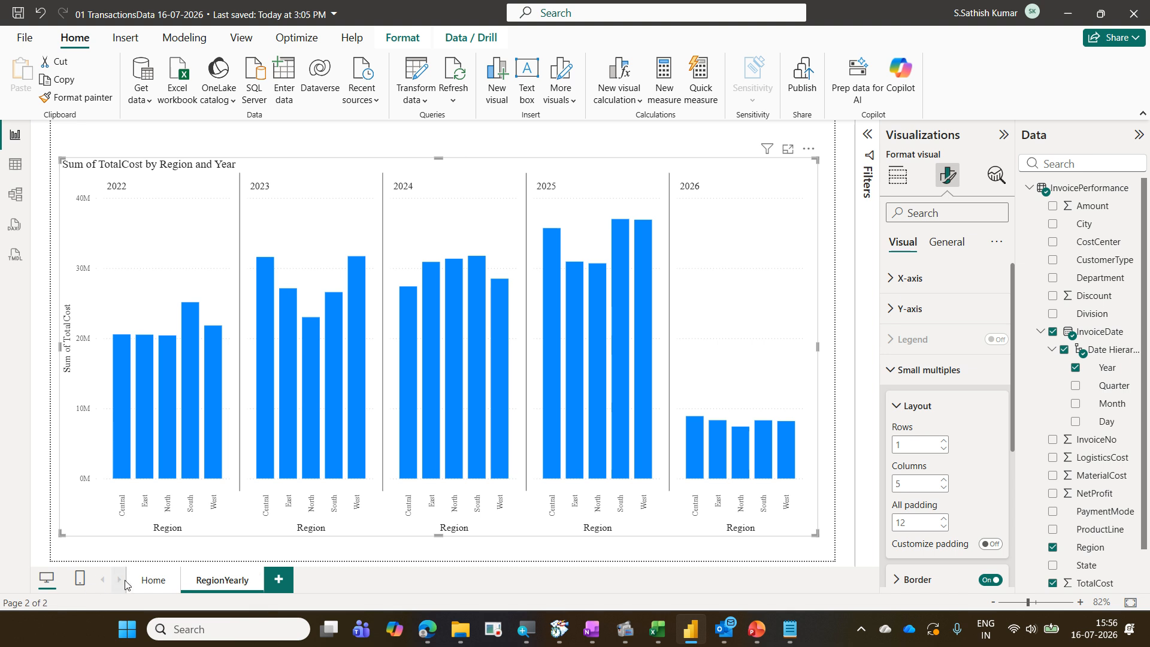
click(143, 591)
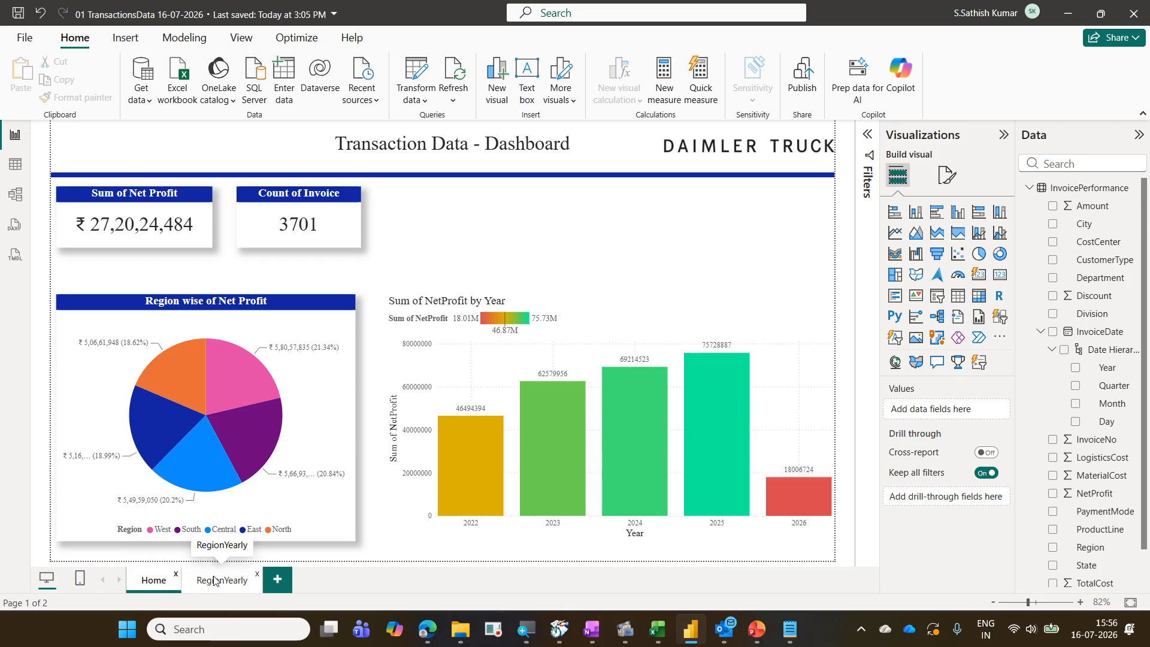
Switch to Excel, open the Exercise - Copy workbook, select sheet EX07, save and close it
click(657, 631)
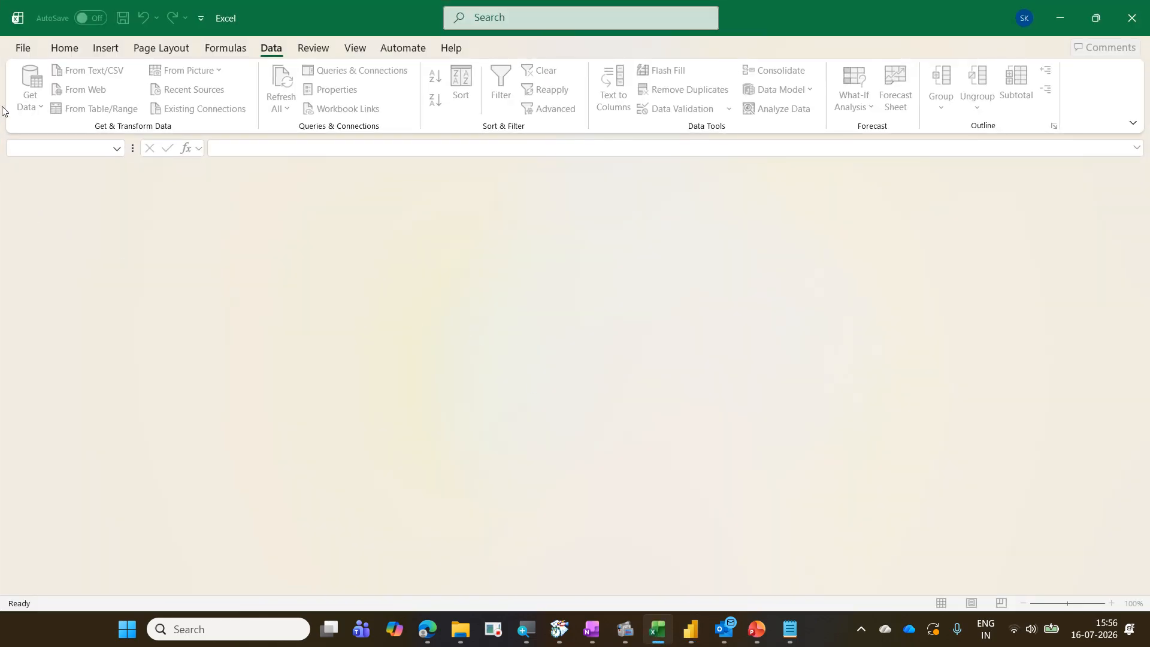
click(26, 49)
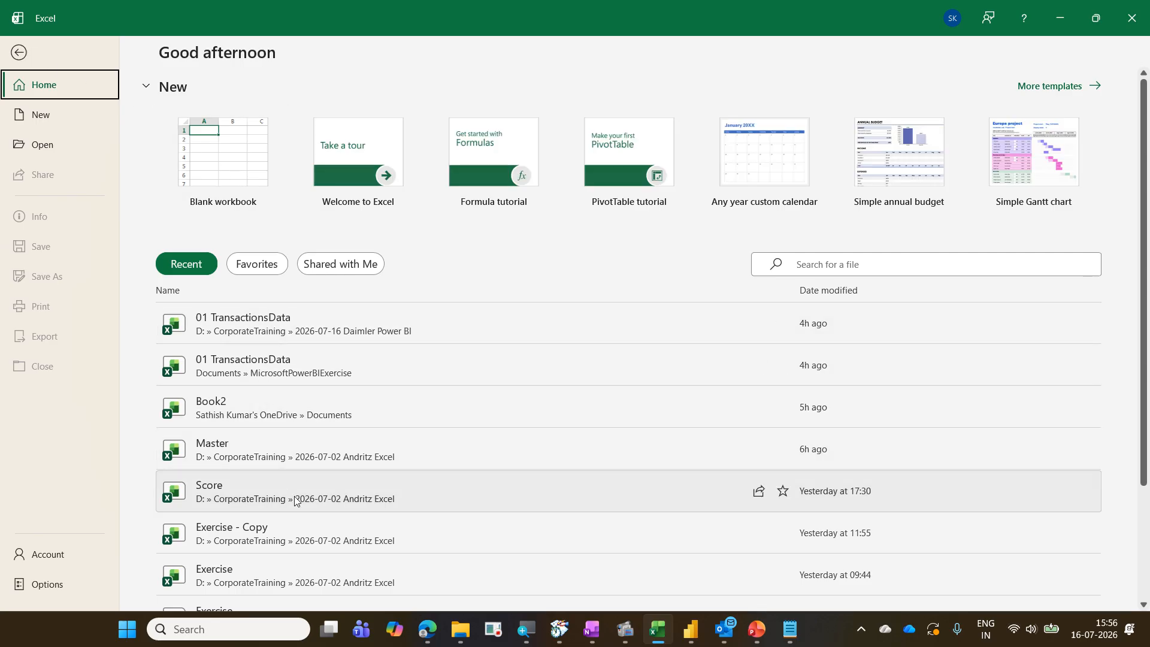
click(303, 535)
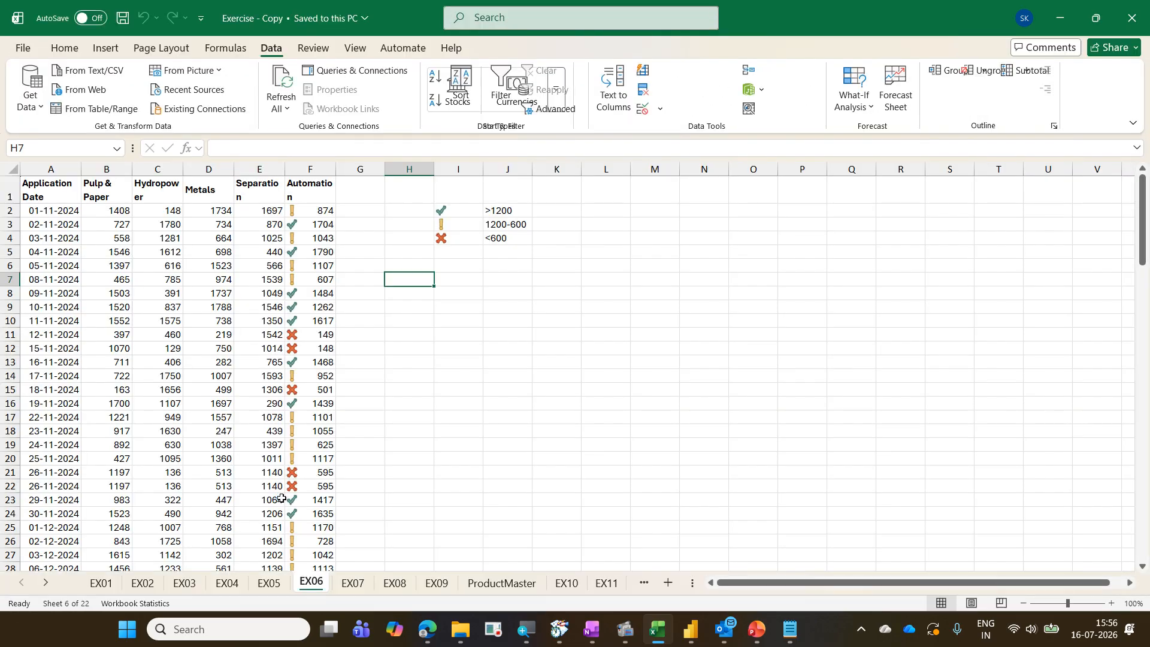
click(360, 588)
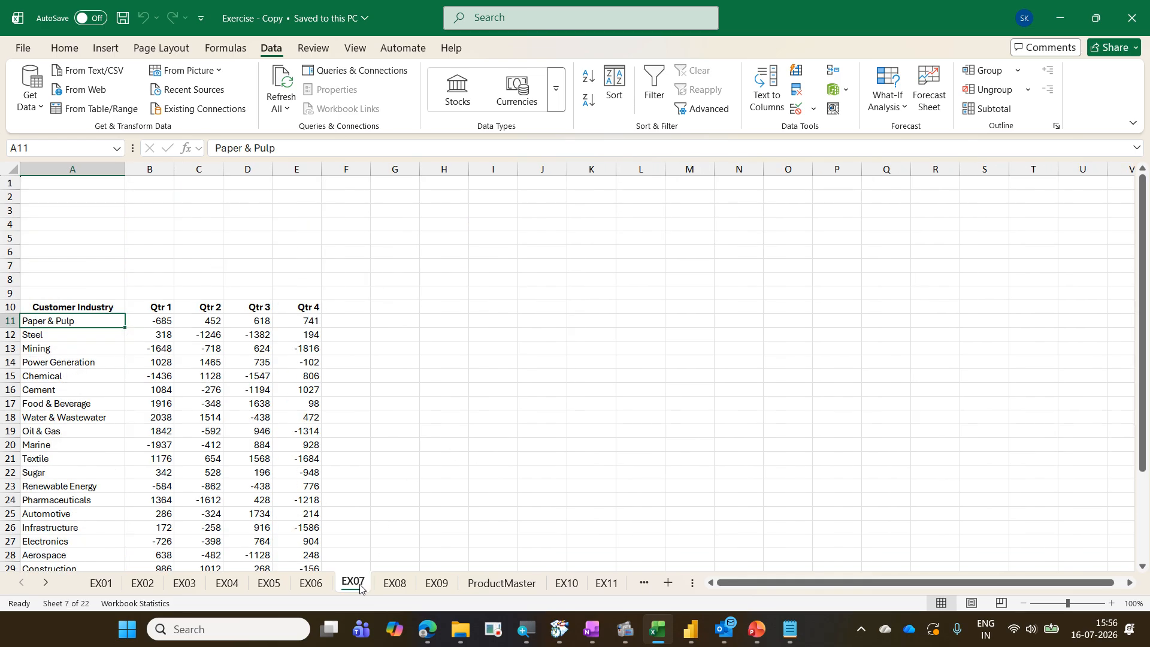
click(443, 335)
key(ctrl+s)
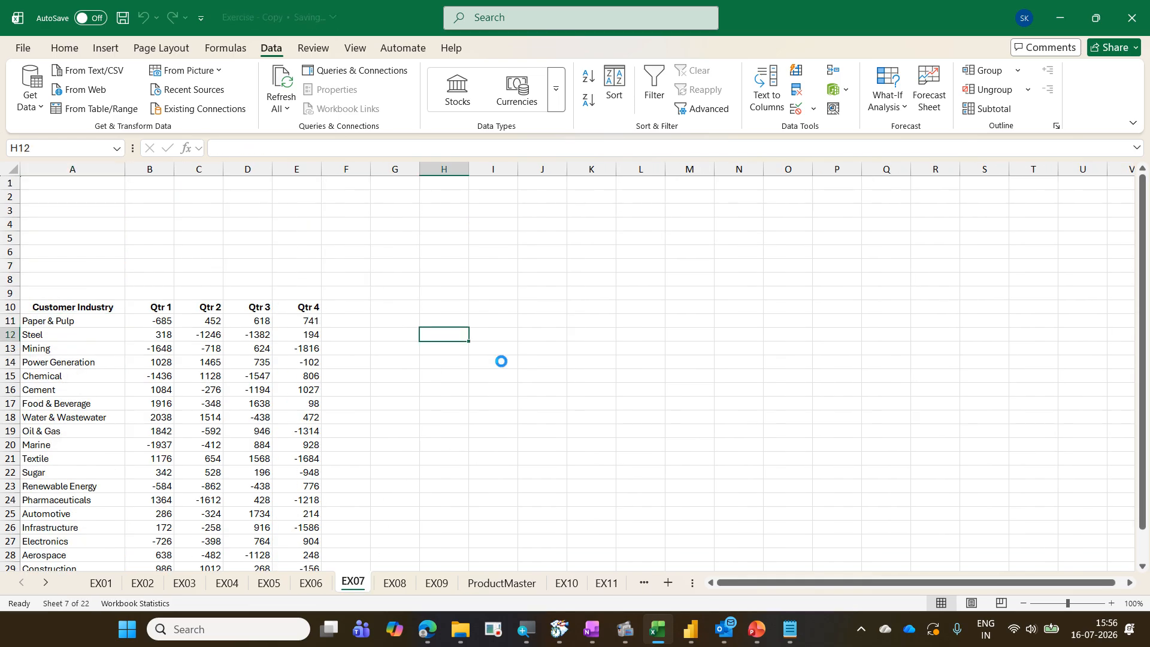
key(ctrl+w)
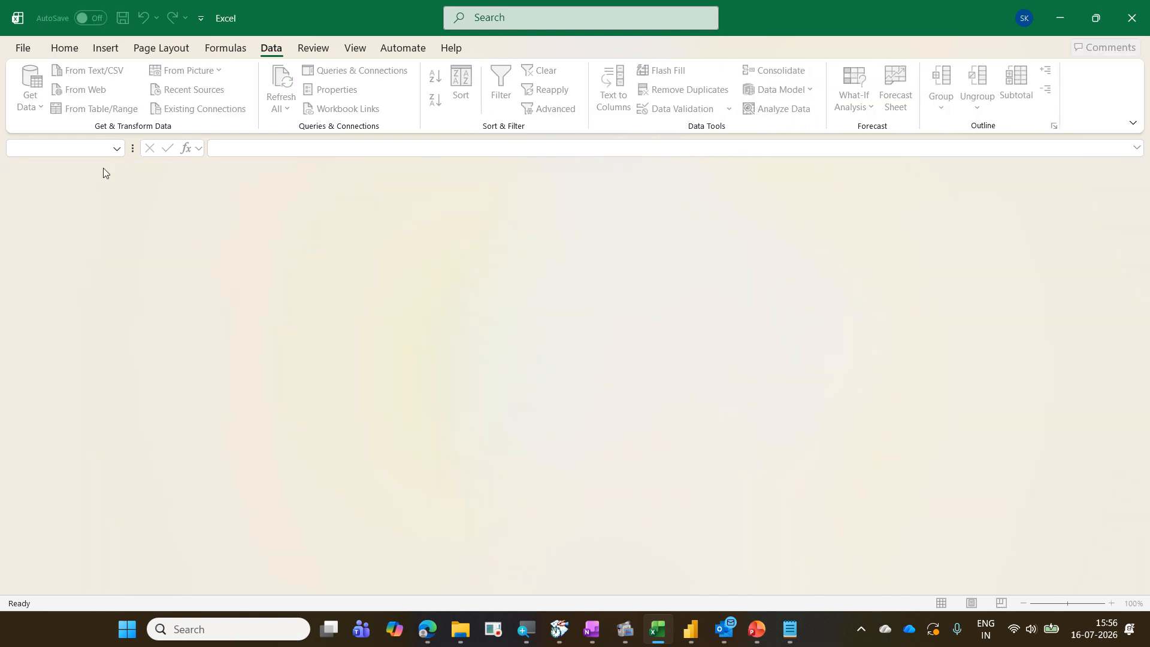
Reopen the Exercise - Copy workbook to view sheet EX01, then close it and minimize Excel
click(18, 50)
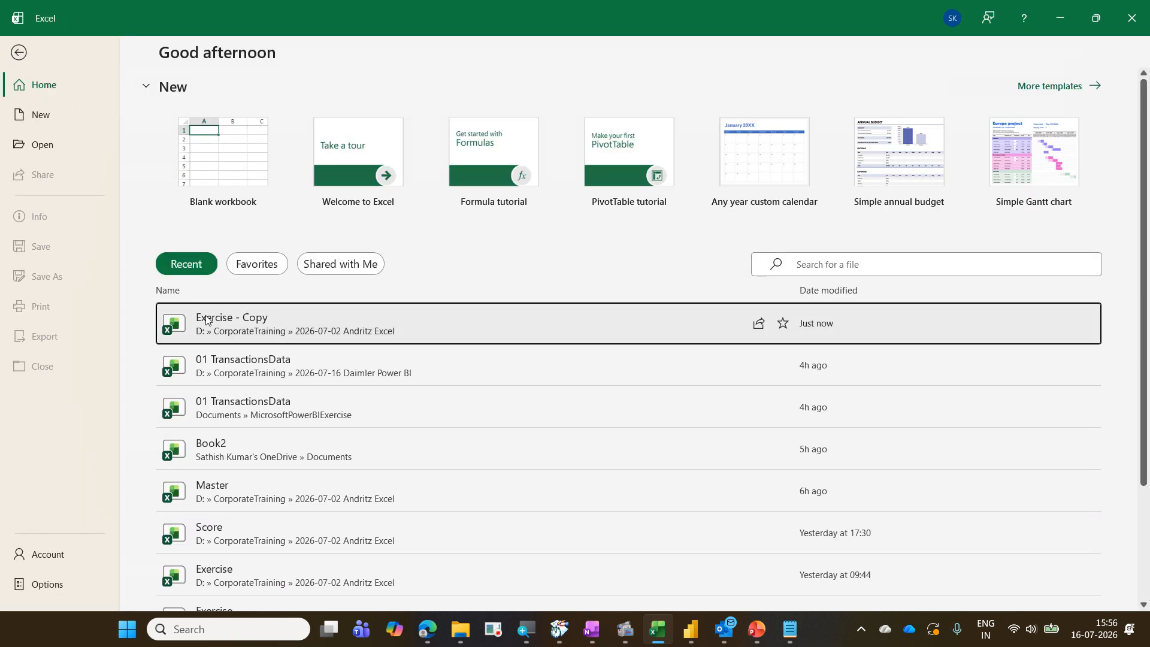
click(204, 318)
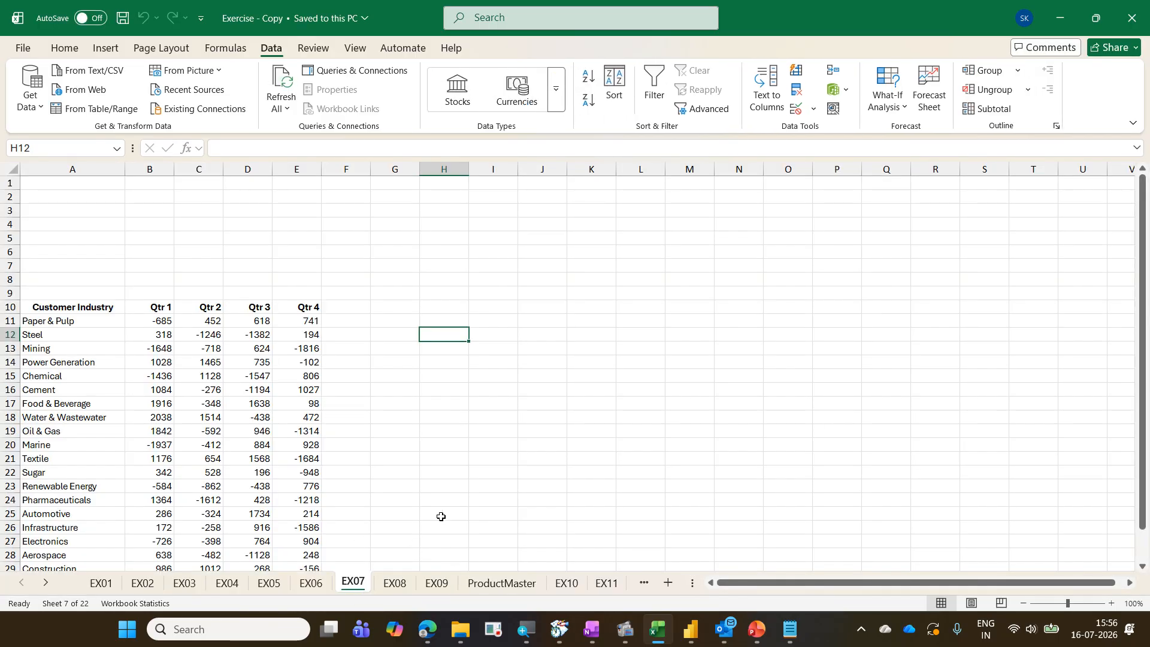
click(101, 583)
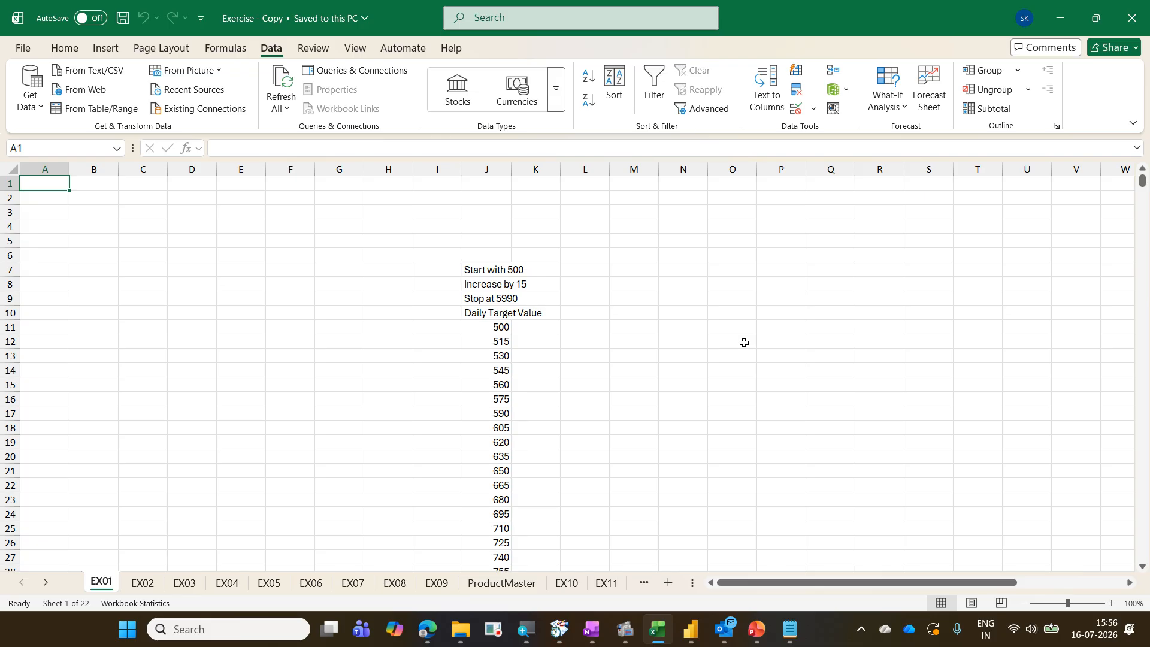
key(ctrl+w)
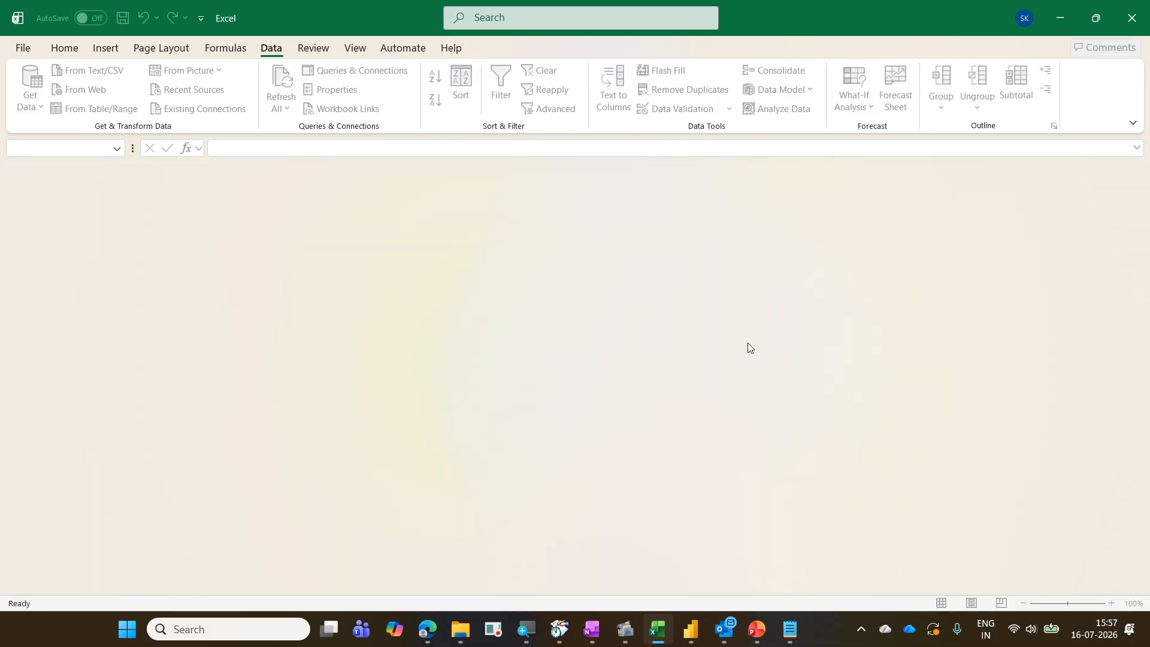
click(1069, 17)
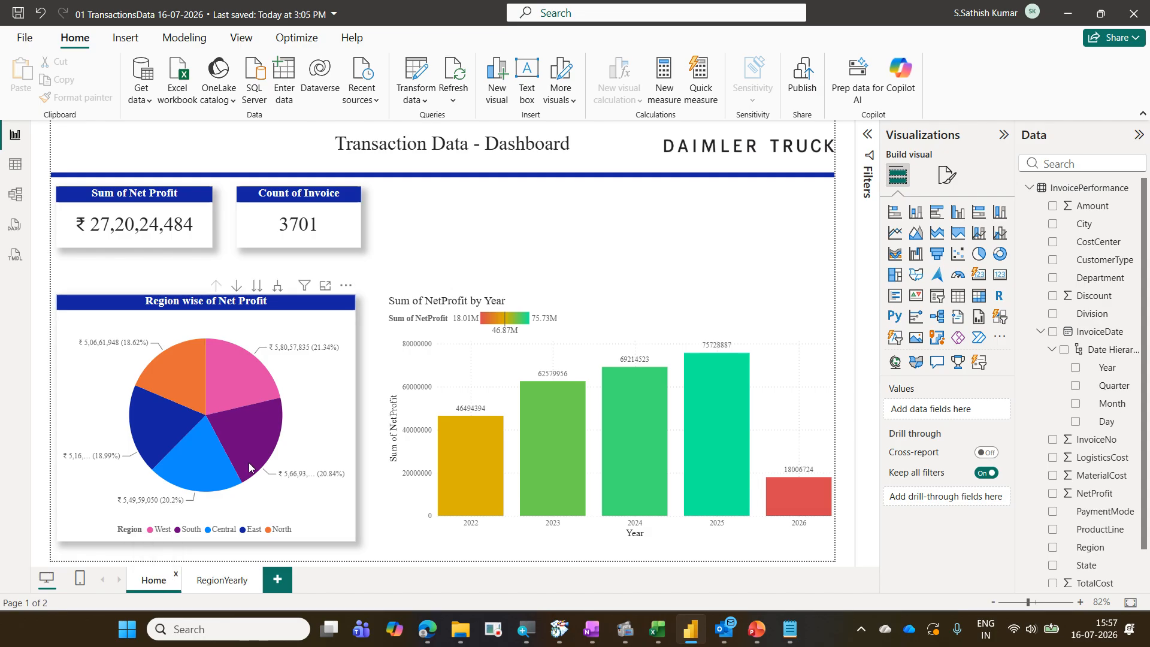
Set the Home page as the report's landing page
right_click(143, 584)
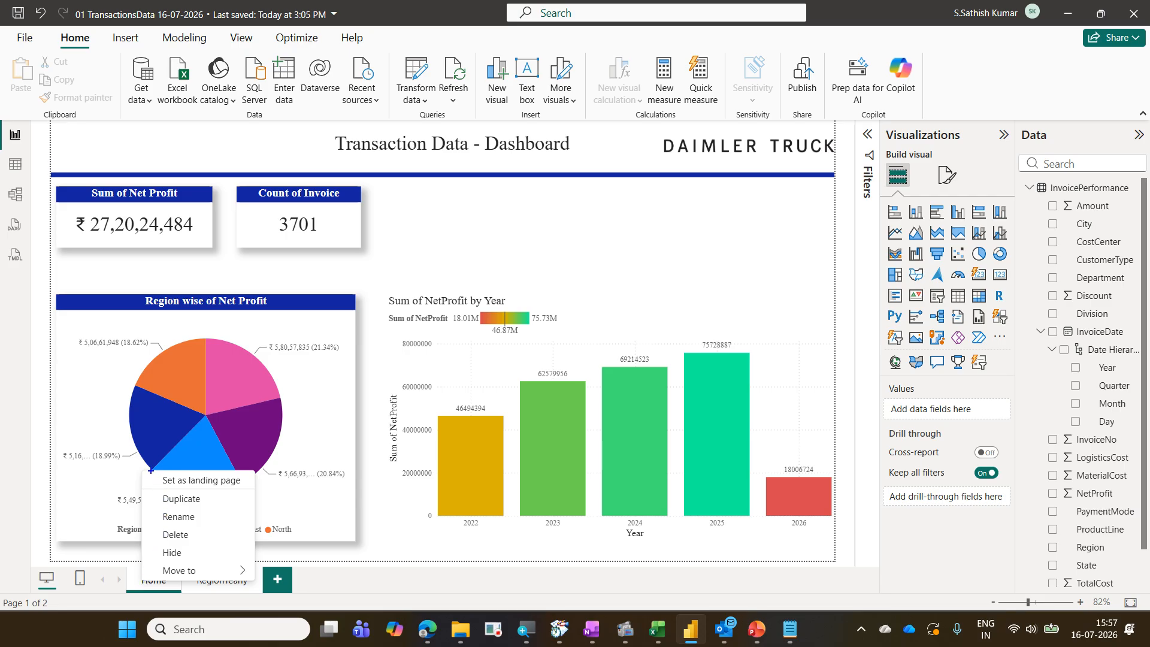
drag(151, 471, 251, 494)
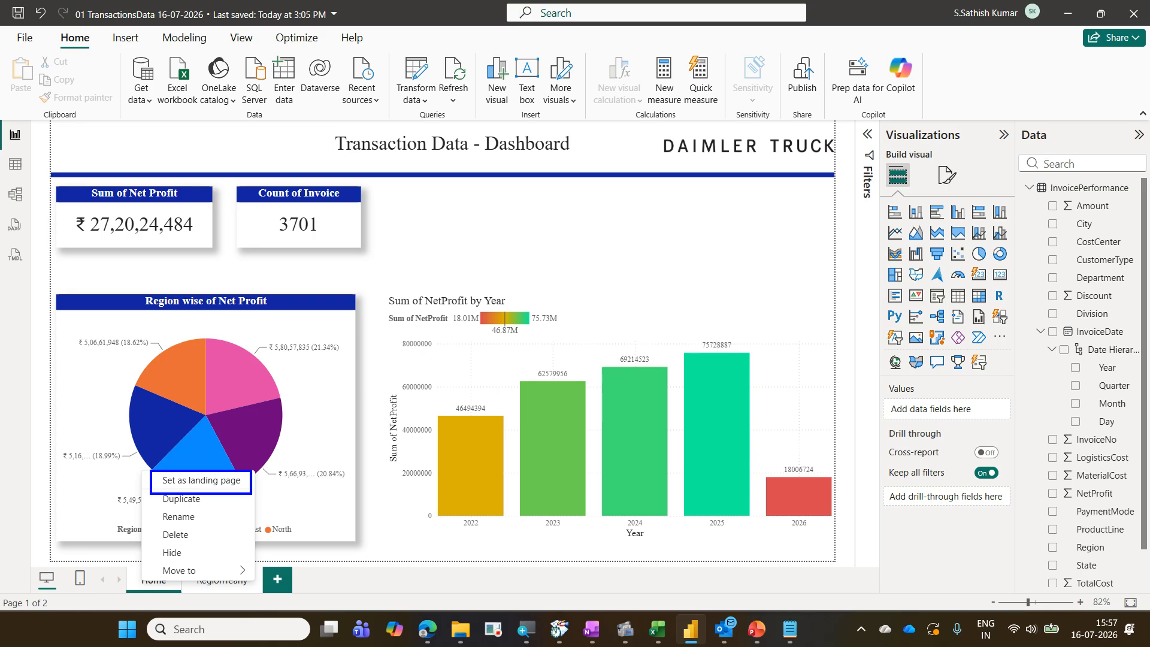
key(Escape)
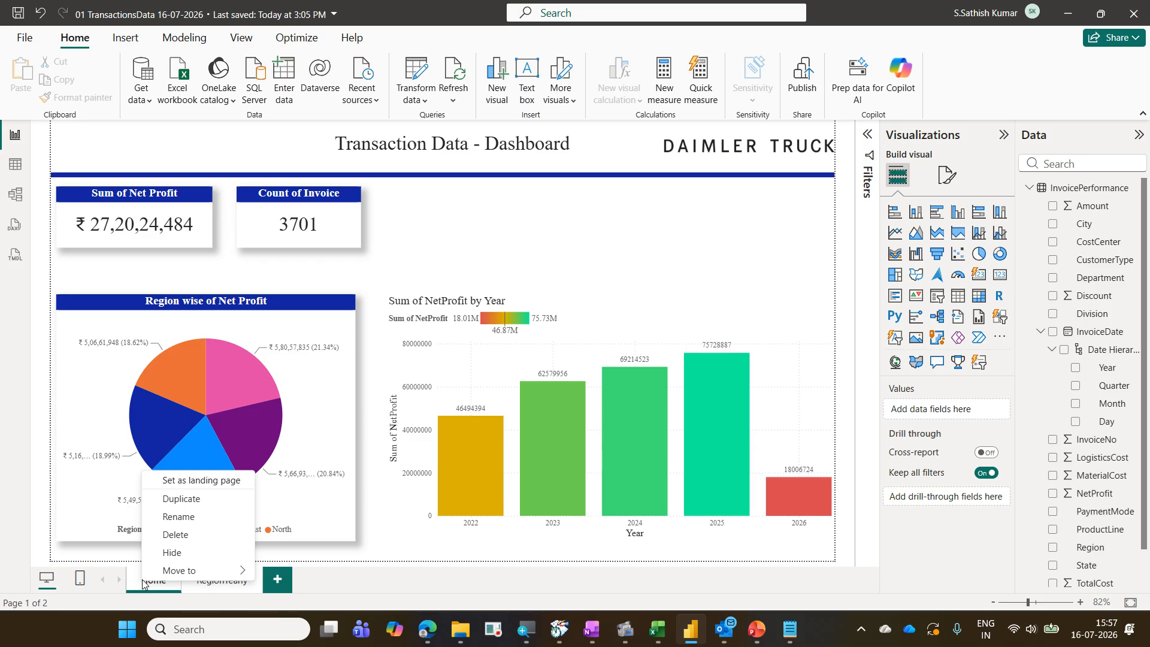
click(218, 482)
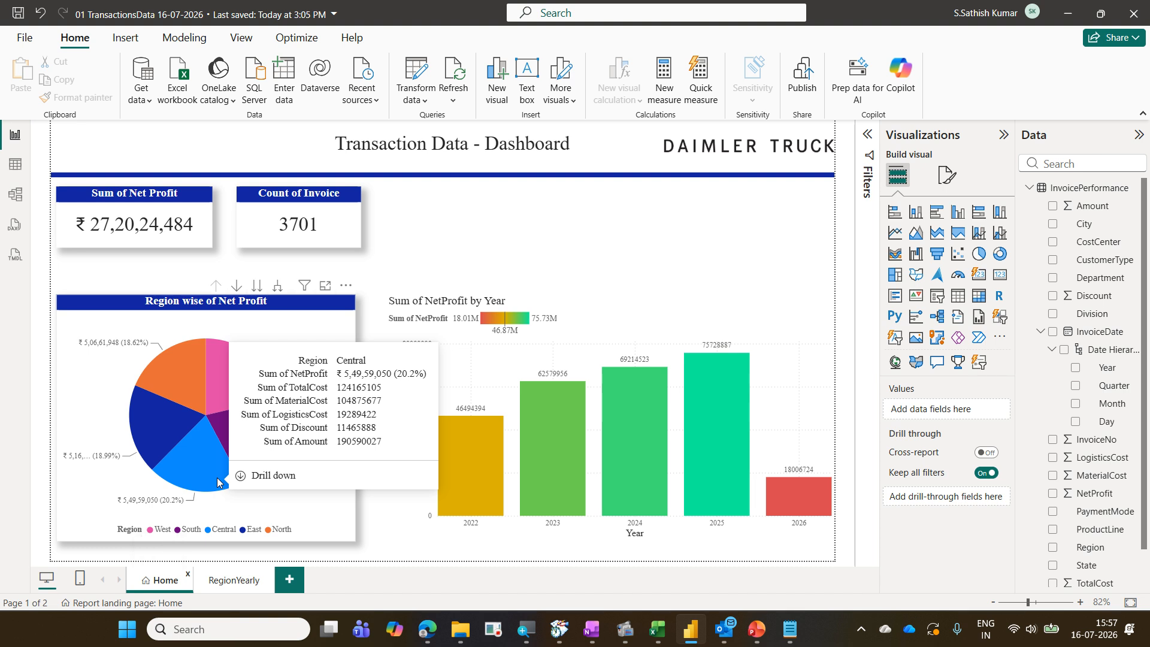
right_click(167, 581)
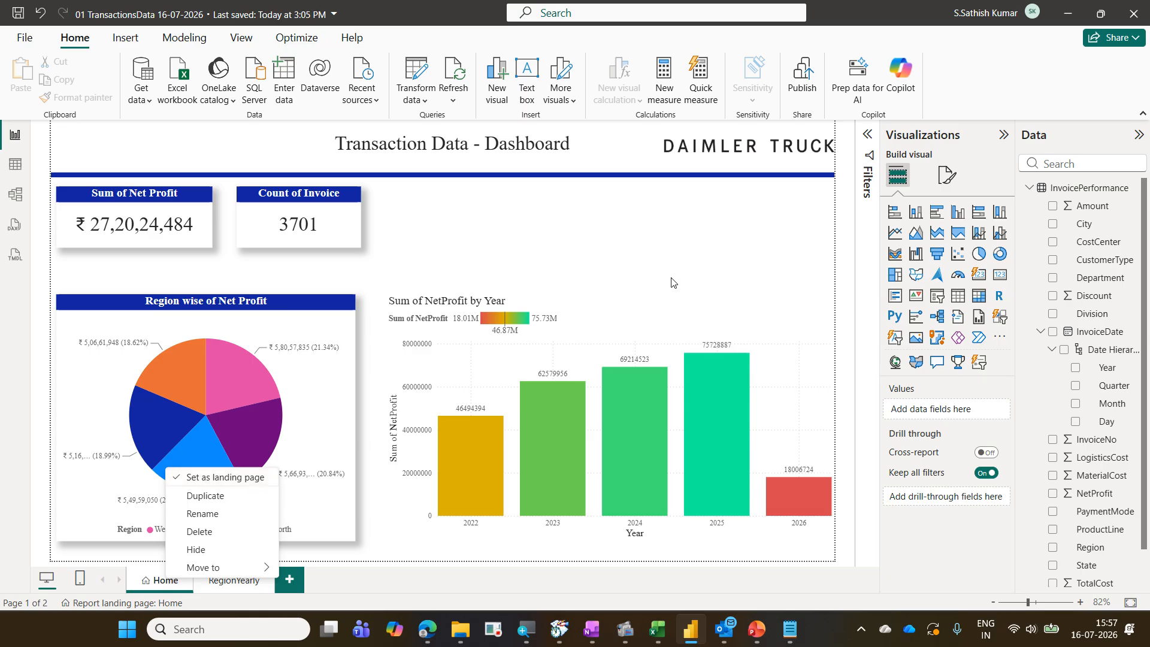
click(669, 231)
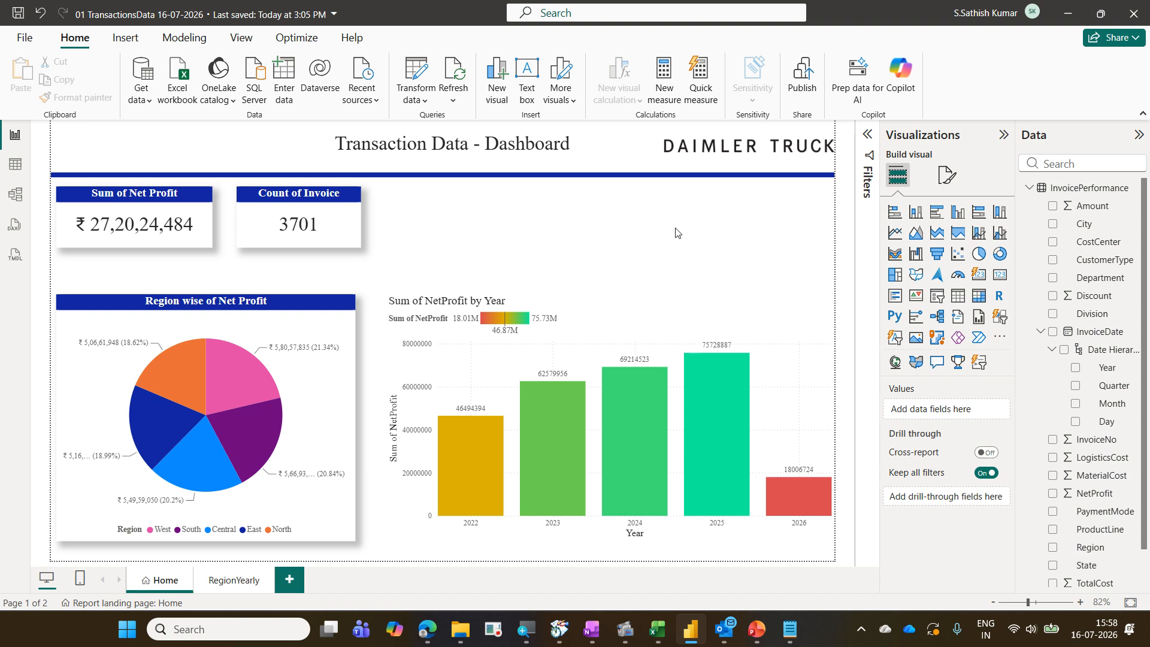
key(ctrl+2)
key(w)
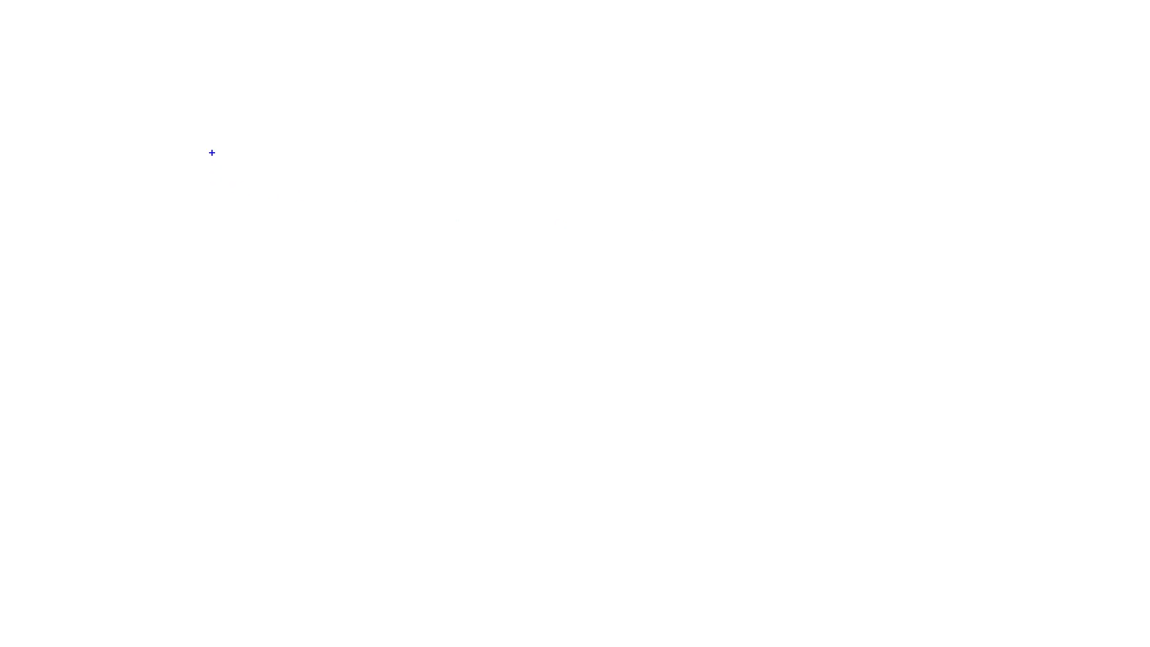
key(t)
text(Folde)
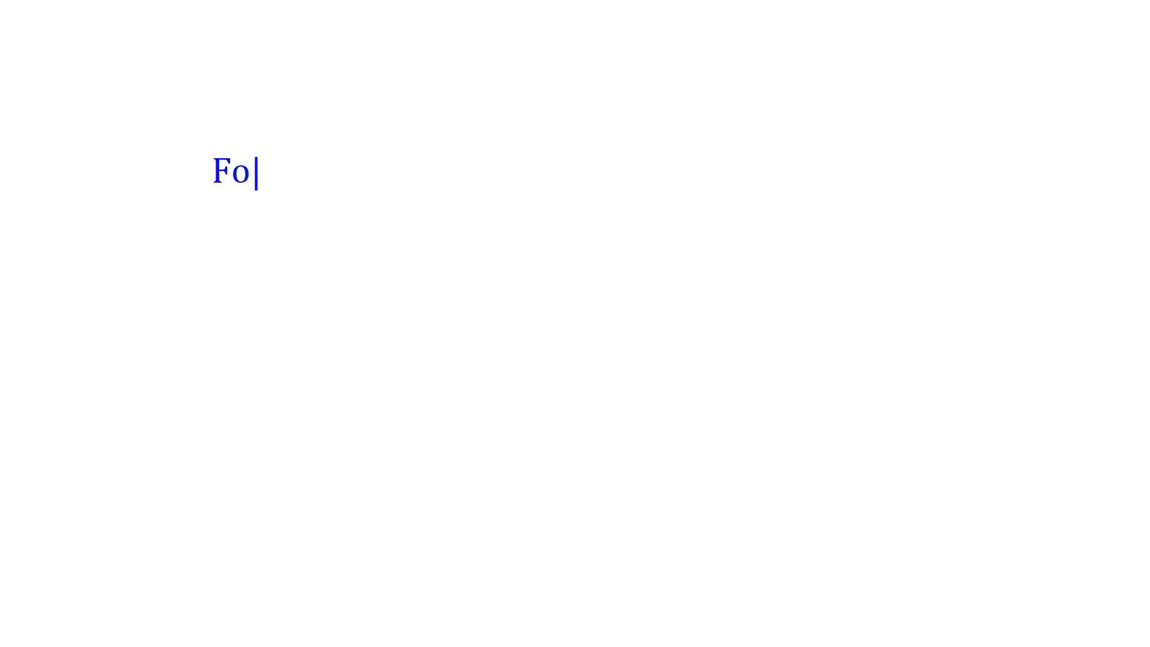
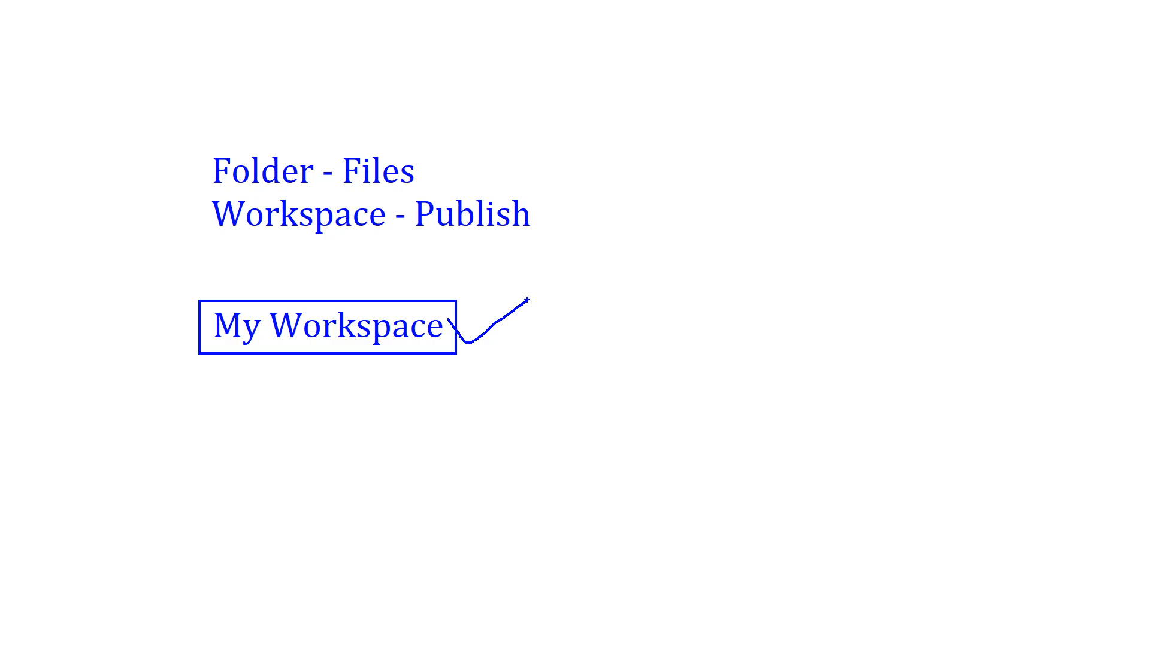
key(Escape)
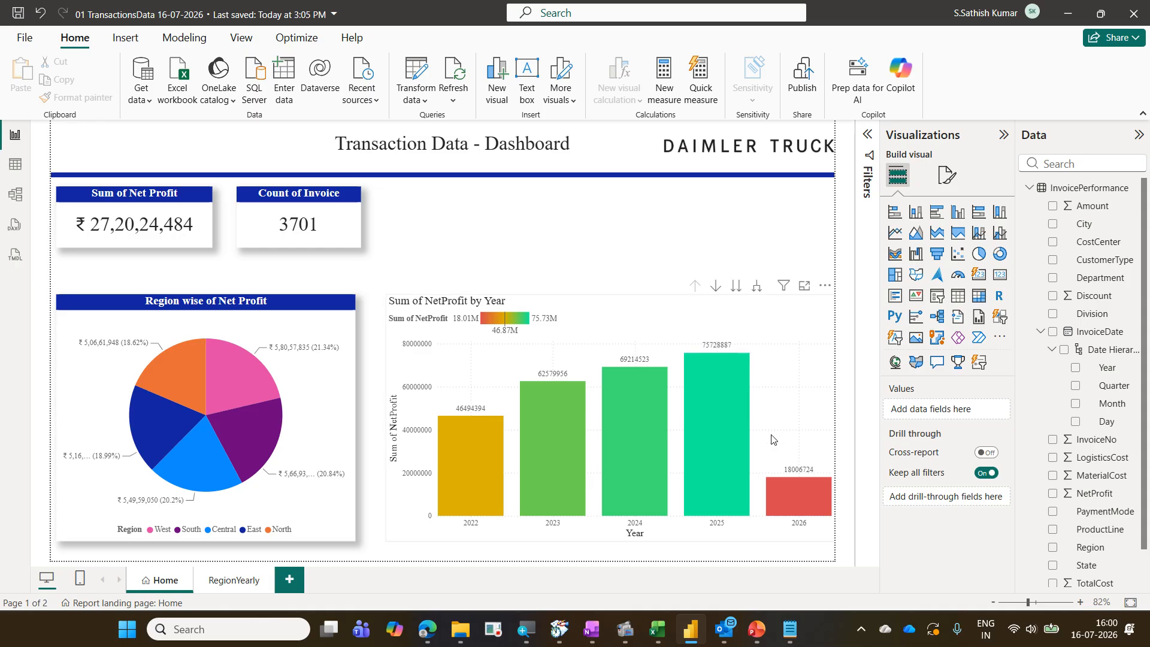
Open the File menu to examine the Publish option, then return to the report
mouse_move(780, 505)
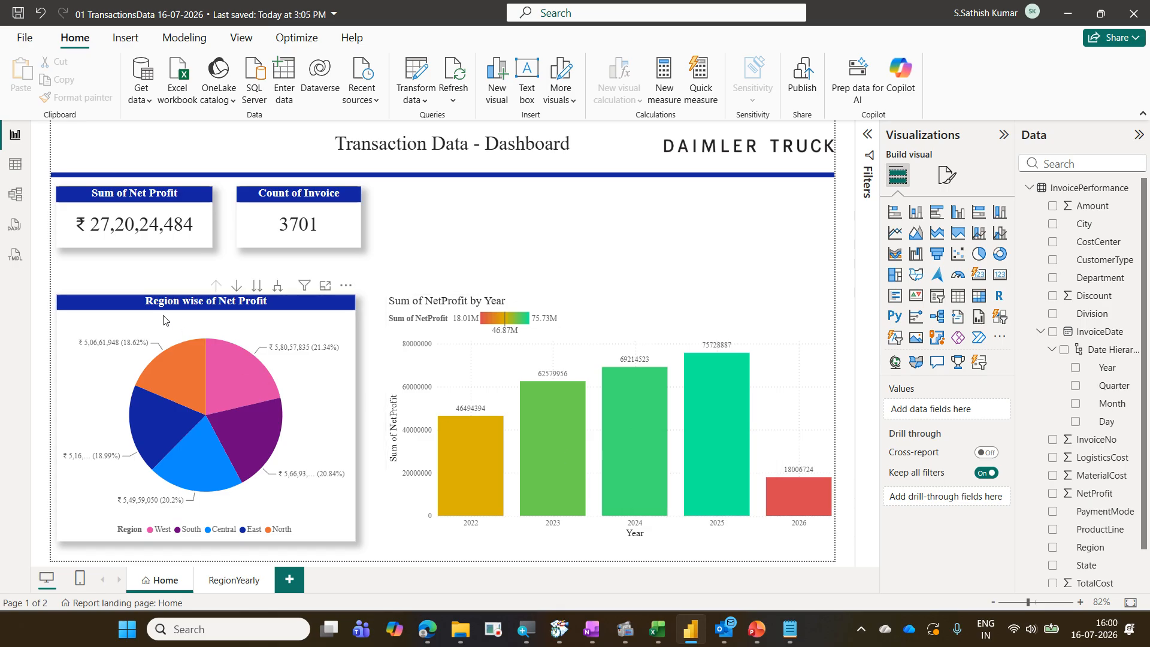
click(24, 37)
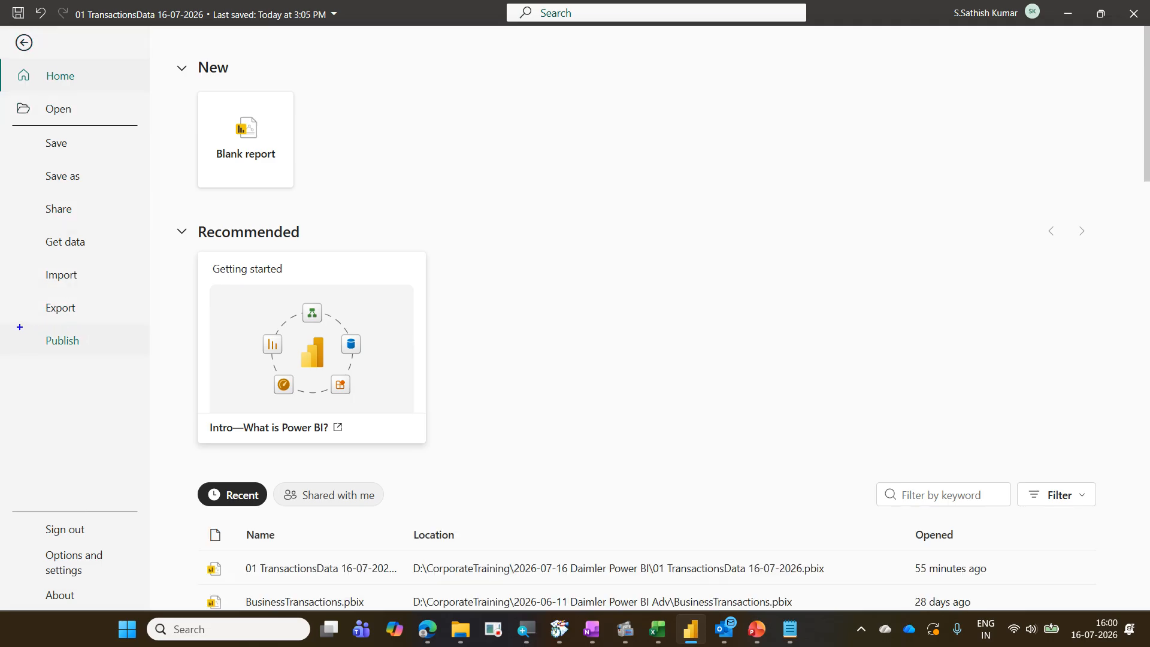
mouse_move(6, 321)
mouse_down()
mouse_move(63, 354)
mouse_move(135, 356)
mouse_up()
drag(103, 294, 157, 274)
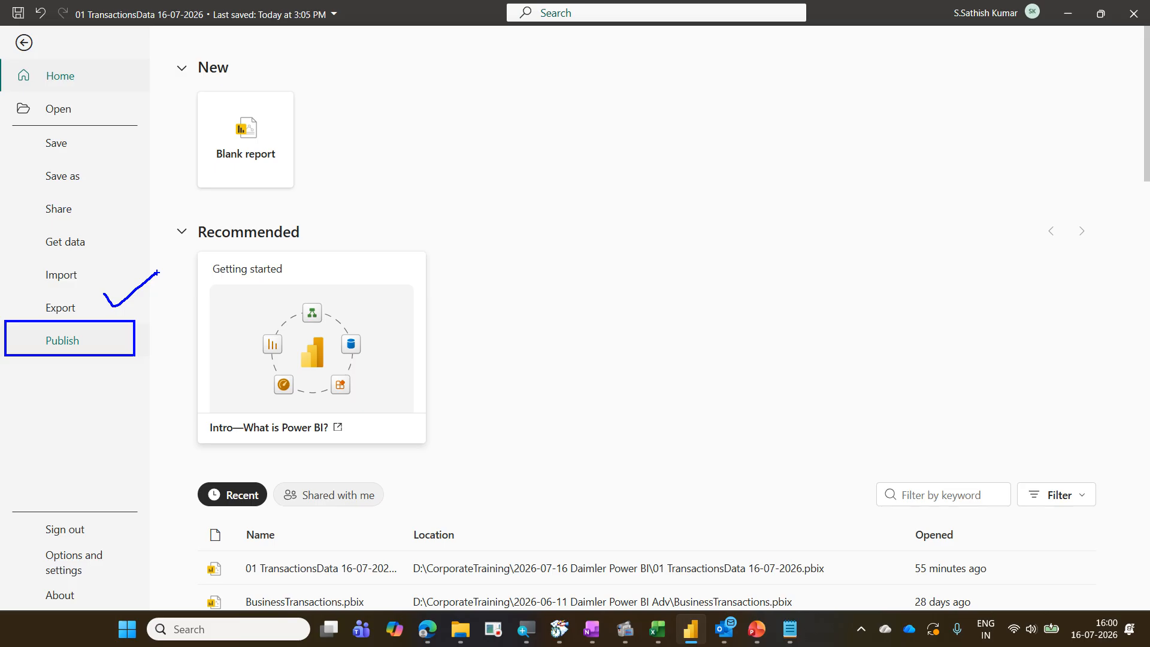
key(Escape)
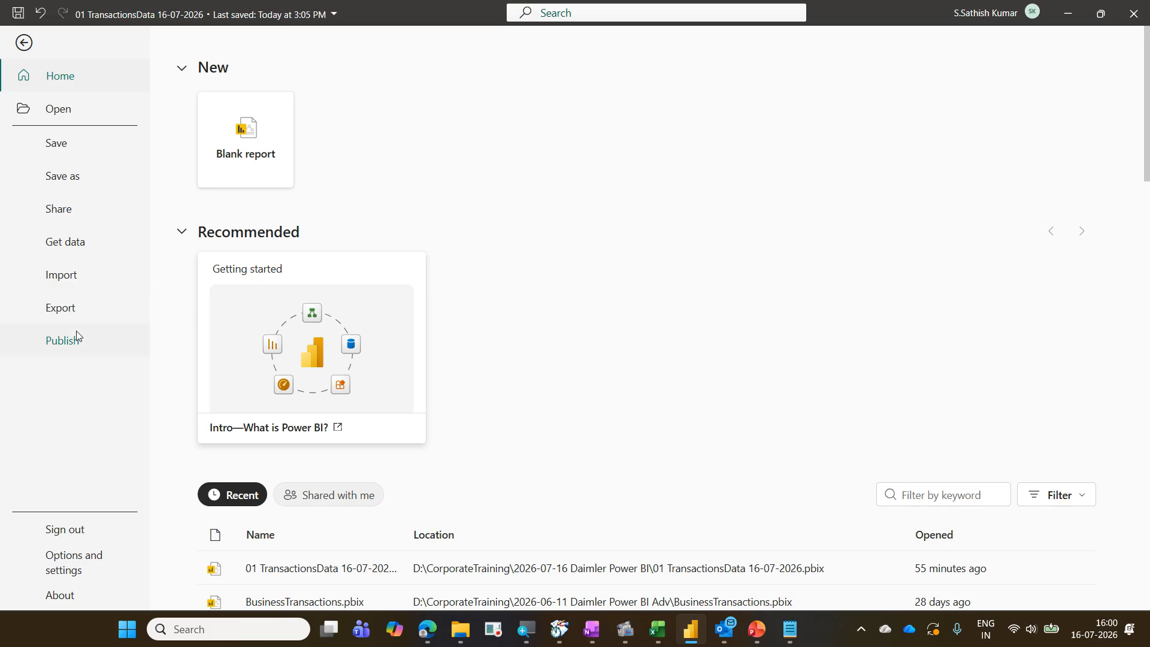
click(24, 43)
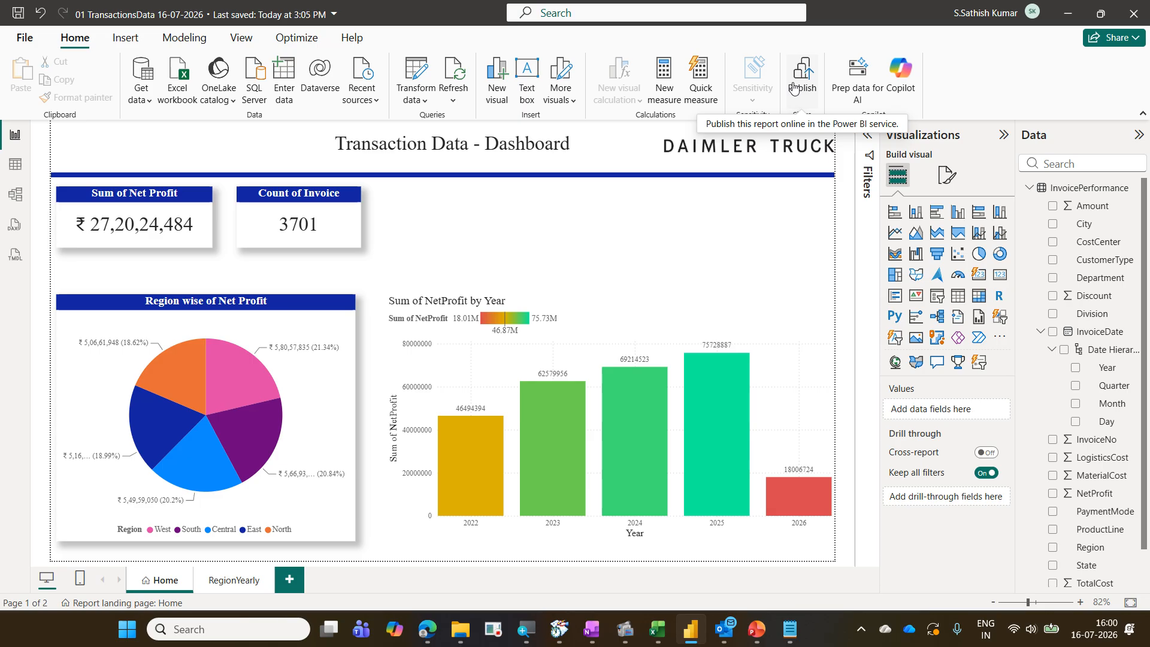
key(ctrl+2)
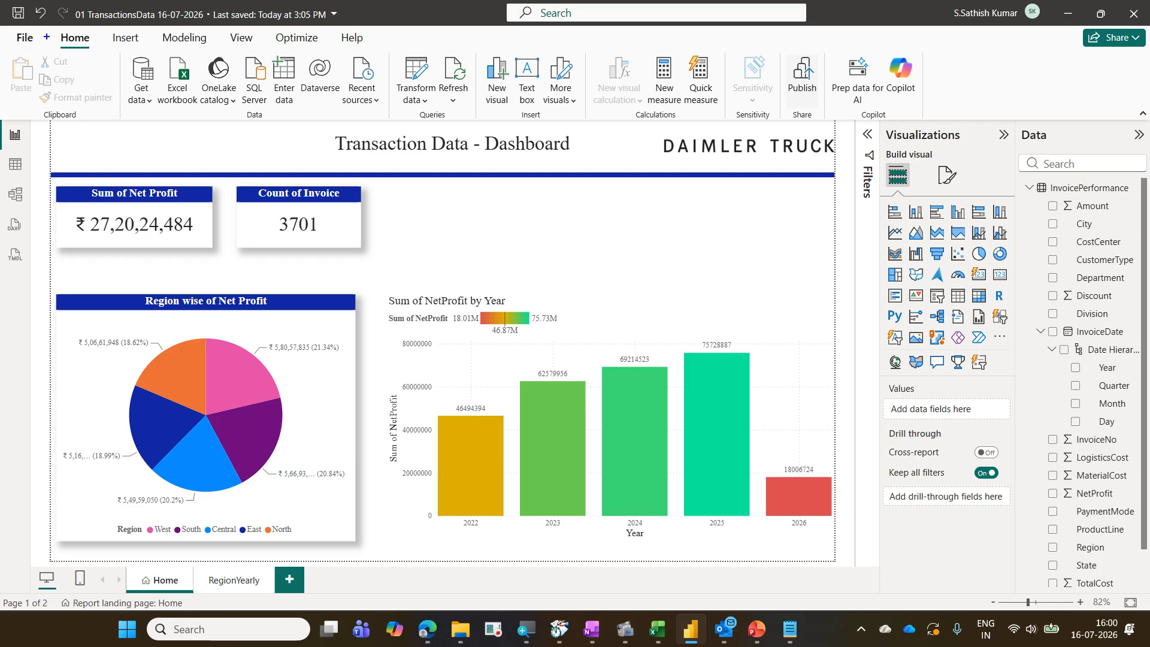
drag(48, 31, 96, 53)
mouse_move(785, 53)
mouse_down()
mouse_move(825, 110)
mouse_move(197, 58)
mouse_move(108, 36)
mouse_move(93, 101)
mouse_up()
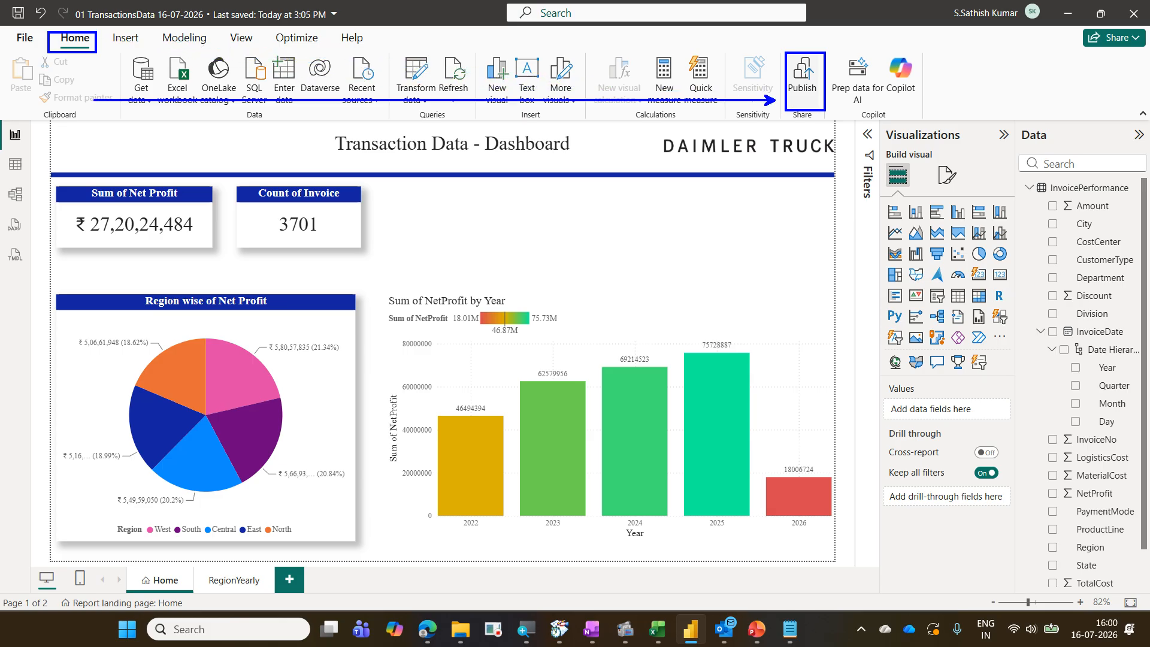
key(Escape)
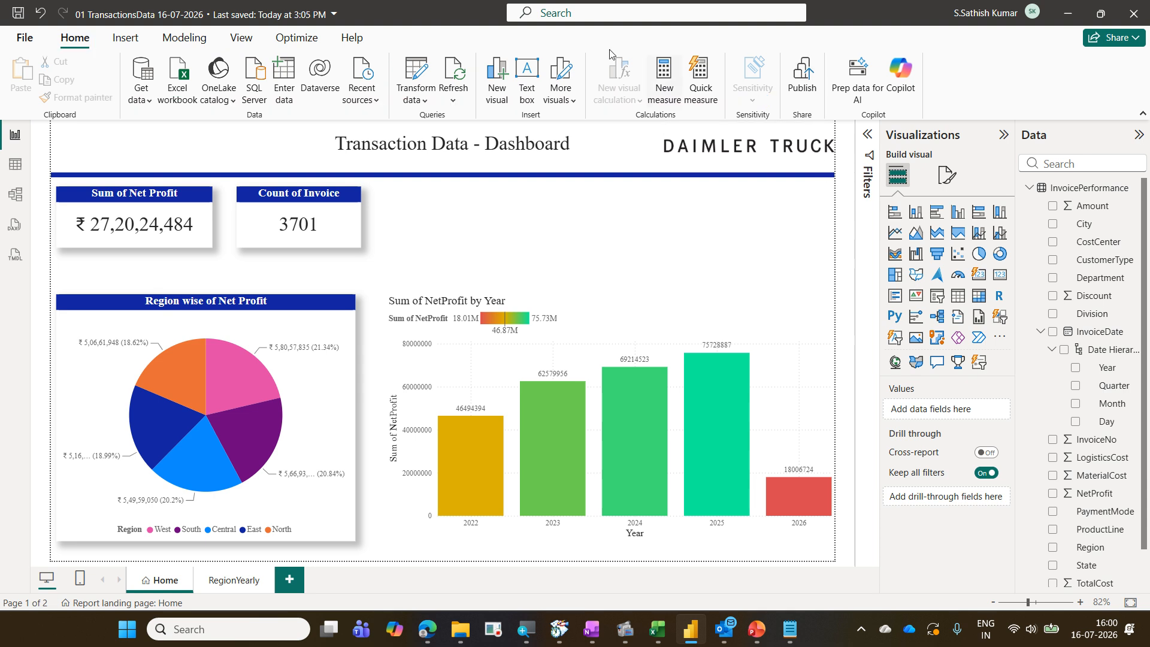
Publish the report to My workspace, saving the changes first
click(808, 89)
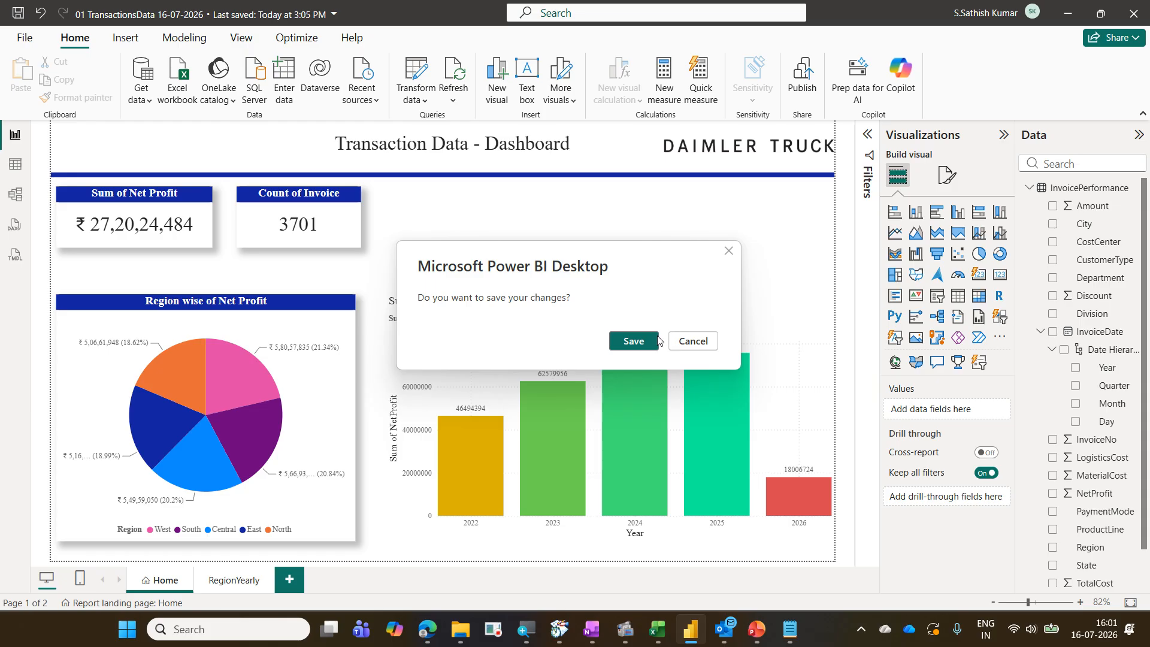
click(634, 341)
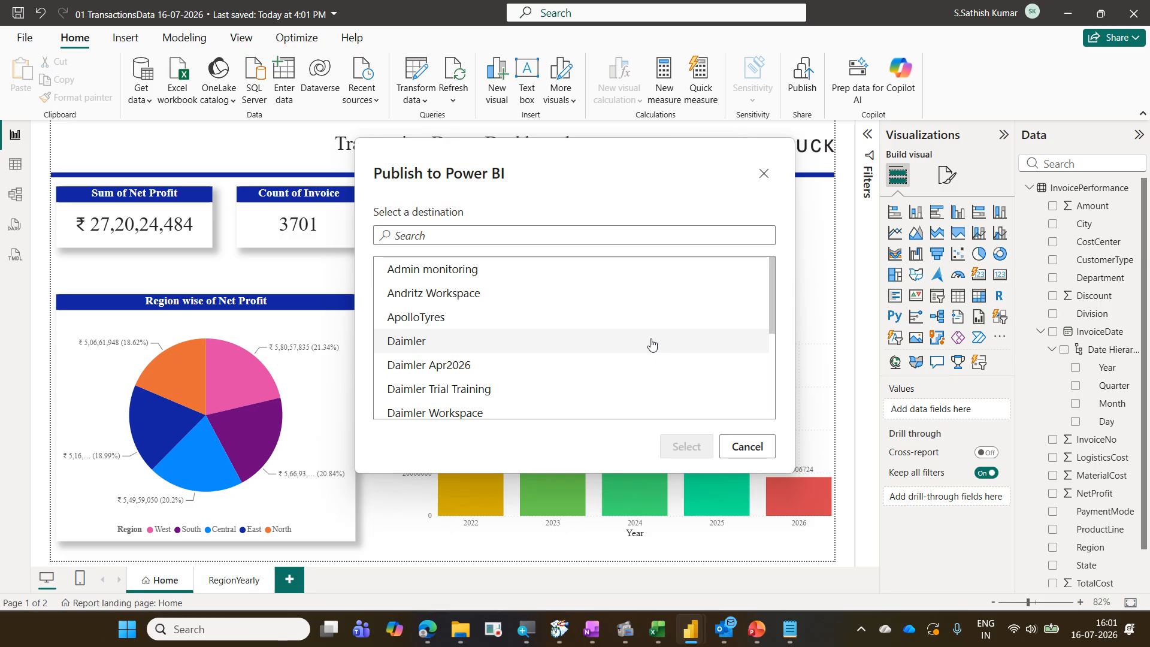
scroll(652, 344, down, 4)
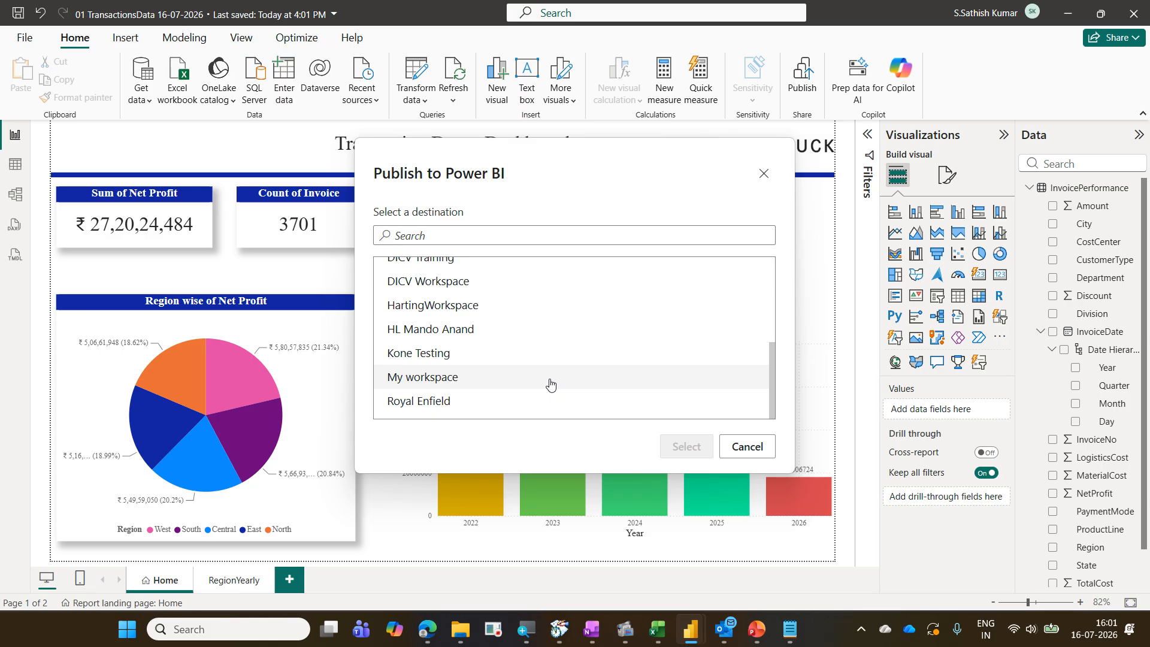
click(551, 385)
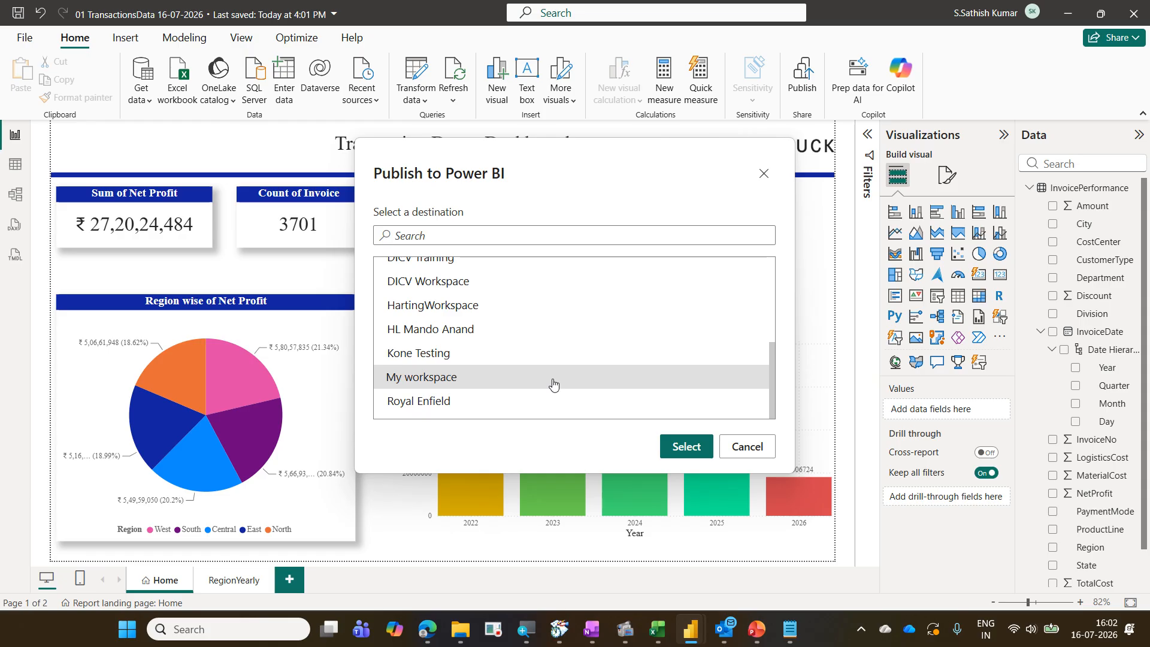
click(680, 448)
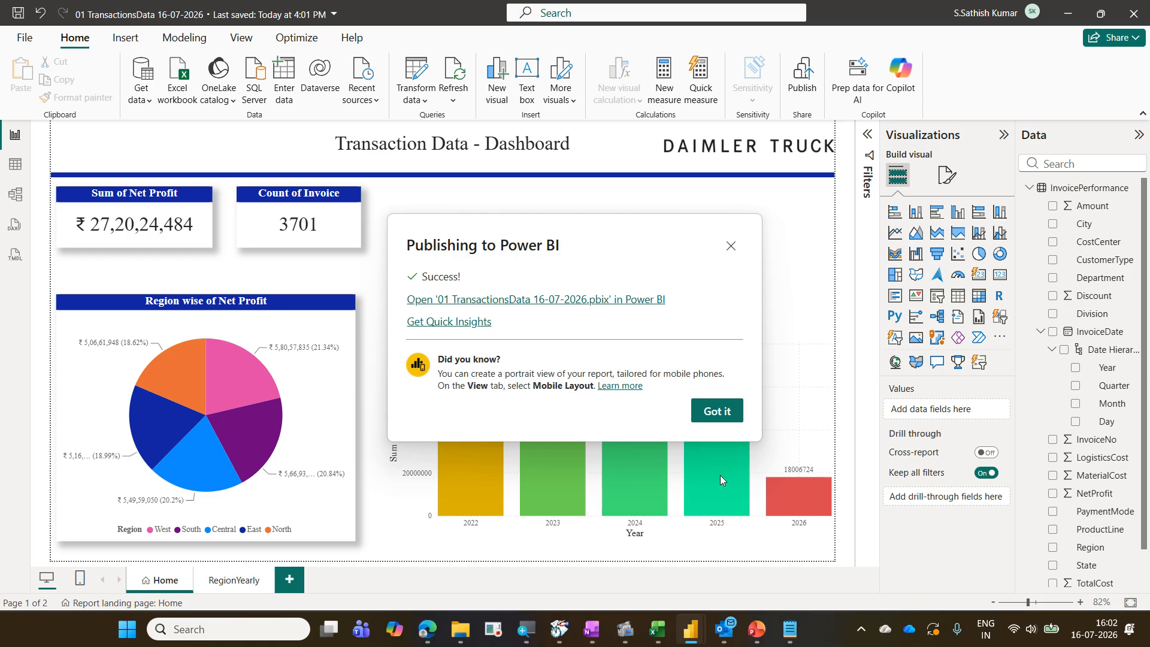
Open the published report in the Power BI service and cross-filter it by selecting pie chart regions
click(459, 302)
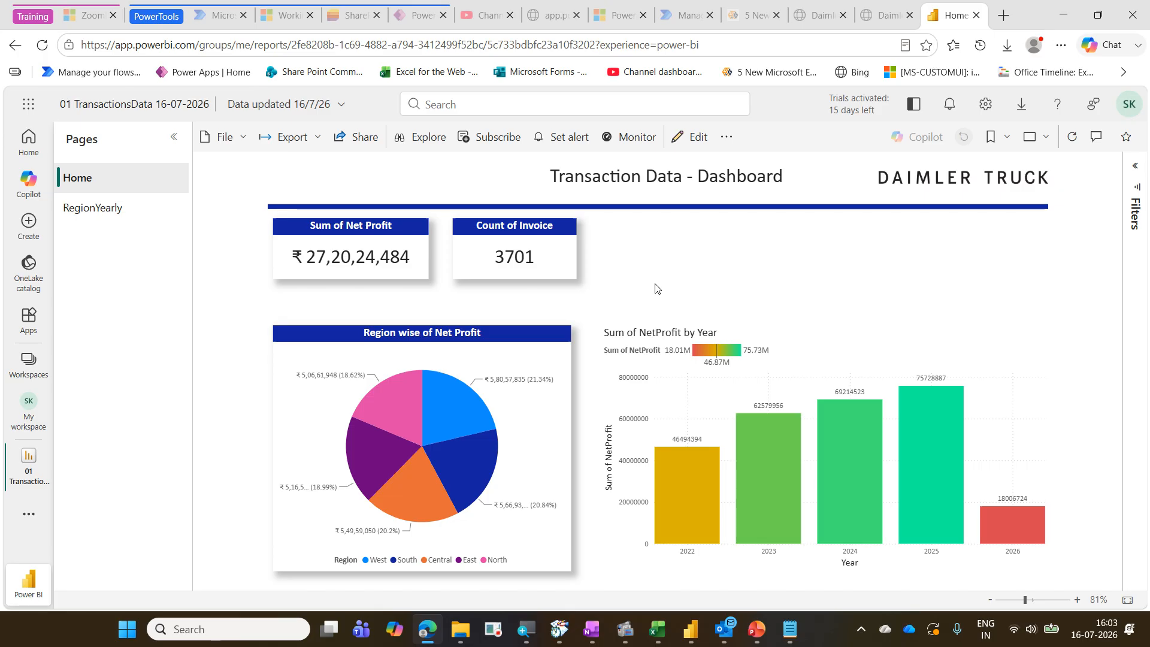
click(468, 418)
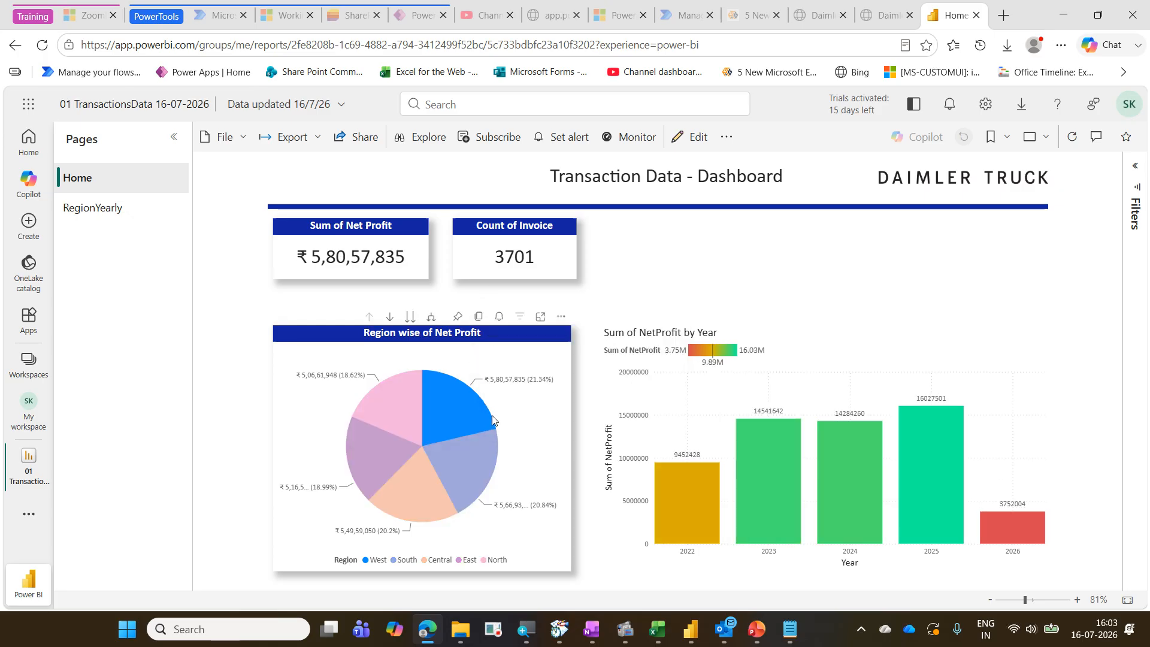
click(486, 454)
click(547, 453)
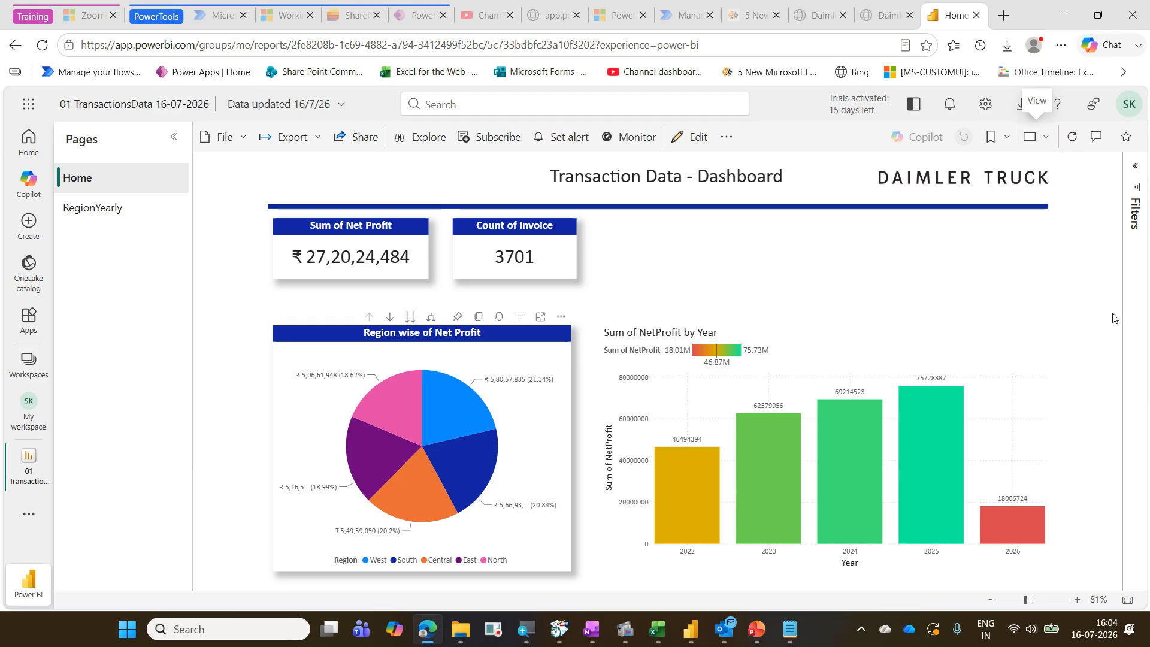
View the report in full screen, step between the Home and RegionYearly pages, and exit full screen
click(1049, 143)
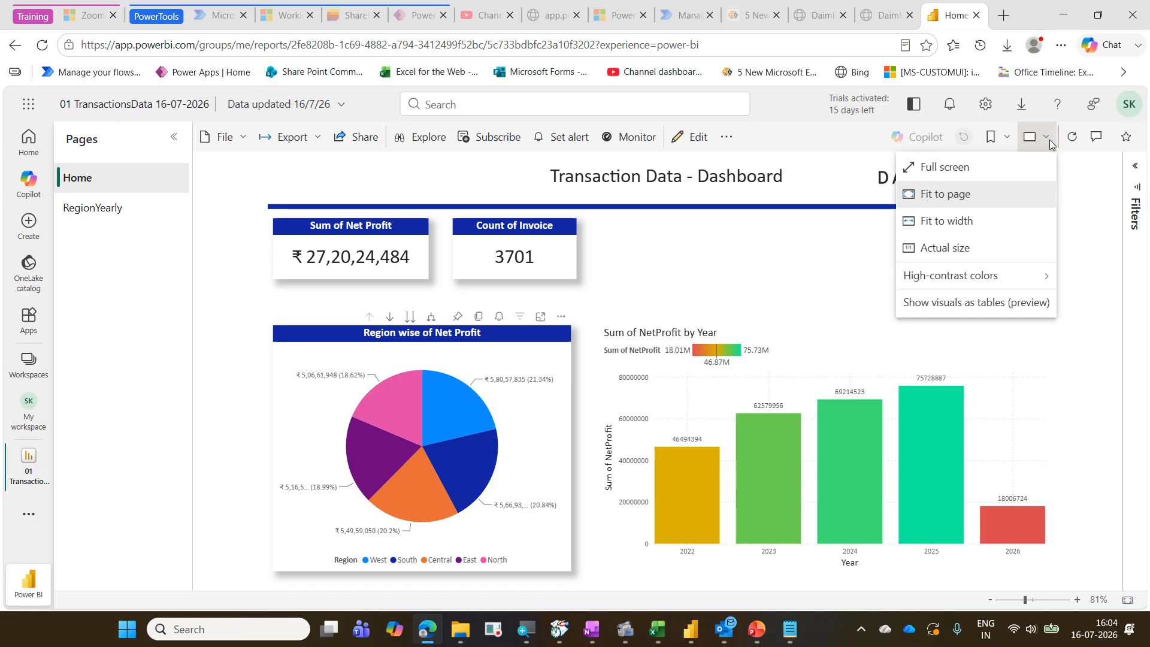
click(1005, 167)
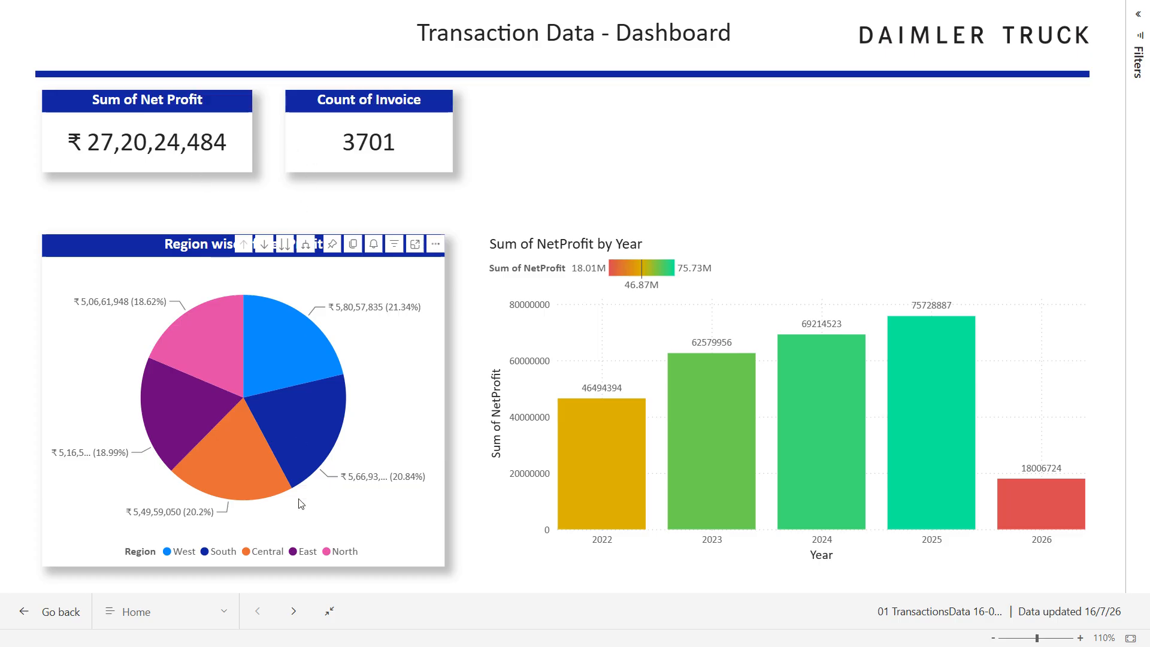
click(296, 616)
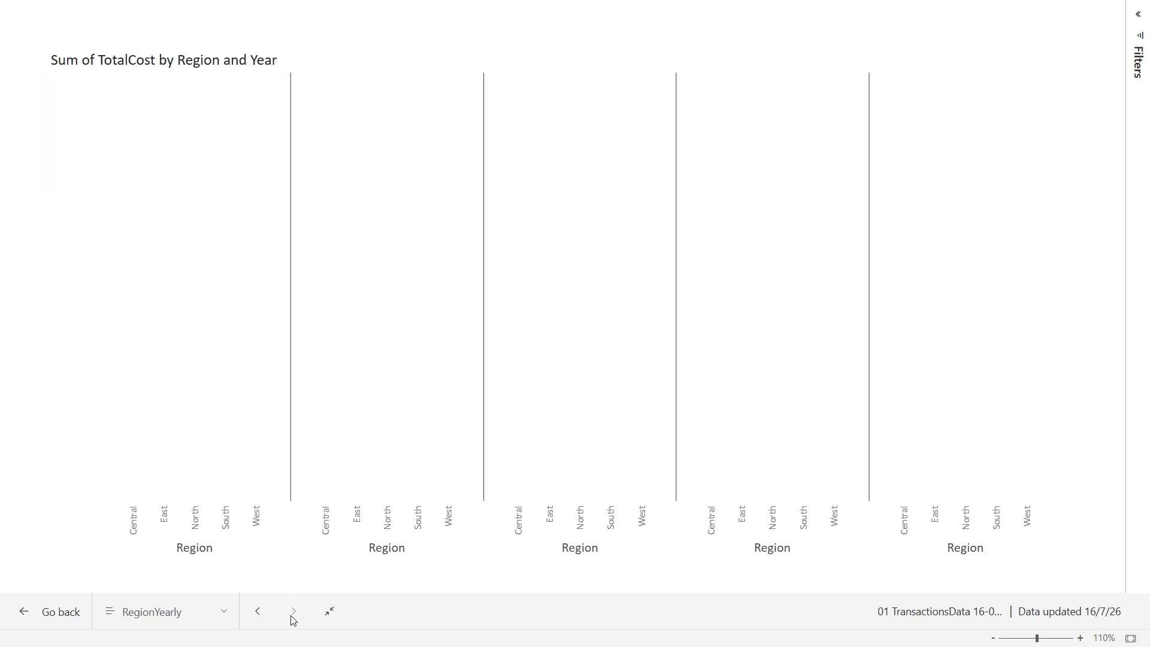
click(271, 617)
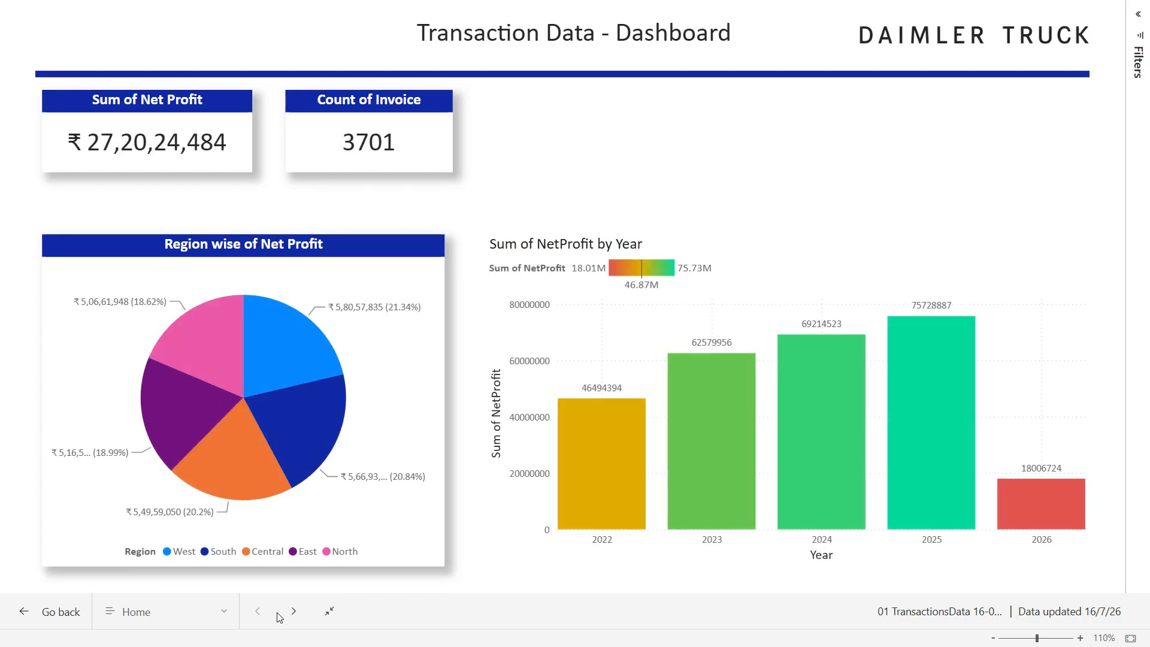
key(Escape)
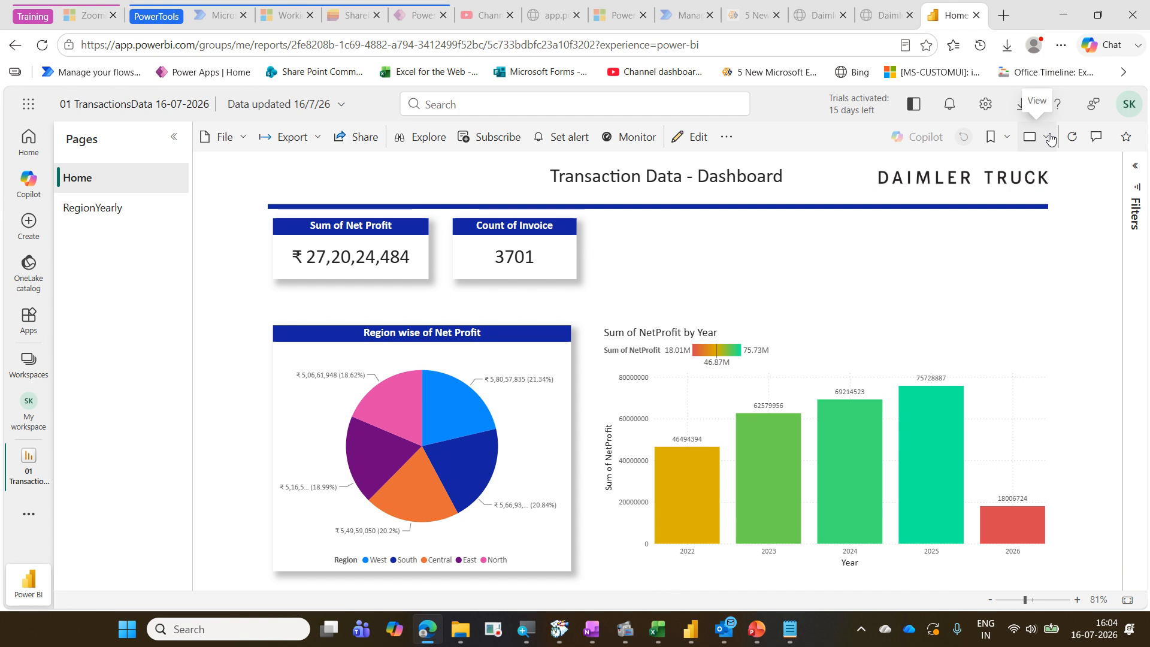
click(1050, 139)
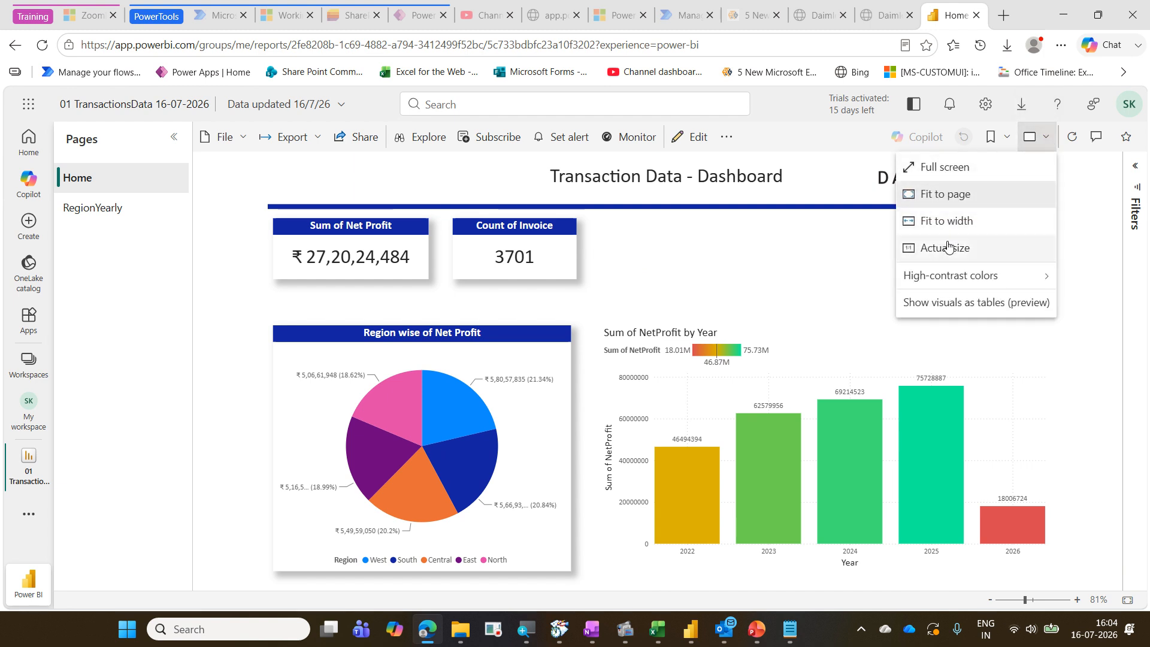
click(955, 173)
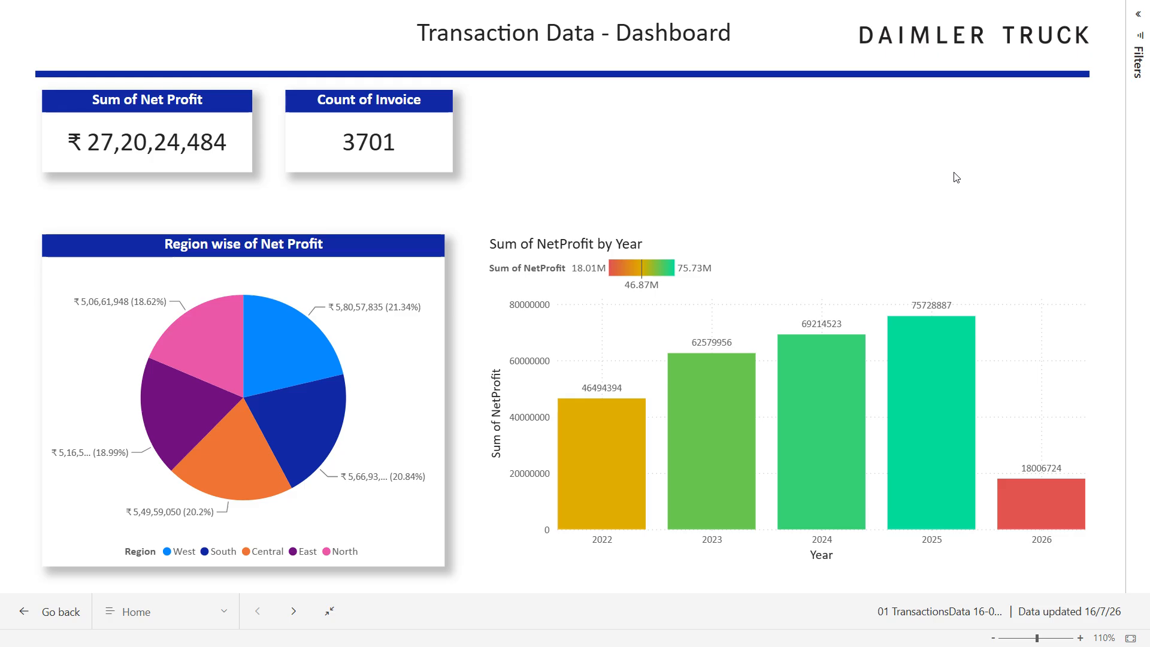
key(Escape)
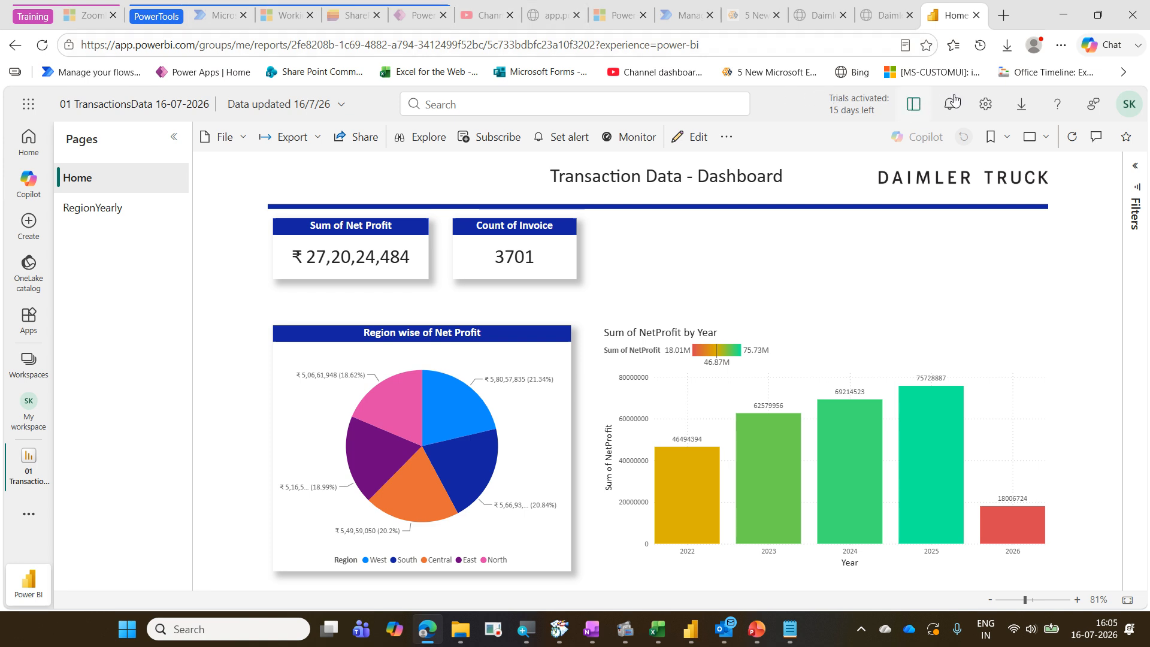
Open the account profile to review the licence type and trial status
click(1130, 106)
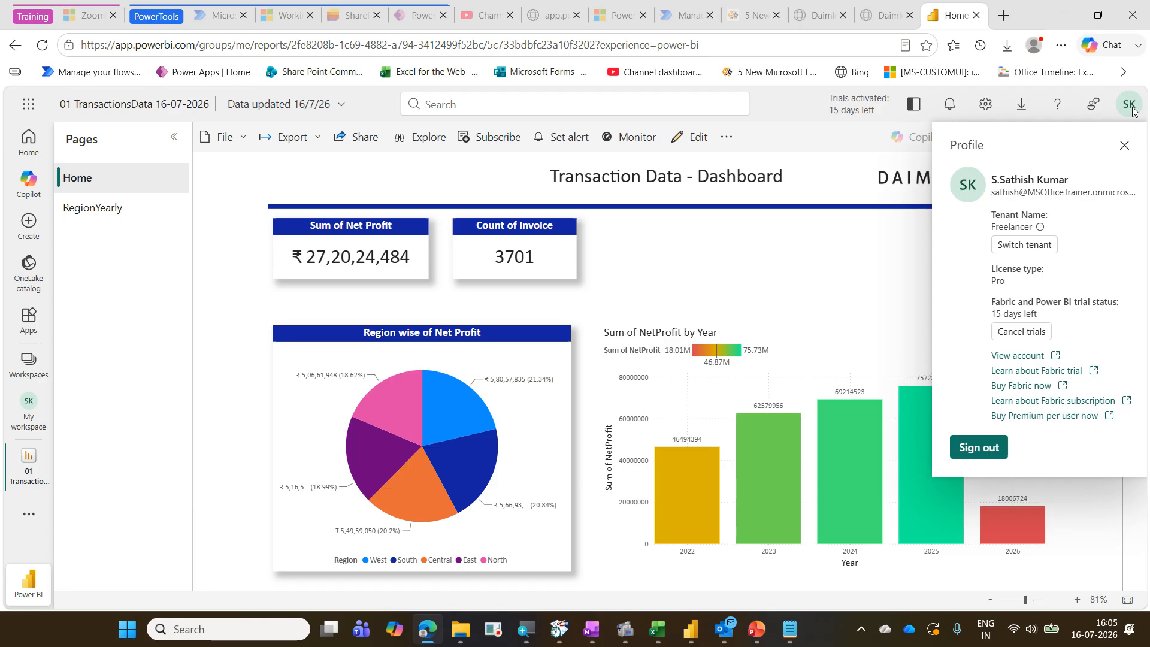
mouse_move(985, 259)
mouse_down()
mouse_move(1015, 304)
mouse_move(1078, 291)
mouse_up()
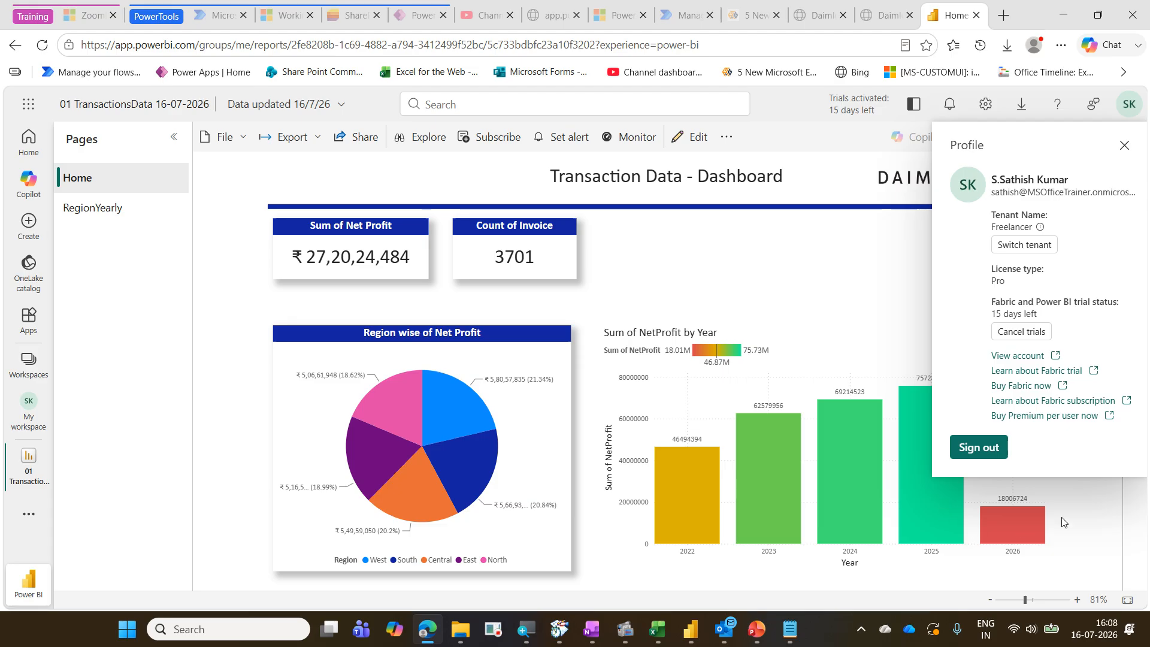
Switch to Power BI Desktop and close the publishing confirmation dialog
click(688, 640)
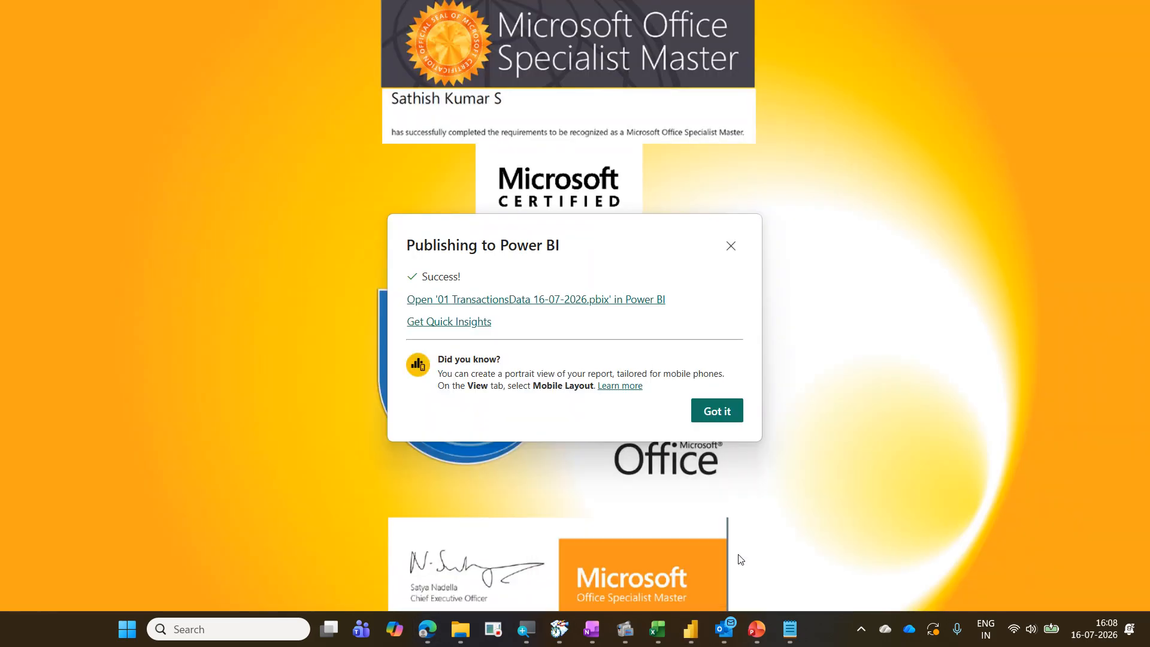
click(771, 551)
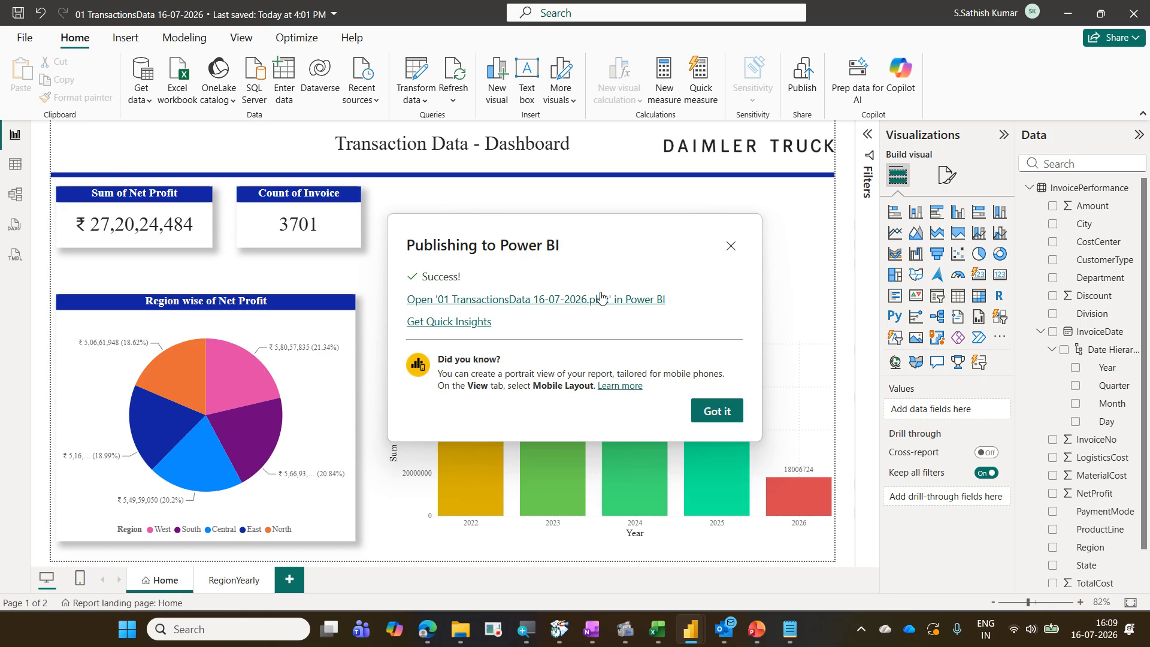
click(733, 247)
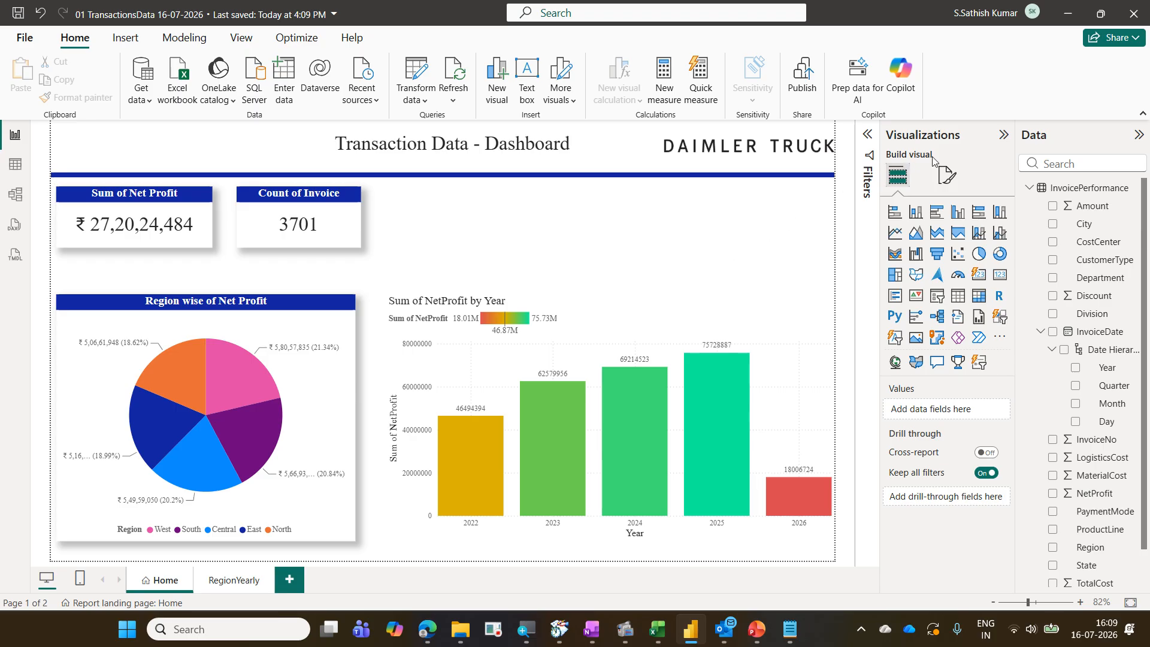
Switch to the browser, close the report tab, and open app.powerbi.com in a new tab
click(1057, 16)
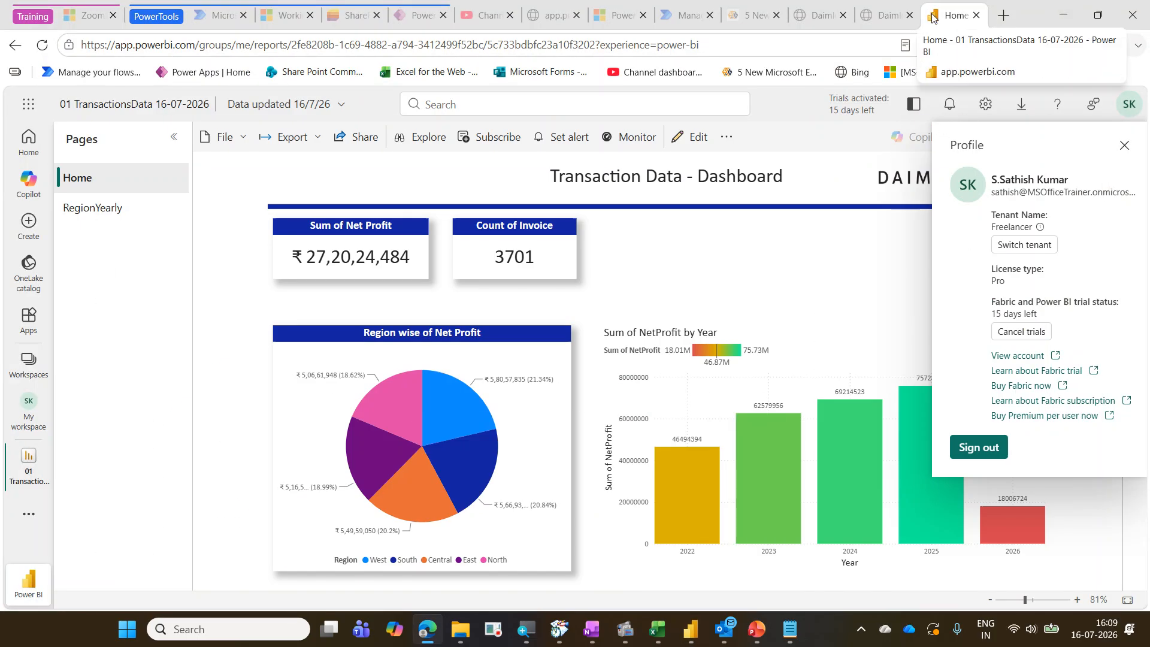
click(976, 17)
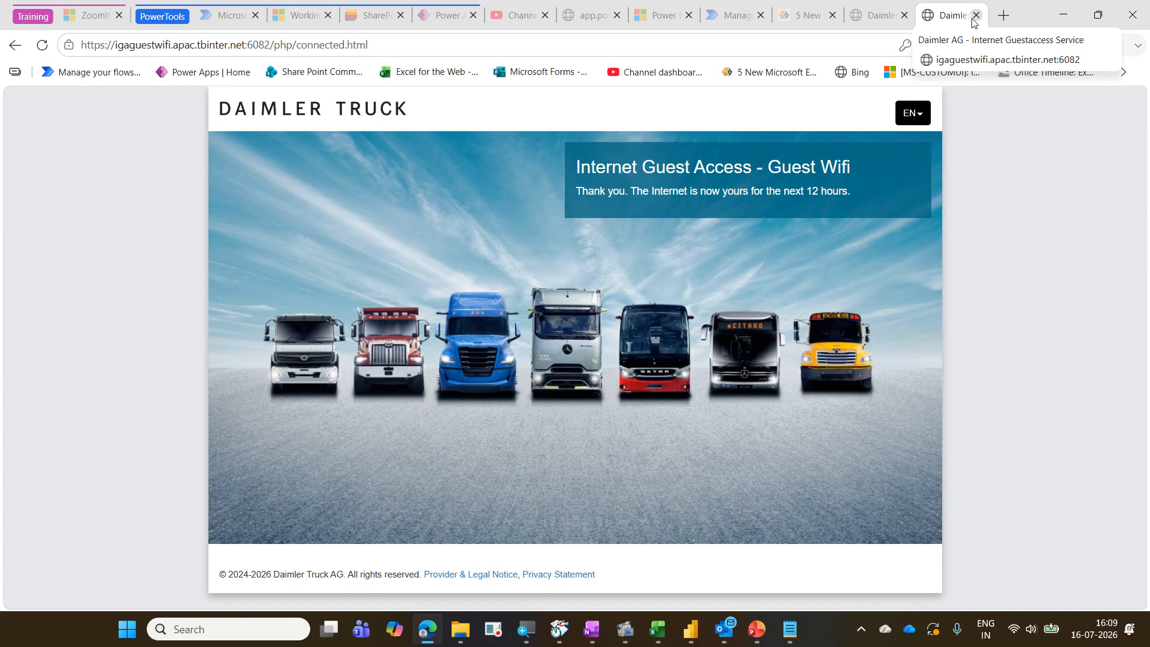
click(998, 24)
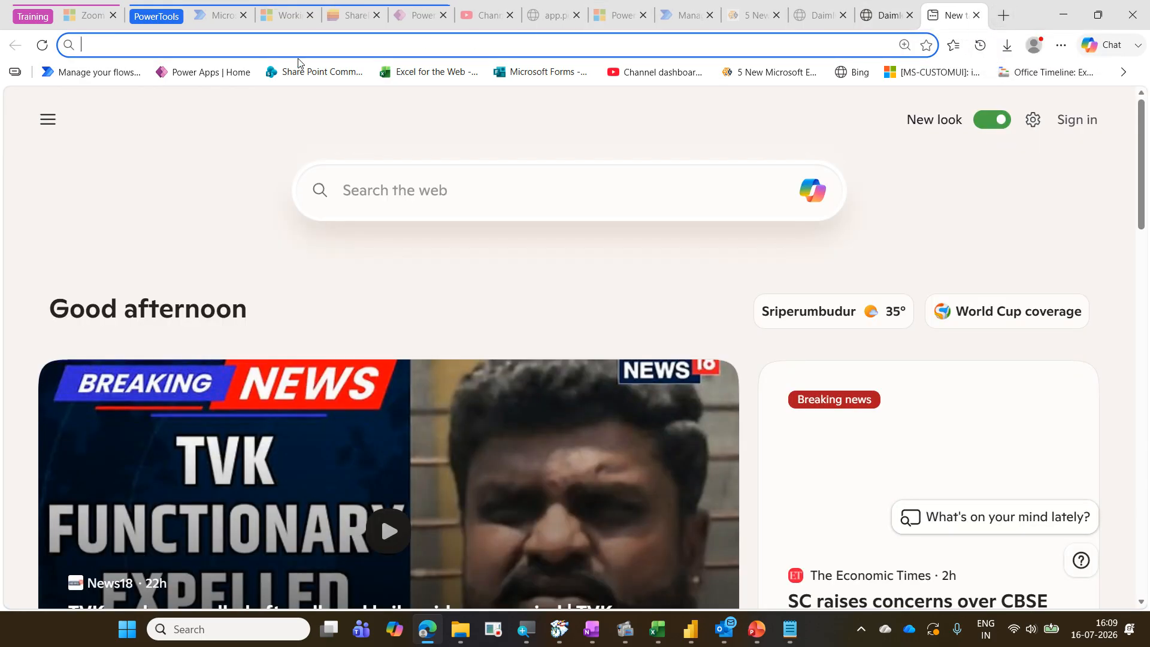
click(211, 42)
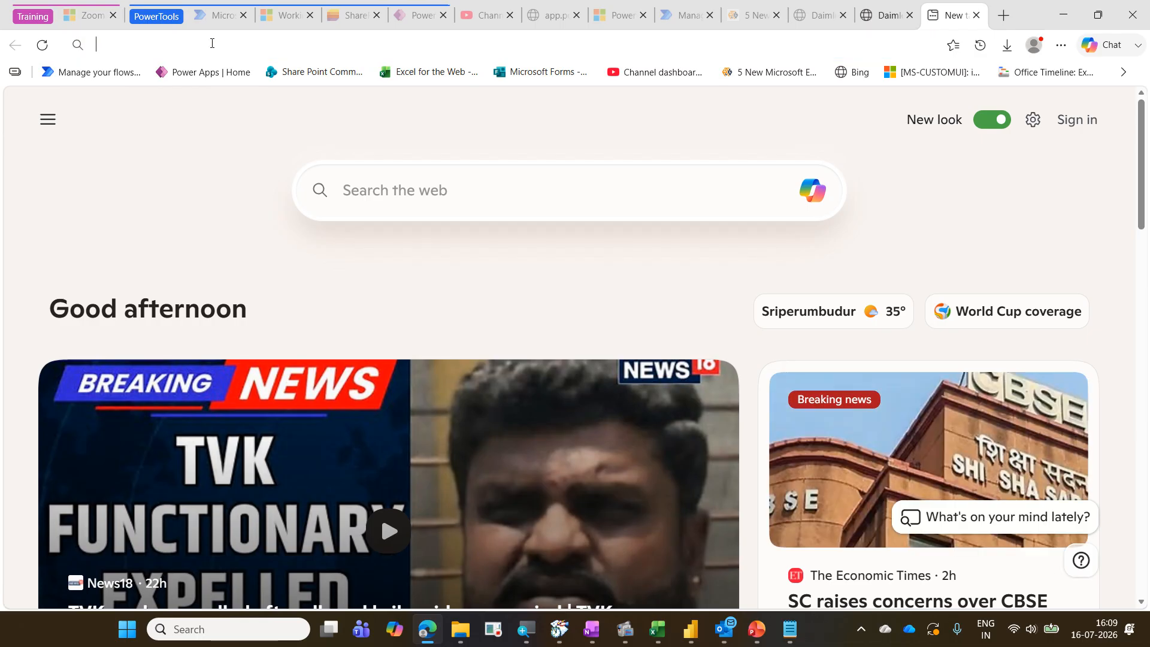
text(app)
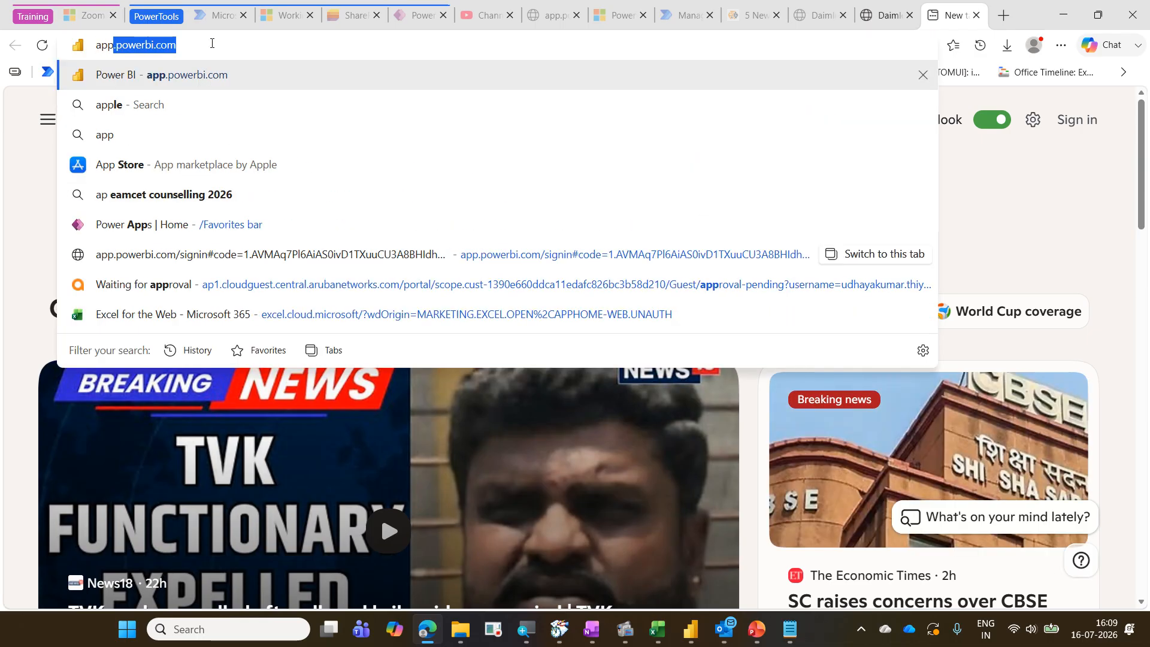
text(.powerbi.com)
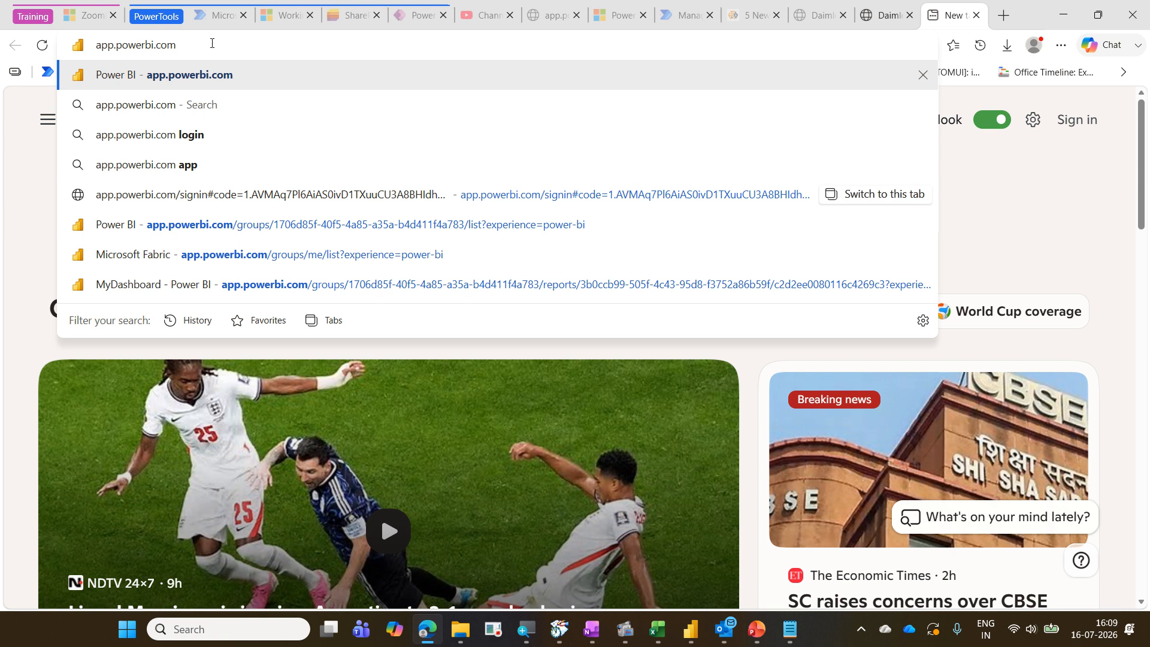
key(Return)
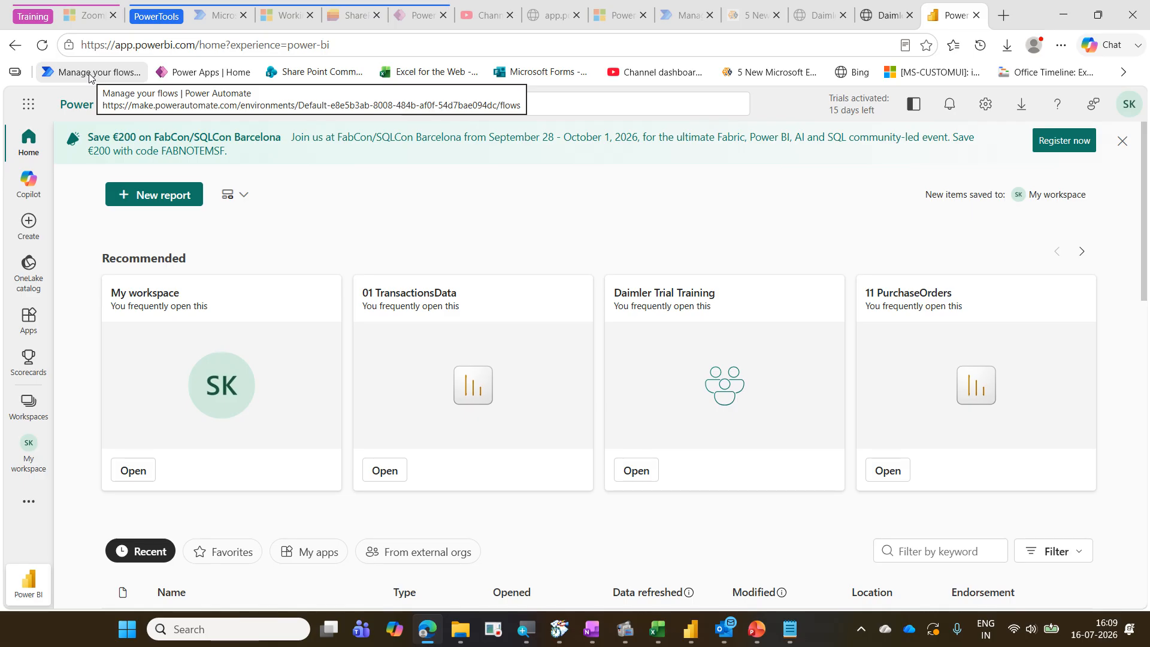
Open My workspace and scroll to the published 01 TransactionsData 16-07-2026 report and its semantic model
click(27, 407)
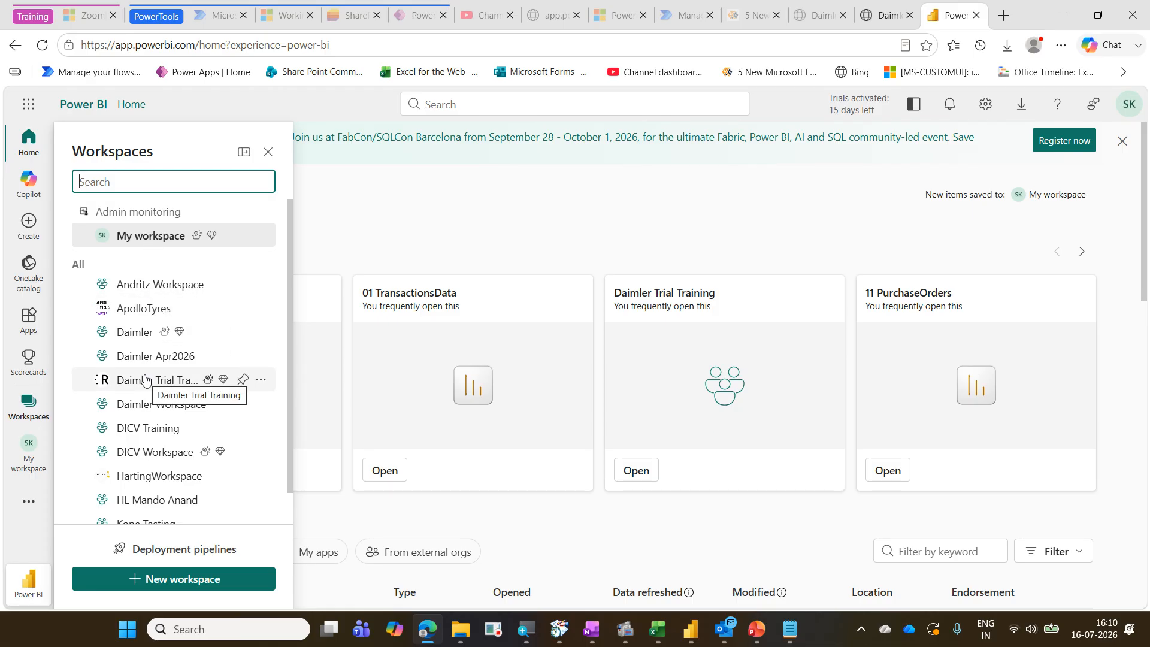
click(142, 241)
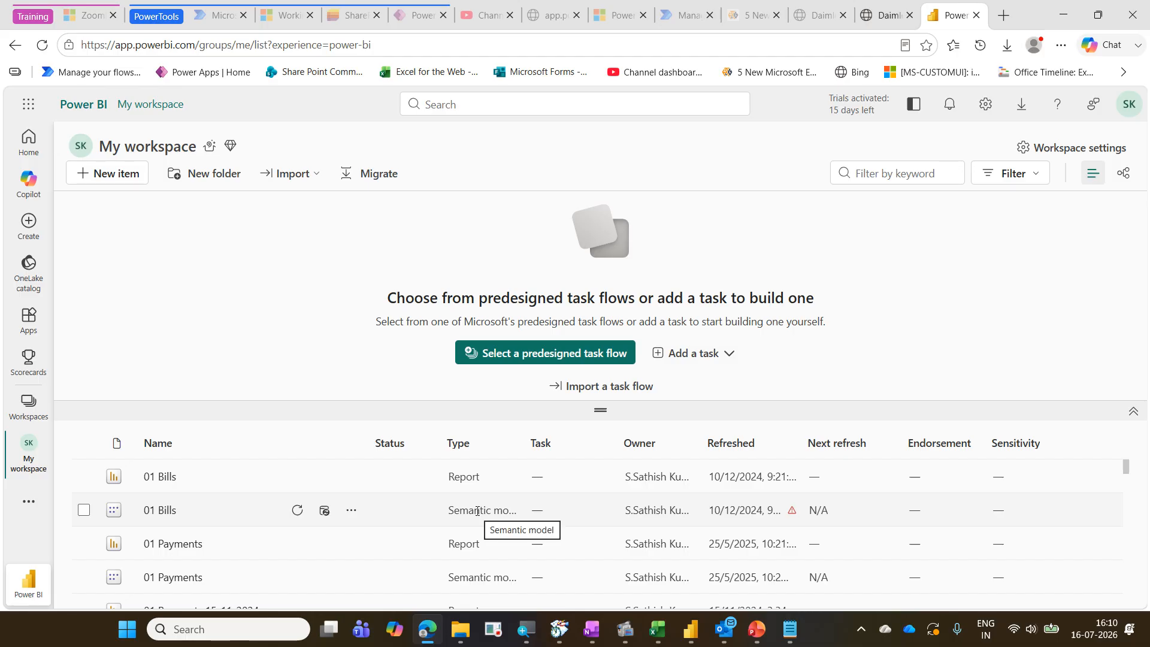
scroll(376, 524, down, 1)
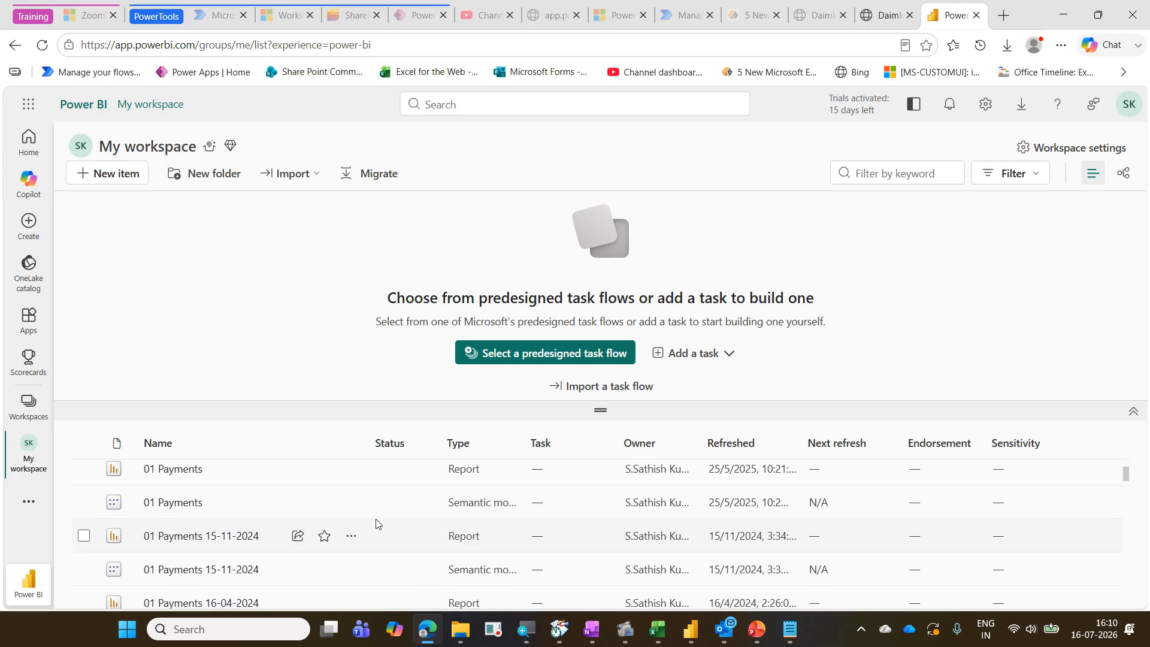
scroll(376, 524, down, 5)
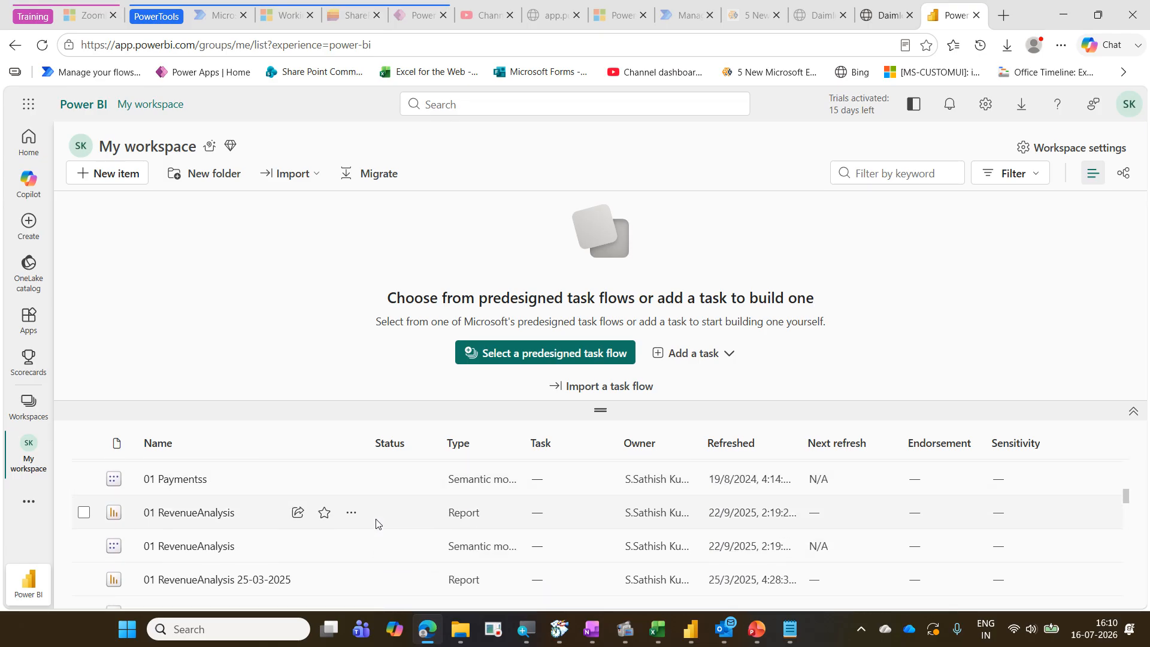
scroll(384, 551, down, 3)
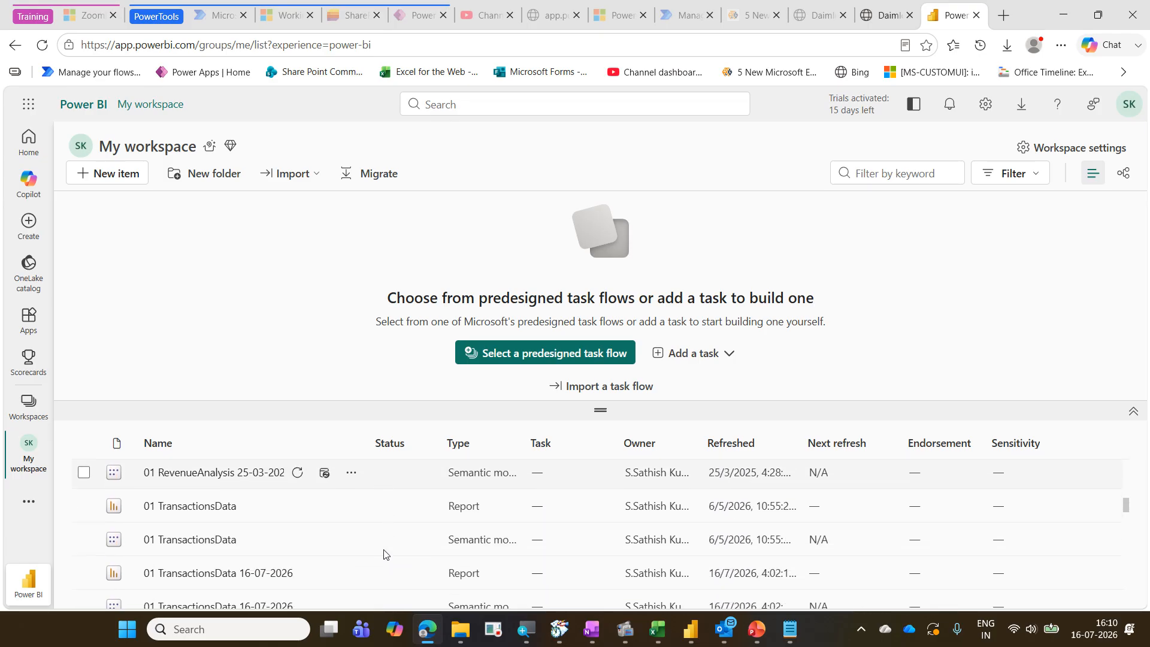
scroll(384, 554, down, 2)
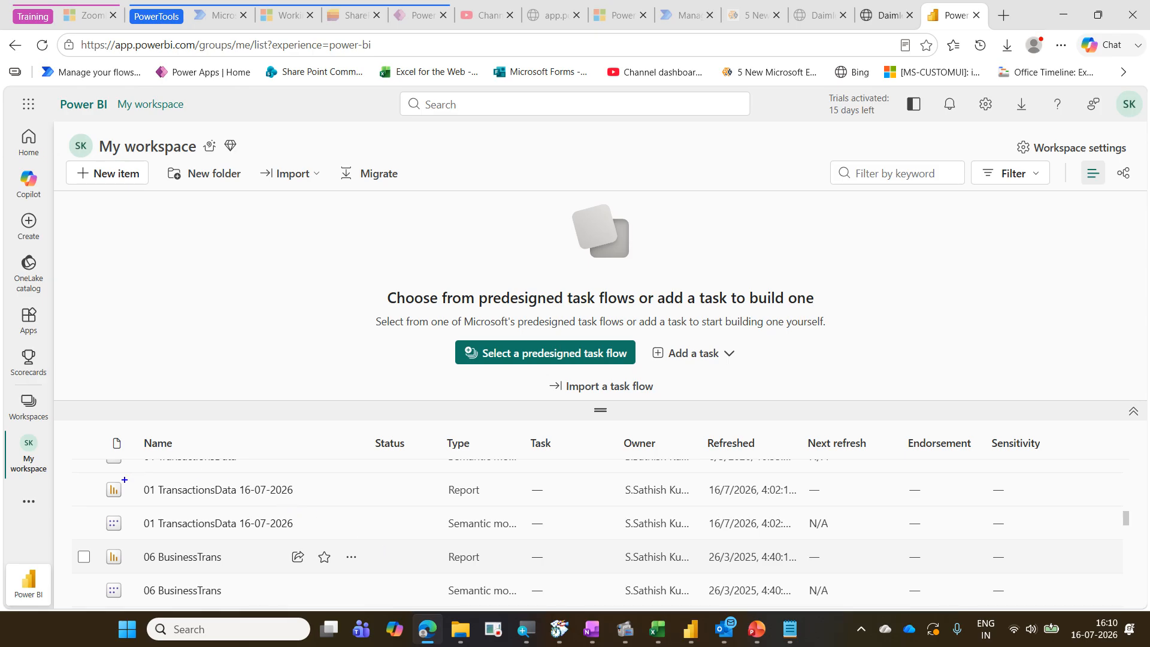
mouse_move(96, 476)
mouse_down()
mouse_move(318, 532)
mouse_move(846, 535)
mouse_up()
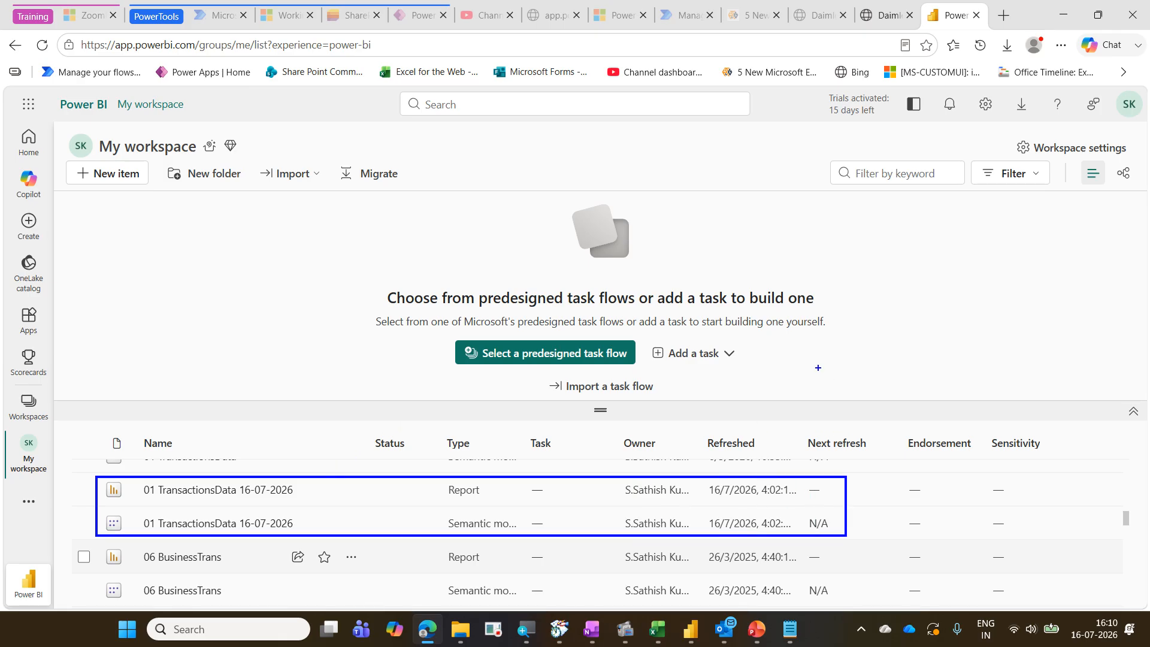
drag(488, 485, 504, 478)
mouse_move(514, 522)
mouse_down()
mouse_move(529, 543)
mouse_move(561, 506)
mouse_up()
mouse_move(431, 490)
mouse_down()
mouse_move(462, 504)
mouse_move(489, 483)
mouse_move(438, 469)
mouse_move(440, 502)
mouse_up()
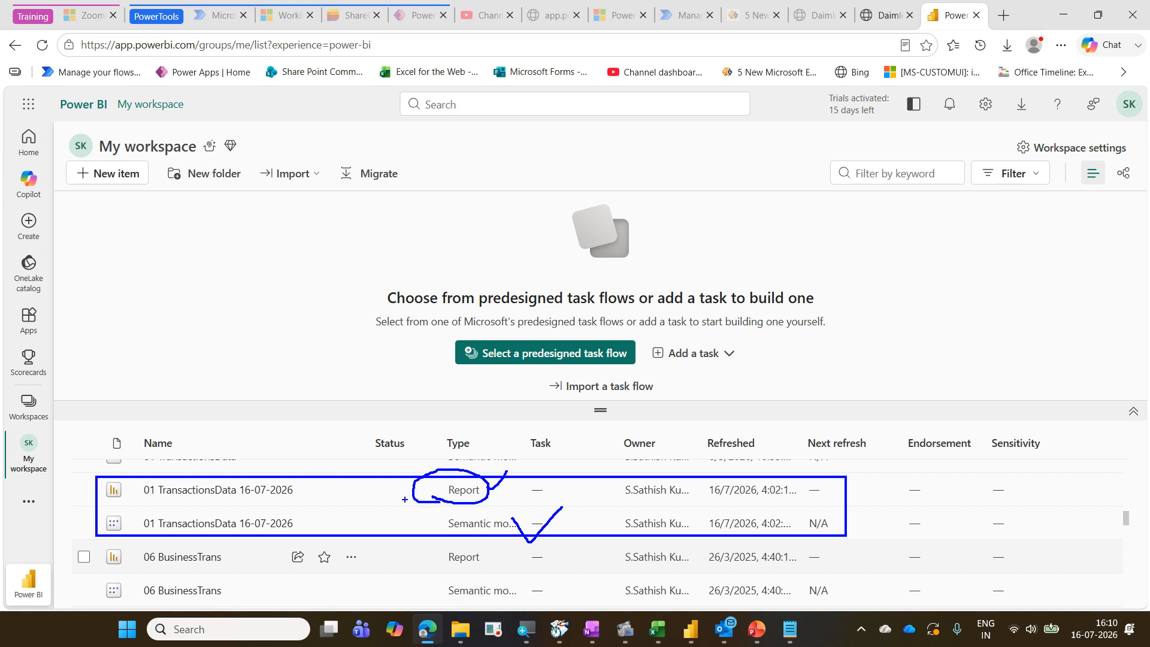
mouse_move(159, 508)
mouse_down()
mouse_move(294, 493)
mouse_move(213, 472)
mouse_move(147, 484)
mouse_move(145, 505)
mouse_move(162, 508)
mouse_up()
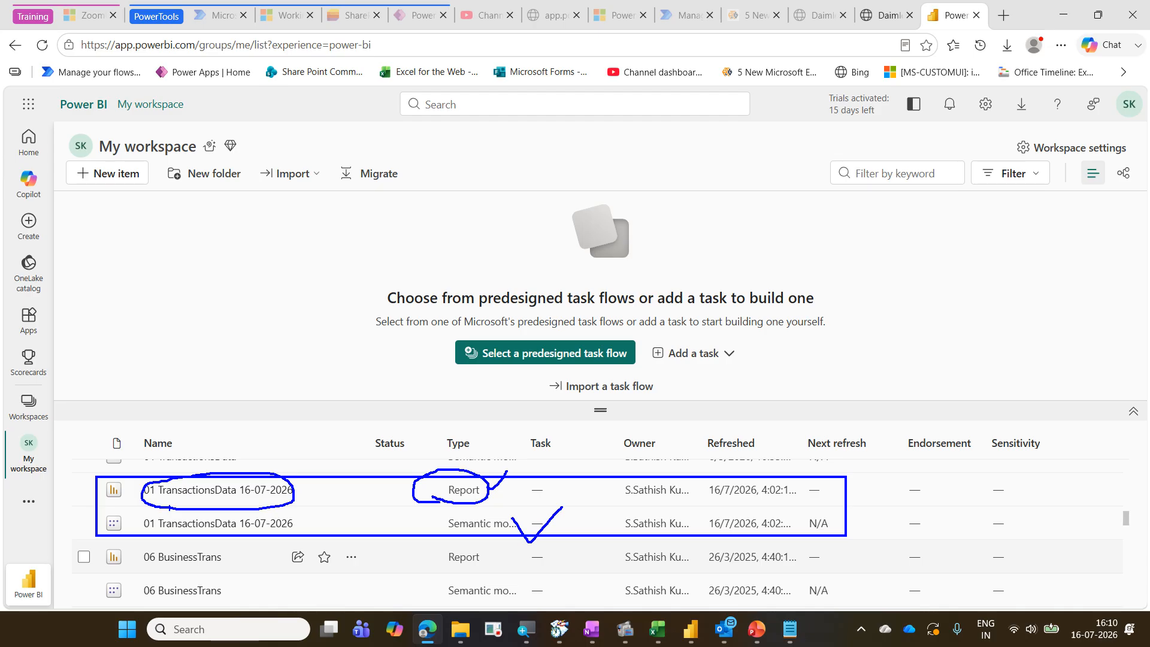
key(Escape)
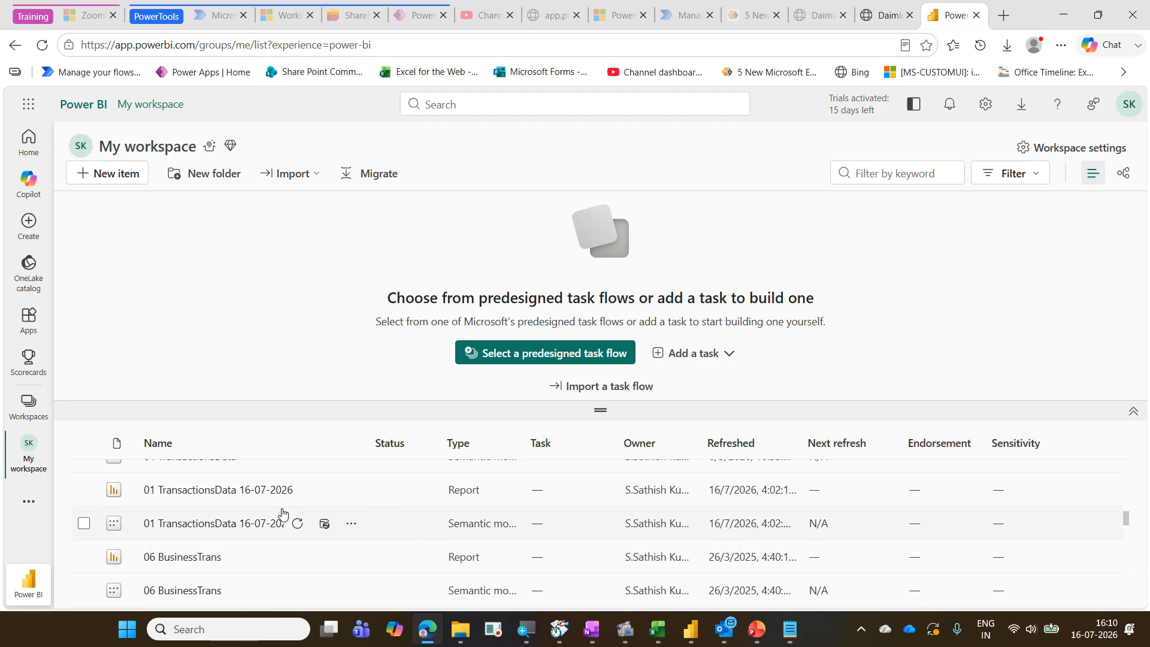
Open the 01 TransactionsData 16-07-2026 report, then close its browser tab
click(233, 495)
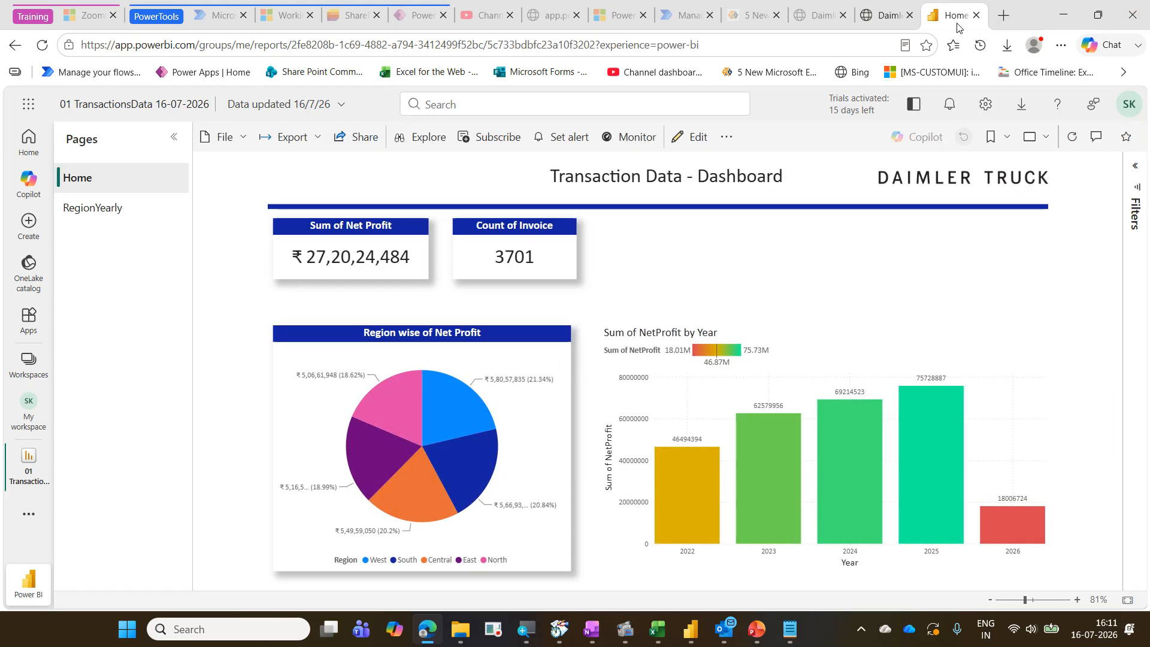
click(976, 15)
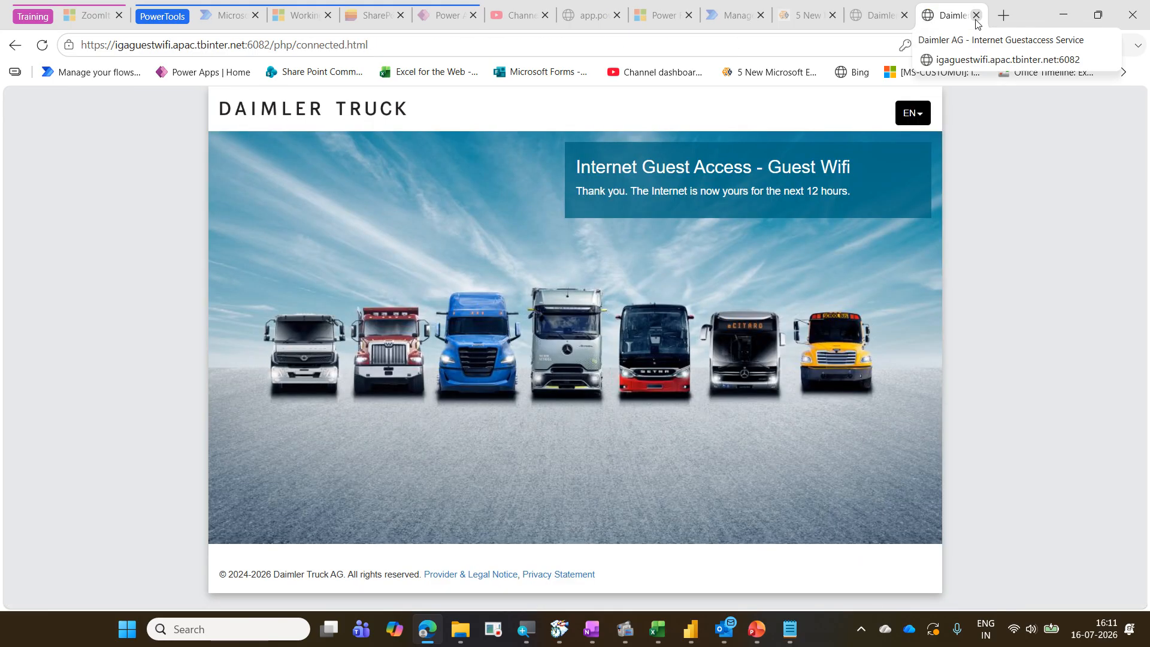
click(976, 22)
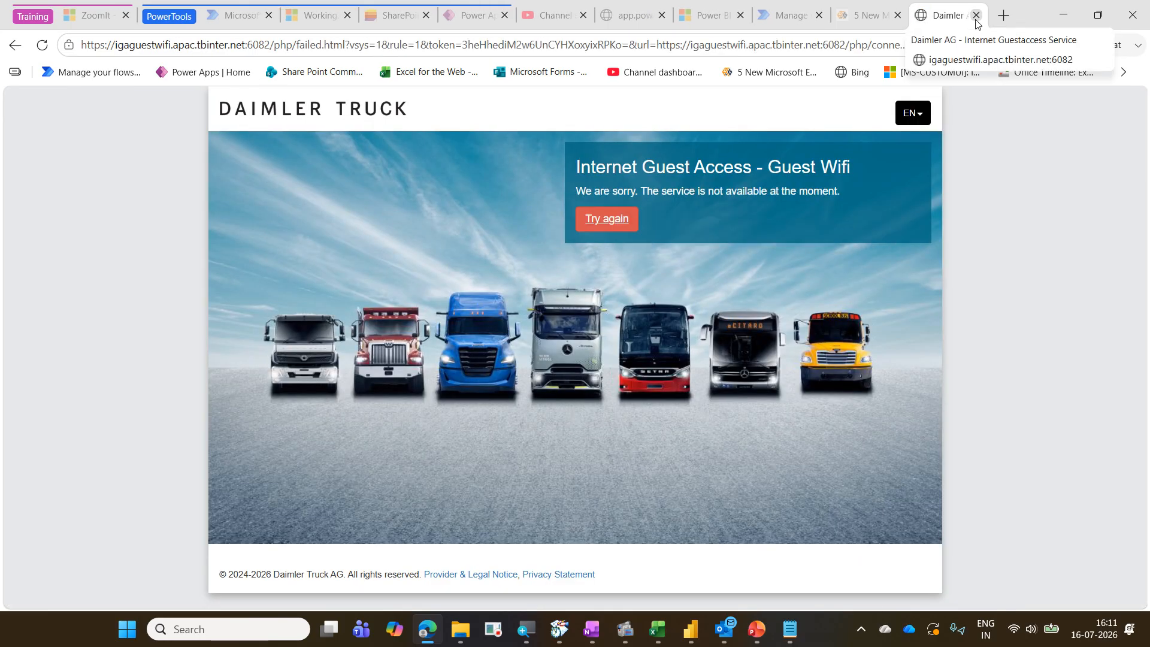
Open the Power BI service at app.powerbi.com in a new browser tab
click(1004, 15)
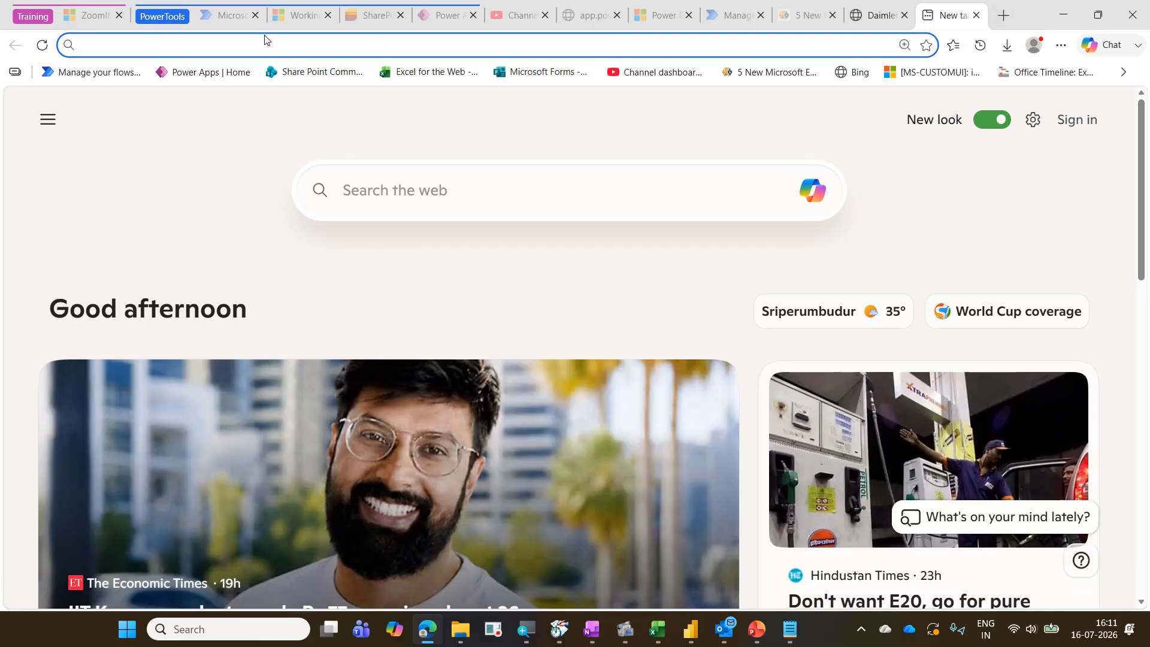
text(app)
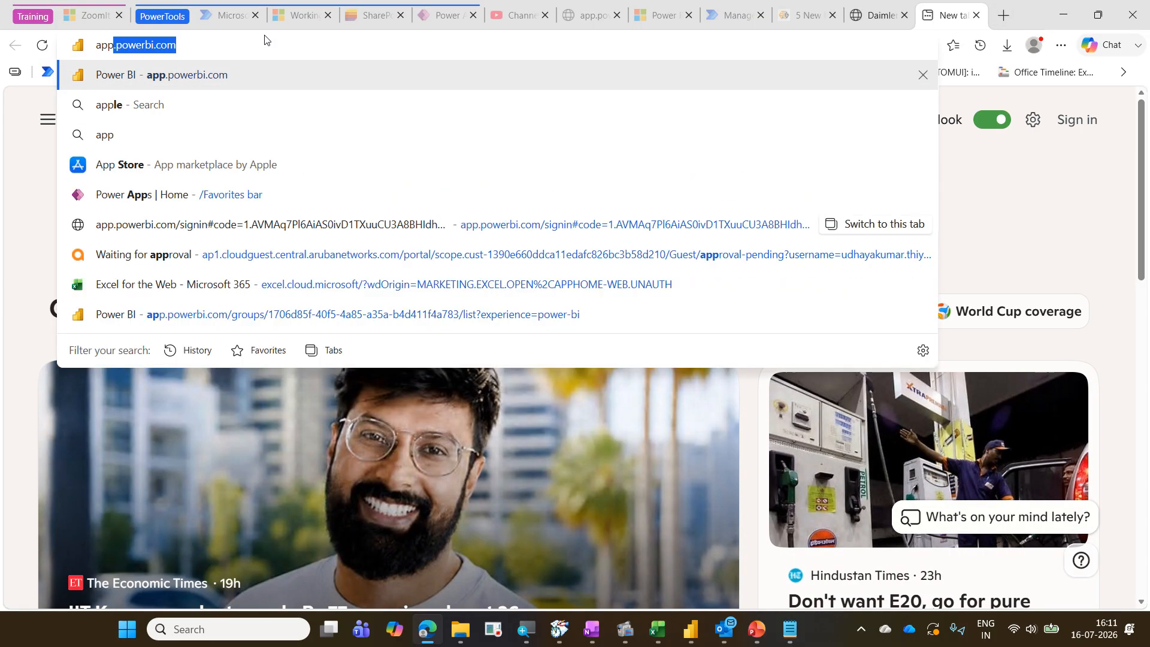
key(Right)
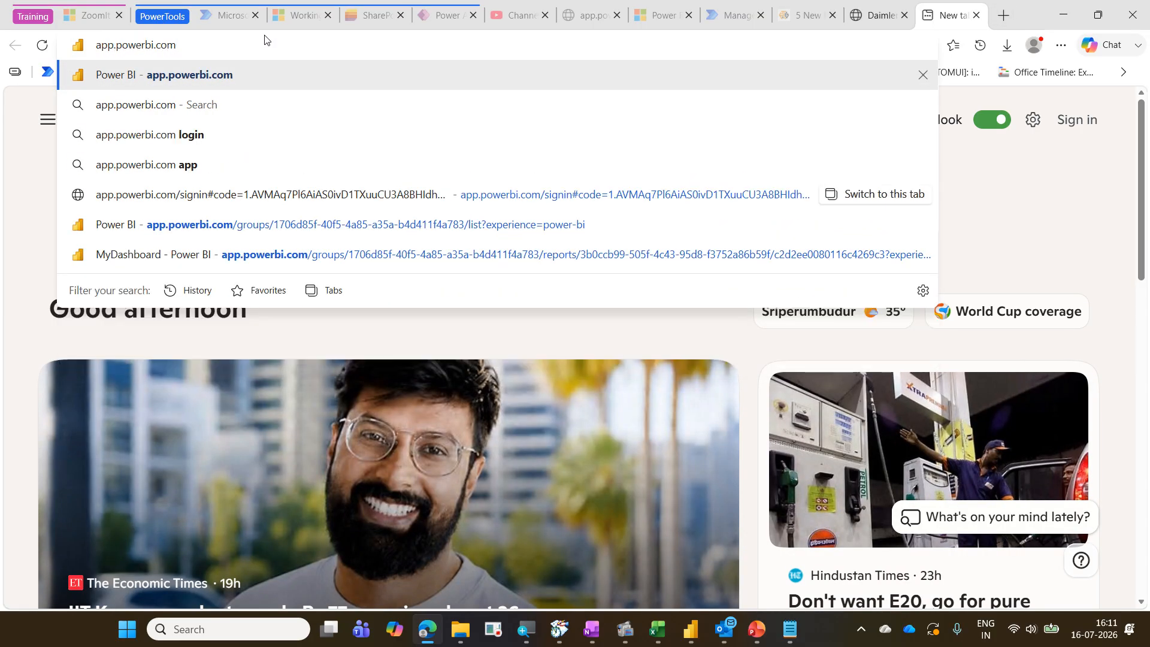
key(Return)
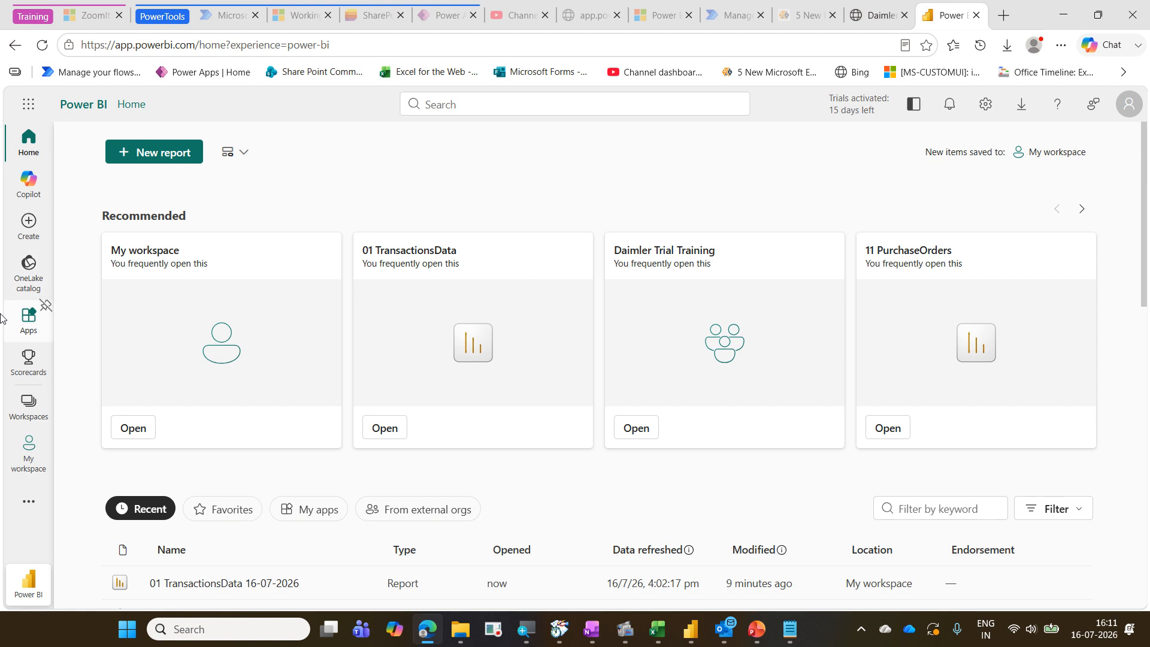
Go to My workspace and locate the 01 TransactionsData 16-07-2026 report and semantic model
click(29, 406)
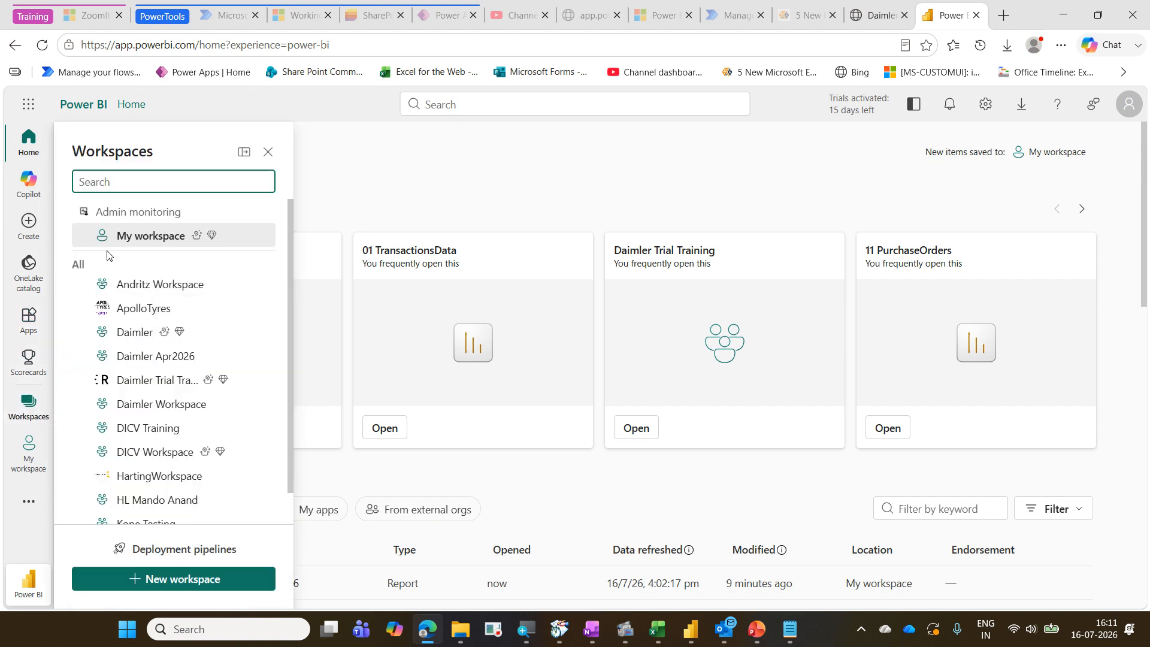
click(143, 242)
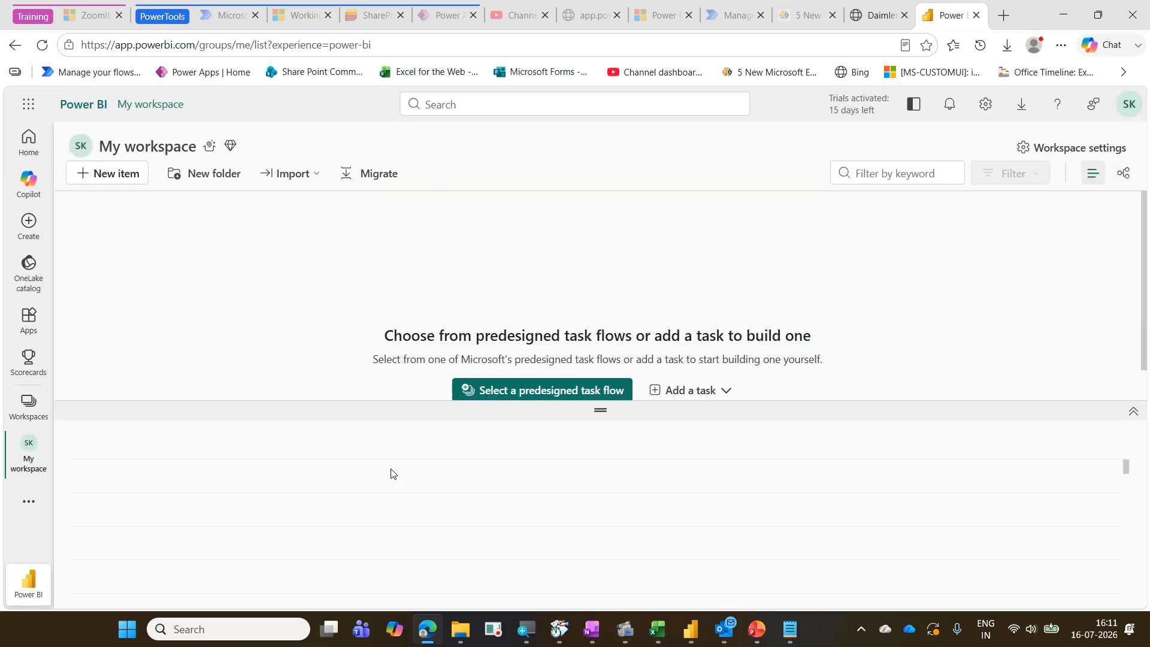
scroll(391, 474, down, 3)
scroll(390, 473, down, 5)
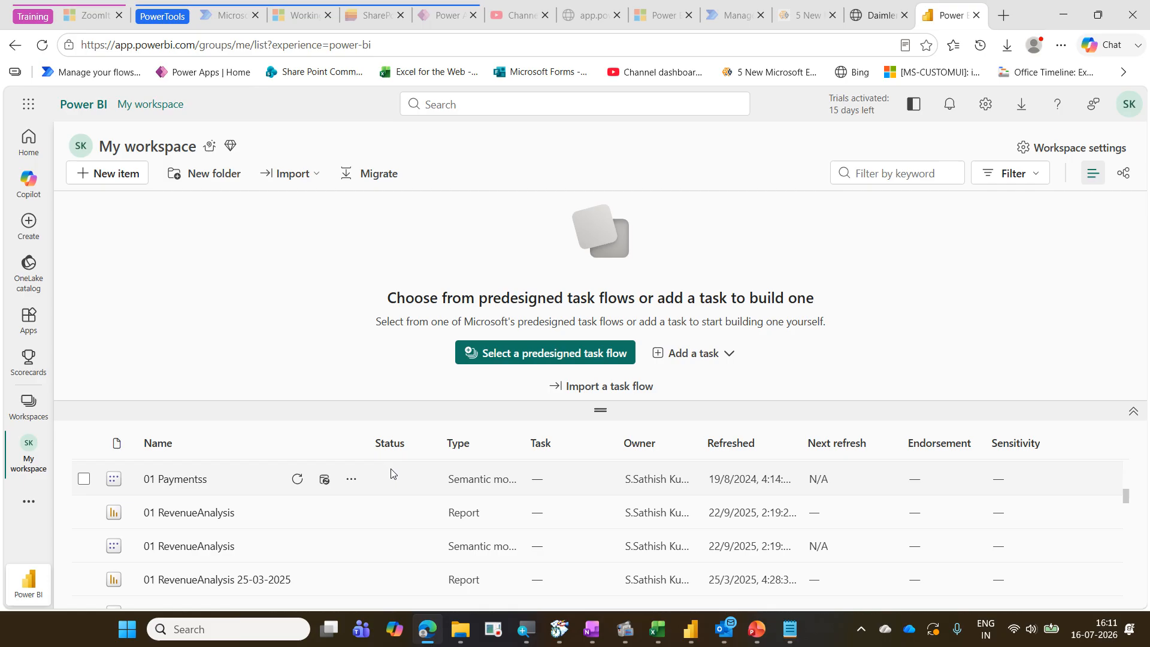
scroll(391, 473, down, 2)
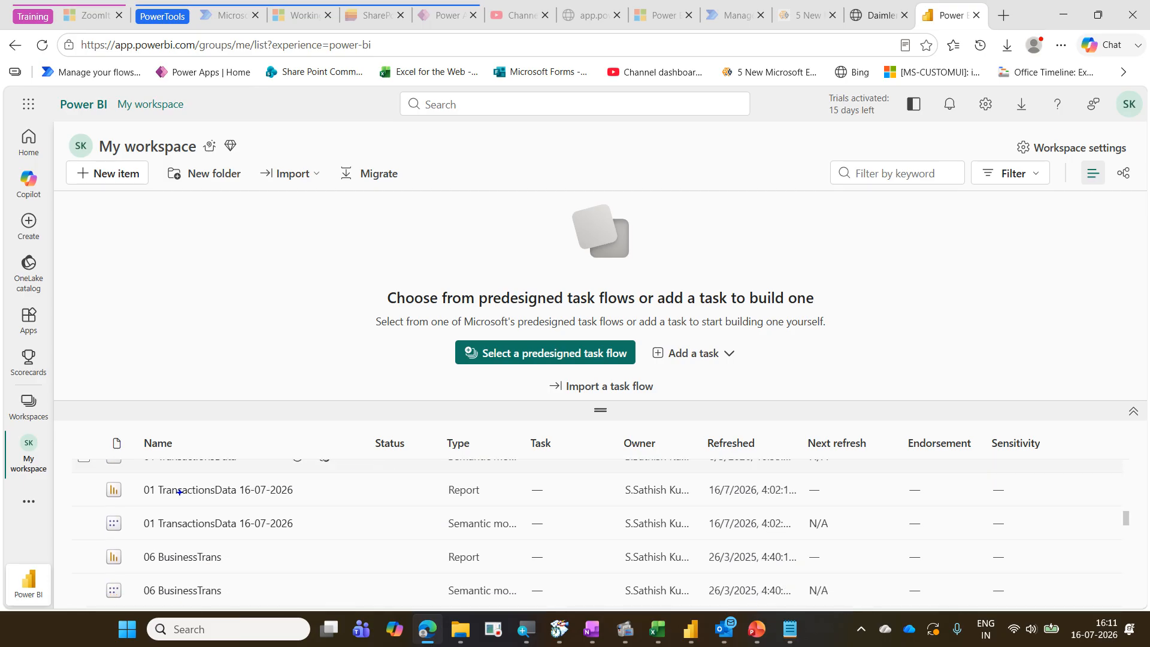
mouse_move(140, 483)
mouse_down()
mouse_move(412, 539)
mouse_move(518, 539)
mouse_up()
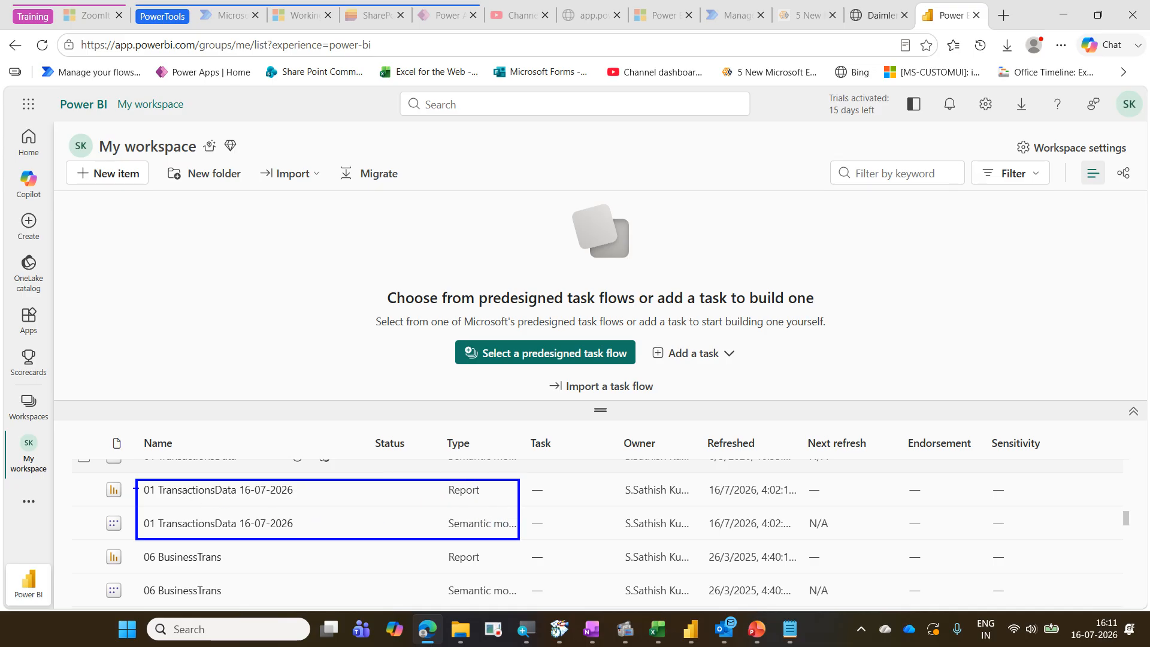
drag(139, 480, 292, 509)
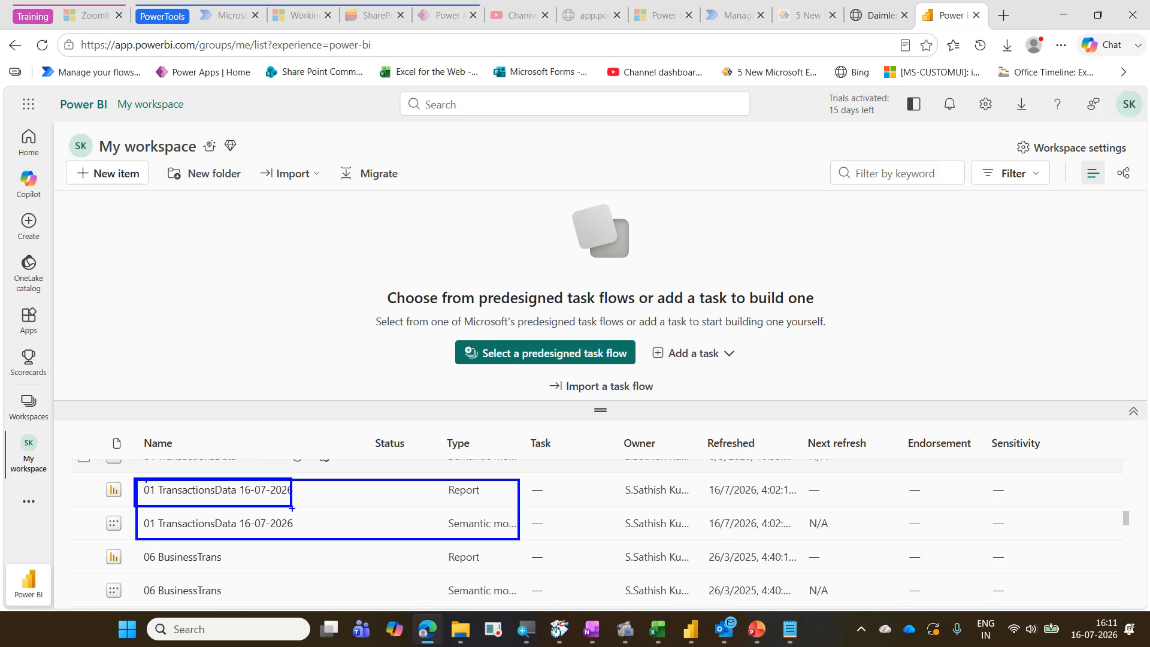
key(Escape)
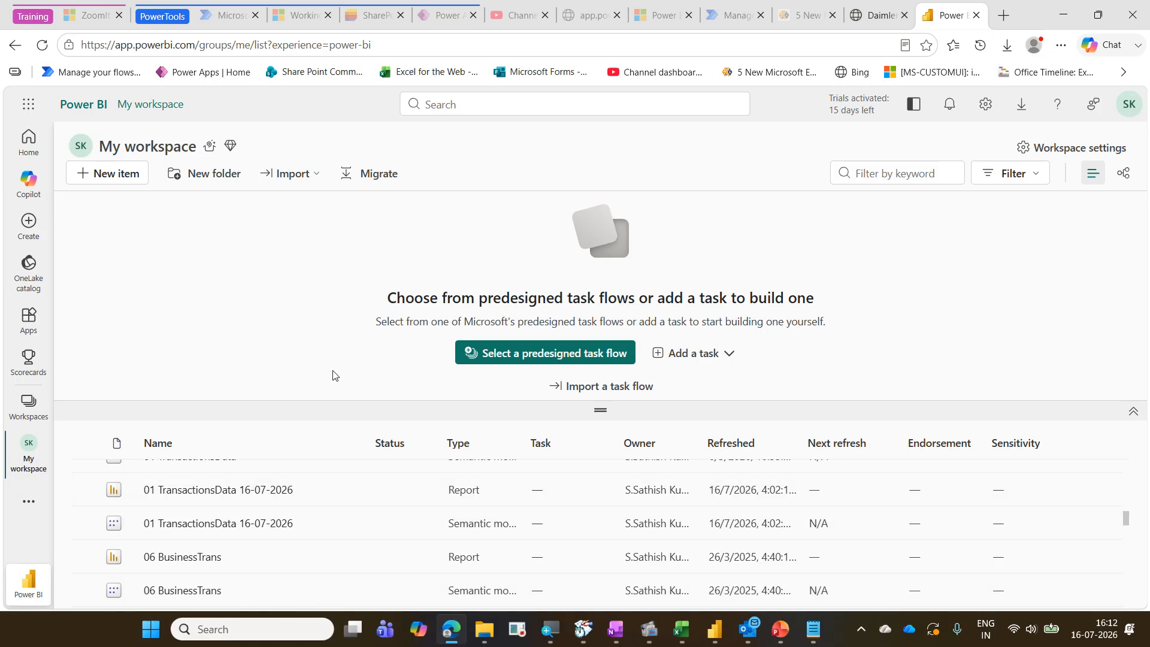
click(28, 410)
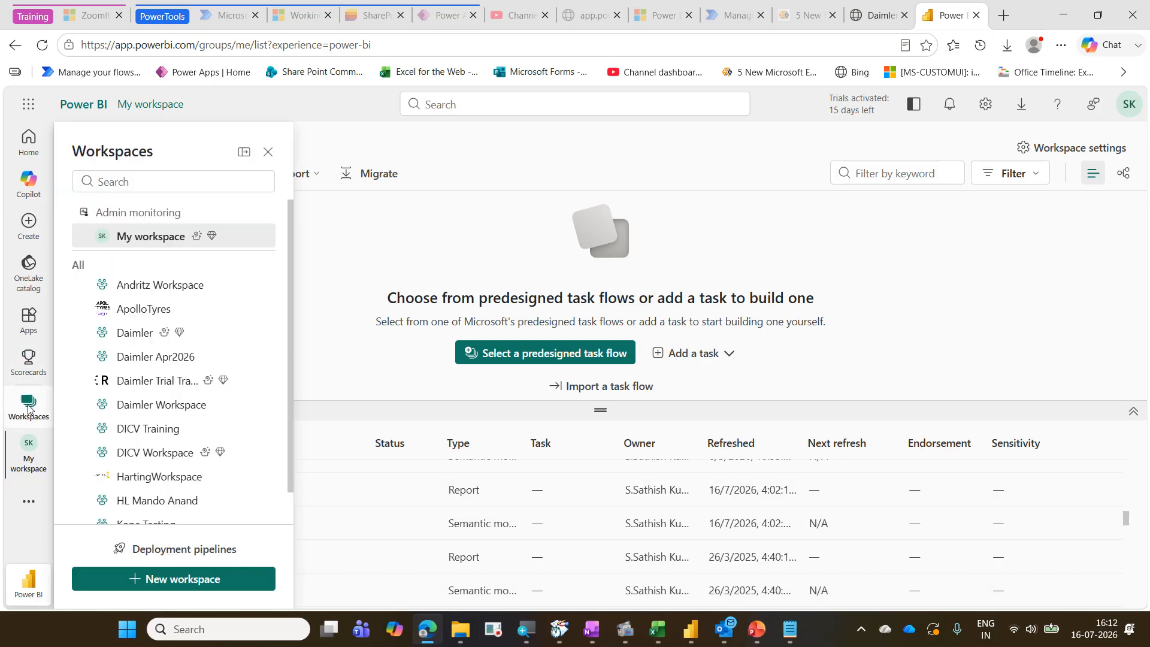
click(154, 239)
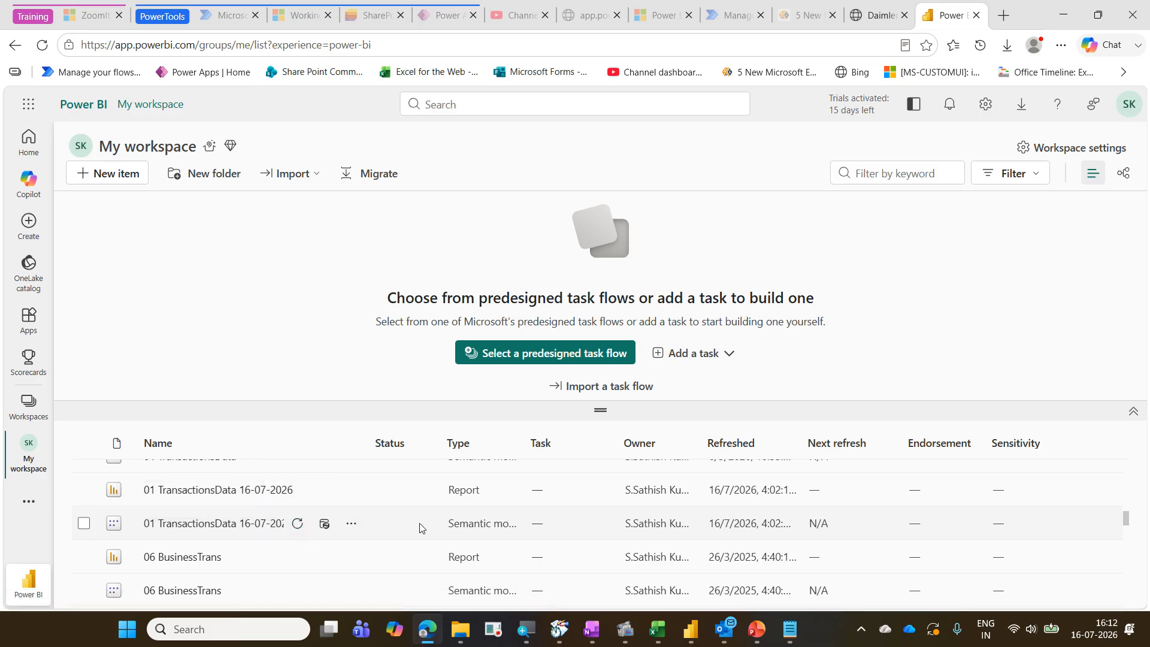
click(666, 635)
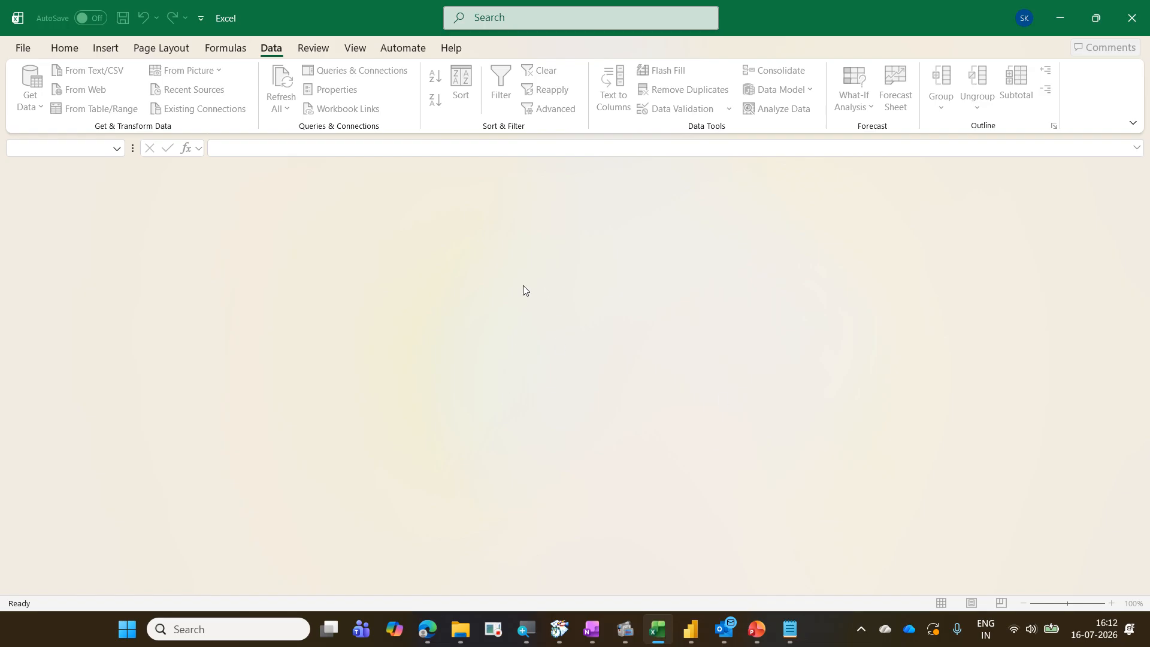
click(1061, 18)
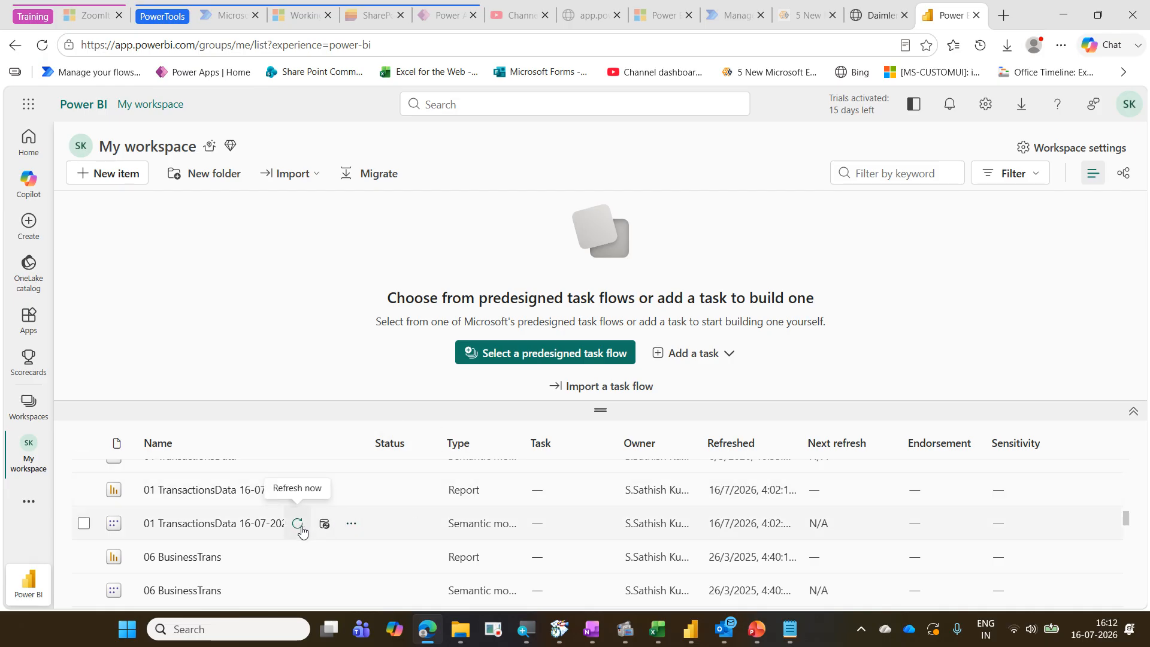
click(298, 524)
mouse_move(300, 514)
mouse_down()
mouse_move(326, 491)
mouse_move(332, 537)
mouse_up()
mouse_move(292, 527)
mouse_down()
mouse_move(301, 517)
mouse_move(331, 530)
mouse_move(346, 513)
mouse_up()
key(Escape)
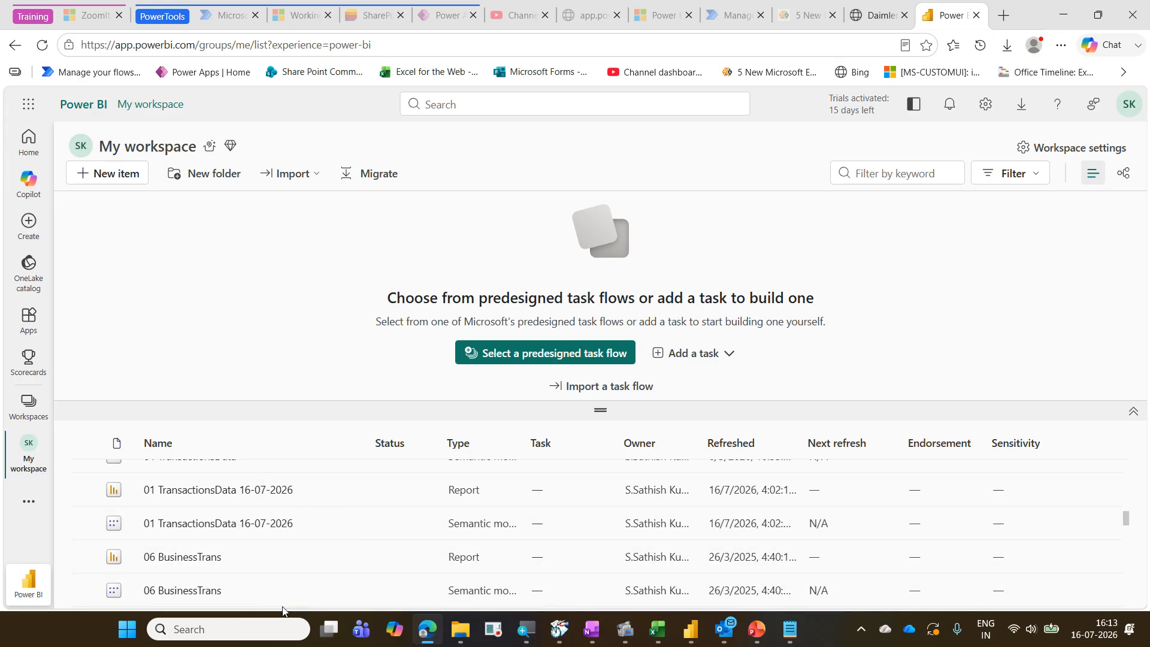
Open the 01 TransactionsData 16-07-2026 report and browse the File menu's Embed report options
click(223, 495)
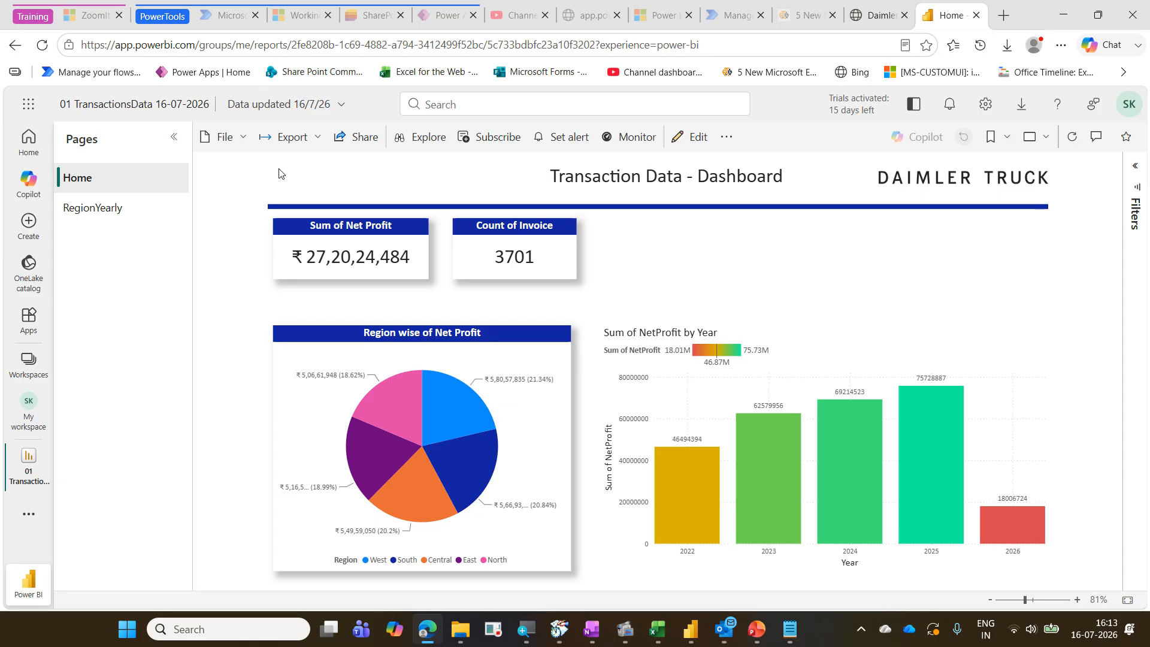
click(244, 143)
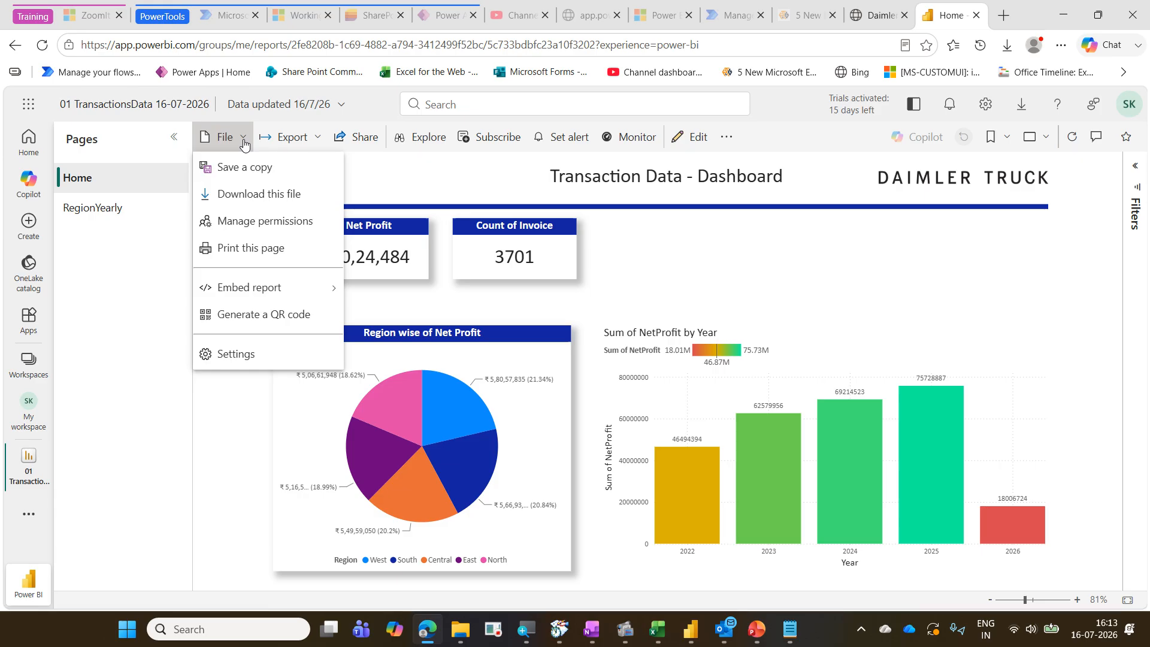
mouse_move(298, 292)
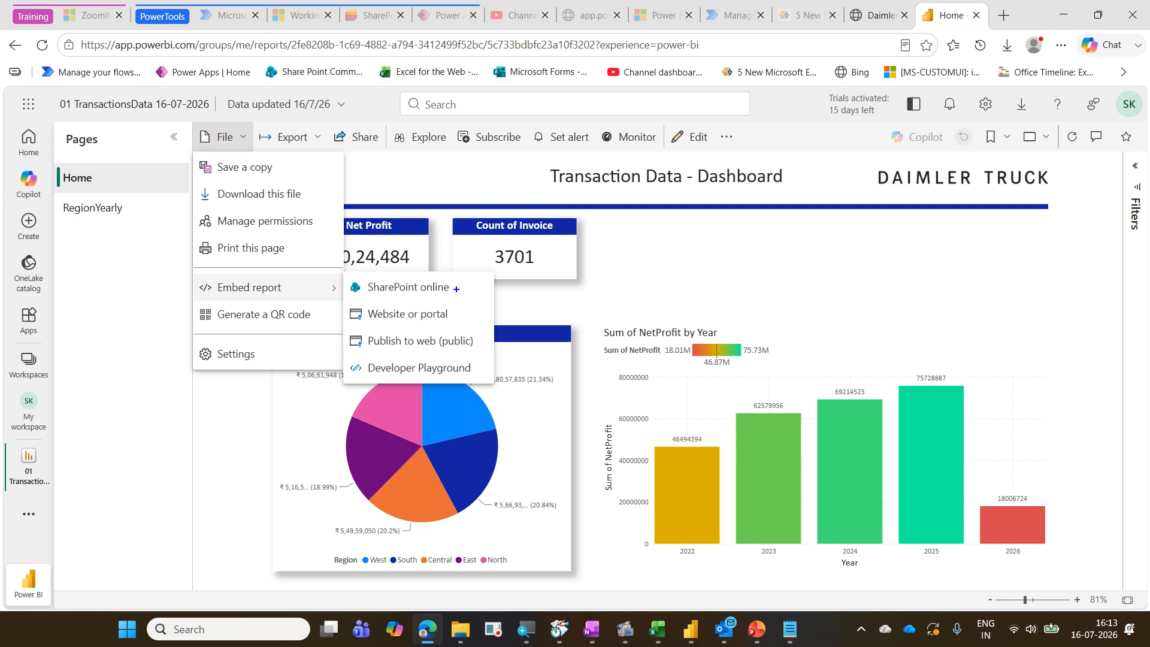
drag(462, 286, 487, 278)
mouse_move(451, 313)
mouse_down()
mouse_move(475, 314)
mouse_move(397, 357)
mouse_move(442, 348)
mouse_up()
key(Escape)
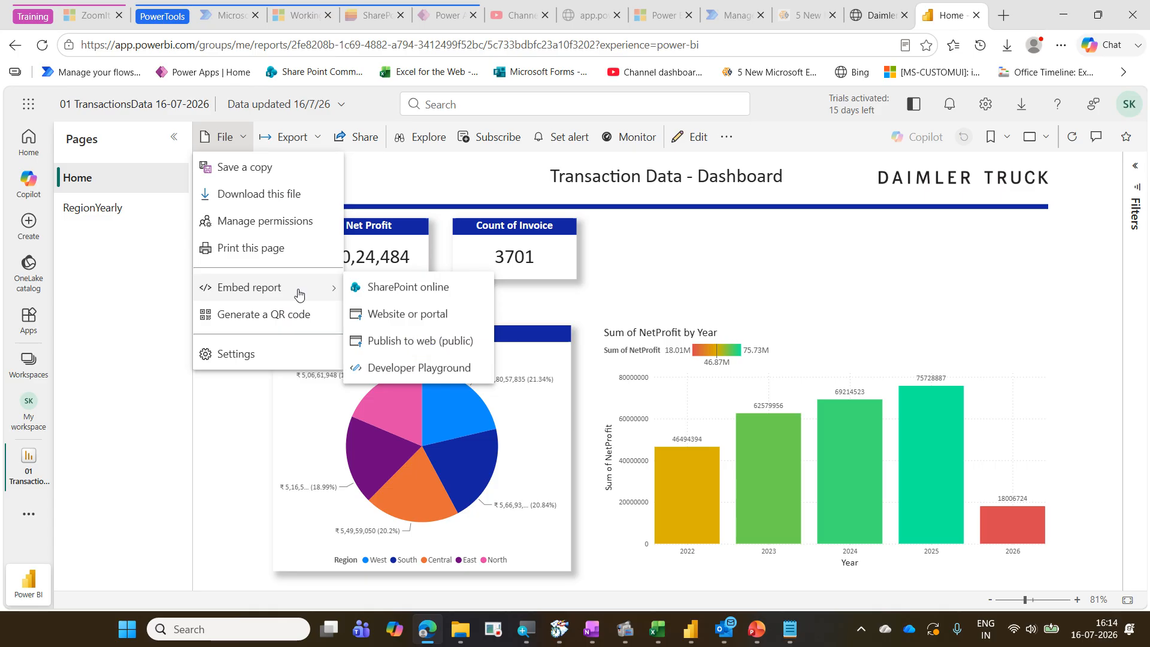
Open the Website or portal embed dialog, select the link to embed this content, and close the dialog
click(423, 322)
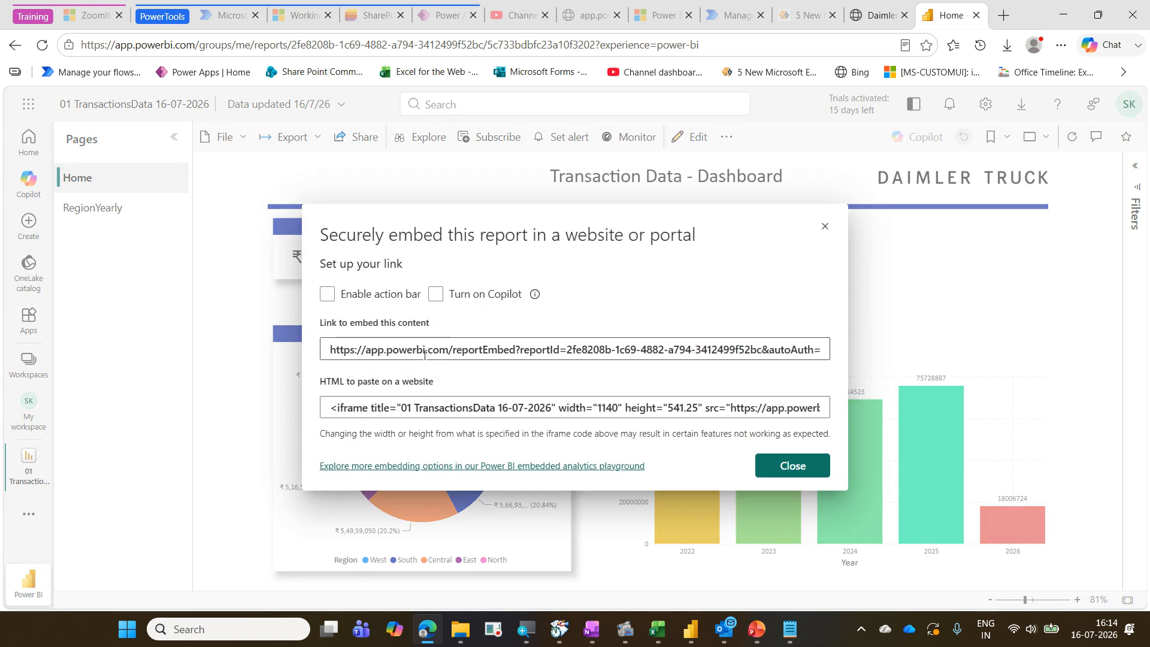
click(424, 354)
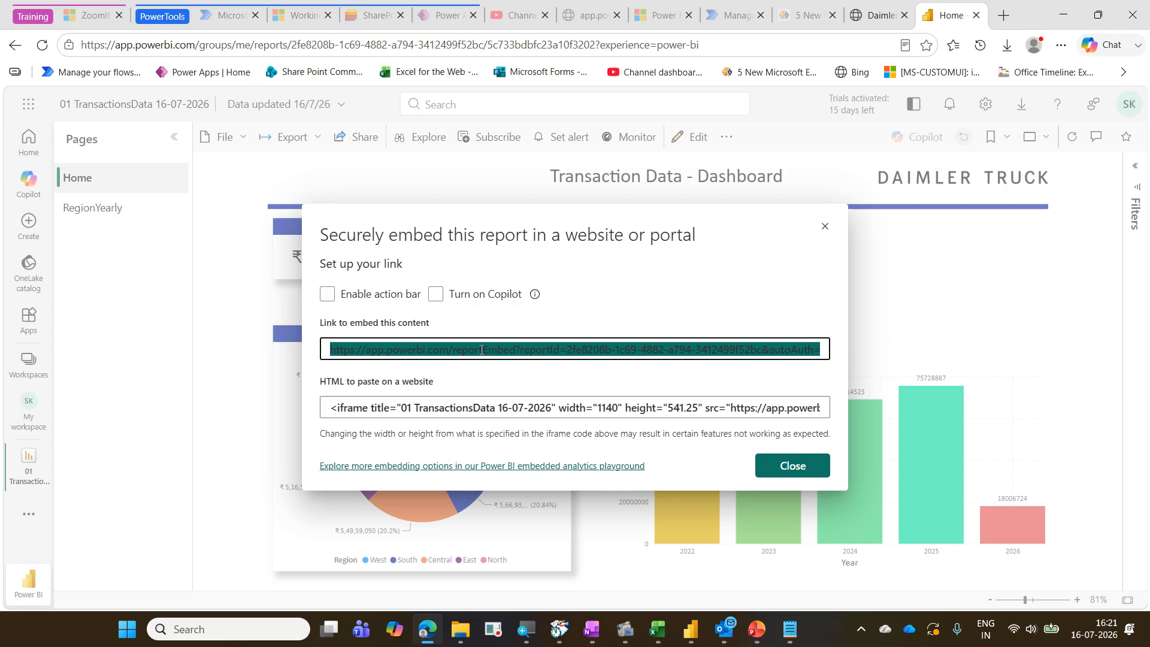
key(Escape)
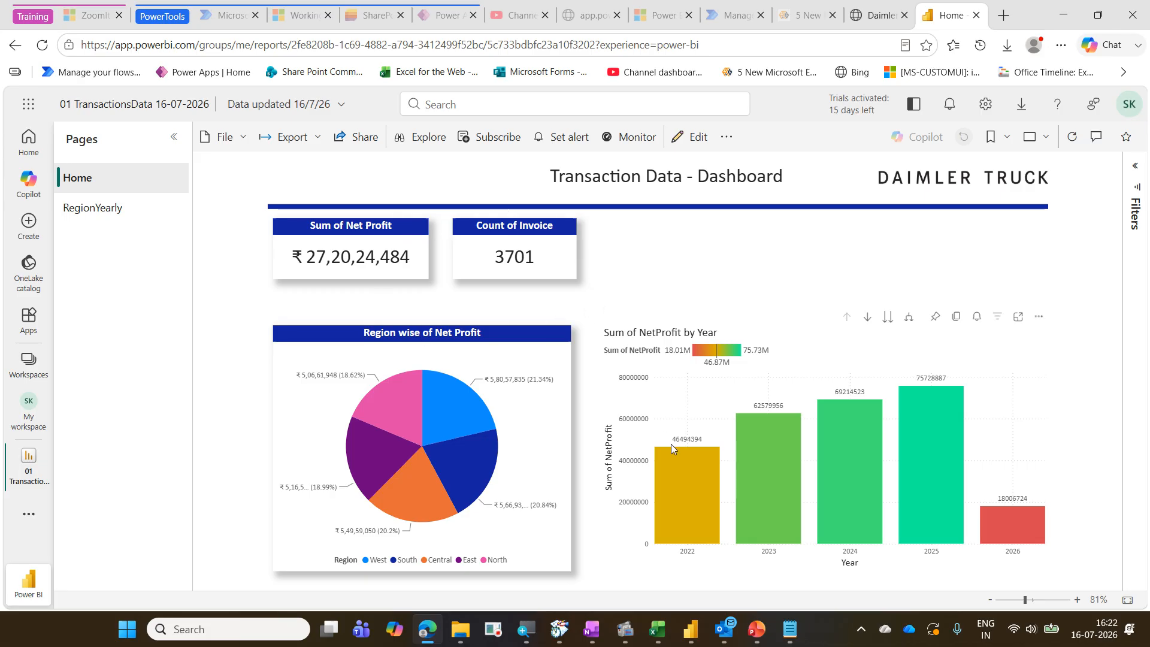
click(756, 629)
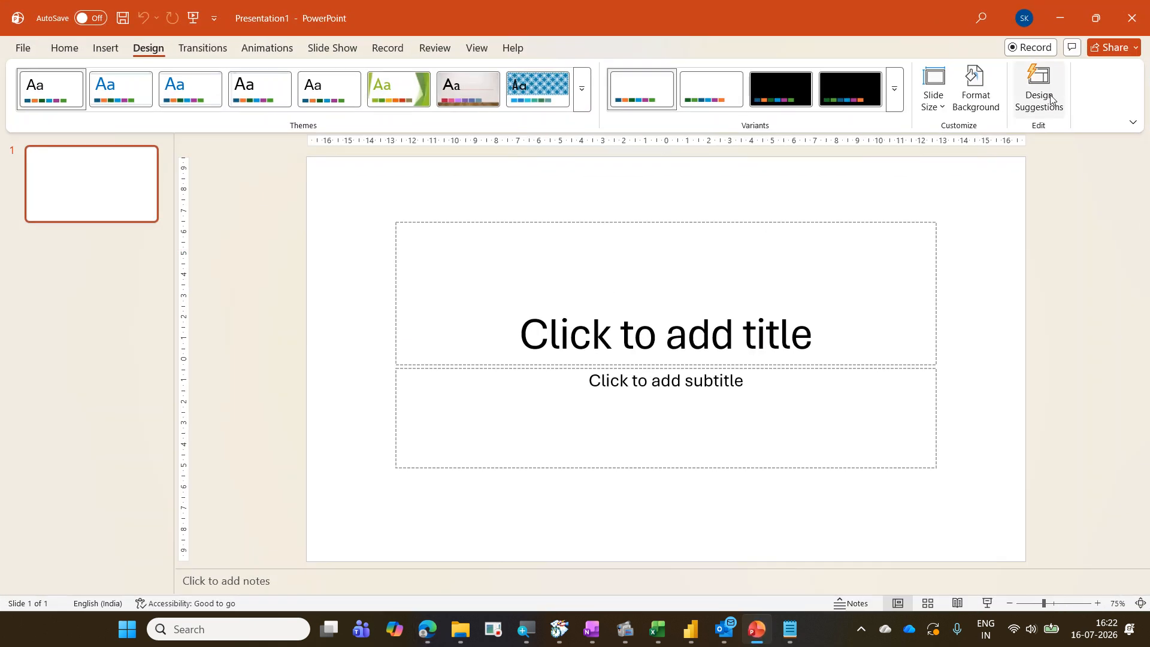
click(1060, 18)
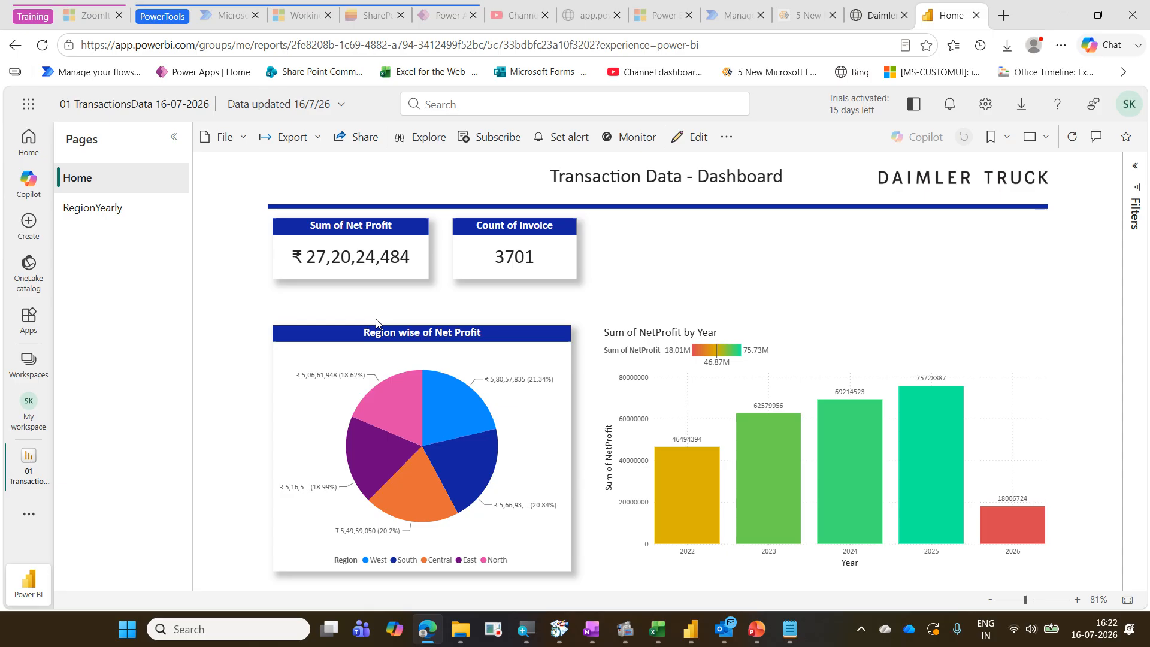
drag(51, 163, 135, 188)
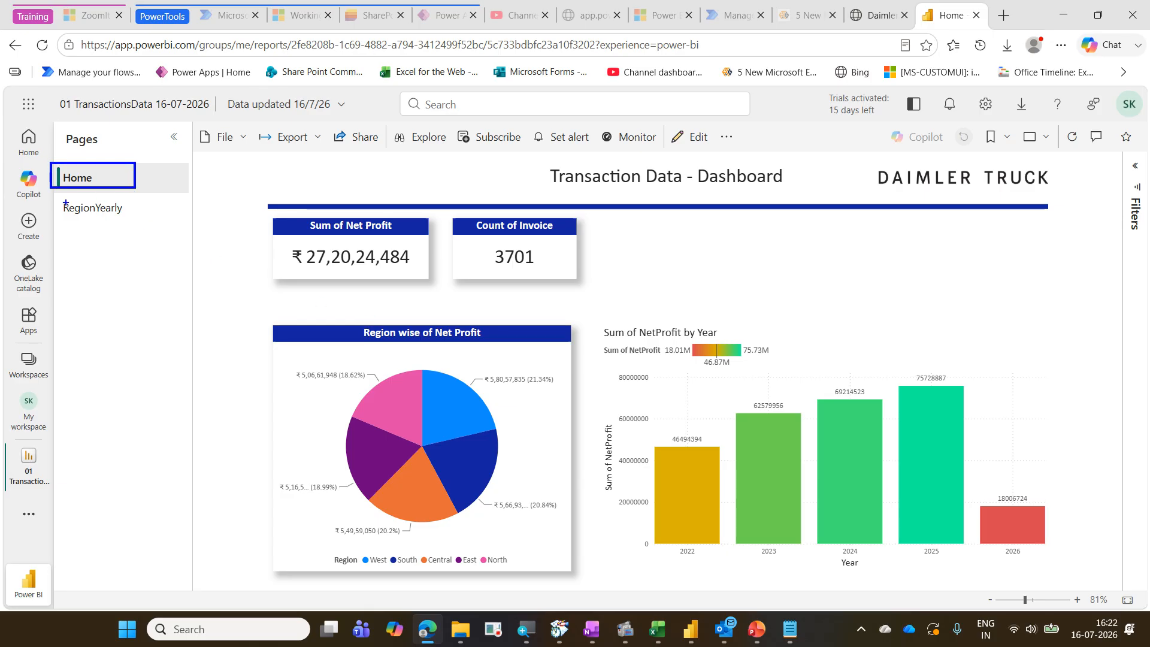
drag(54, 202, 133, 223)
key(Escape)
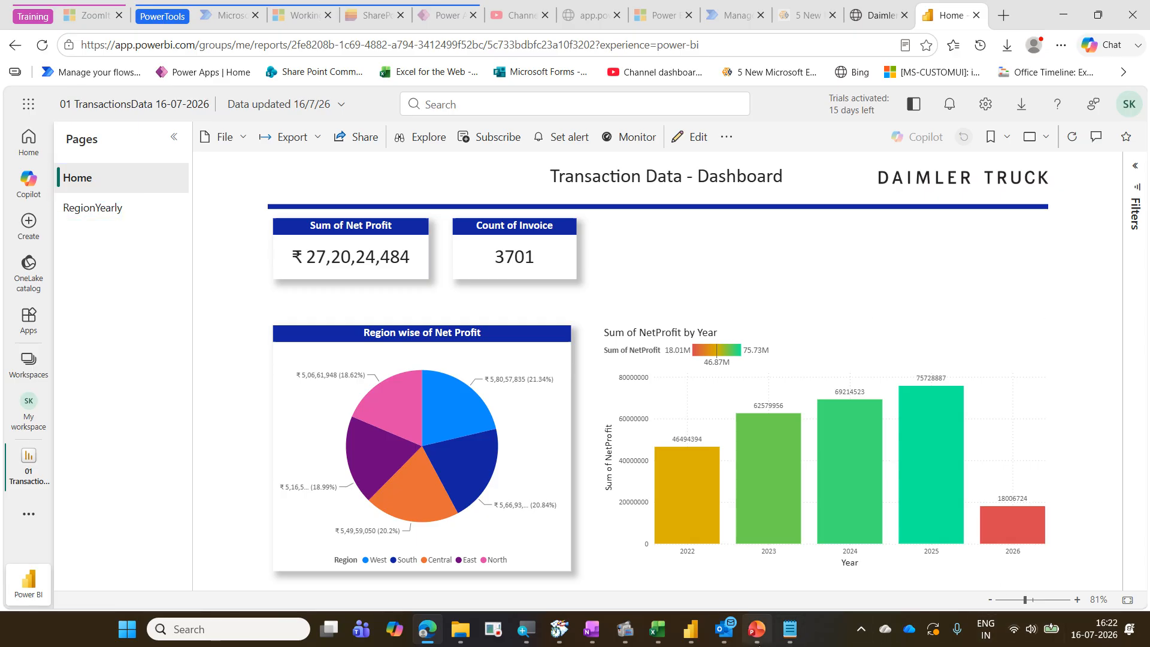
click(753, 639)
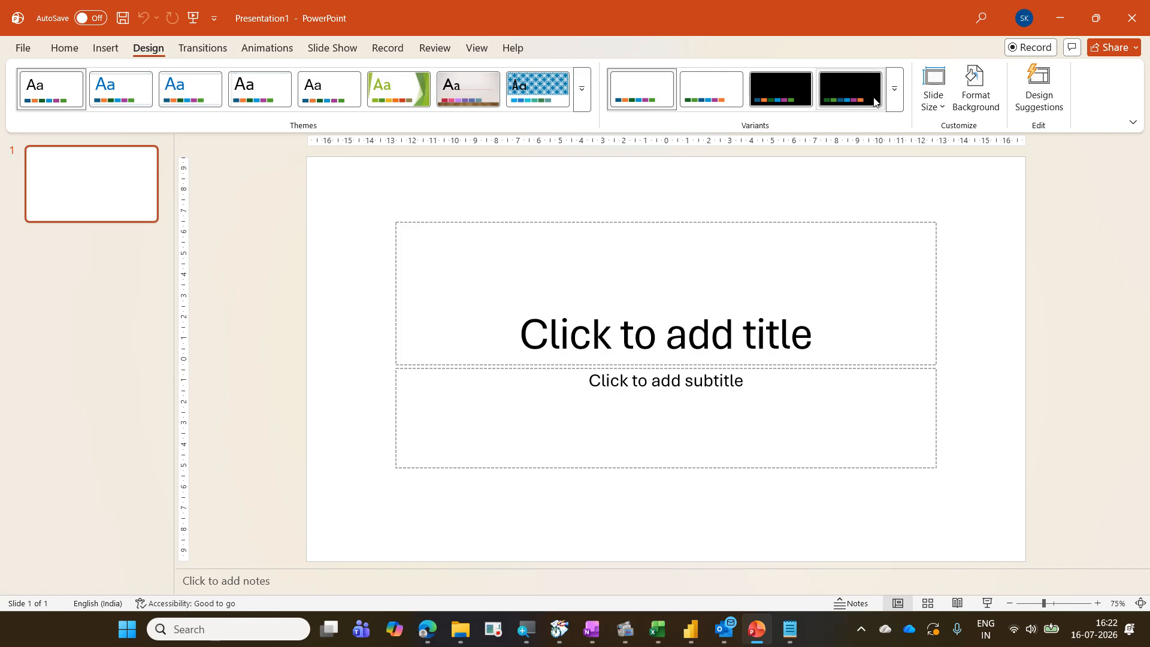
click(1063, 17)
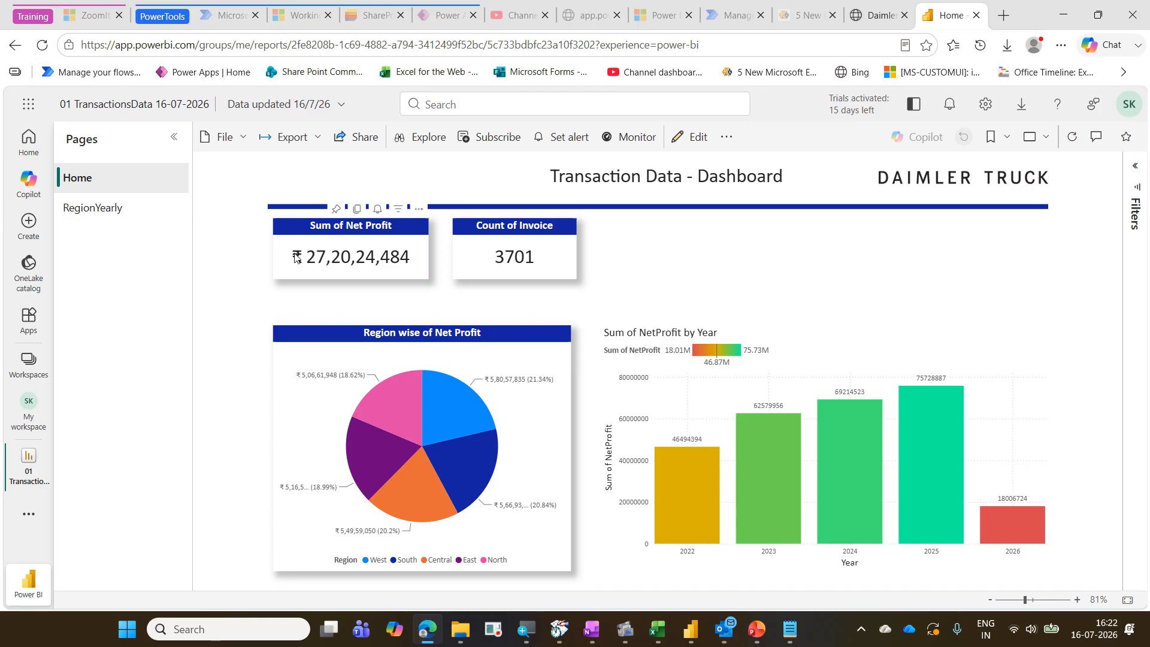
Export the report to PowerPoint with Embed live data, open it in PowerPoint, and close that presentation
click(324, 146)
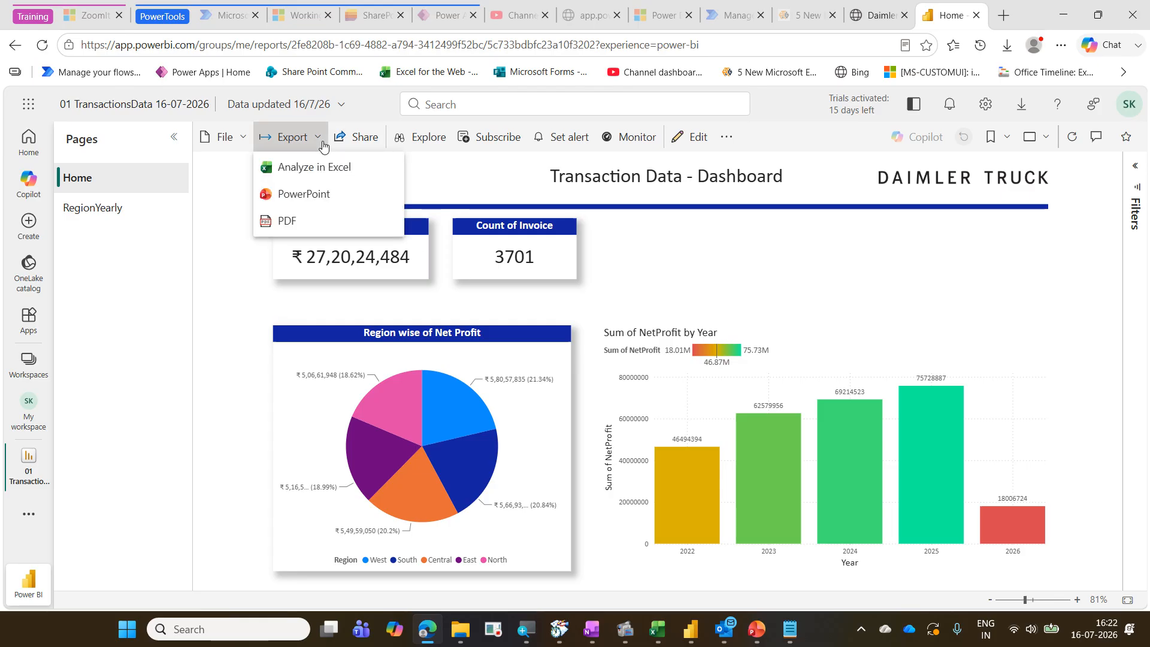
click(338, 199)
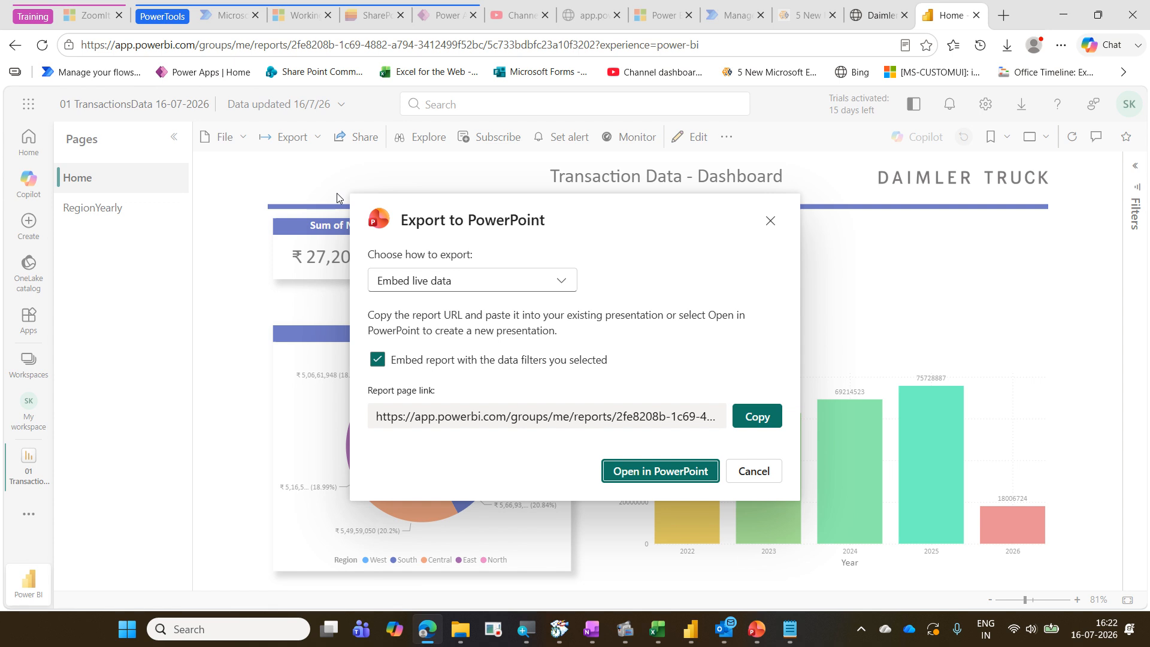
click(436, 285)
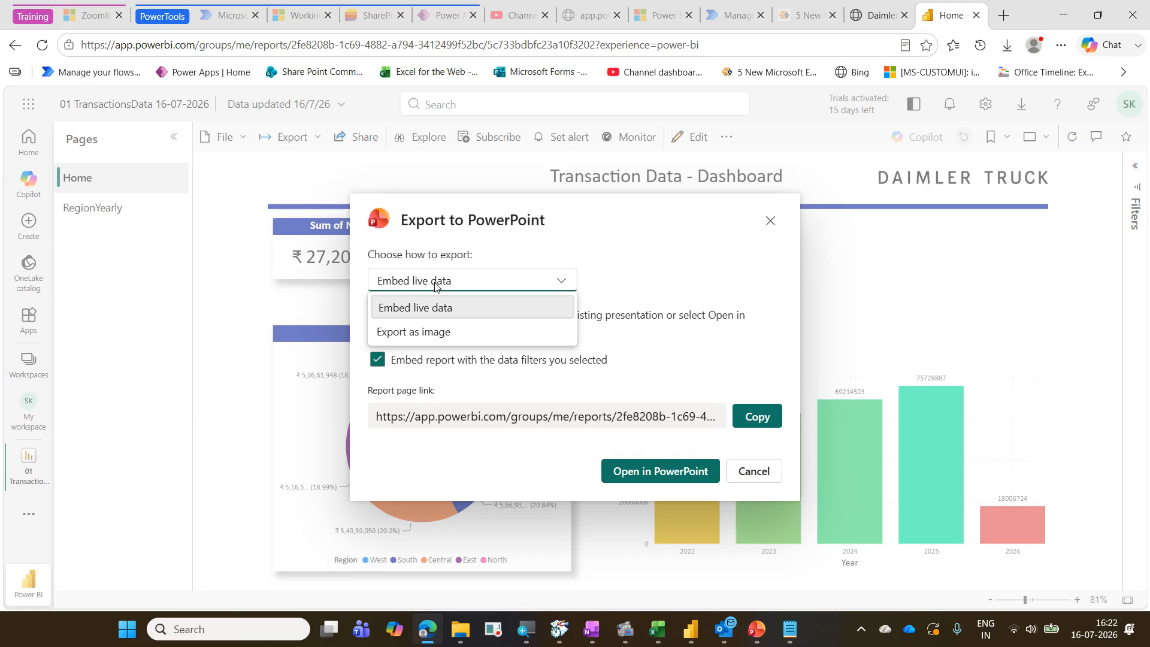
click(460, 311)
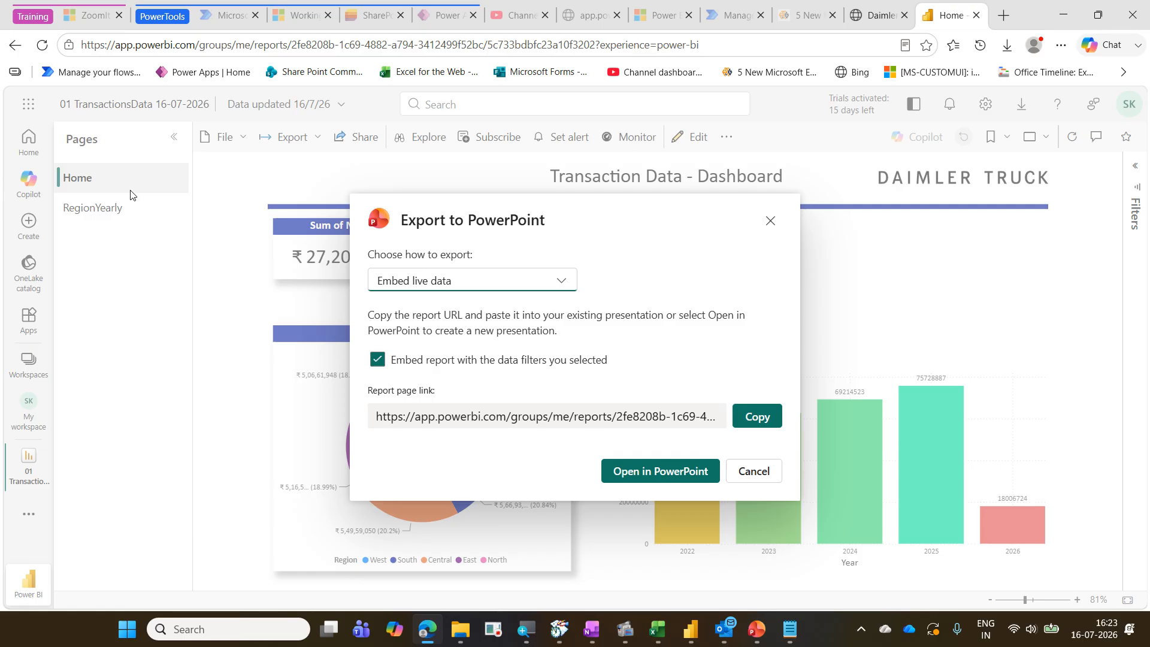
click(661, 471)
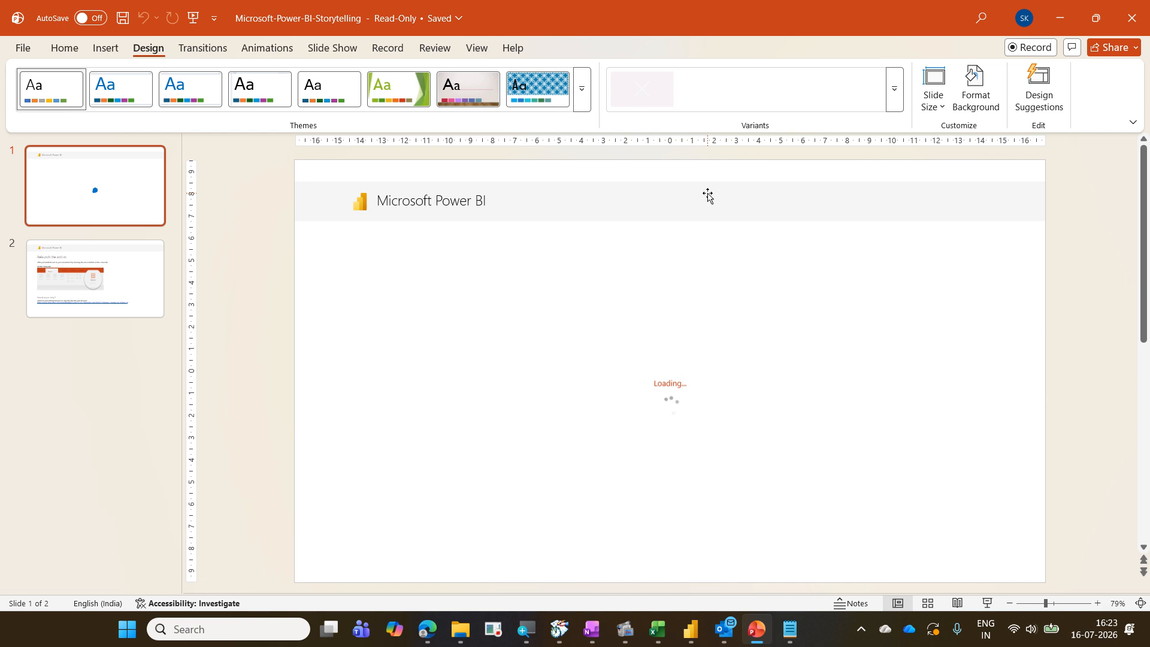
click(1132, 18)
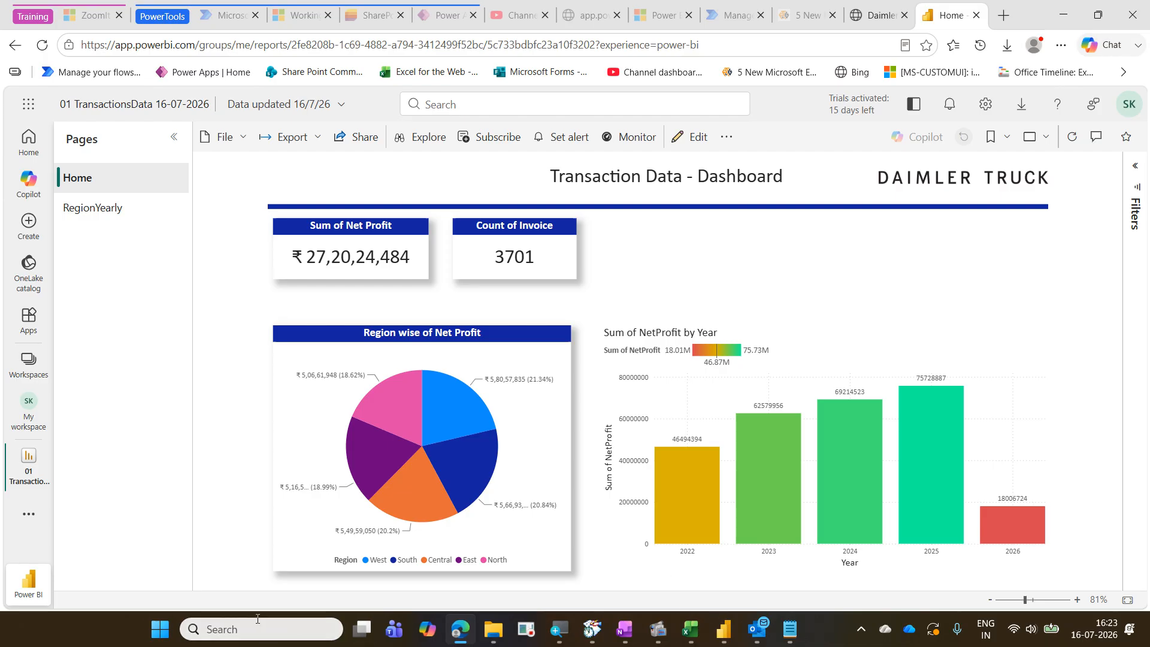
Start a new Default Theme presentation in PowerPoint, add a second slide, and open the Insert options
click(159, 629)
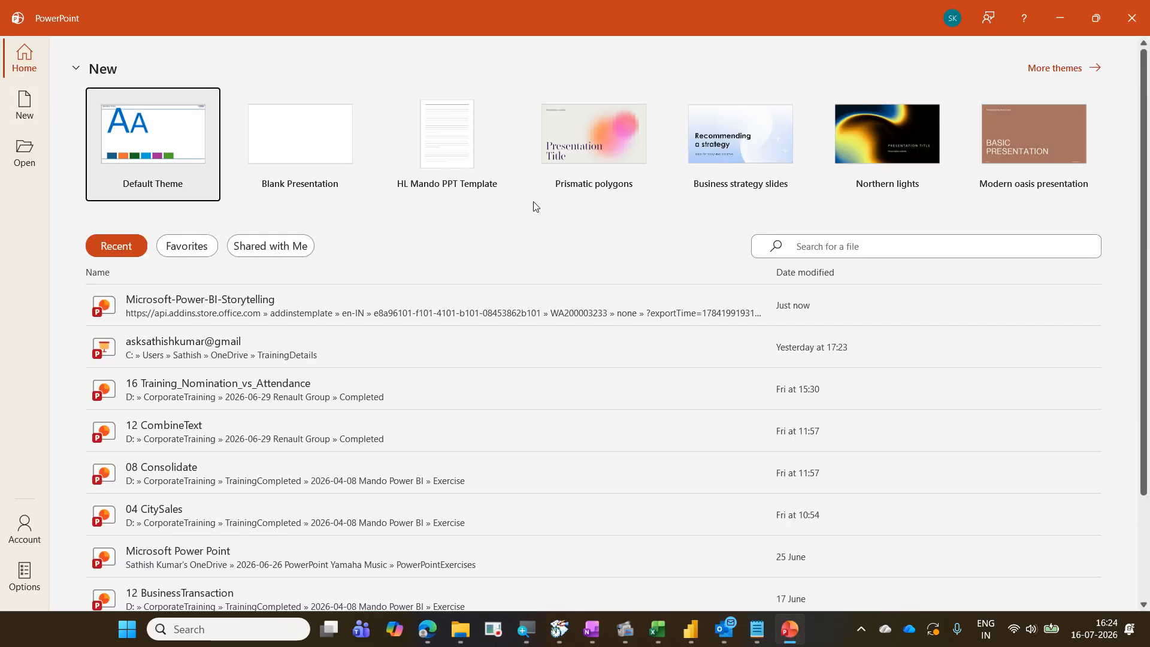
click(267, 159)
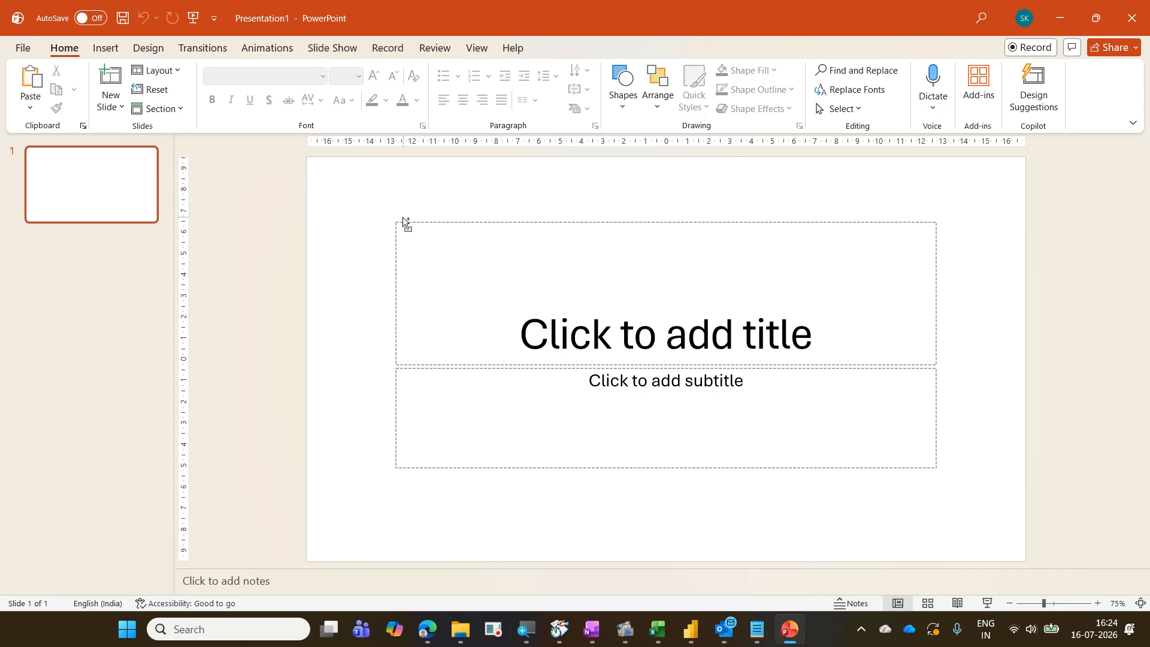
key(ctrl+m)
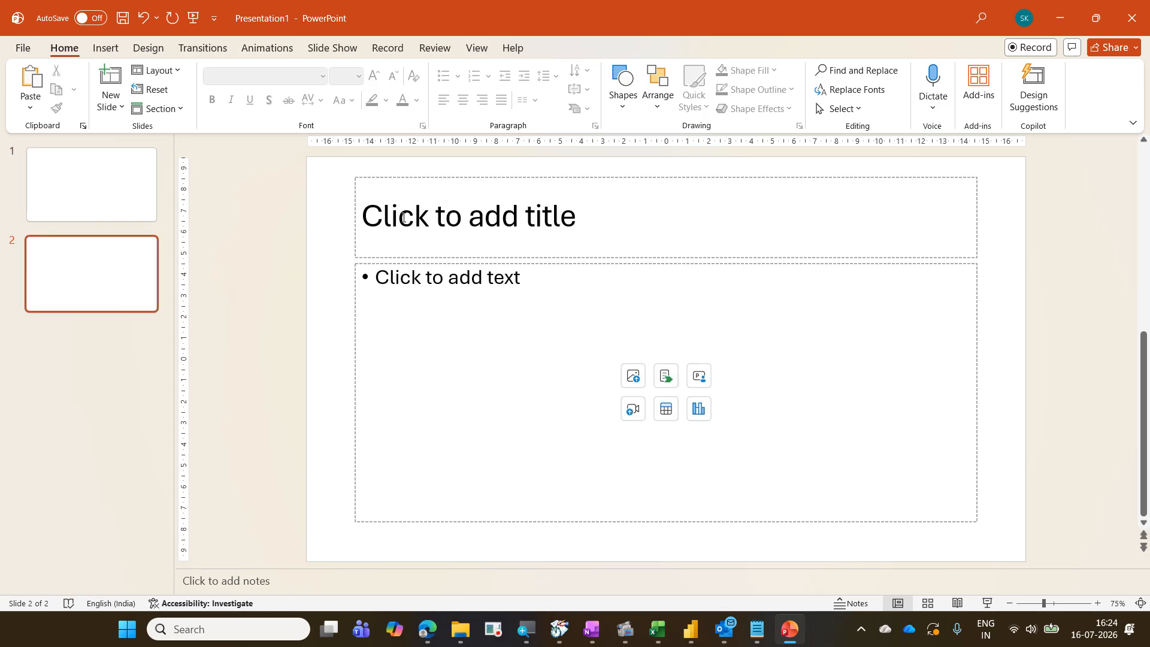
click(106, 48)
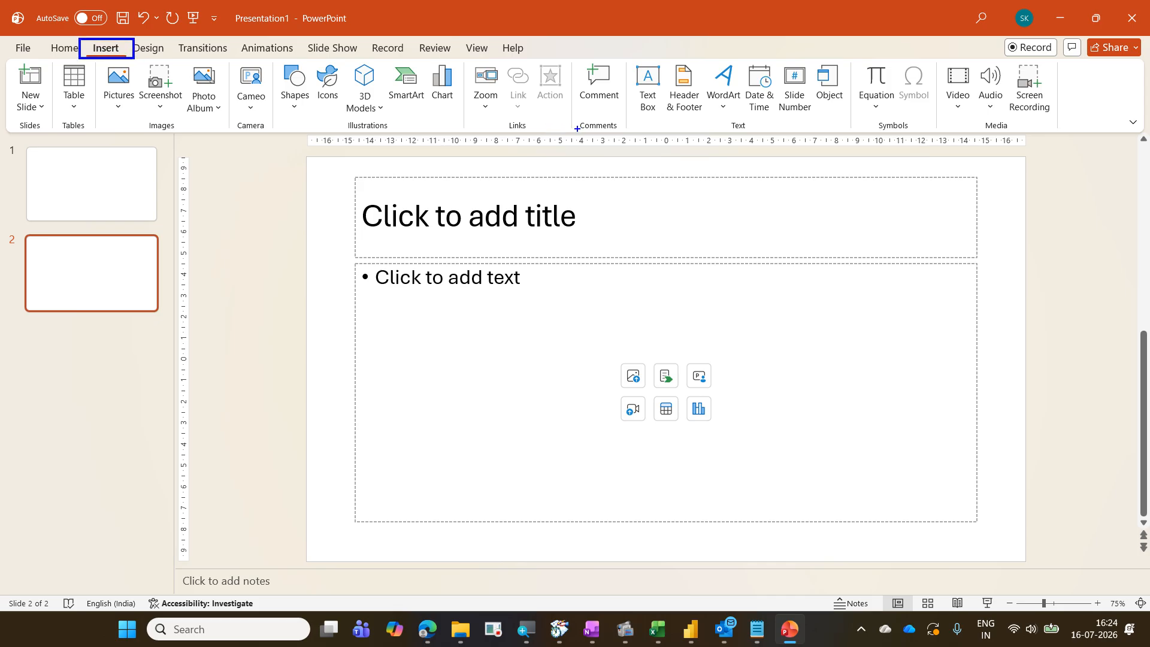
drag(562, 61, 587, 126)
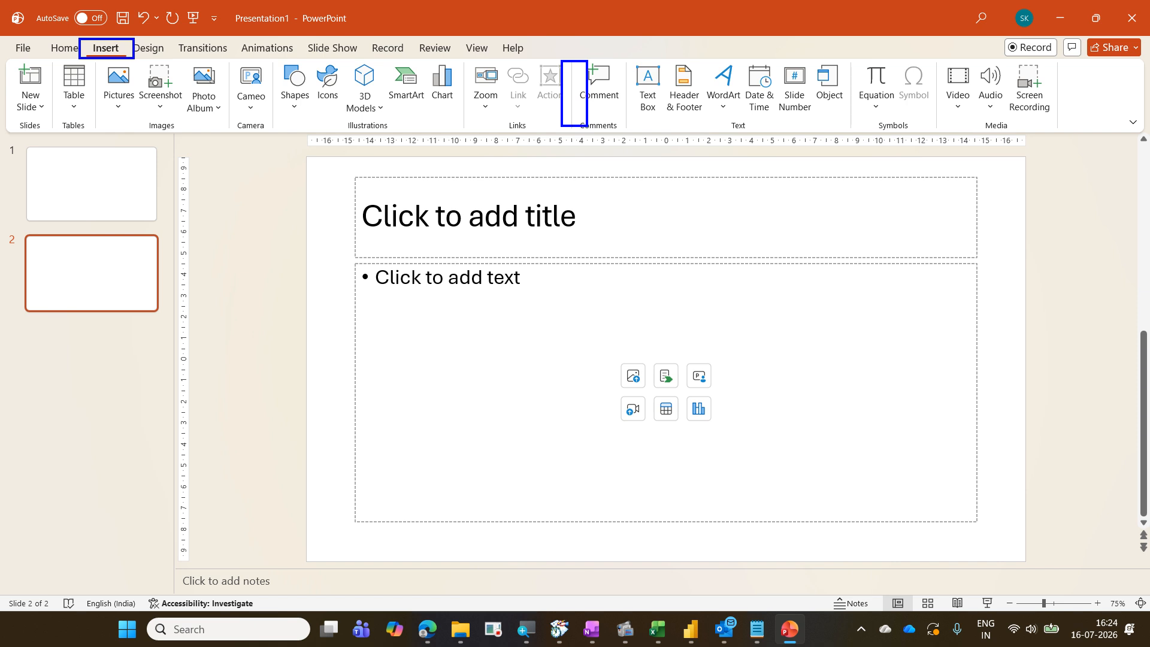